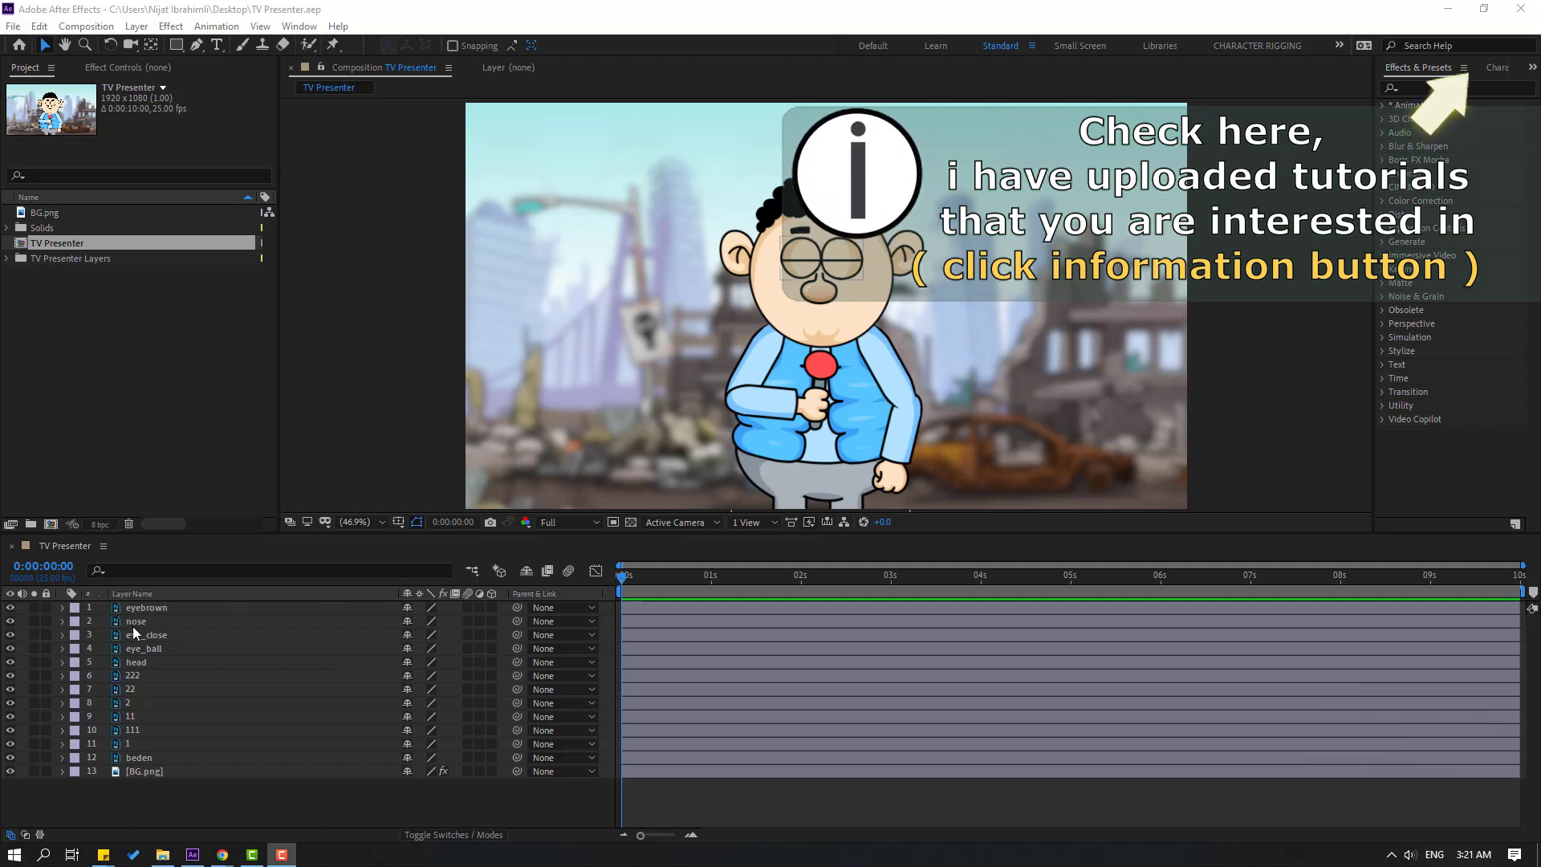
Solo hand layer 1 and show it enlarged against the transparency grid
click(128, 746)
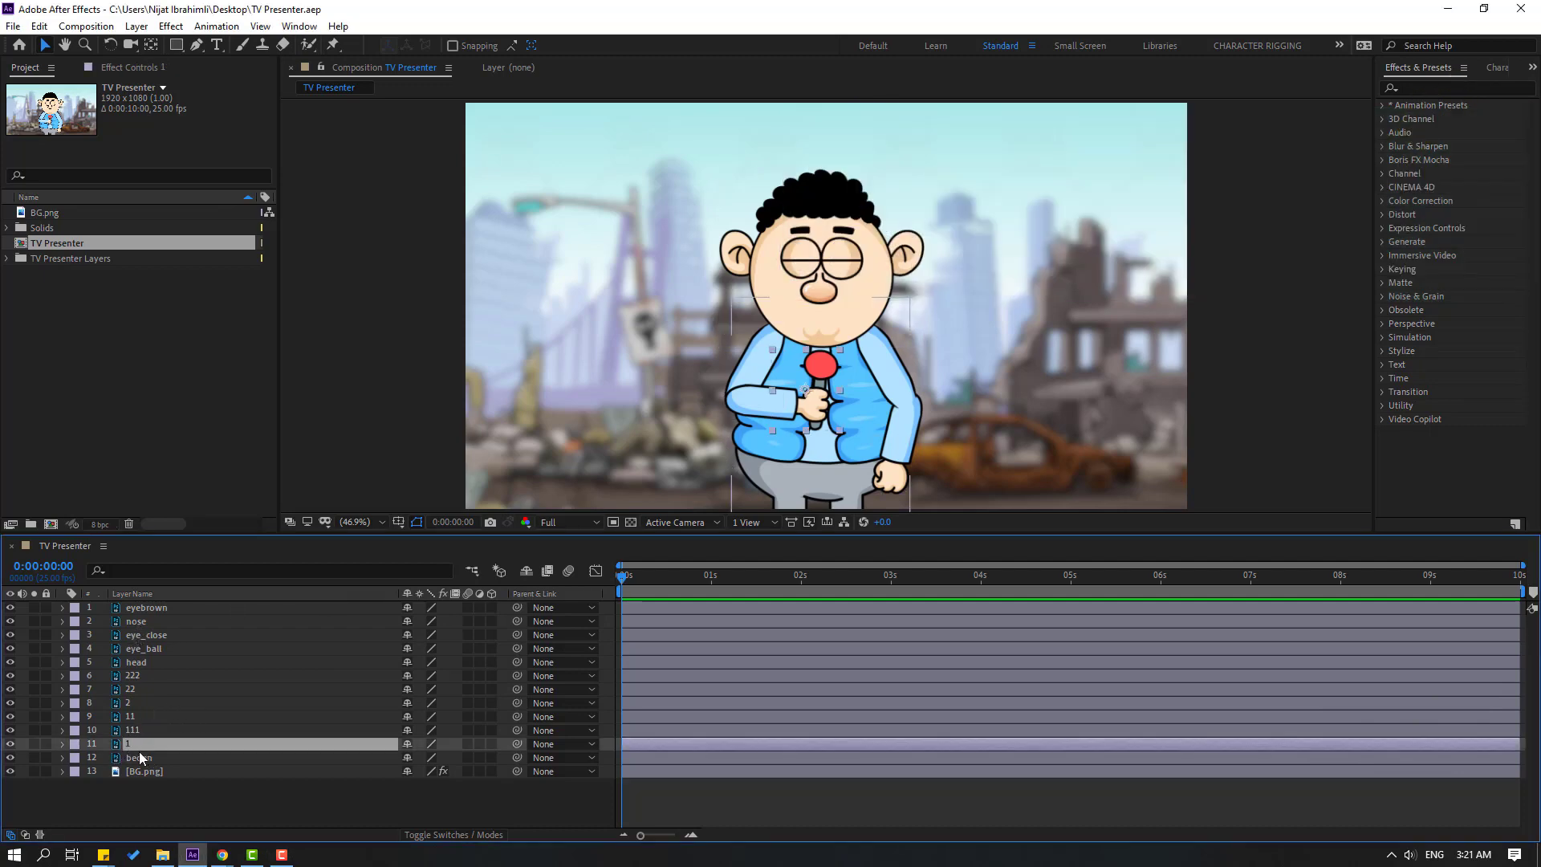
click(34, 744)
scroll(802, 427, up, 4)
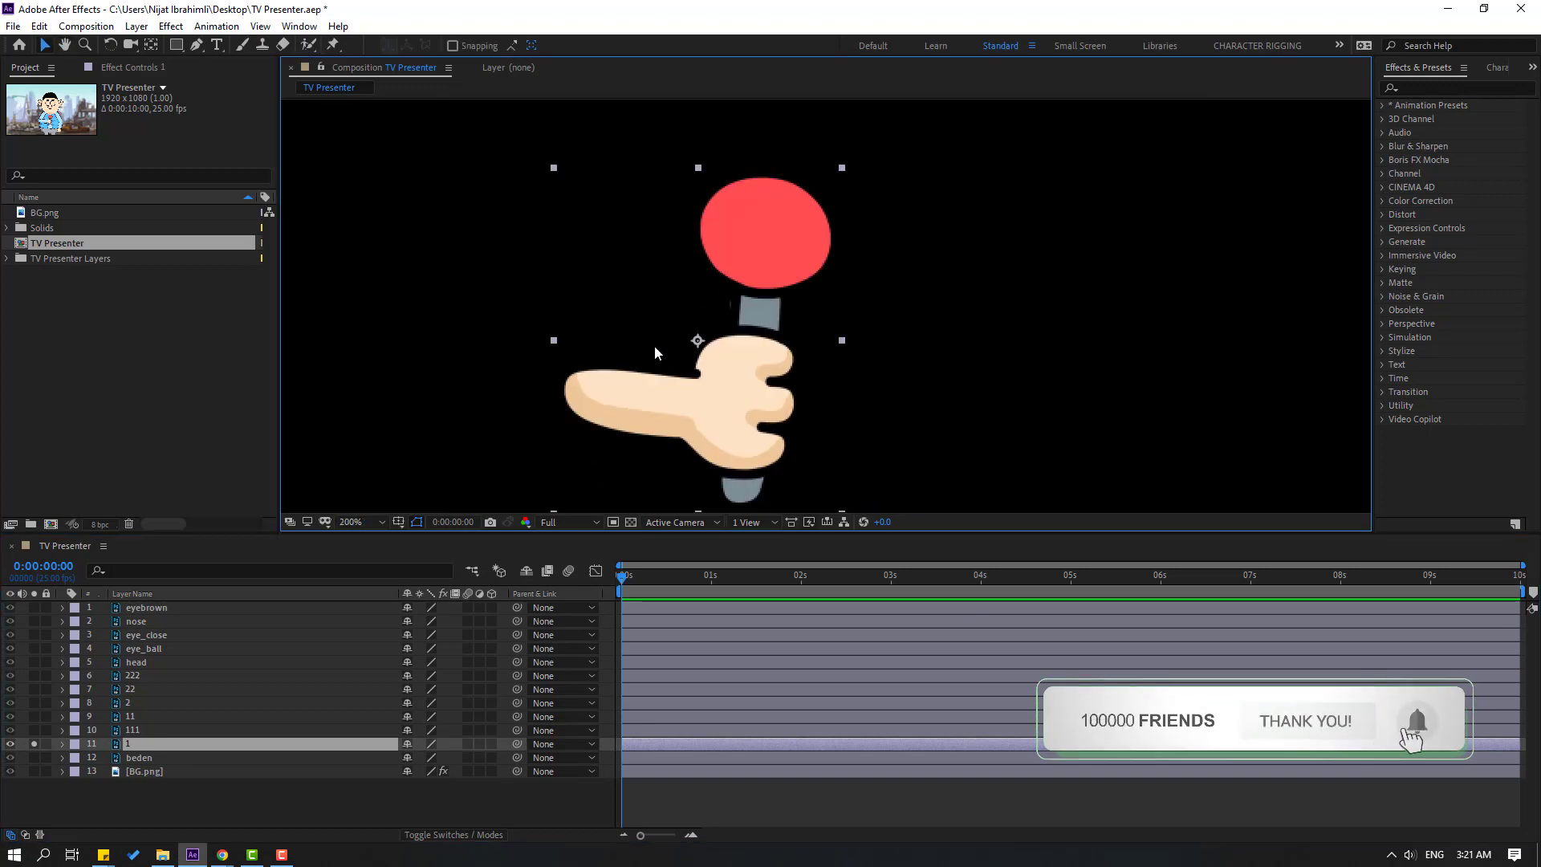
click(630, 523)
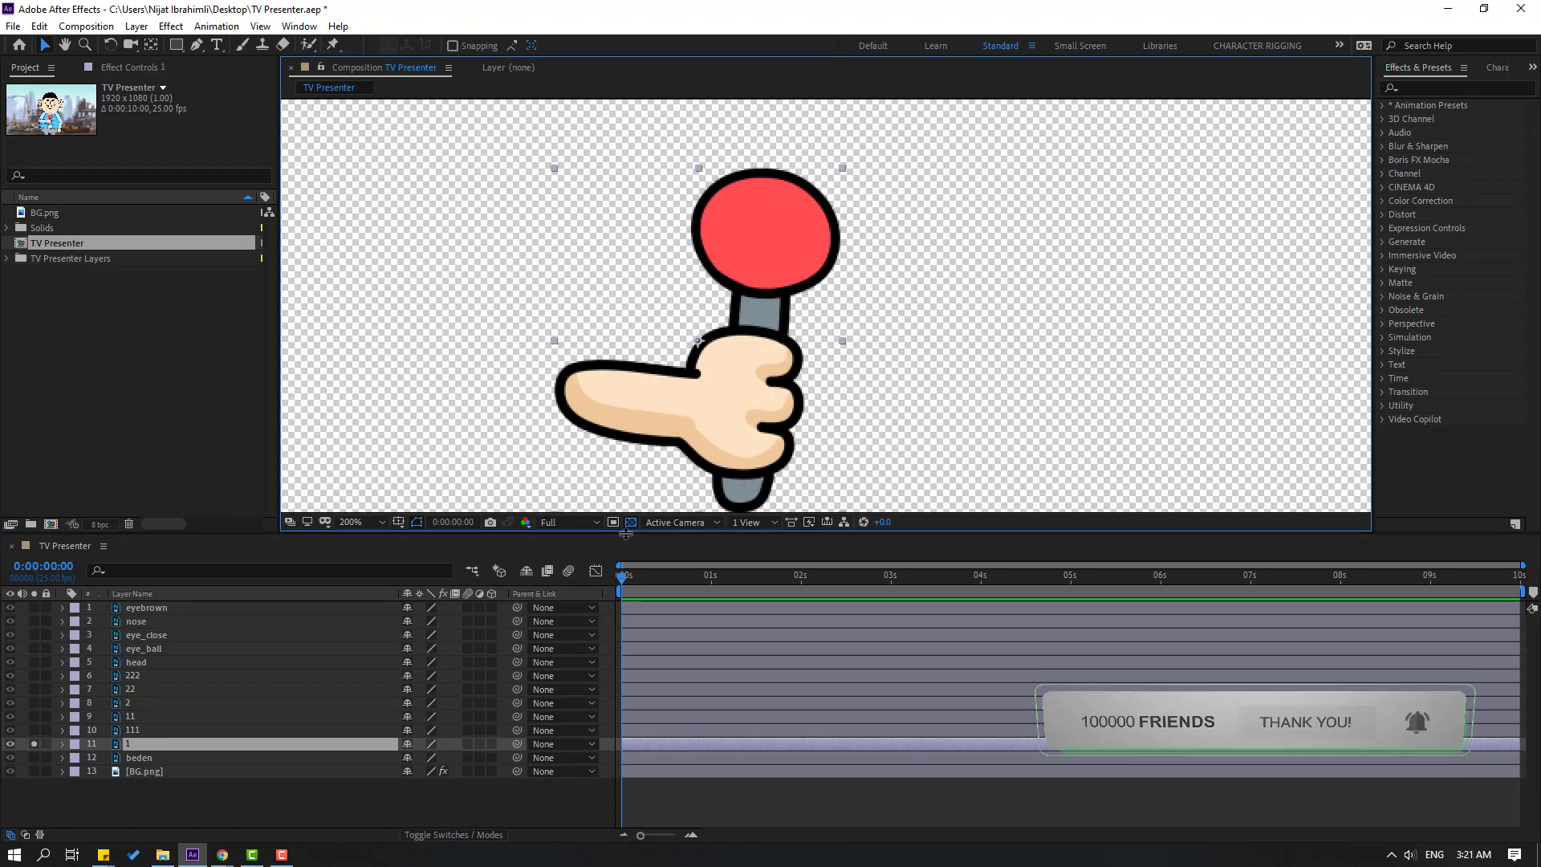
Move layer 1's anchor point to the wrist end of the microphone hand with the Pan Behind tool
click(151, 45)
drag(698, 341, 570, 390)
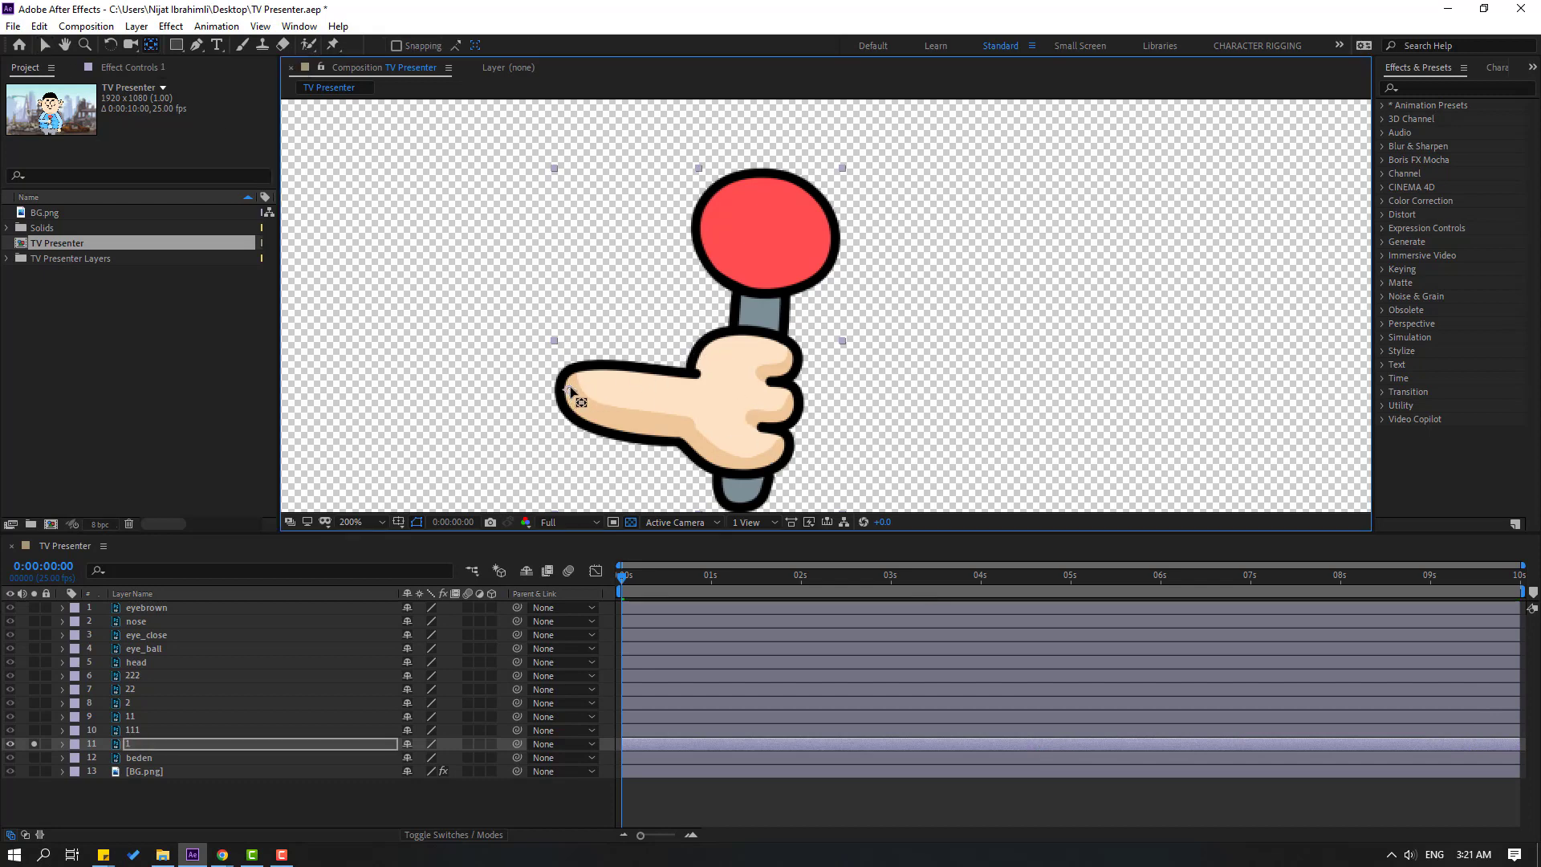
click(46, 46)
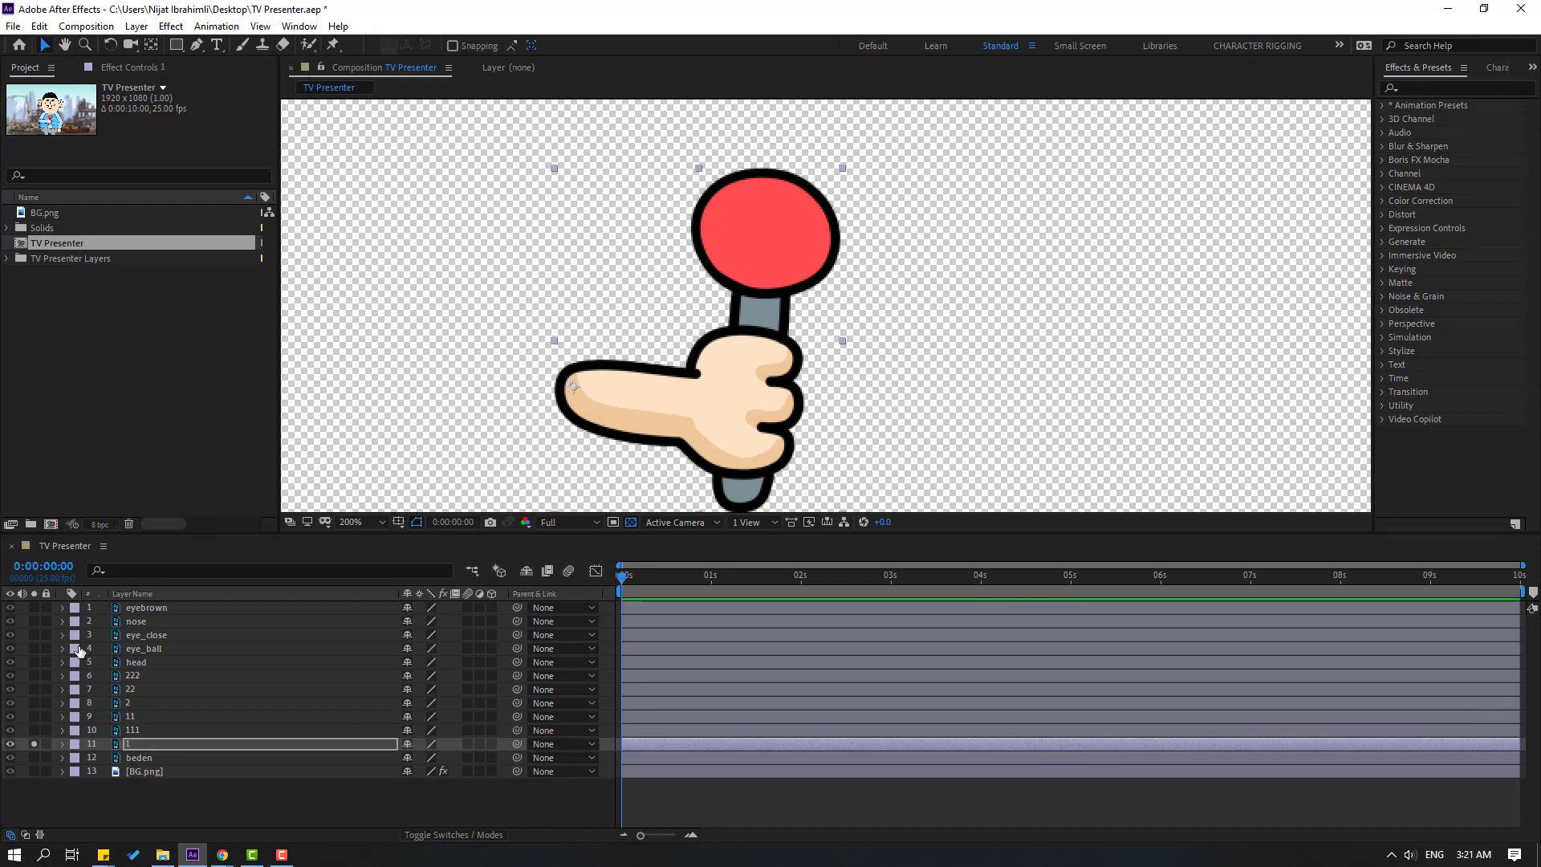
Solo forearm layer 11 as well and move its anchor point to the rounded elbow end
click(128, 718)
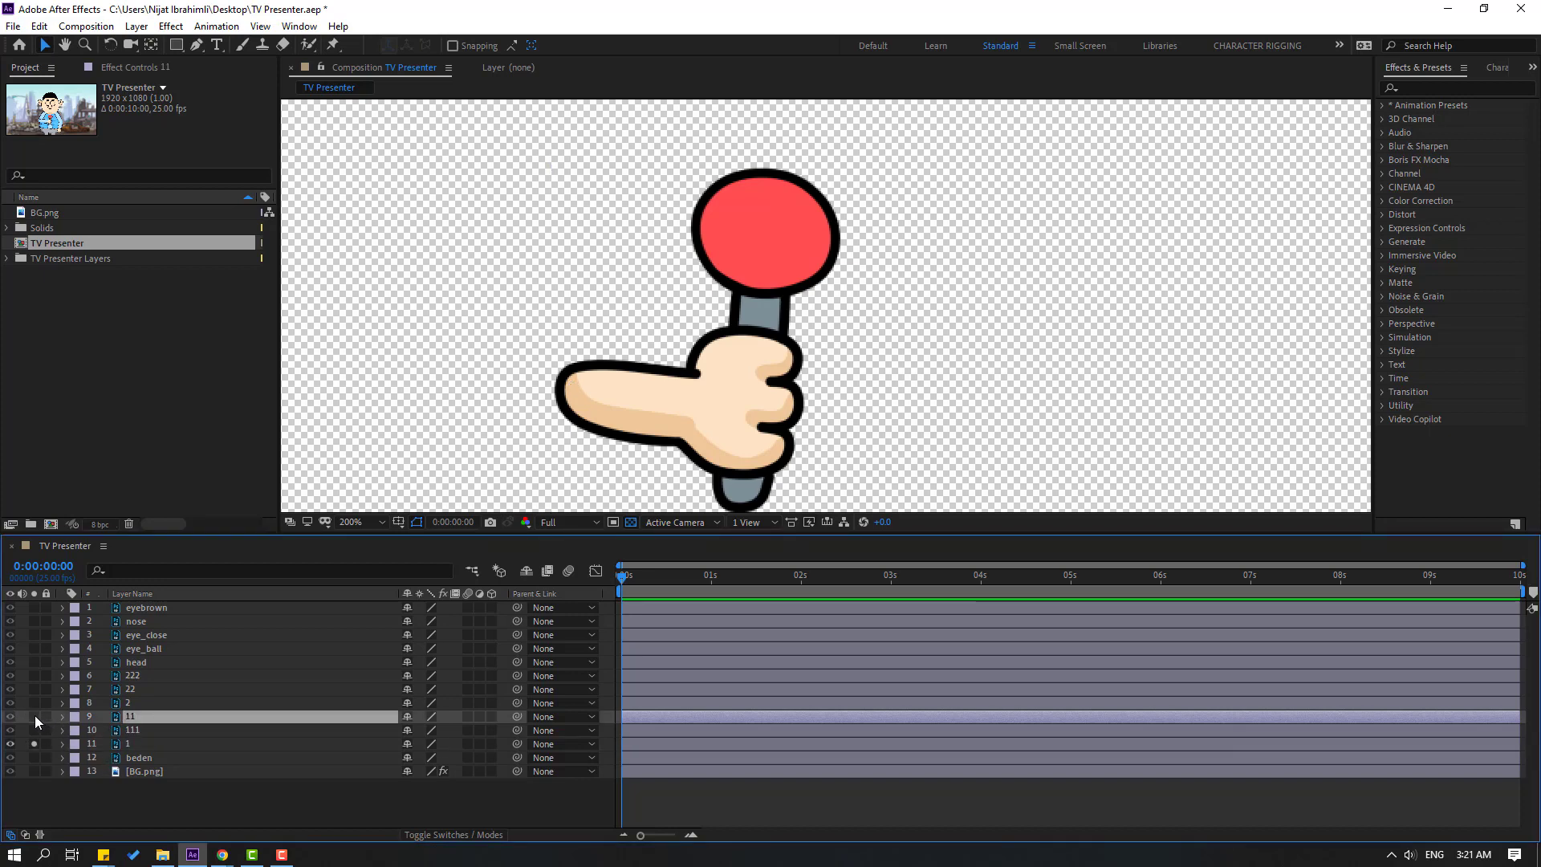
click(34, 716)
drag(439, 398, 456, 330)
key(y)
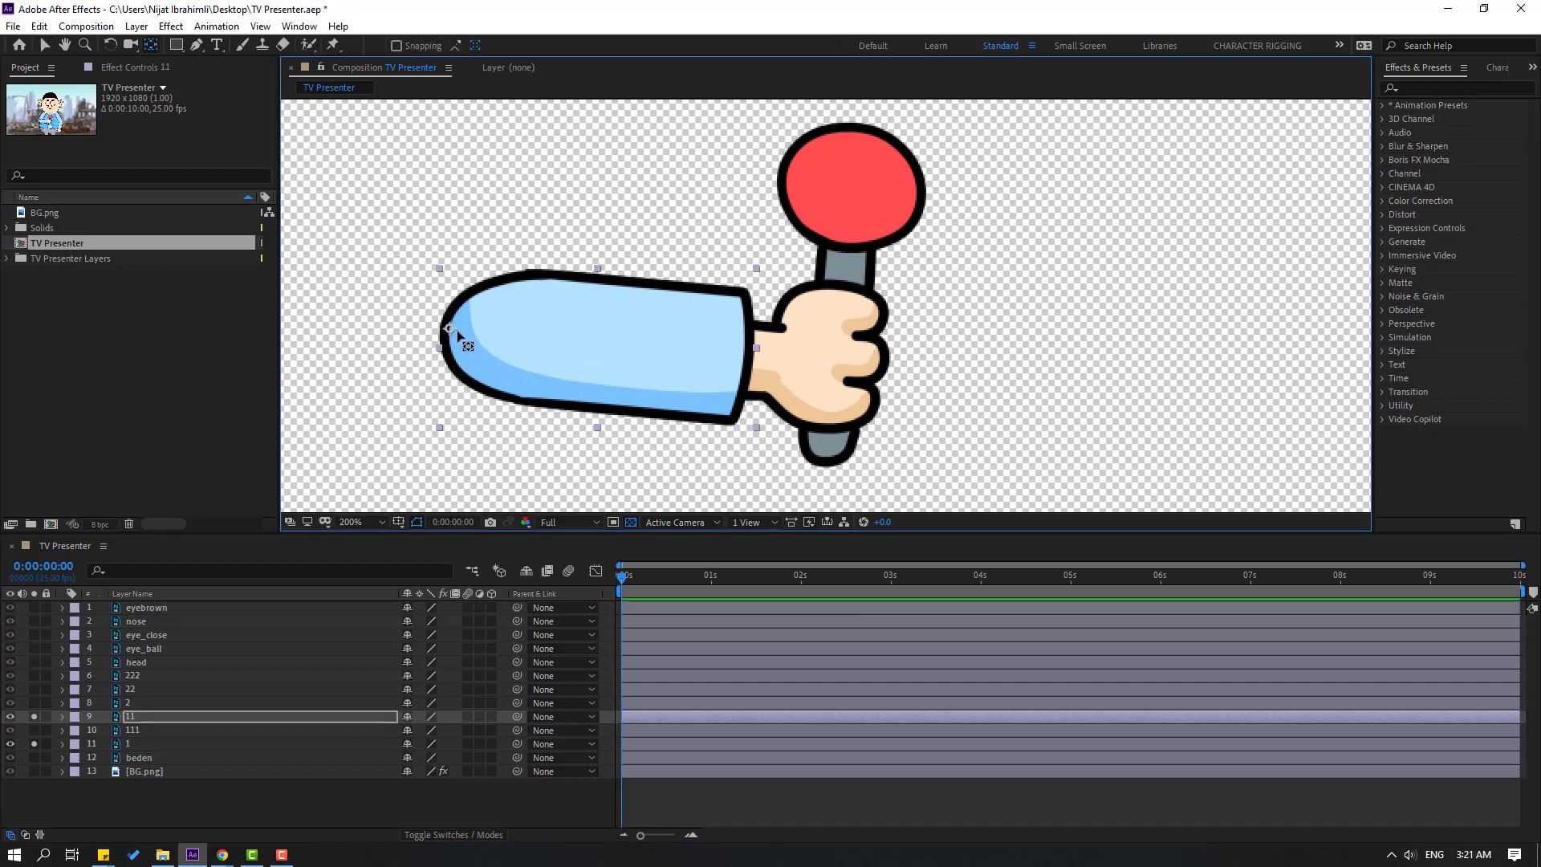
click(45, 45)
Solo upper-arm layer 111, move its anchor point to the shoulder end, and unsolo all three arm layers
click(132, 731)
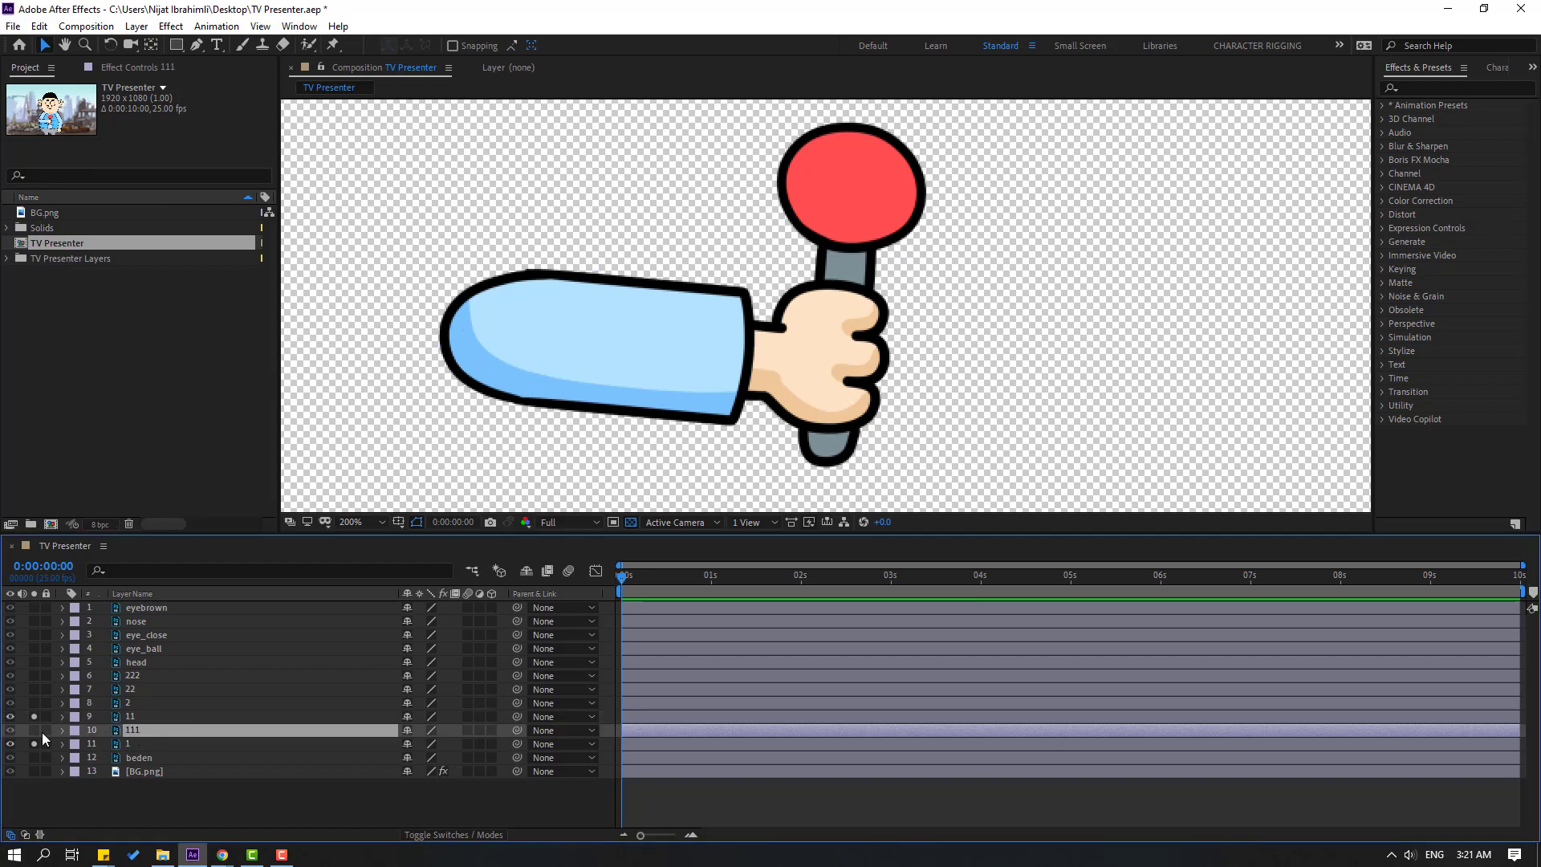
click(34, 732)
drag(775, 300, 654, 464)
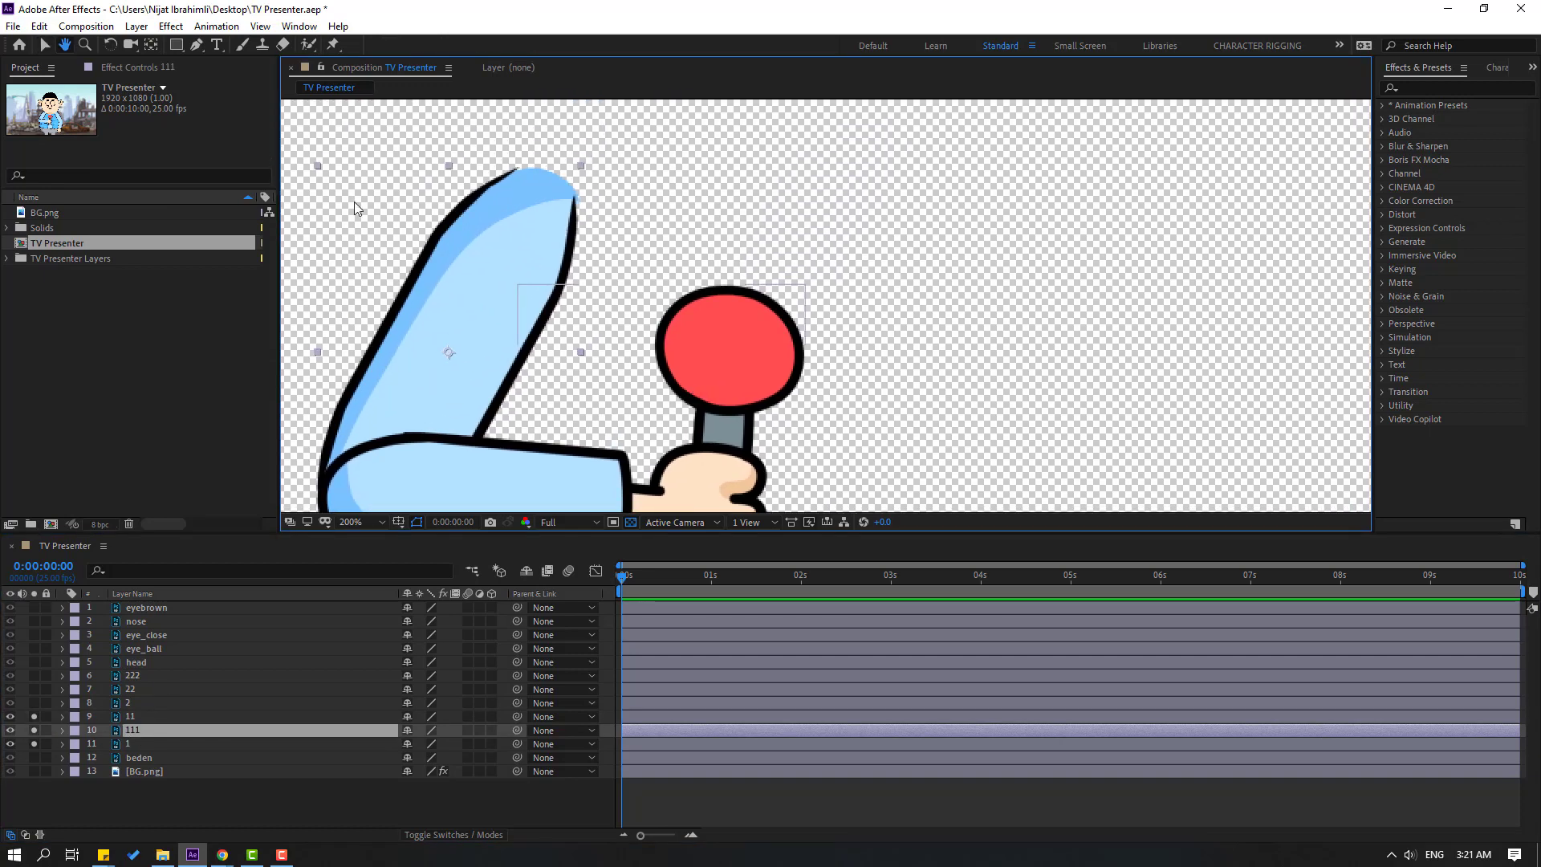
click(151, 45)
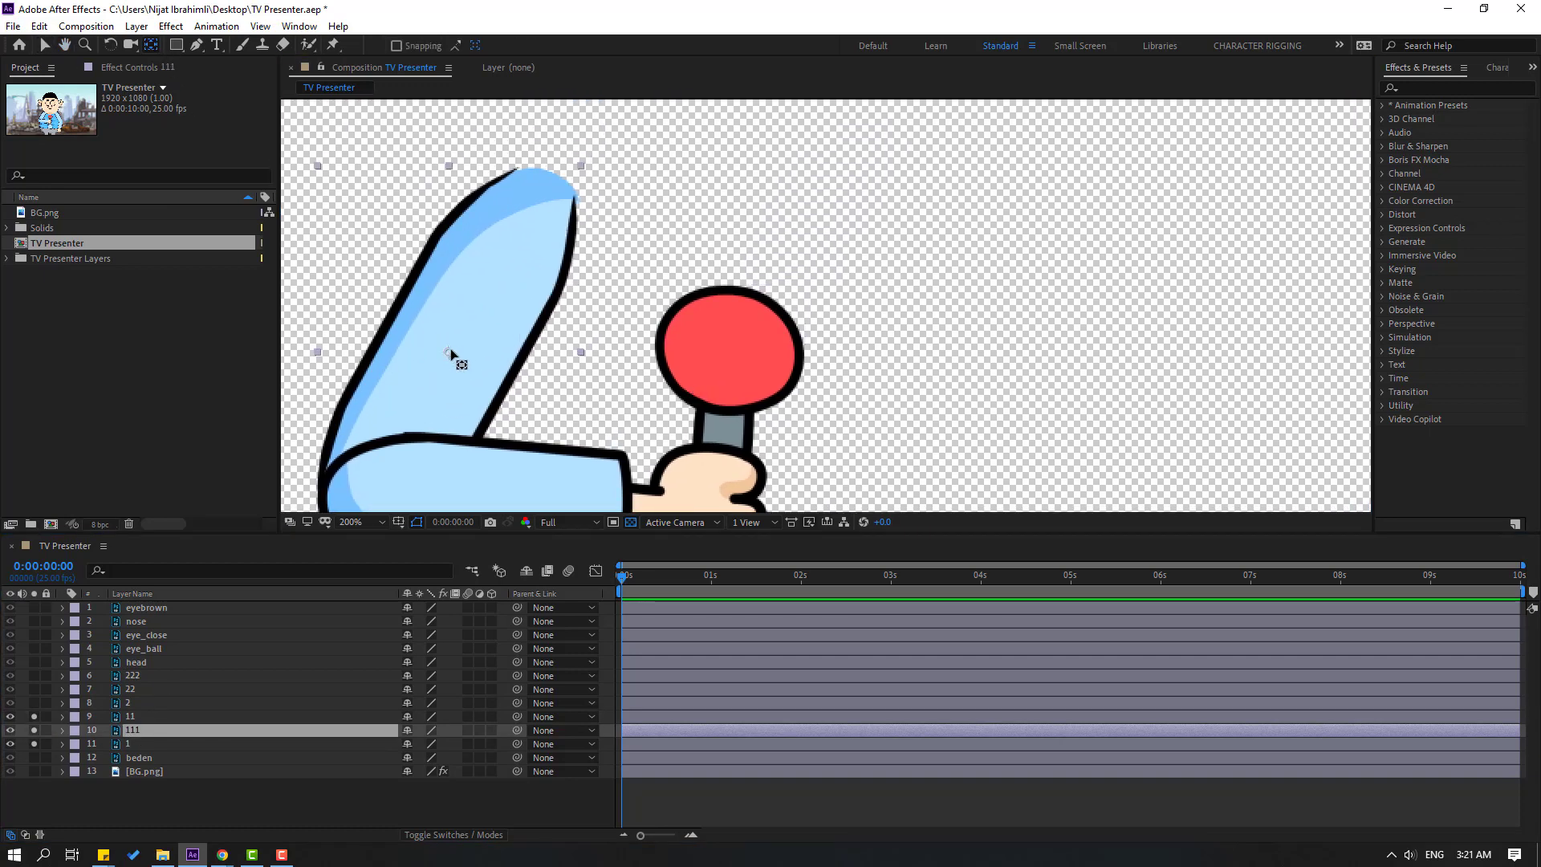
drag(452, 354, 540, 193)
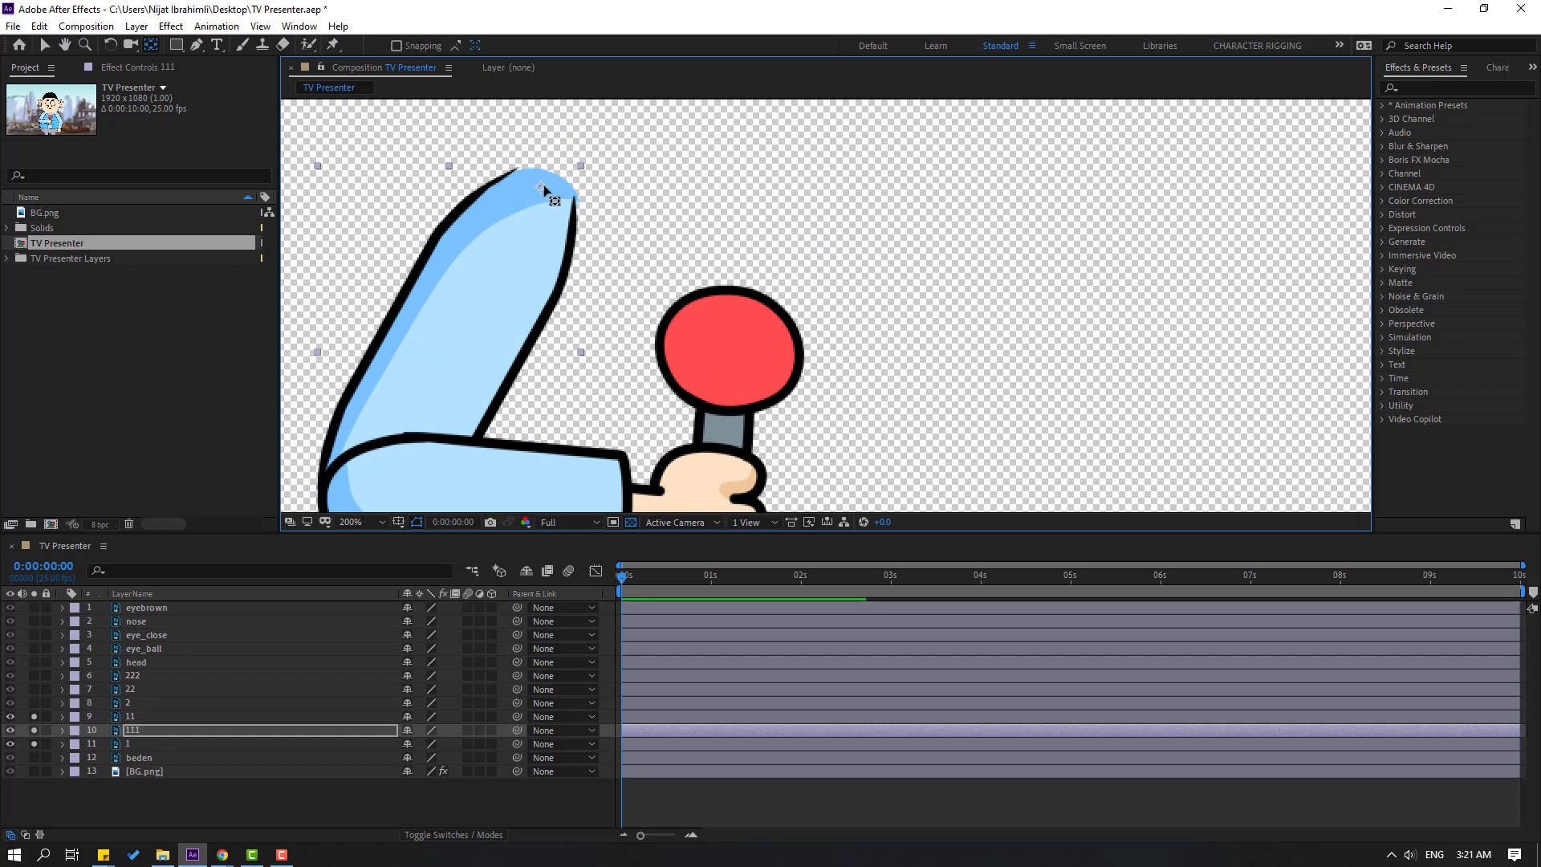
click(45, 45)
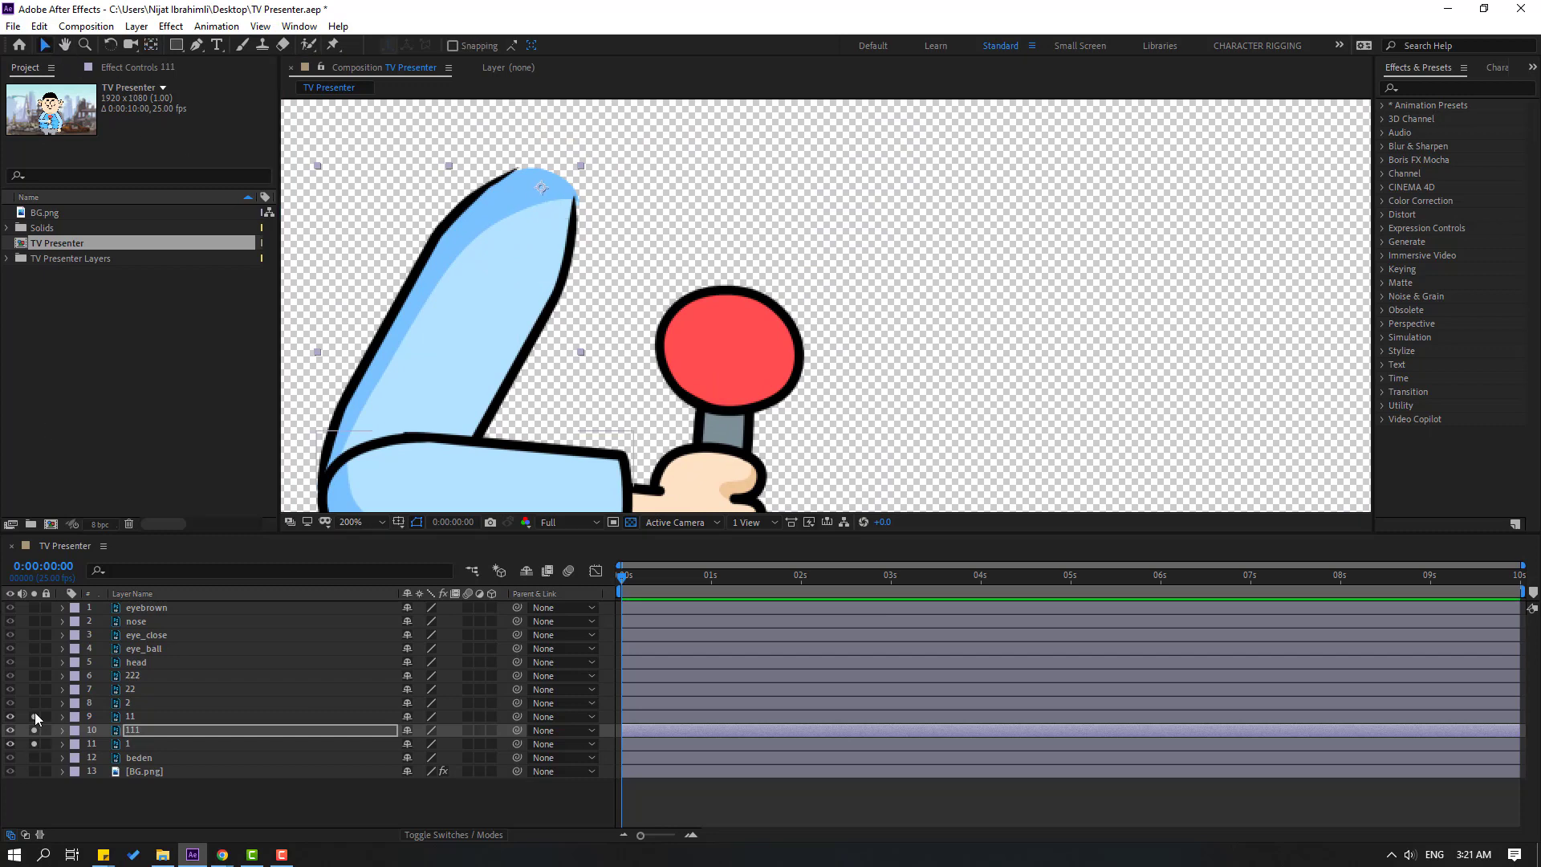
drag(32, 719, 32, 742)
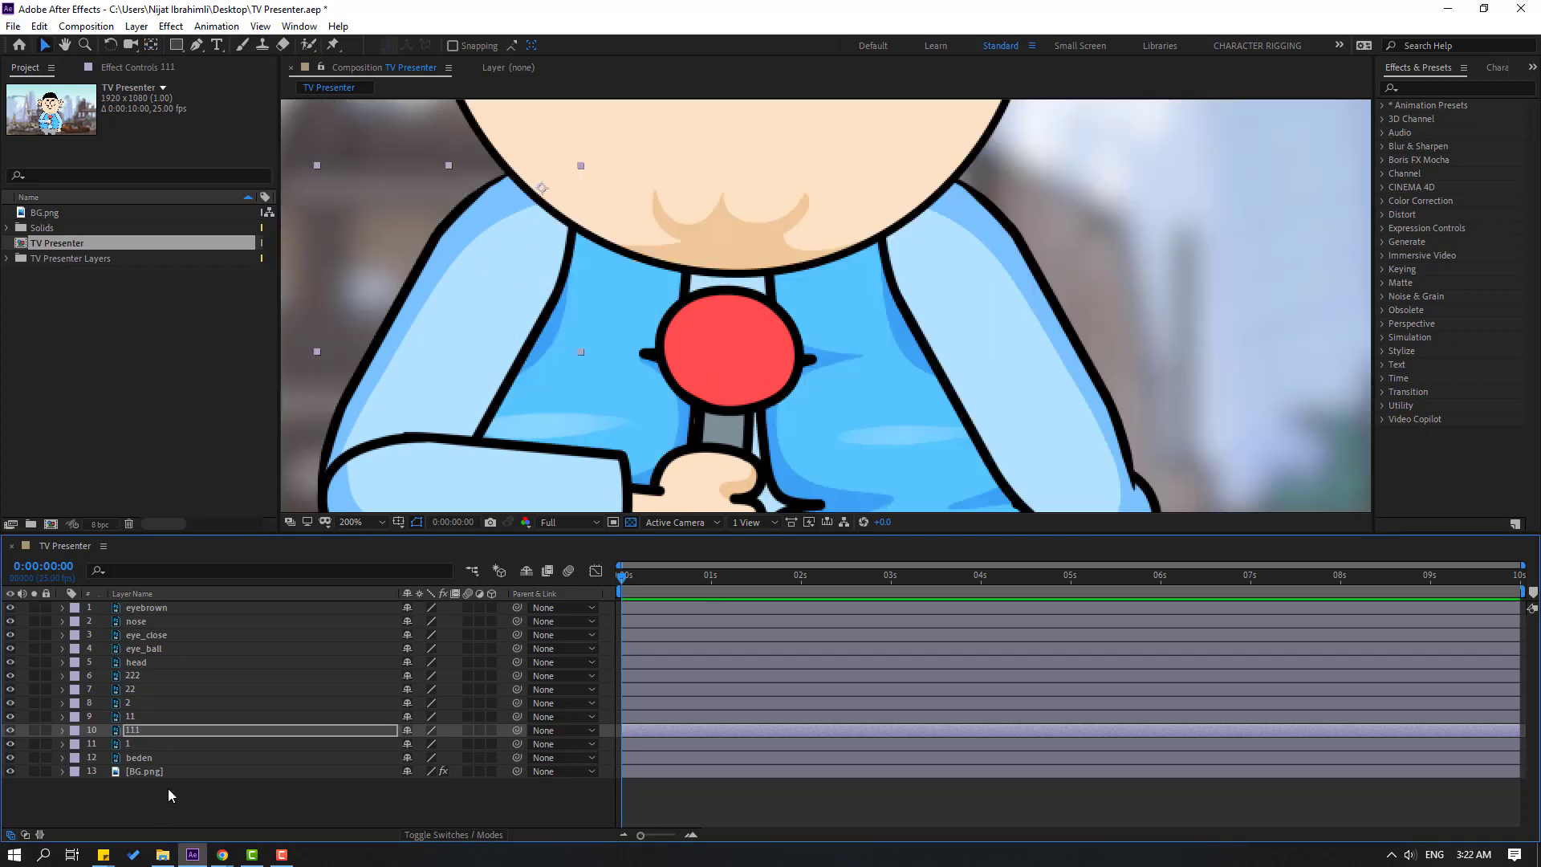
Parent hand layer 1 to forearm layer 11, and layer 11 to upper-arm layer 111
scroll(620, 369, down, 2)
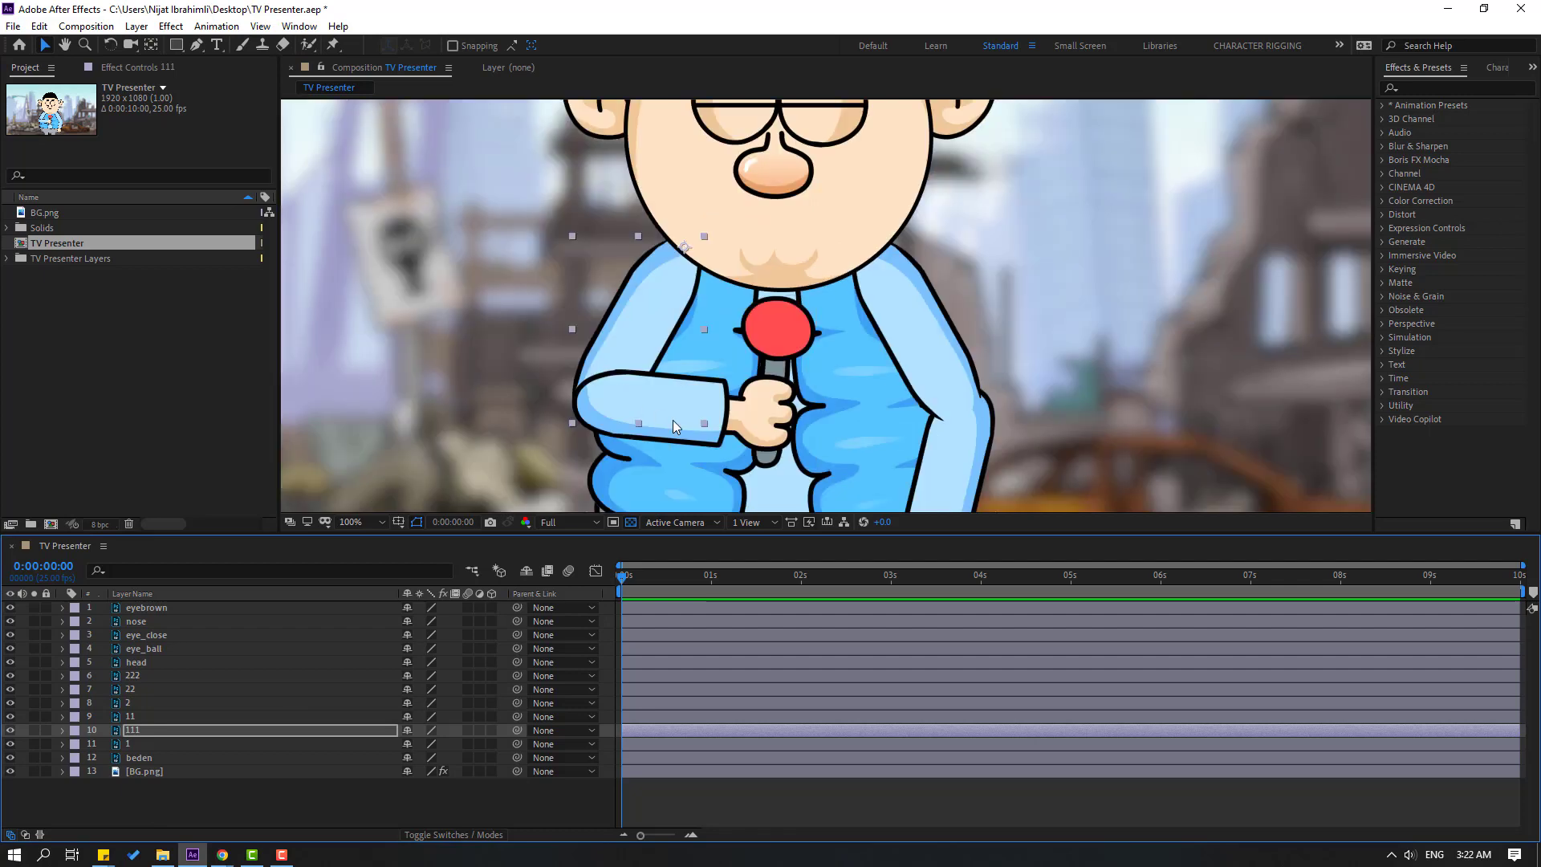
click(138, 752)
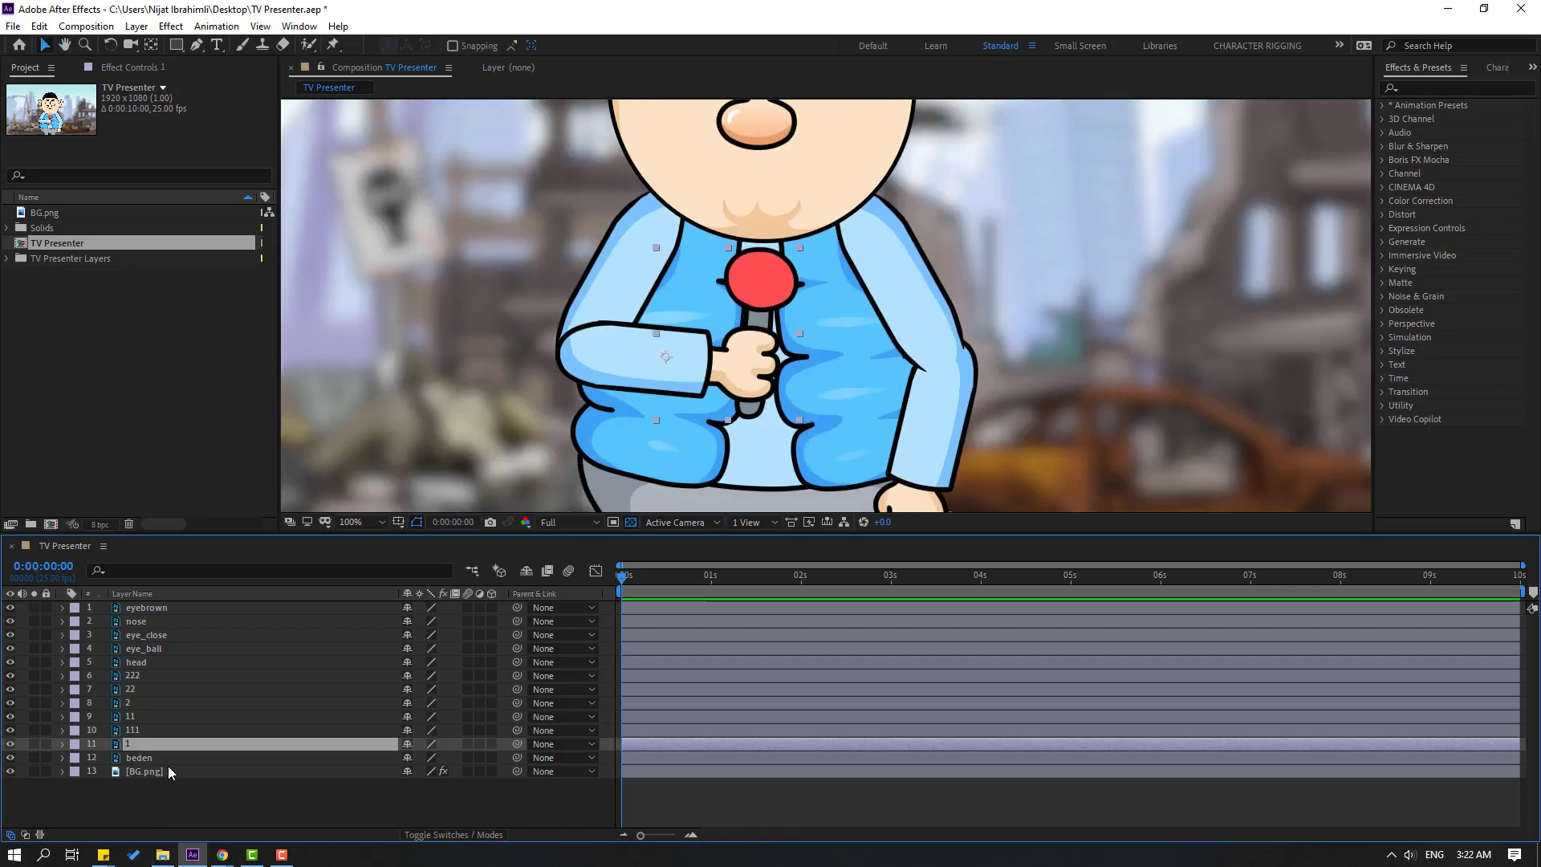
drag(517, 745, 138, 724)
click(129, 721)
drag(517, 716, 140, 732)
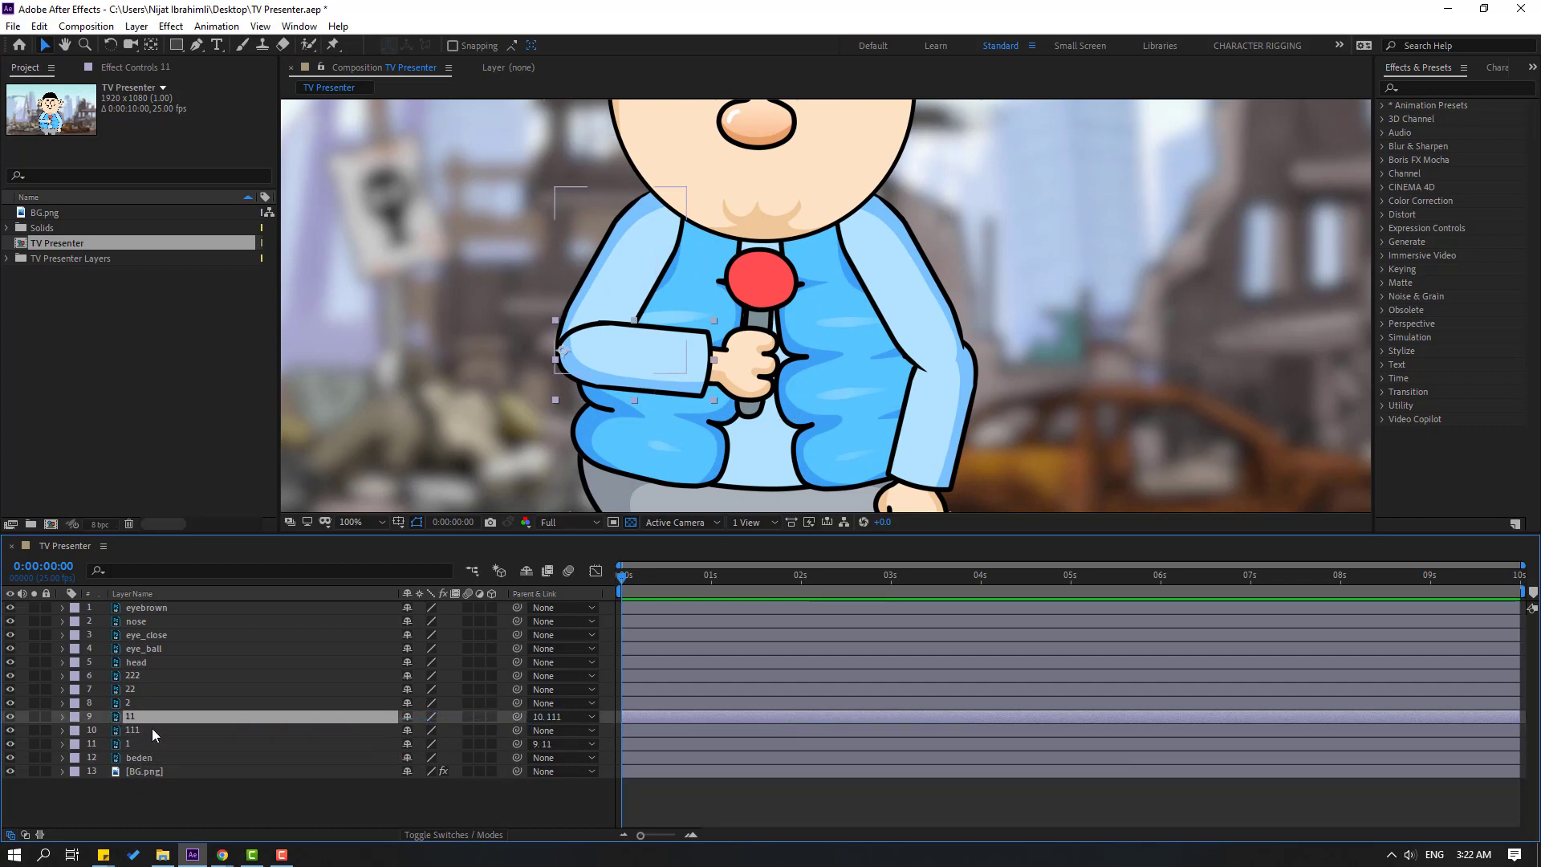
Isolate hand layer 2, move its anchor point to the upper tip of the wrist, and unsolo it
click(130, 704)
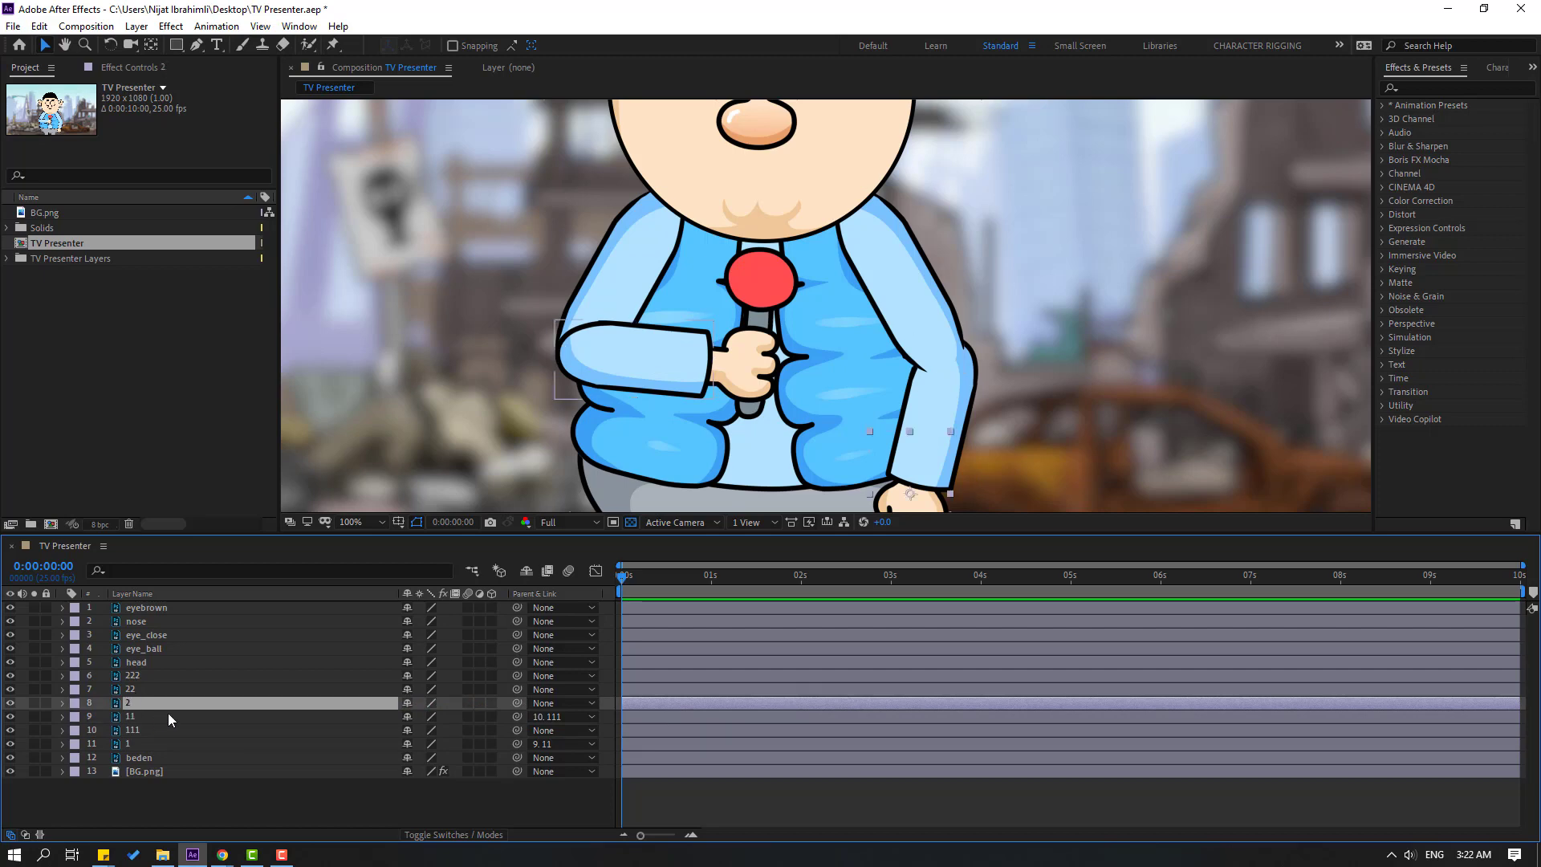
click(34, 703)
drag(914, 442, 716, 273)
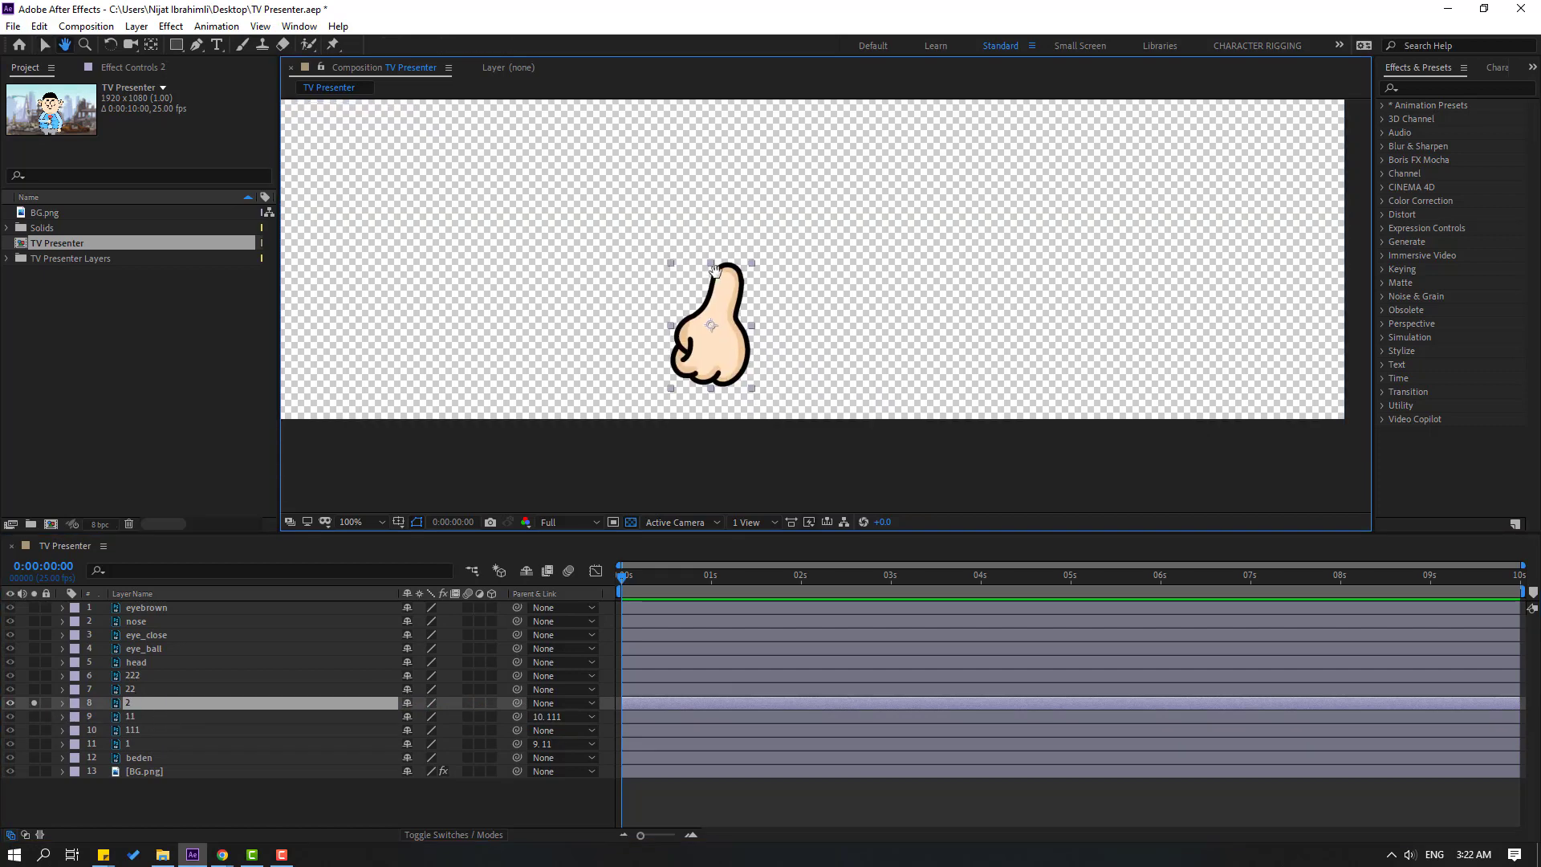
click(150, 45)
key(period)
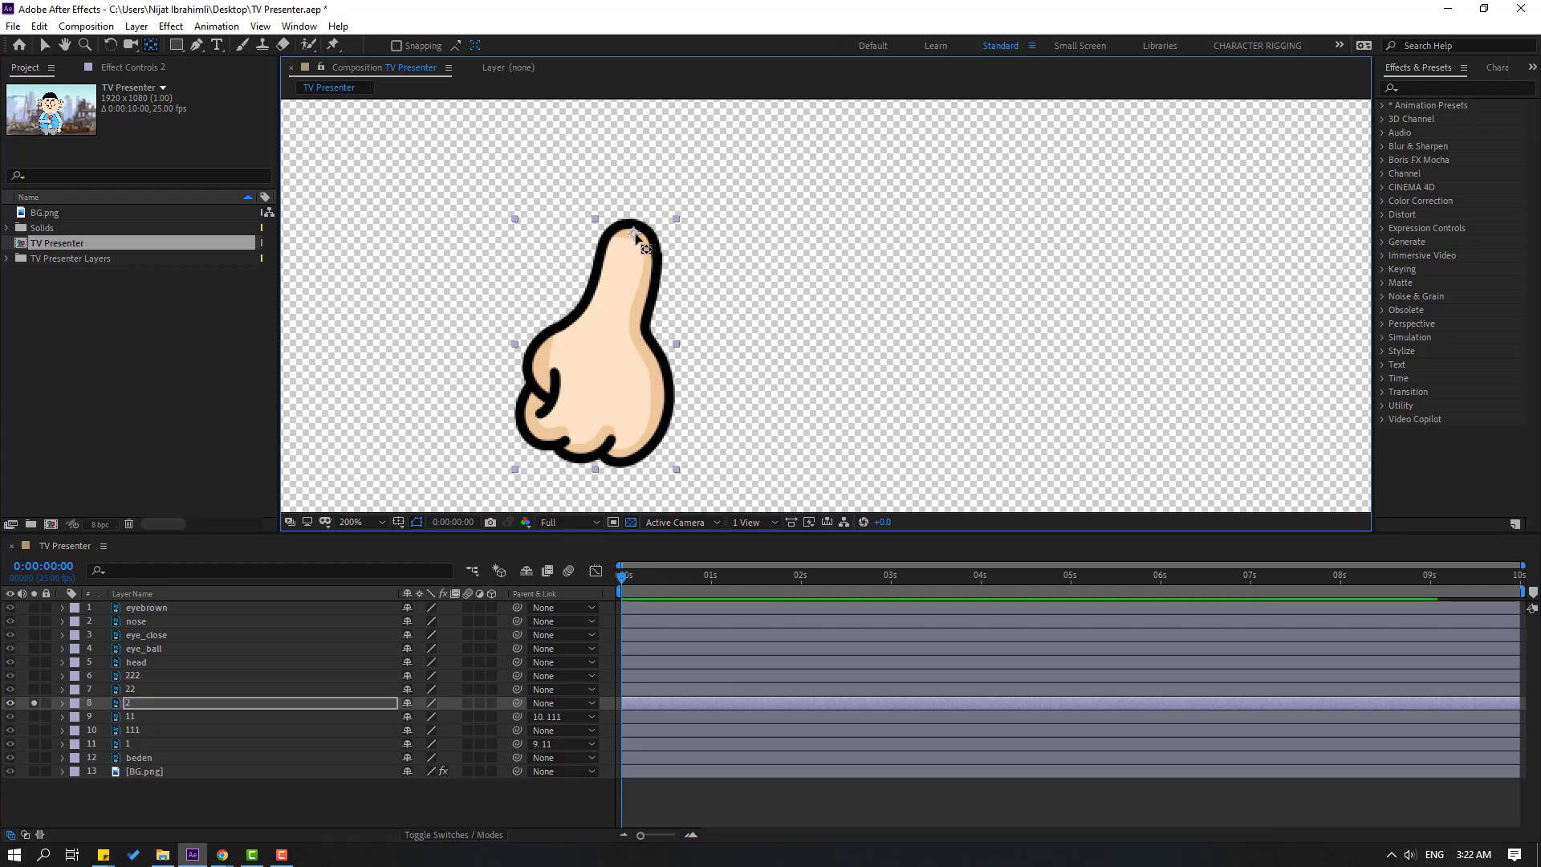
click(45, 47)
click(35, 703)
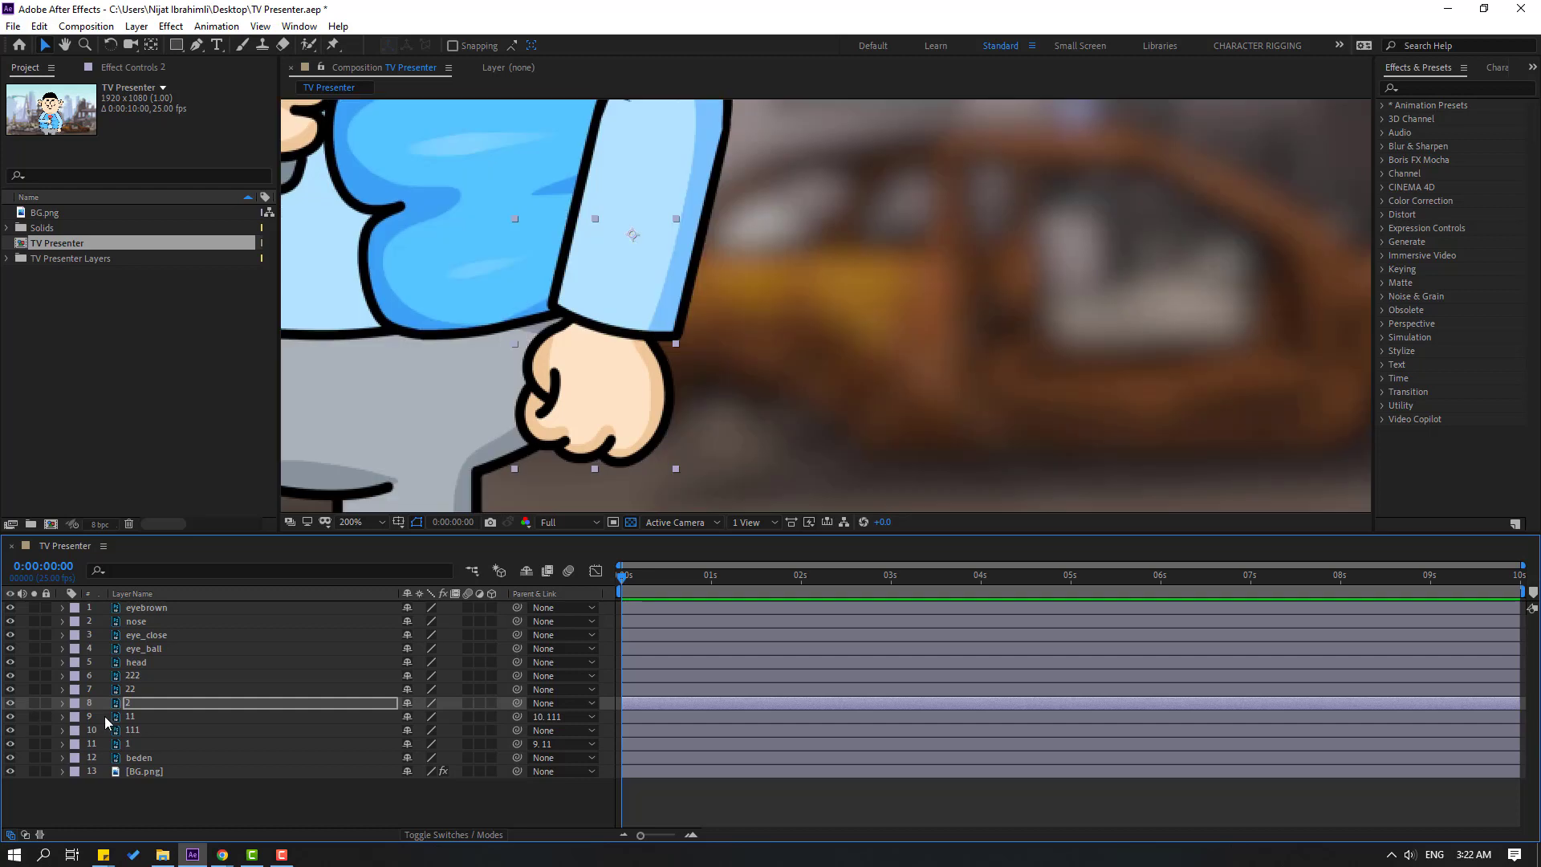
Solo forearm layer 22 and move its anchor point to the rounded elbow at its upper end
click(128, 691)
click(34, 690)
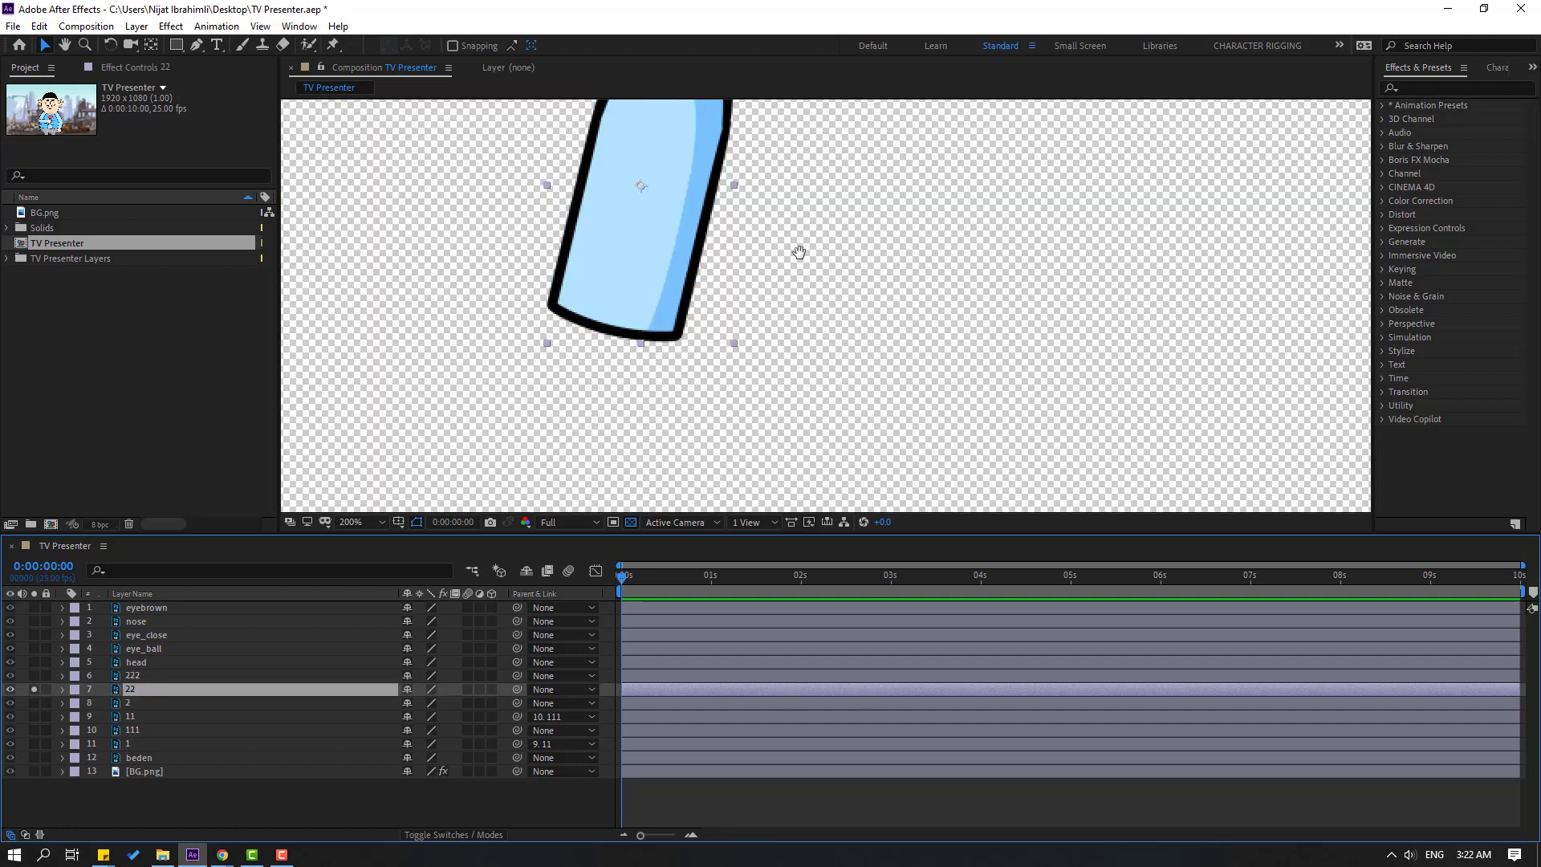
scroll(725, 379, down, 2)
key(y)
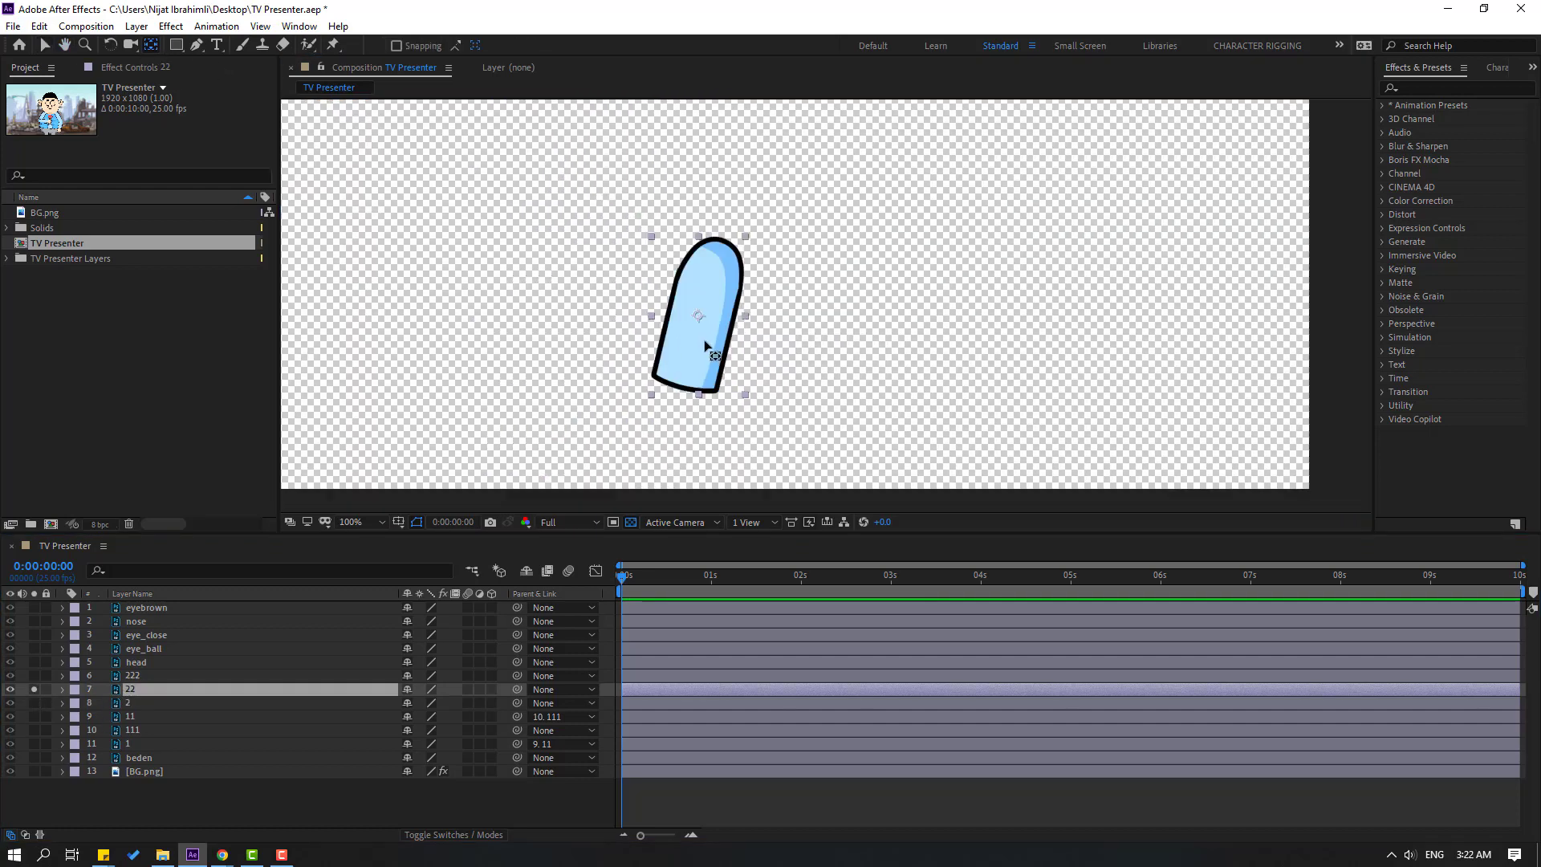
drag(712, 306, 718, 247)
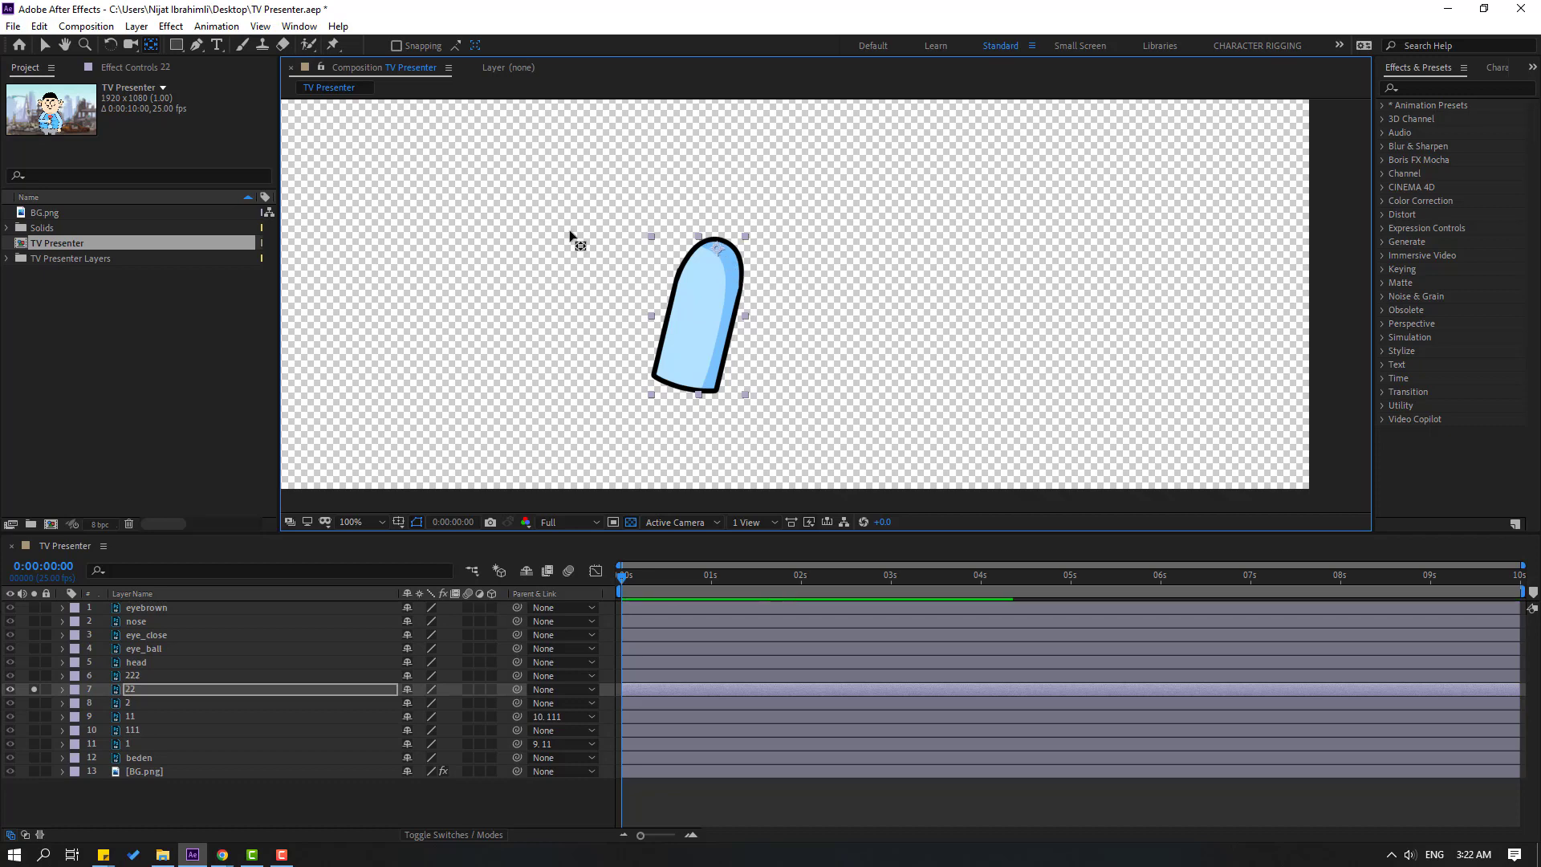
click(45, 45)
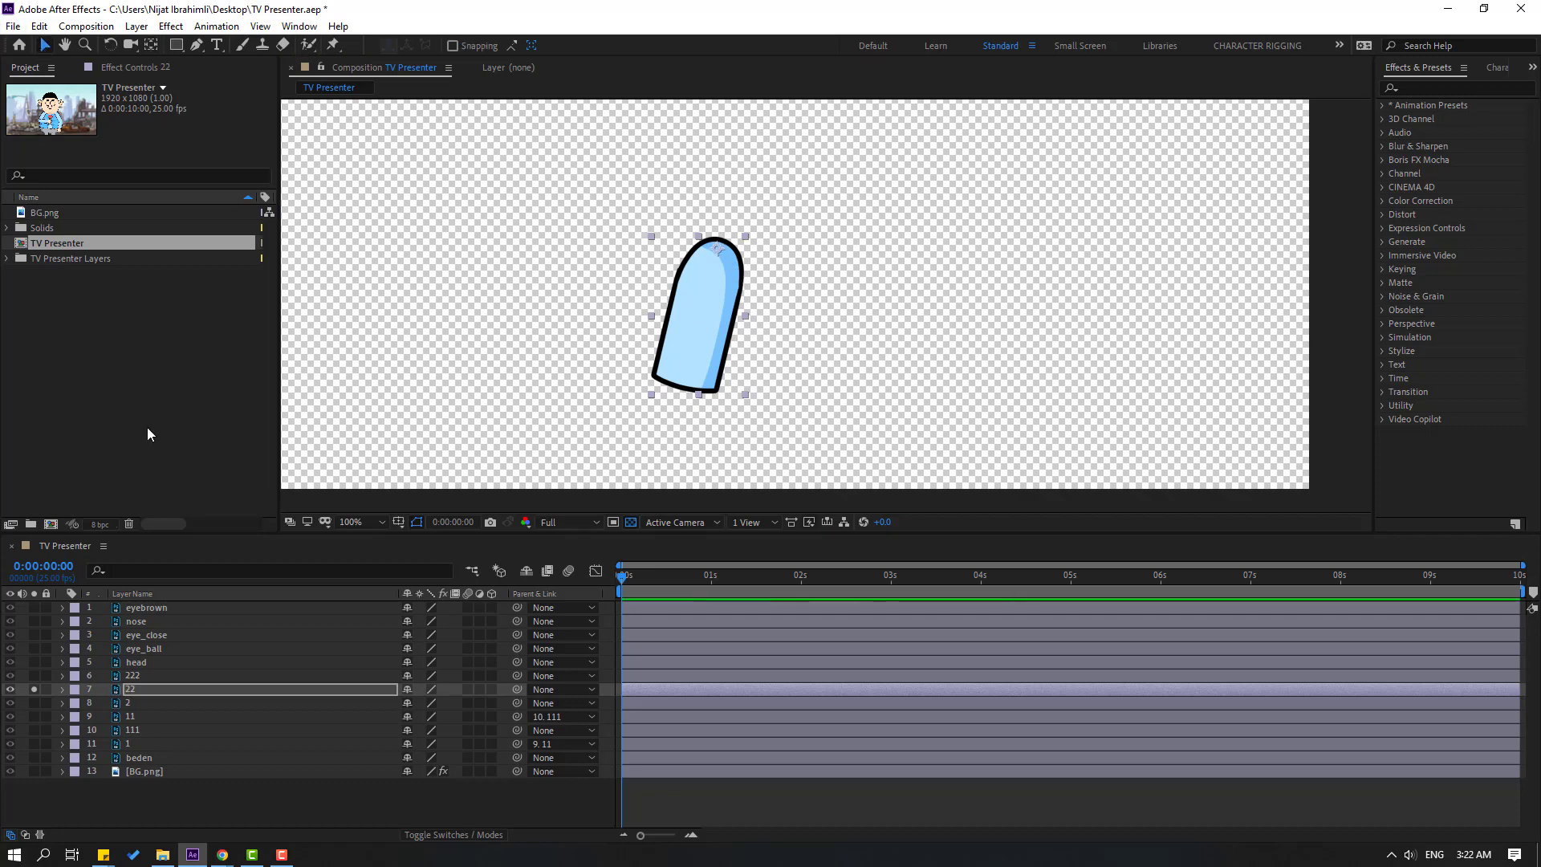
Solo layers 2 and 222 too, move layer 222's anchor point to the shoulder end, and unsolo the three arm layers
click(108, 706)
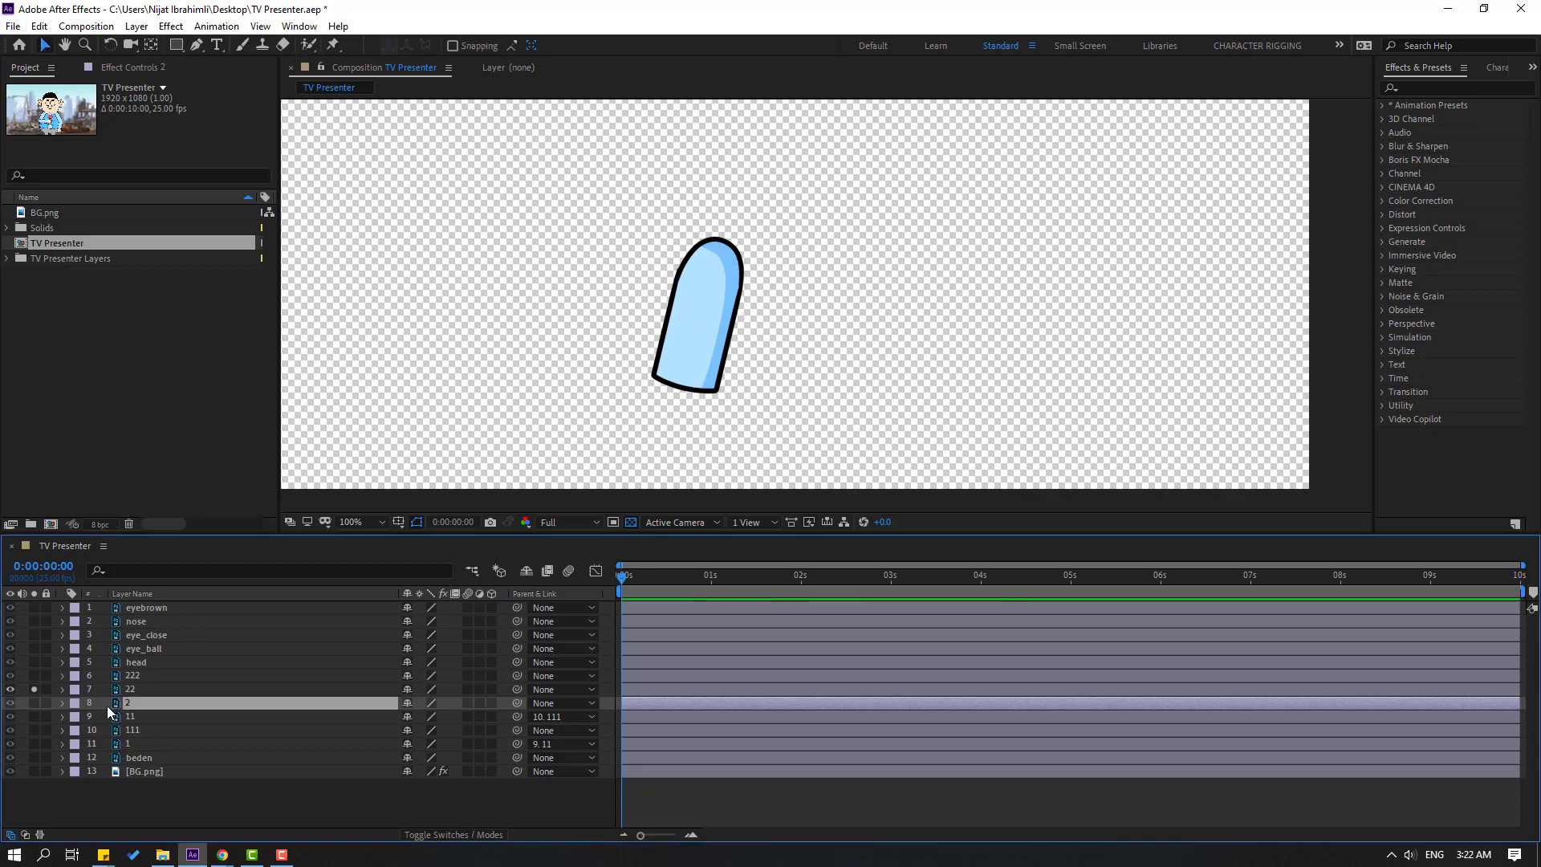
click(33, 704)
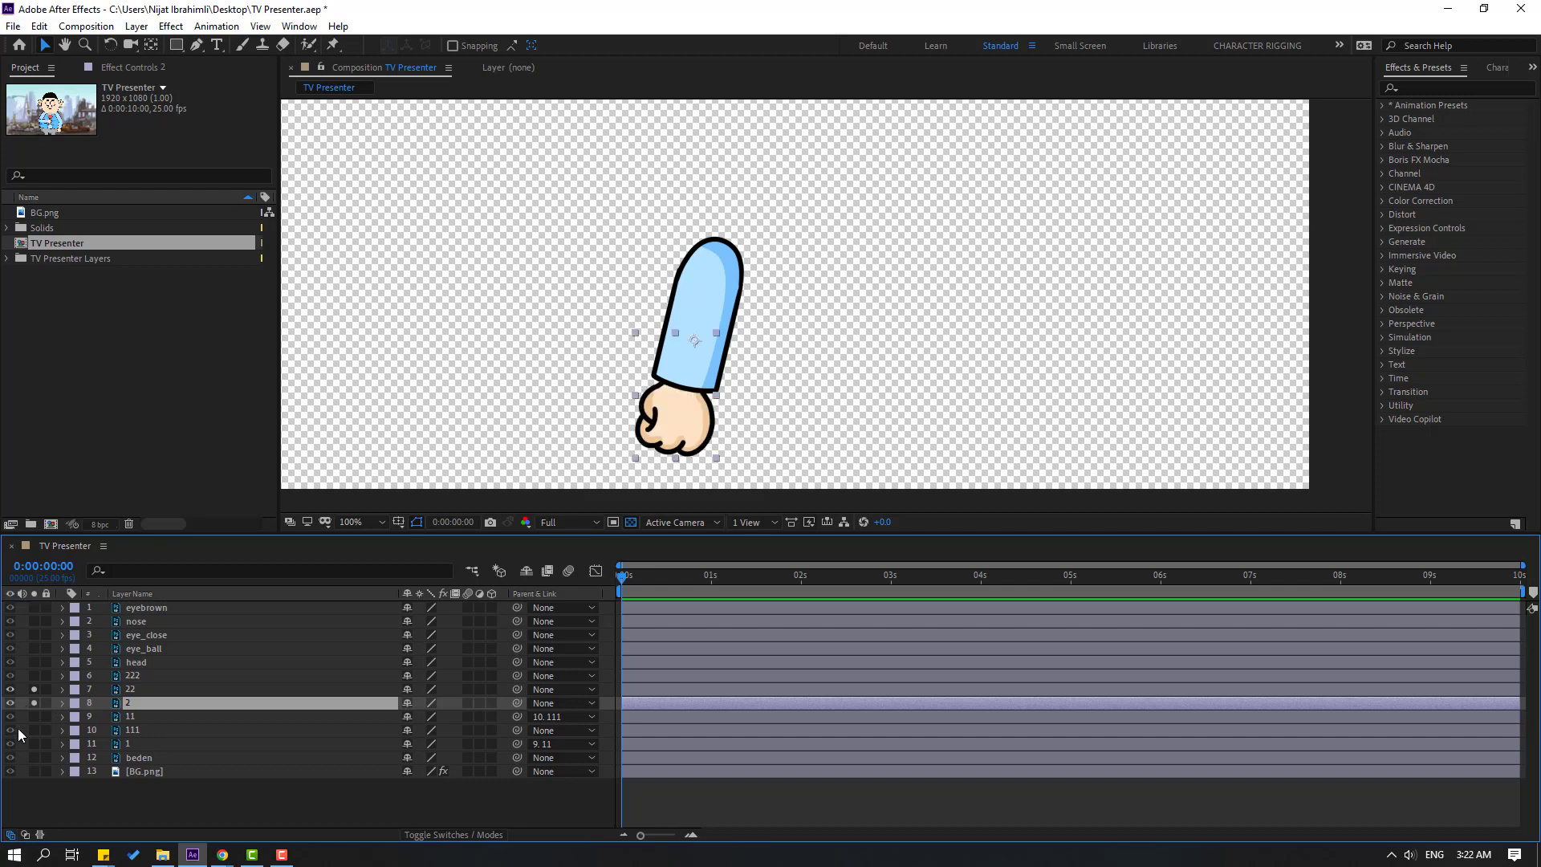
click(132, 676)
click(34, 676)
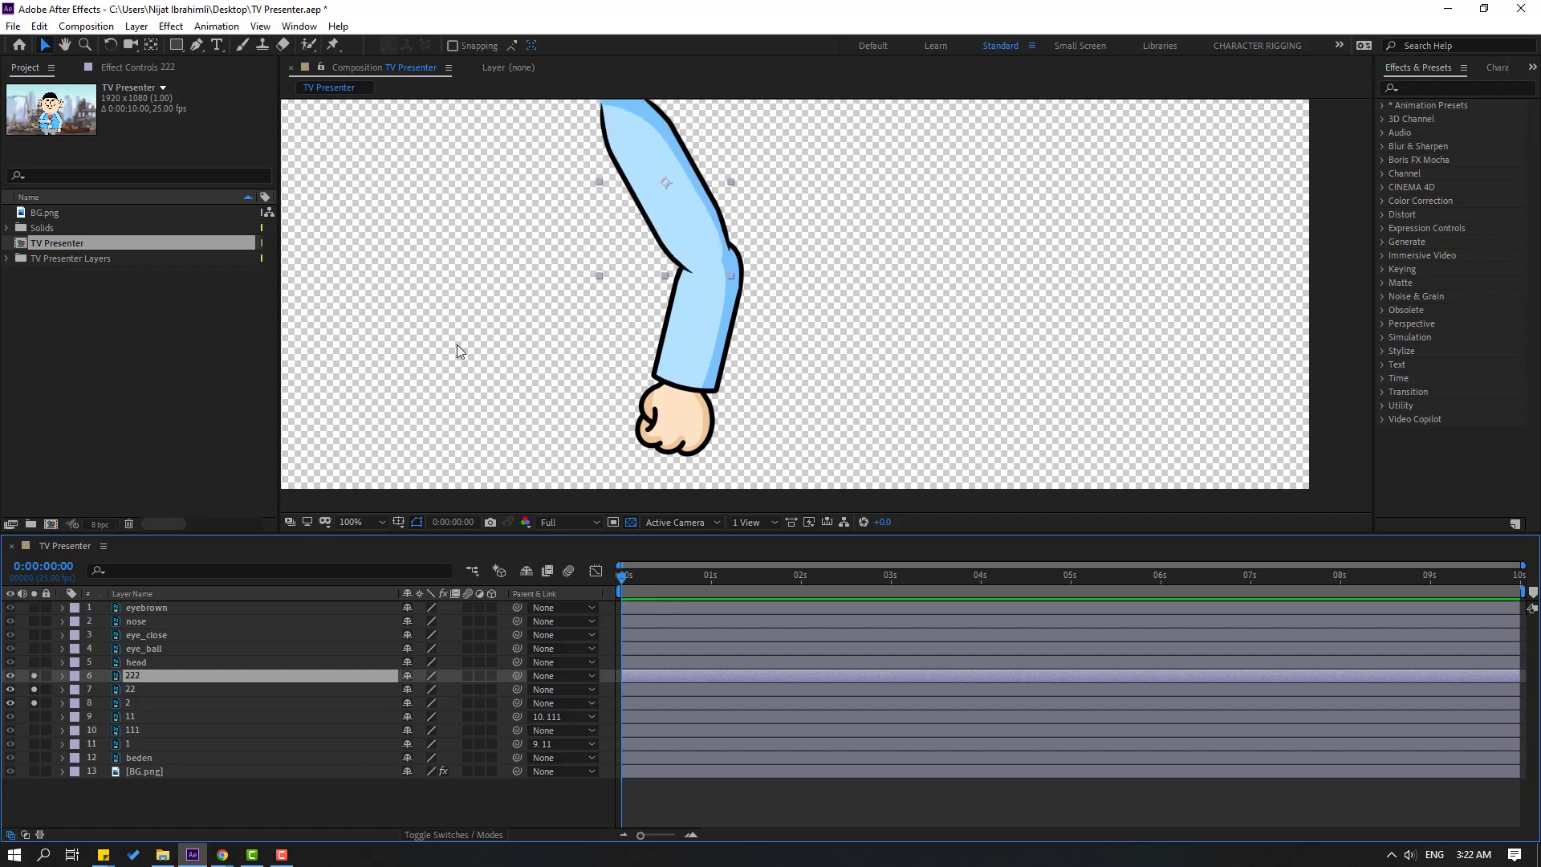
drag(784, 128, 743, 218)
click(151, 45)
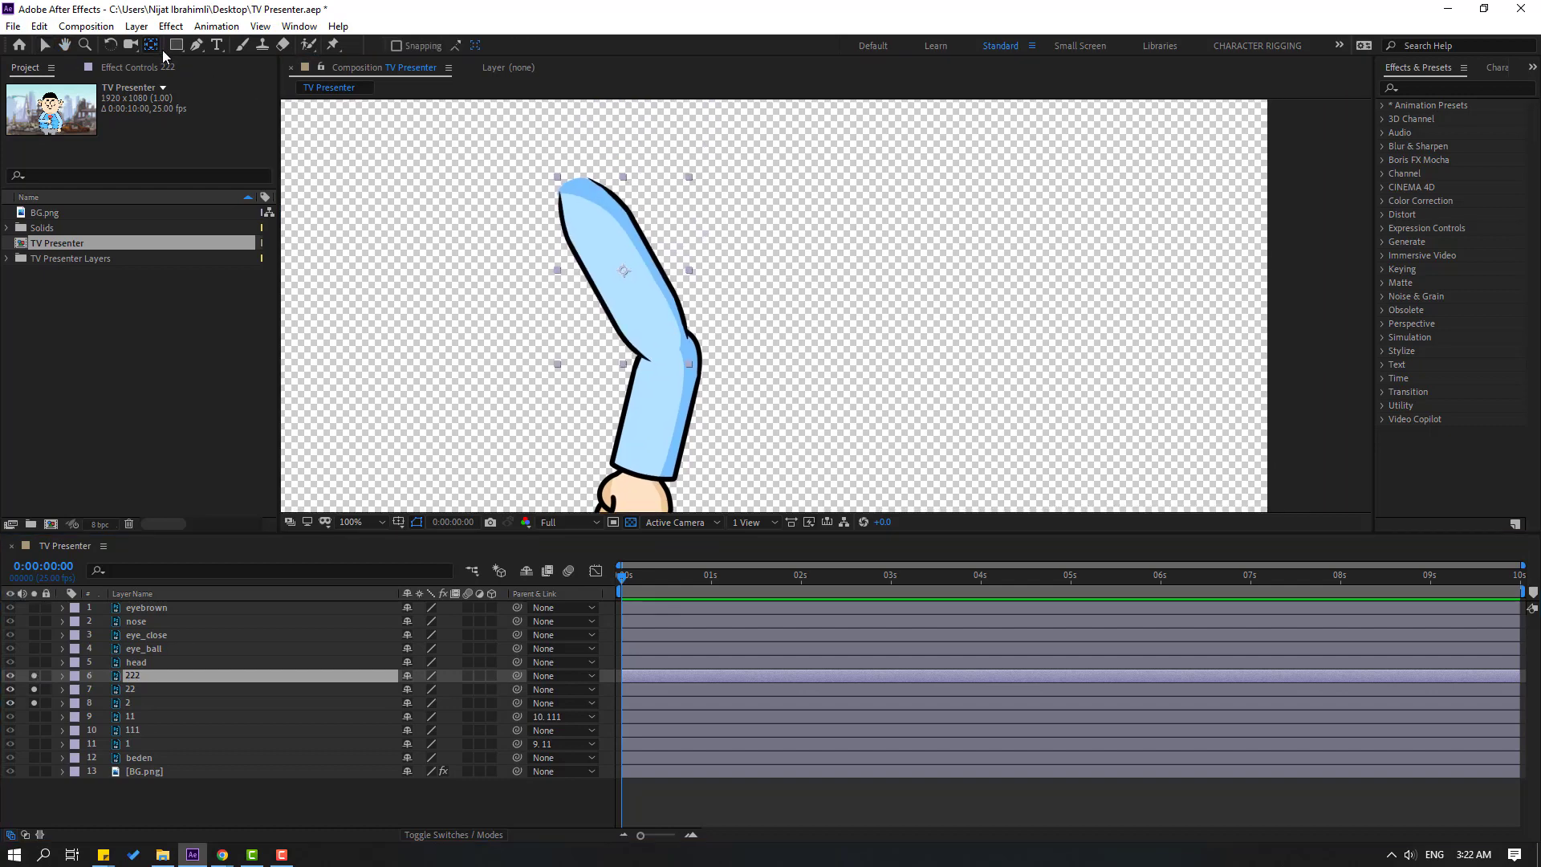
drag(617, 265, 576, 187)
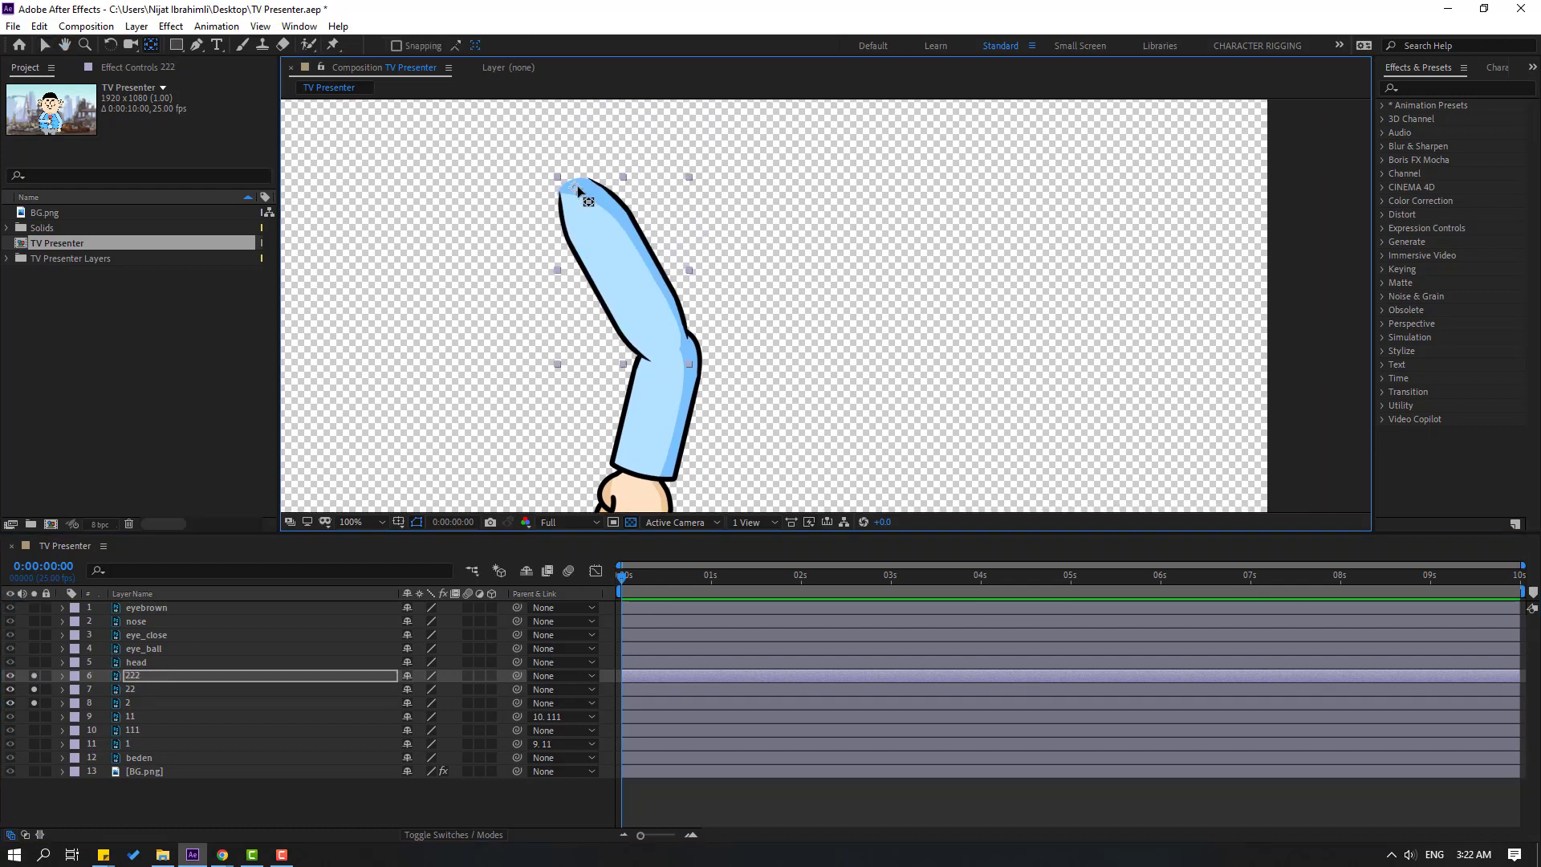
click(44, 44)
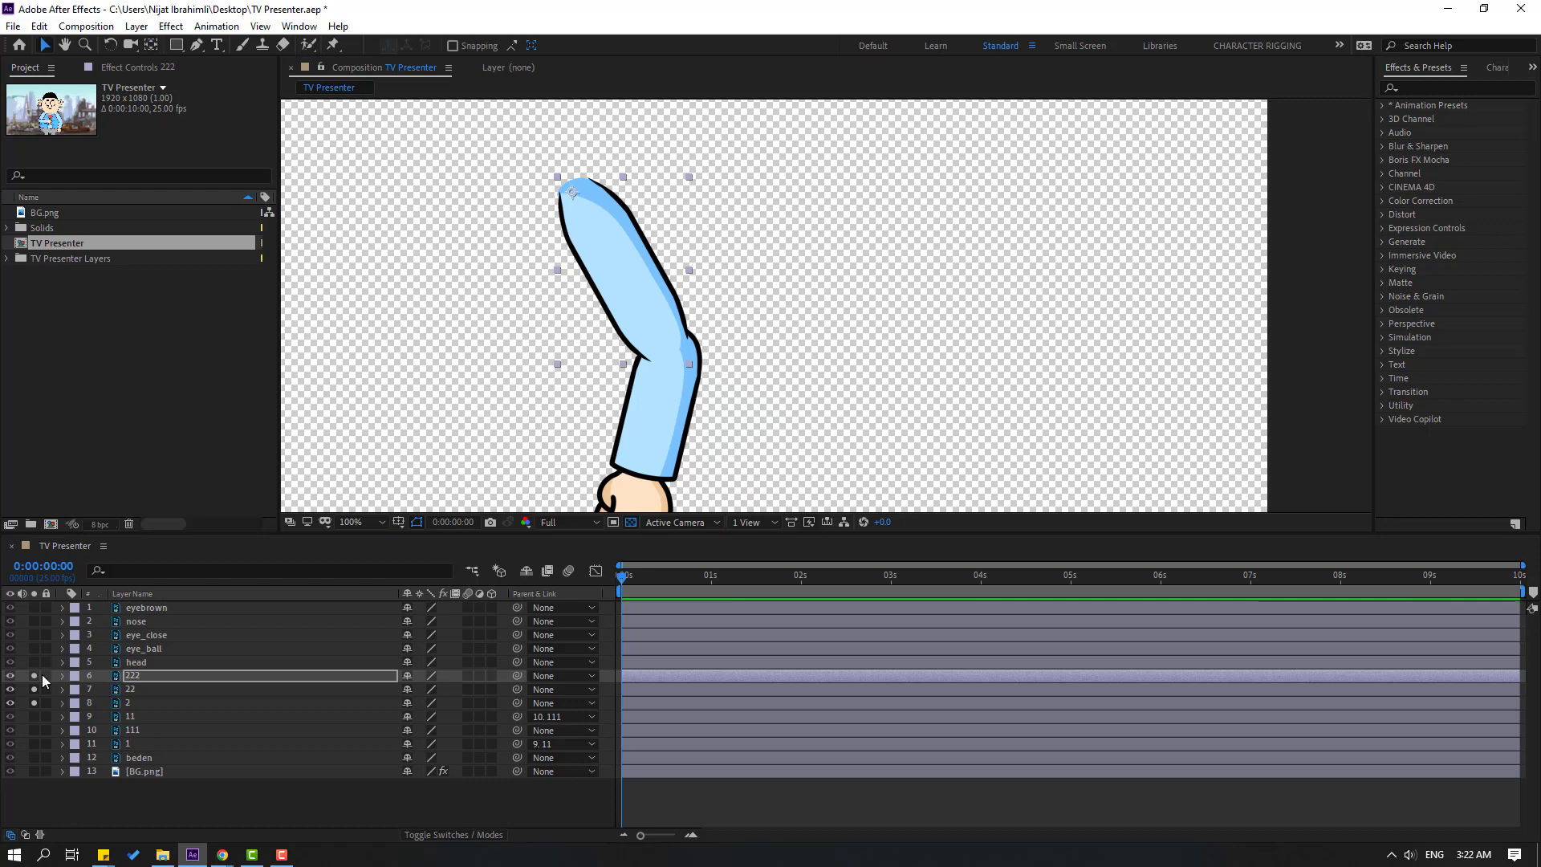
drag(36, 680, 41, 707)
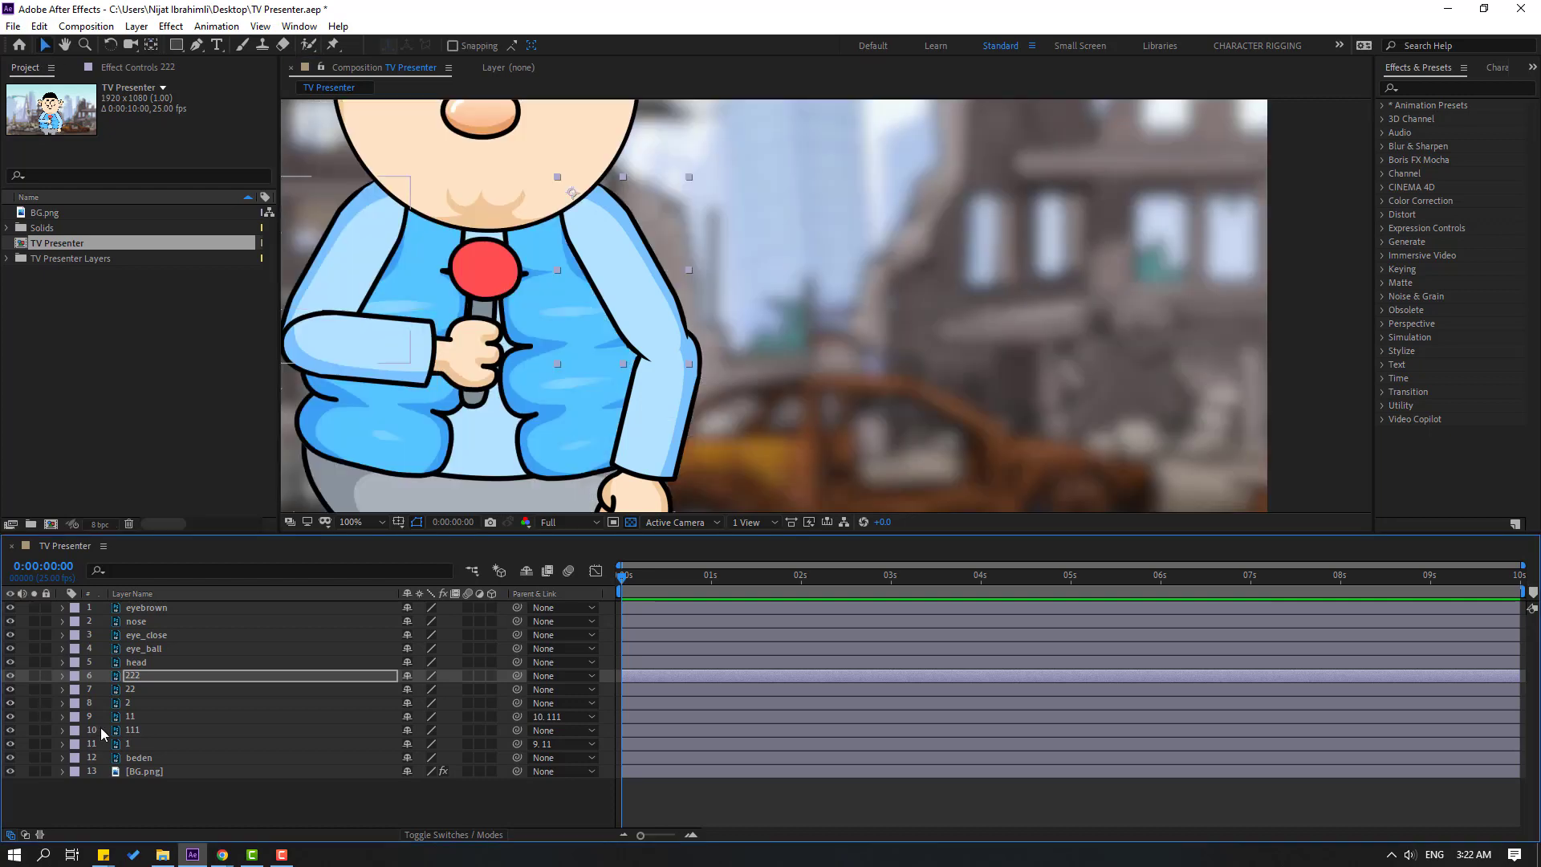
Parent hand layer 2 to forearm layer 22, and layer 22 to upper-arm layer 222
click(119, 703)
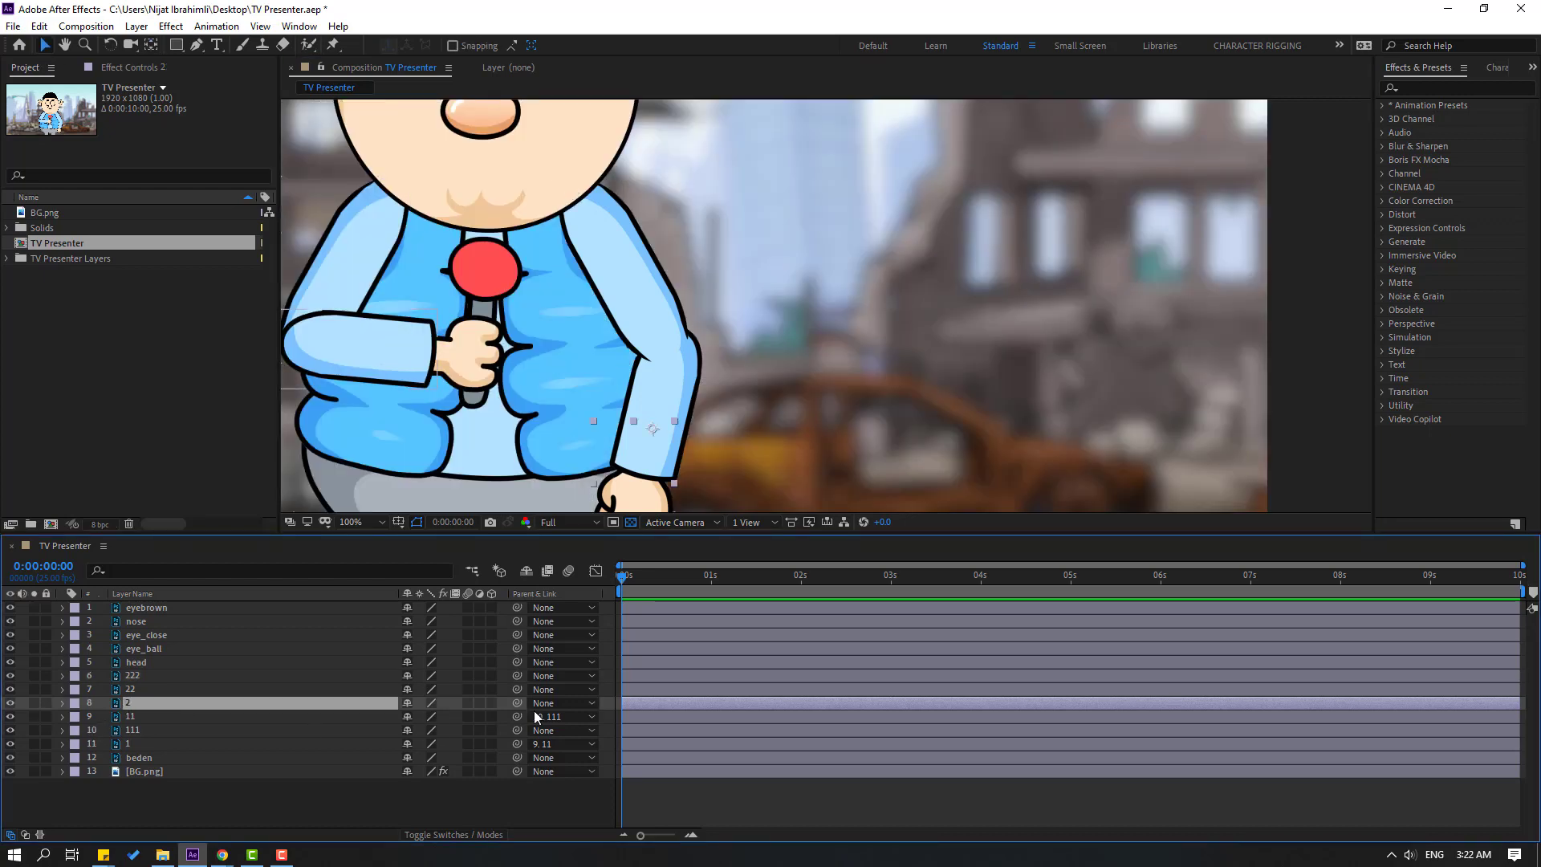
drag(518, 702, 148, 695)
click(122, 691)
drag(513, 691, 131, 676)
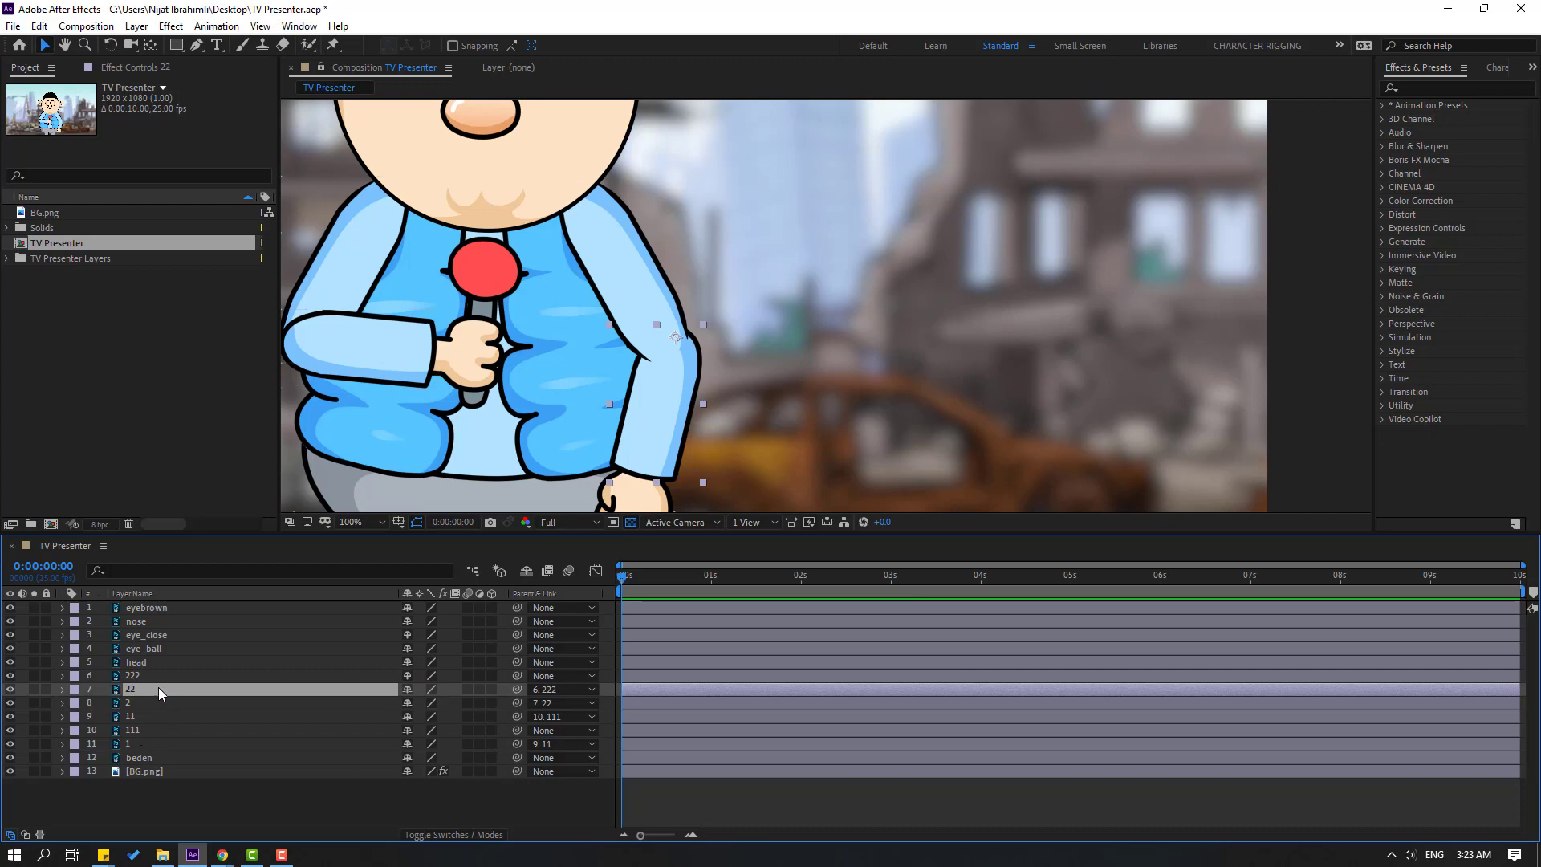
Parent upper-arm layers 222 and 111 to the beden layer
click(137, 677)
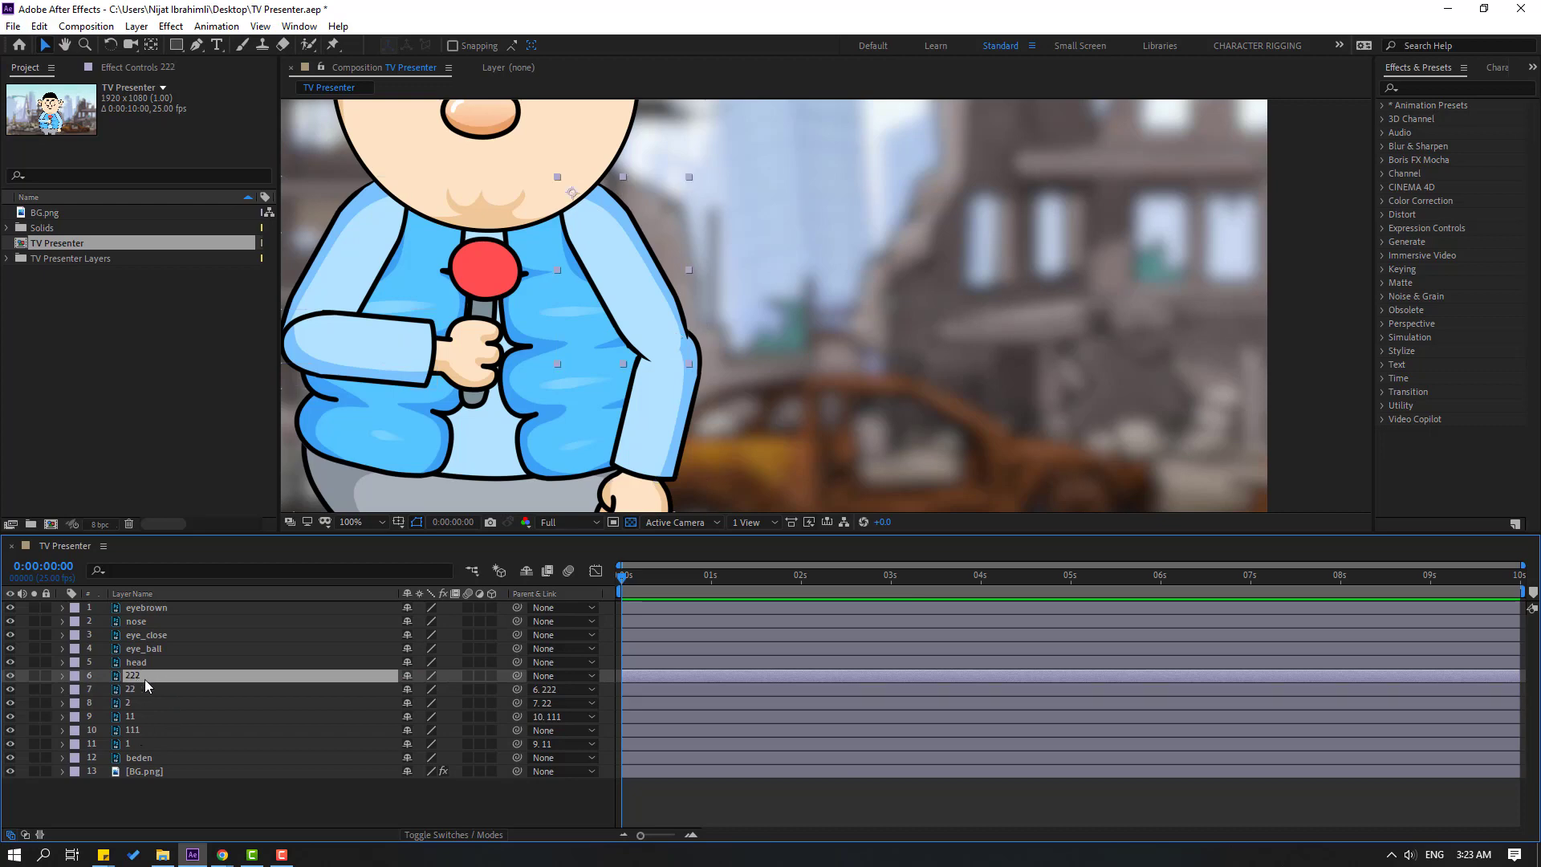
ctrl+click(136, 734)
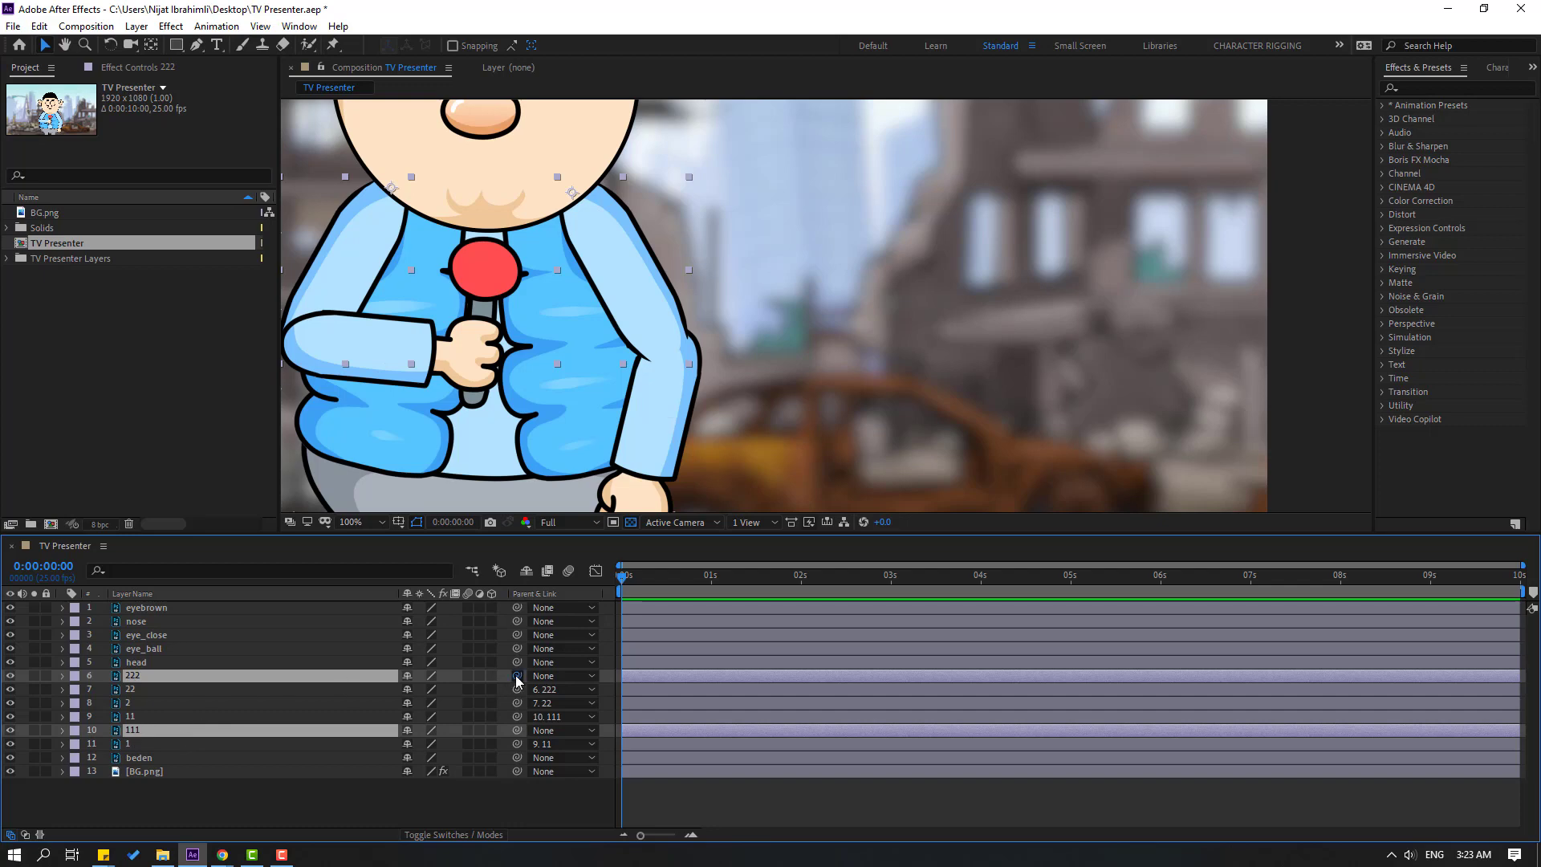
drag(466, 683, 141, 767)
Rename the beden layer as body
click(141, 761)
key(Return)
text(b)
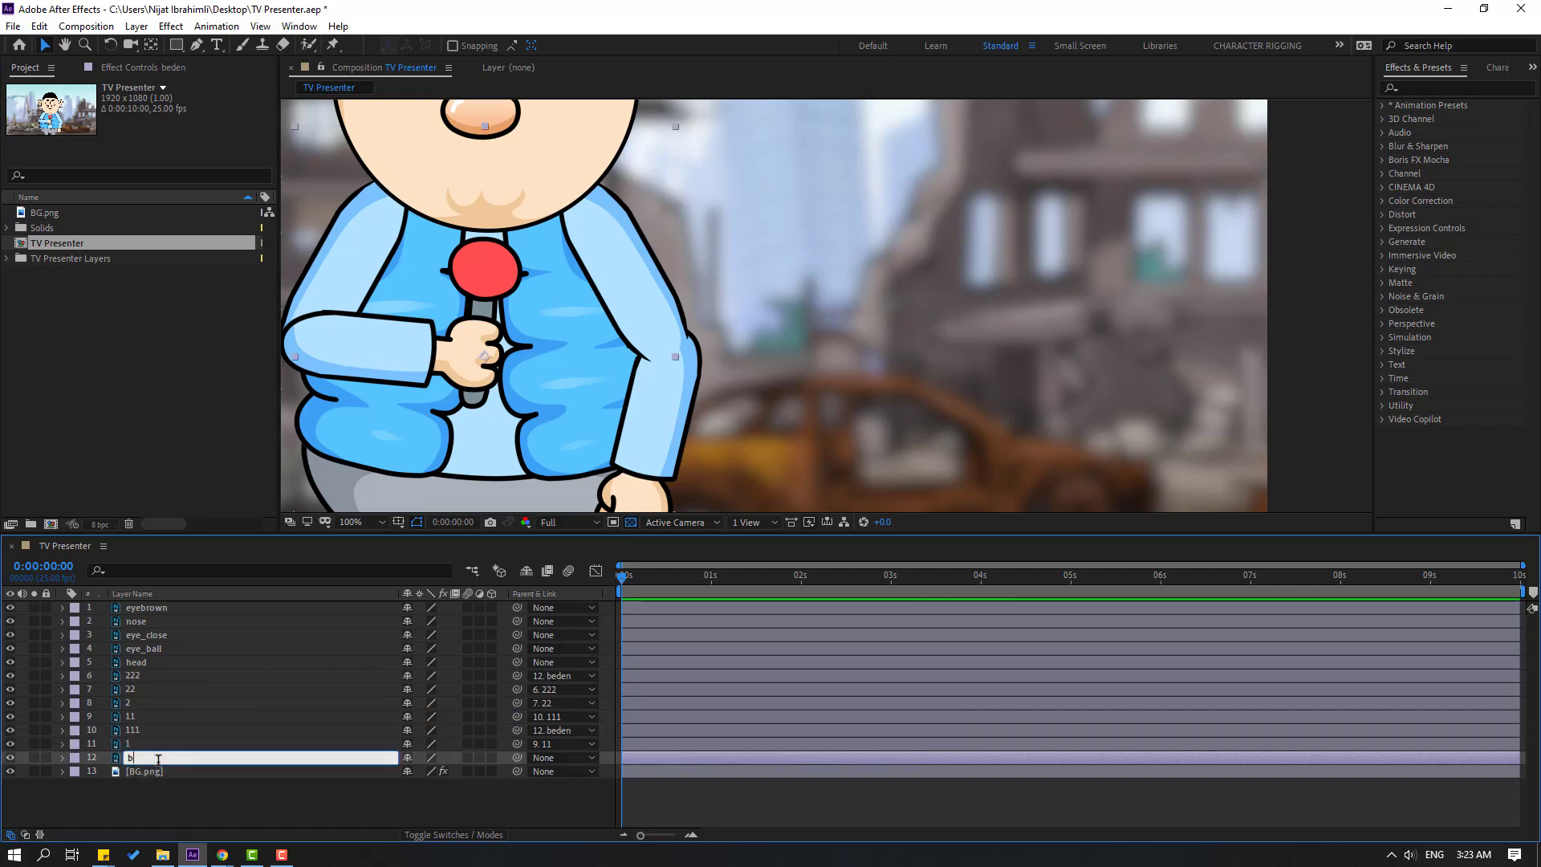
text(ody)
key(Return)
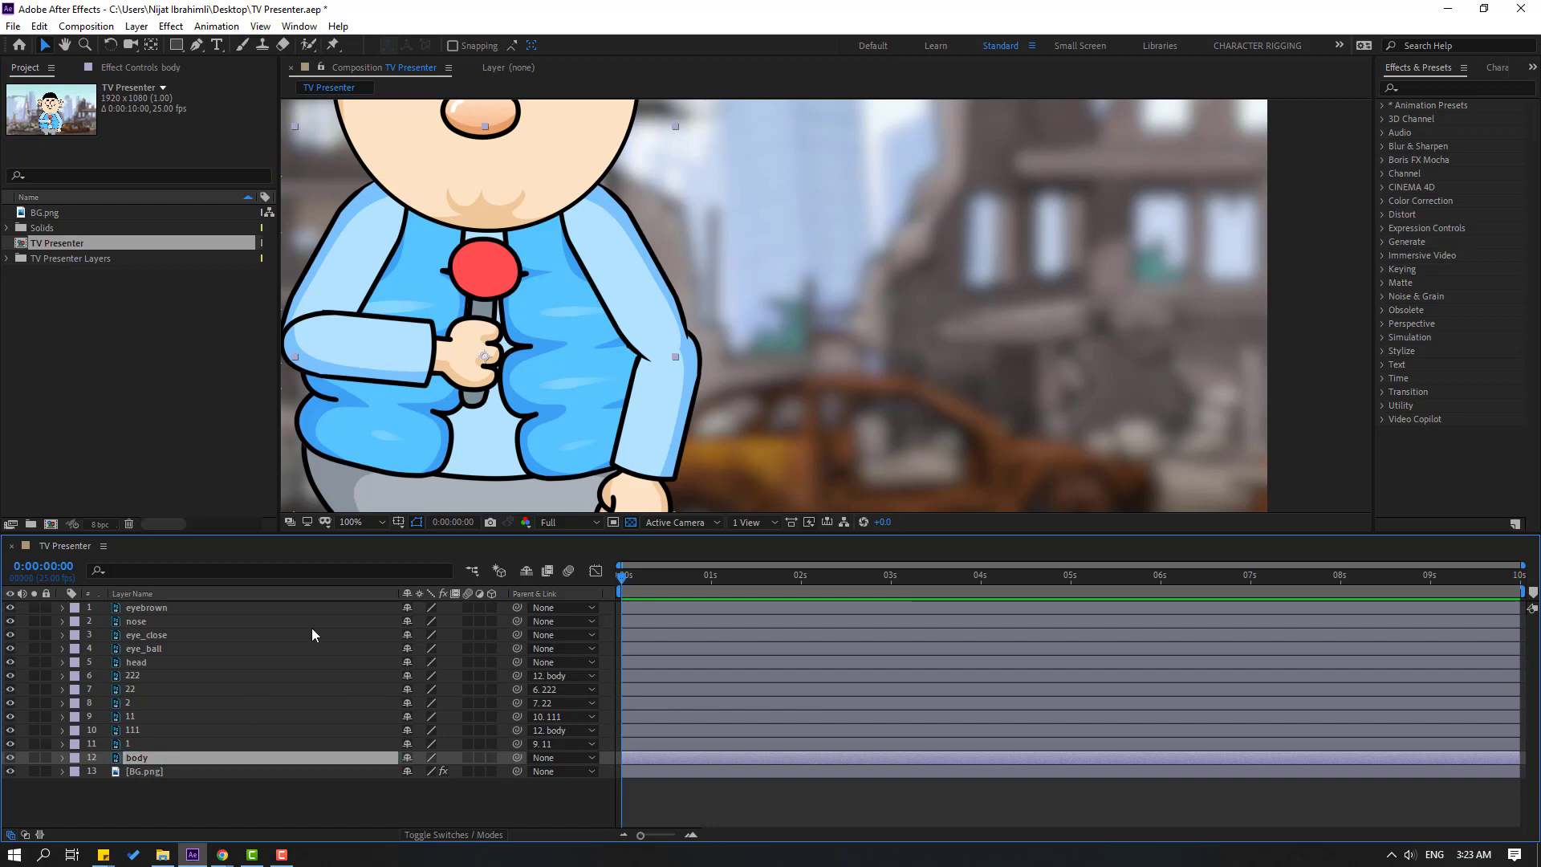
Solo the body layer and get the Pen tool ready over the torso
click(35, 758)
scroll(594, 418, down, 1)
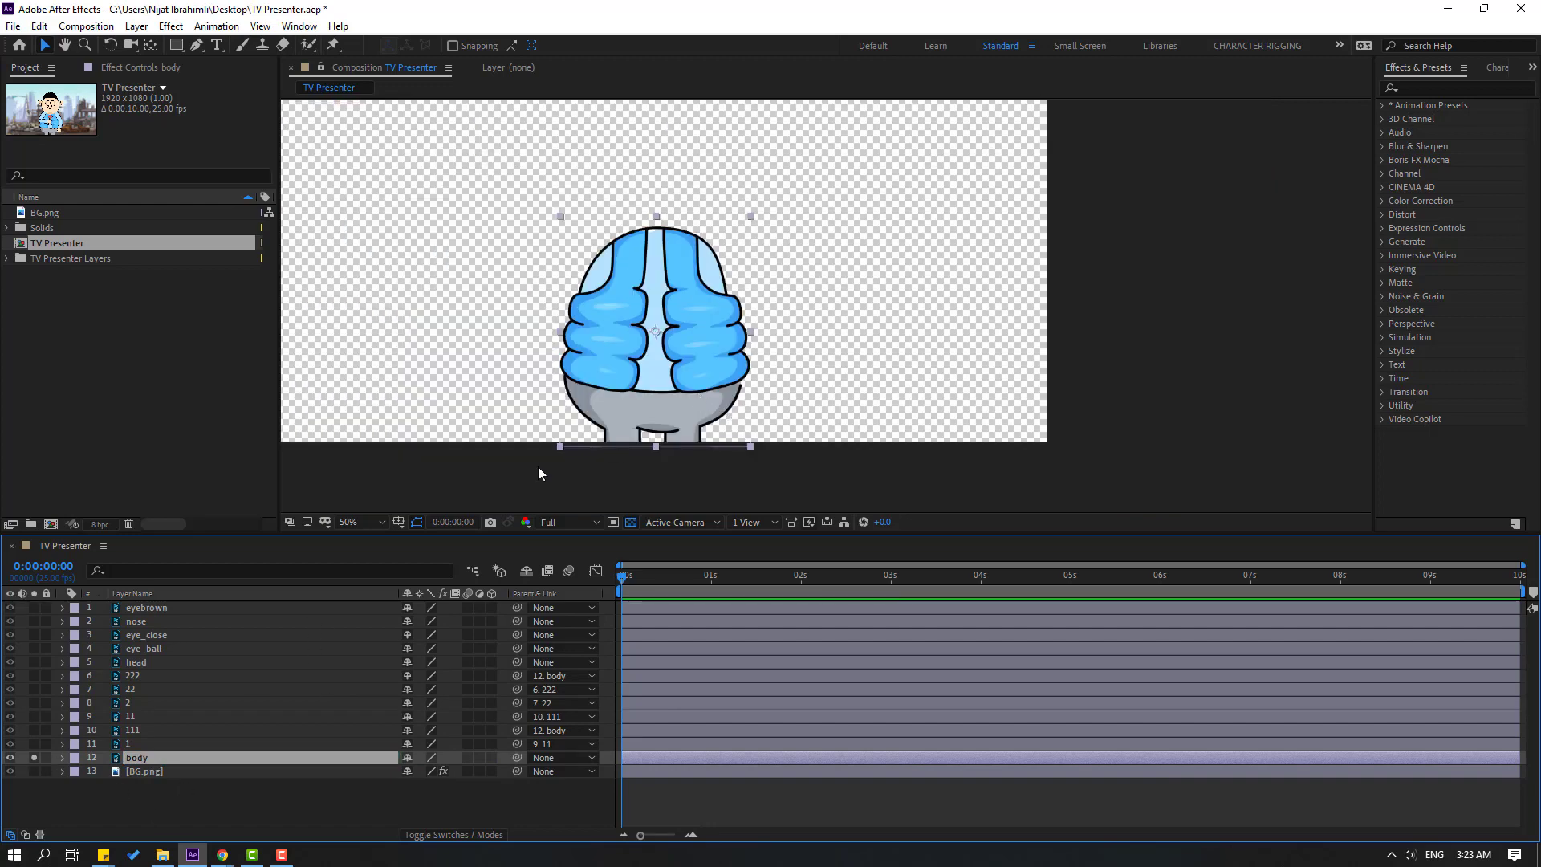
drag(524, 430, 533, 383)
key(v)
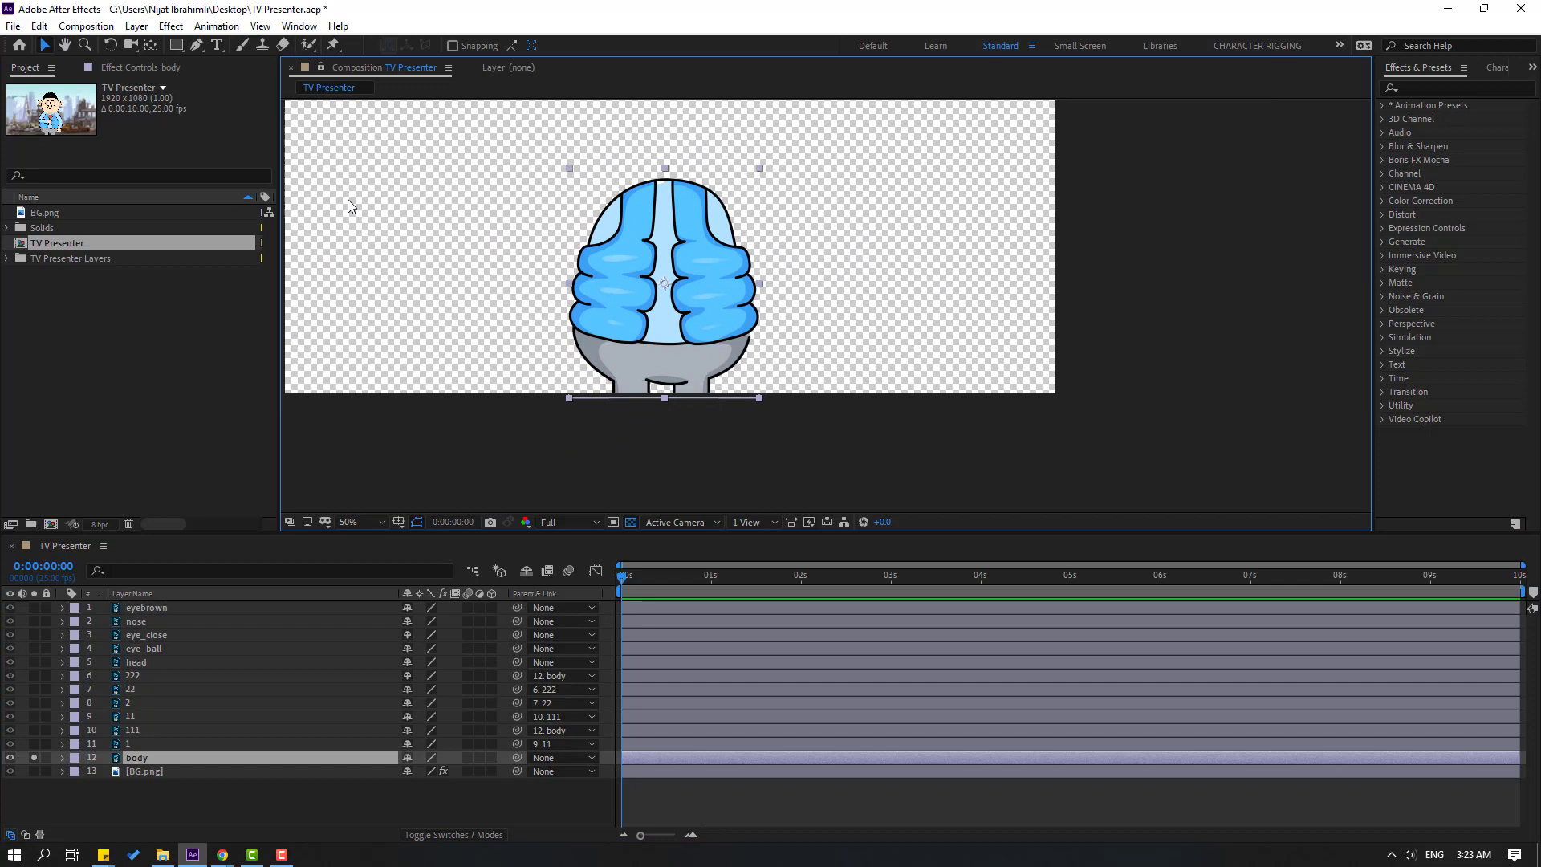
click(196, 46)
scroll(492, 337, up, 2)
drag(503, 249, 561, 259)
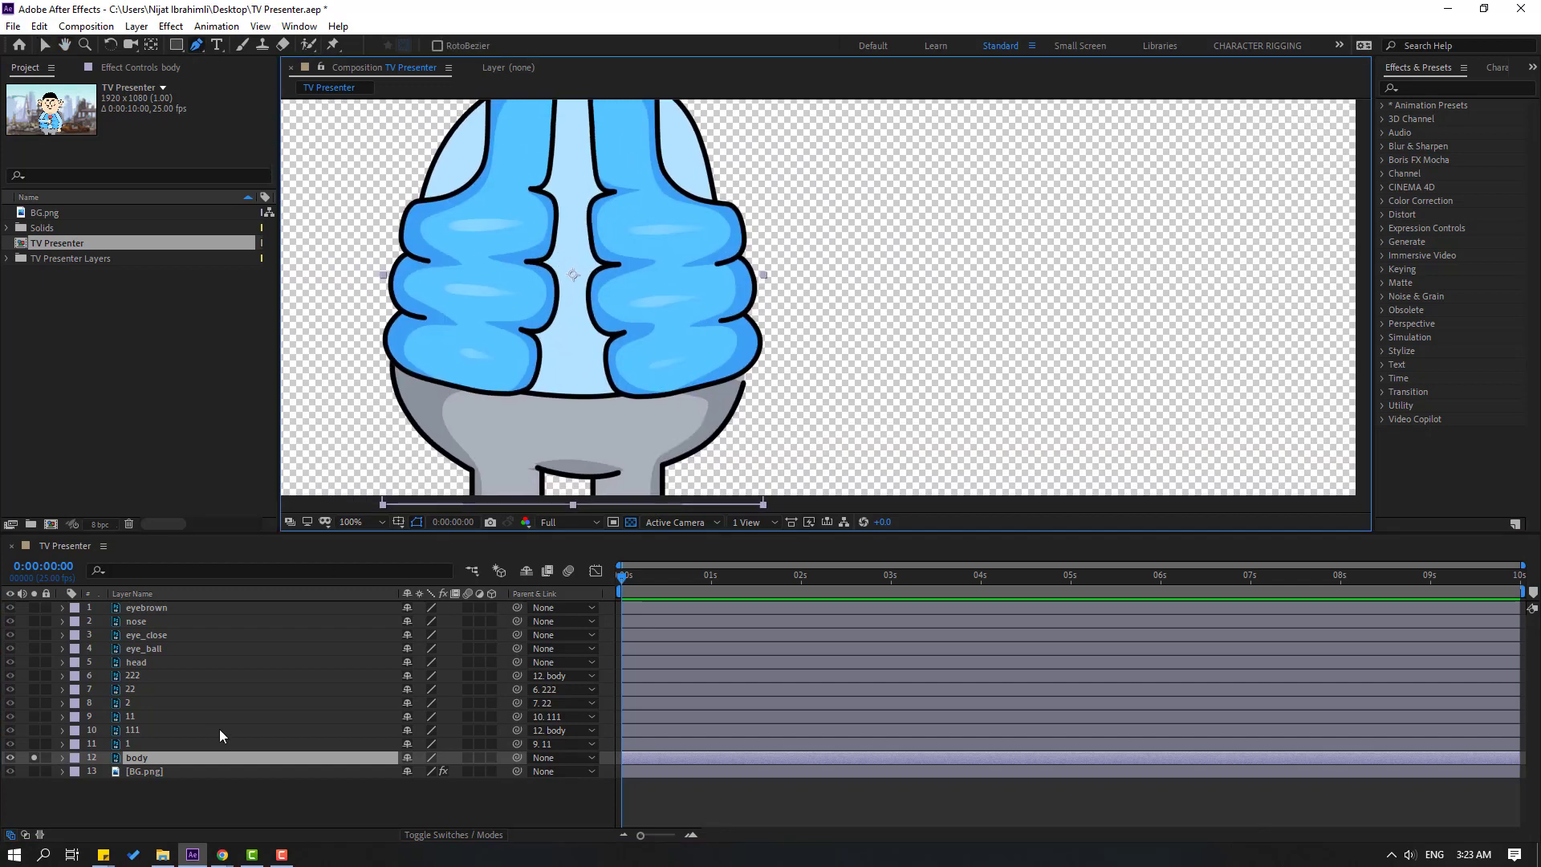
Duplicate the body layer and rename the upper copy as body
click(136, 758)
key(ctrl+d)
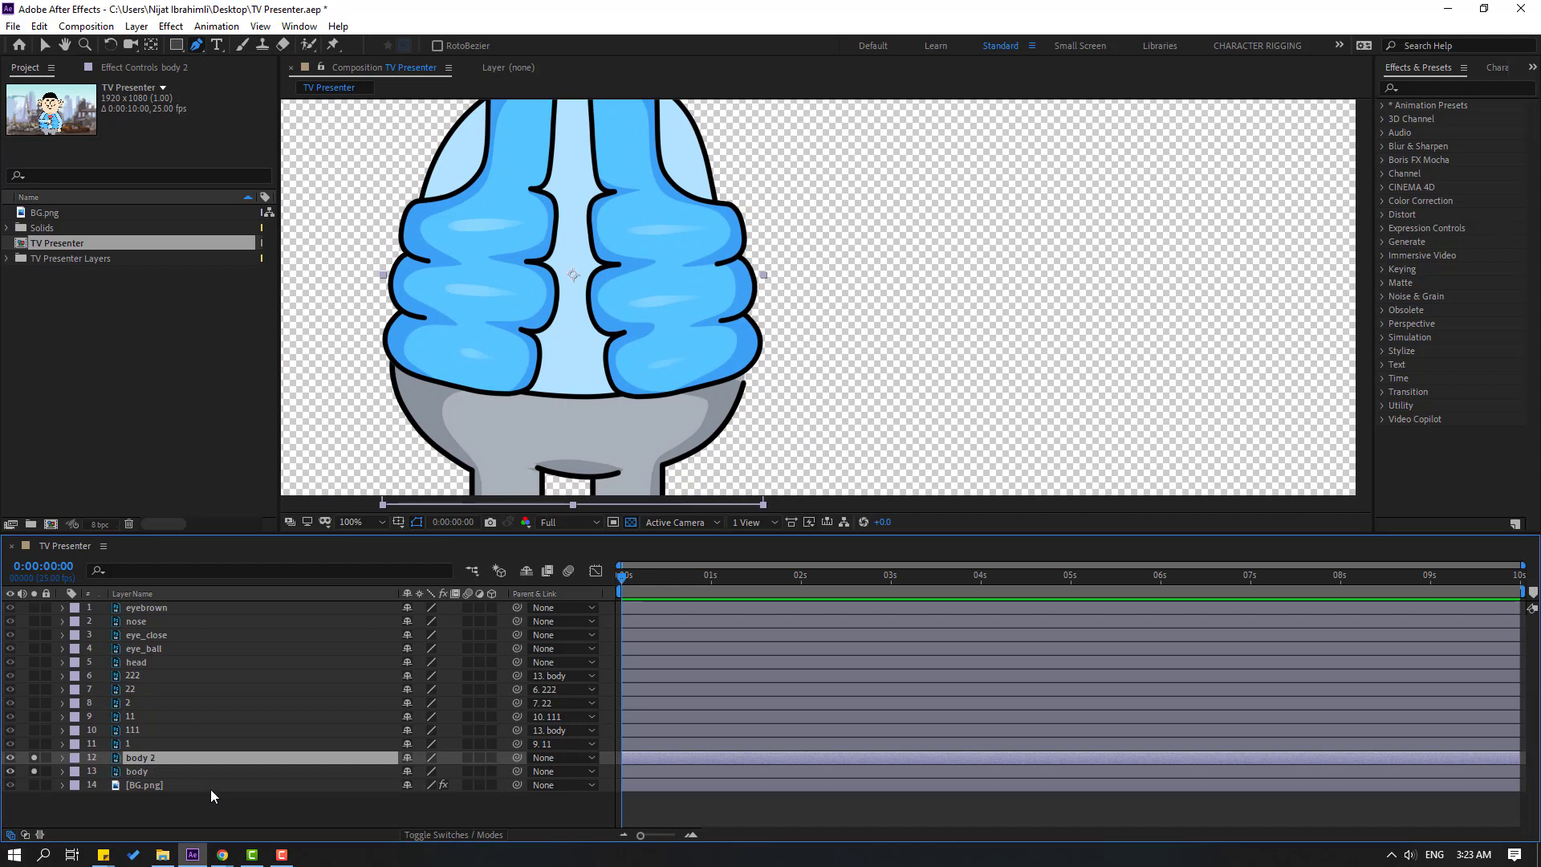
key(F2)
click(150, 761)
key(Return)
key(Return)
key(Return)
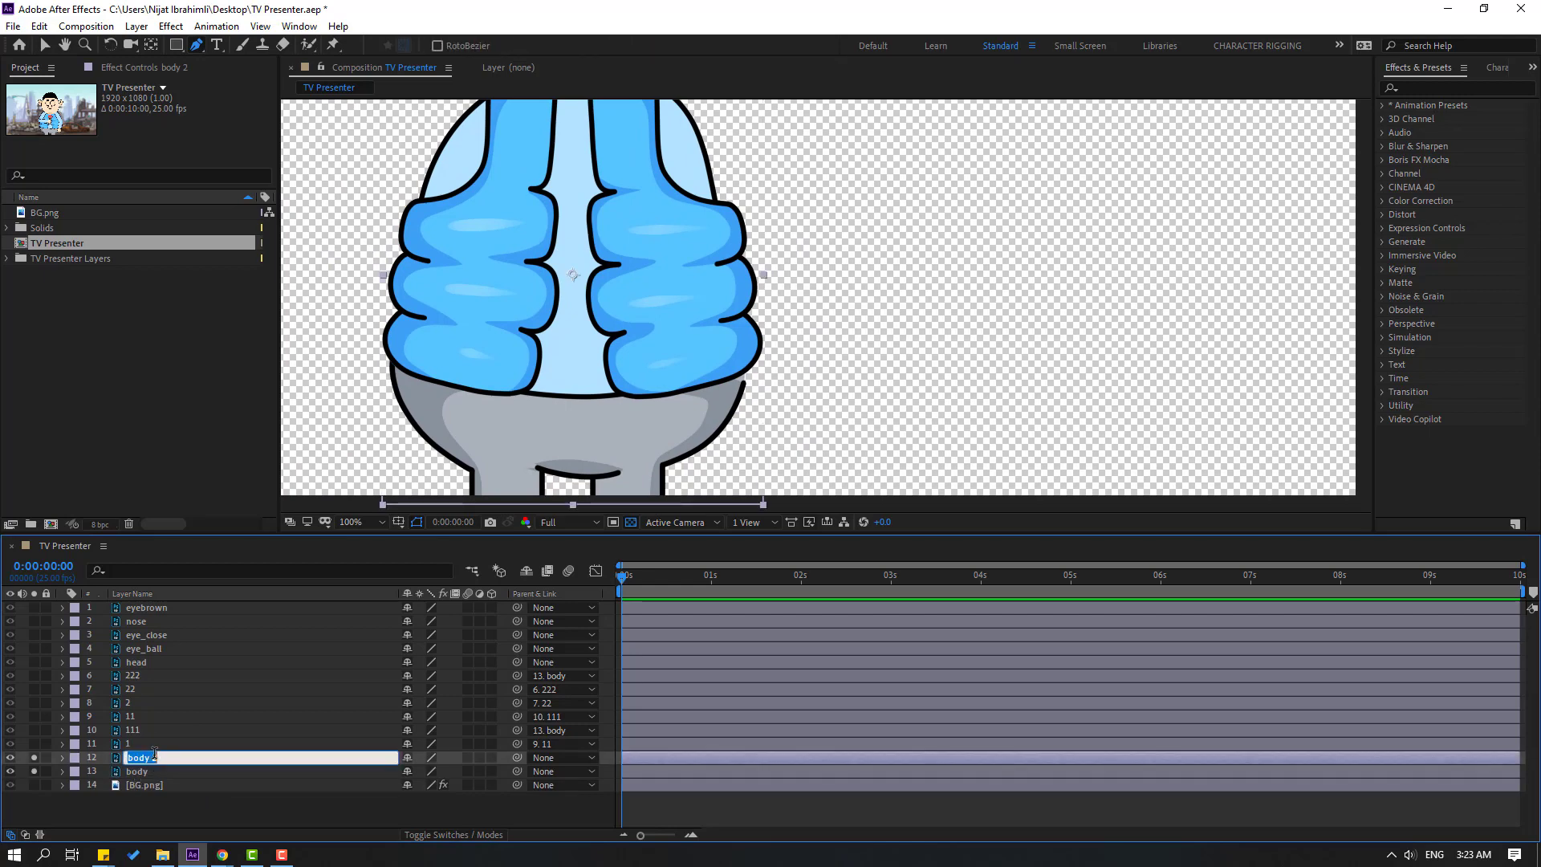
text(body)
click(175, 807)
Rename the original body layer below the duplicate as foots
click(146, 772)
key(Return)
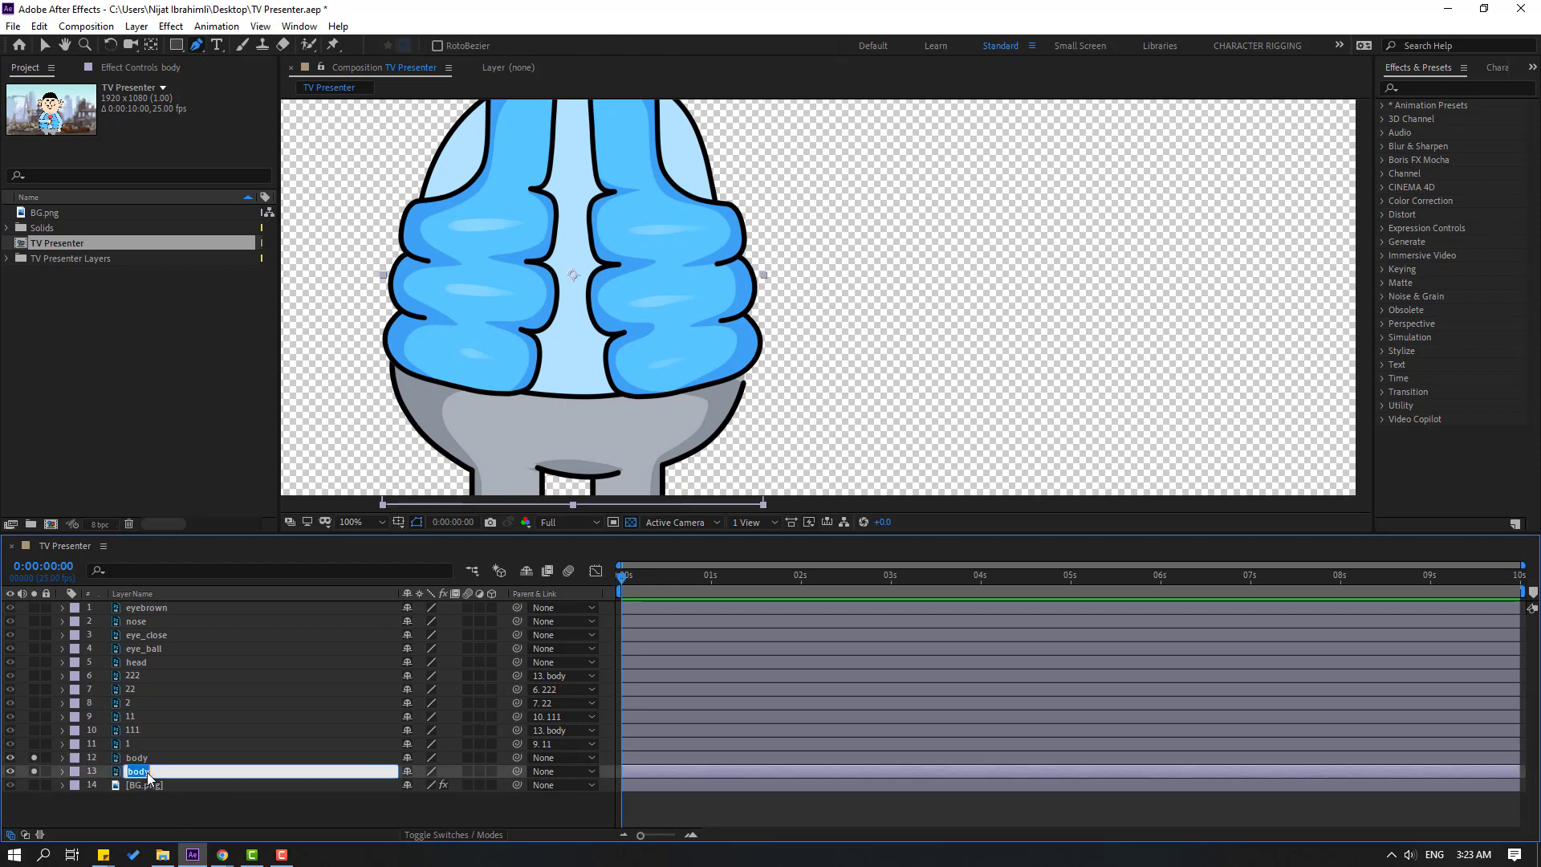
text(foots)
key(Return)
Unsolo the foots layer and start a Pen mask on the body layer, tracing the jacket's lower hem
click(140, 759)
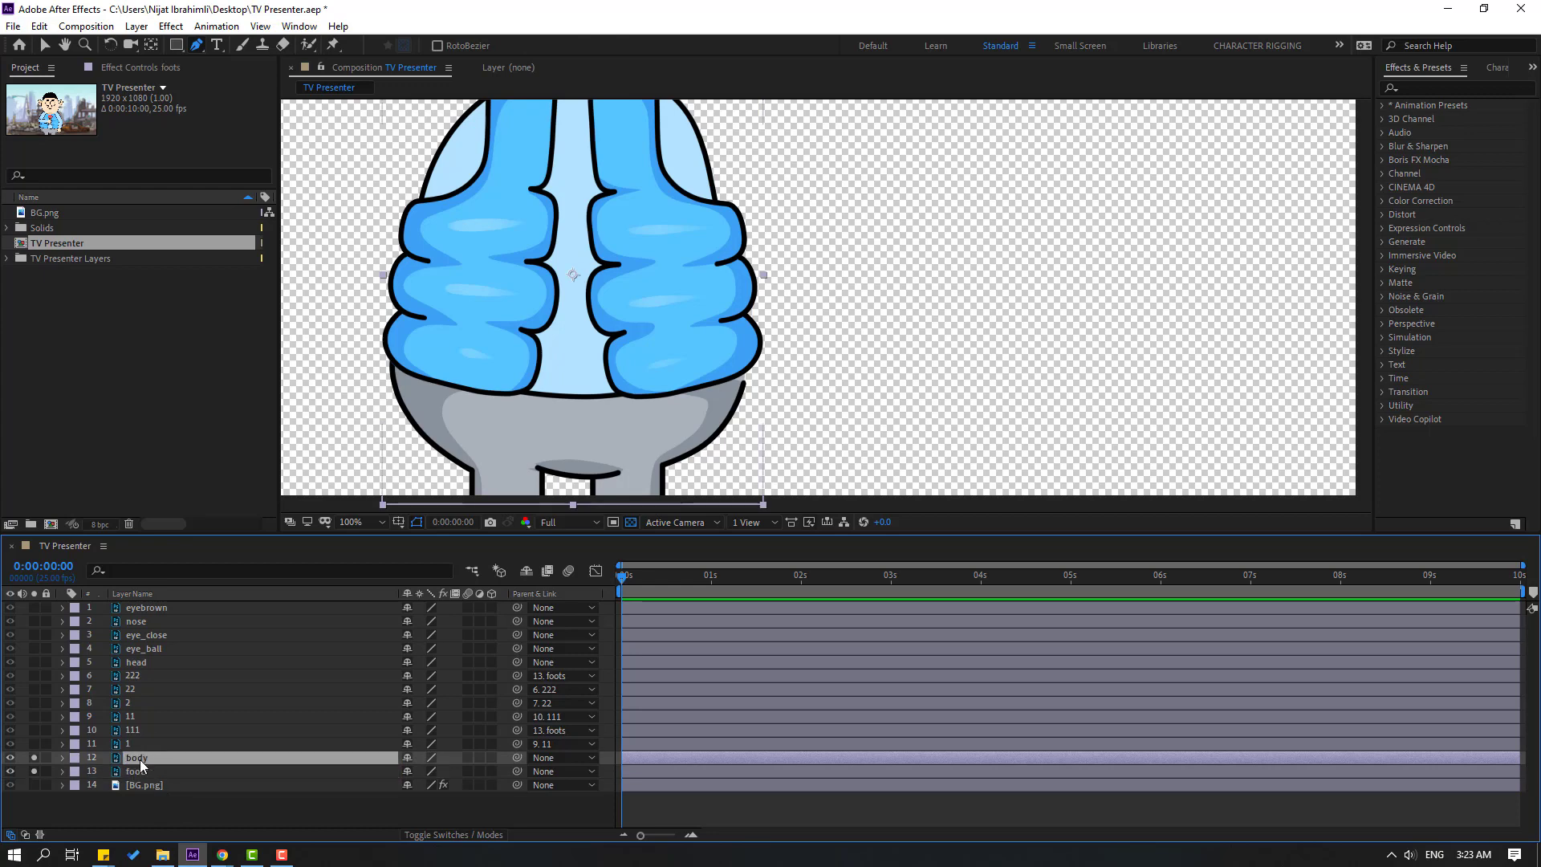
click(33, 773)
scroll(577, 184, down, 1)
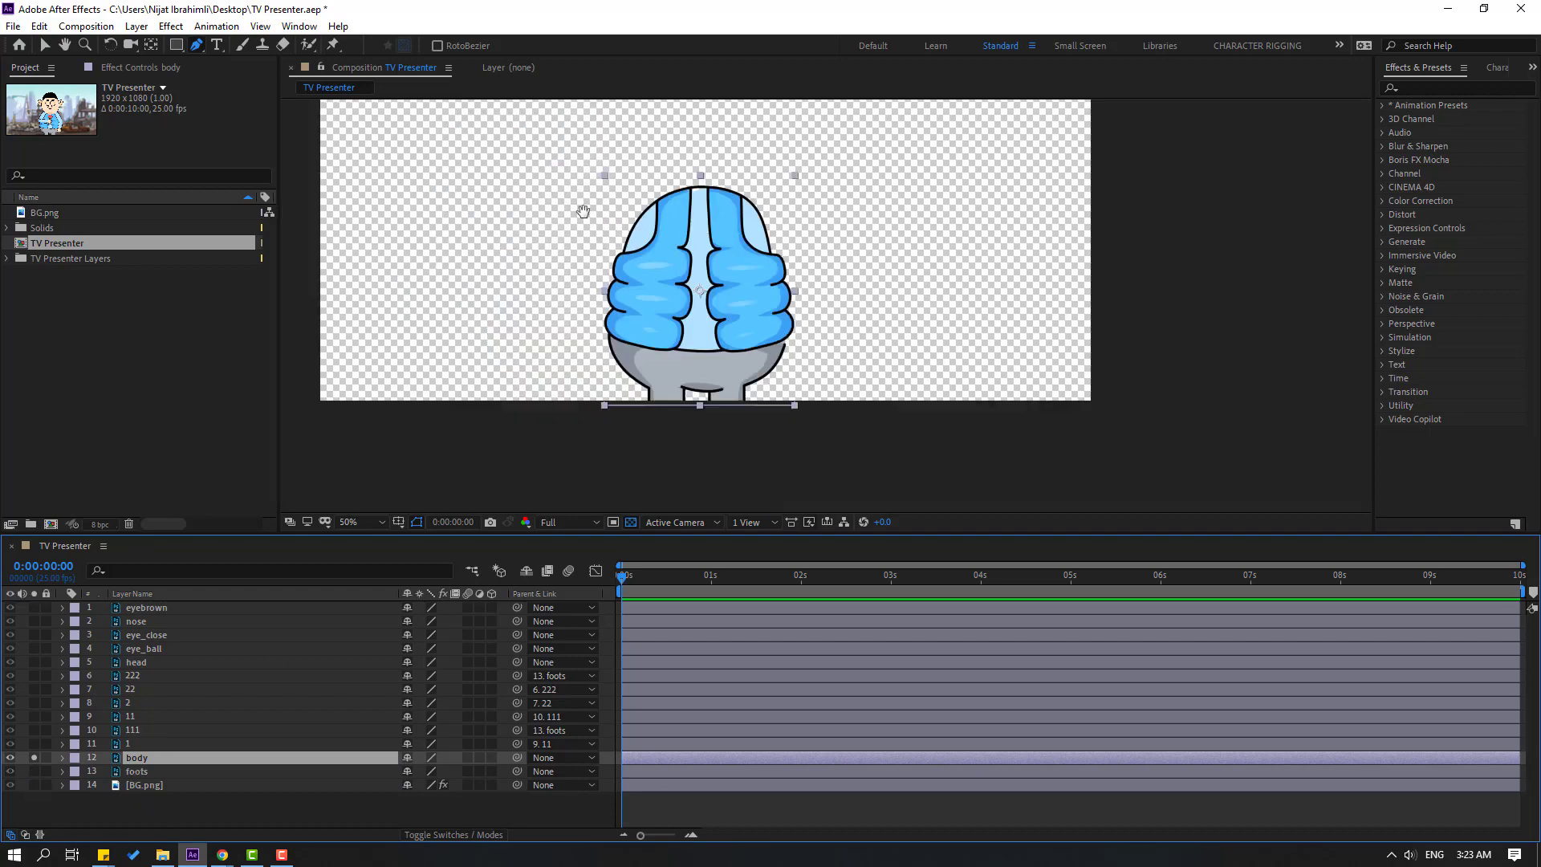
scroll(451, 354, up, 3)
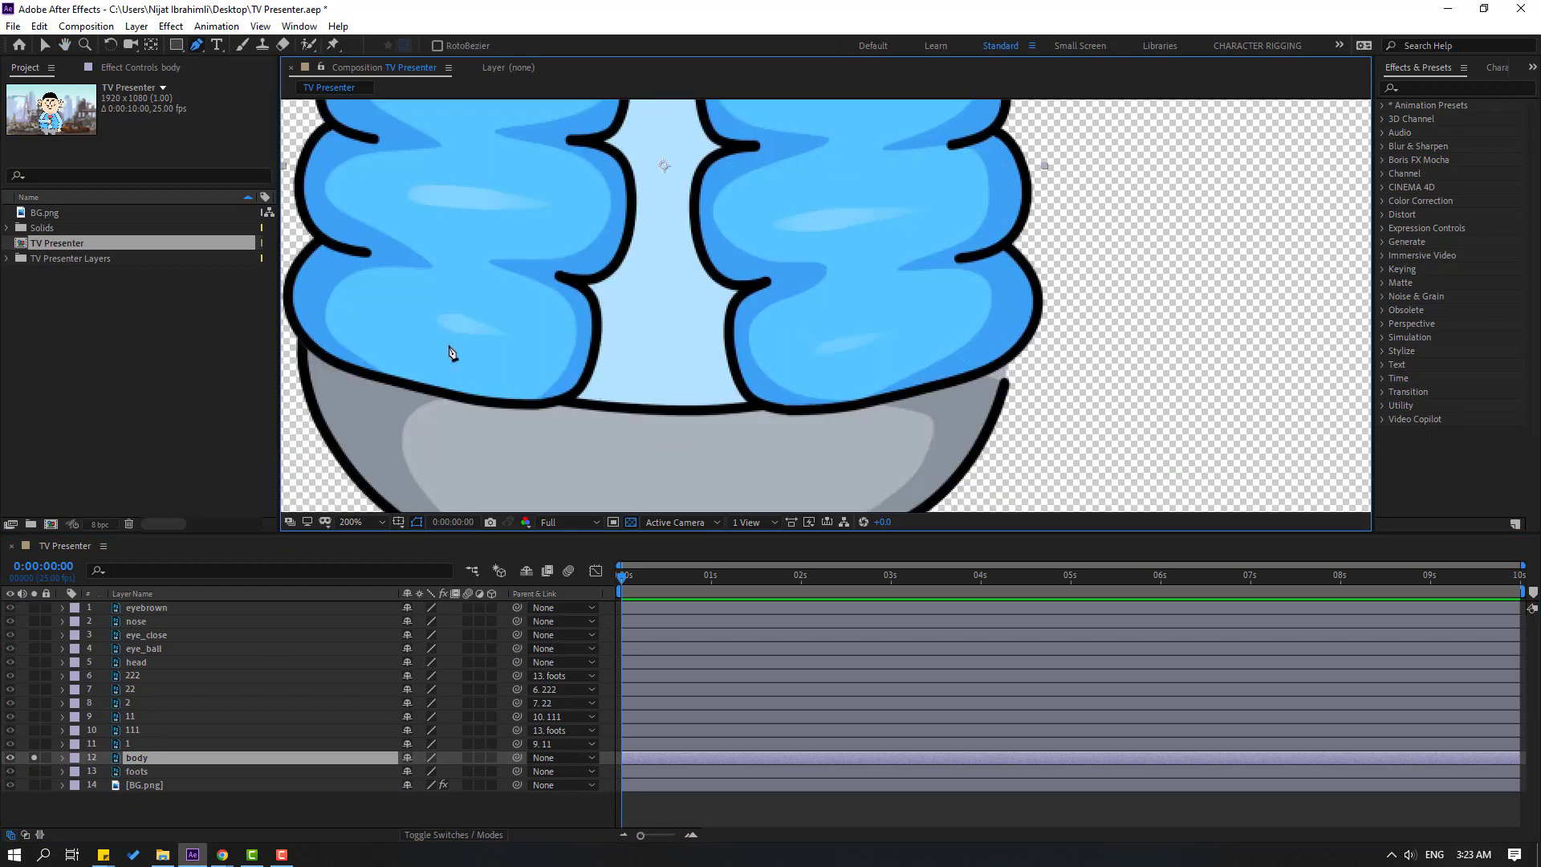
drag(451, 354, 560, 350)
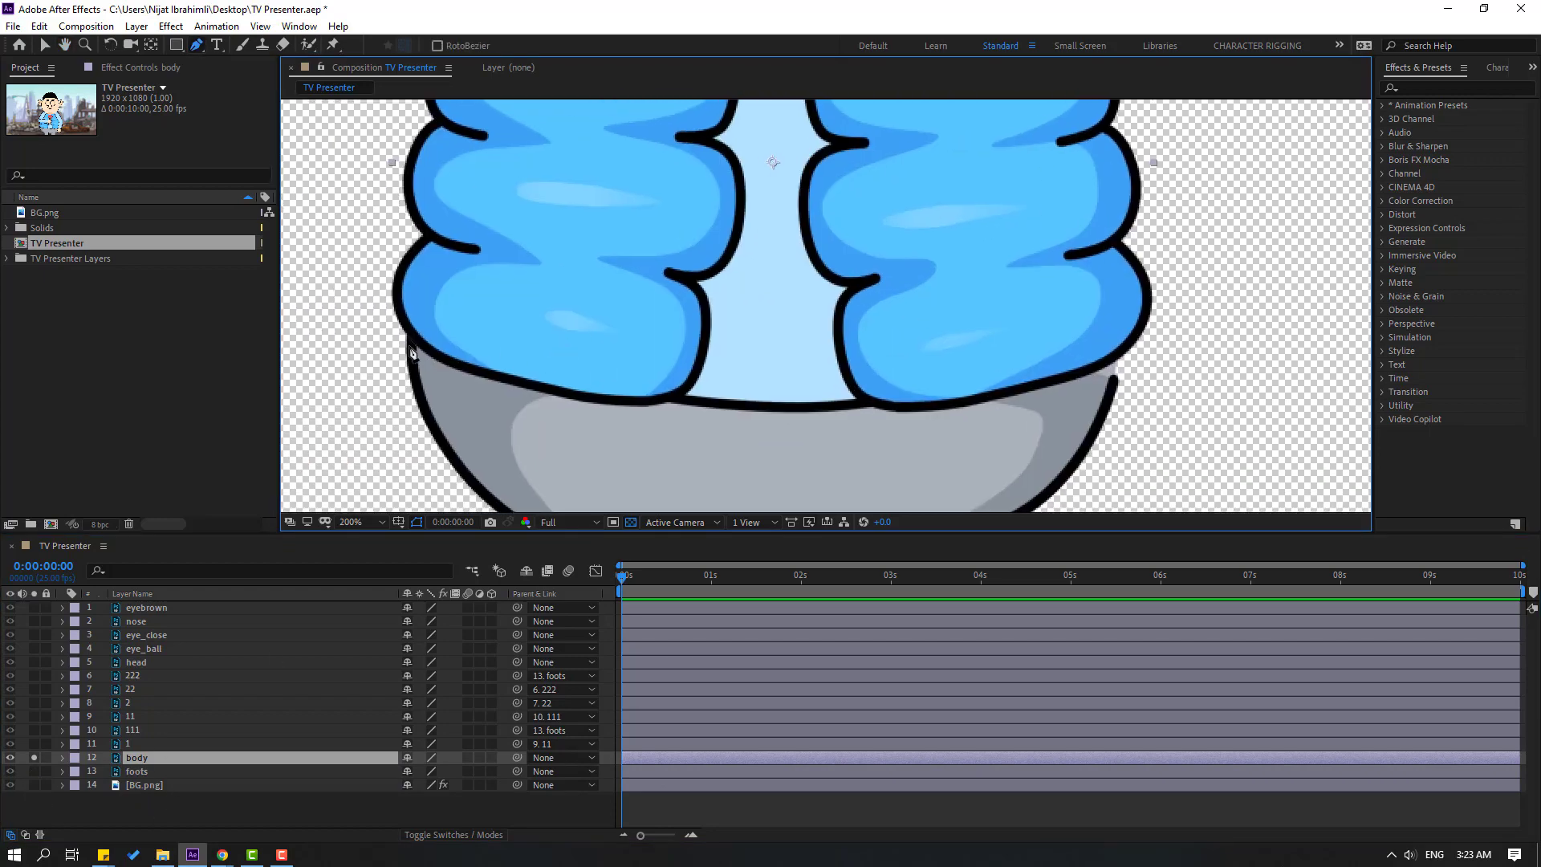
click(390, 314)
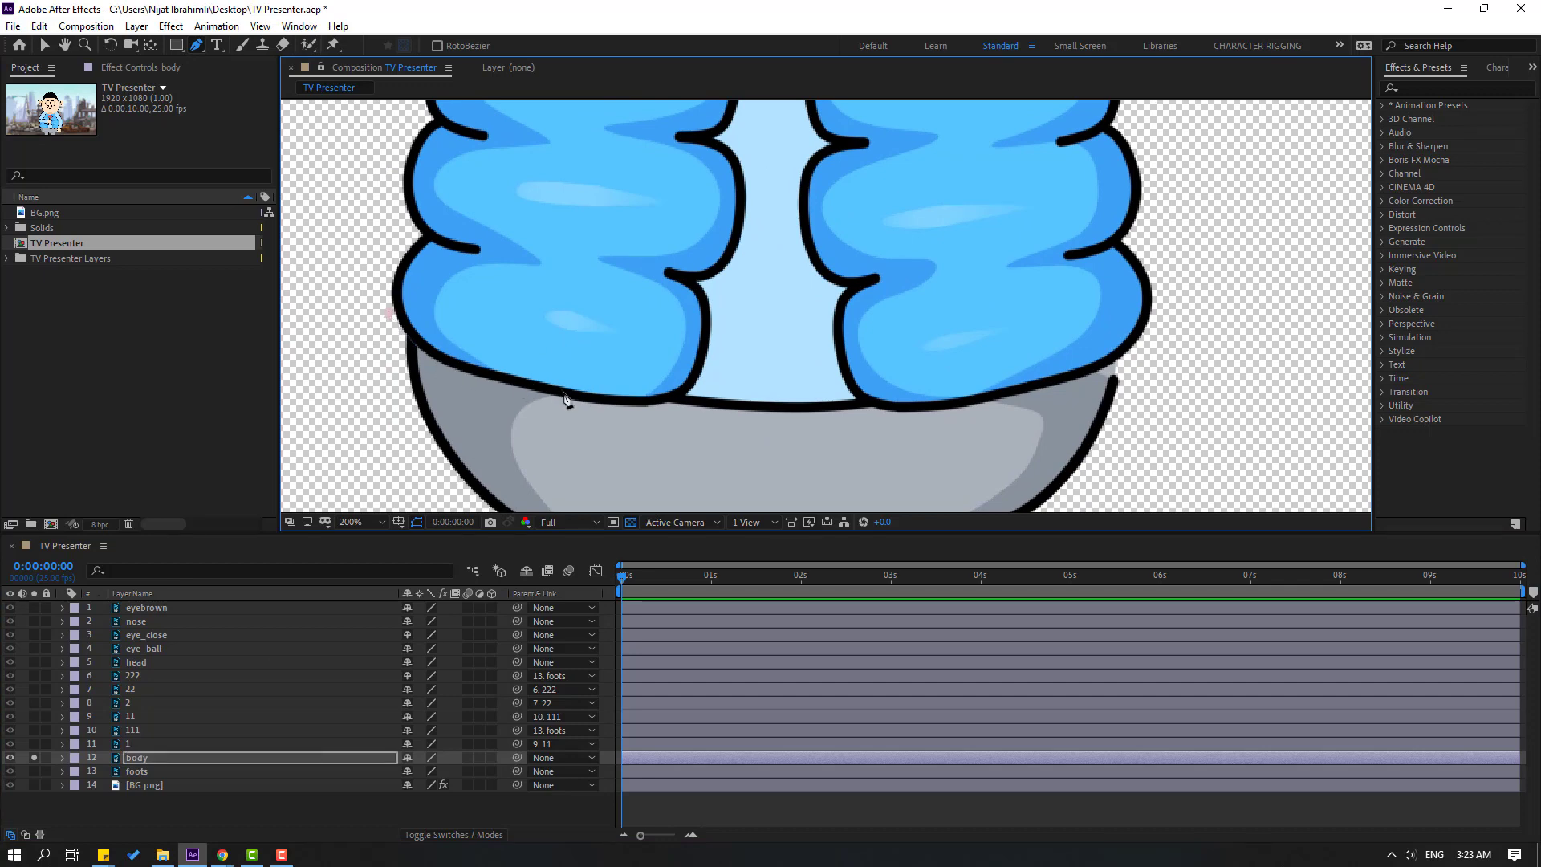
drag(565, 397, 761, 412)
drag(871, 410, 897, 411)
click(1008, 399)
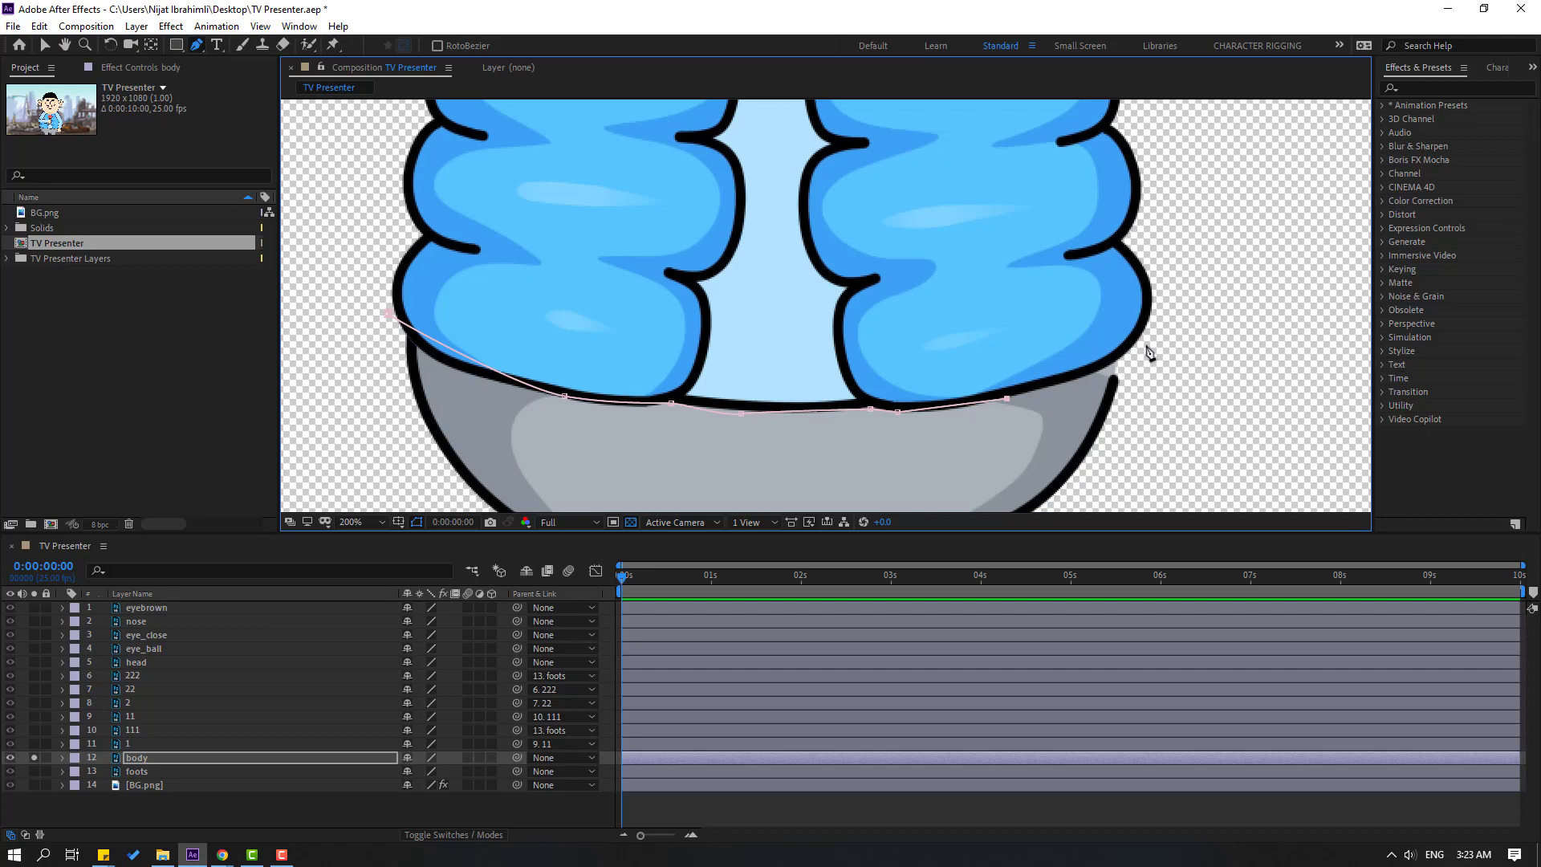
Continue the mask path around the outside of the jacket and shoulders and close it at its starting point
drag(1150, 345, 1164, 328)
scroll(1163, 335, down, 1)
drag(1045, 193, 984, 300)
drag(934, 215, 915, 186)
drag(788, 115, 746, 118)
drag(622, 138, 600, 168)
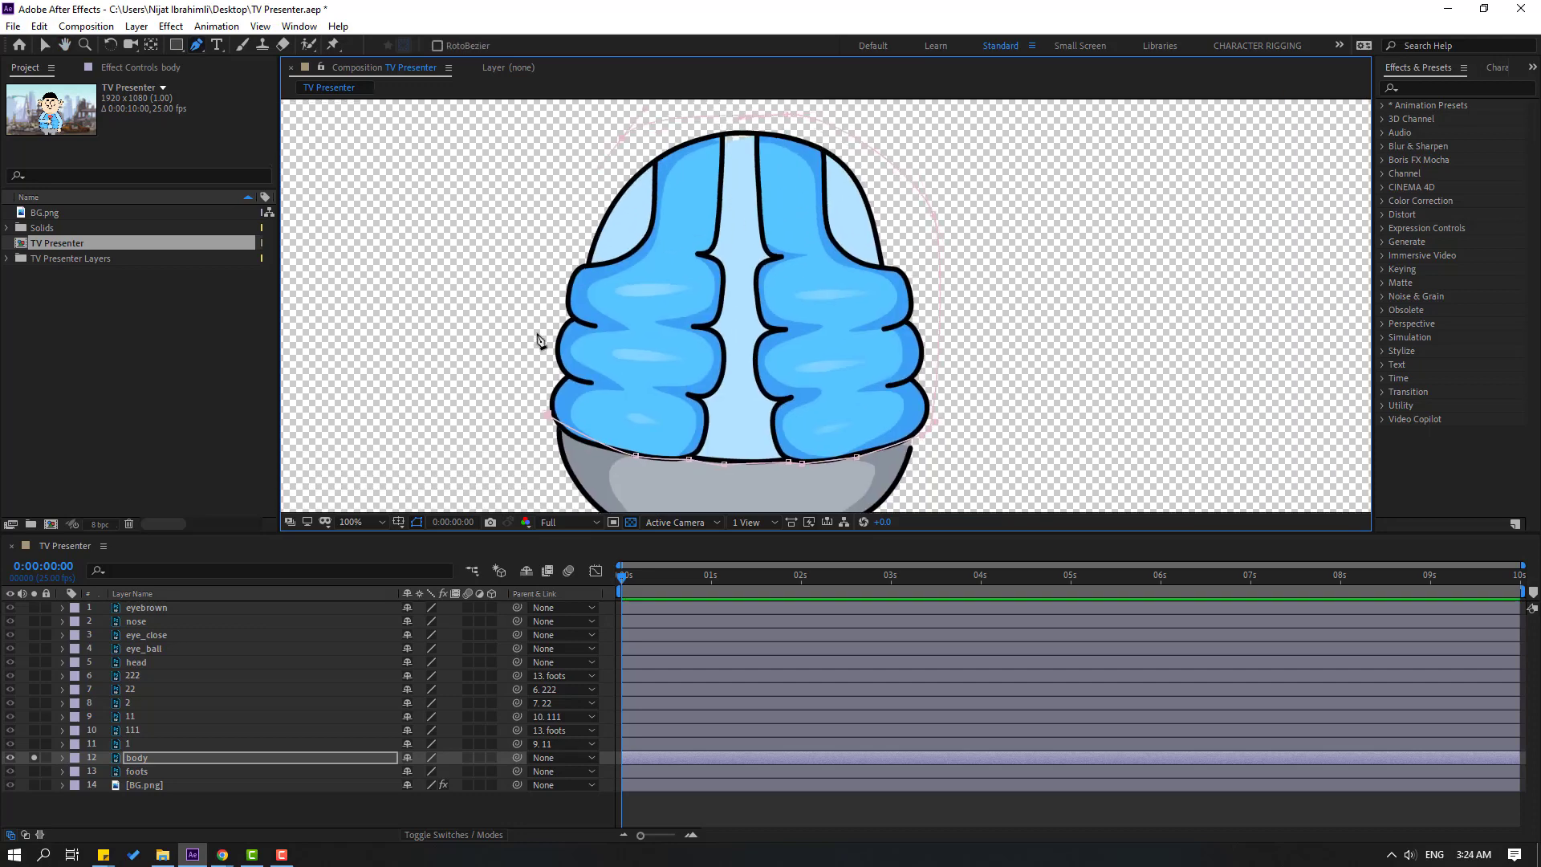
click(549, 413)
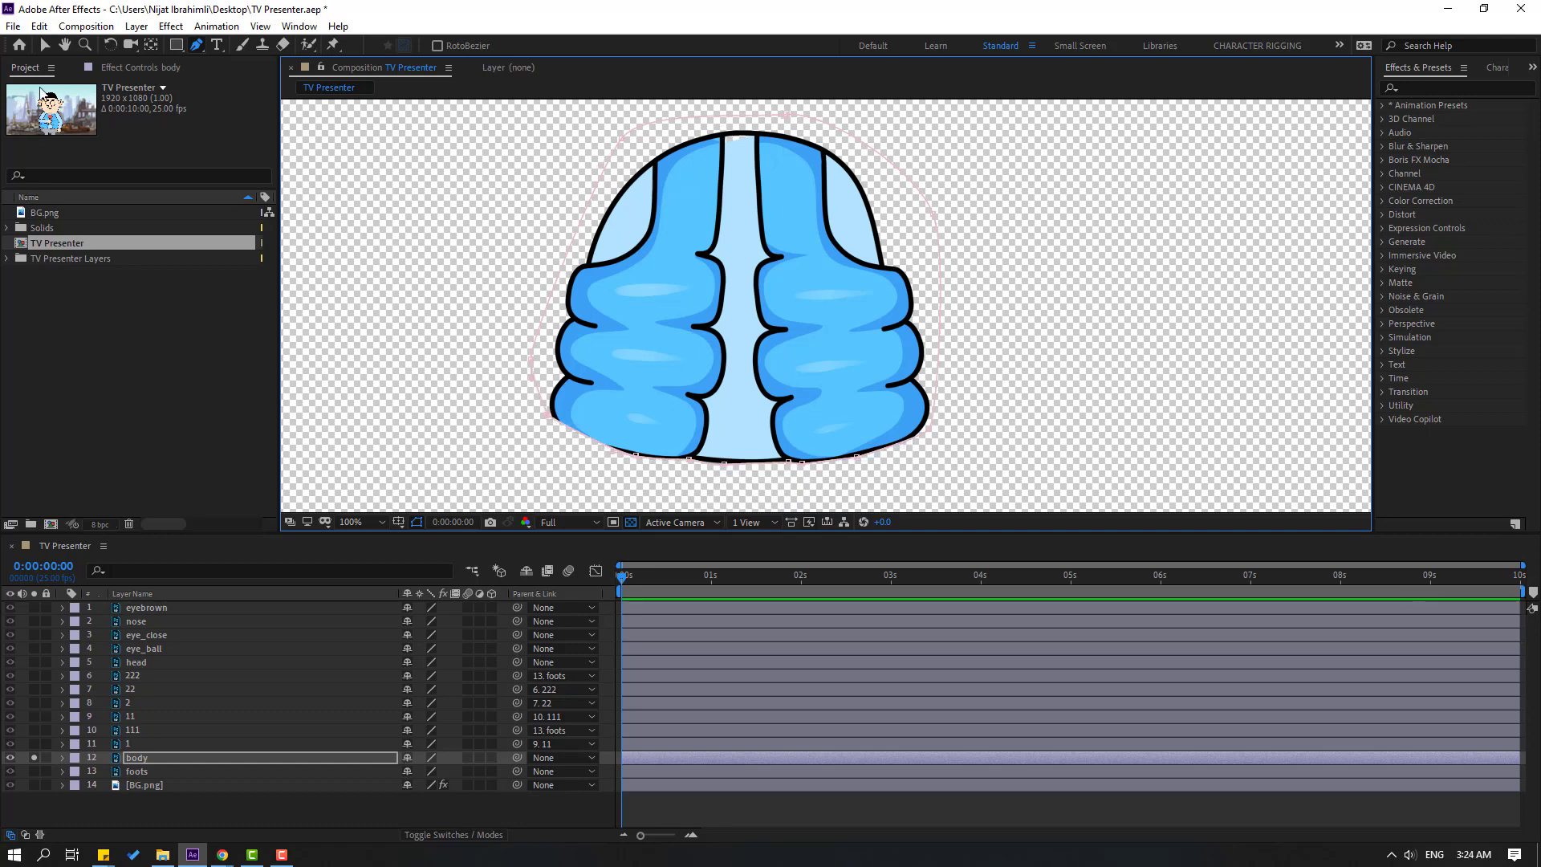
click(44, 43)
scroll(492, 310, down, 2)
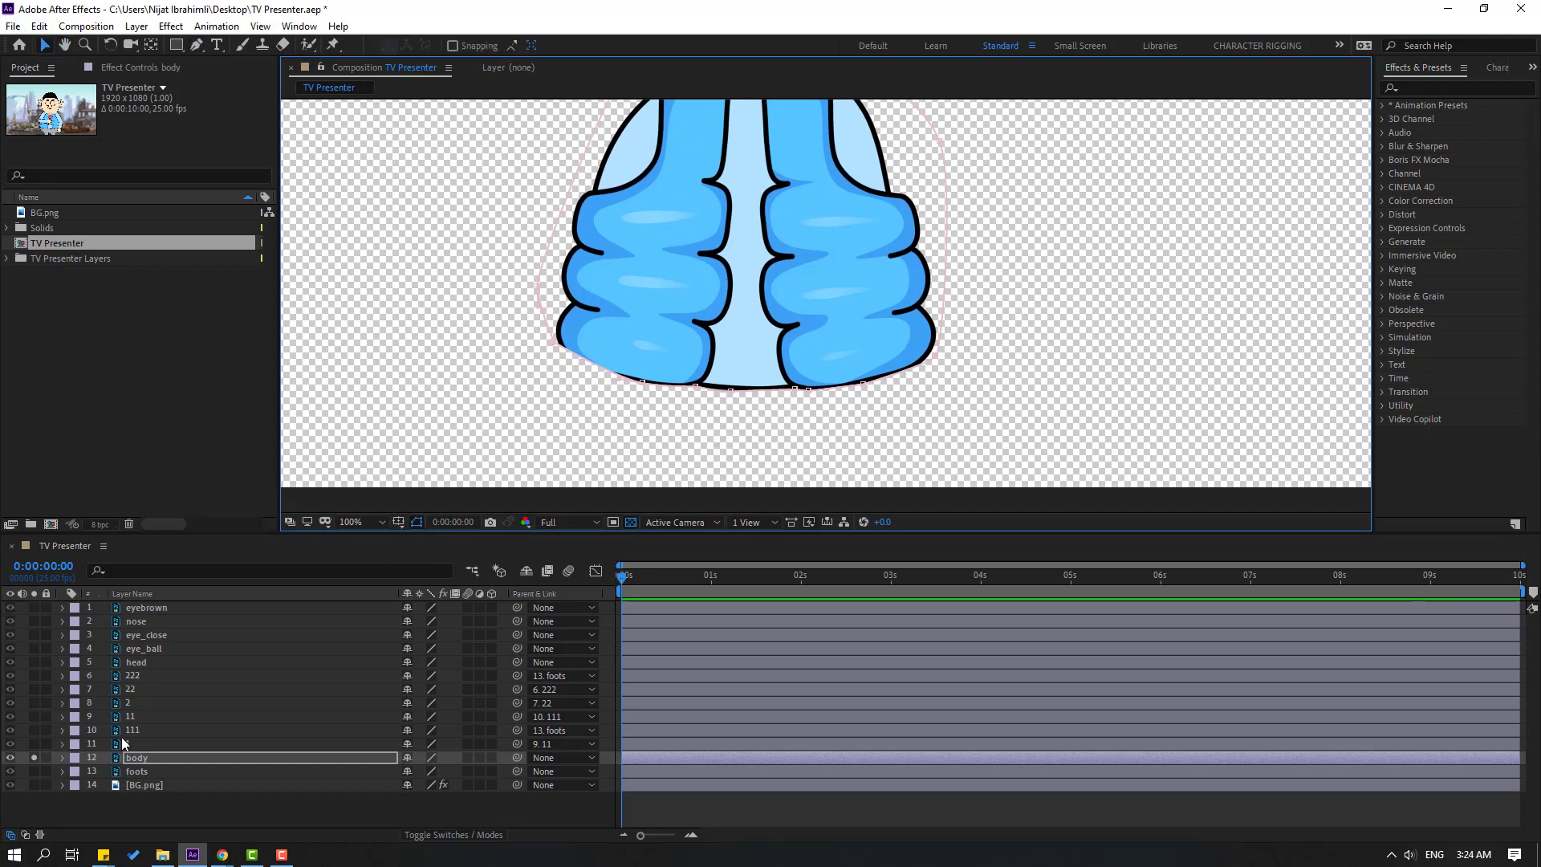
Copy Mask 1 from the body layer and unsolo that layer
click(146, 757)
key(m)
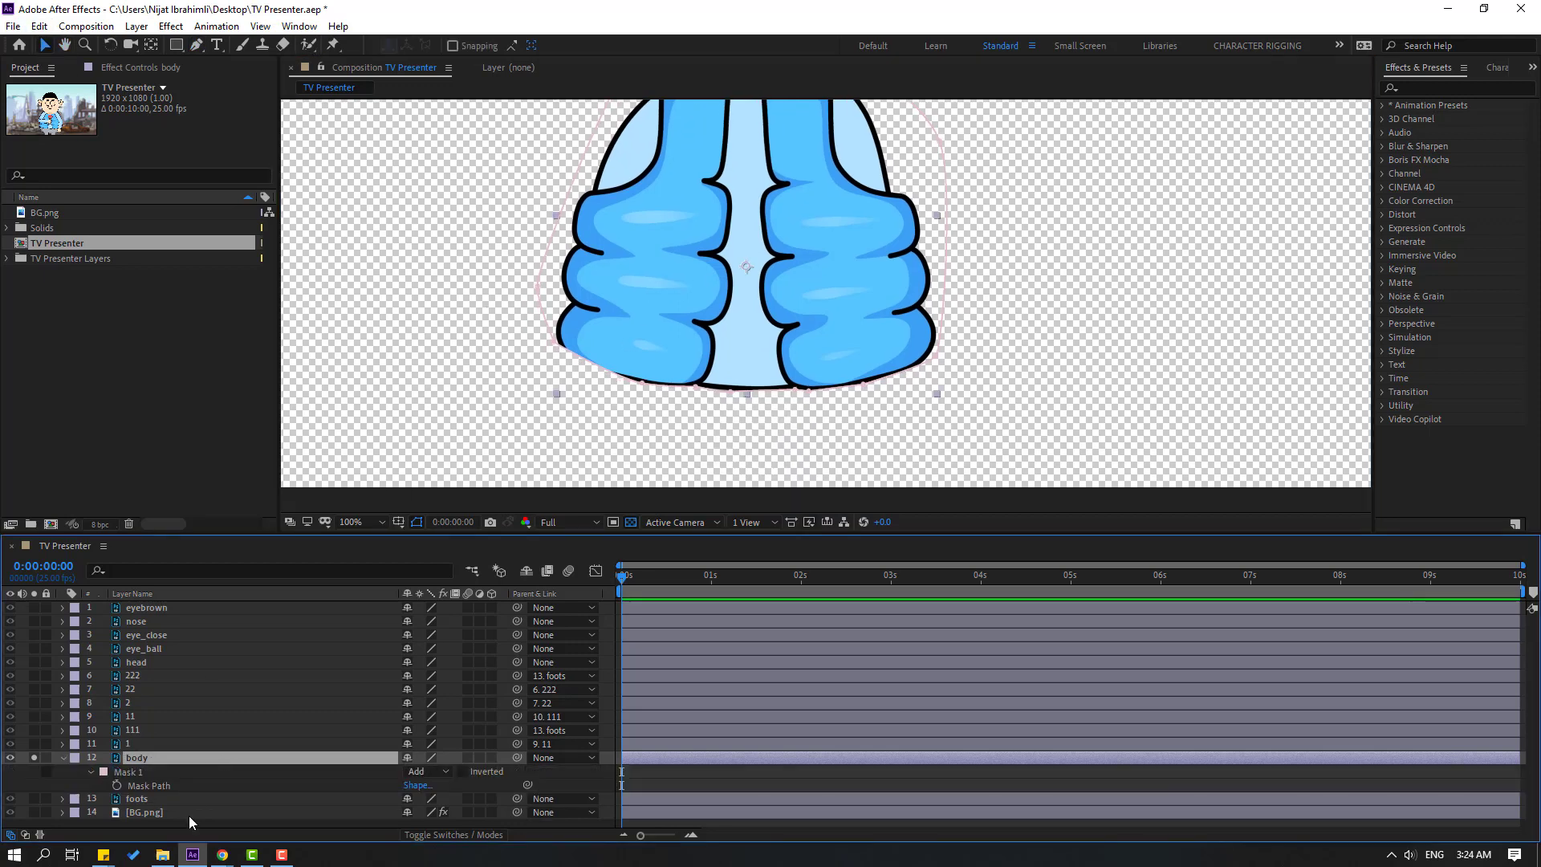
click(131, 776)
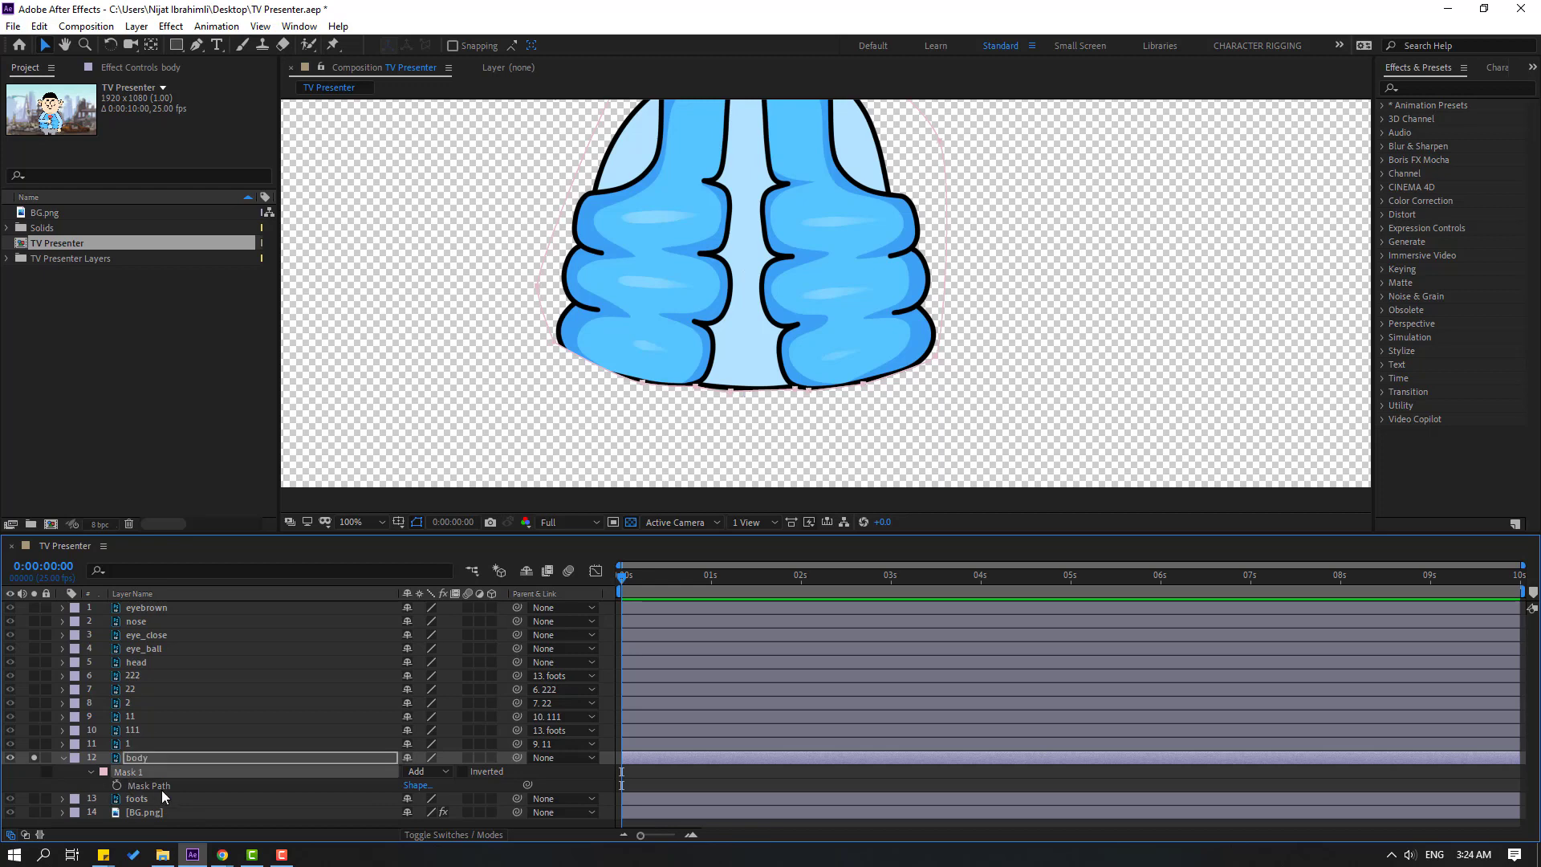
click(63, 758)
click(36, 758)
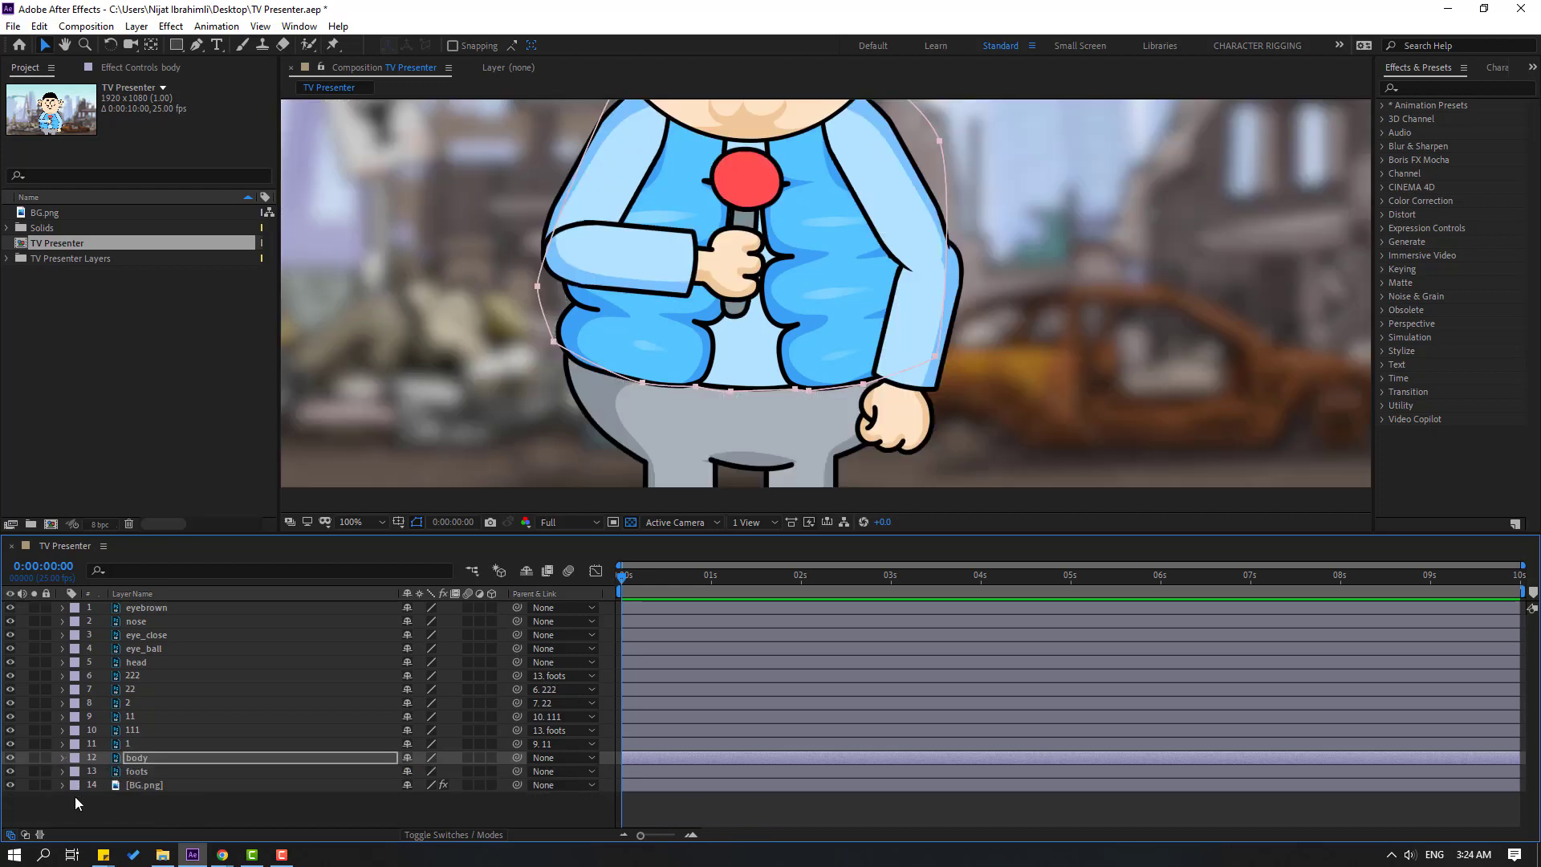
Solo the foots layer, paste the body mask onto it as an inverted mask, and unsolo the layer
click(141, 774)
click(34, 771)
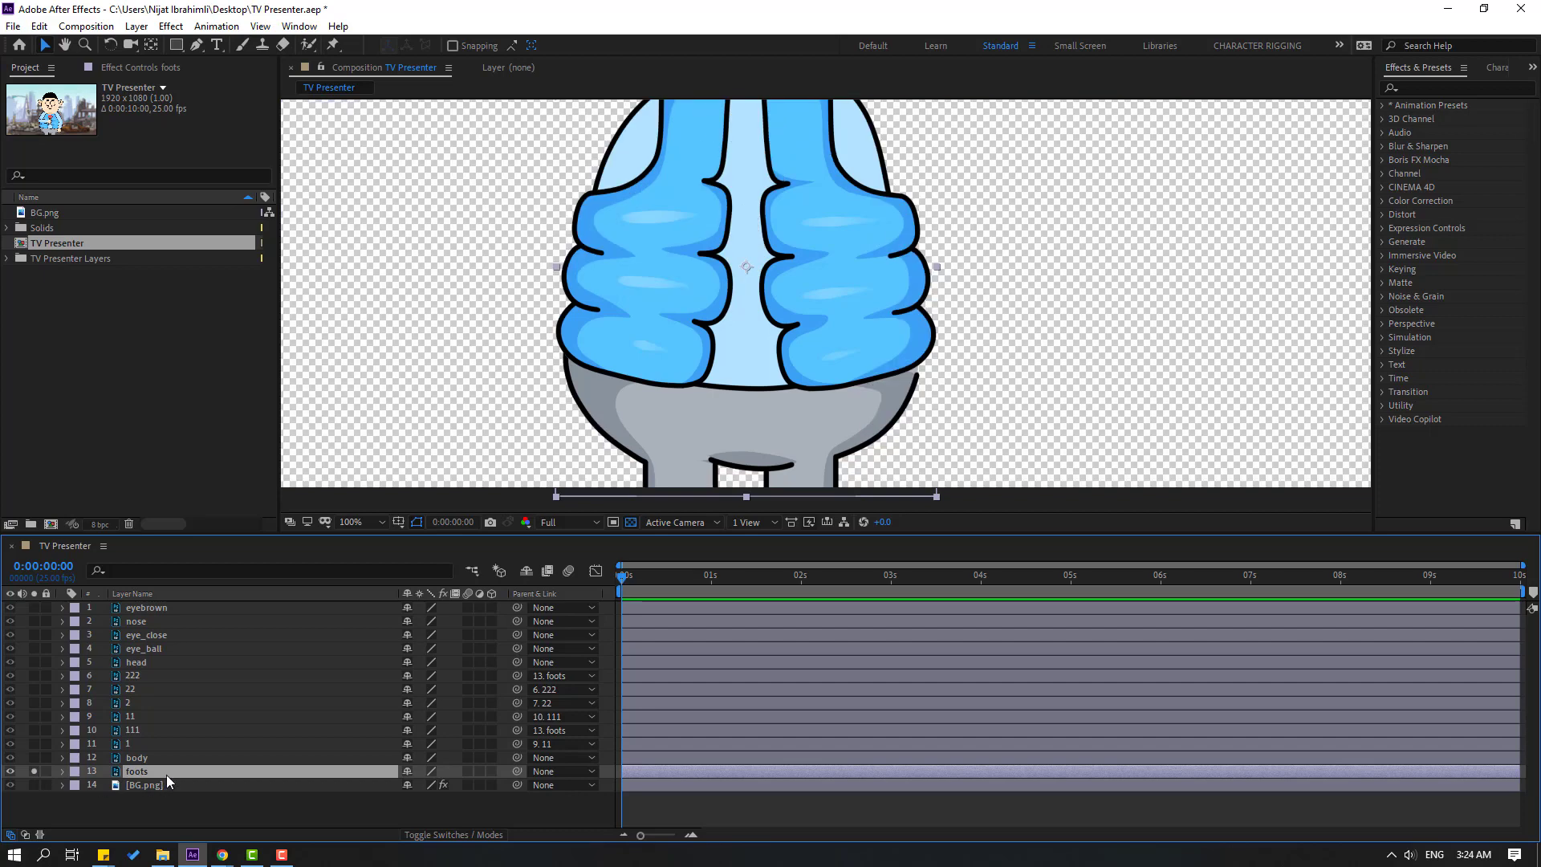
key(Return)
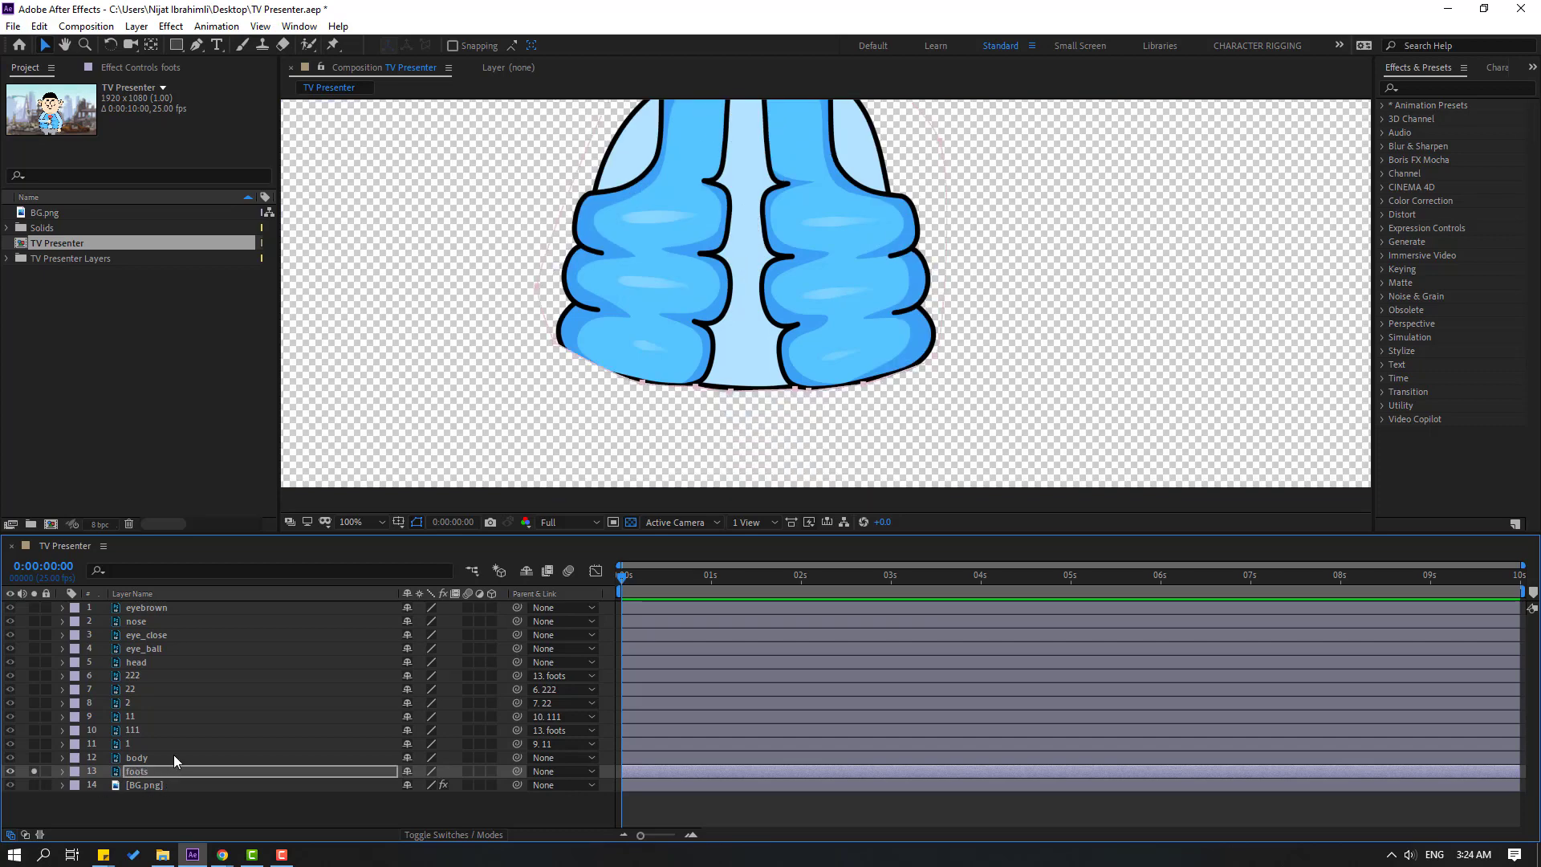
key(m)
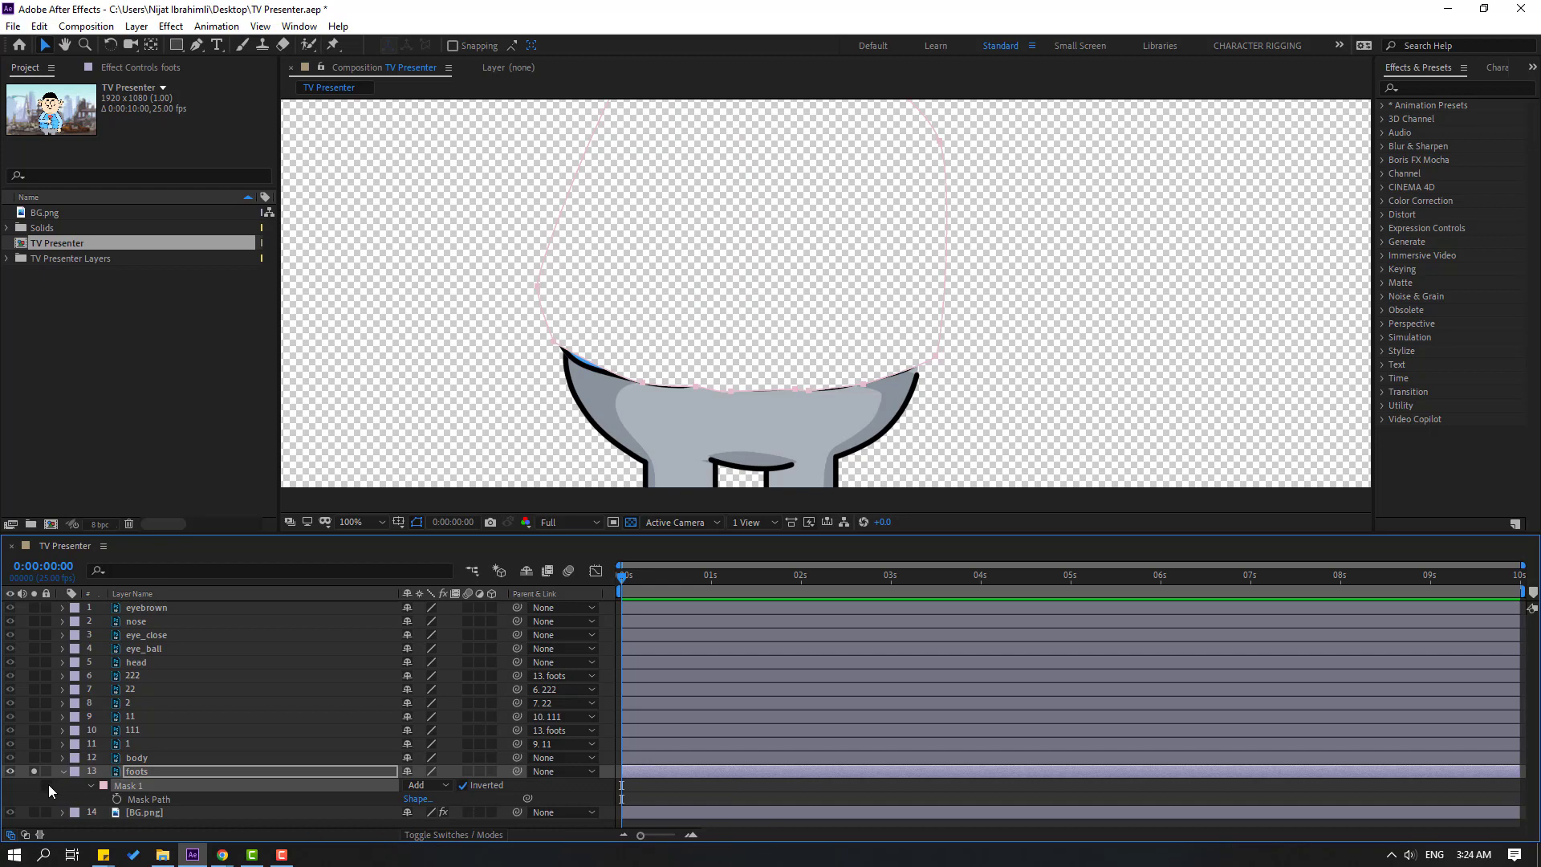
key(m)
click(81, 806)
click(33, 771)
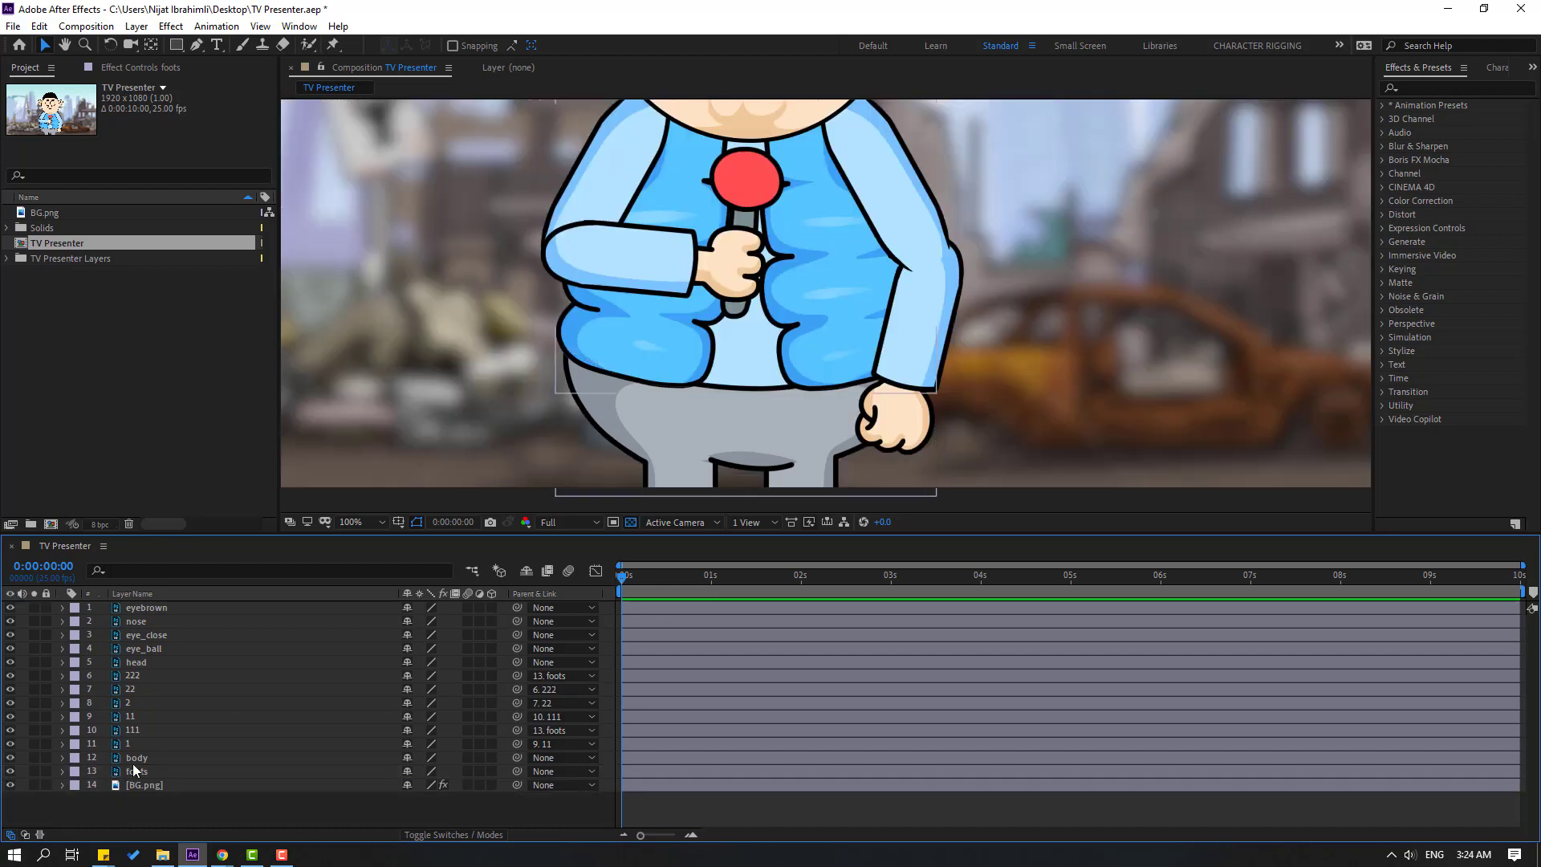
Solo the body layer and move its anchor point to the waist, just below the centre of the jacket hem
click(133, 759)
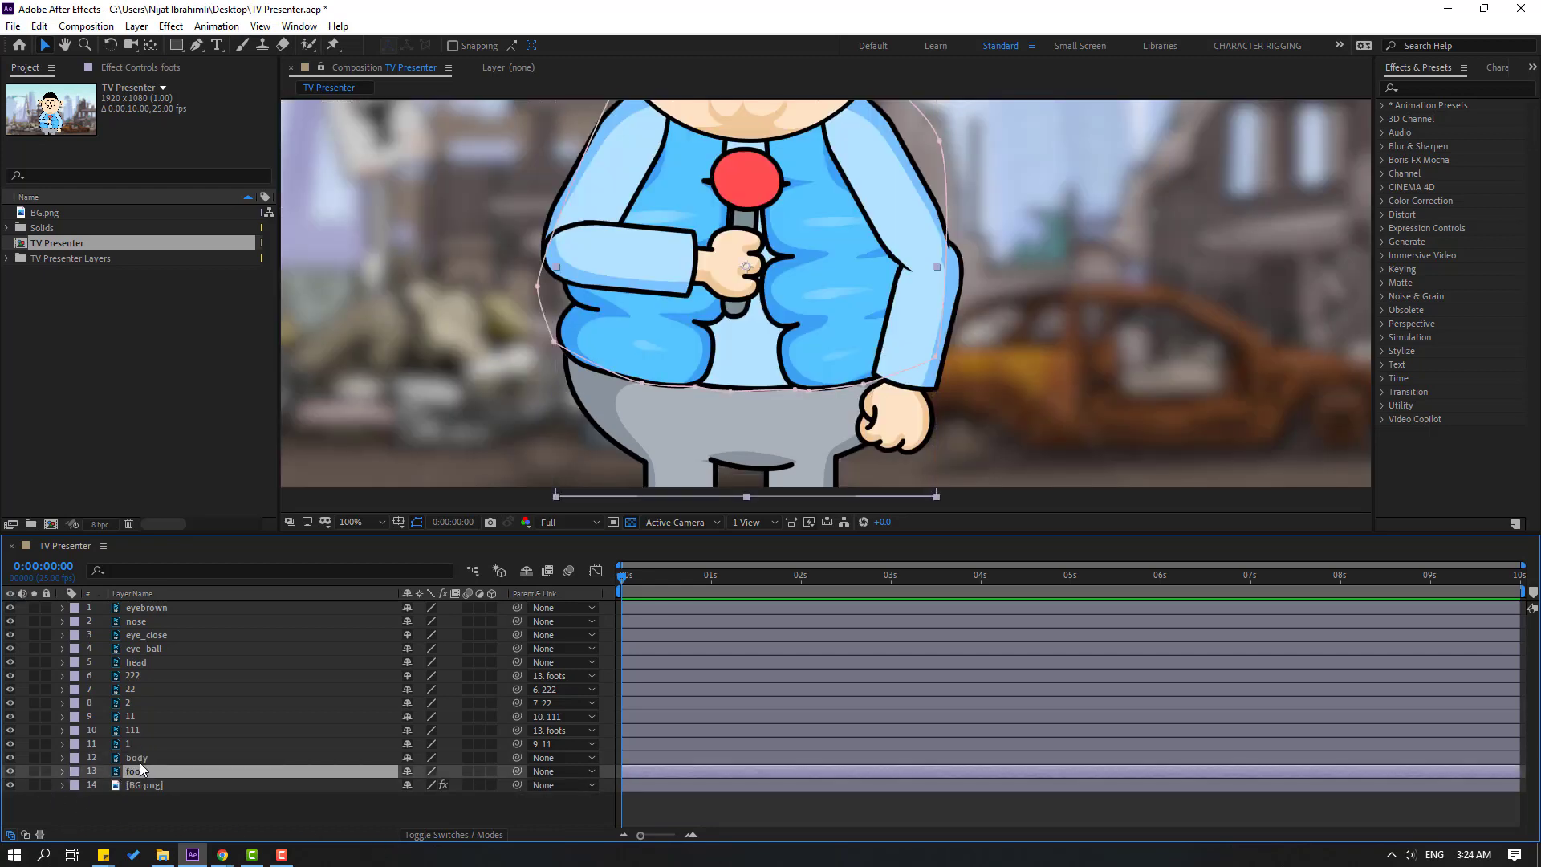
click(34, 758)
click(154, 48)
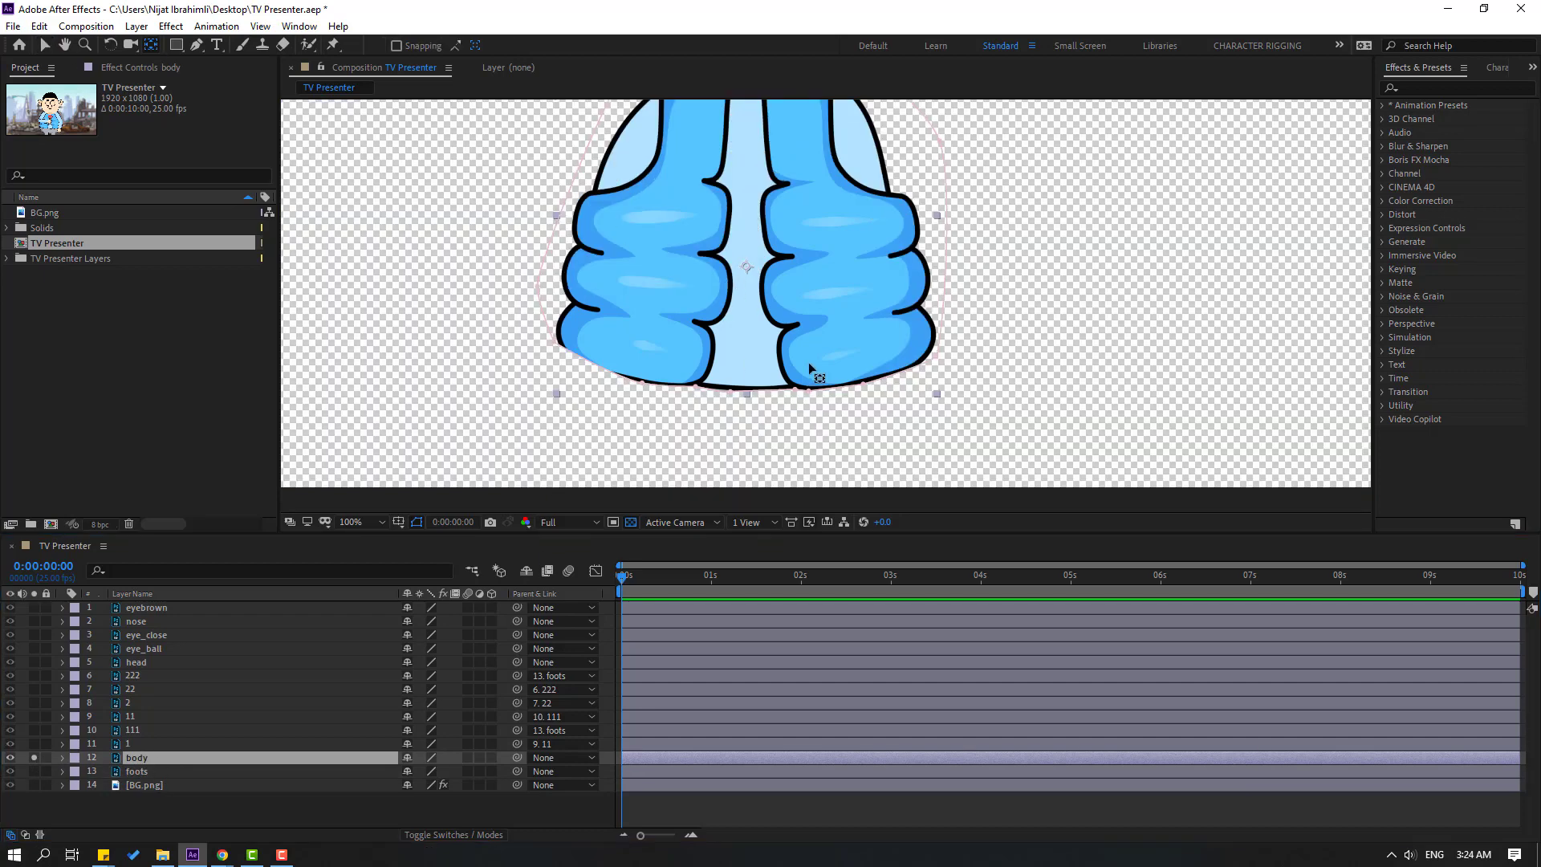
drag(746, 267, 740, 405)
click(44, 45)
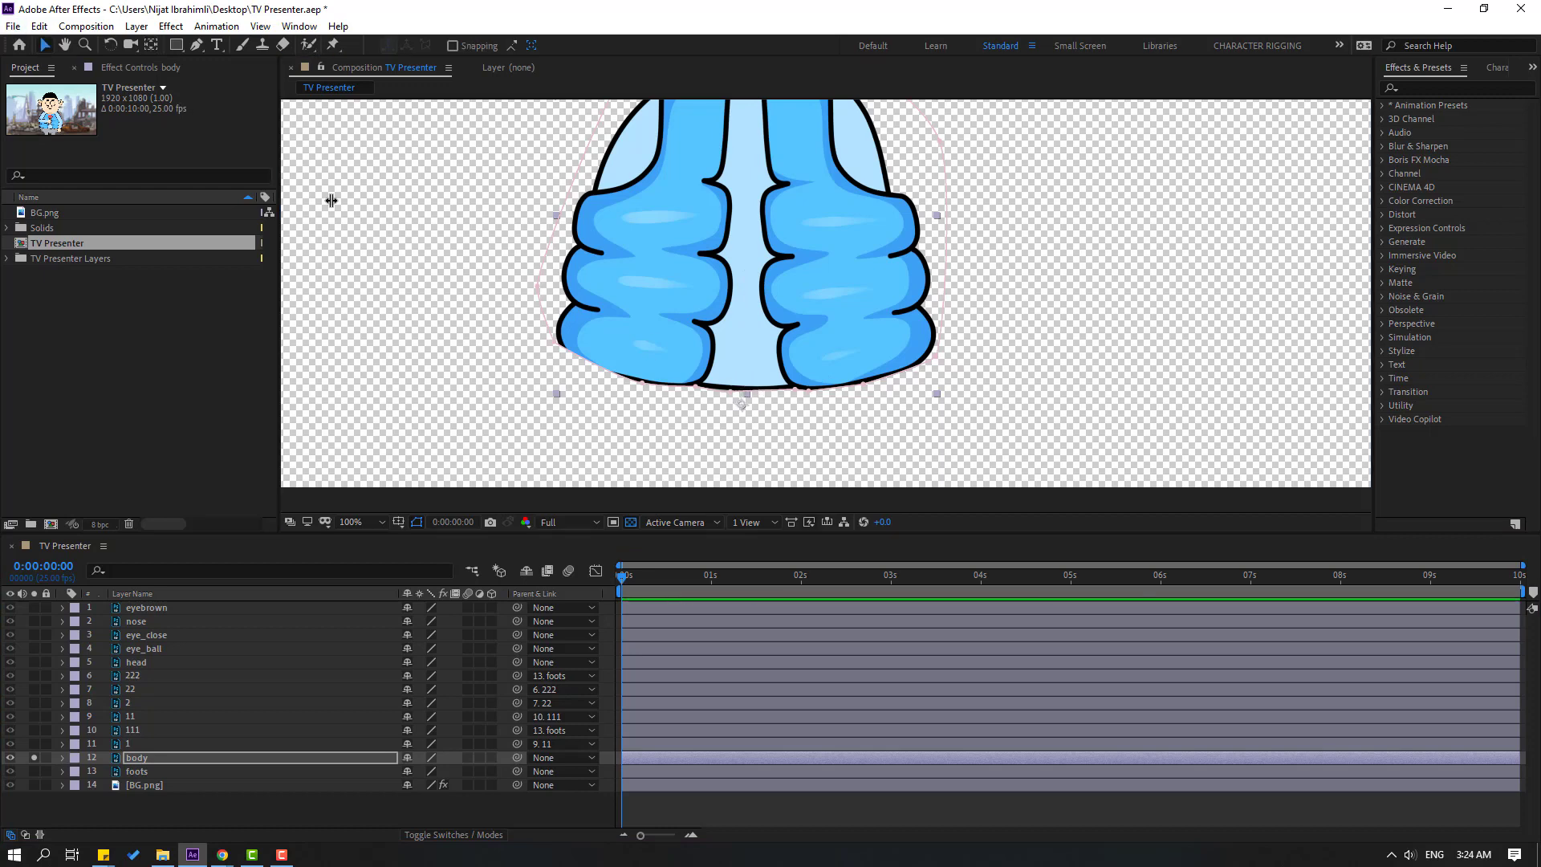
Reshape the body mask's lower points so the path follows the black outline of the jacket hem
scroll(566, 341, up, 2)
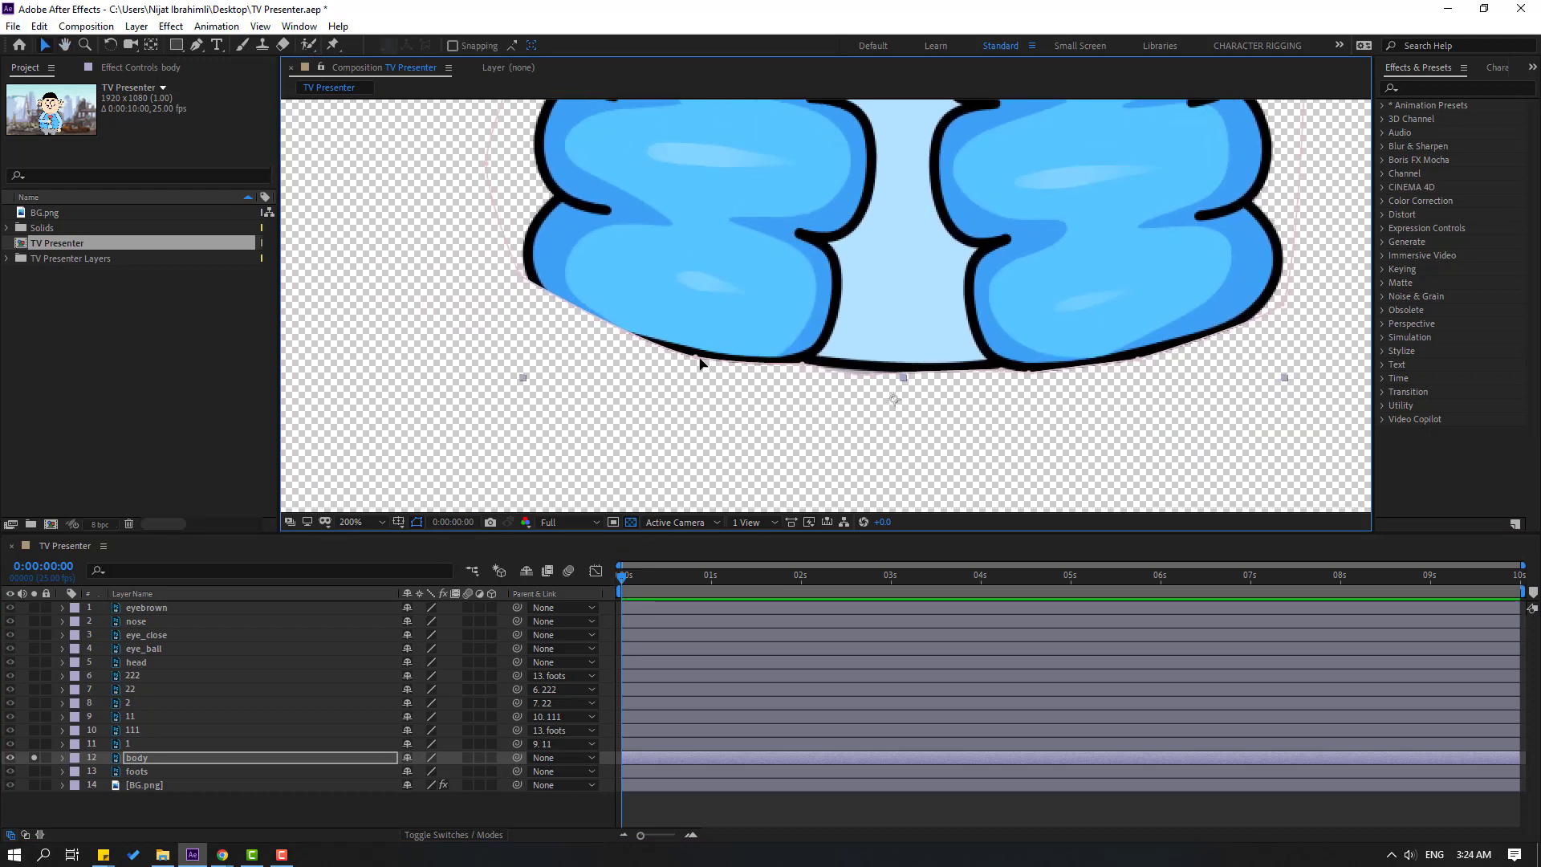
mouse_move(700, 363)
mouse_down()
mouse_move(542, 329)
mouse_move(521, 298)
mouse_up()
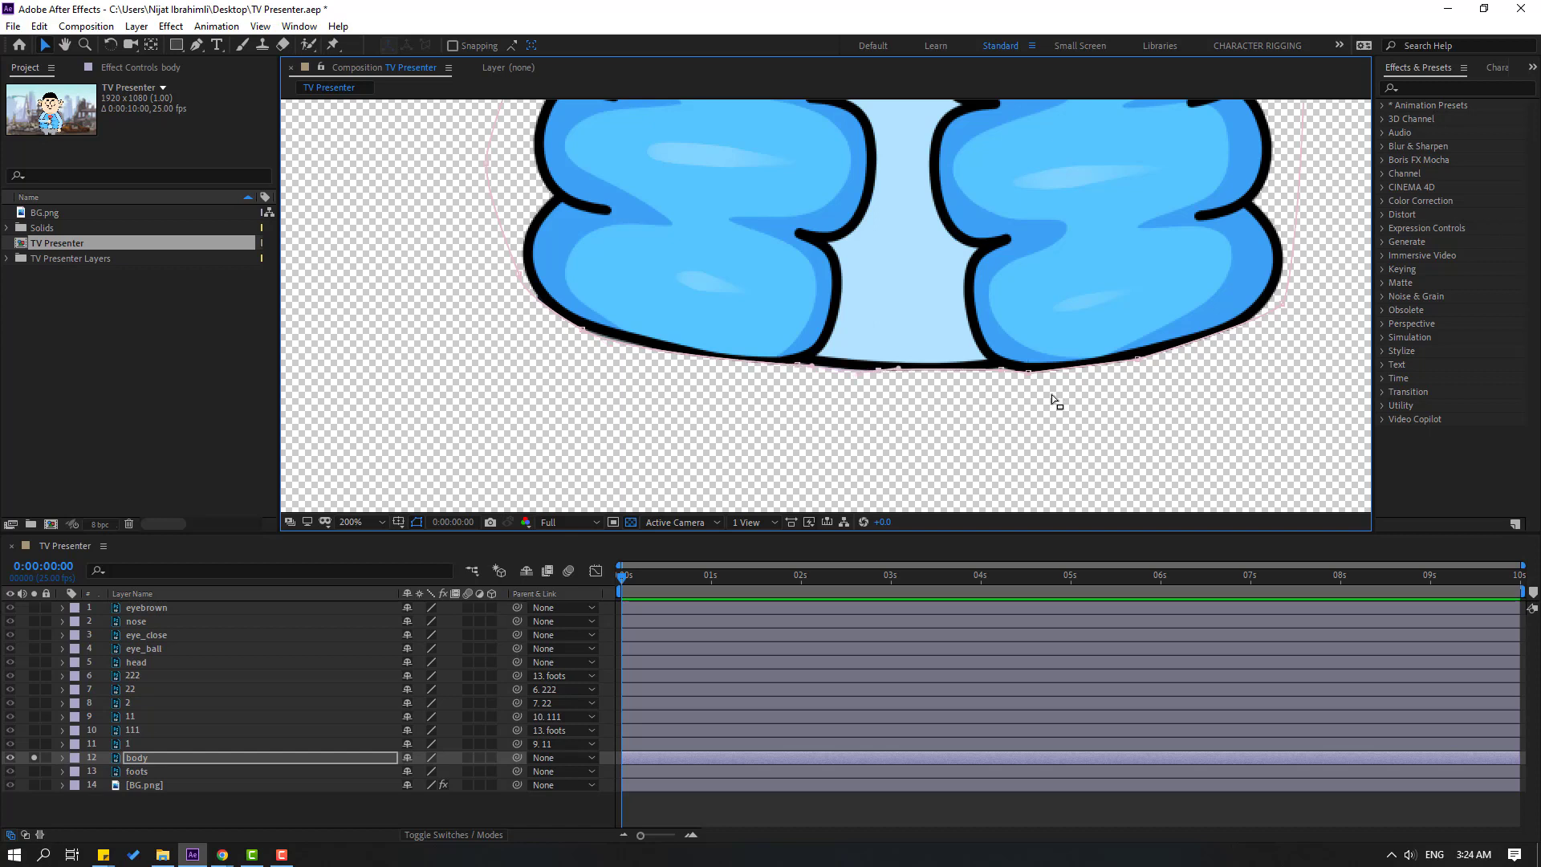
scroll(1052, 394, right, 3)
drag(895, 359, 969, 339)
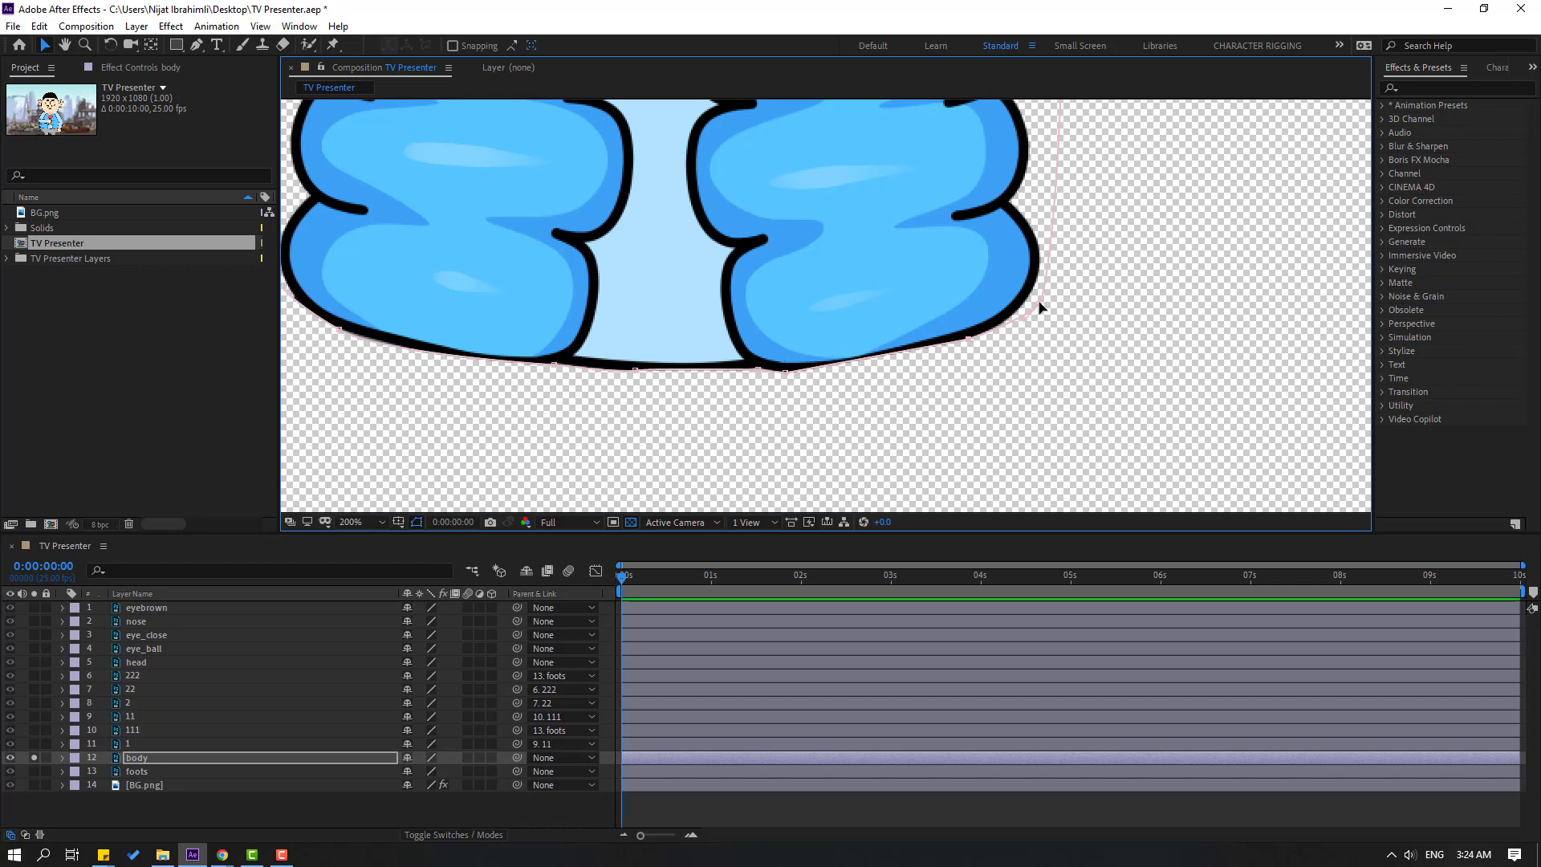
click(428, 797)
scroll(703, 407, down, 3)
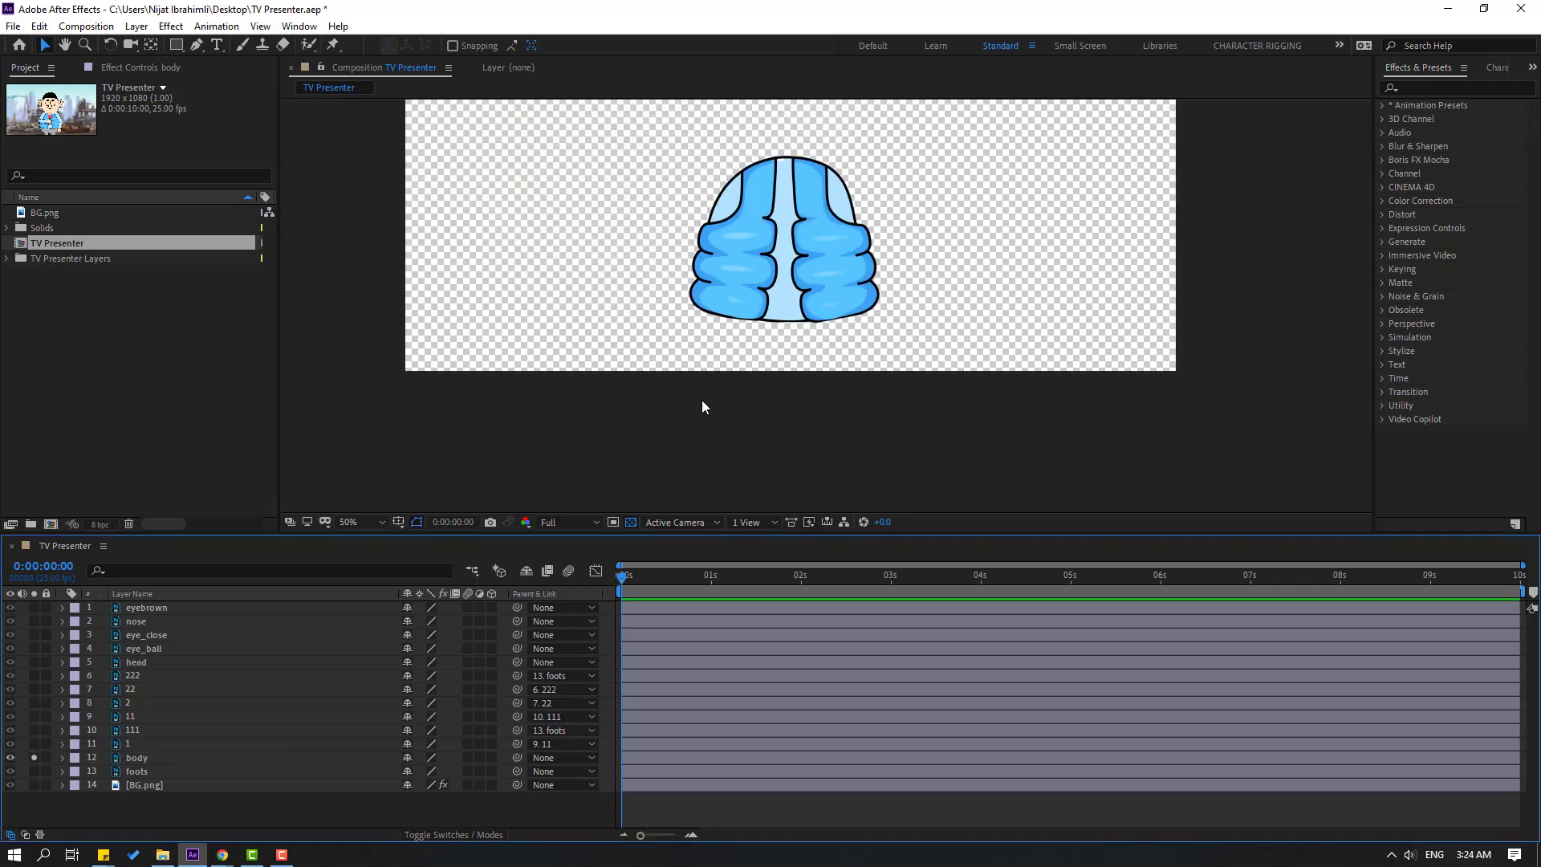
Unsolo the body layer and test its rotation around the waist anchor point, restoring it to 0°
click(138, 760)
key(r)
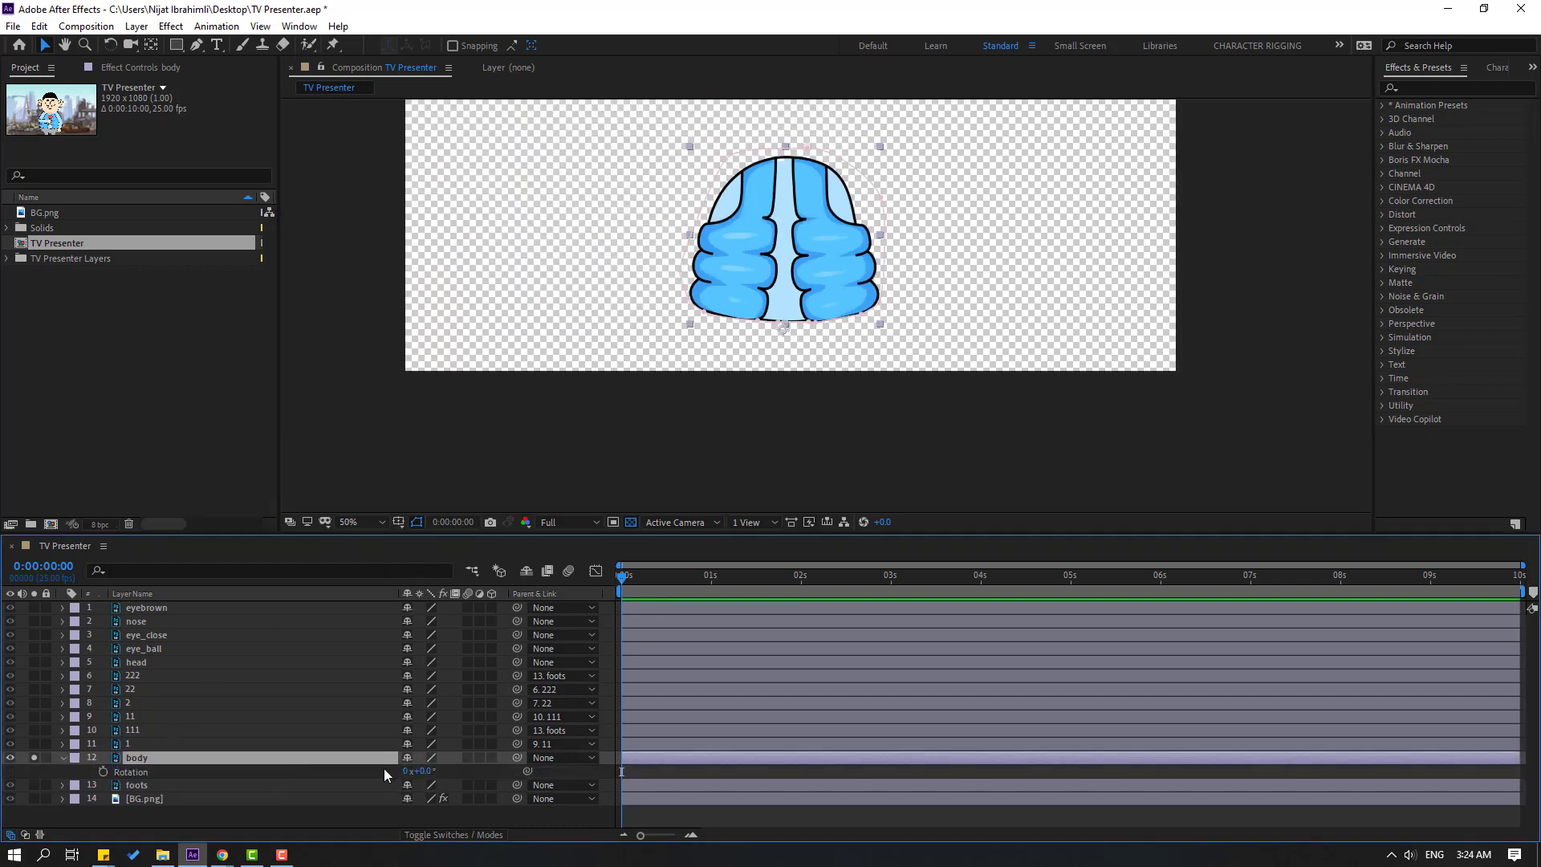
mouse_move(423, 770)
mouse_down()
mouse_move(450, 771)
mouse_move(424, 772)
mouse_up()
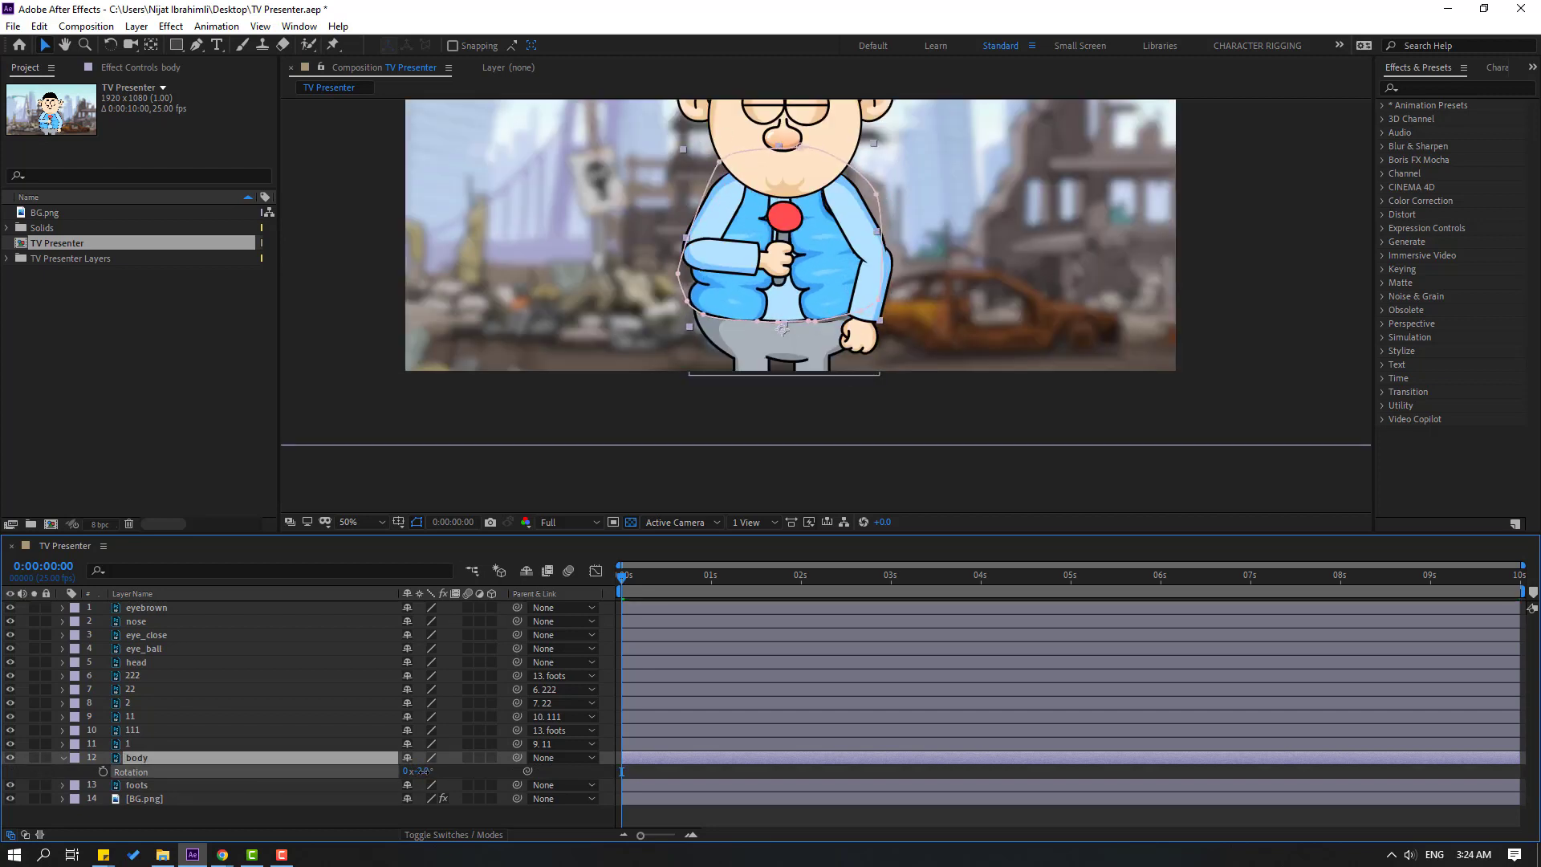
click(60, 762)
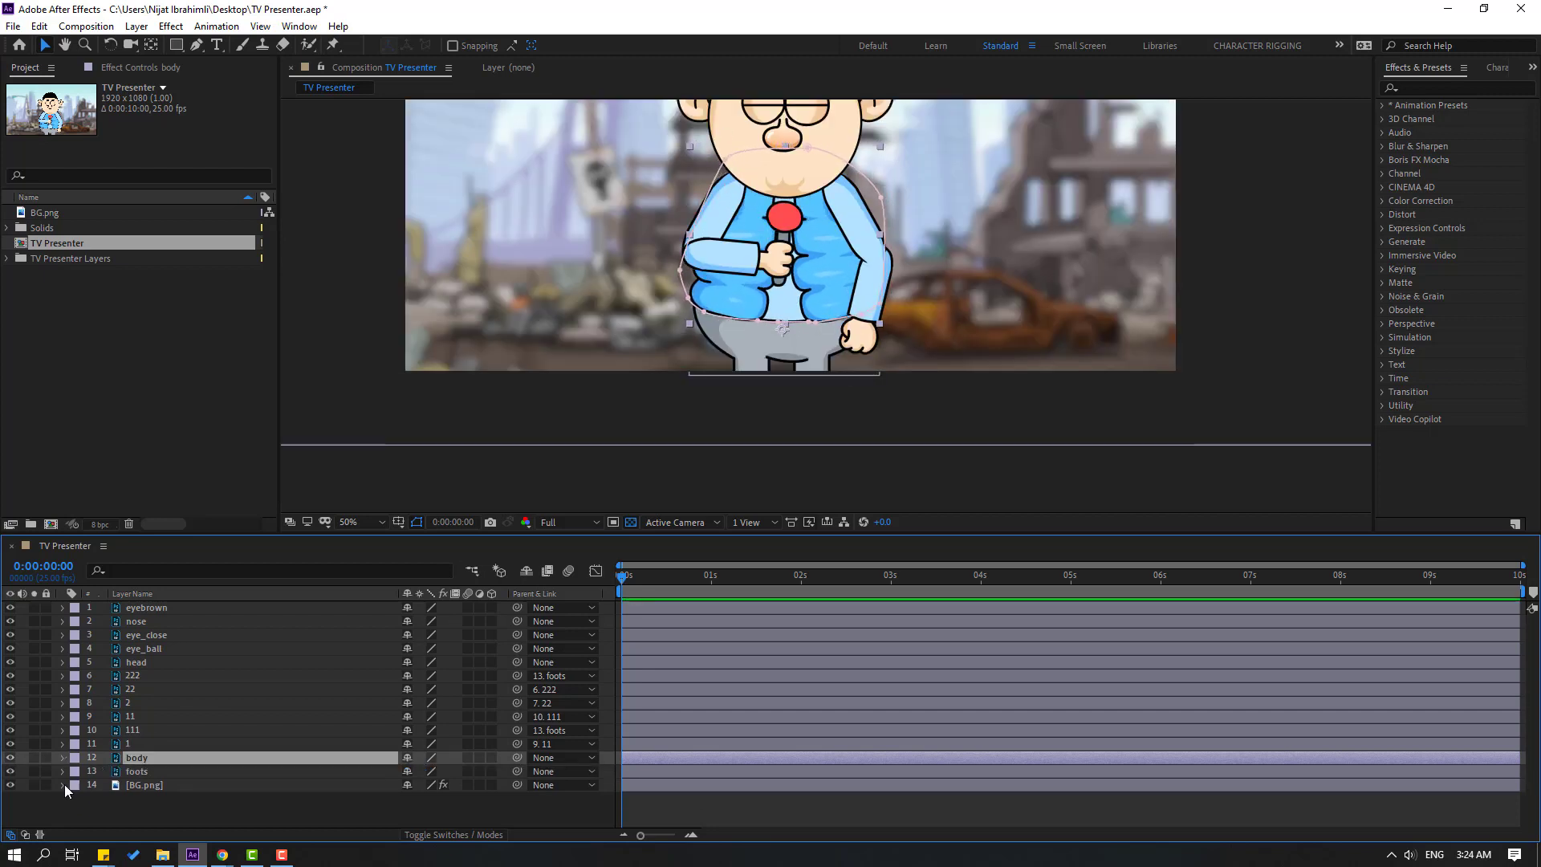
Parent the upper-arm layers 111 and 222 to the body layer
click(132, 731)
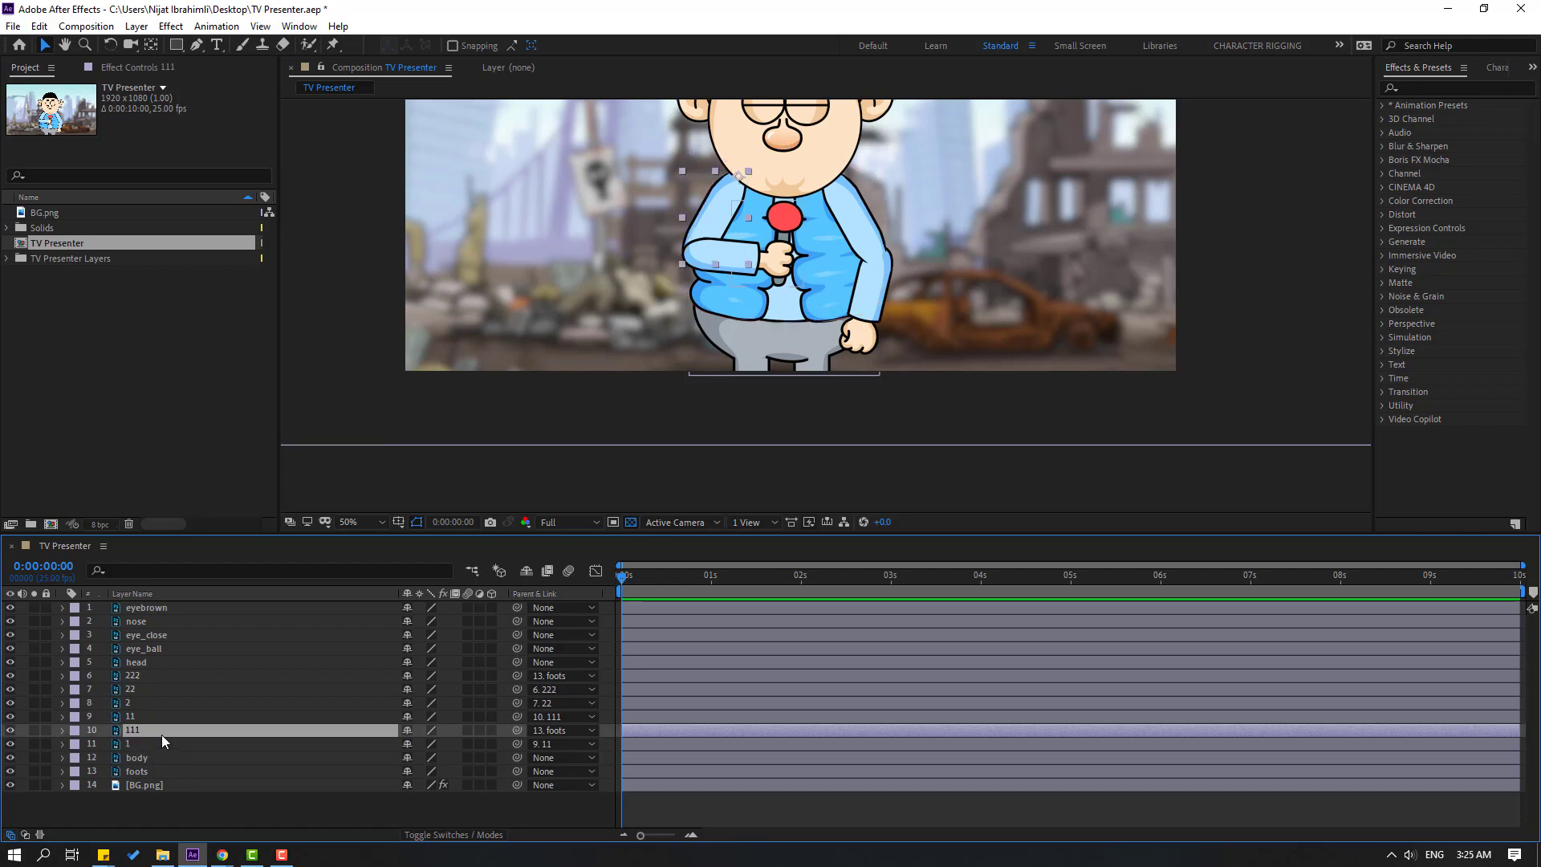
ctrl+click(133, 676)
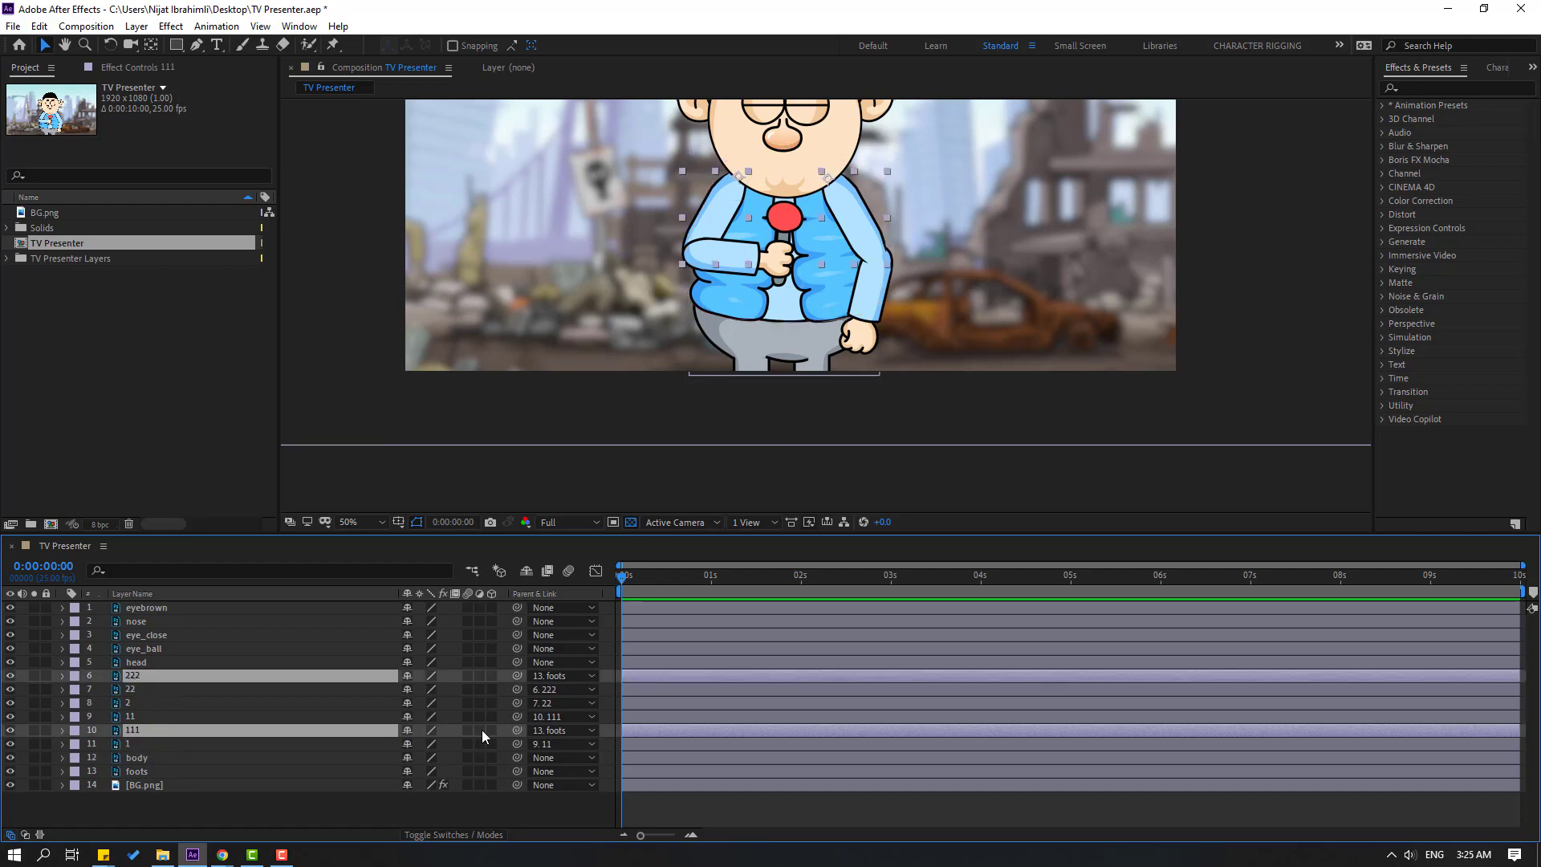
drag(517, 676, 142, 758)
Test the body layer's rotation at about -2° to check that the arms follow, and undo it
click(140, 761)
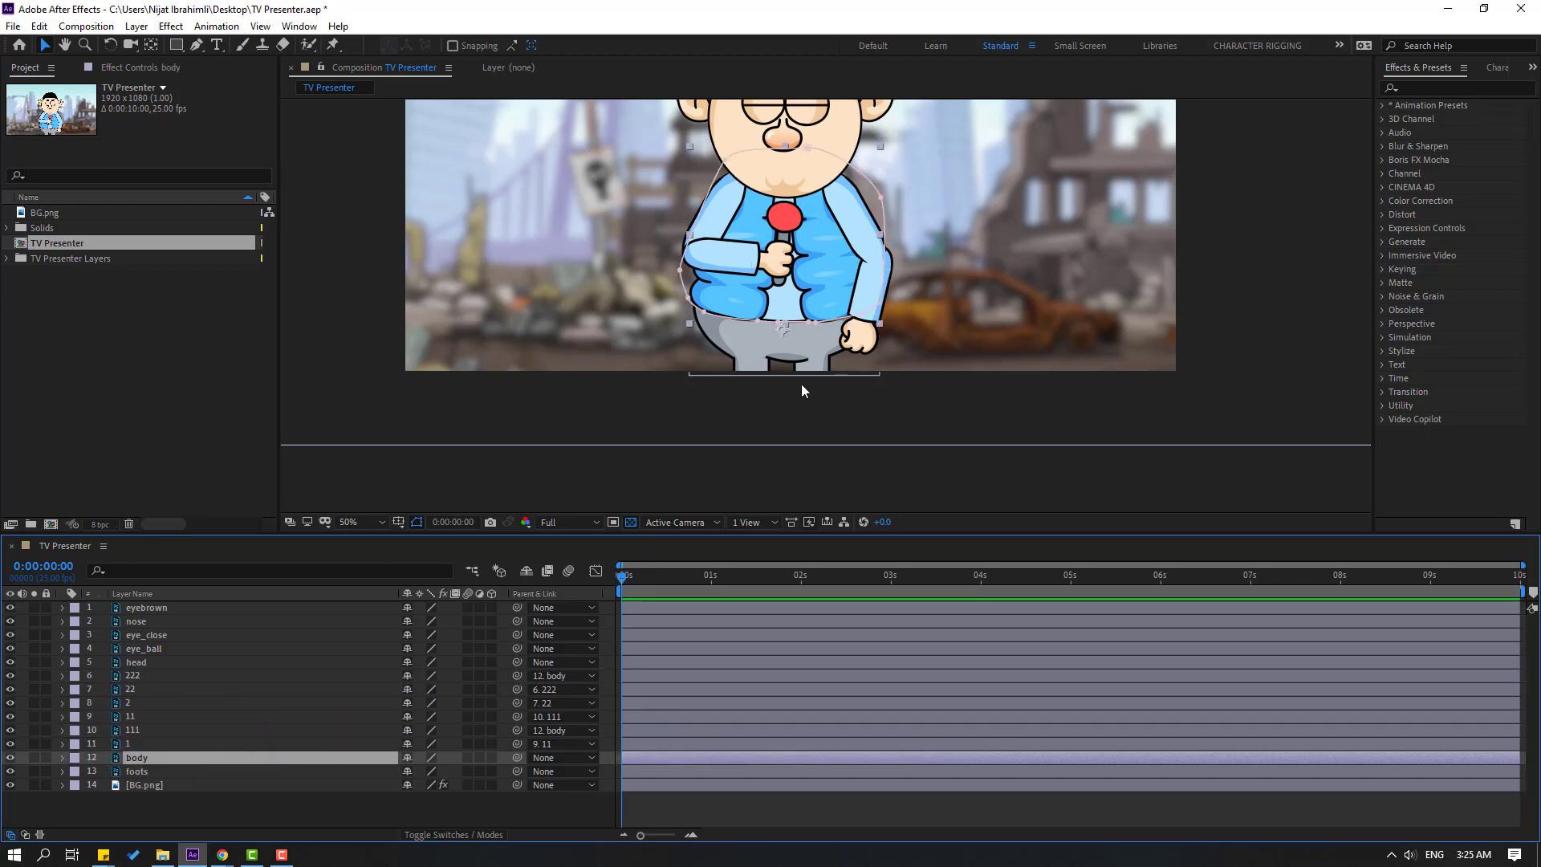
key(r)
mouse_move(418, 772)
mouse_down()
mouse_move(437, 771)
mouse_move(415, 772)
mouse_up()
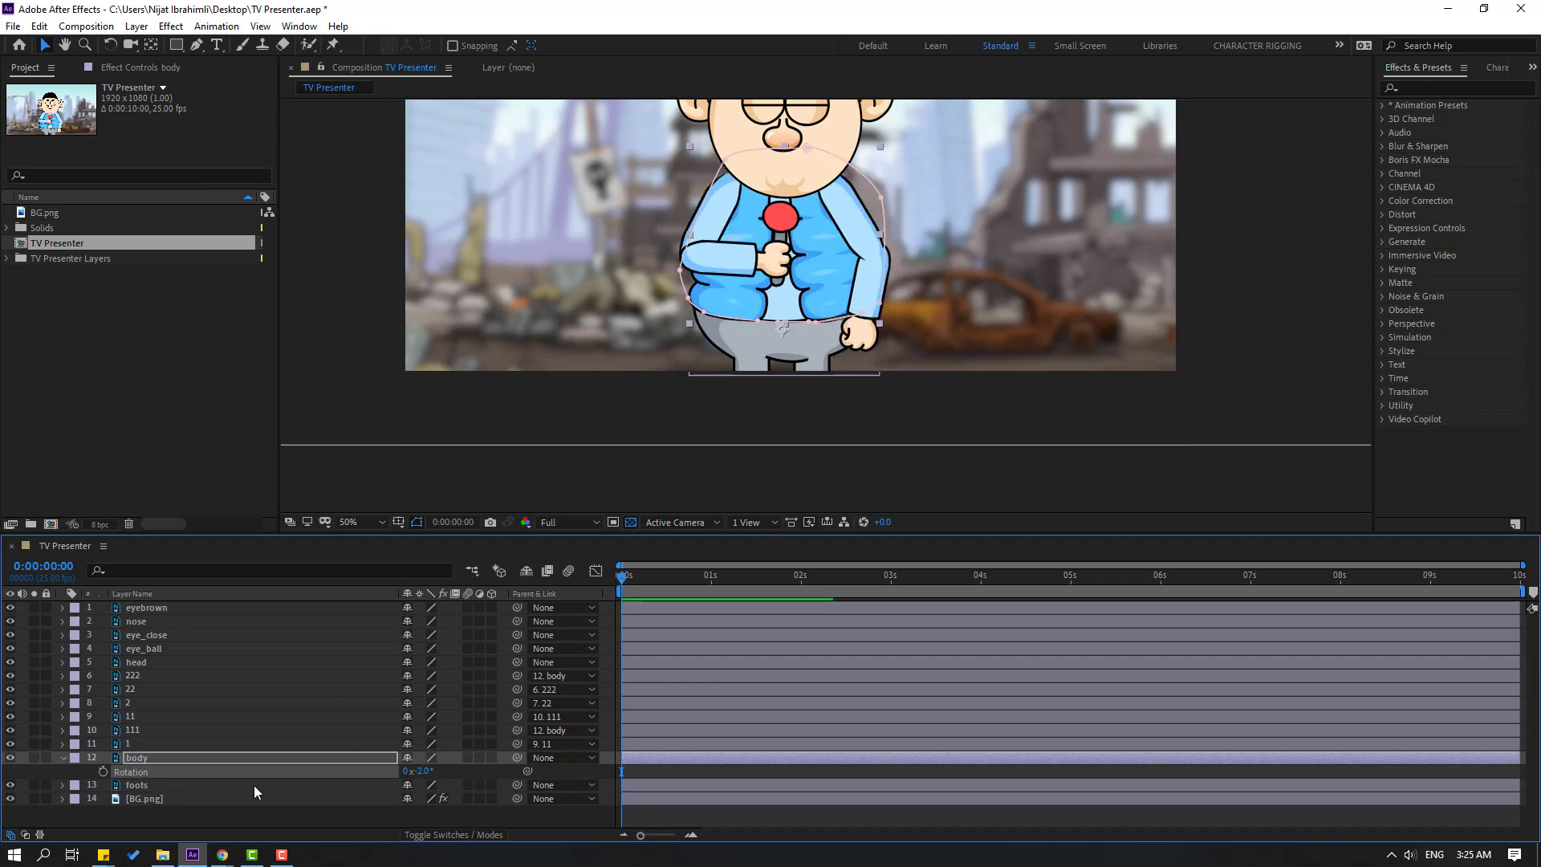
click(63, 758)
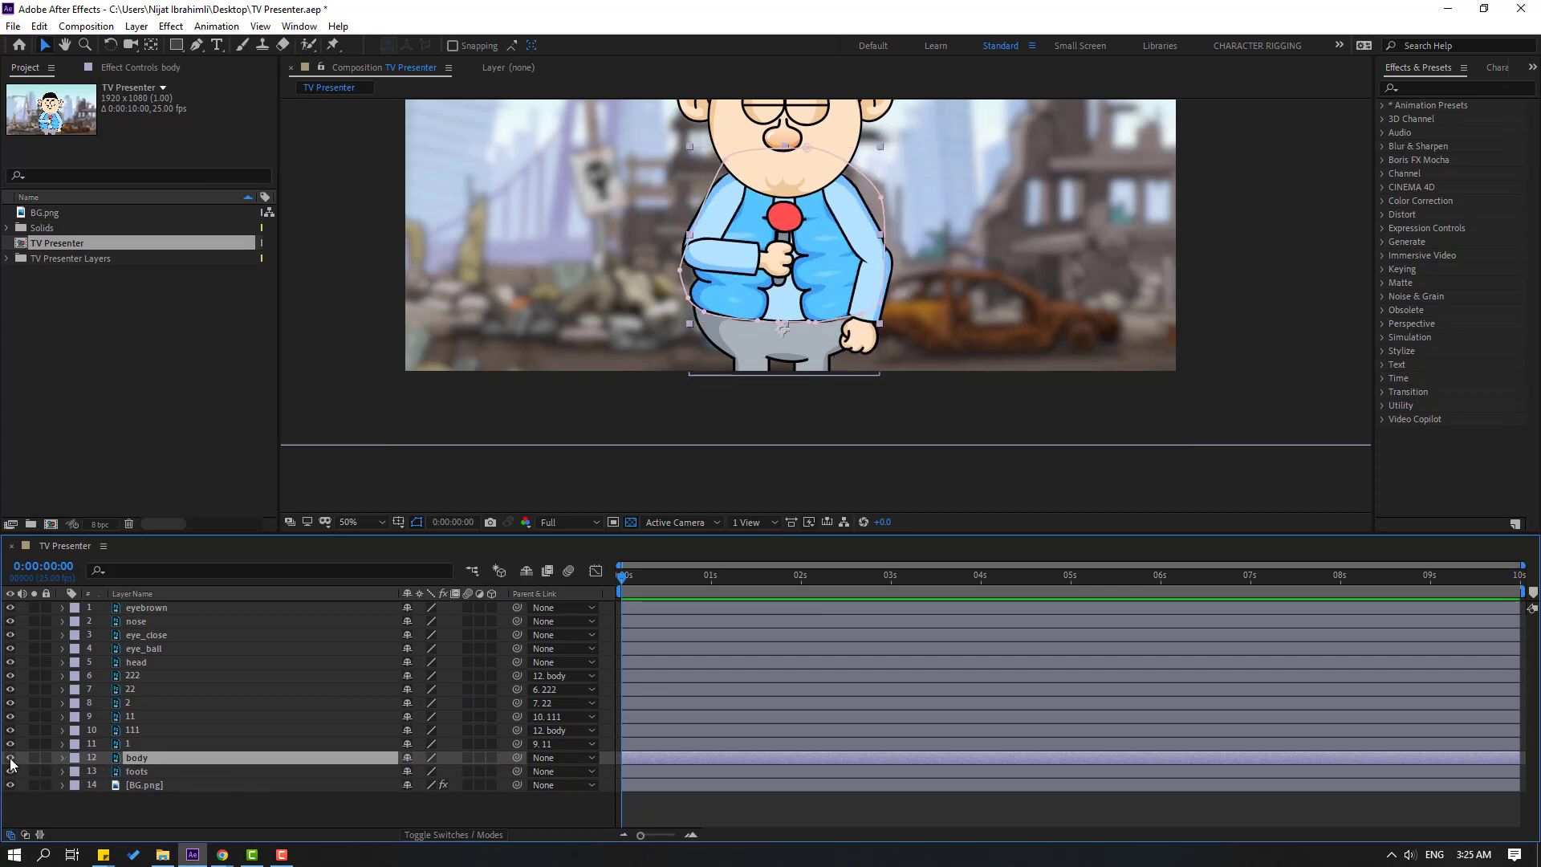
Hide the body layer and reshape the foots layer's mask points so the path trims the black outline along the trousers' waist
click(10, 760)
click(133, 772)
scroll(658, 378, up, 2)
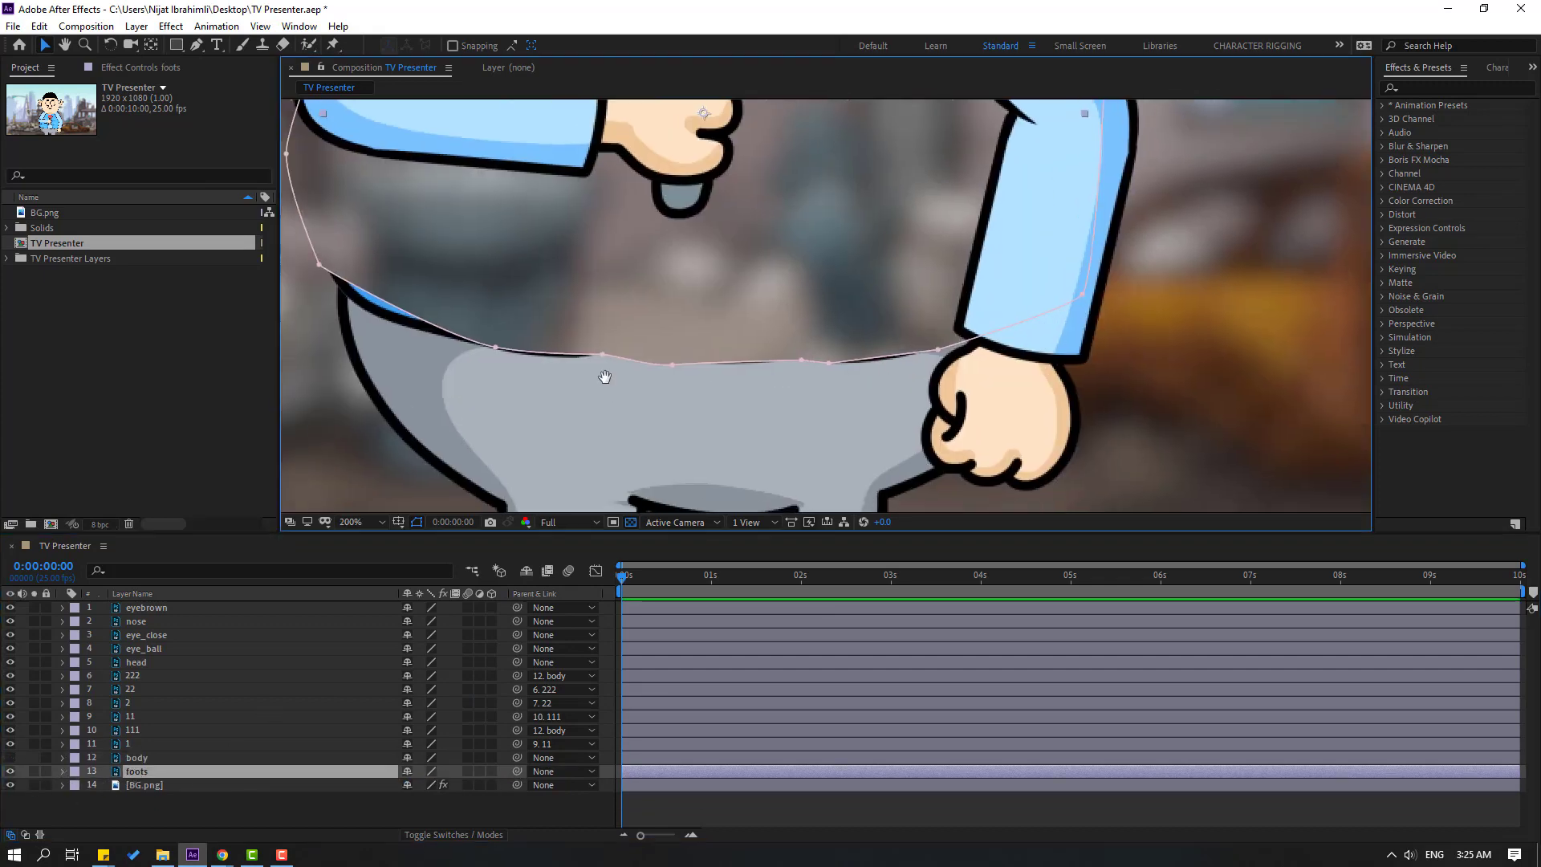
drag(605, 377, 934, 308)
drag(650, 198, 641, 210)
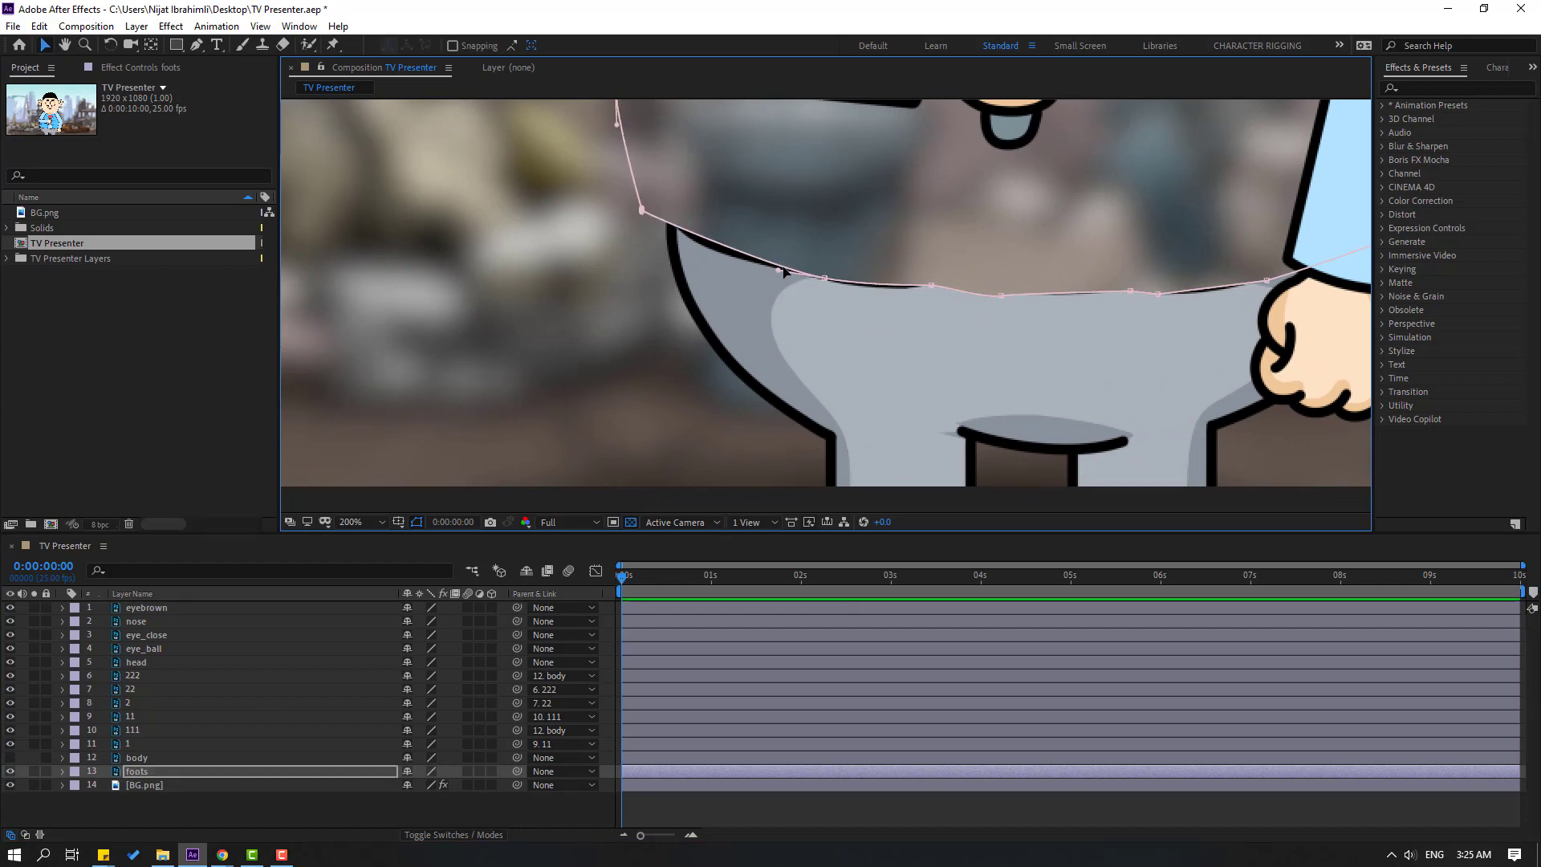
drag(776, 272, 816, 282)
drag(917, 285, 1075, 277)
scroll(939, 309, right, 3)
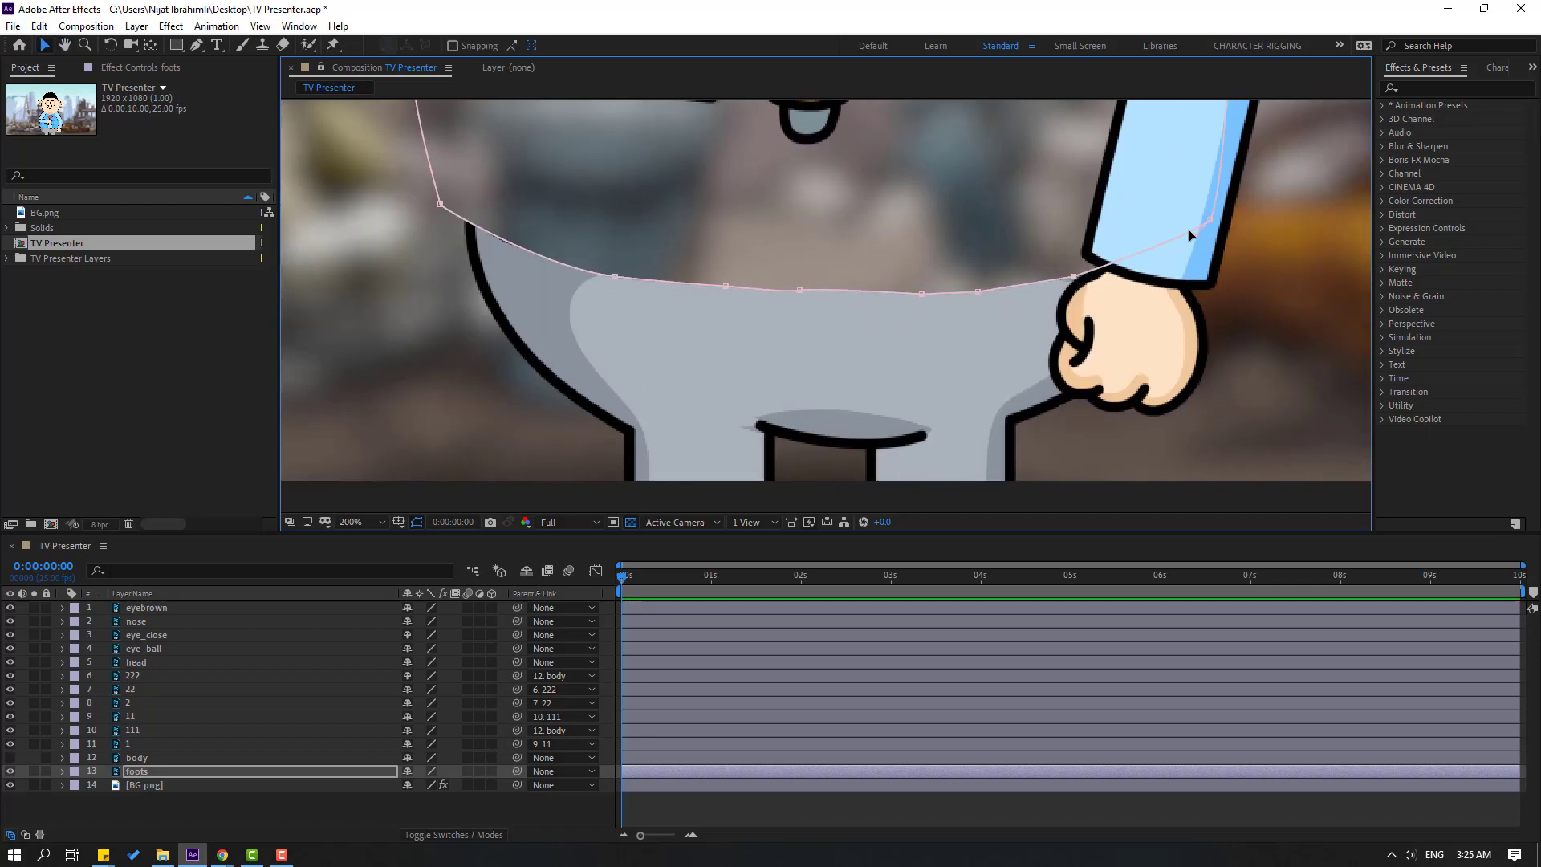
drag(1212, 220, 1222, 224)
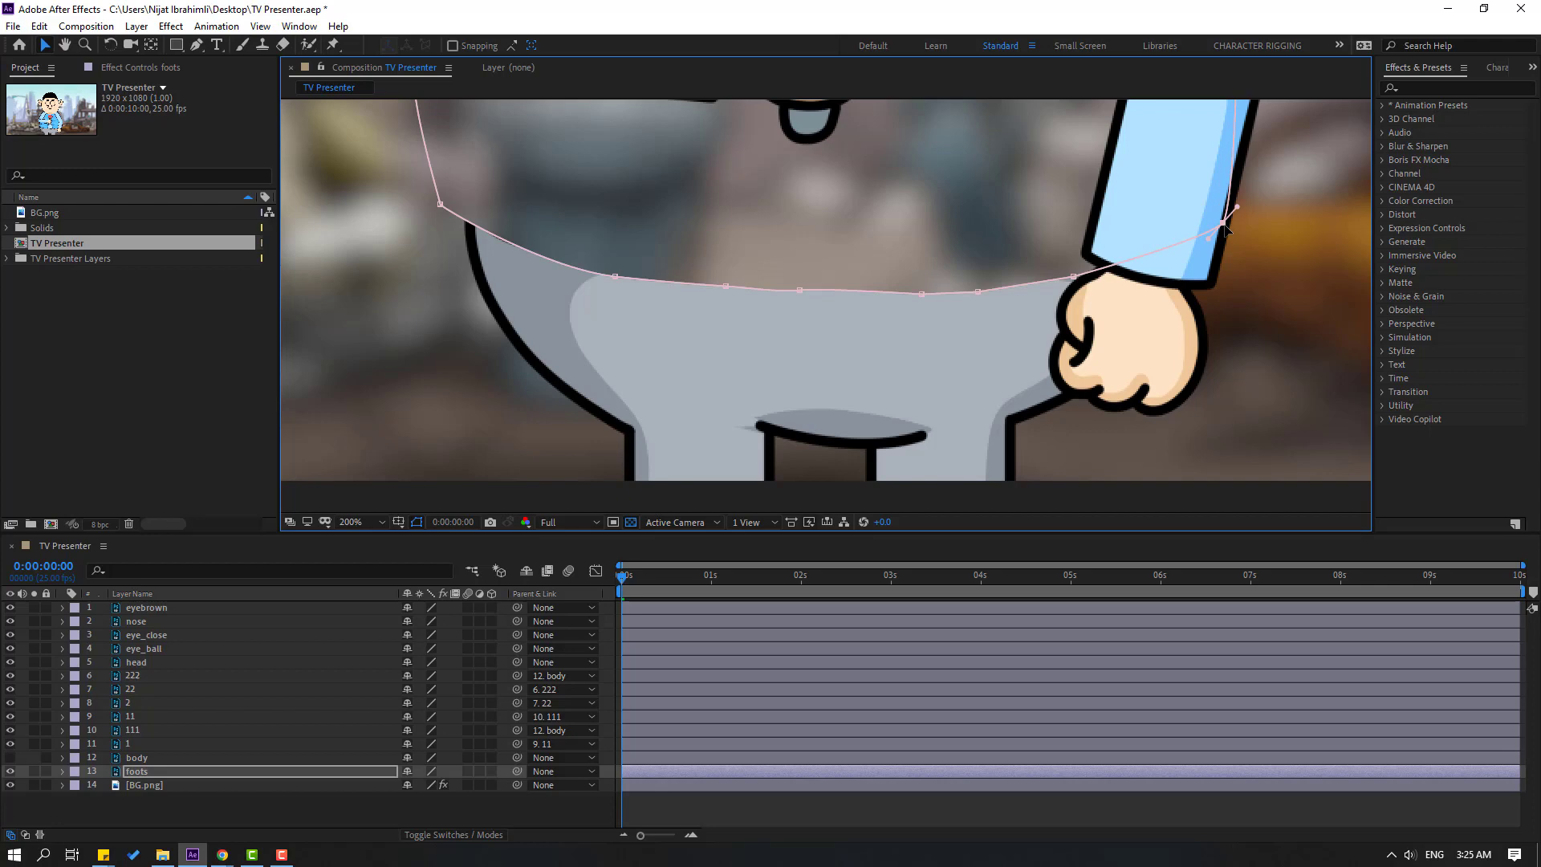
click(373, 806)
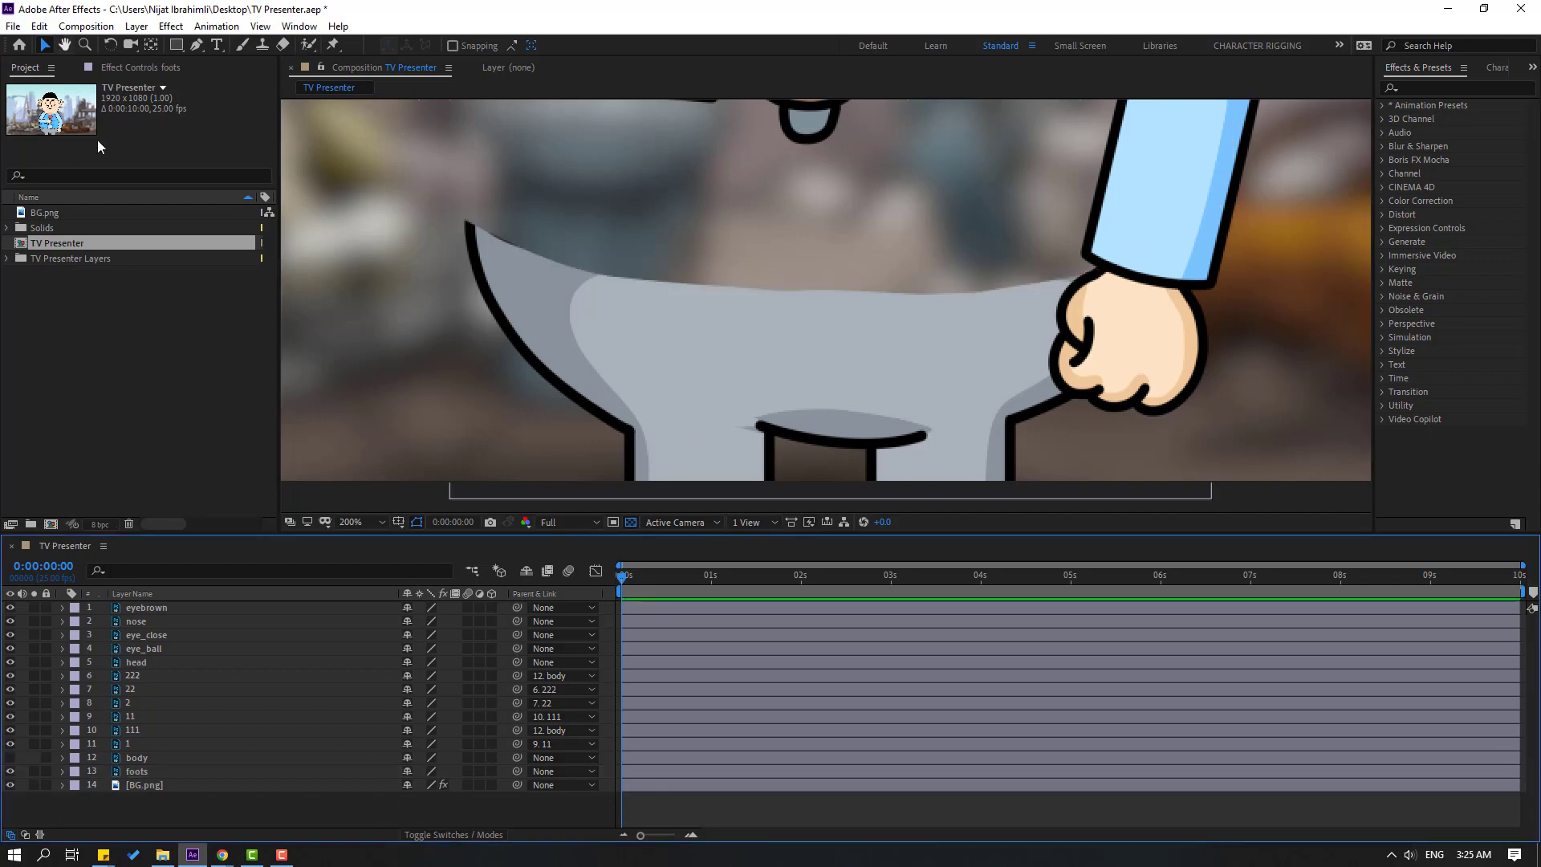
Make the body layer visible again and deselect it
click(130, 758)
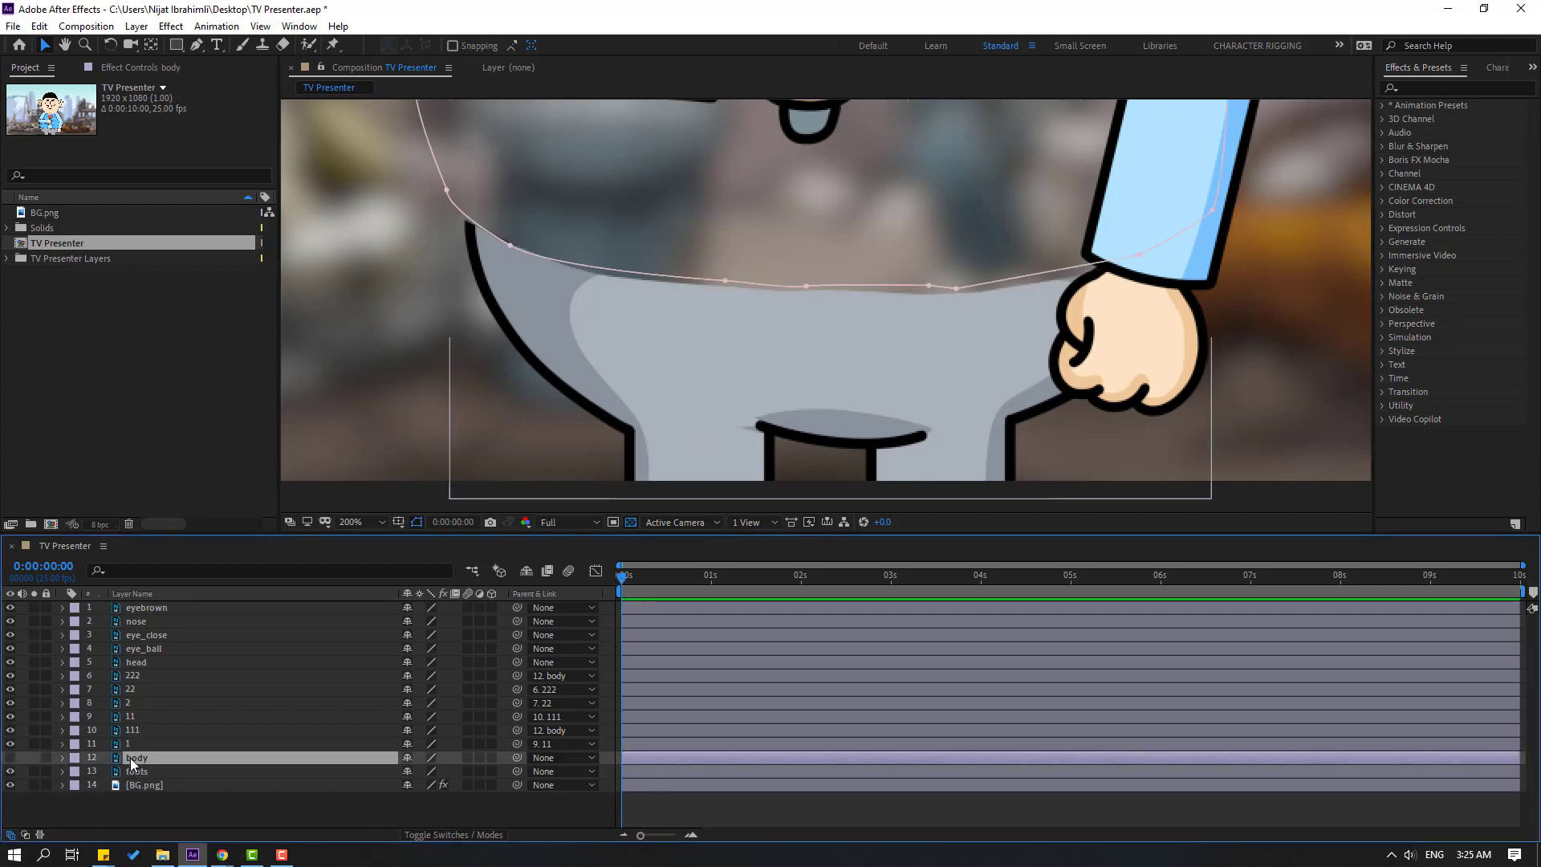
click(8, 760)
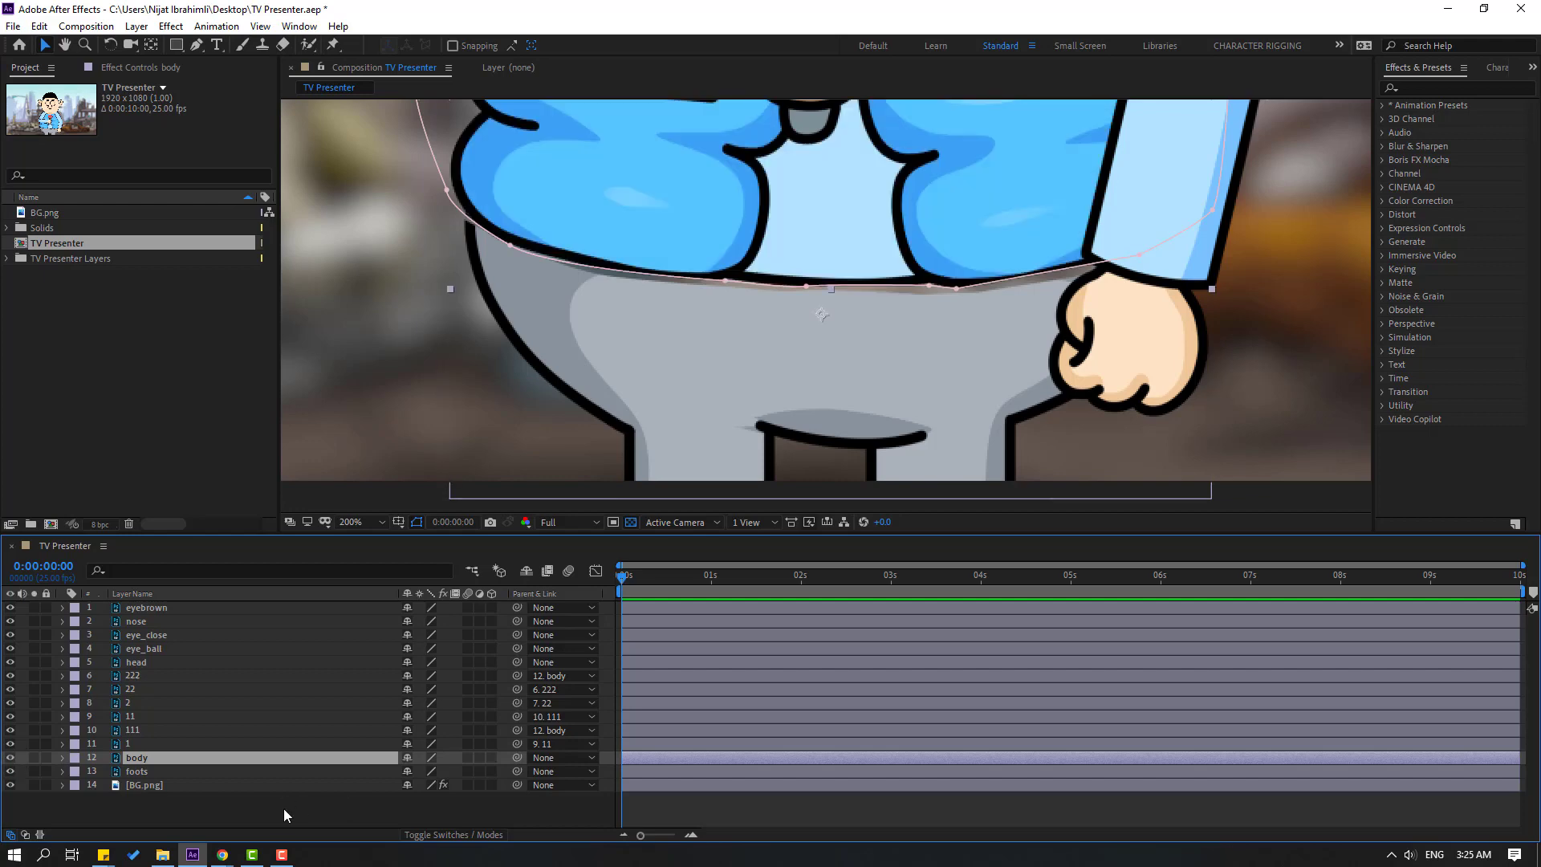
click(281, 811)
Pre-compose the eyebrown, nose, eye_close, eye_ball and head layers into a new composition named HEAD
scroll(838, 263, down, 3)
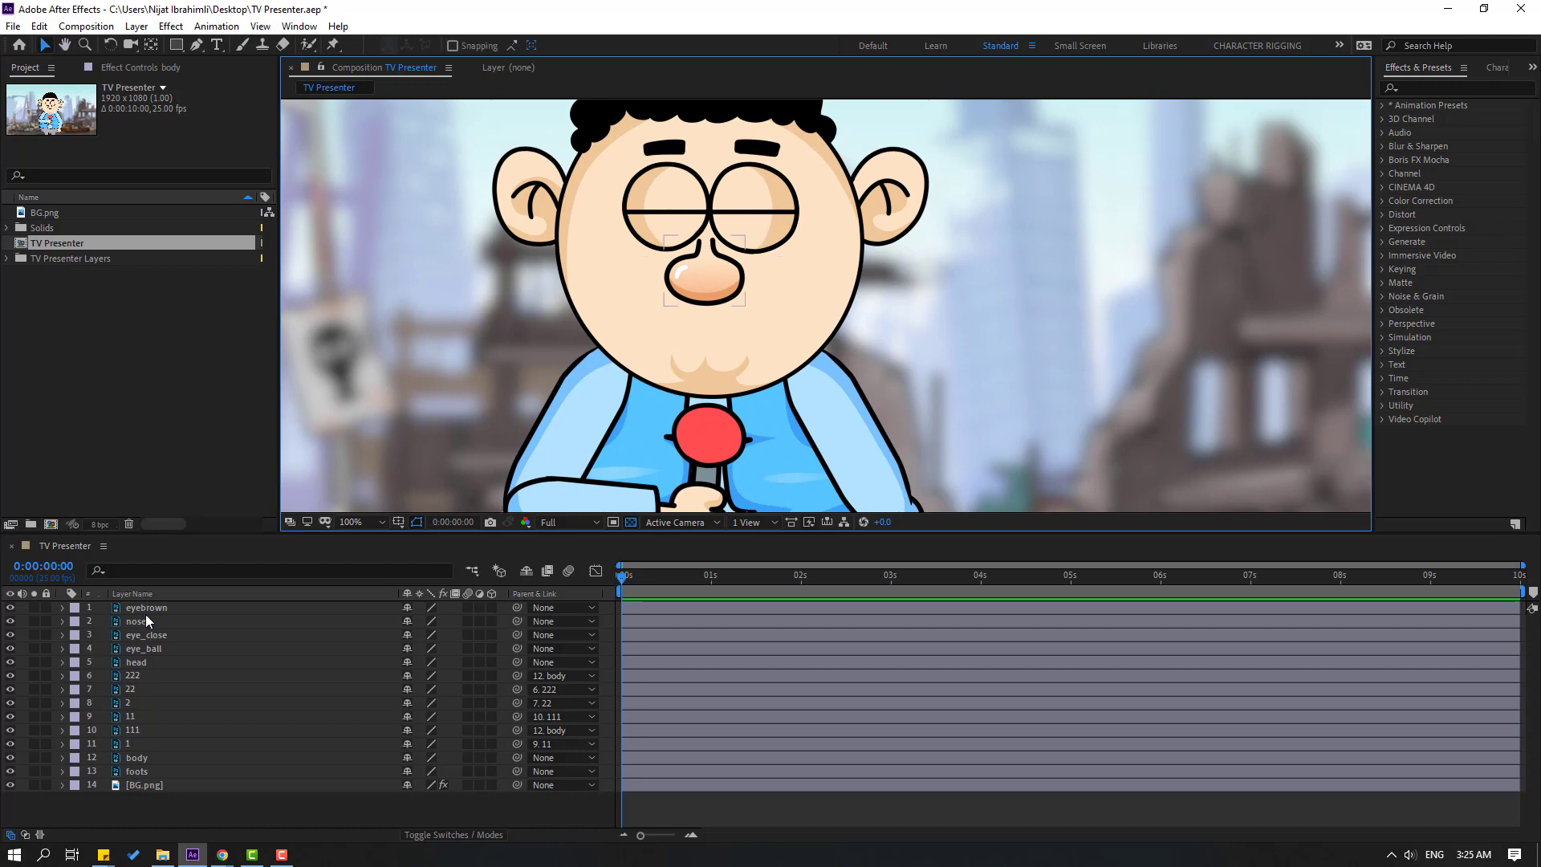
click(147, 609)
ctrl+click(128, 623)
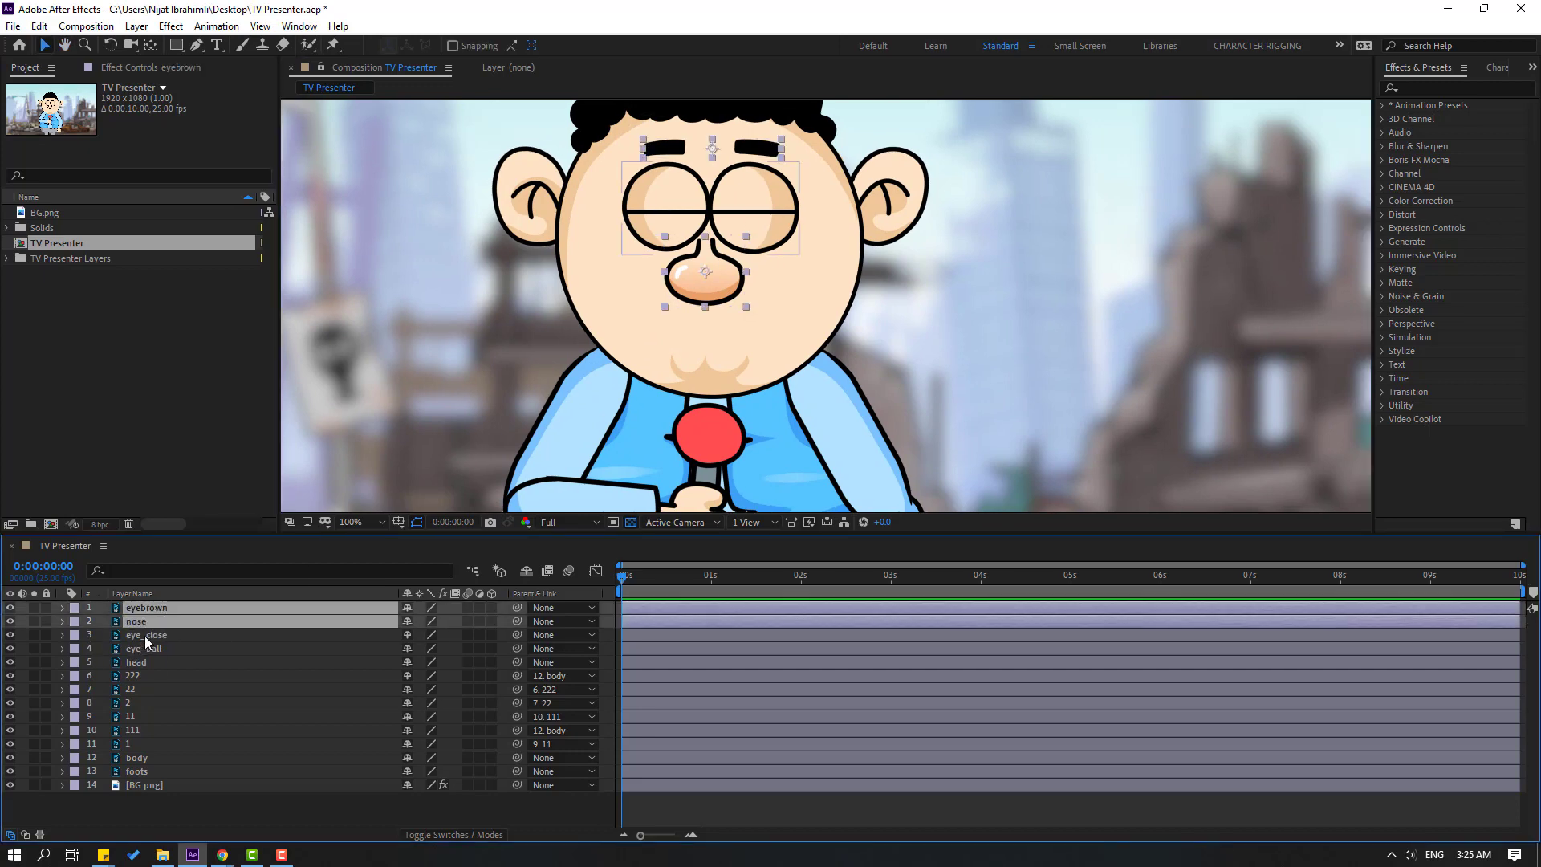
ctrl+click(146, 635)
ctrl+click(154, 649)
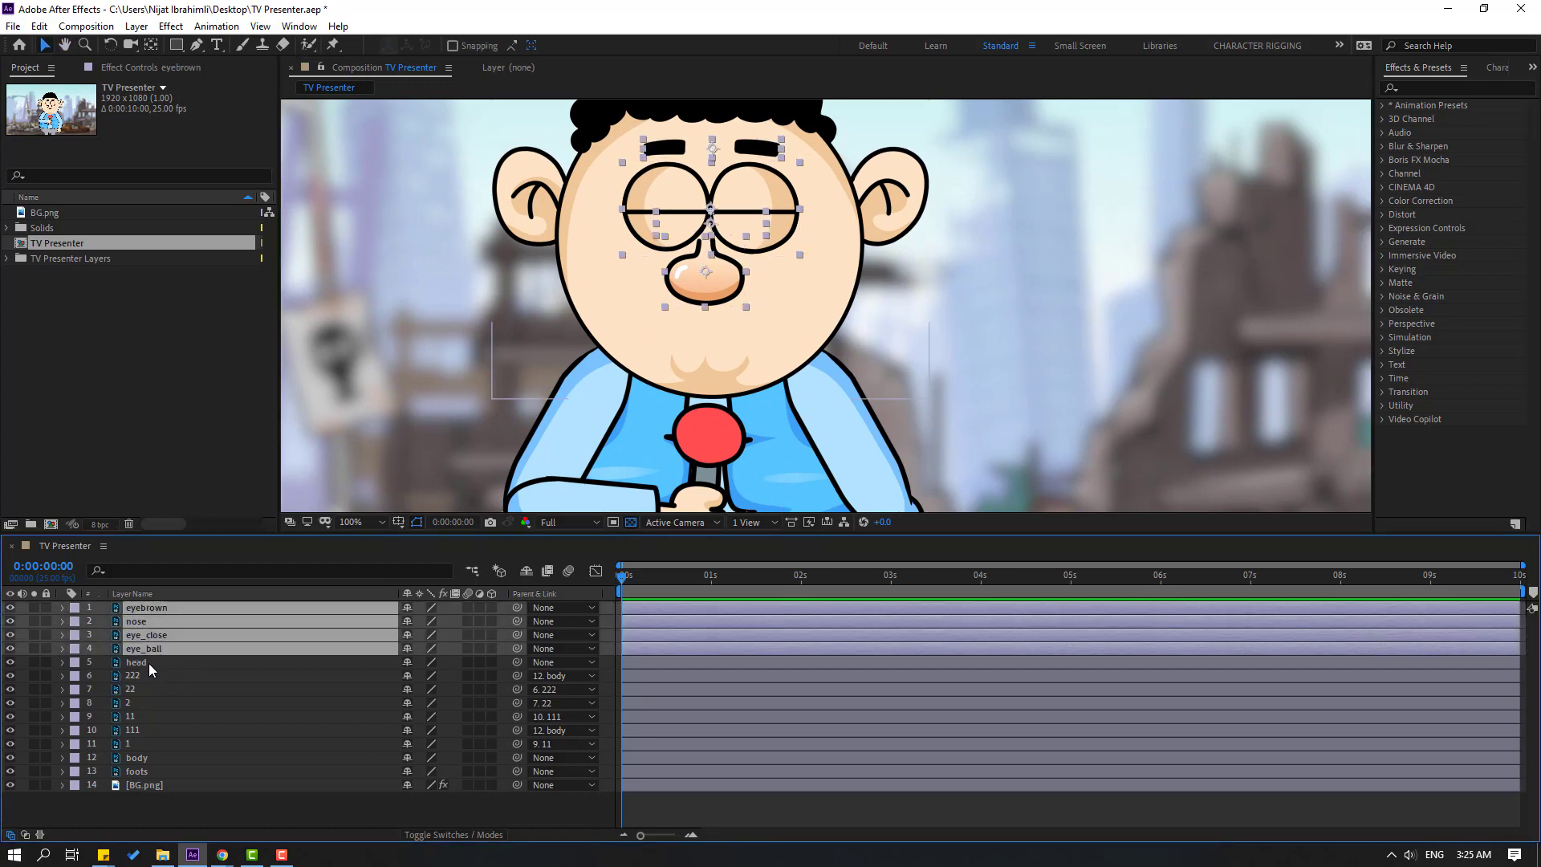
ctrl+click(147, 662)
right_click(162, 642)
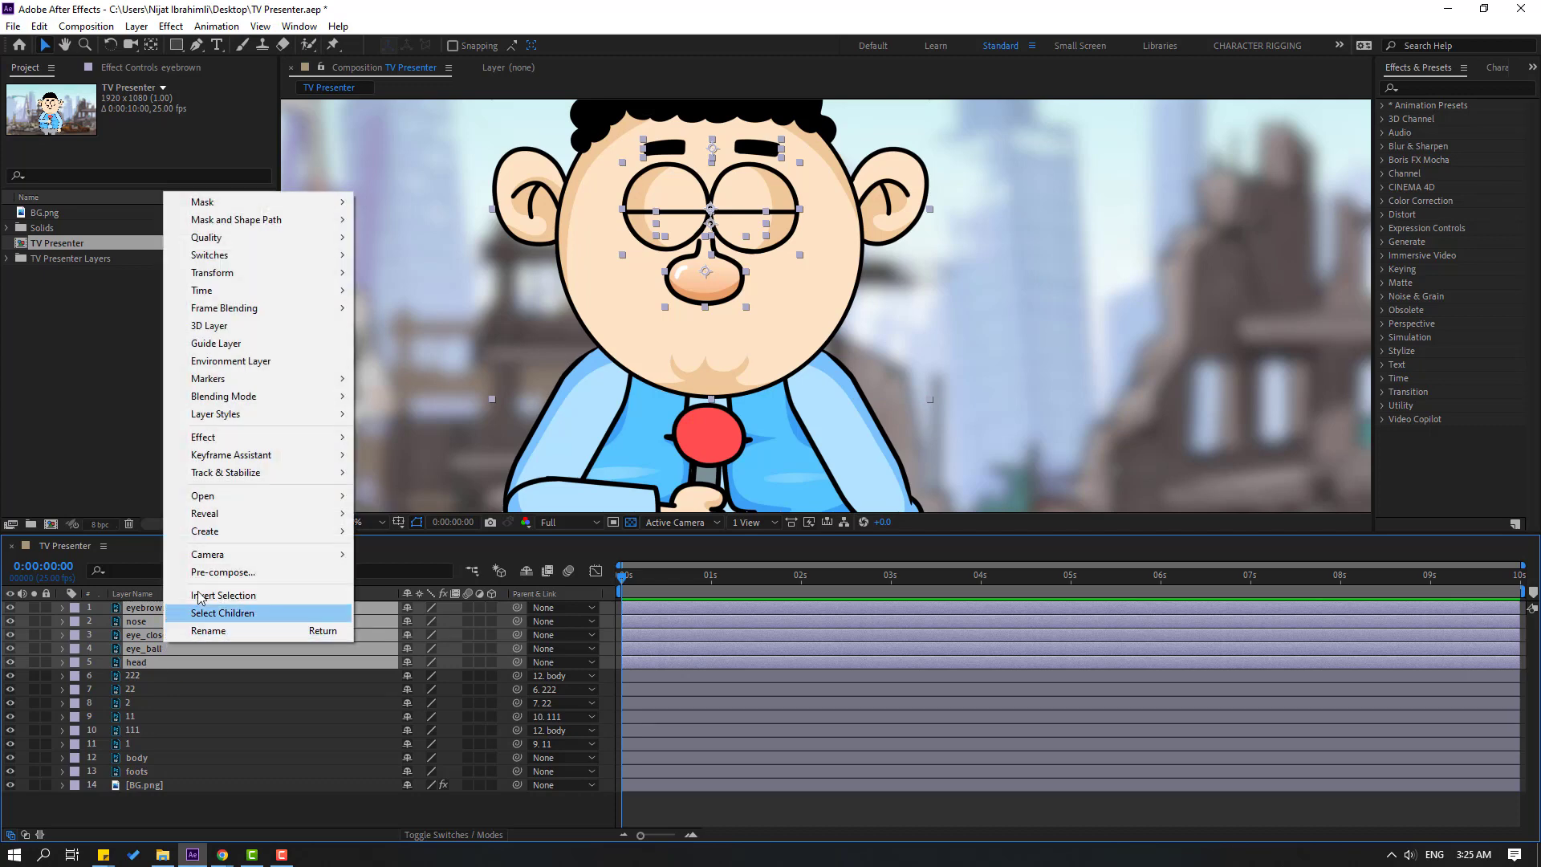
click(217, 572)
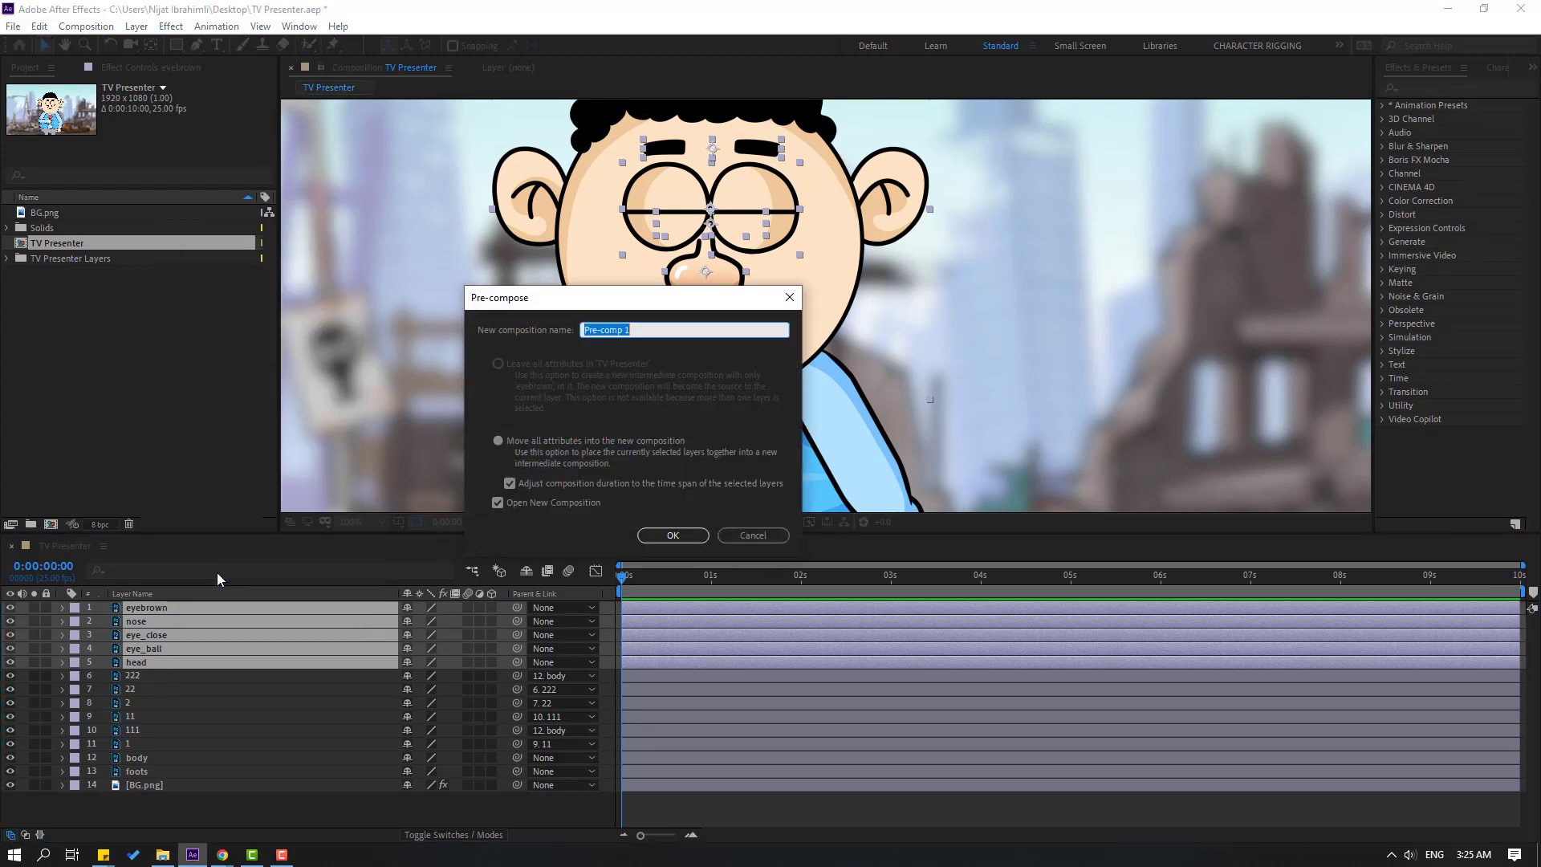
text(HEAD)
click(682, 543)
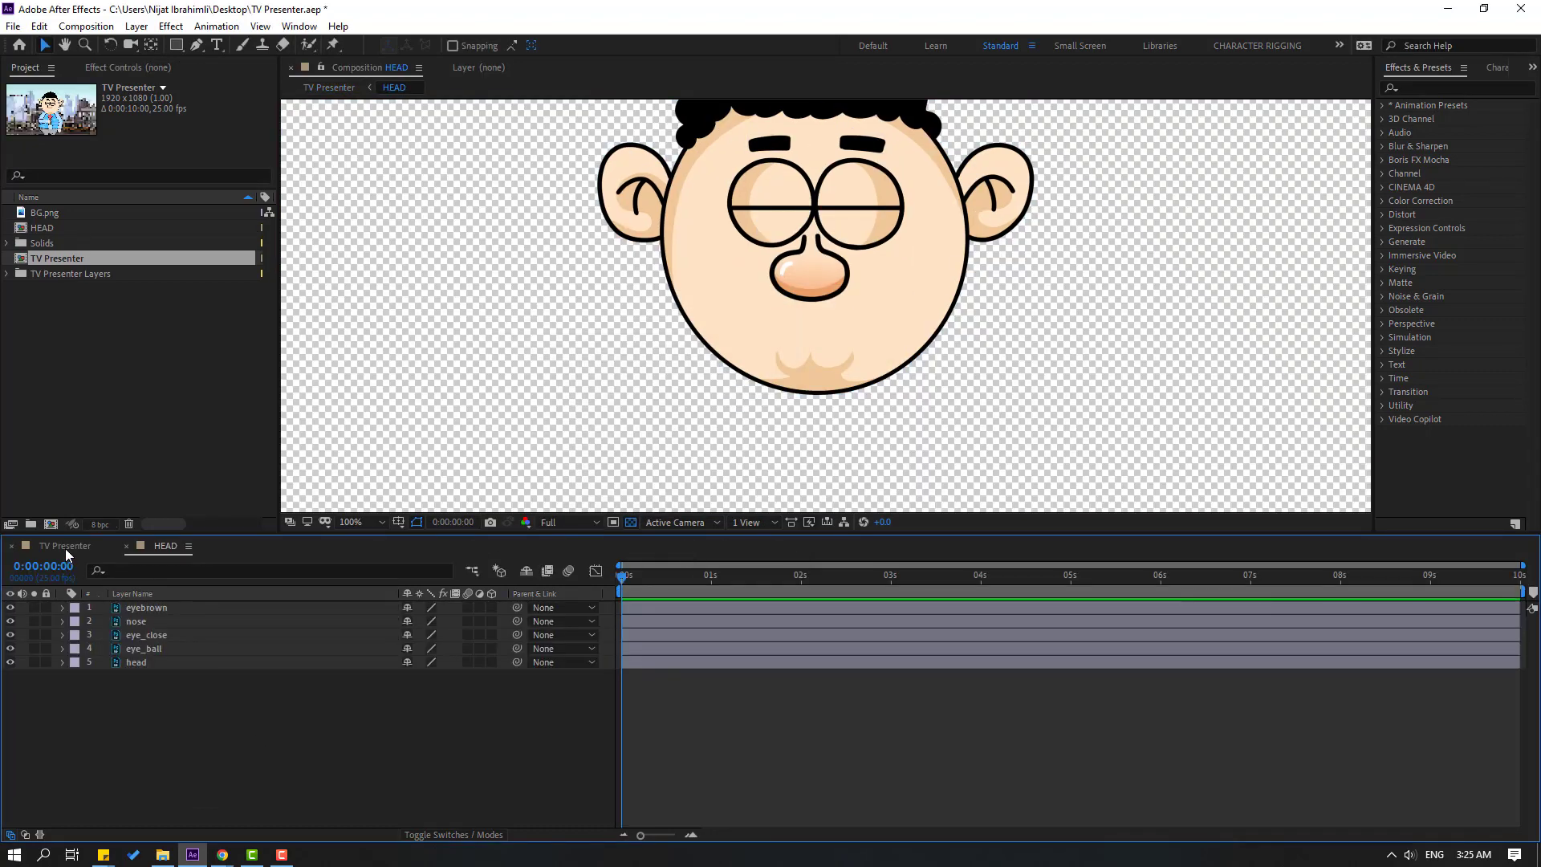
Return to the TV Presenter composition, solo the HEAD layer and move its anchor point to the bottom of the chin
click(65, 548)
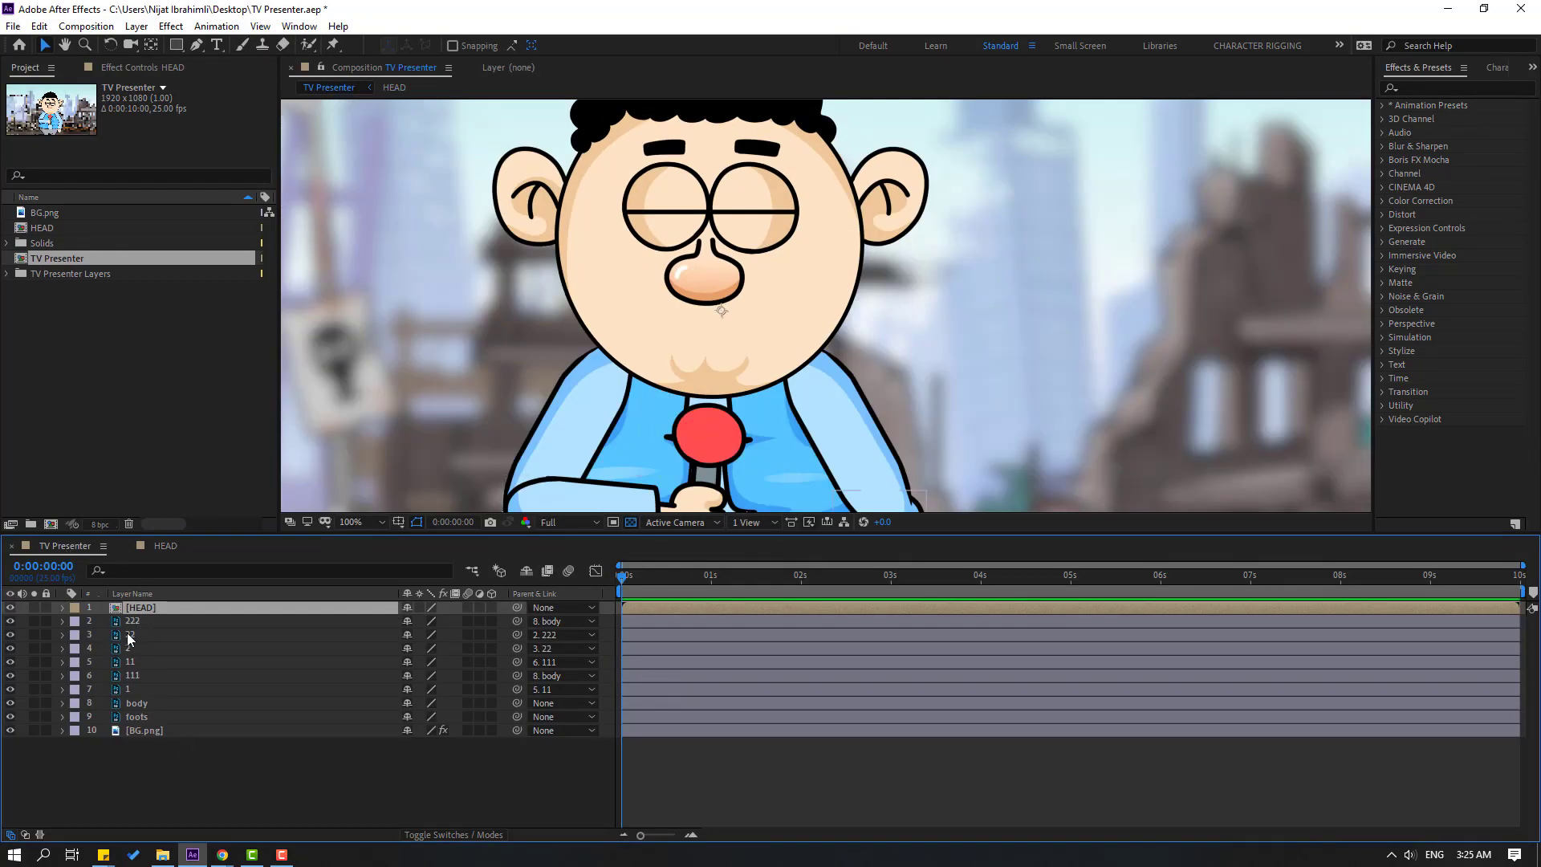
click(33, 607)
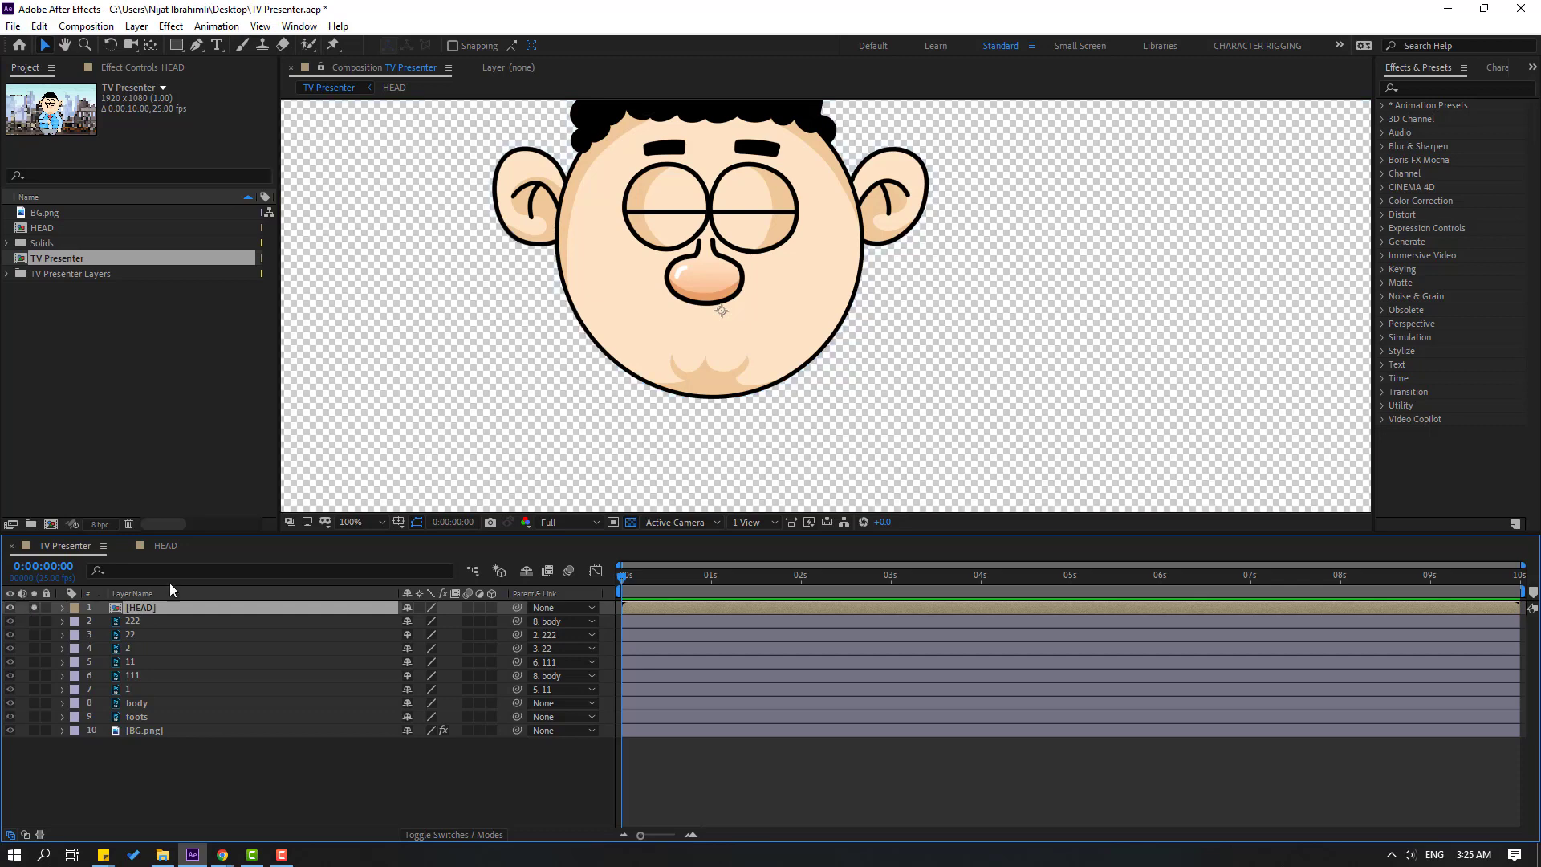
key(comma)
click(150, 45)
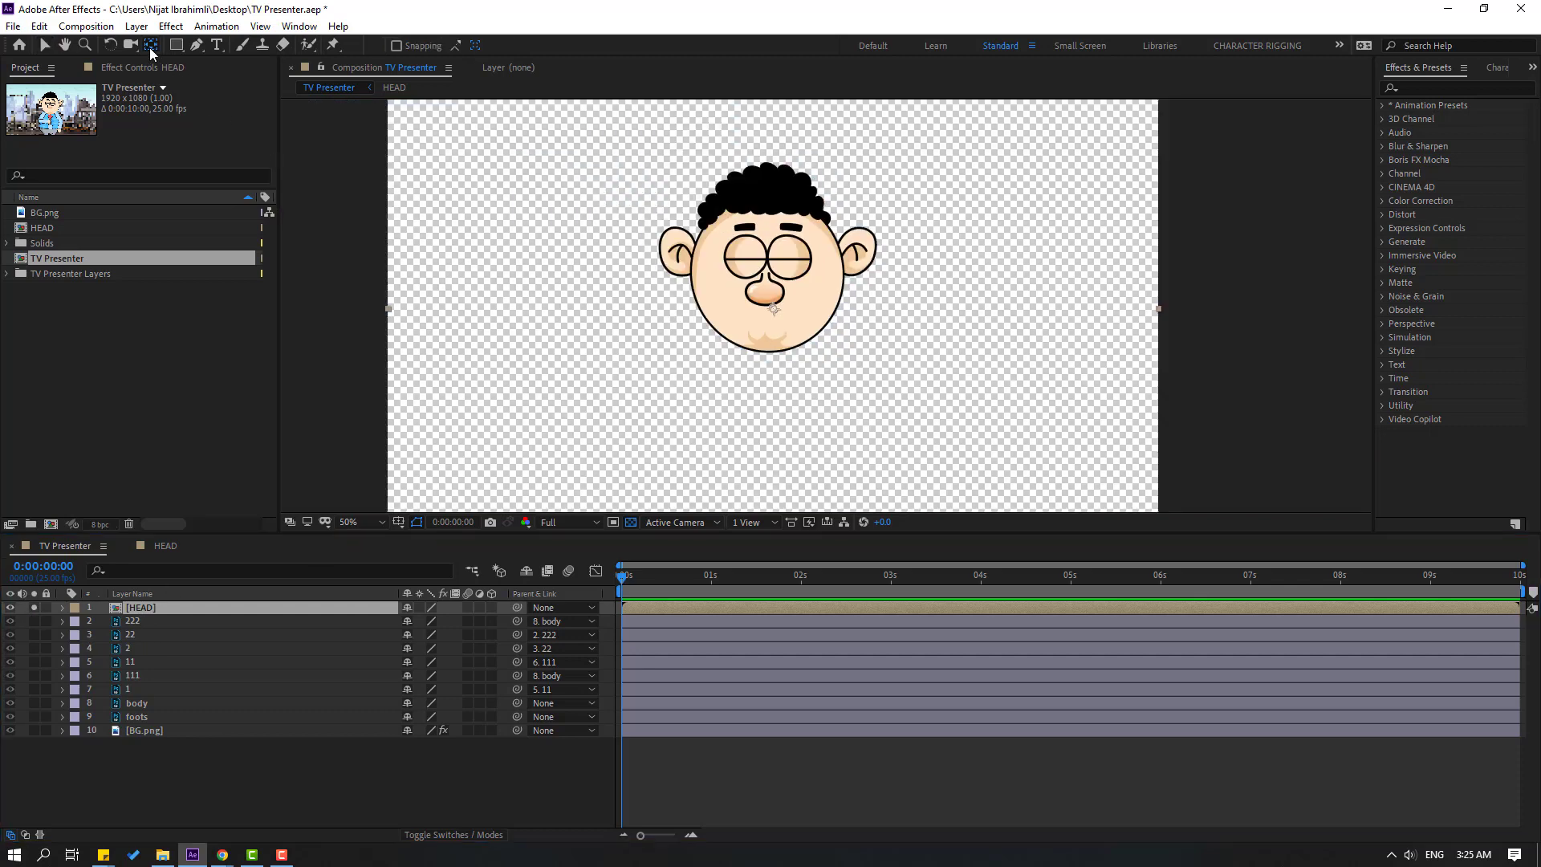
key(period)
drag(712, 369, 727, 413)
key(v)
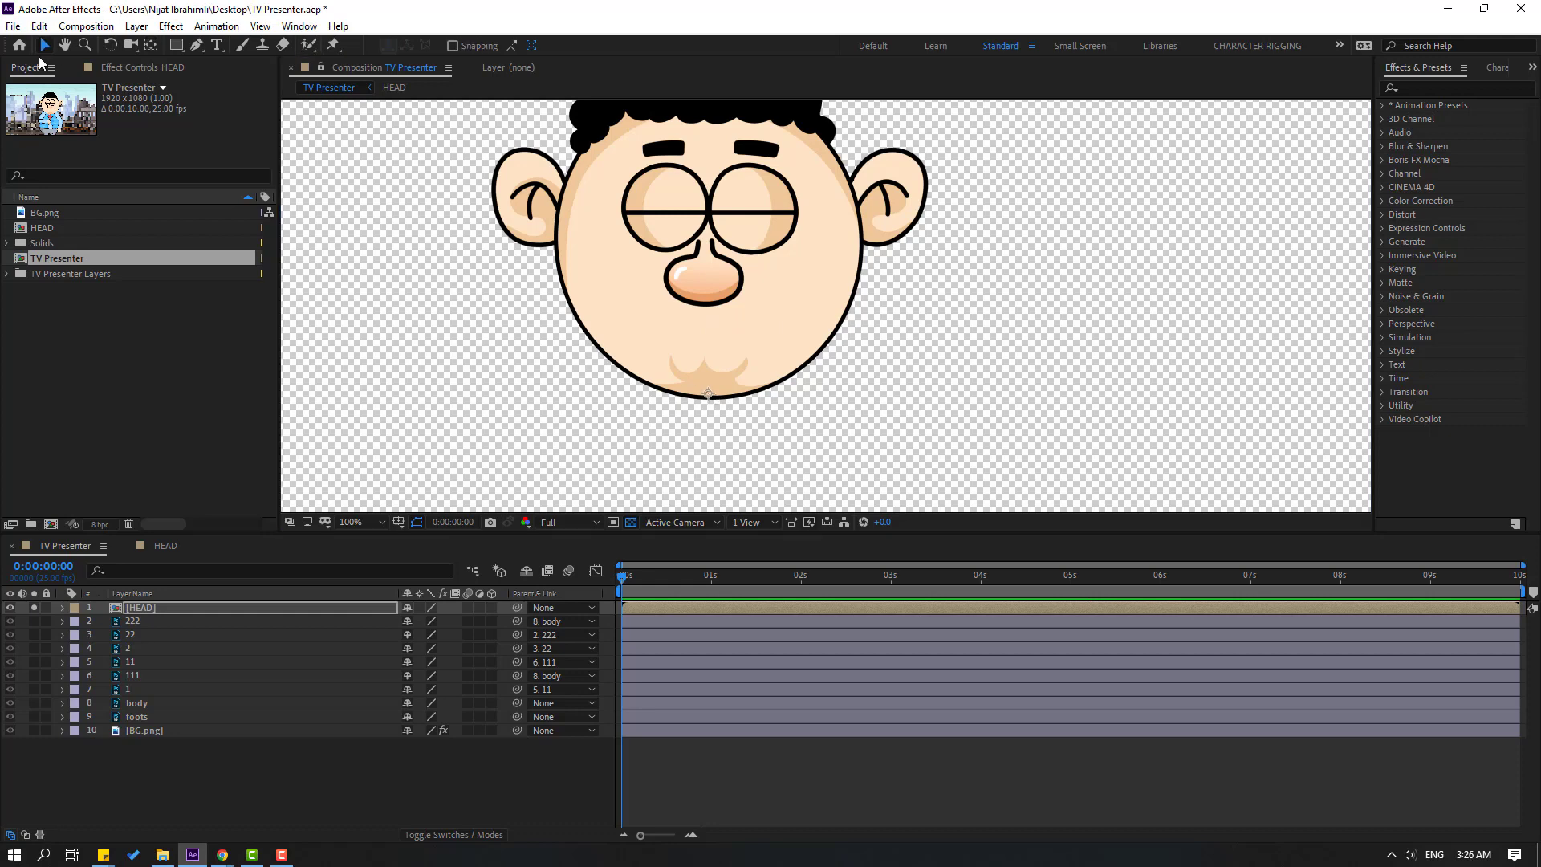
Unsolo the HEAD layer and parent it to the body layer
click(34, 607)
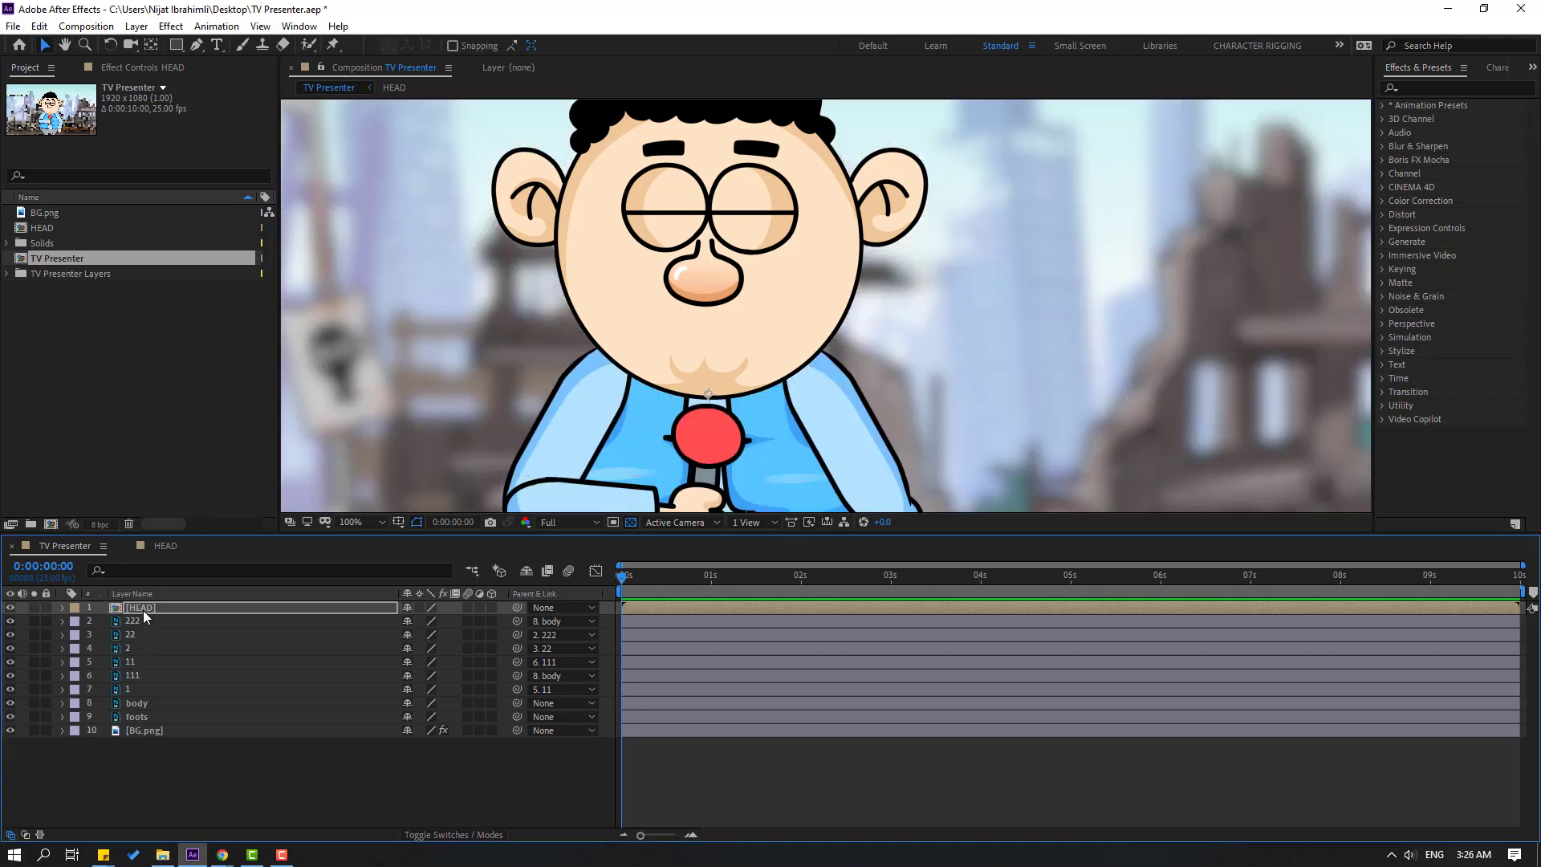
click(143, 610)
drag(382, 613, 157, 699)
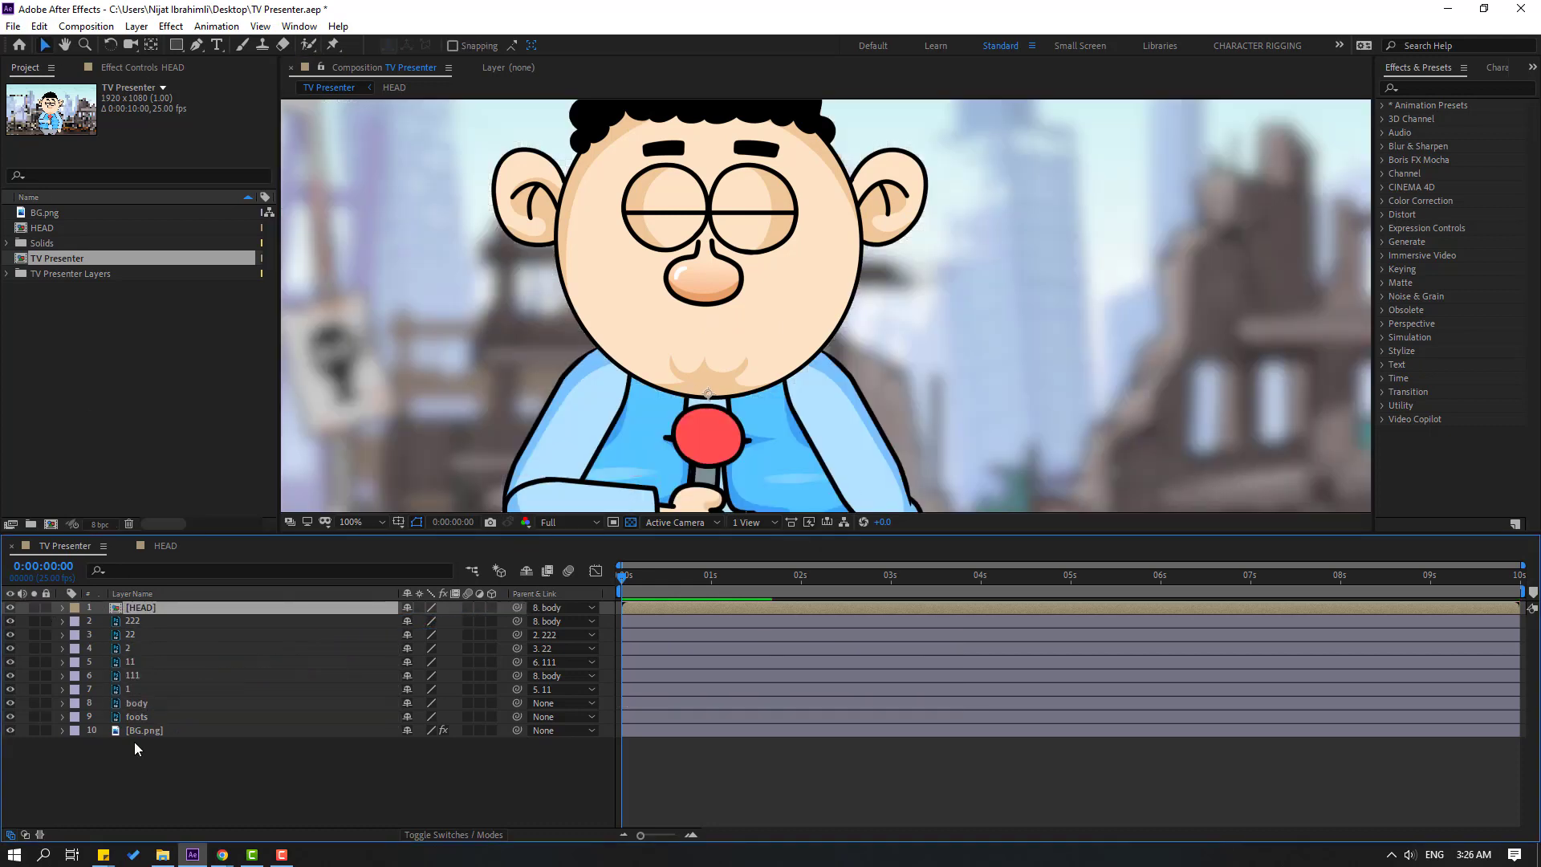
Lower the body layer slightly over the legs with the playhead at the last frame, and show its Rotation property
click(141, 704)
scroll(690, 432, down, 1)
drag(690, 432, 652, 334)
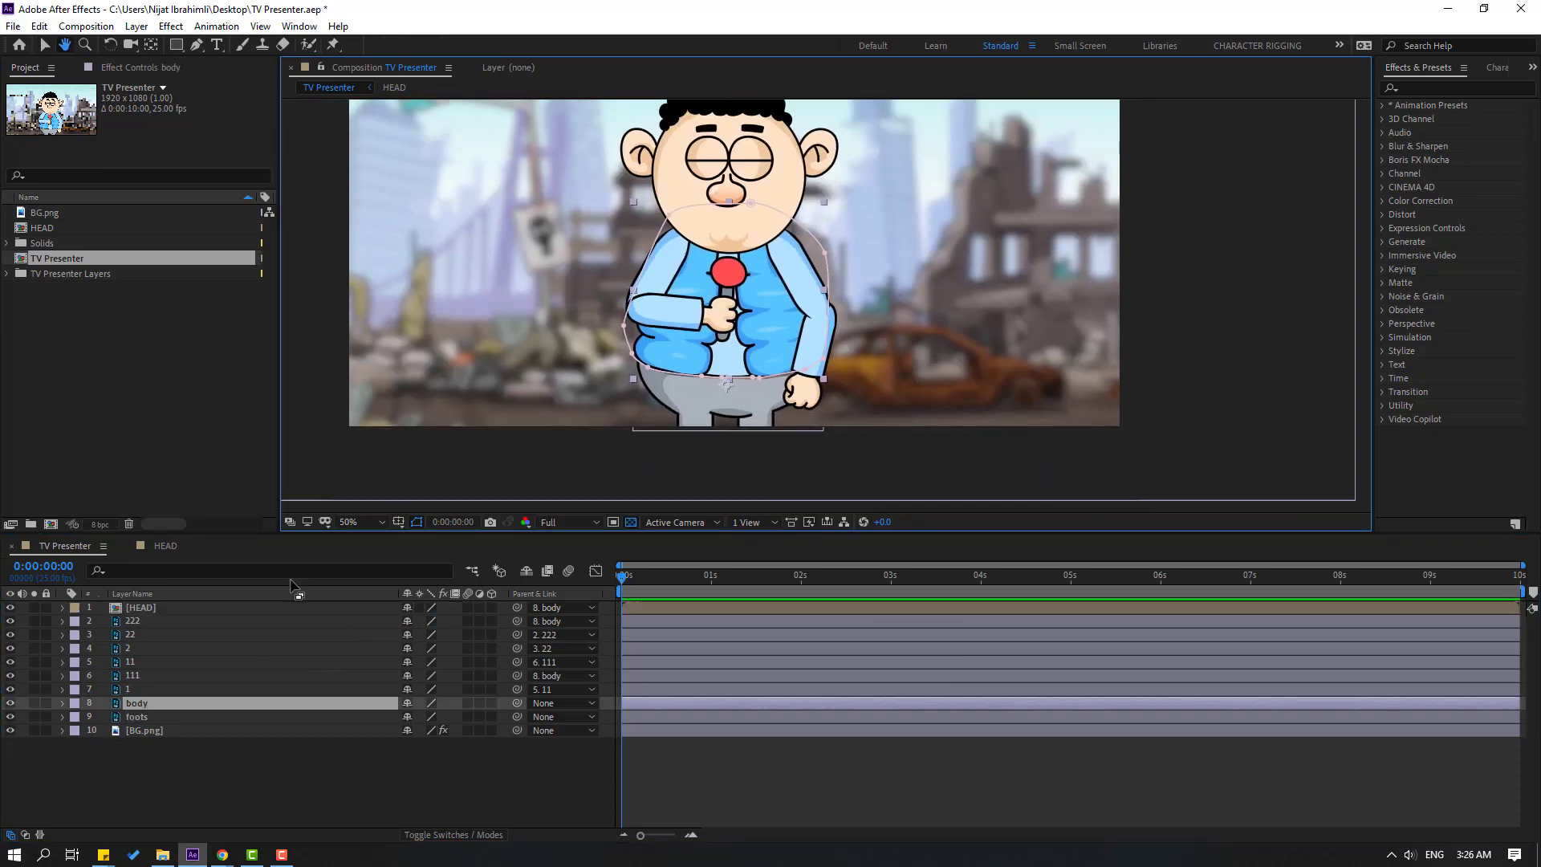
key(p)
key(End)
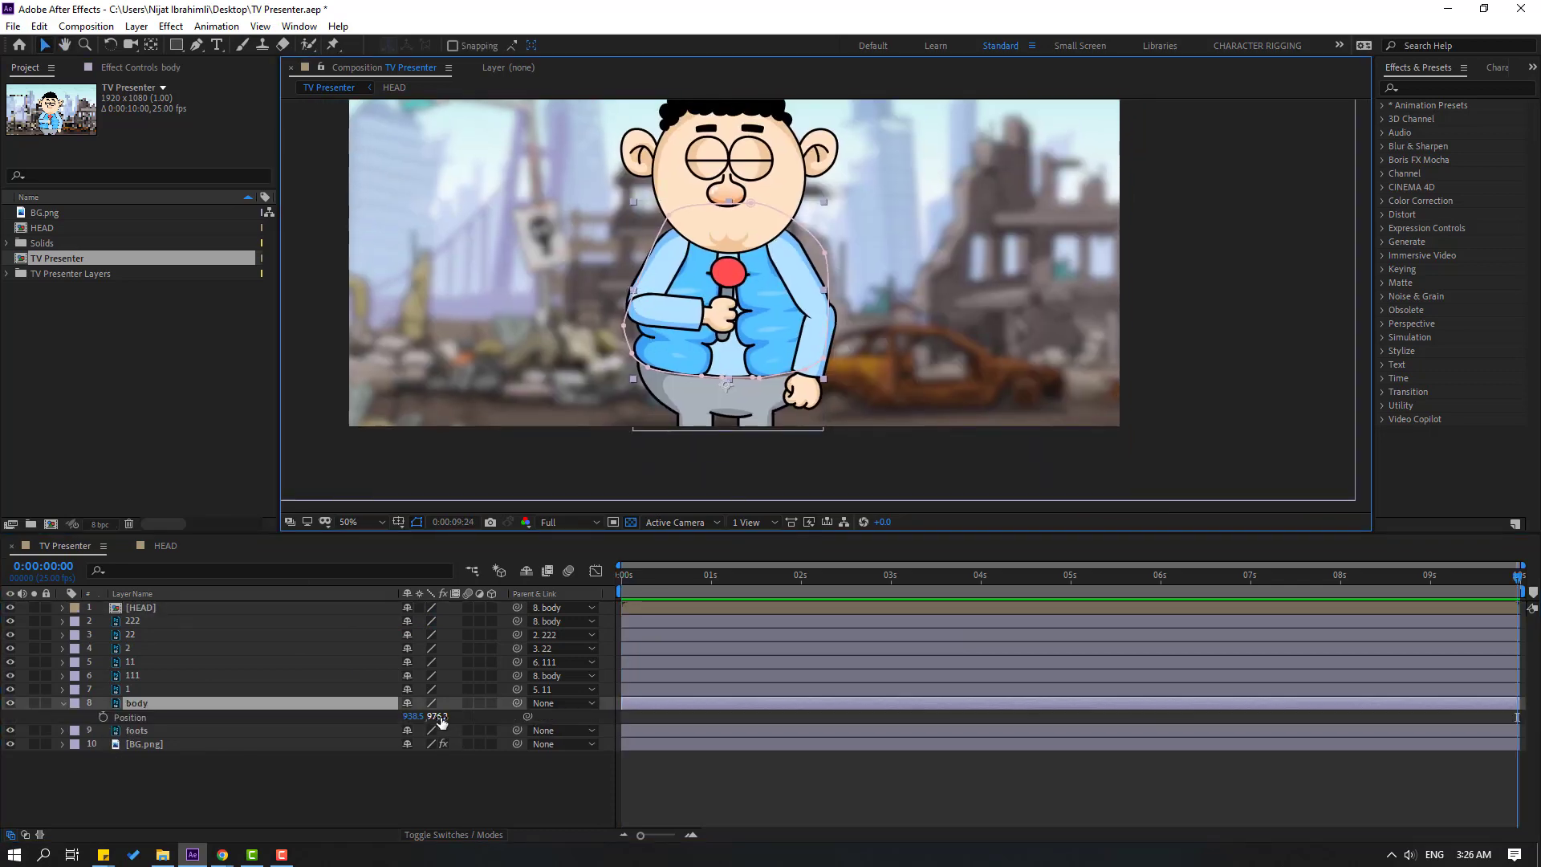
mouse_move(441, 721)
mouse_down()
mouse_move(439, 761)
mouse_move(421, 716)
mouse_up()
key(r)
Scale the foots layer down to 29% and deselect it
click(133, 737)
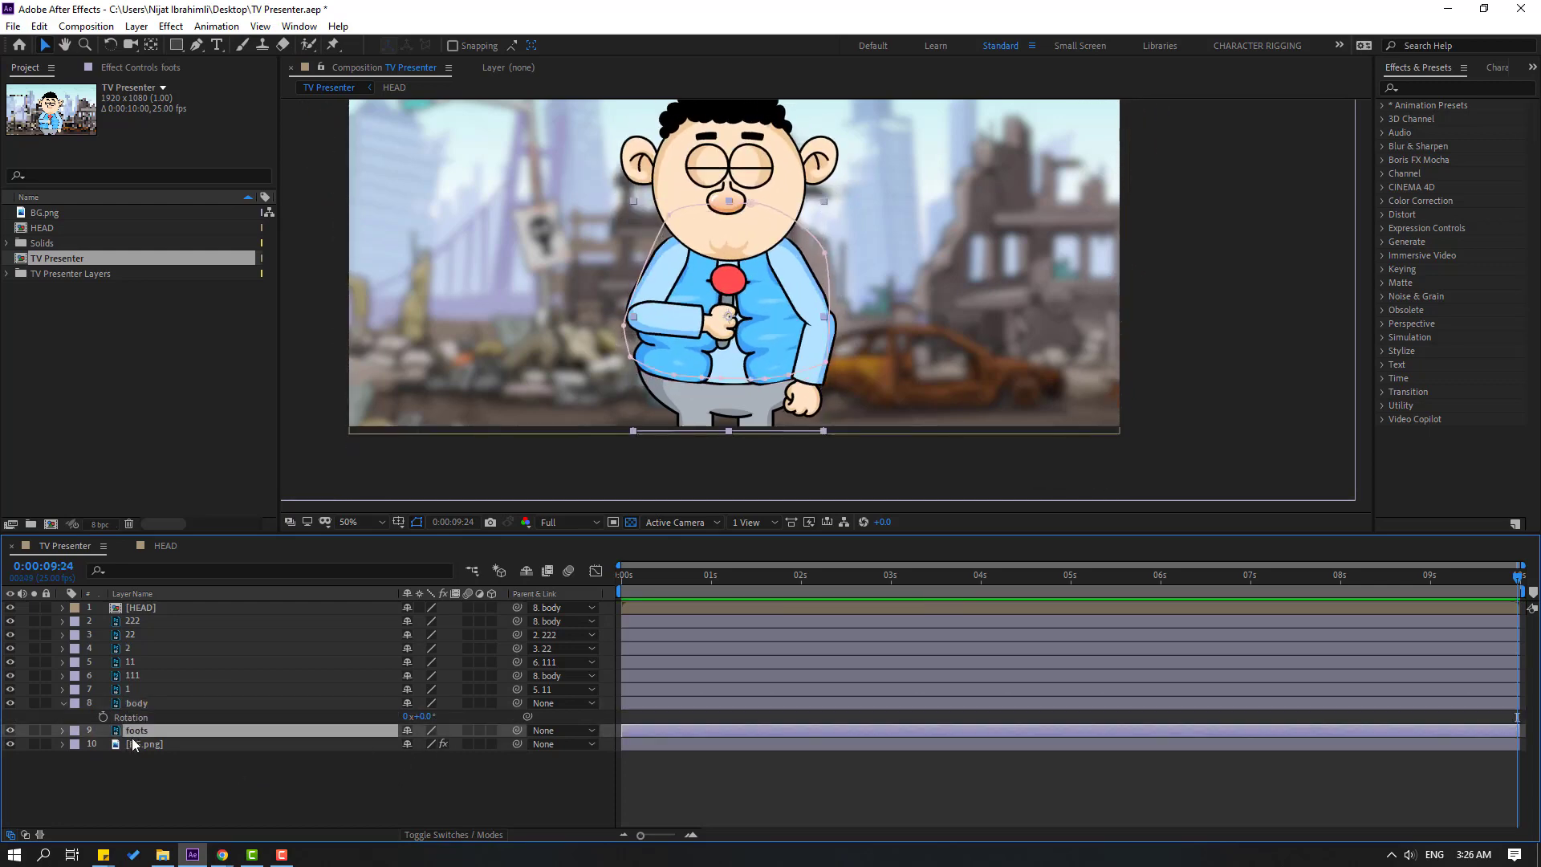
key(s)
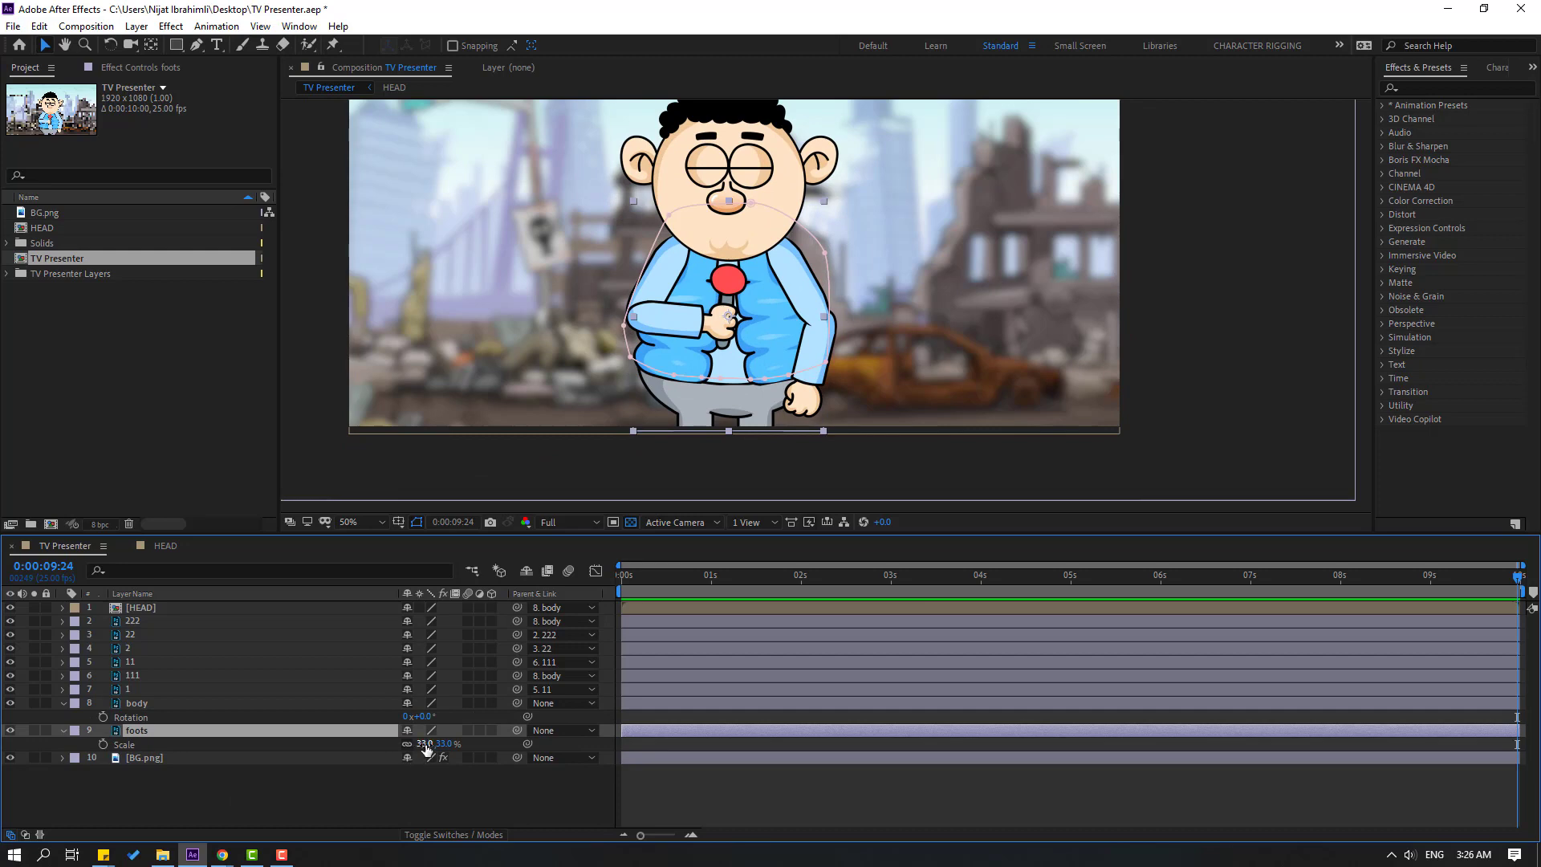
drag(427, 749, 419, 749)
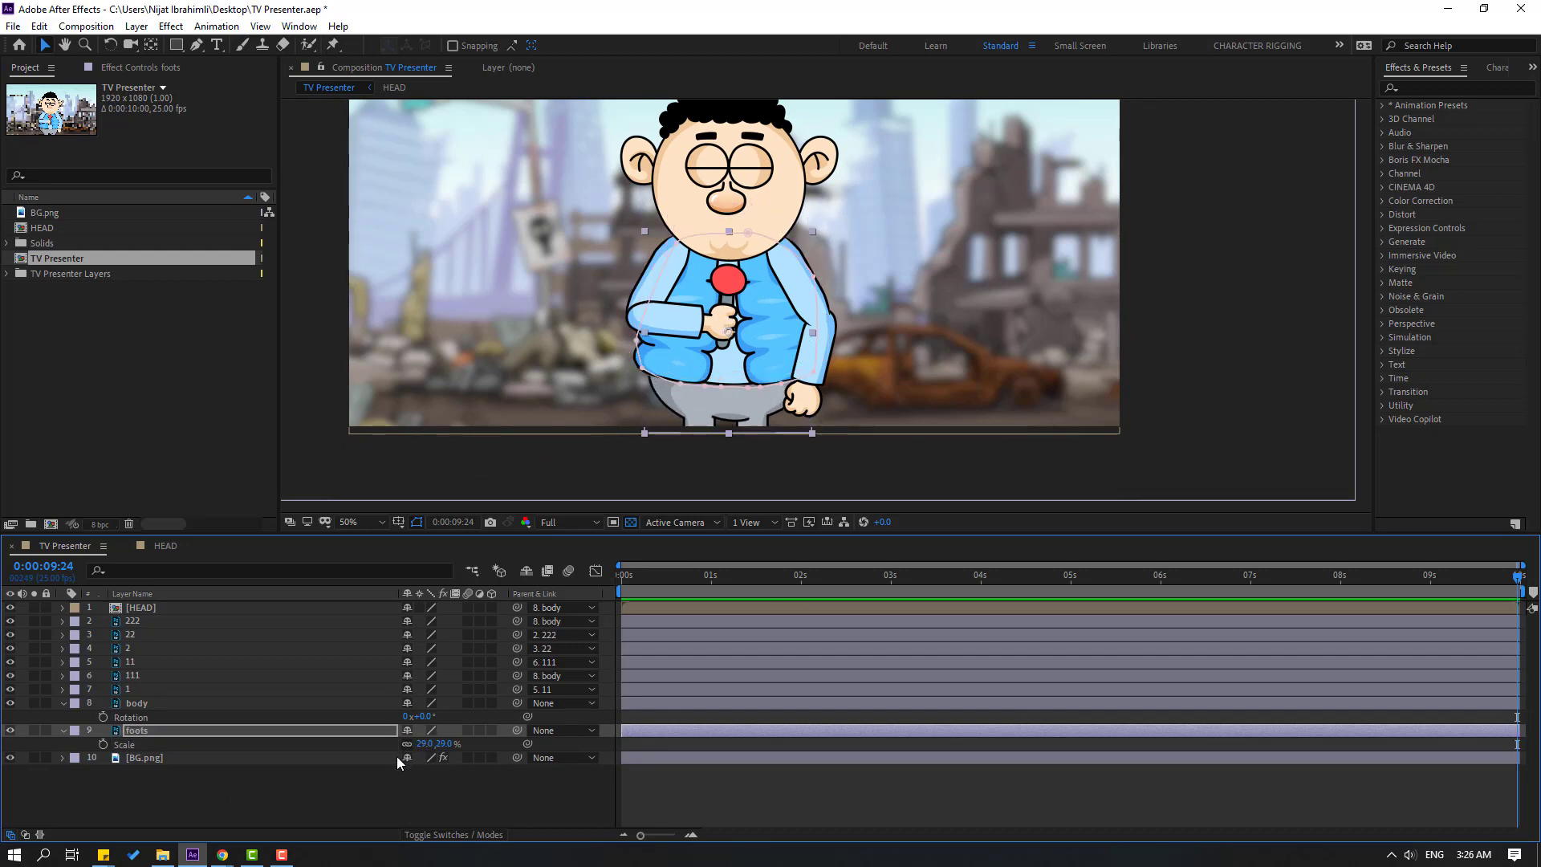
click(387, 801)
Test small rotations of the body layer while inspecting the waist joint up close, undoing each one
drag(427, 720, 422, 719)
key(ctrl+z)
scroll(755, 413, up, 1)
drag(754, 449, 791, 424)
scroll(830, 195, up, 1)
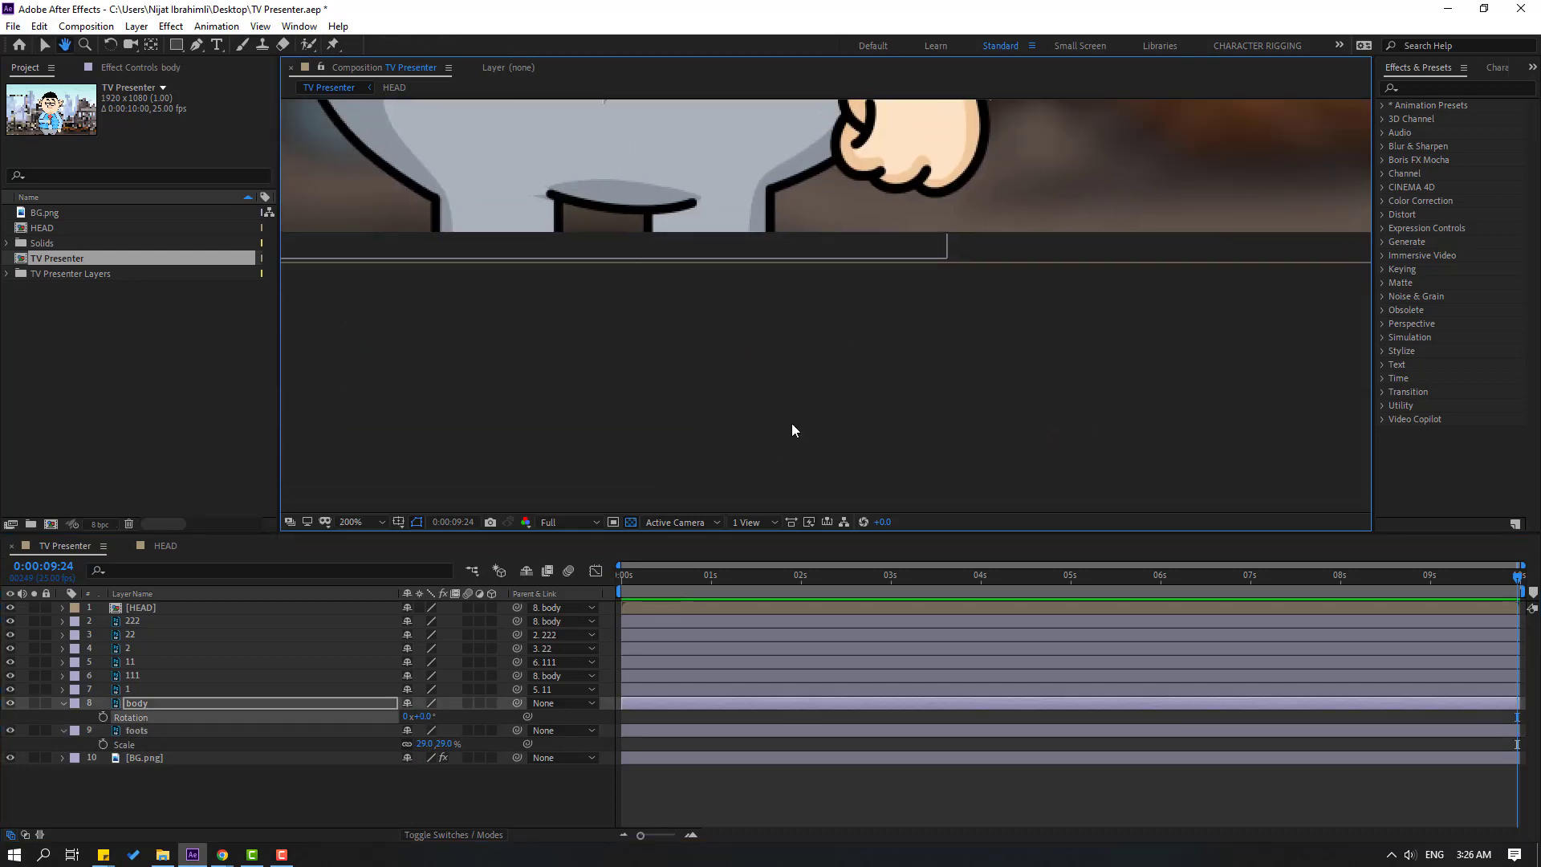
drag(705, 299, 819, 271)
drag(712, 187, 713, 207)
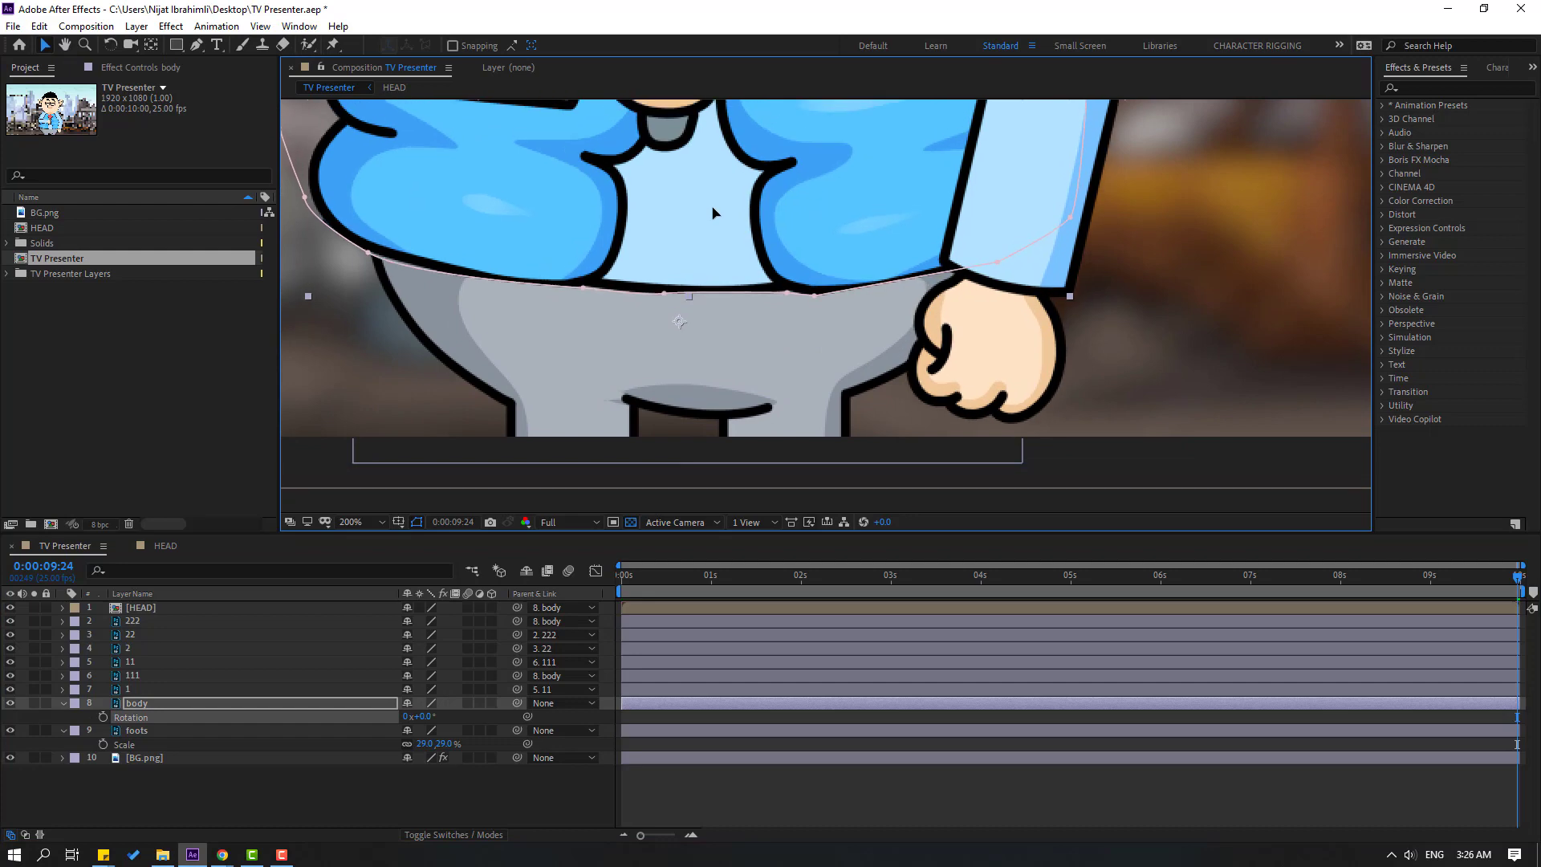
scroll(713, 213, up, 1)
drag(422, 716, 425, 716)
key(ctrl+z)
scroll(826, 305, down, 1)
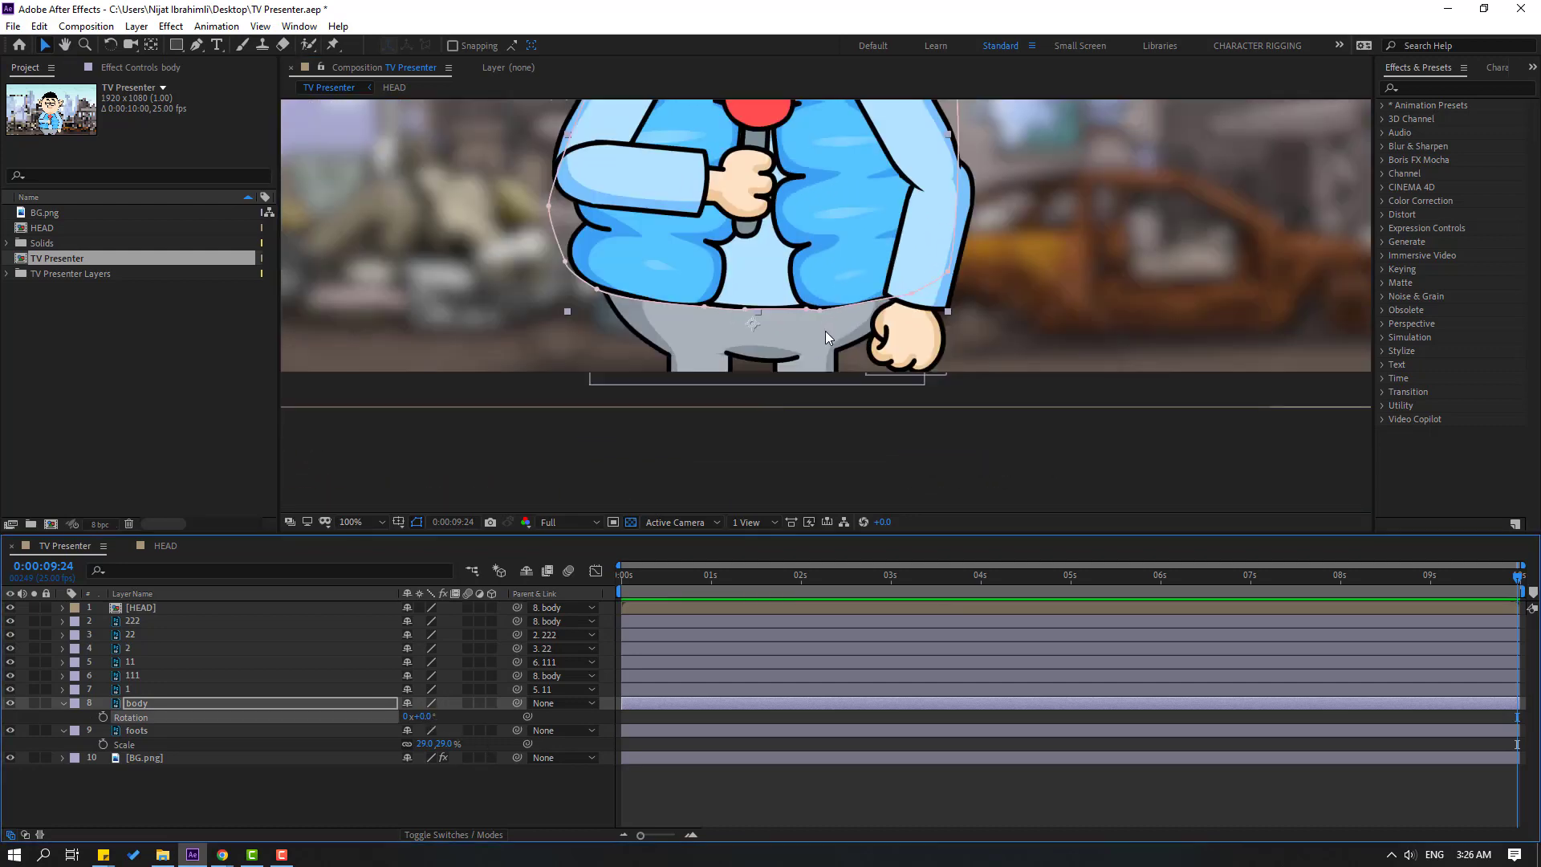
Collapse the body and foots properties, fit the composition in the viewer, and open the HEAD precomp
click(63, 703)
click(63, 719)
click(121, 783)
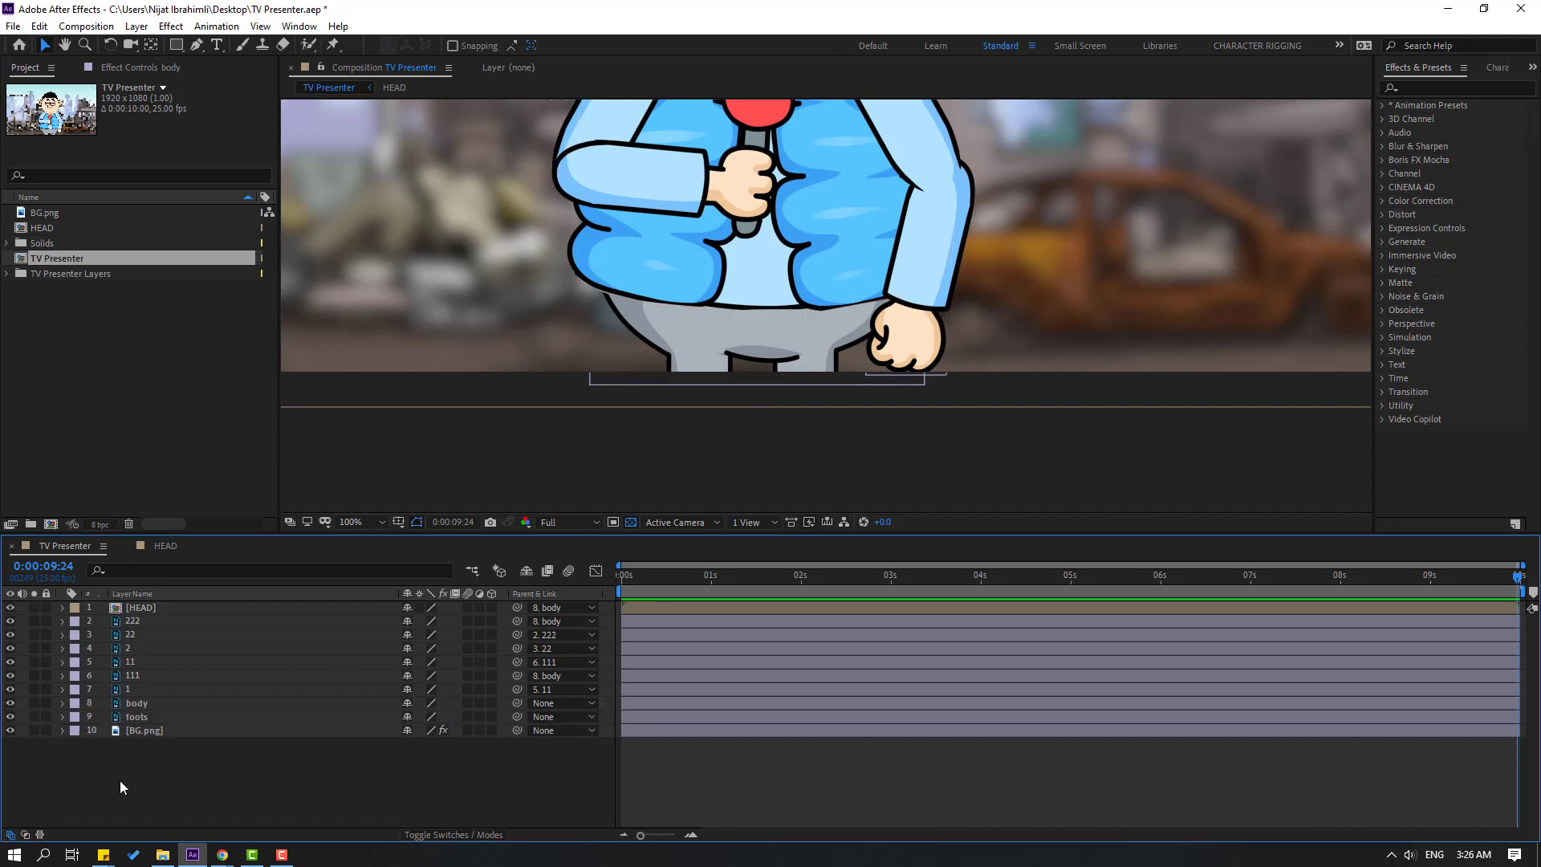
click(374, 522)
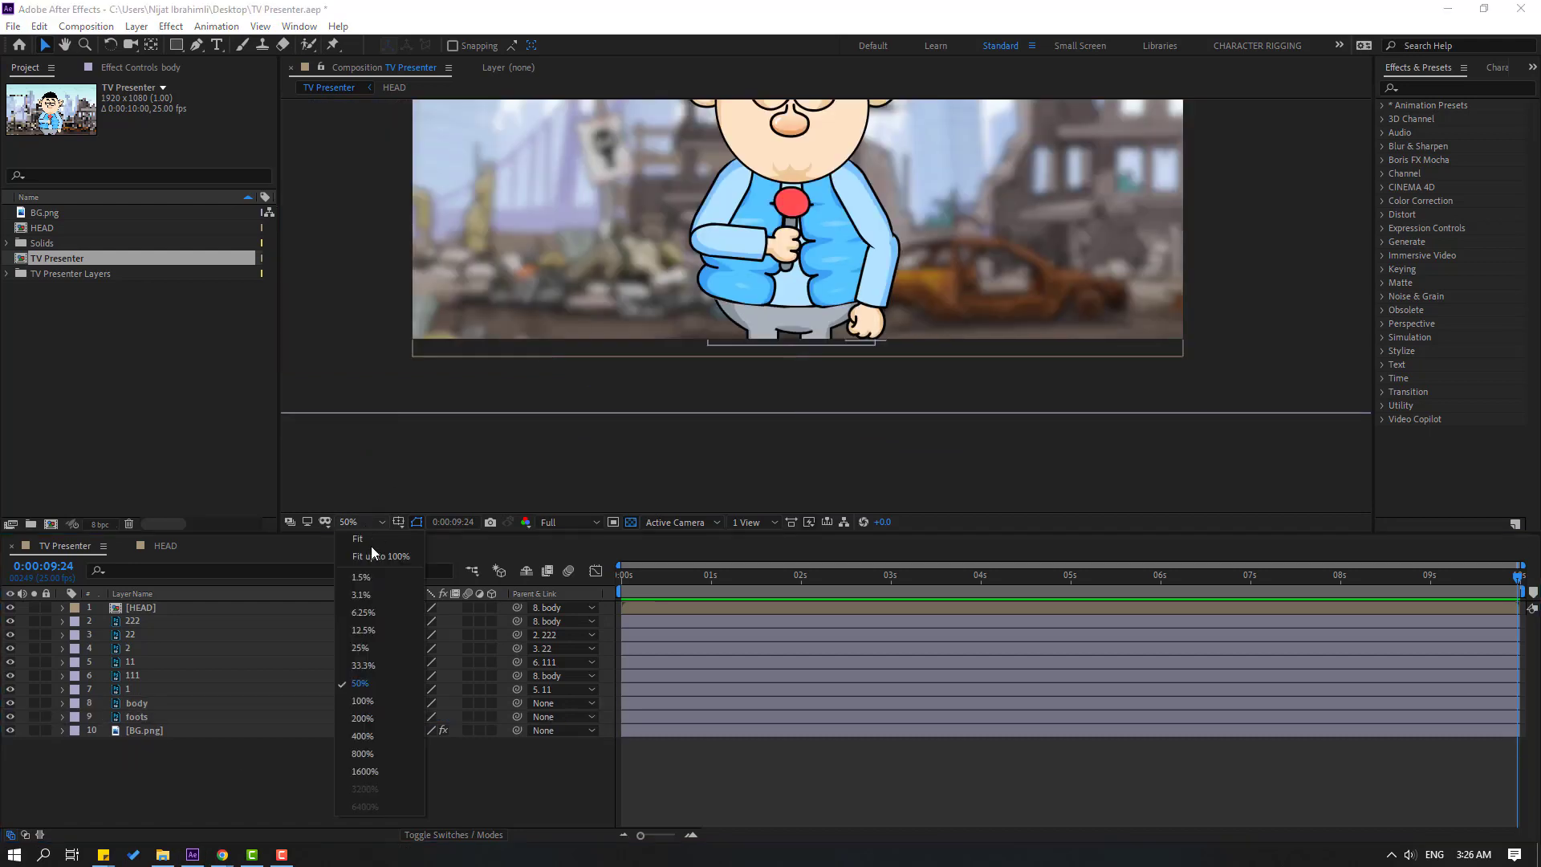
click(368, 562)
double_click(143, 608)
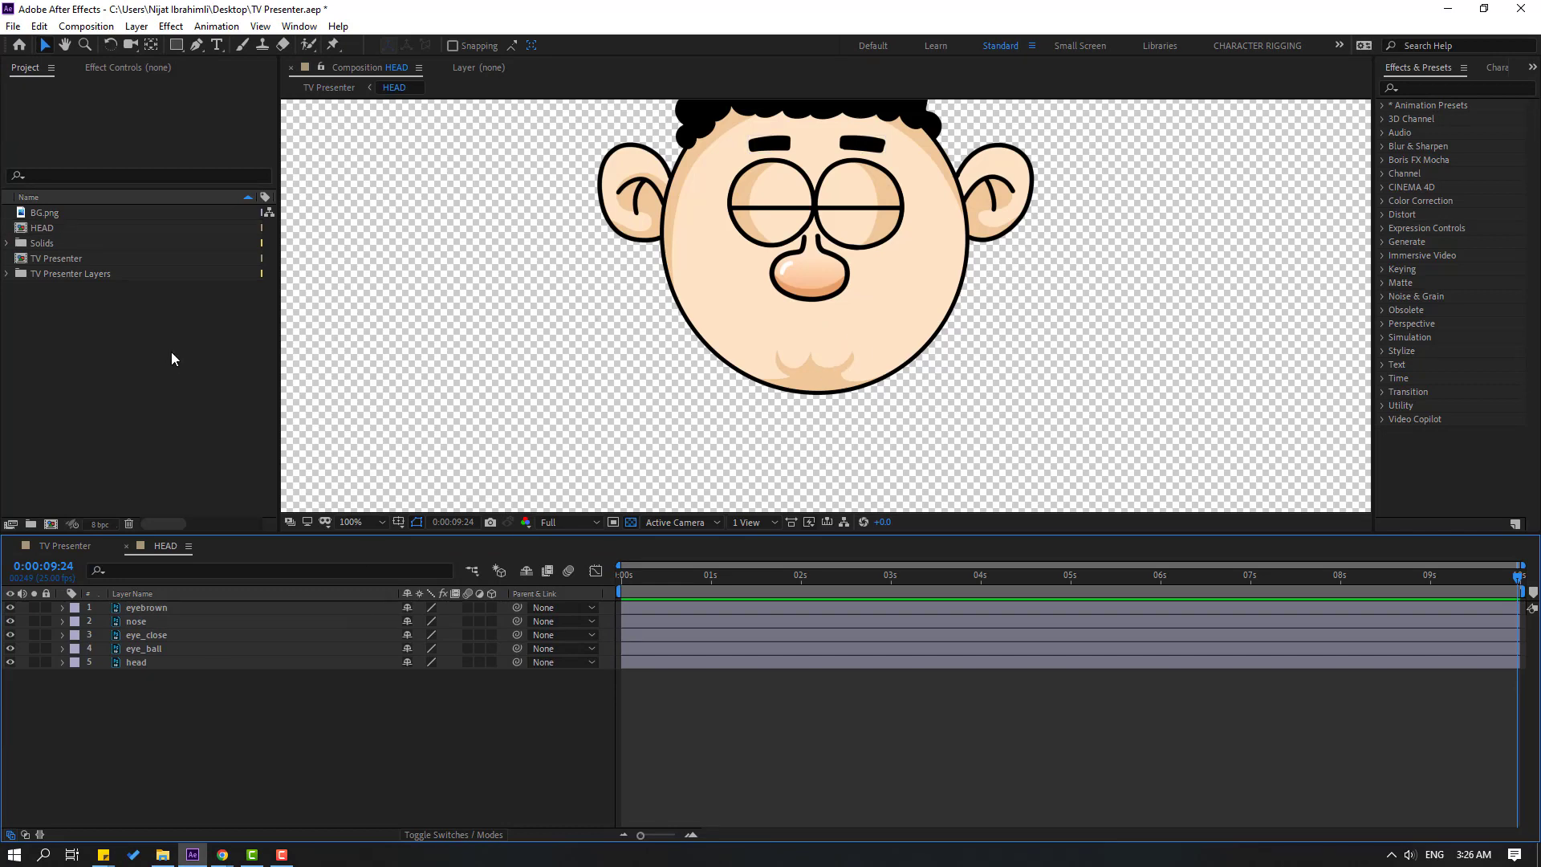
Import Lipsync01.mov from the Lipsync folder into the project as footage
right_click(95, 322)
mouse_move(127, 408)
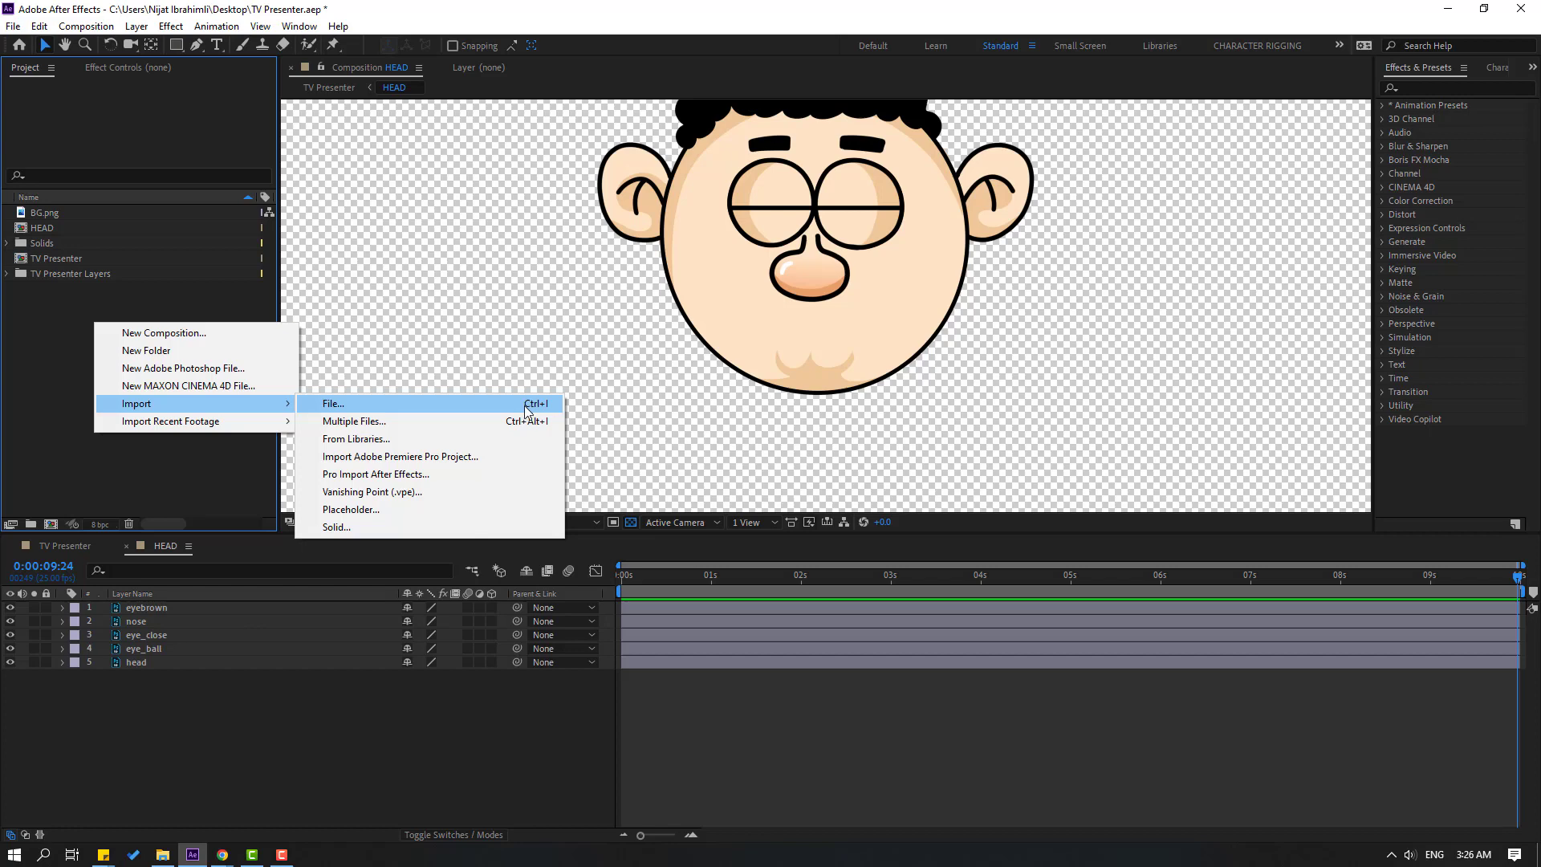
click(525, 407)
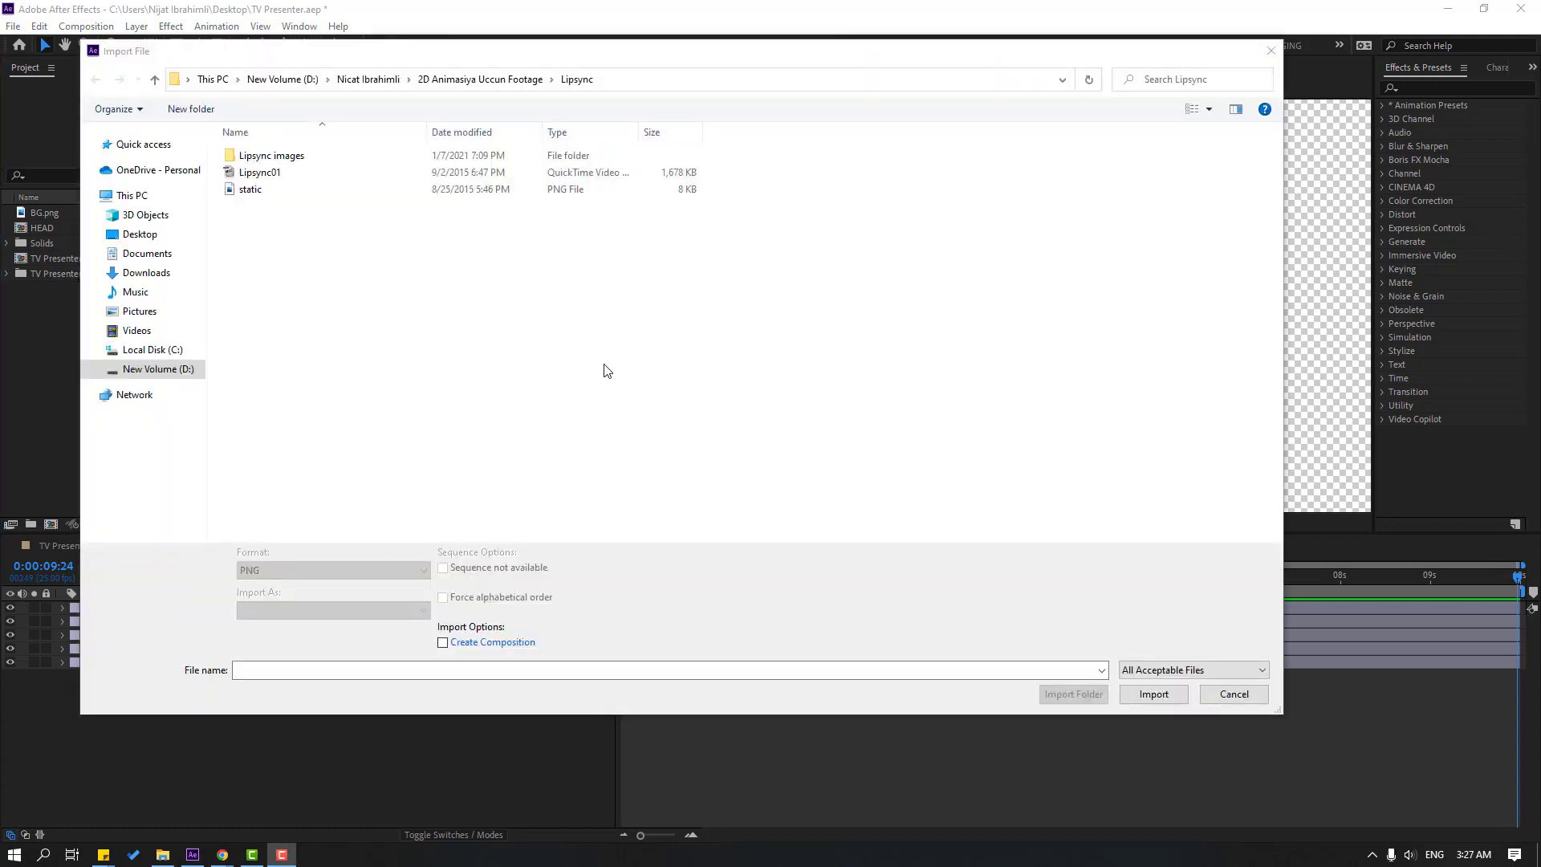
click(261, 173)
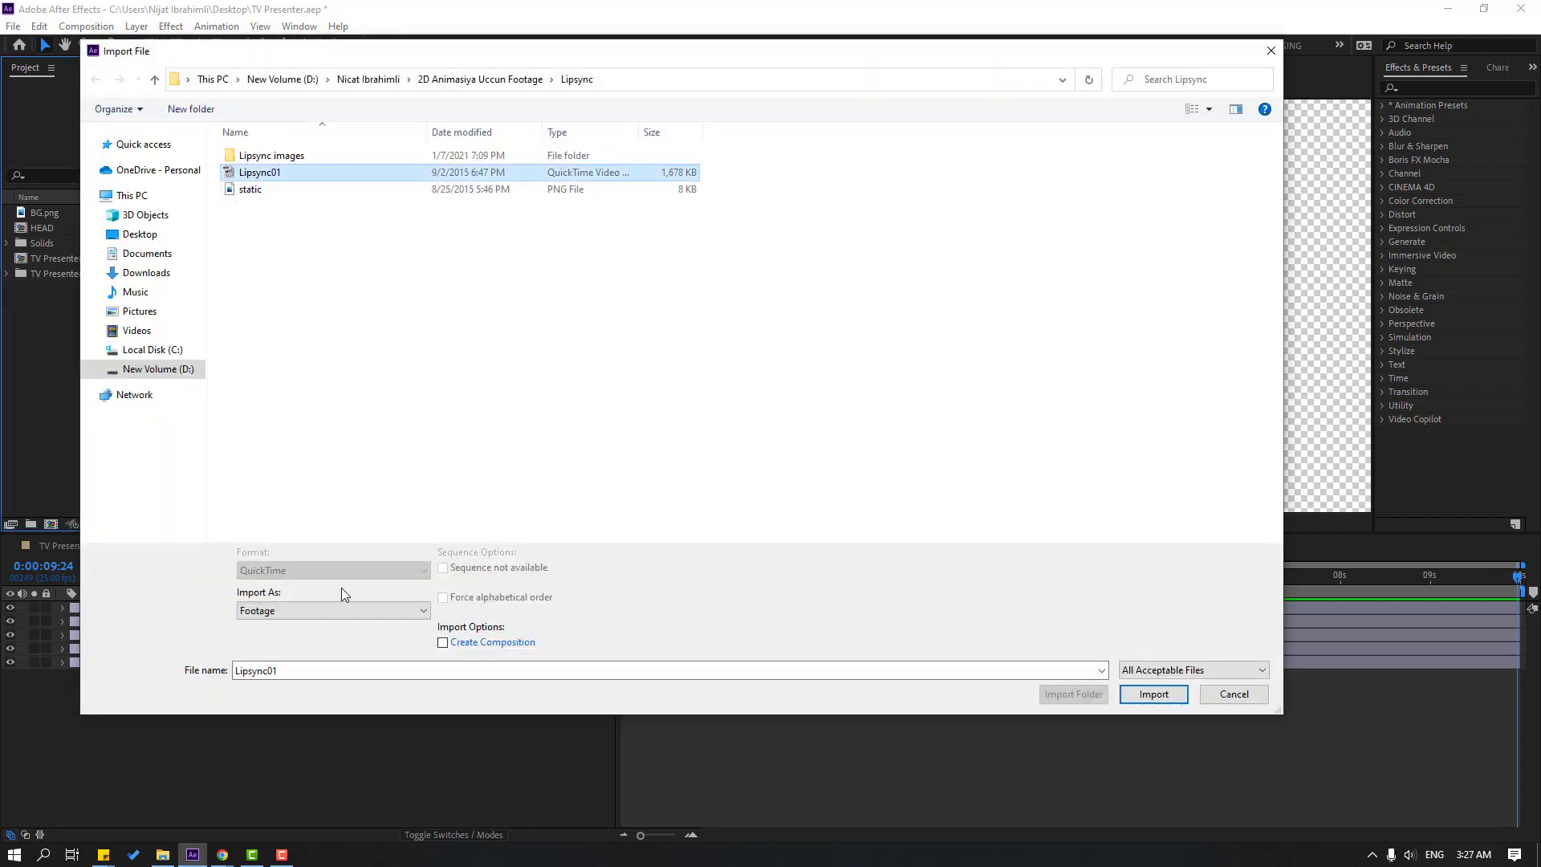
click(1158, 695)
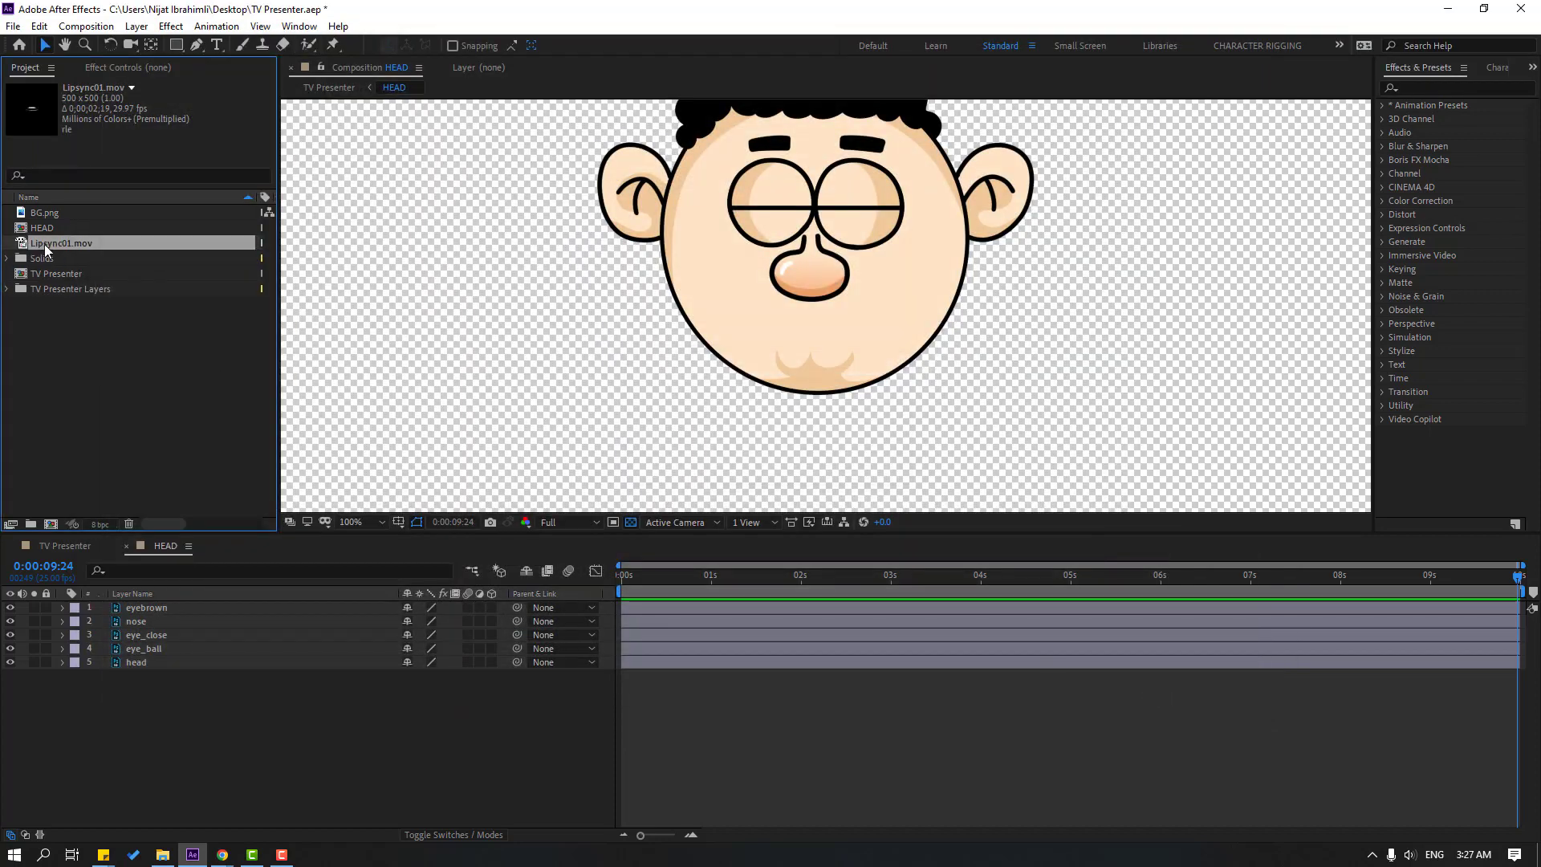
Add Lipsync01.mov as the top layer of the HEAD composition and set the playhead to the first frame
drag(45, 244, 159, 610)
scroll(820, 344, down, 2)
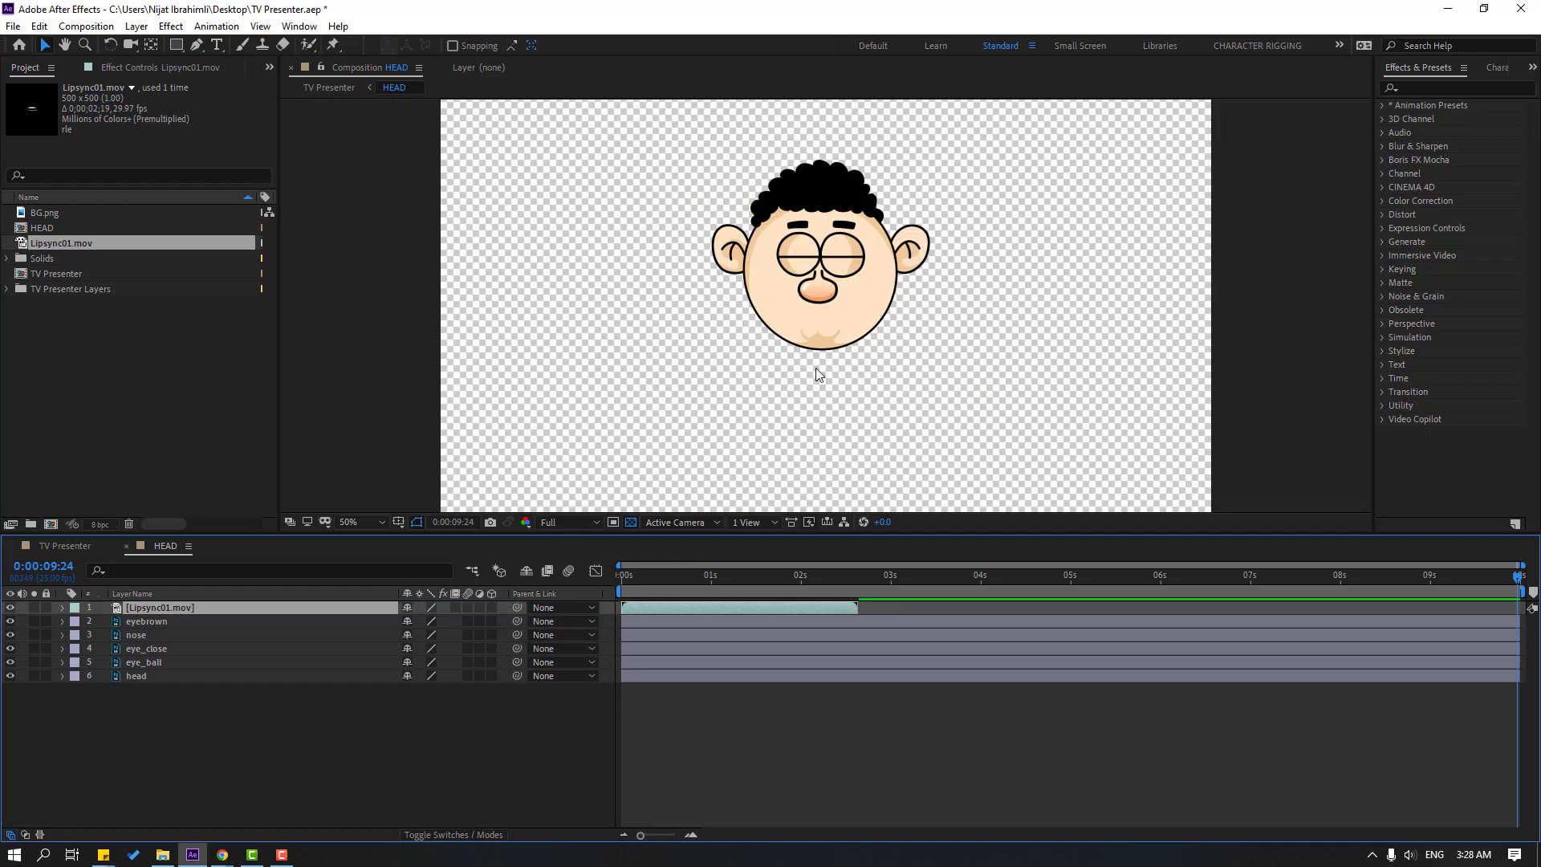
scroll(819, 368, down, 3)
scroll(818, 367, up, 3)
drag(631, 575, 623, 574)
scroll(863, 299, up, 2)
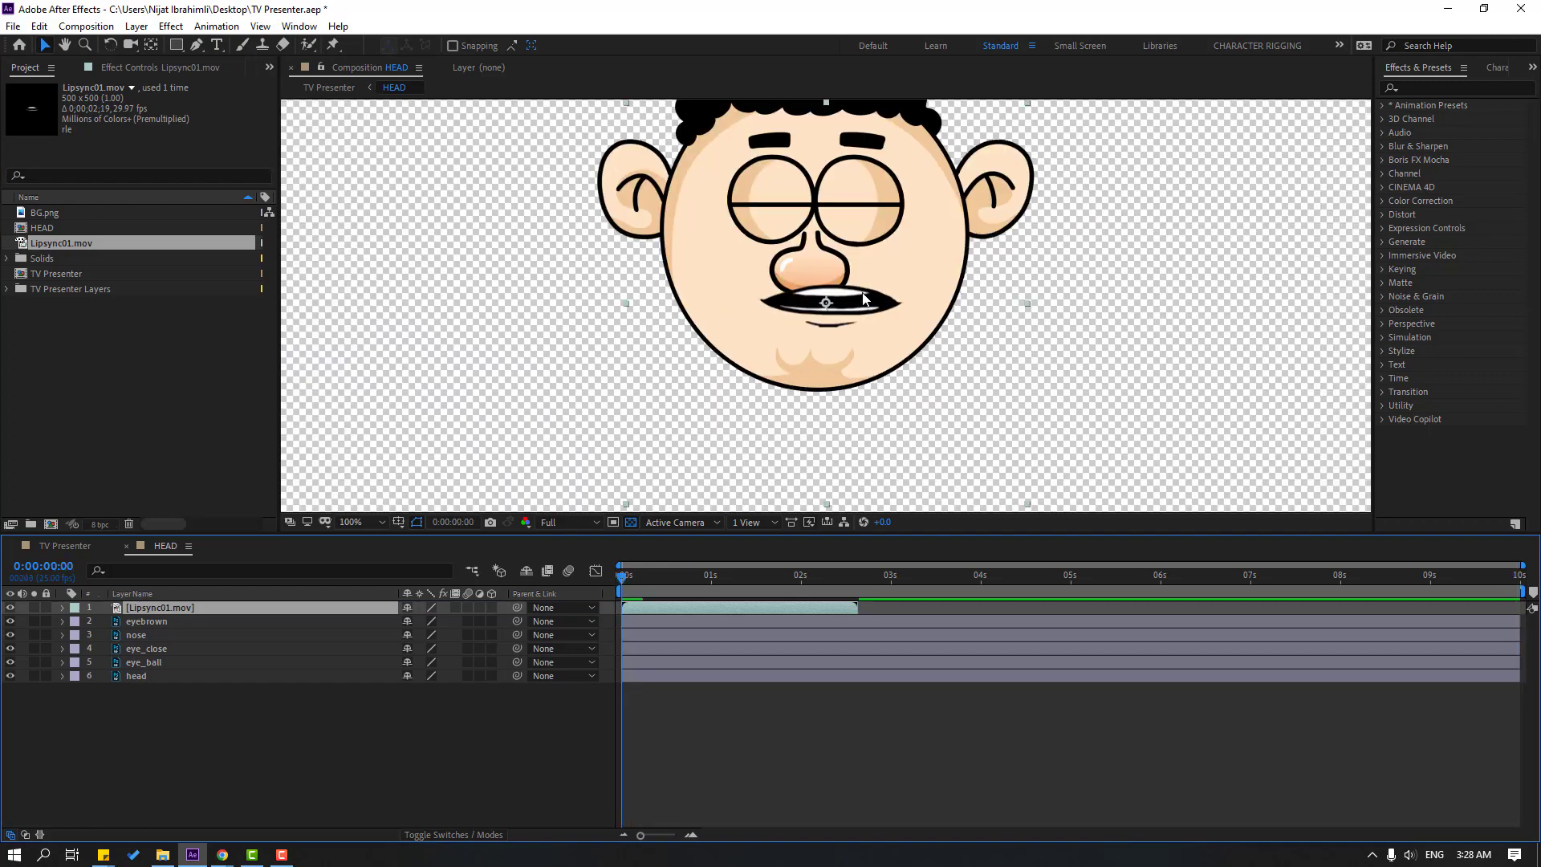
Position the Lipsync01 mouth below the nose, scale it down to 42%, and check it at a few frames
drag(863, 298, 850, 320)
key(s)
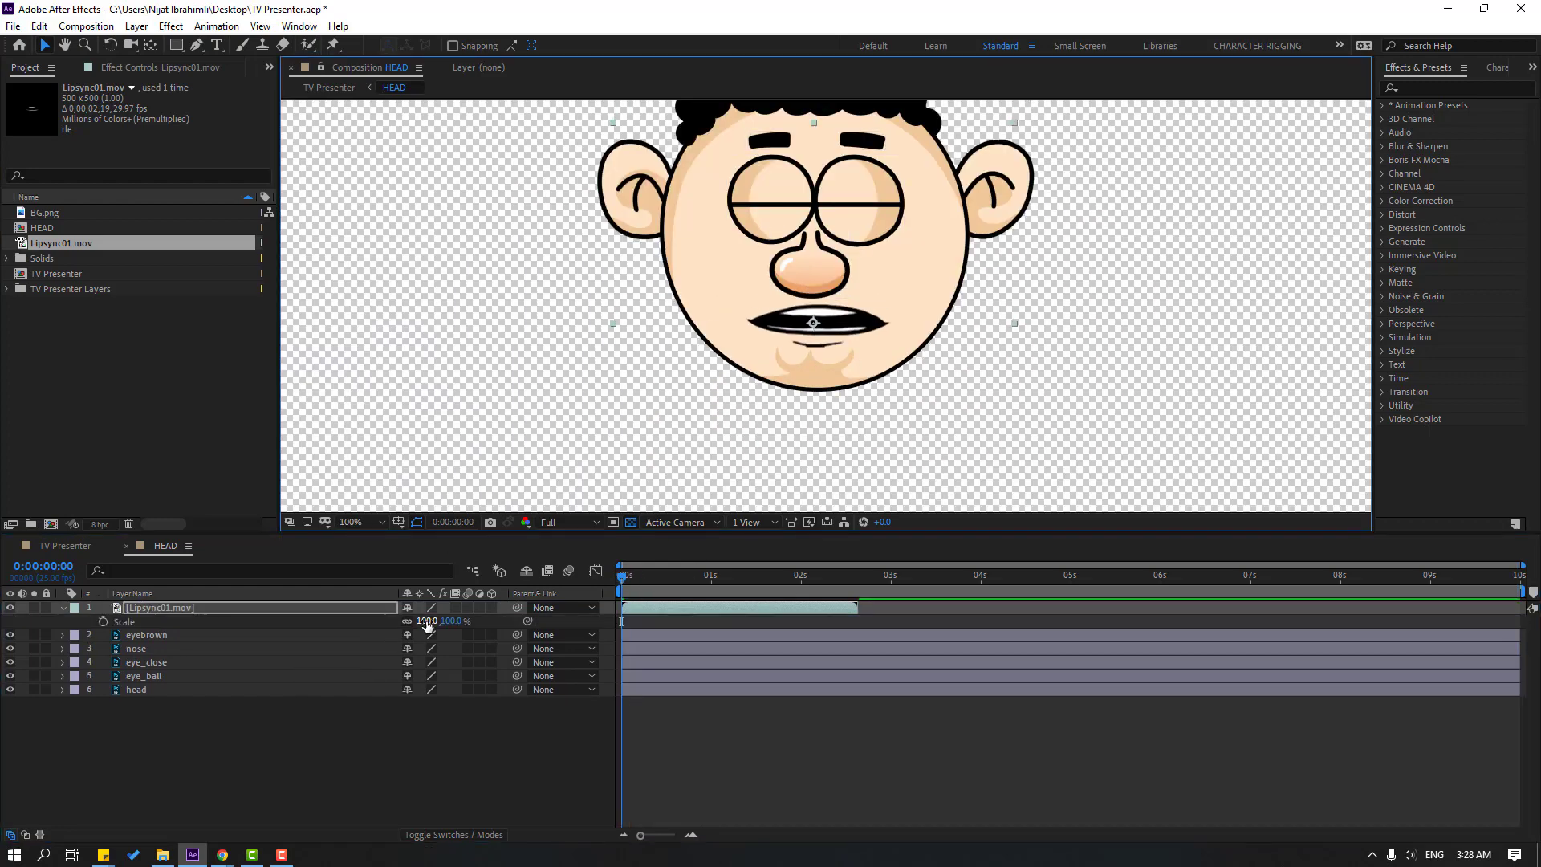
drag(427, 624, 378, 619)
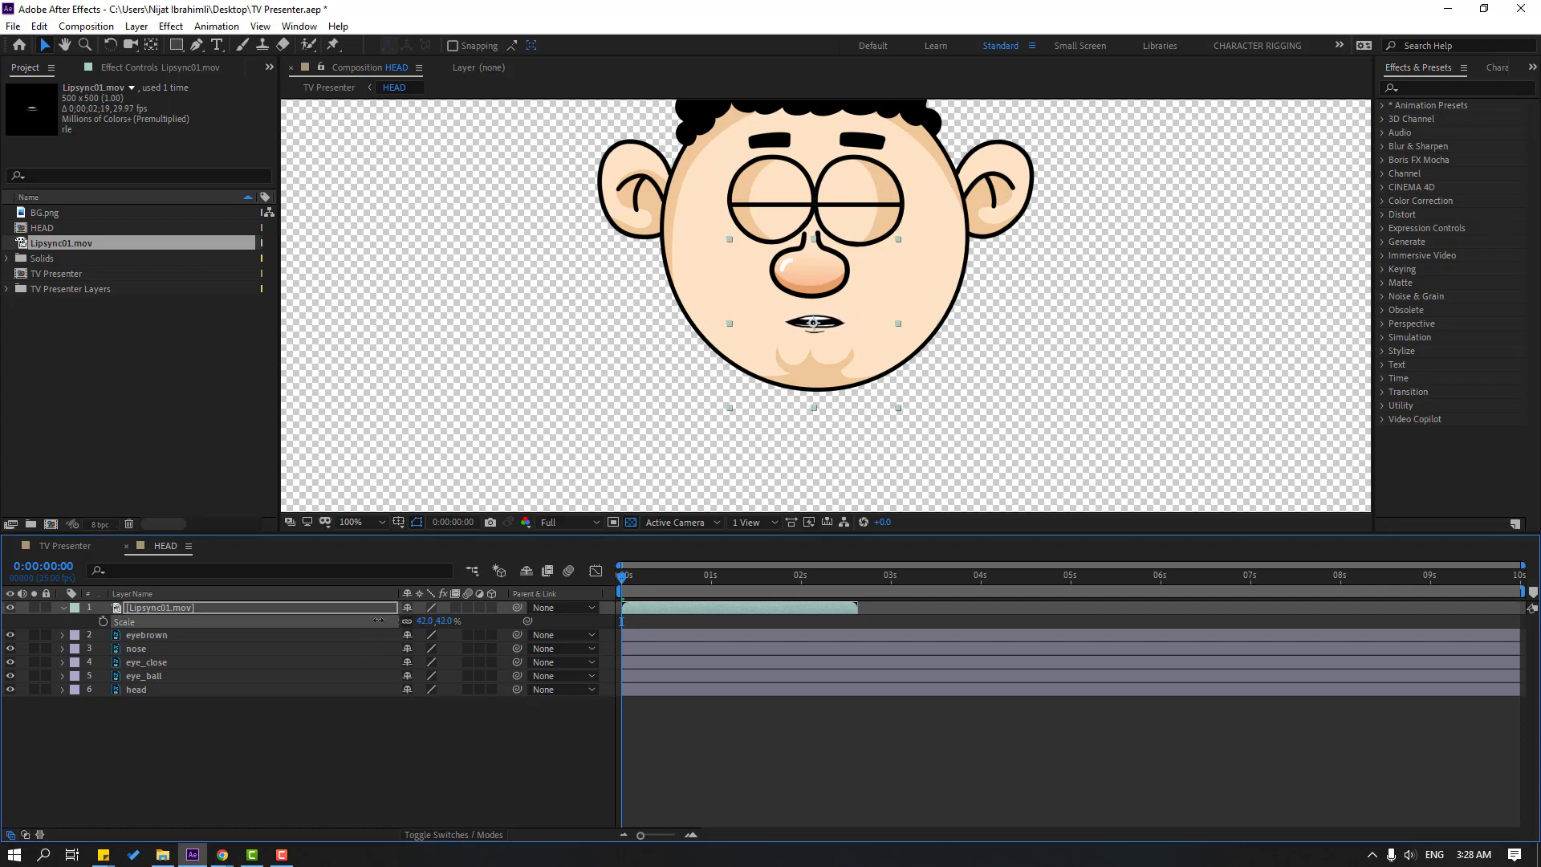
mouse_move(639, 580)
mouse_down()
mouse_move(676, 578)
mouse_move(662, 578)
mouse_up()
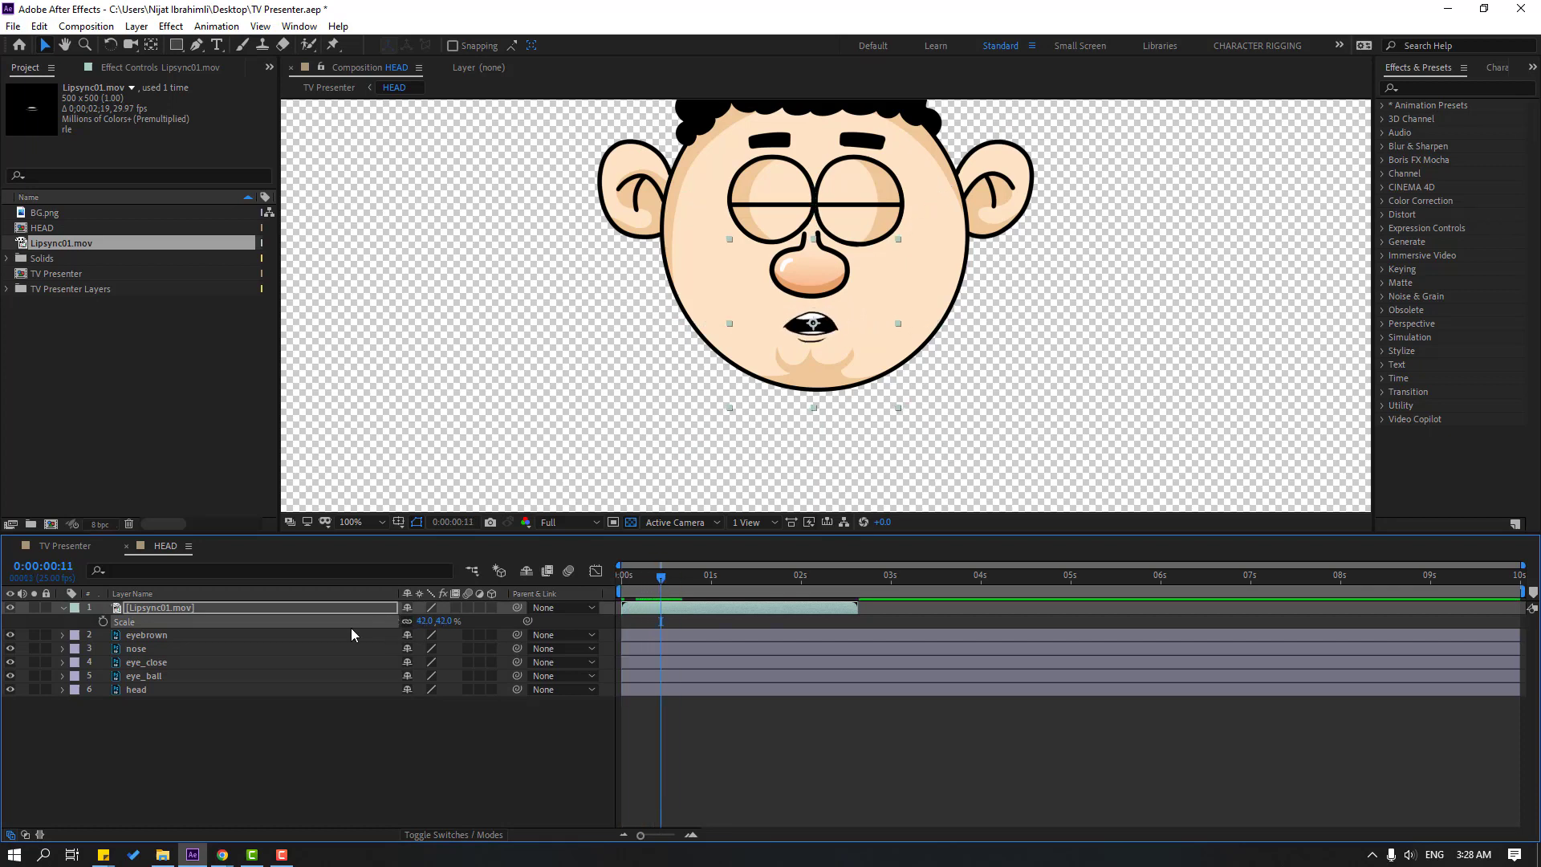
click(63, 608)
Time-stretch the Lipsync01.mov layer with a stretch factor of 150 and preview the mouth animation
right_click(154, 608)
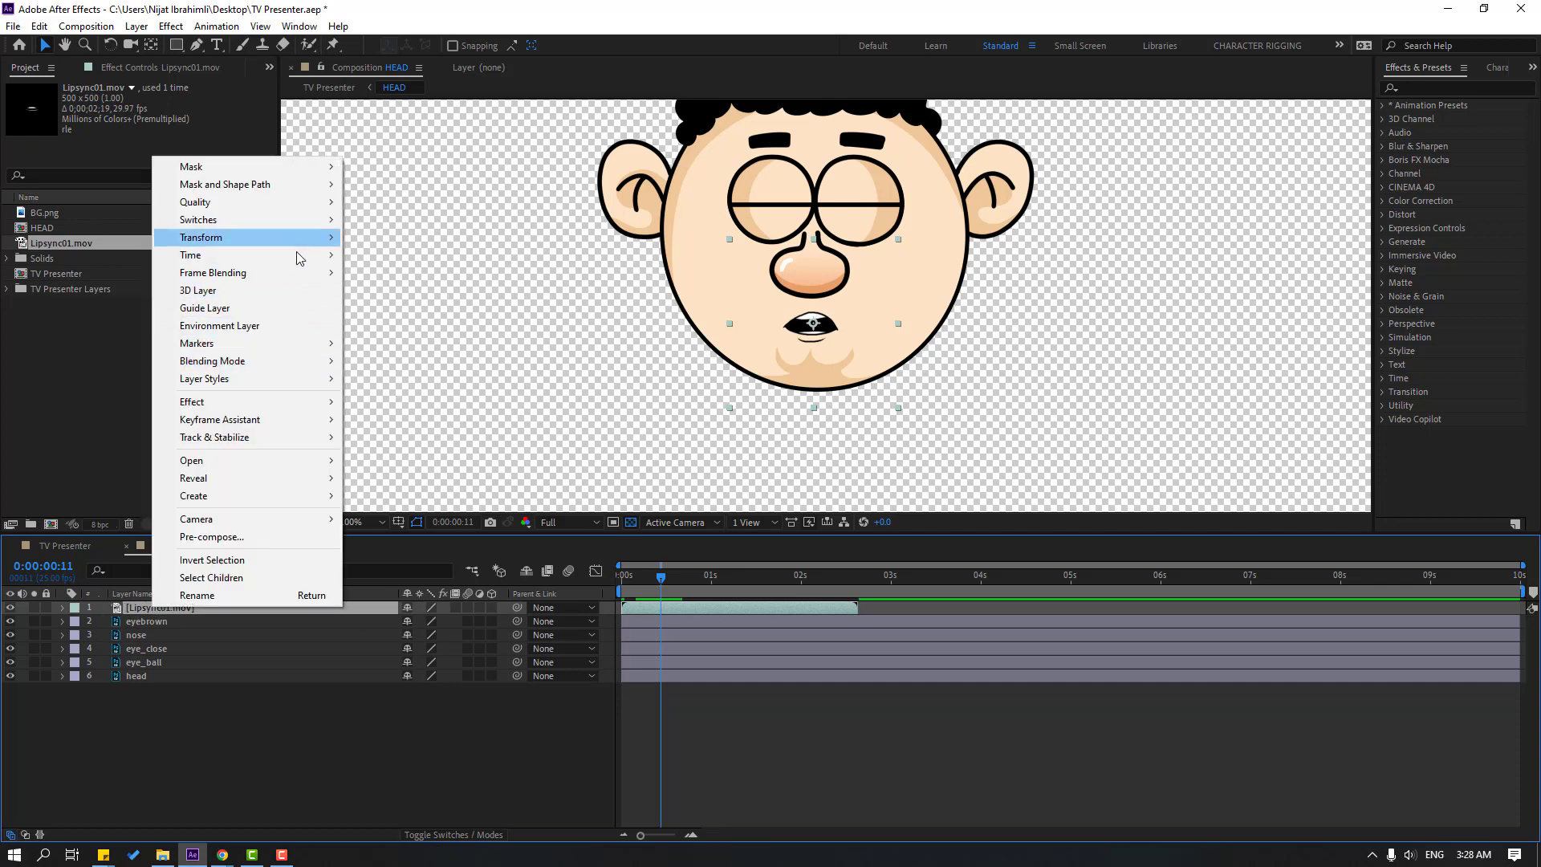
mouse_move(297, 257)
click(398, 291)
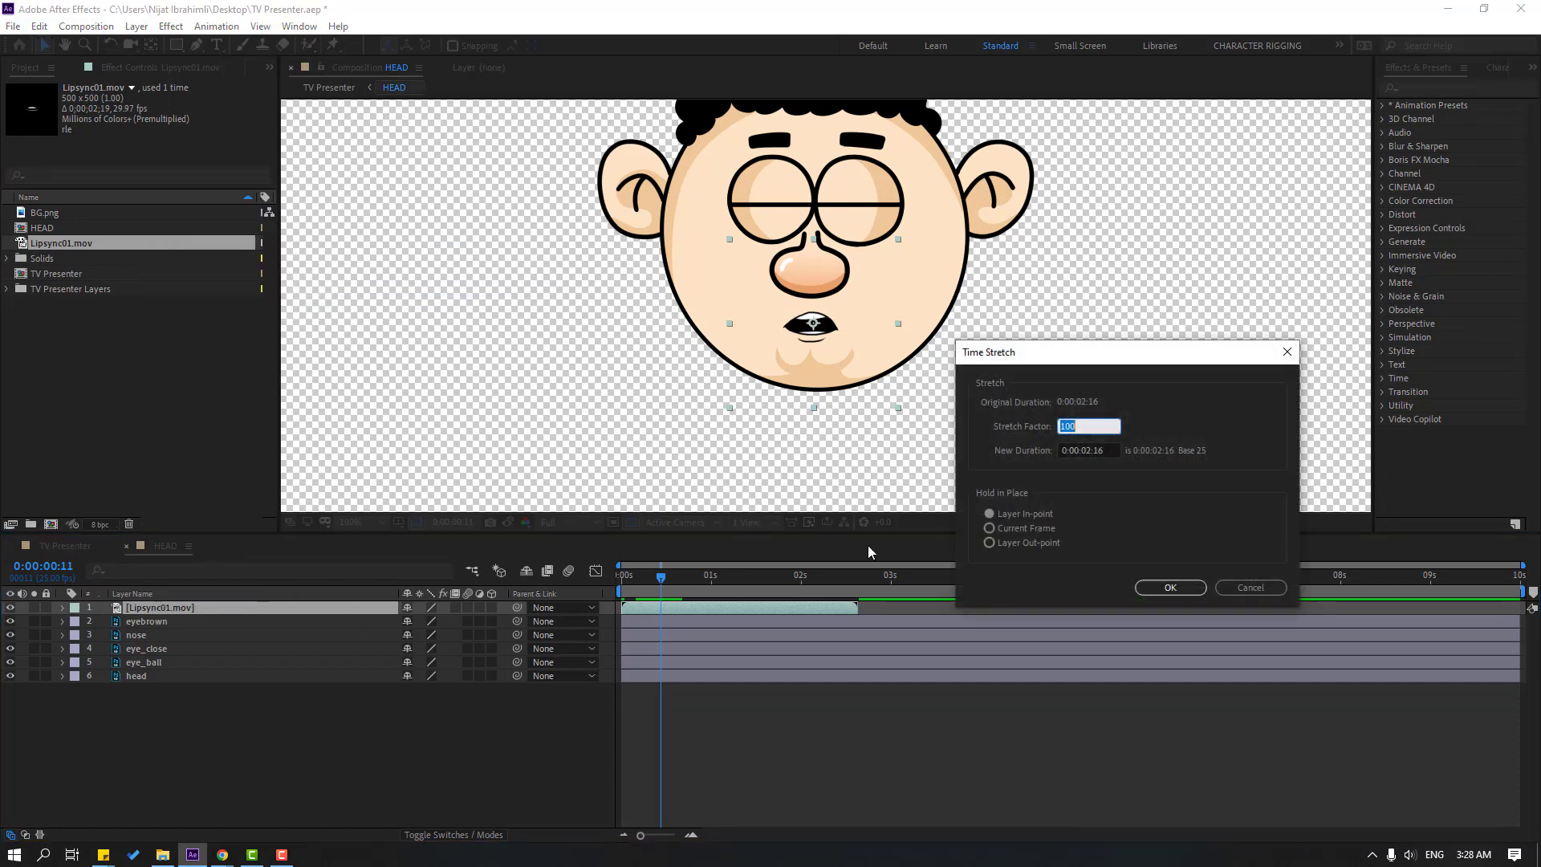
text(150)
click(1169, 591)
key(space)
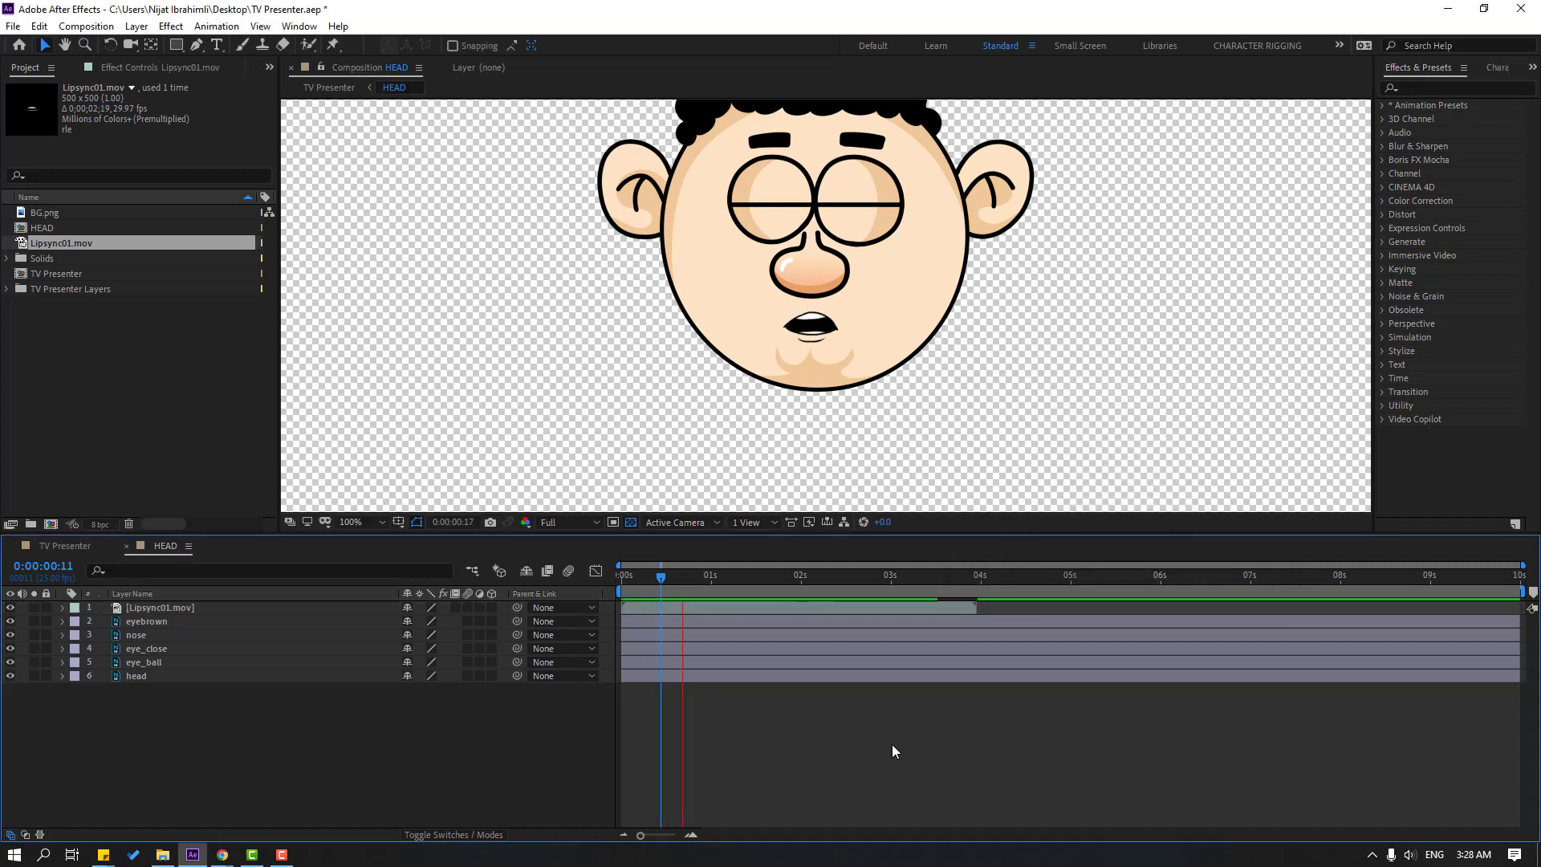
key(space)
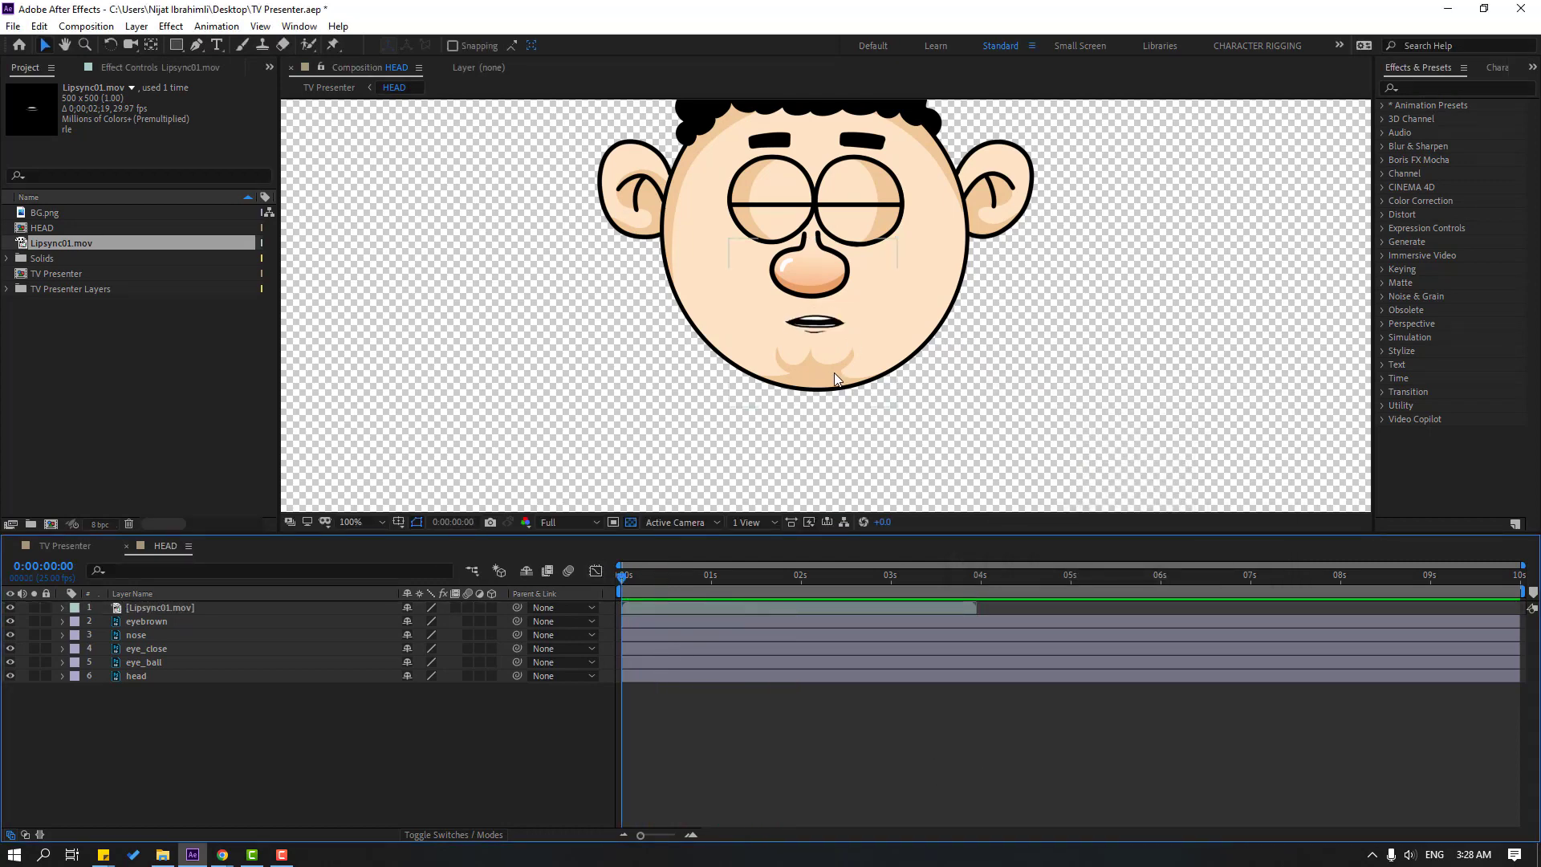
Split the eye_close layer at 0:00:00:02 and delete the part after the split
click(154, 650)
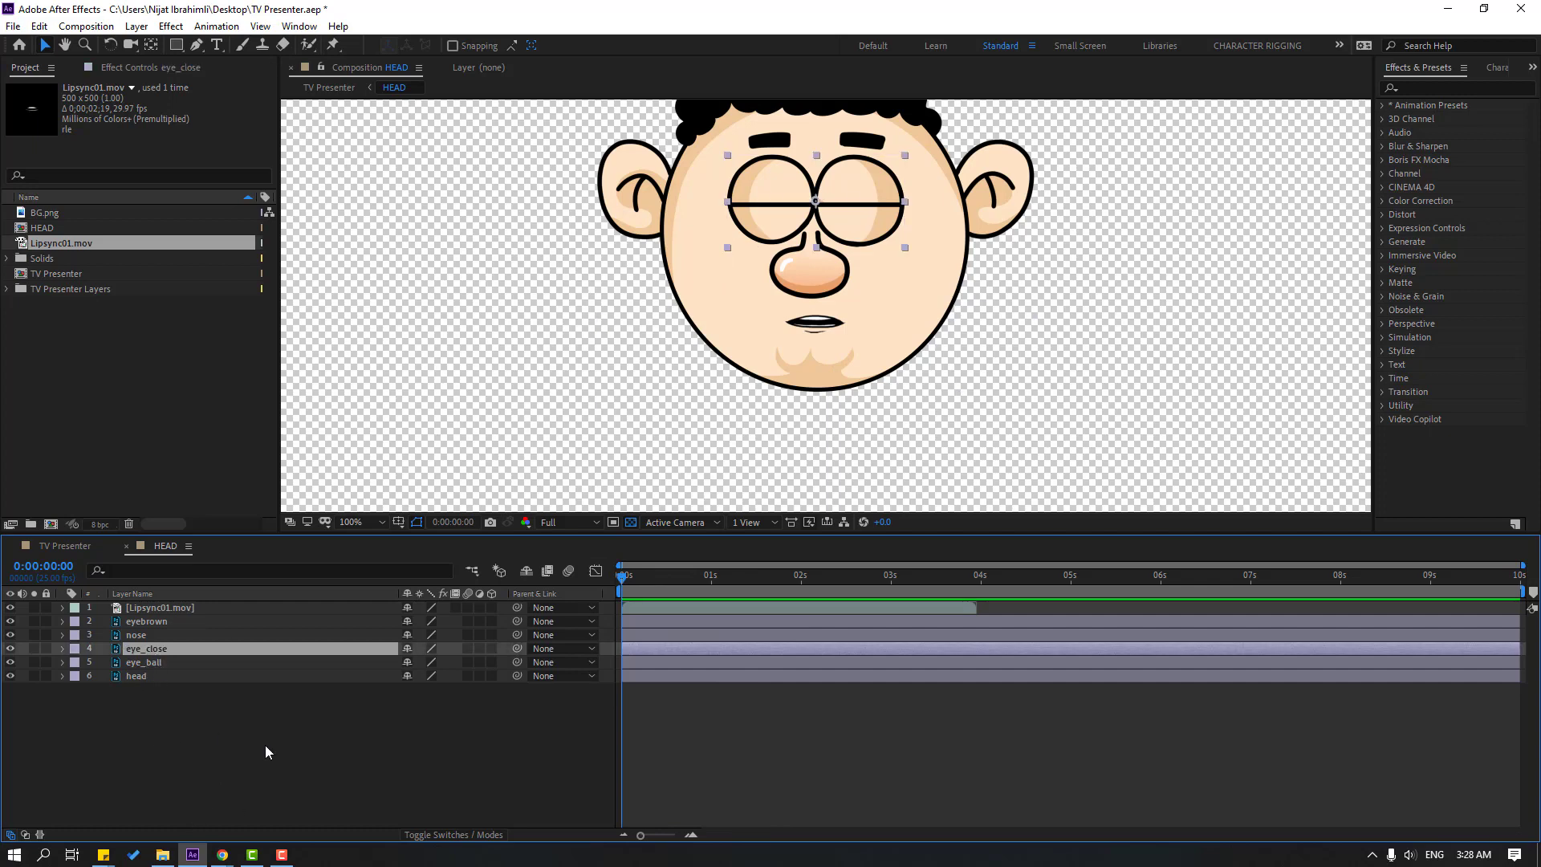
key(space)
click(39, 25)
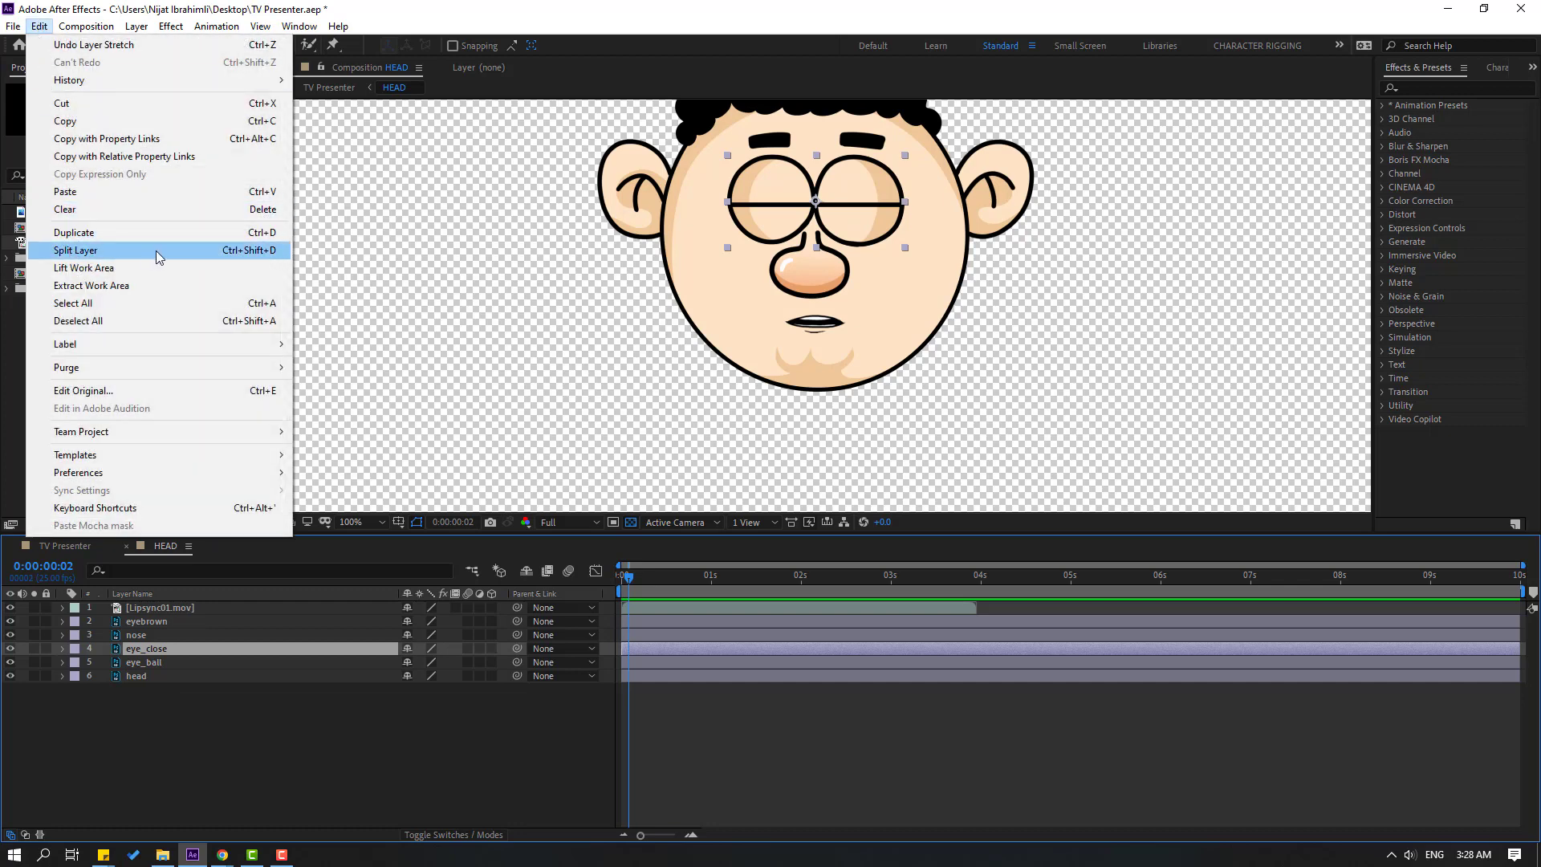
click(263, 251)
key(Delete)
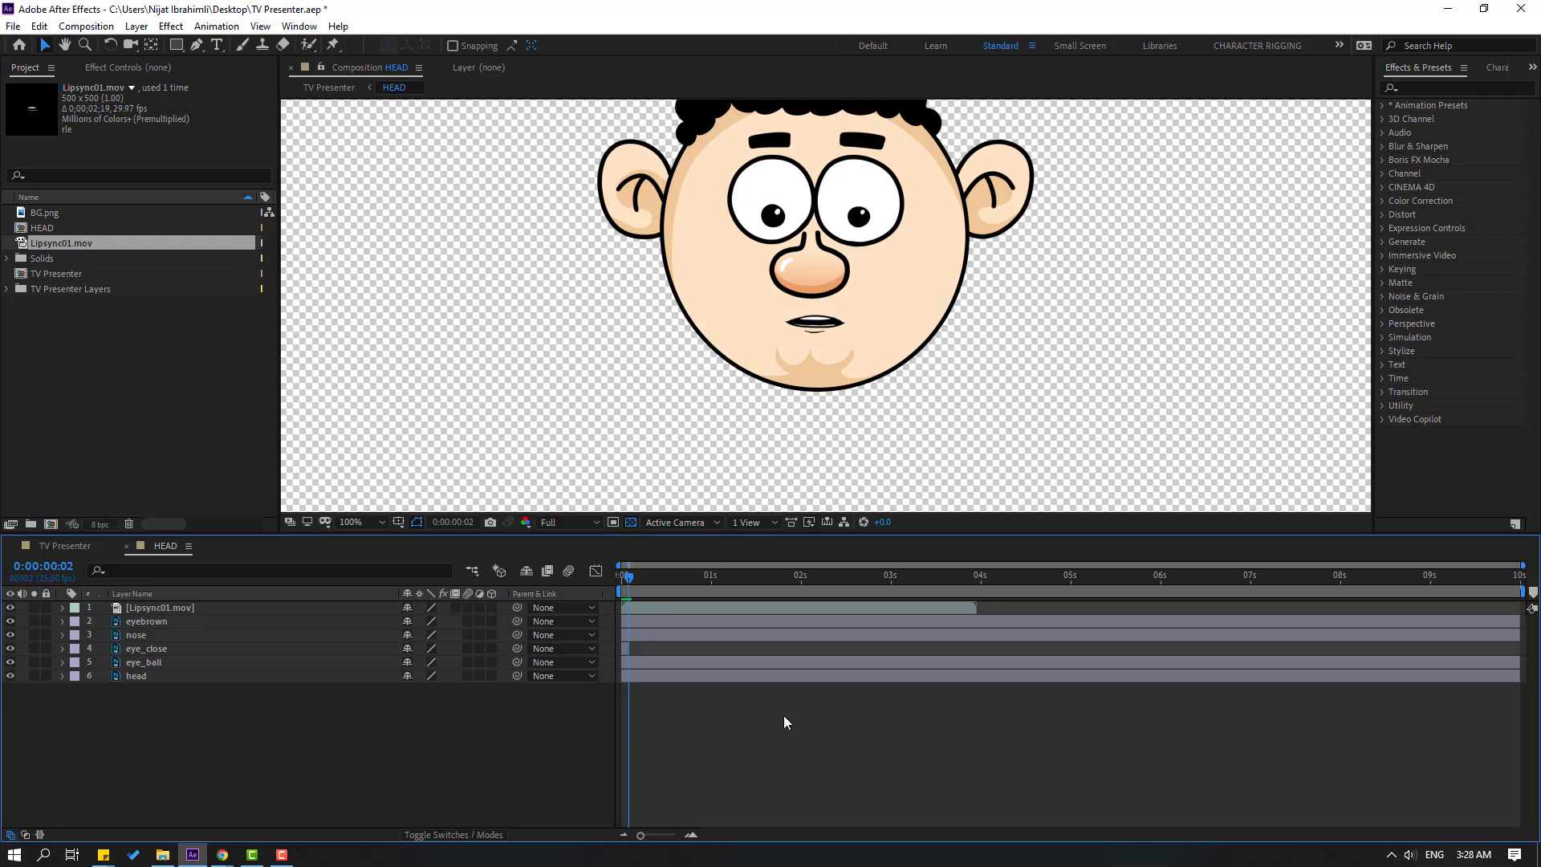
Shift the short eye_close clip slightly later and add five duplicates of it, spaced roughly 1.5 seconds apart up to about 8 seconds
key(equal)
click(633, 650)
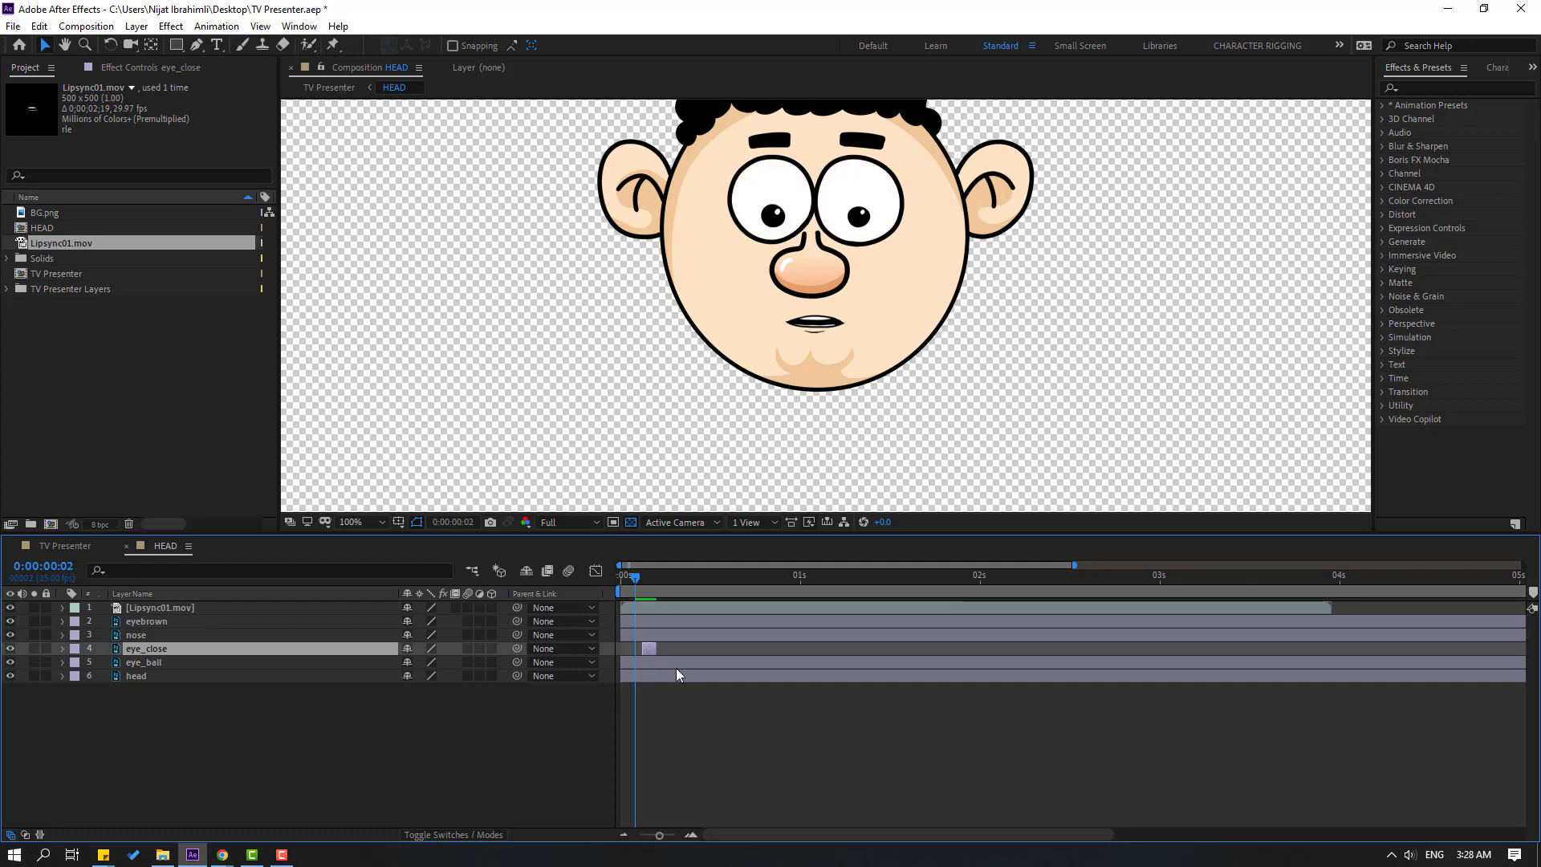
key(ctrl+d)
drag(627, 655, 1280, 660)
key(ctrl+d)
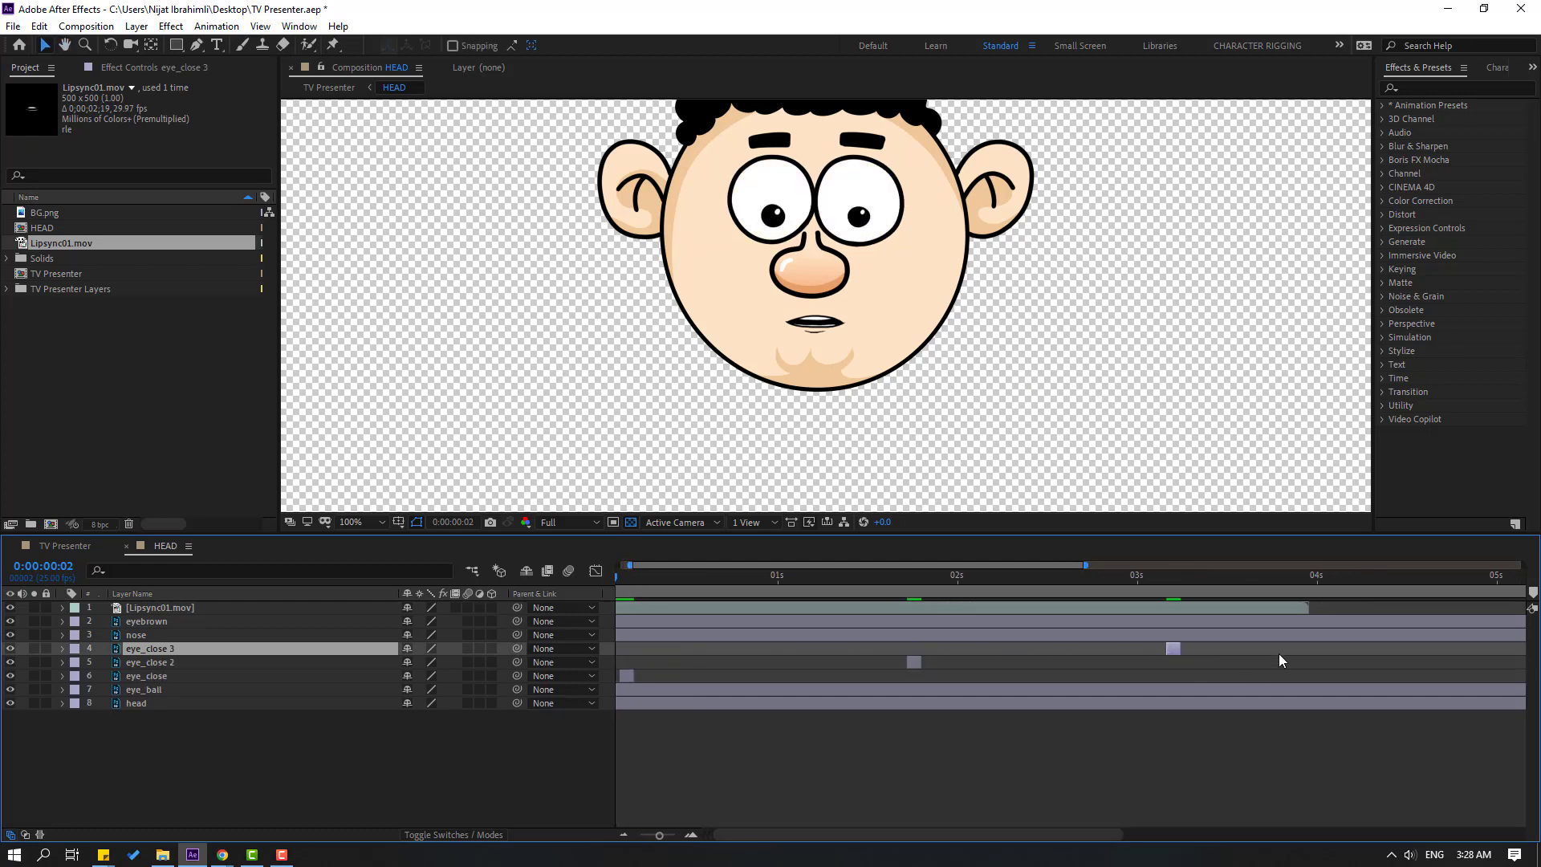
scroll(922, 696, right, 5)
key(ctrl+d)
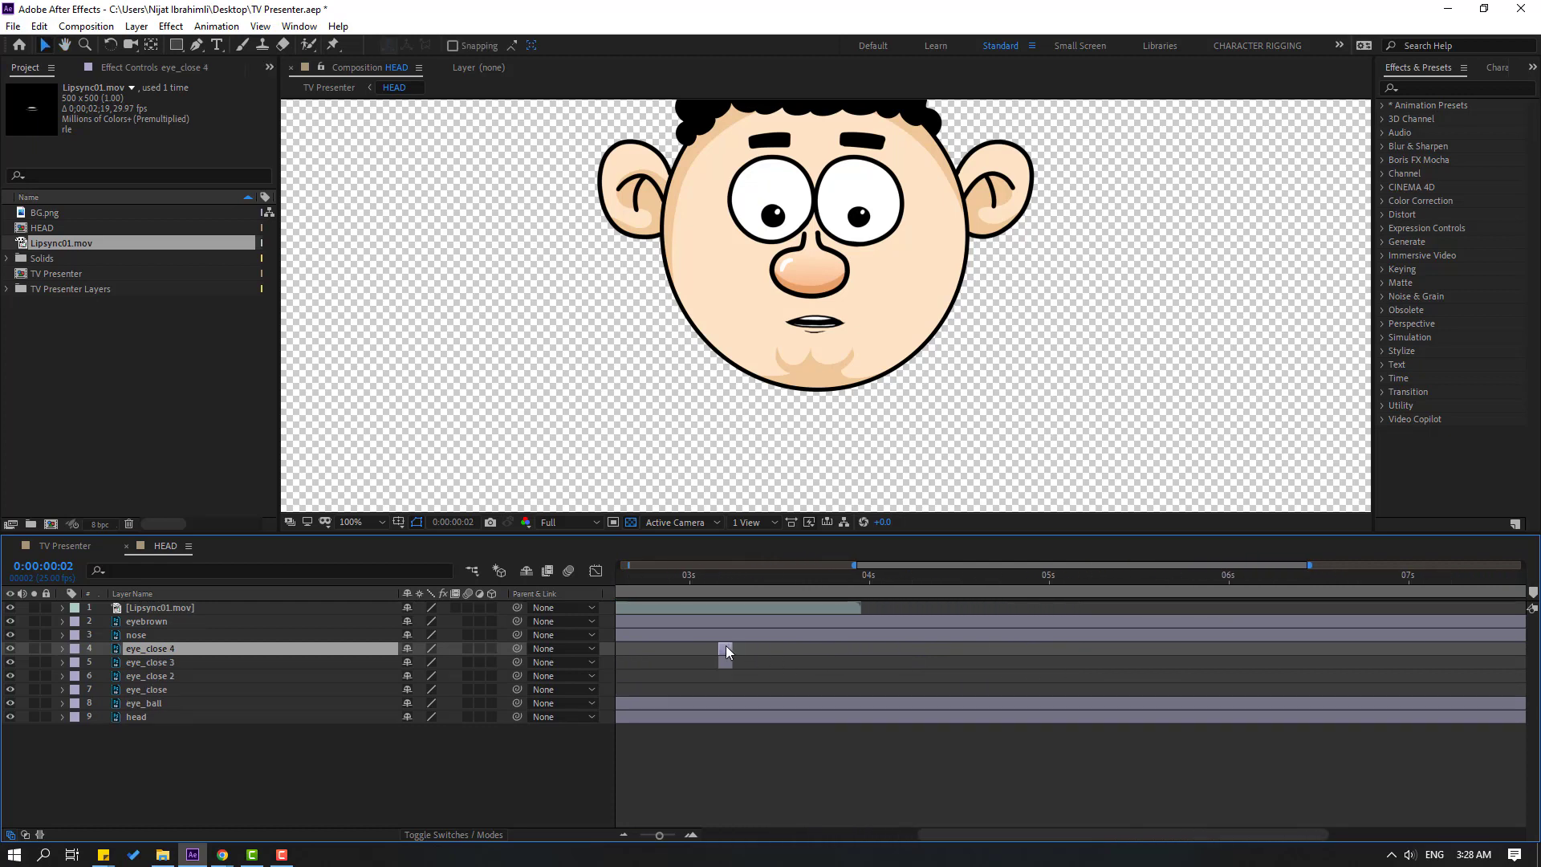
drag(726, 652, 1146, 647)
key(ctrl+d)
scroll(1181, 660, right, 2)
key(ctrl+d)
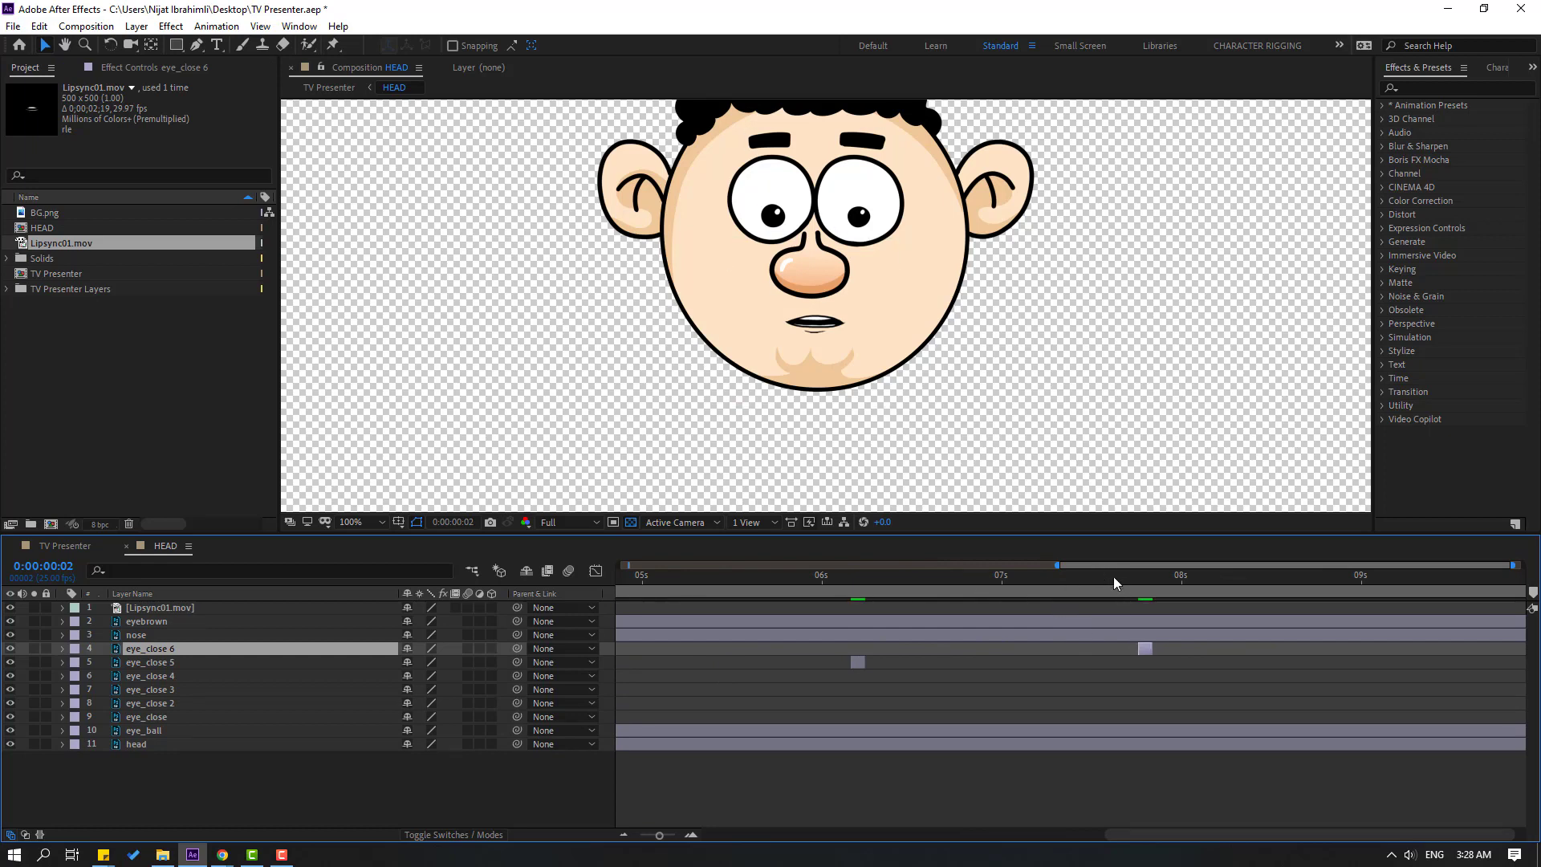
End the work area at 0:00:08:07, trim the HEAD composition to it, and preview the blinks
drag(1146, 579, 1235, 591)
key(n)
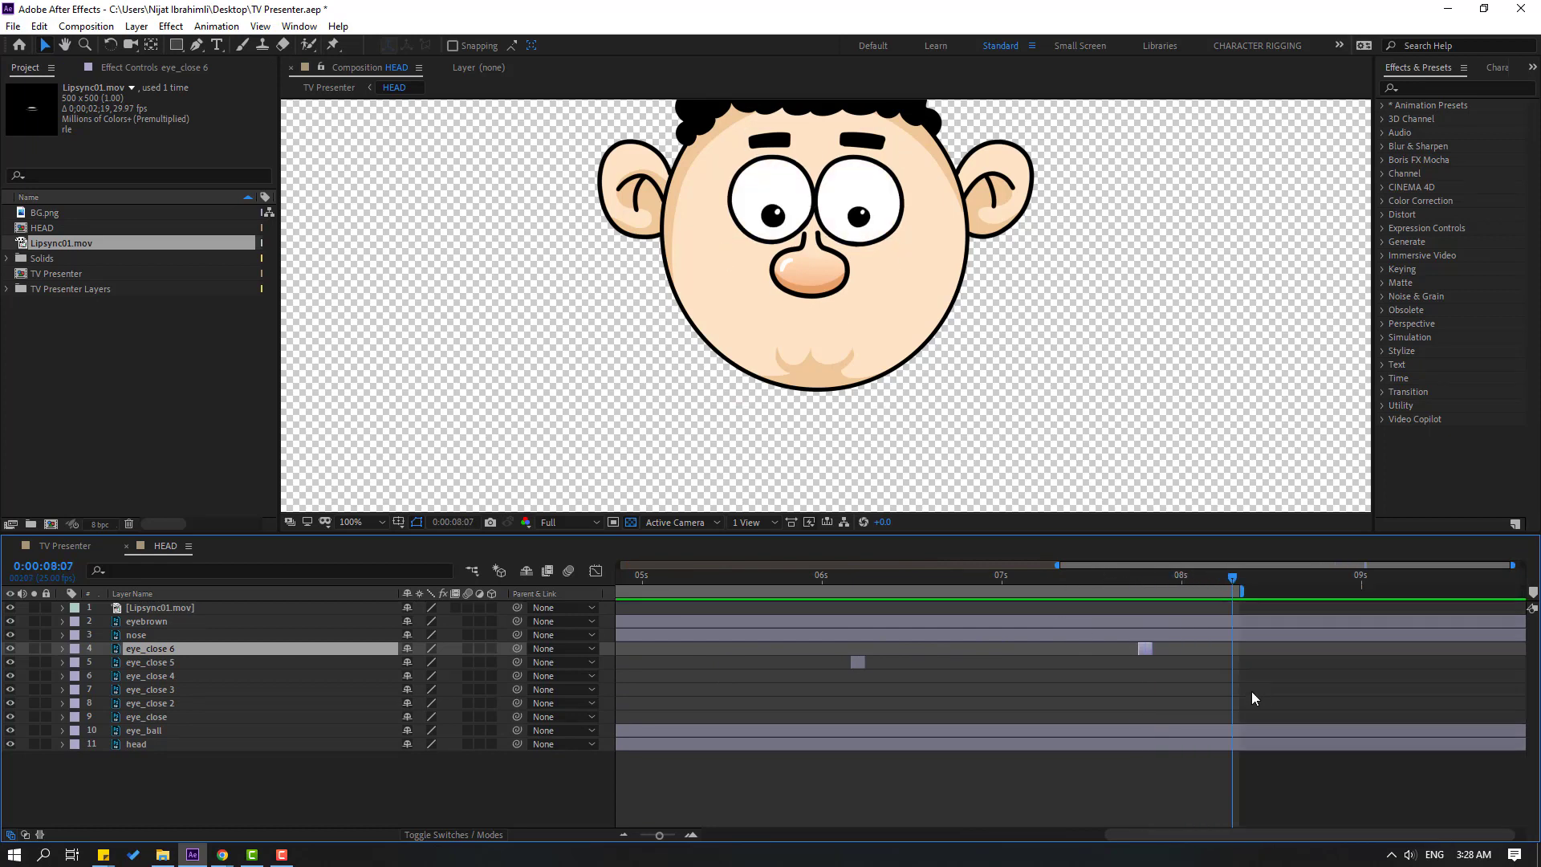
key(minus)
right_click(1274, 594)
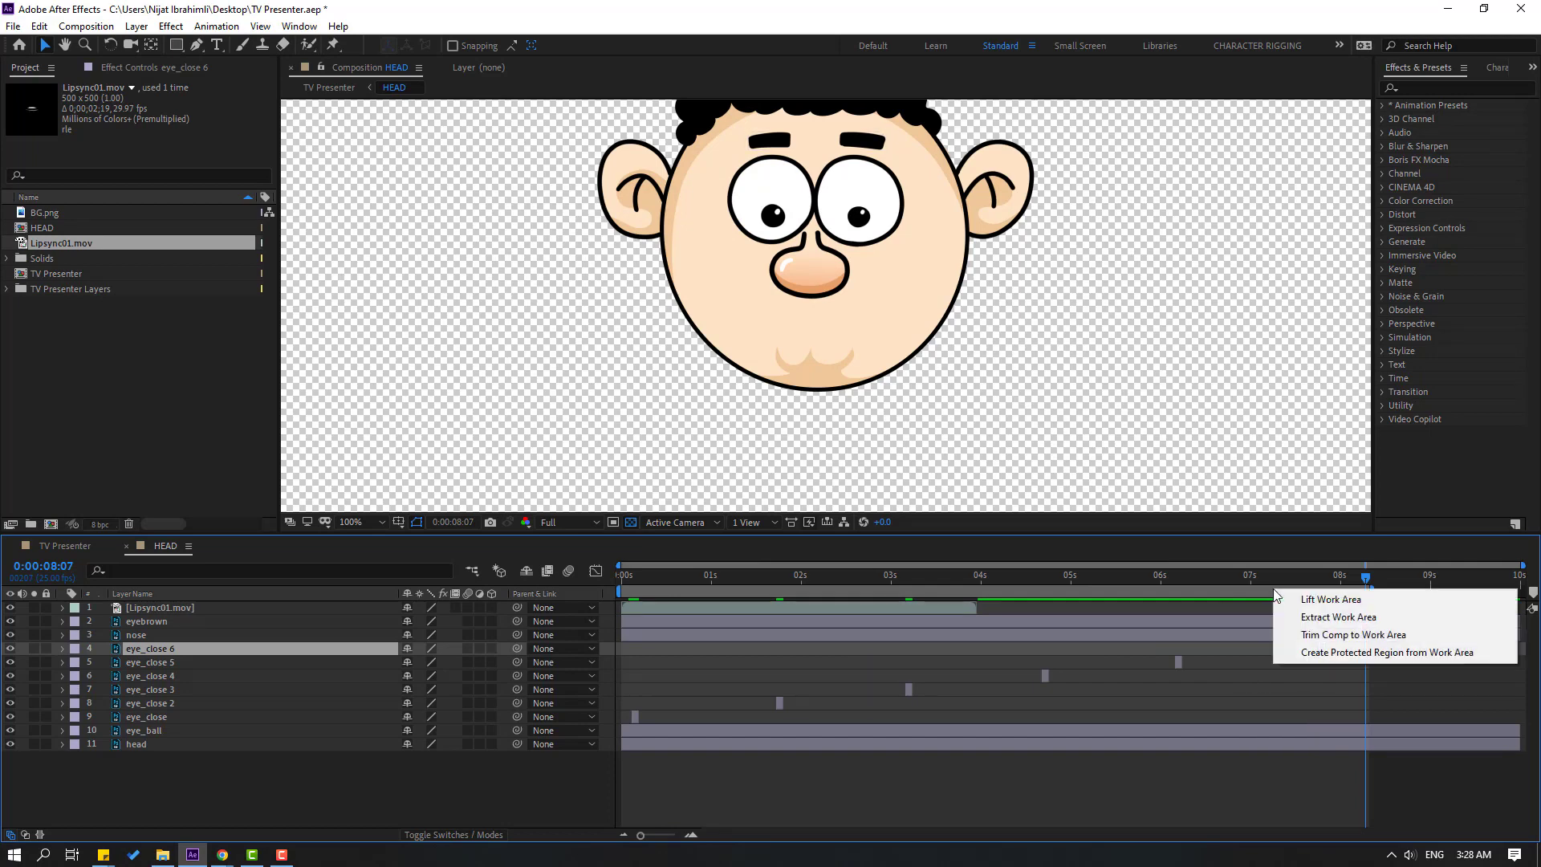
click(1397, 634)
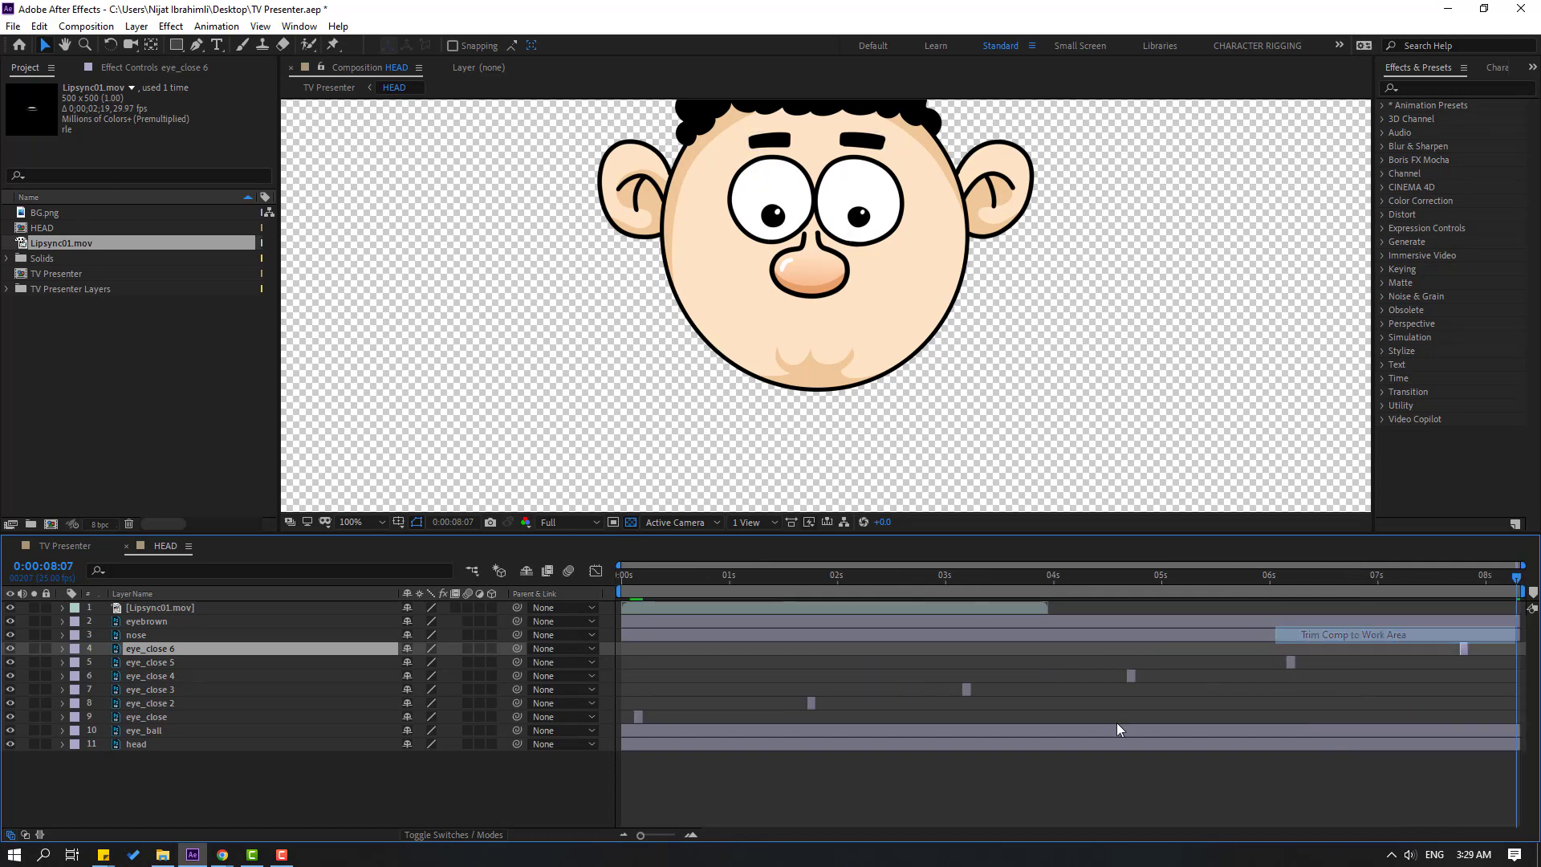
key(space)
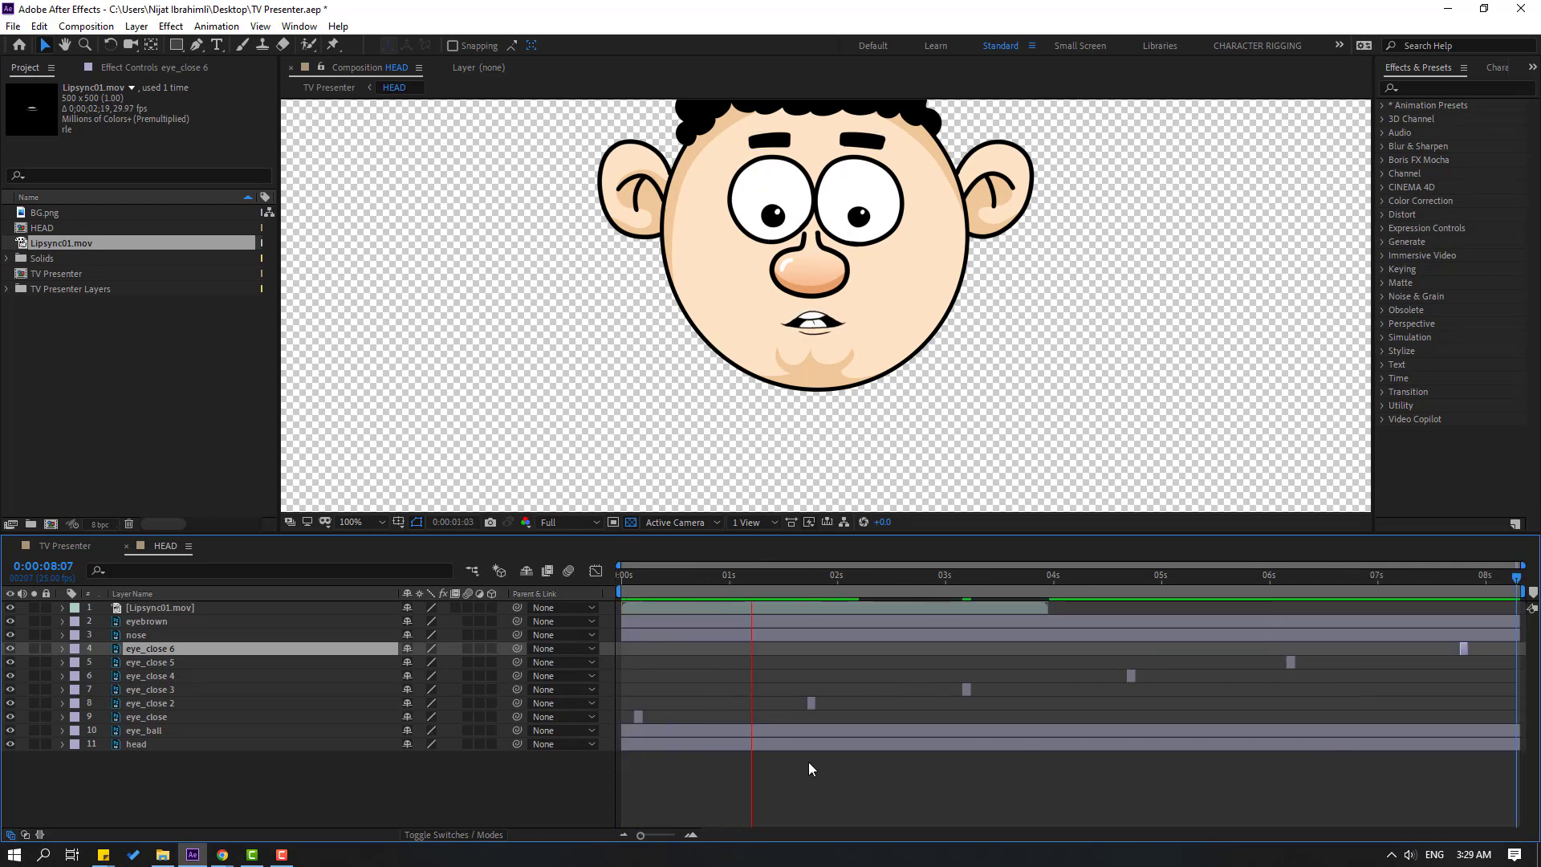
key(space)
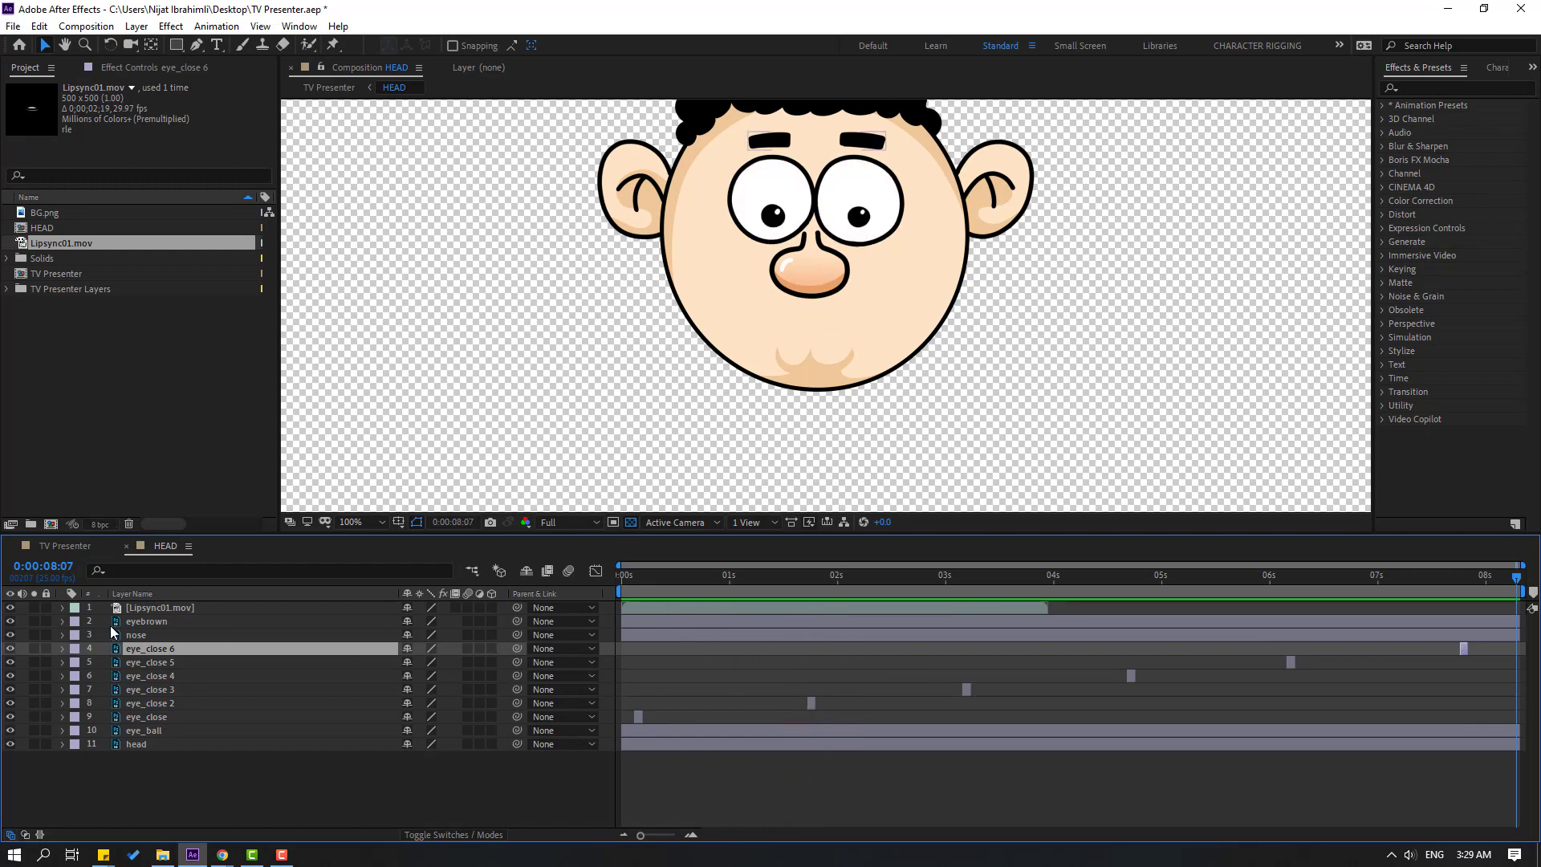
Duplicate the Lipsync01.mov layer twice and place the copies end to end to fill the HEAD composition's duration
click(139, 609)
key(ctrl+d)
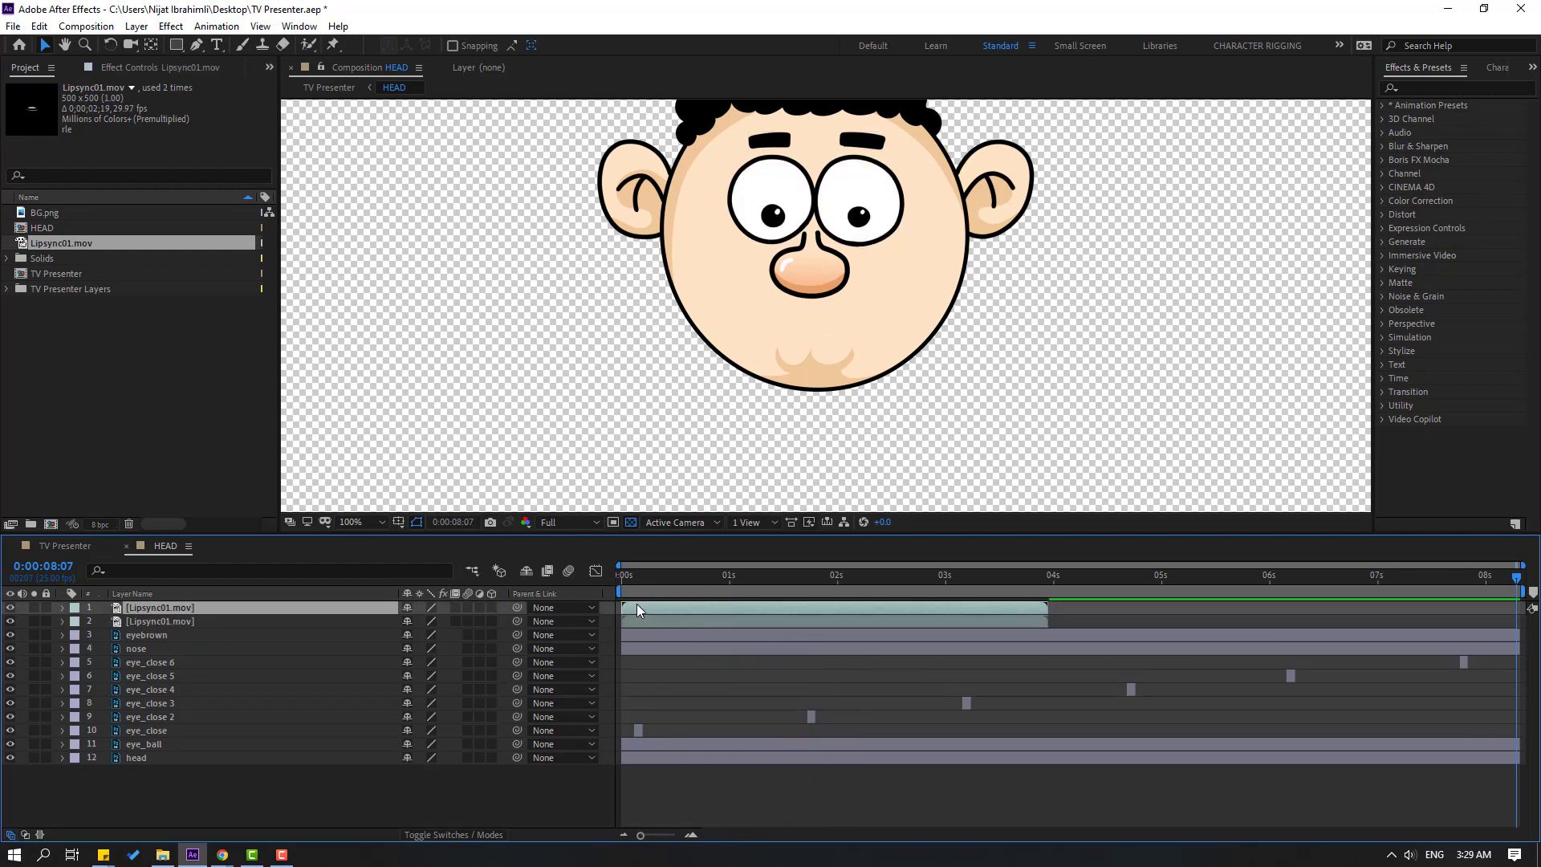
drag(636, 607, 666, 608)
drag(928, 609, 1063, 608)
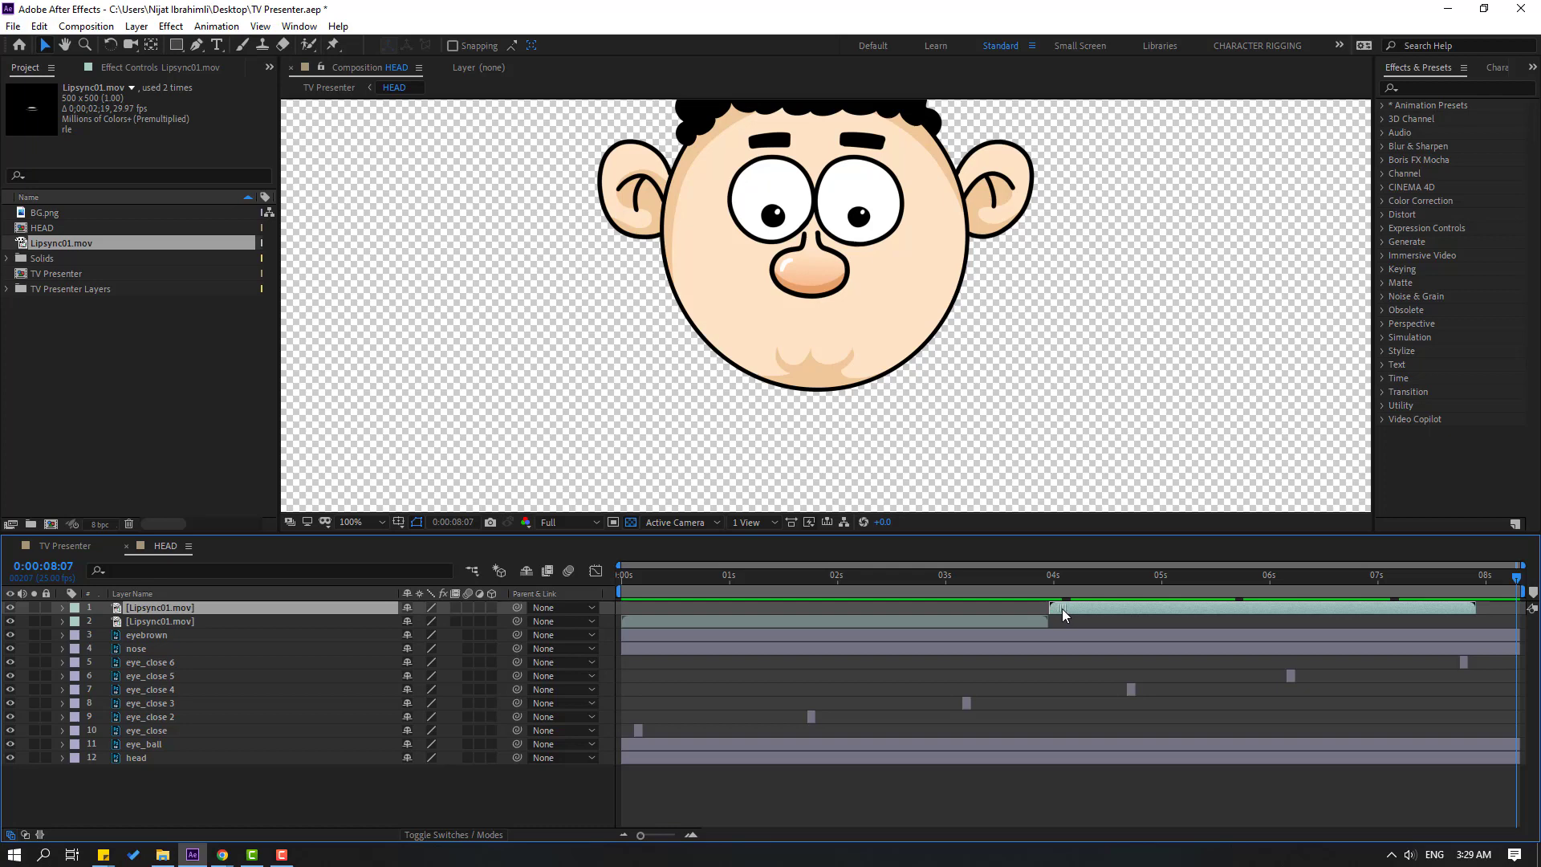
key(ctrl+d)
drag(1072, 611, 336, 758)
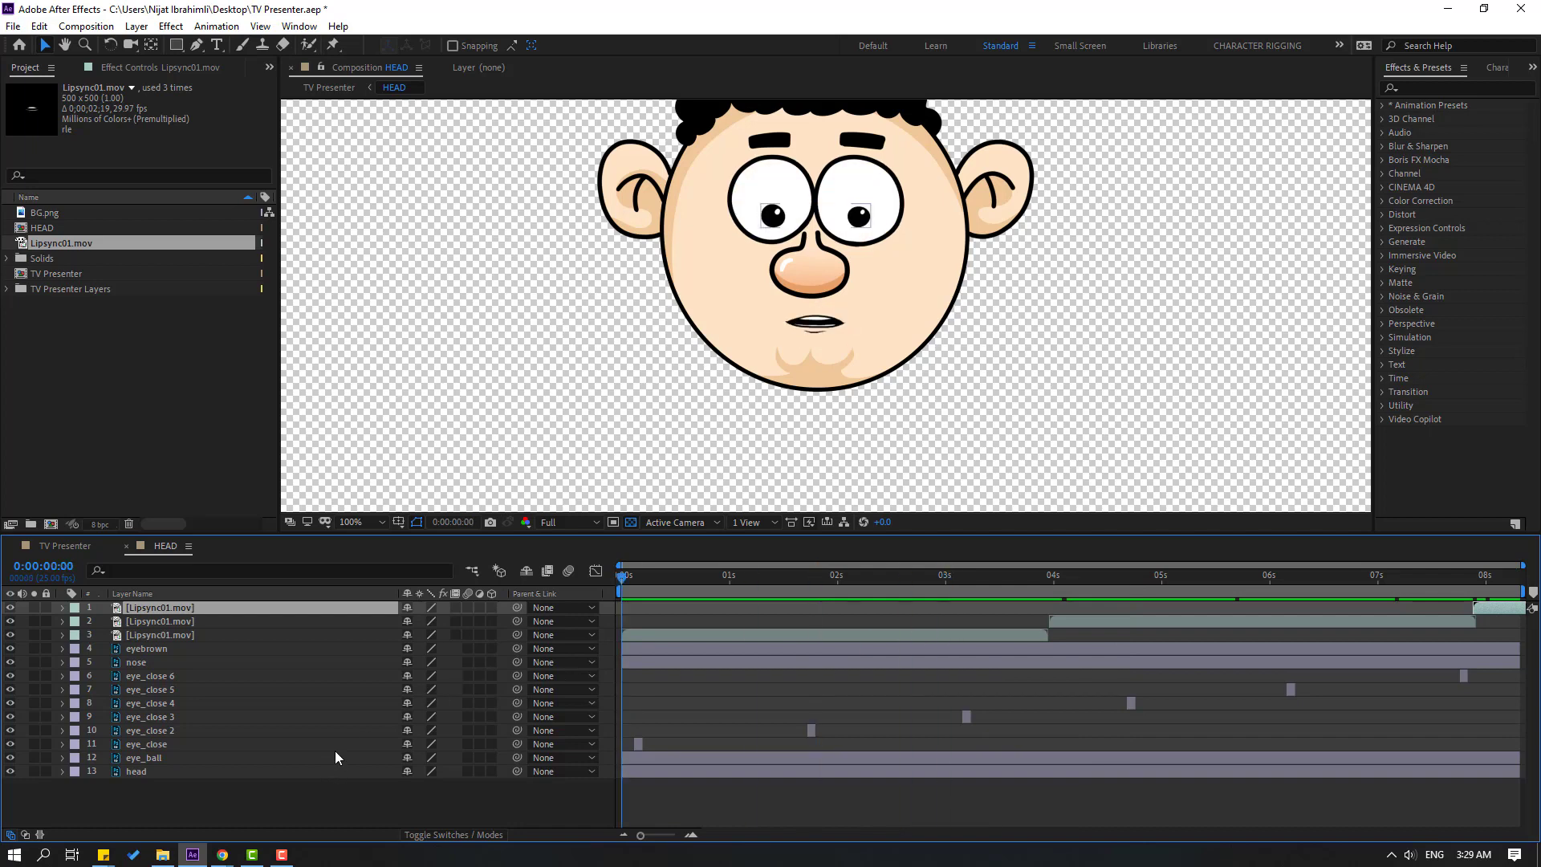
Set a Position keyframe for the eye_ball layer at the first frame, with the timeline zoomed in to individual frames
click(146, 759)
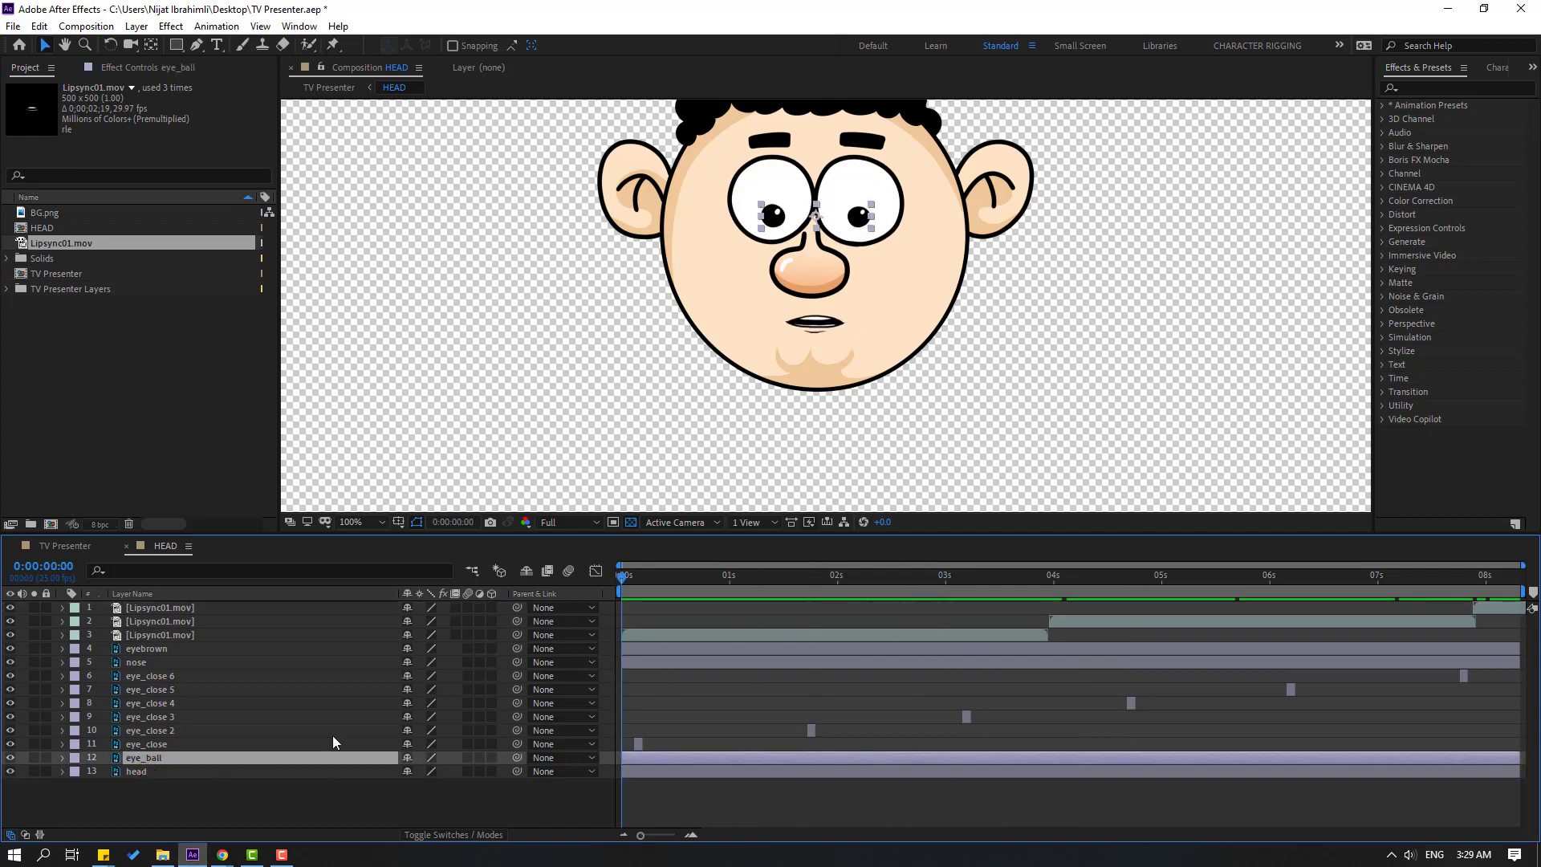
key(equal)
key(equal)
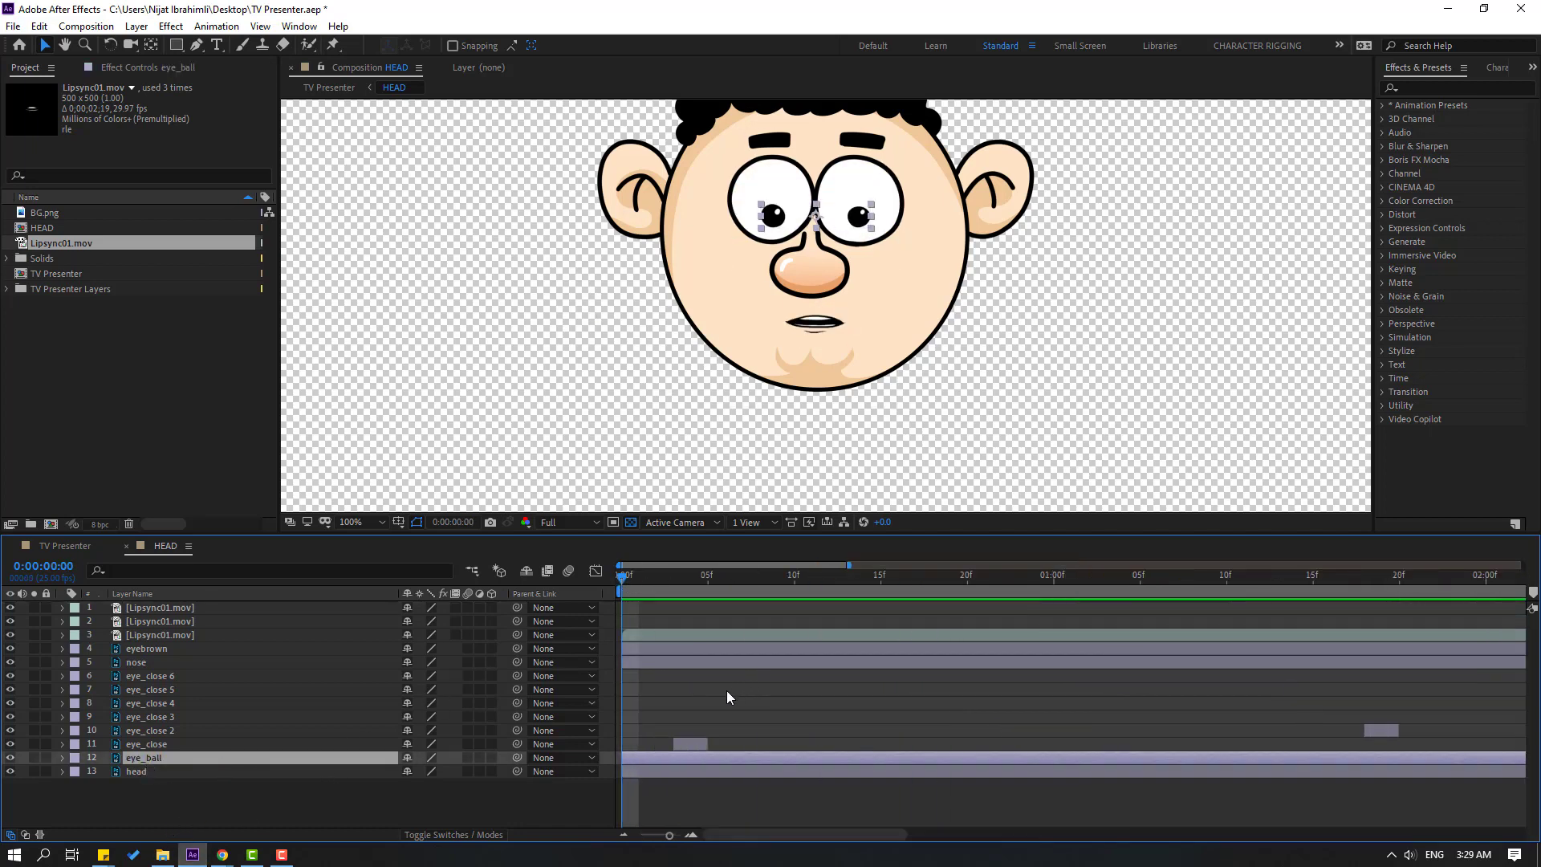
key(p)
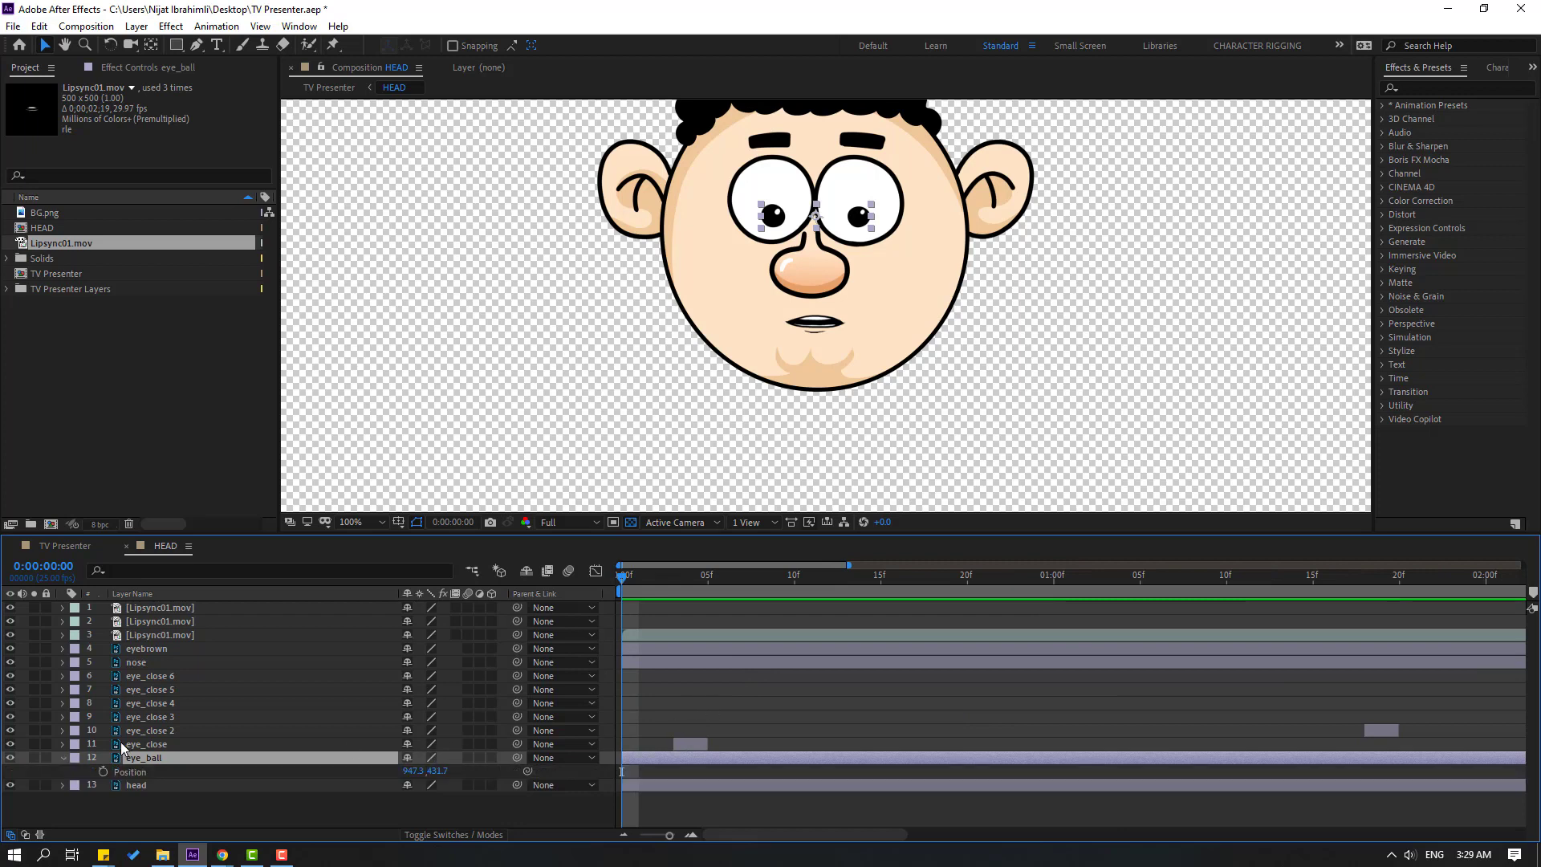
click(103, 772)
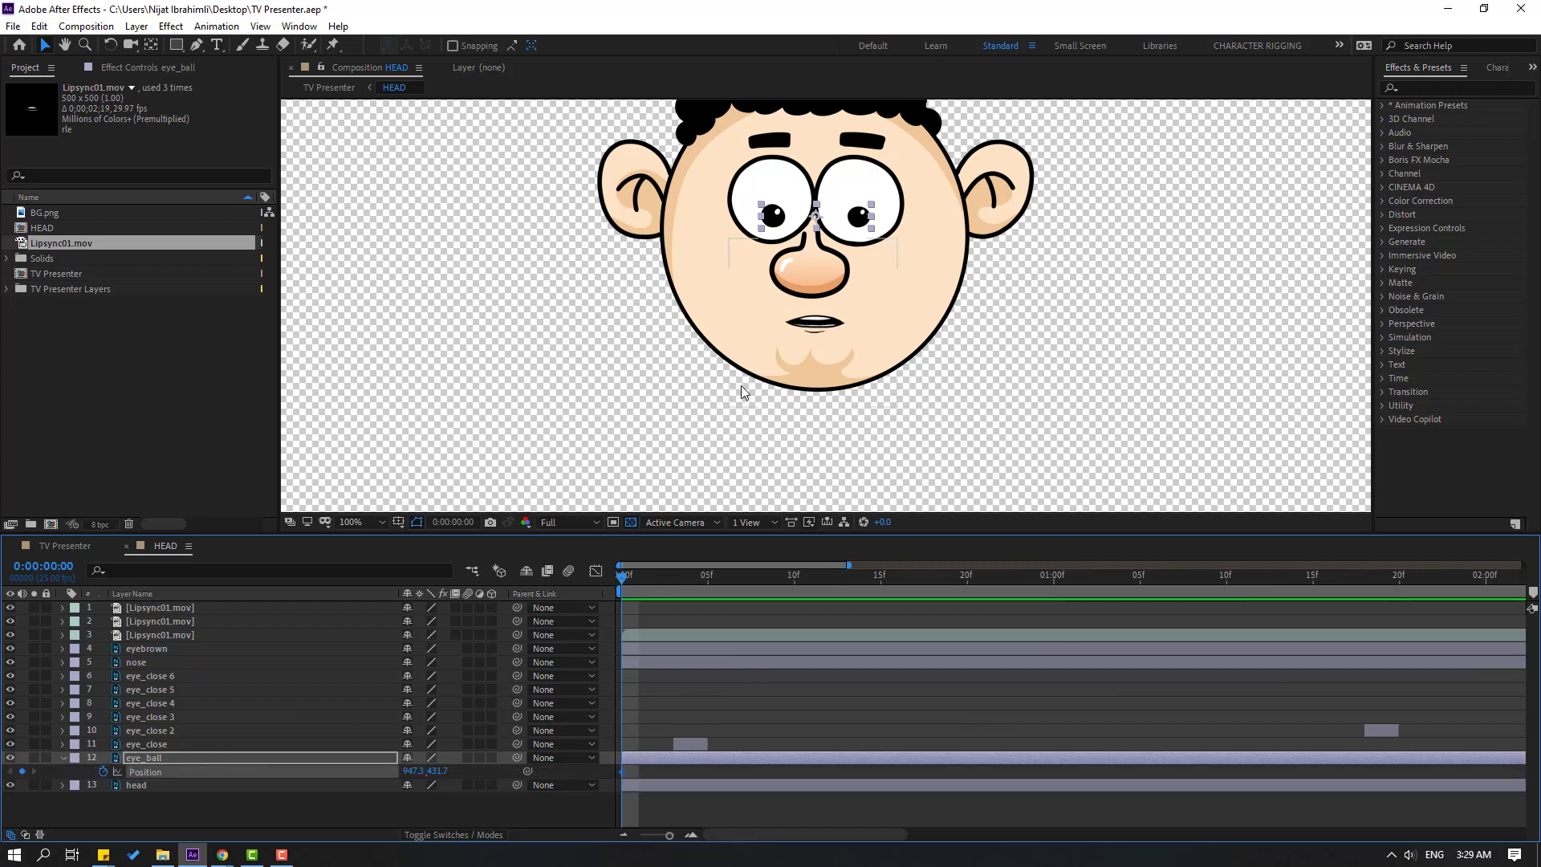
Shift the eye_ball layer sideways to a Position of about 920.8, 427.7 at frame 2, creating a second keyframe
key(Page_Down)
key(Page_Down)
scroll(805, 235, up, 1)
drag(675, 271, 632, 265)
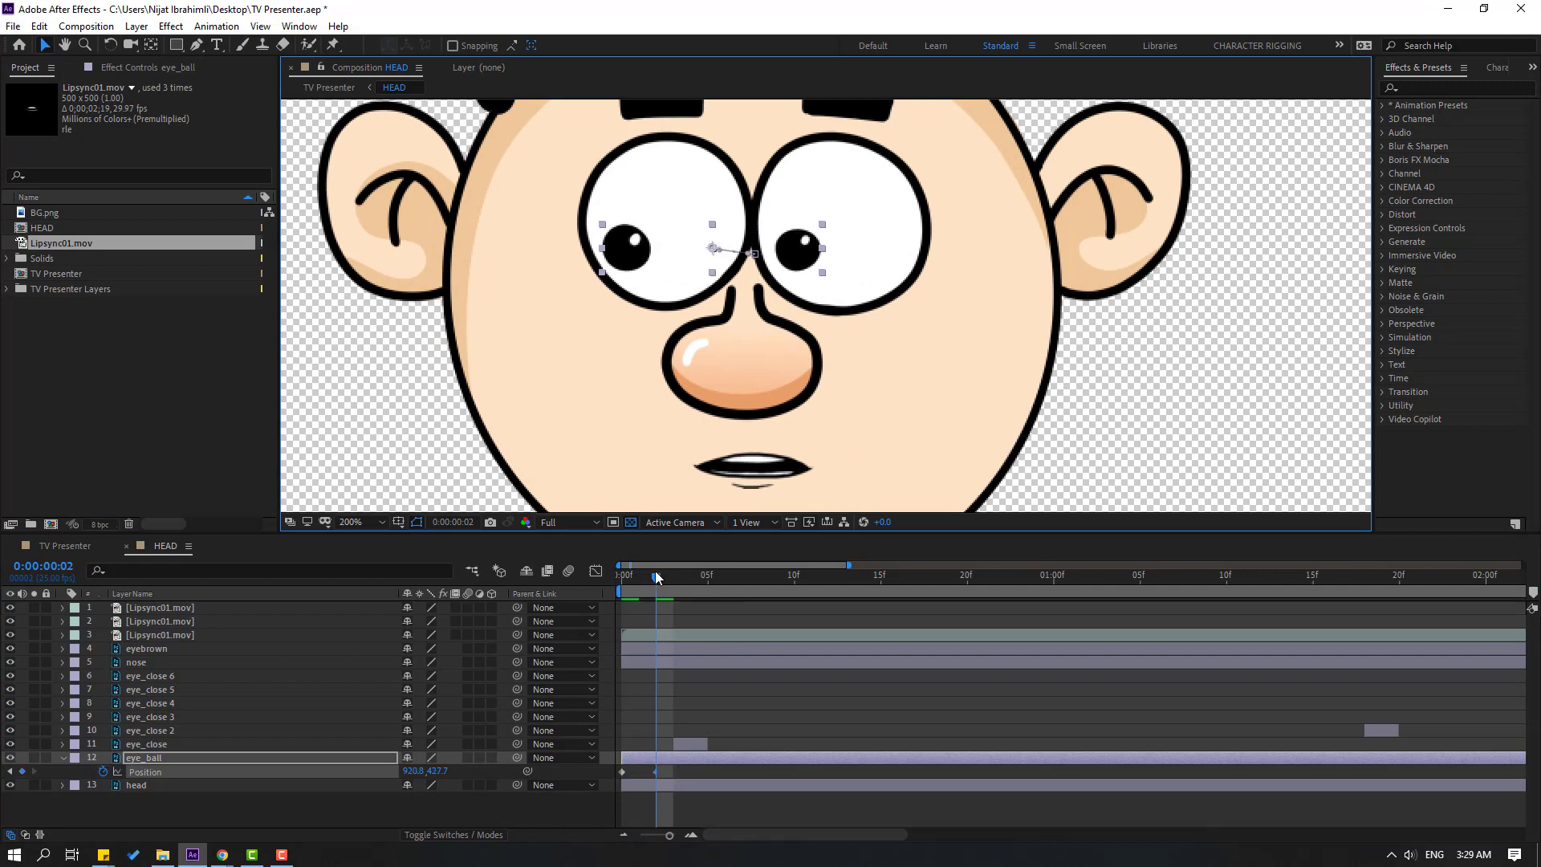
Apply Easy Ease to both eye_ball Position keyframes and shift them to frames 3 and 5, aligned with the first eye_close clip
drag(677, 768, 617, 776)
right_click(658, 775)
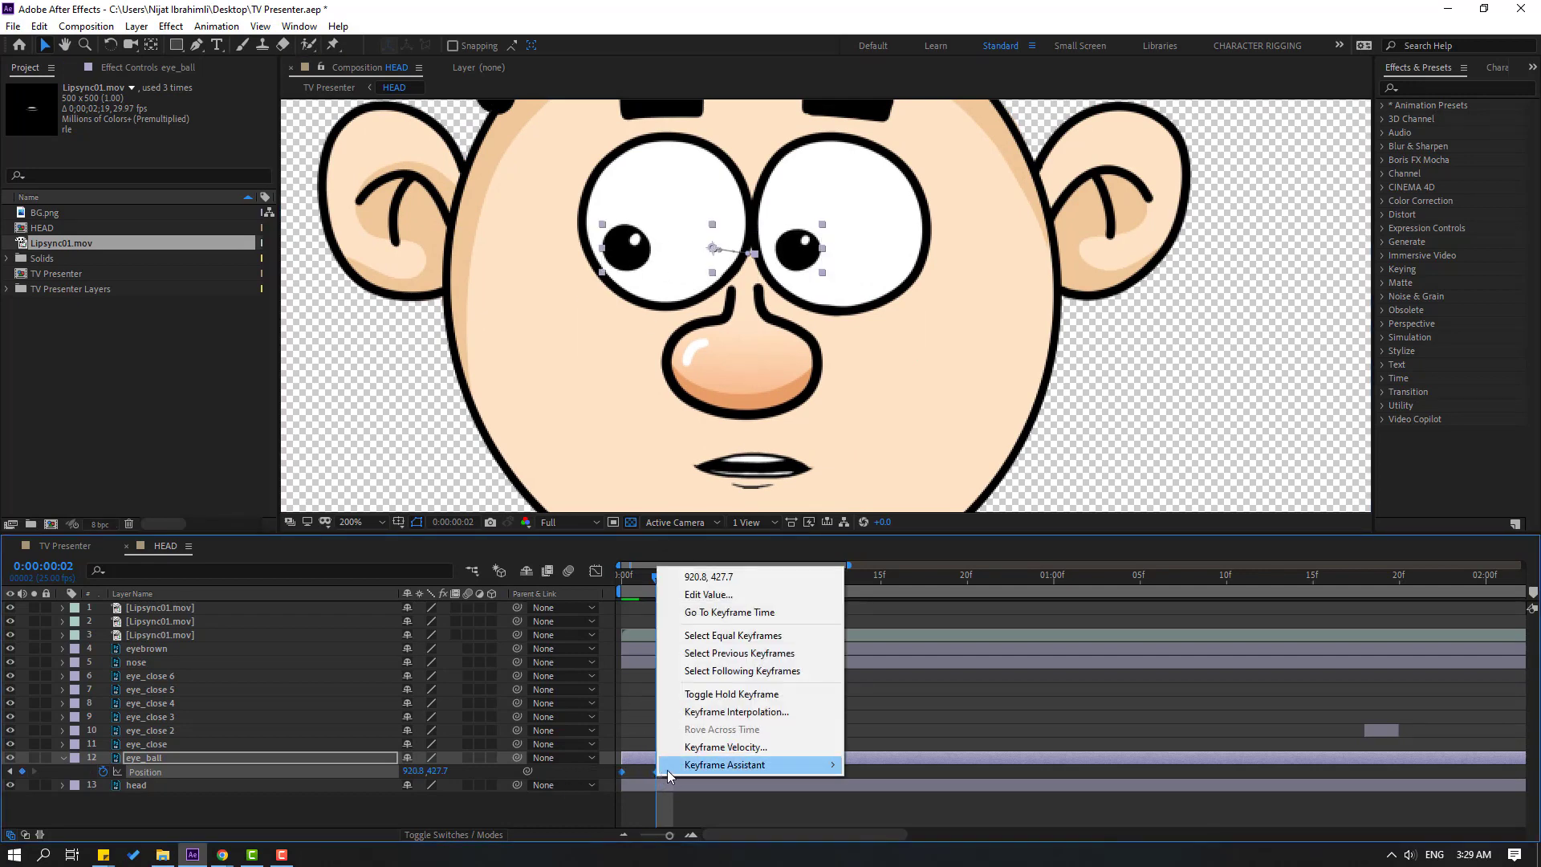
mouse_move(738, 763)
click(883, 677)
drag(657, 775, 710, 774)
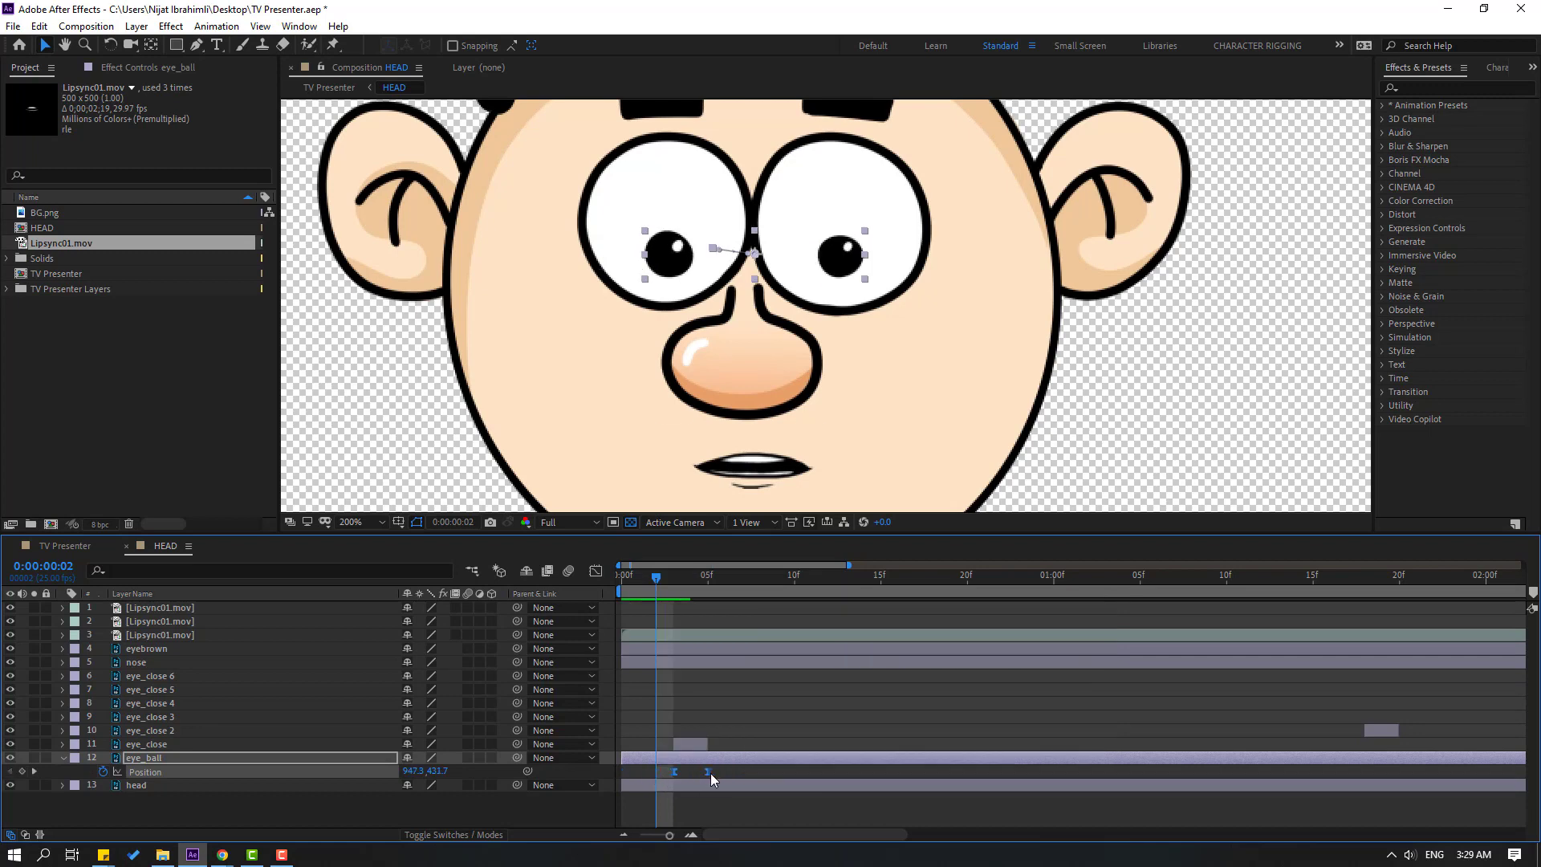
Add a holding Position keyframe for eye_ball at frame 17 and move the eyes to about 947.3, 417.2 at frame 19
key(space)
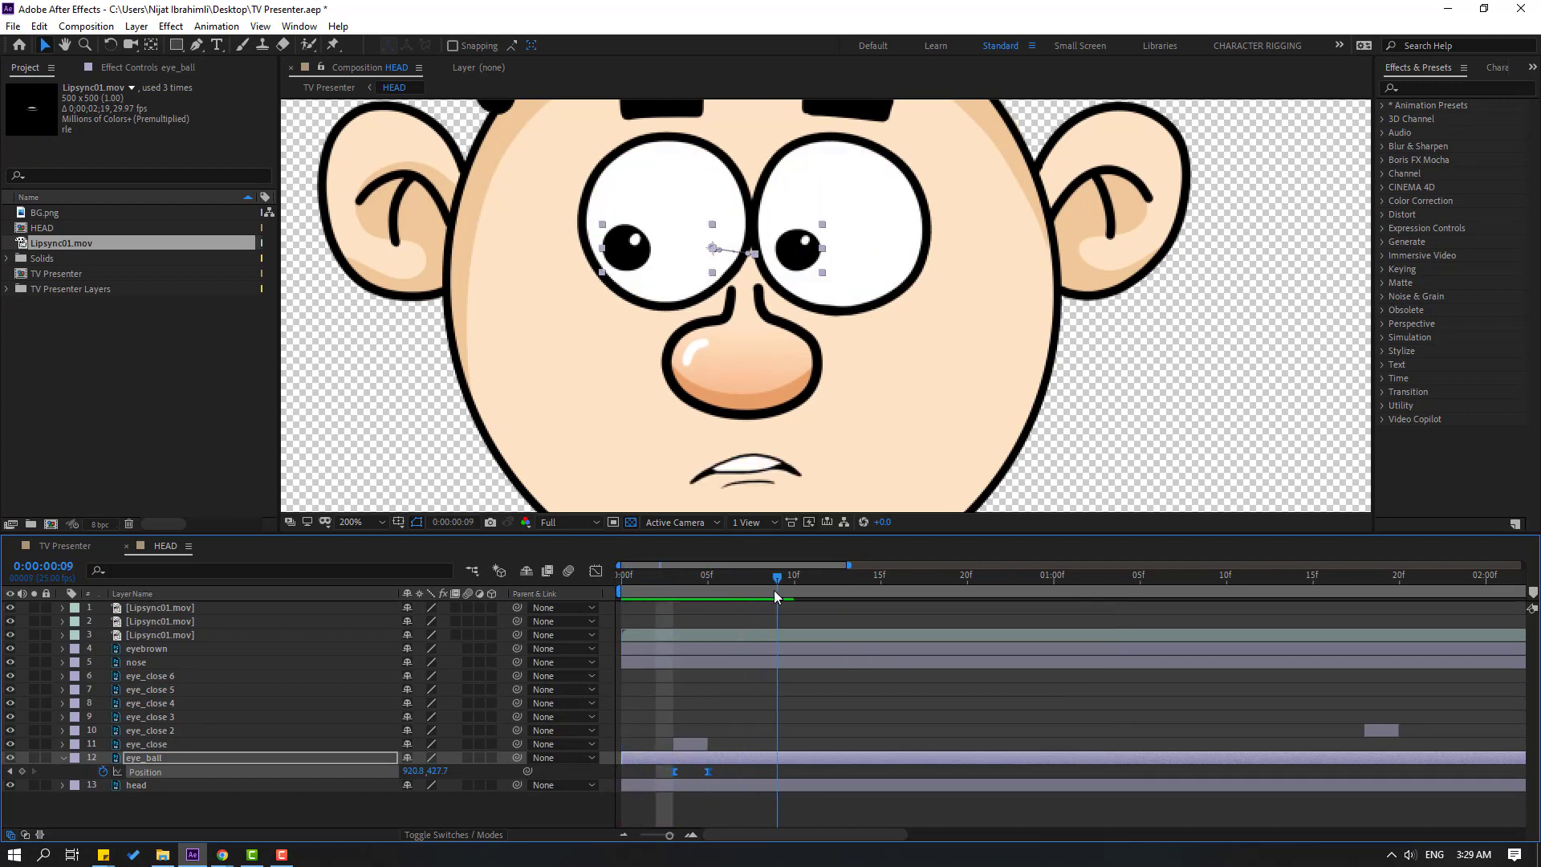
click(22, 771)
key(space)
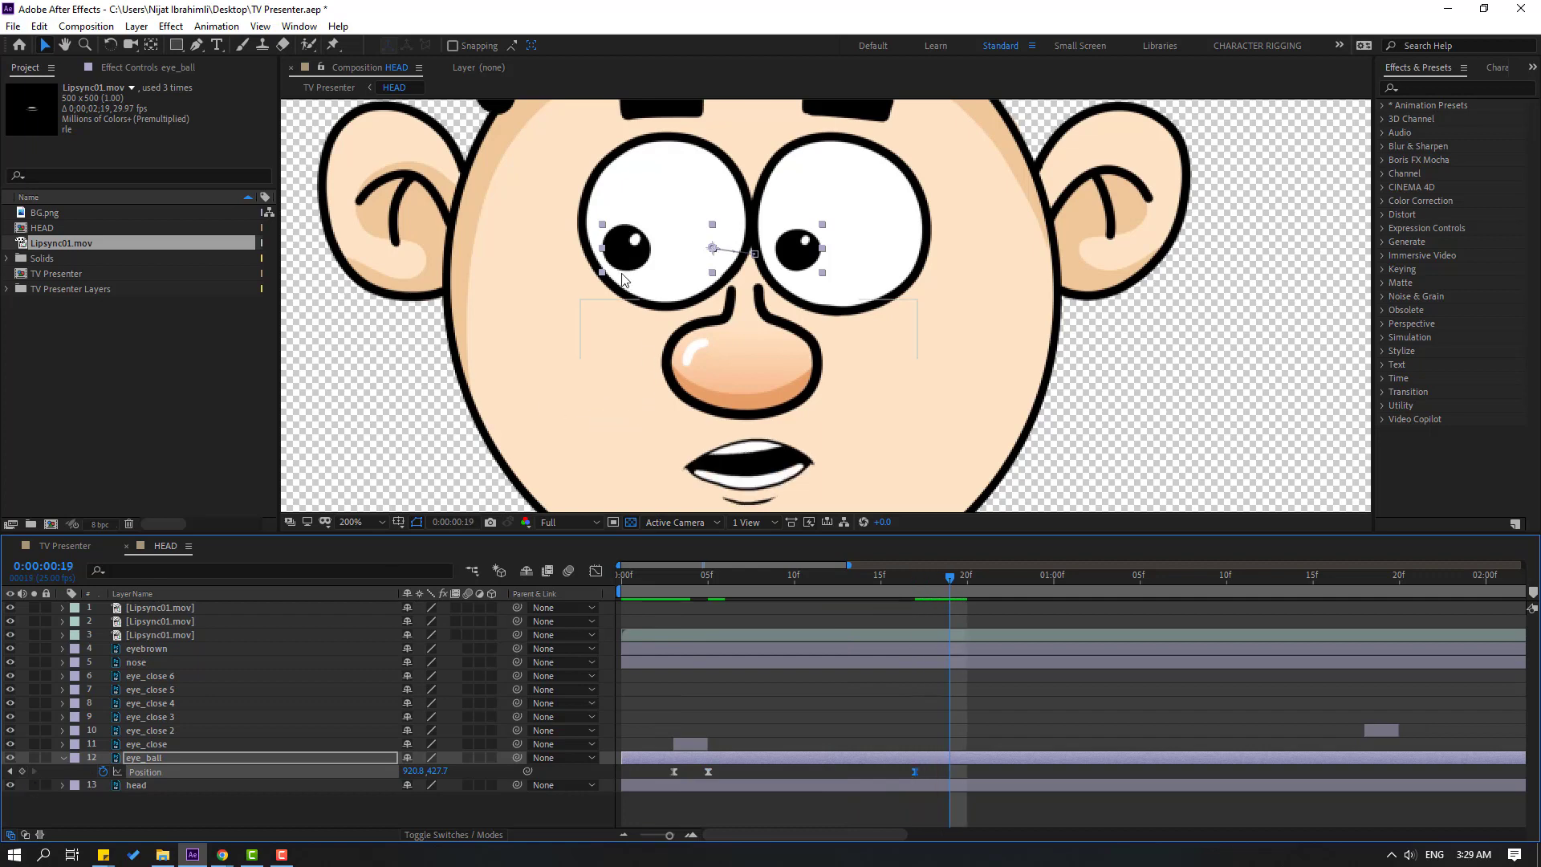
drag(624, 278, 663, 241)
Add a holding eye_ball Position keyframe at 0:00:00:23 and move the eyes to about 974.3, 424.7 at 0:00:01:00
scroll(1078, 671, right, 3)
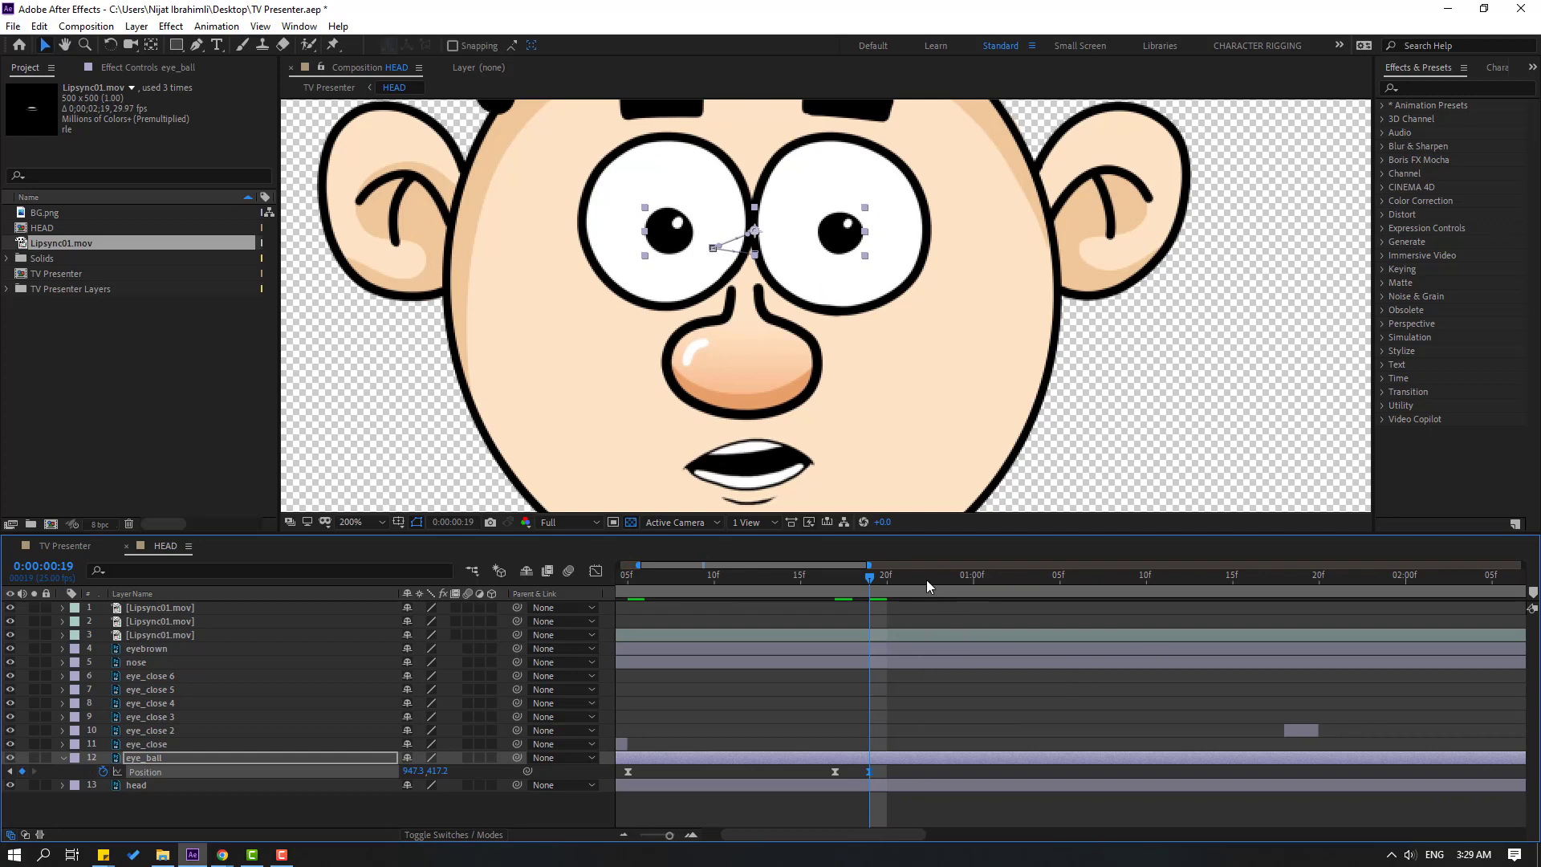
drag(927, 580, 938, 580)
click(21, 771)
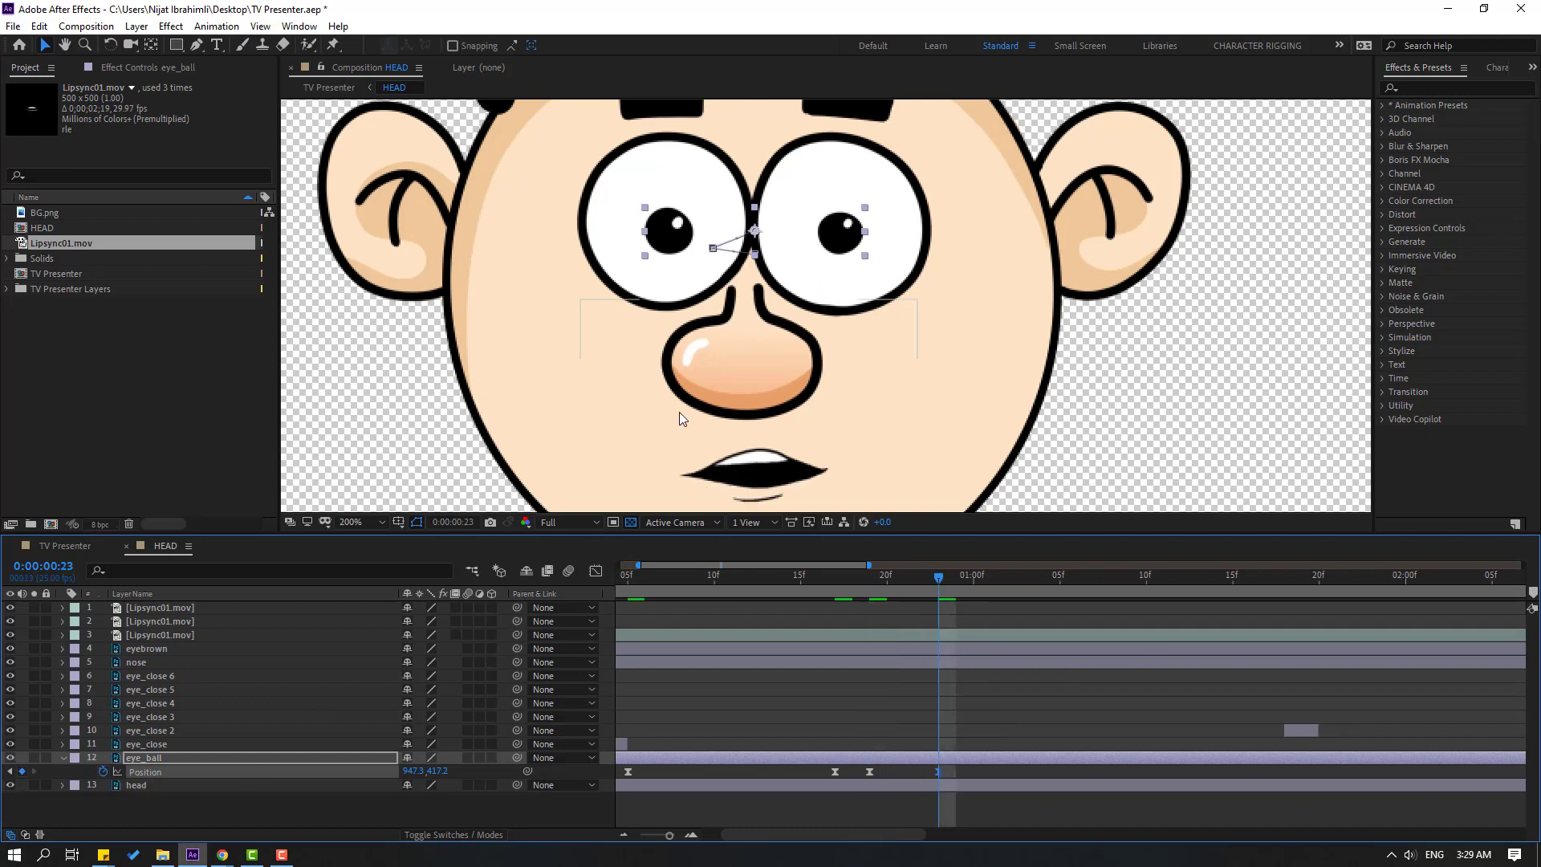
key(Page_Down)
key(Page_Down)
drag(694, 242, 738, 255)
Add a holding eye_ball Position keyframe at 0:00:01:07 and move the eyes down to about 952.3, 444.7 at 0:00:01:09
scroll(1098, 665, right, 1)
scroll(1098, 664, right, 2)
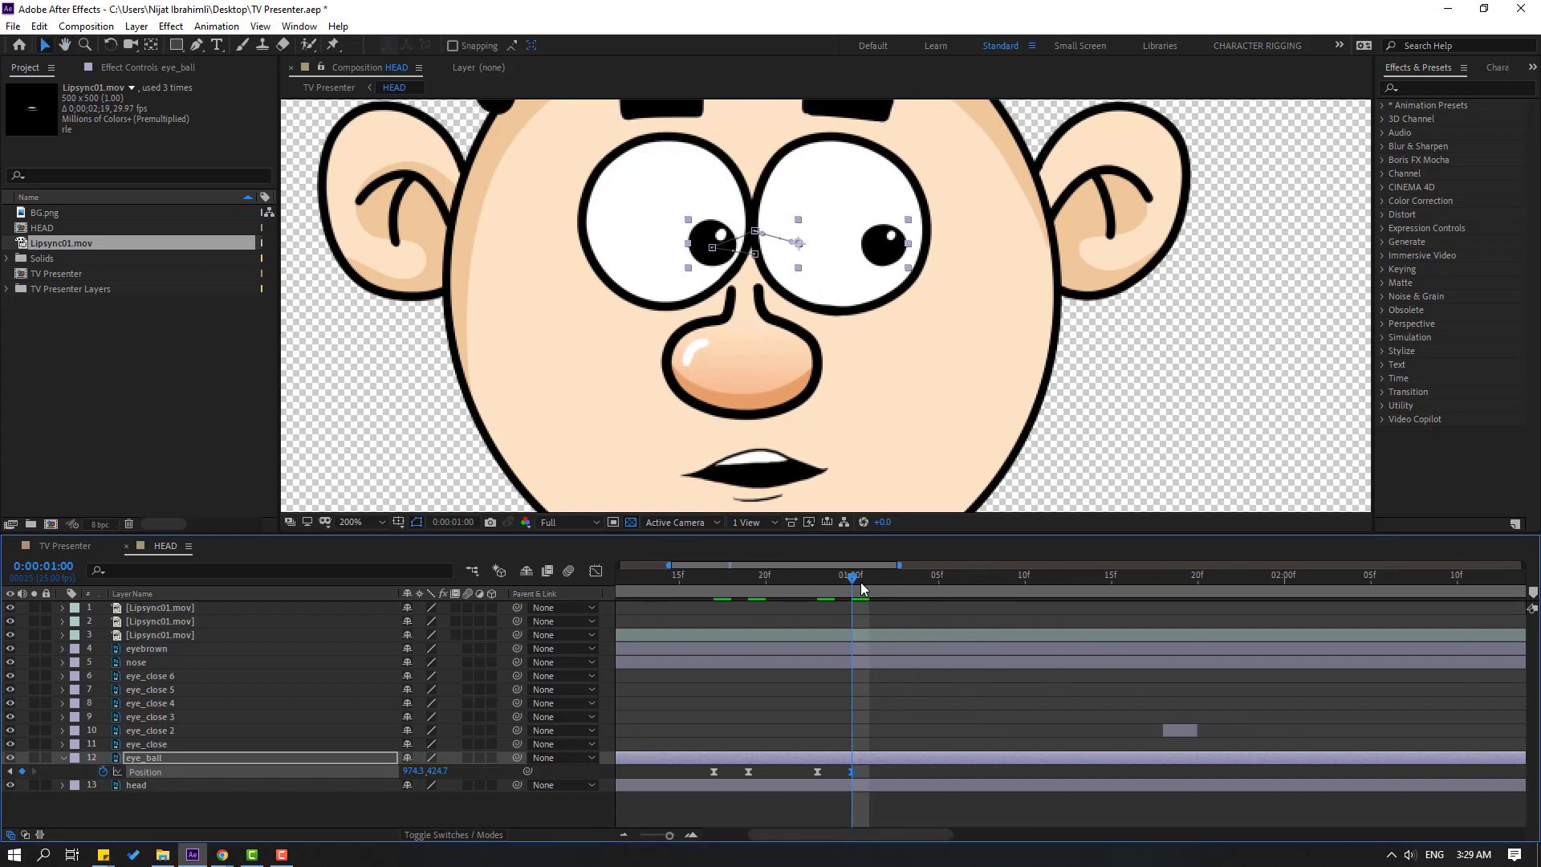
drag(861, 590, 975, 576)
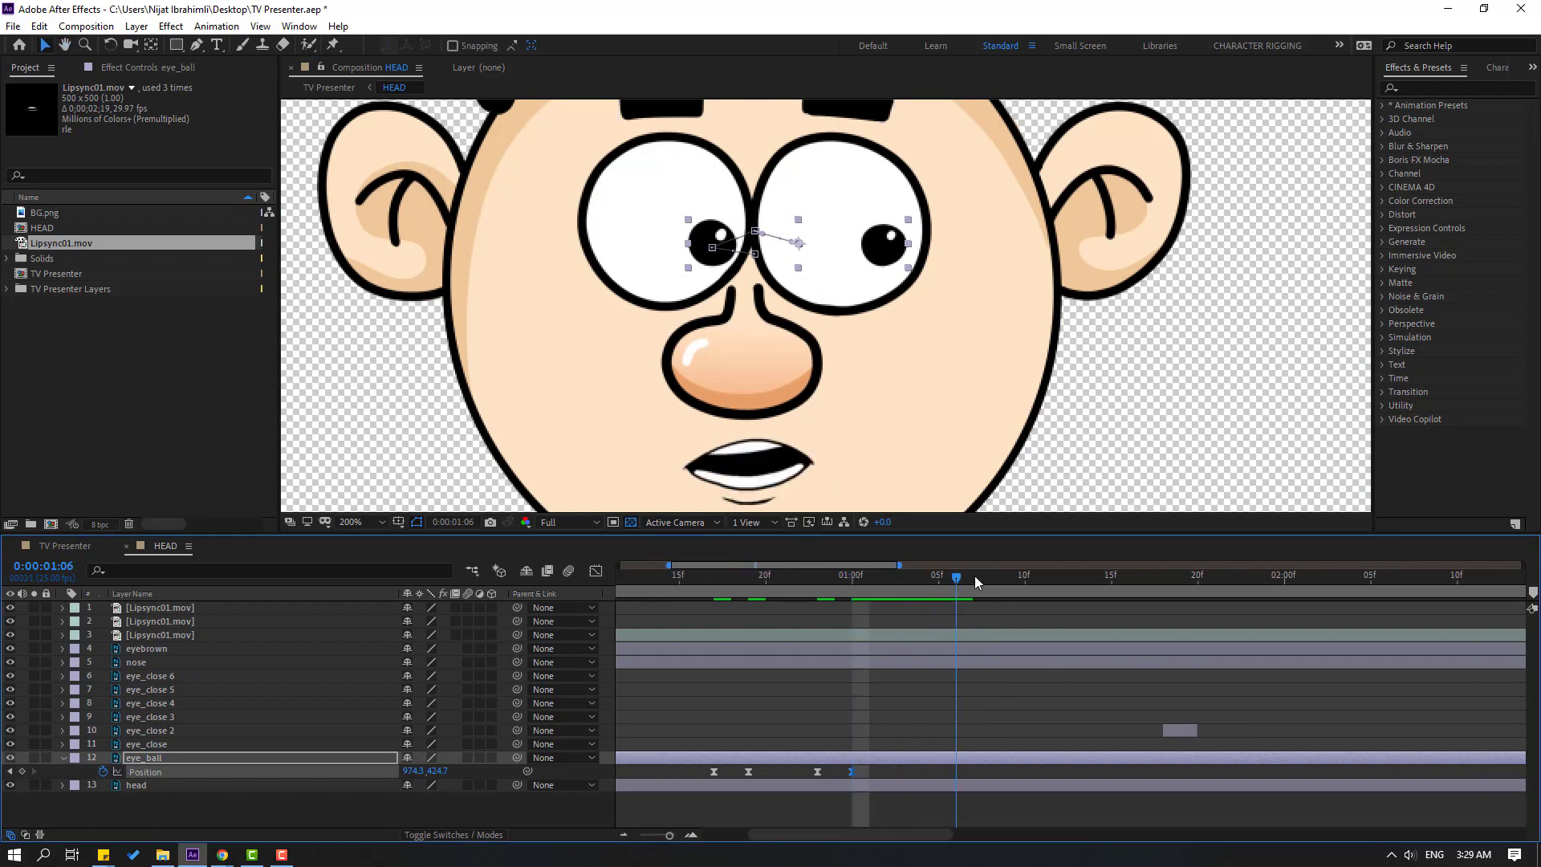
click(21, 773)
key(Page_Down)
key(Page_Down)
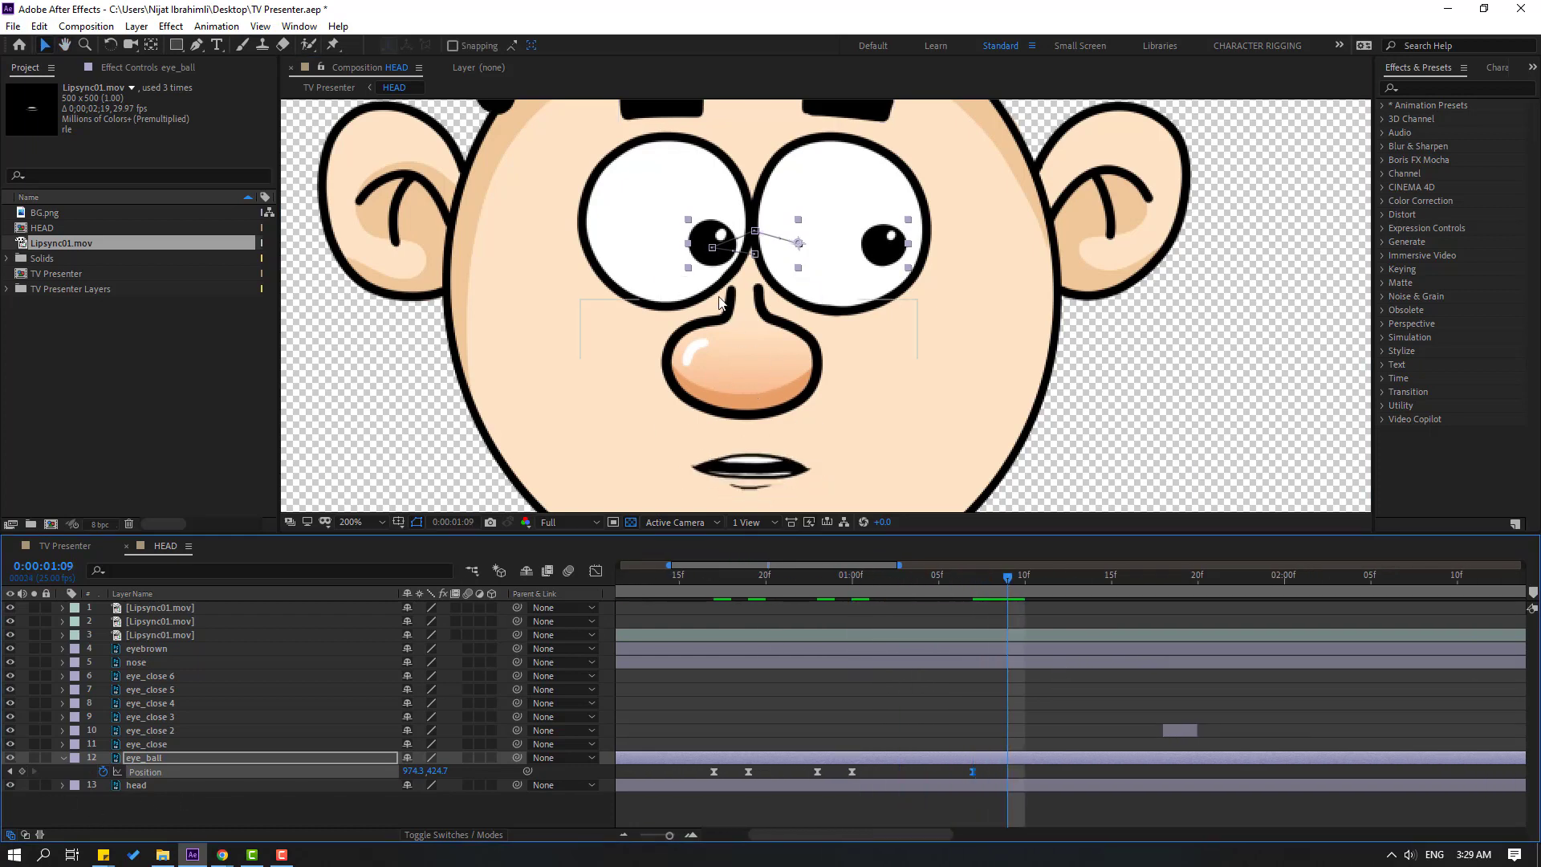
drag(712, 239, 679, 271)
Add a holding eye_ball Position keyframe at 0:00:01:15 and move the eyes up to about 949.3, 411.7 at 0:00:01:17
key(space)
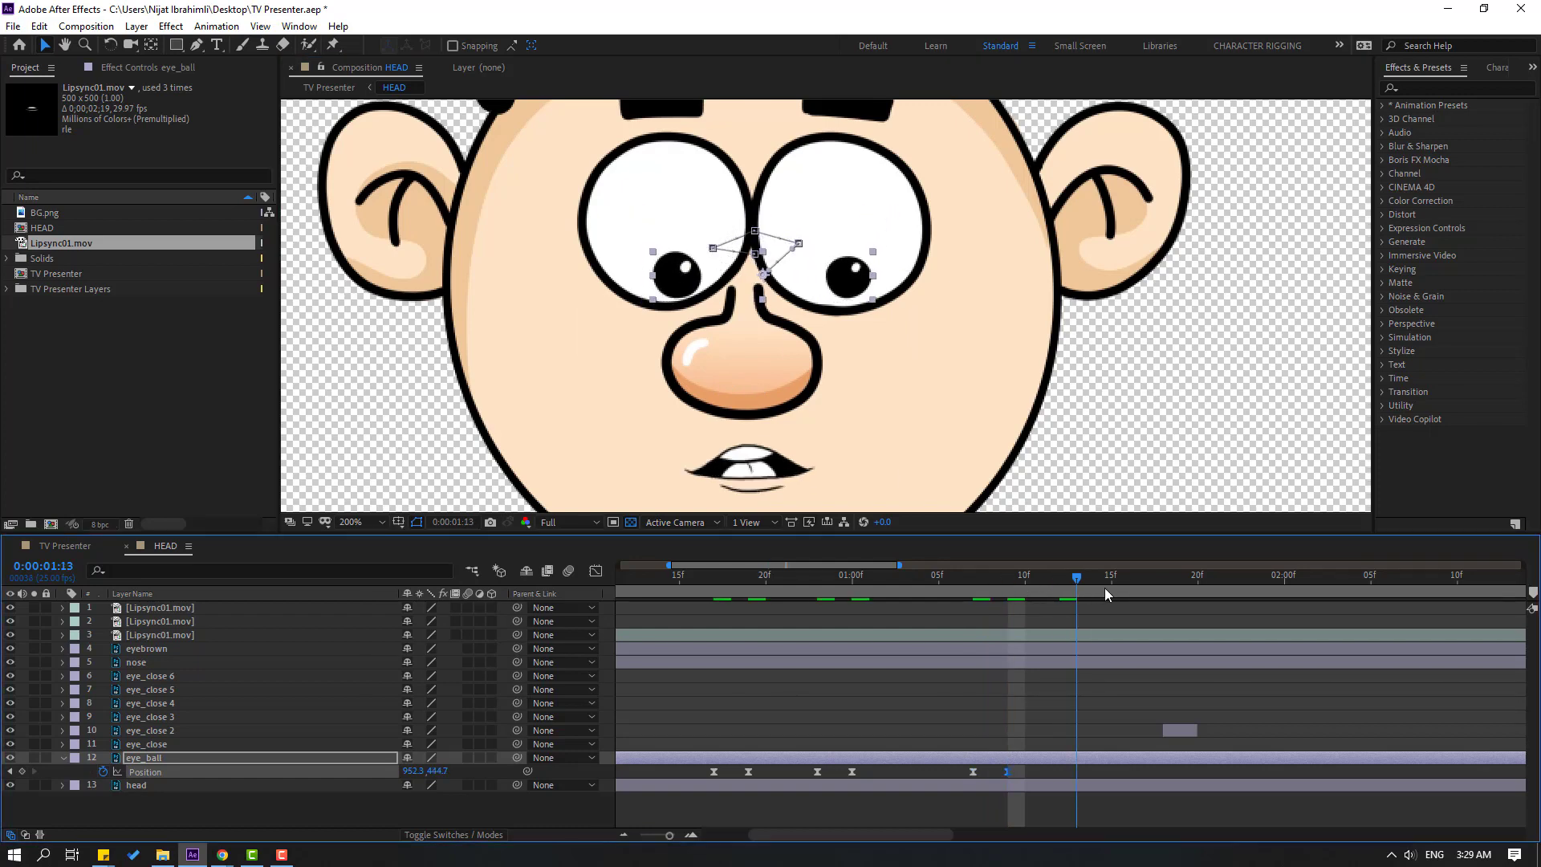
click(22, 772)
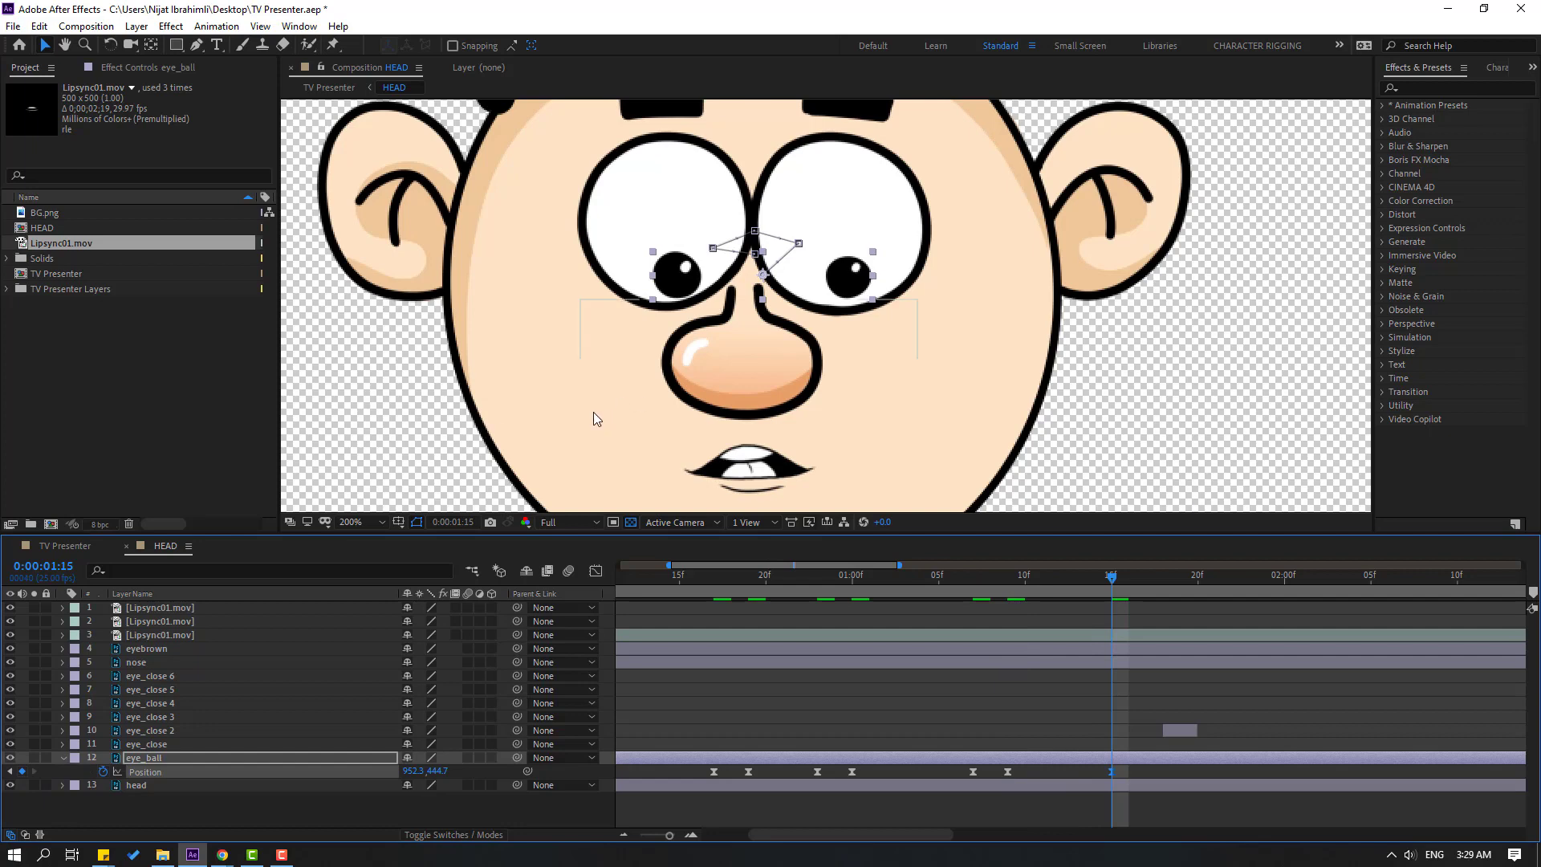
key(Page_Down)
key(Page_Down)
drag(676, 282, 672, 229)
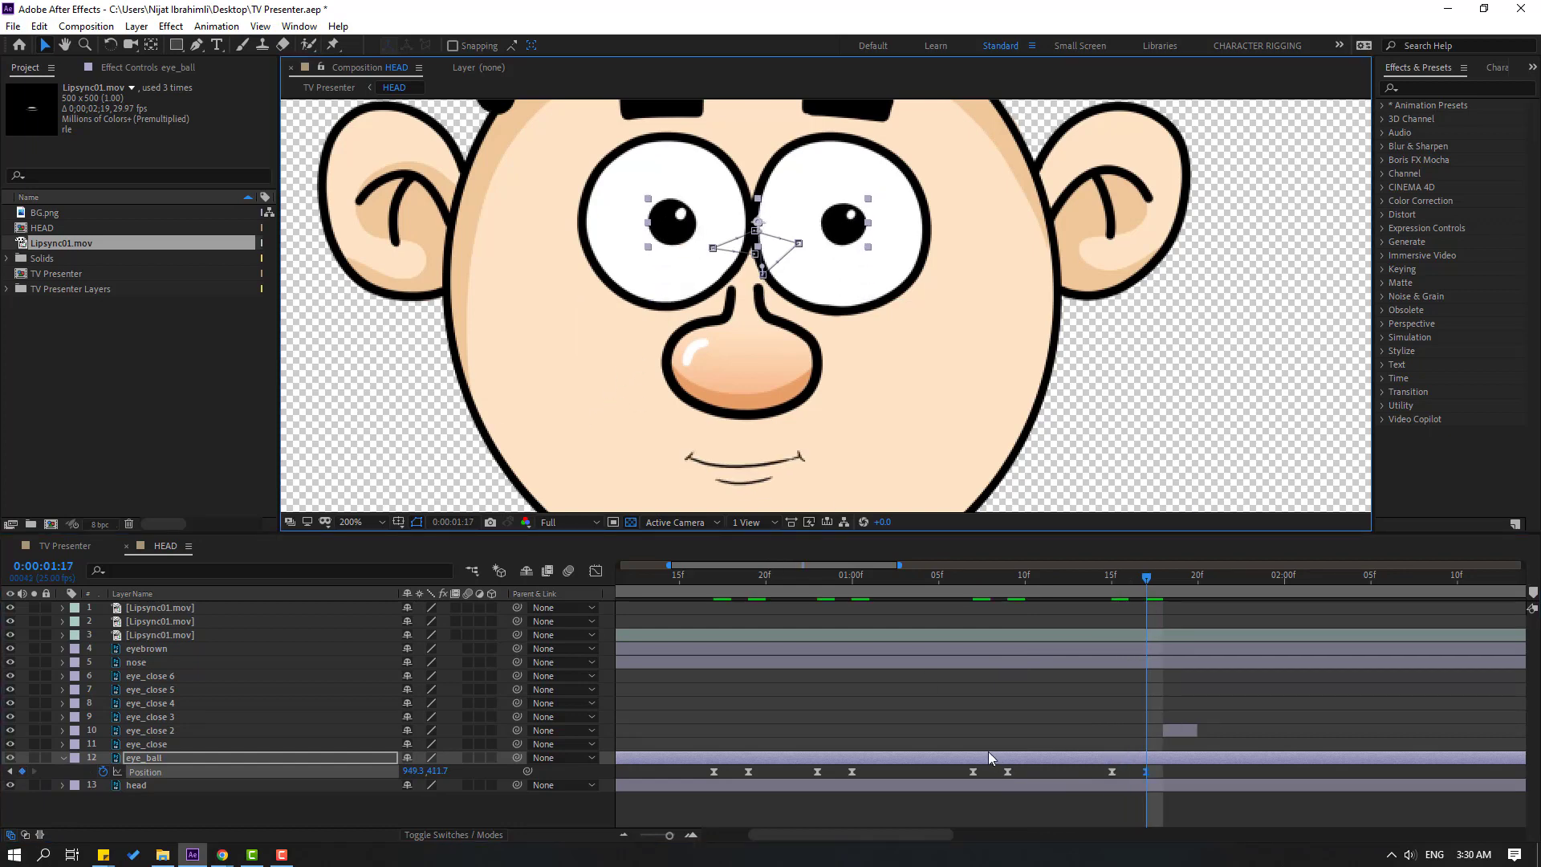
Spread the later eye_ball keyframe pairs along the timeline so each lines up with one of the blink clips eye_close 2 to eye_close 5
scroll(947, 766, down, 8)
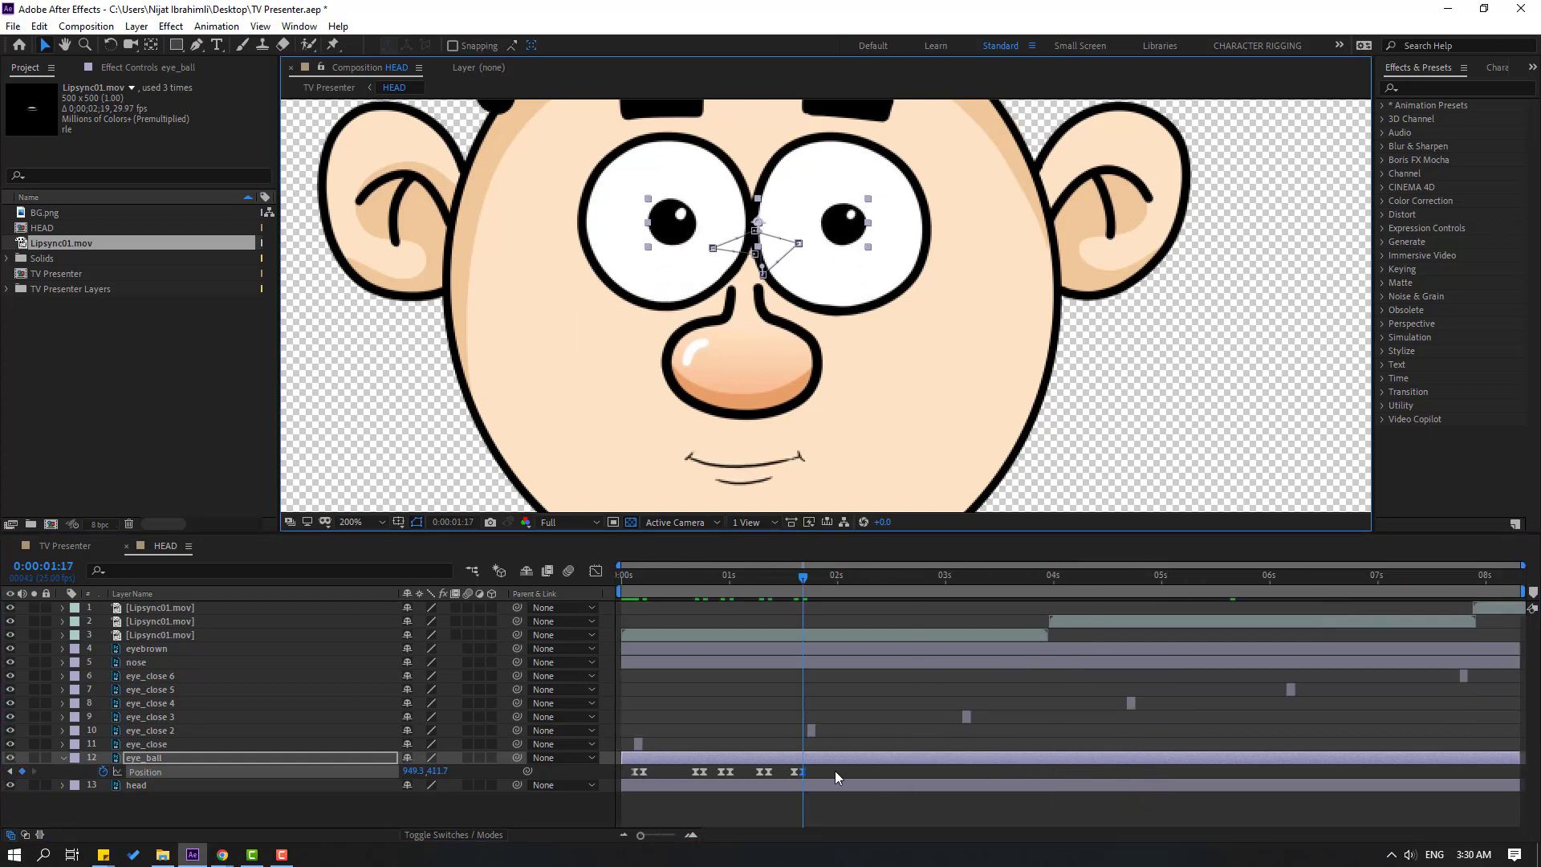
drag(835, 772, 697, 787)
click(725, 777)
drag(859, 778, 815, 771)
drag(942, 769, 983, 778)
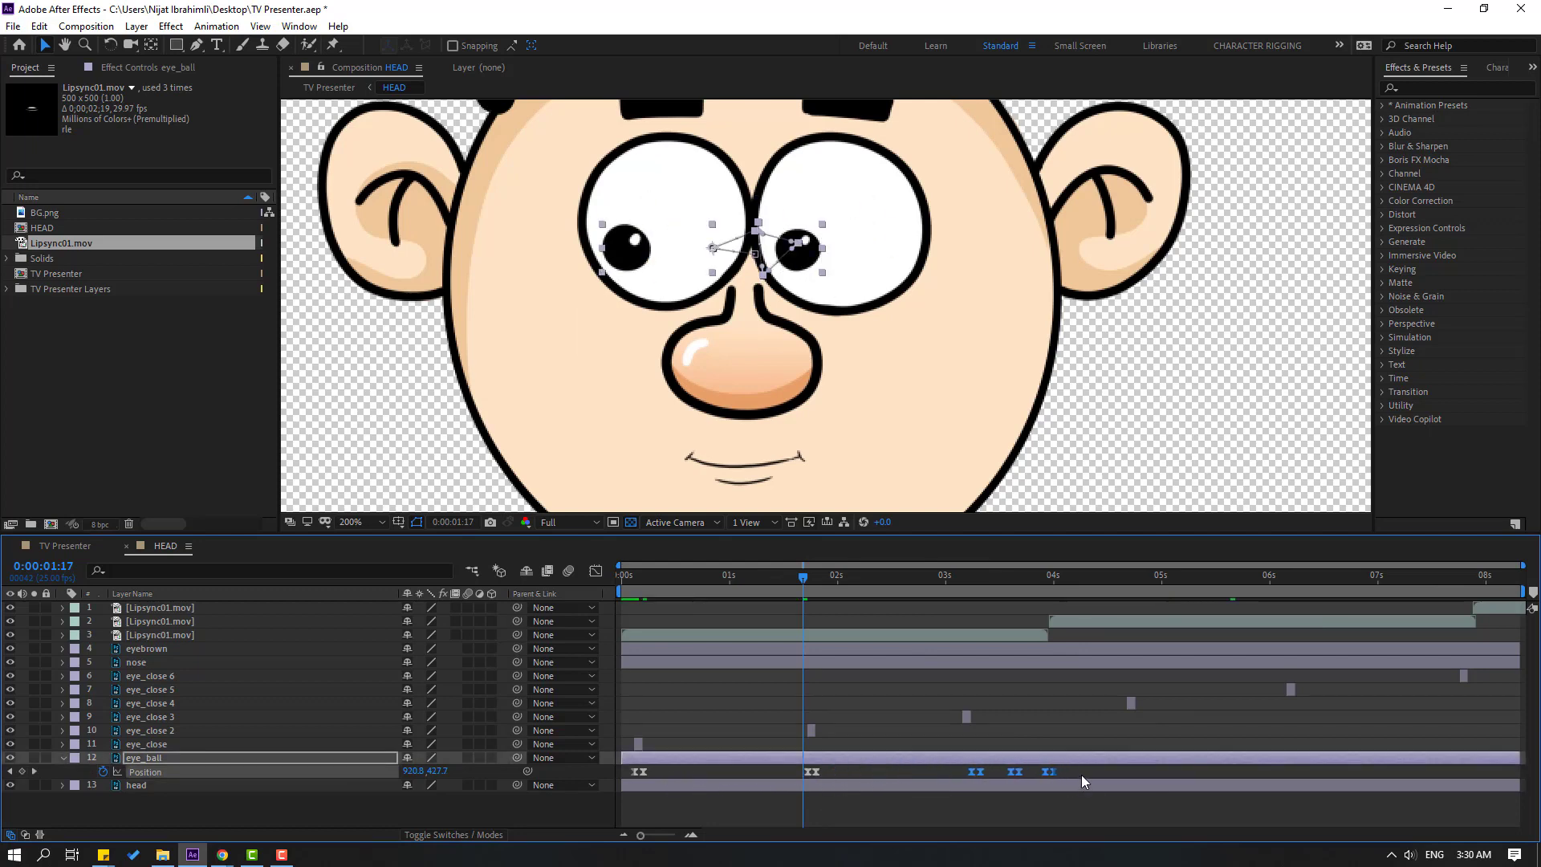
drag(1081, 774, 1298, 773)
click(1187, 773)
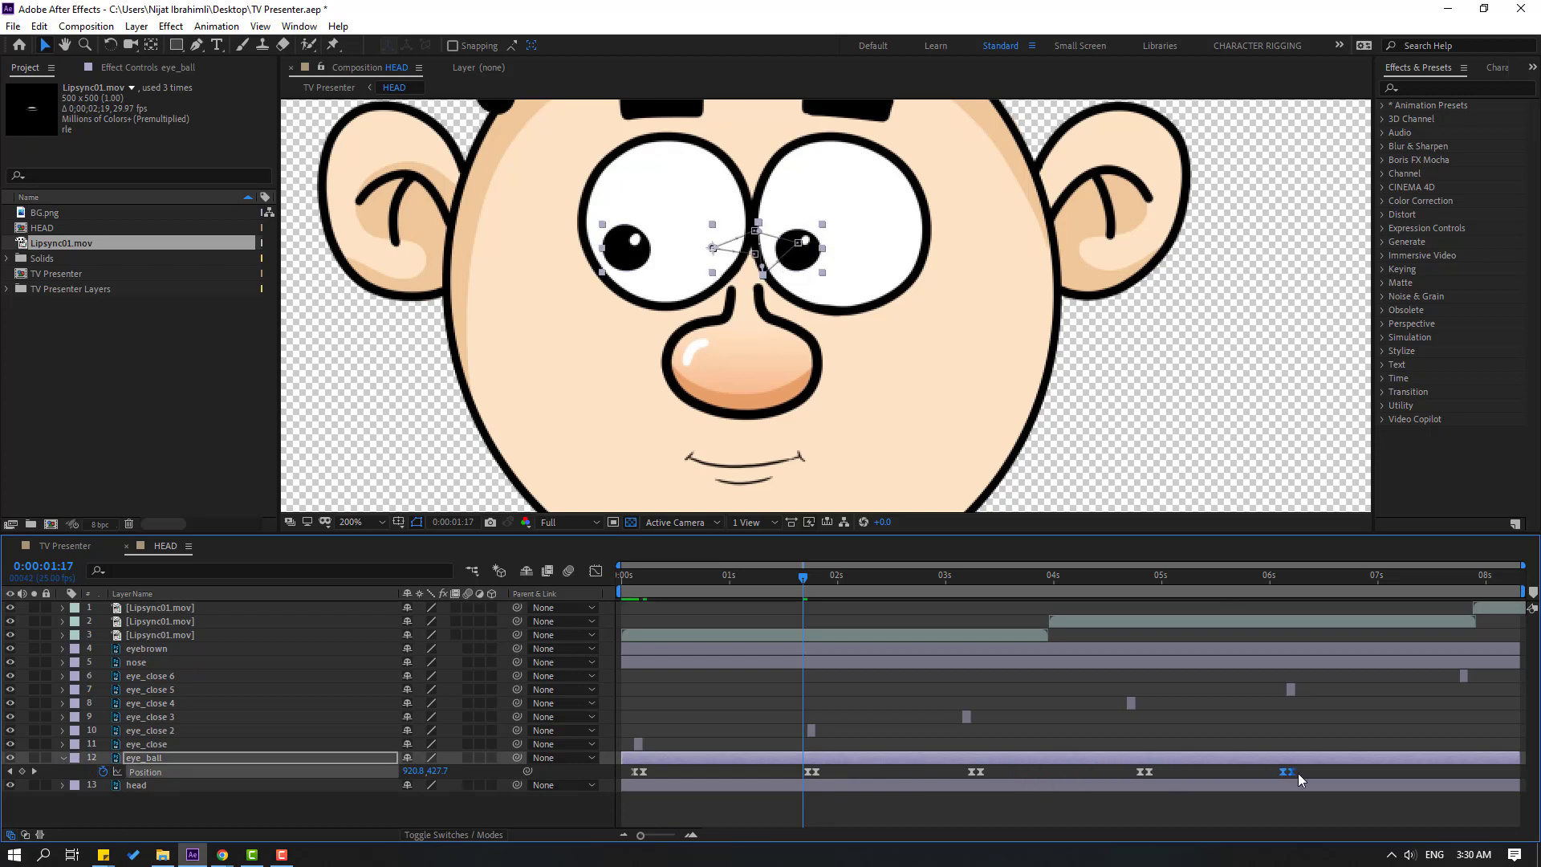
Preview the eye movement in the HEAD composition, return to the first frame, and collapse the eye_ball layer's properties
click(1090, 828)
key(space)
key(comma)
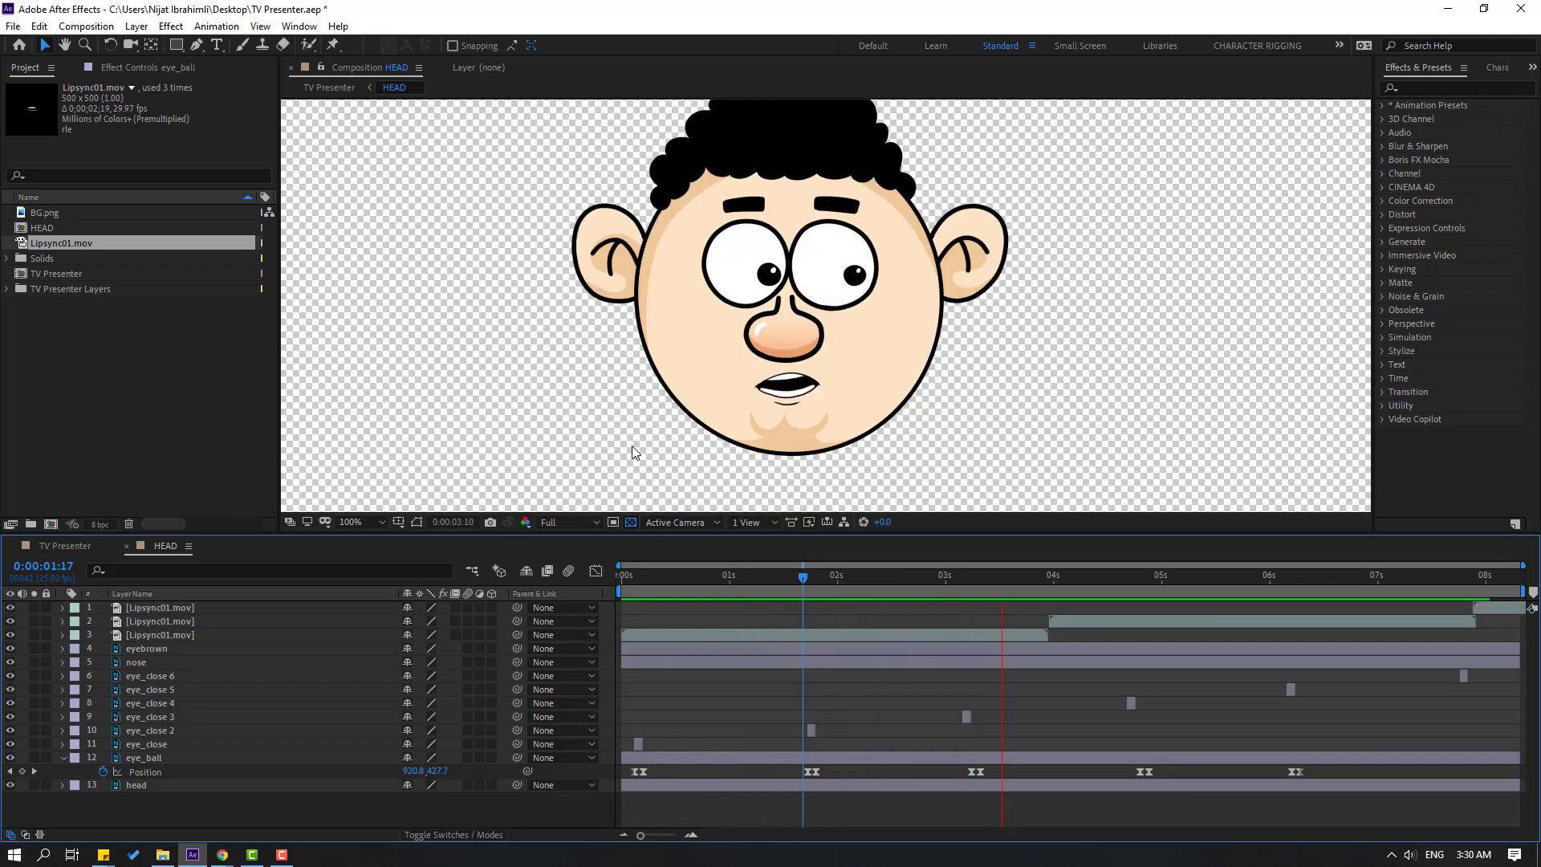
drag(724, 573, 452, 597)
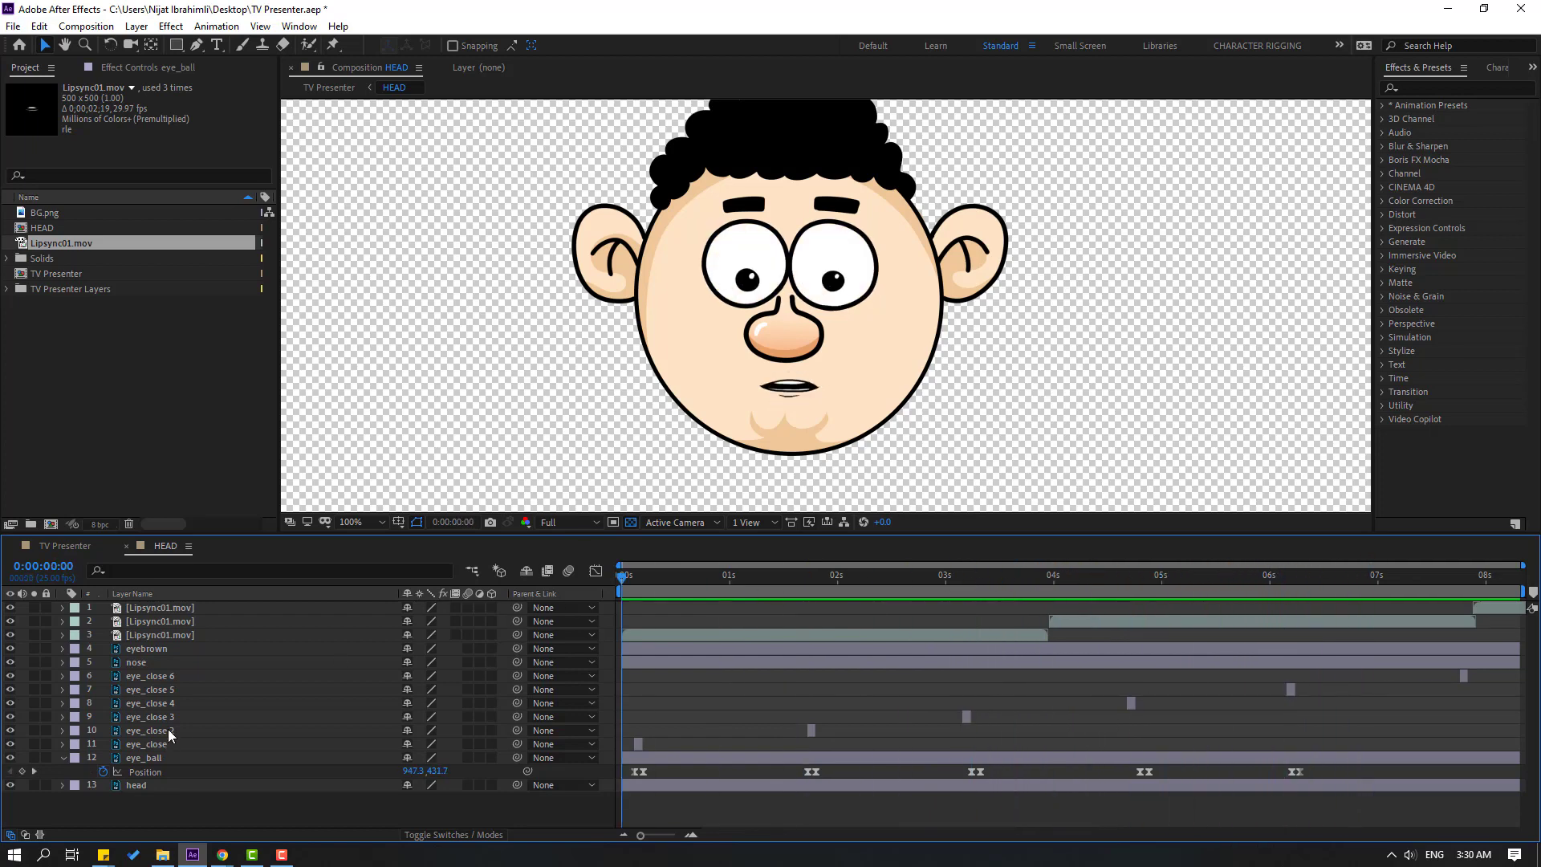
click(63, 758)
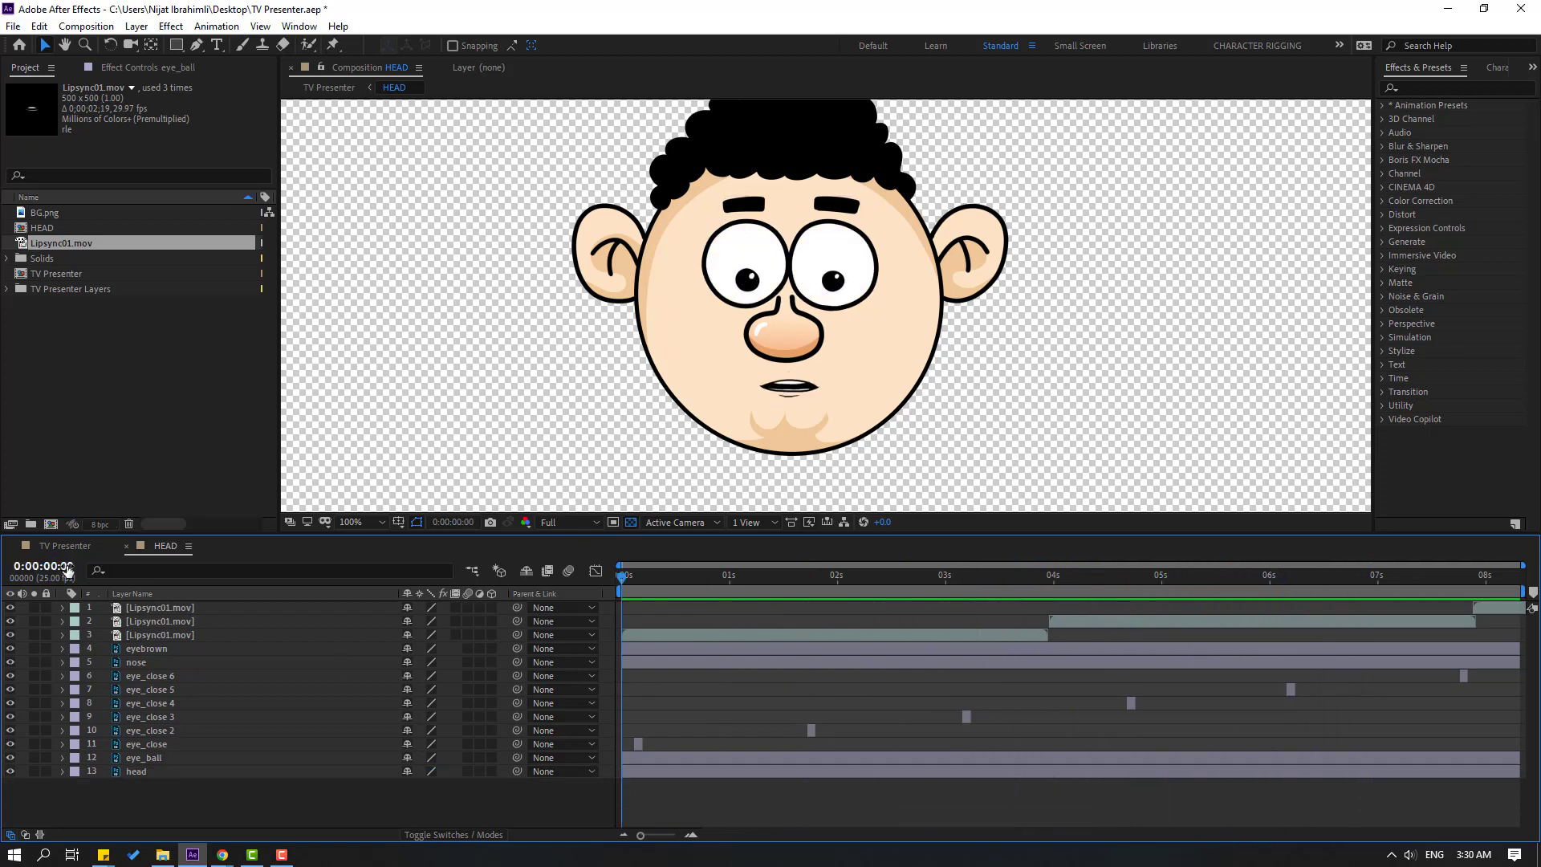
Switch to the TV Presenter composition, scrub through the head animation, and return to the first frame
click(64, 546)
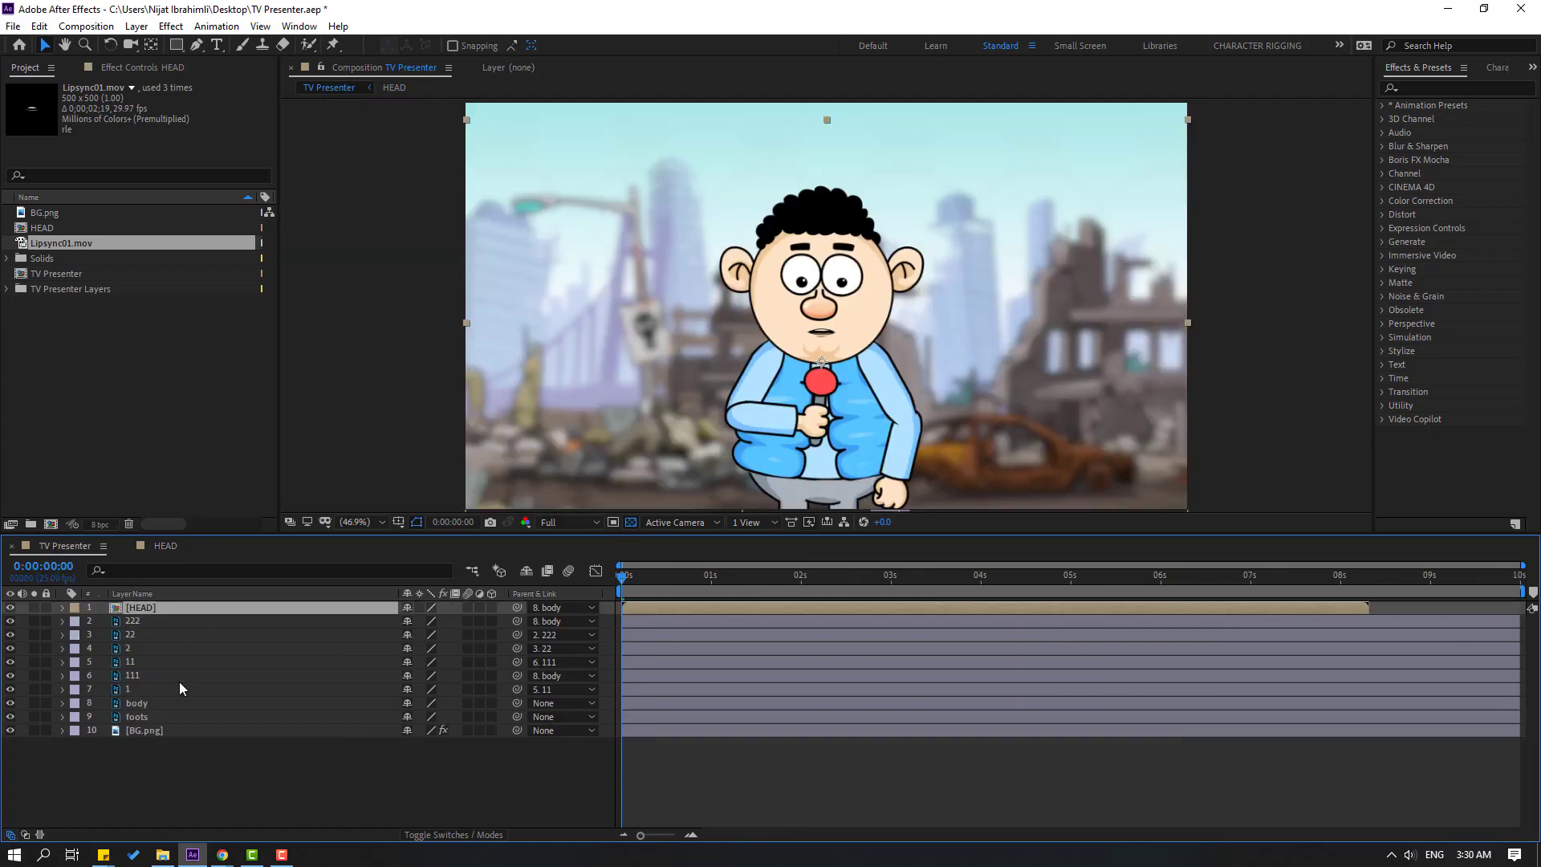
drag(649, 575, 758, 592)
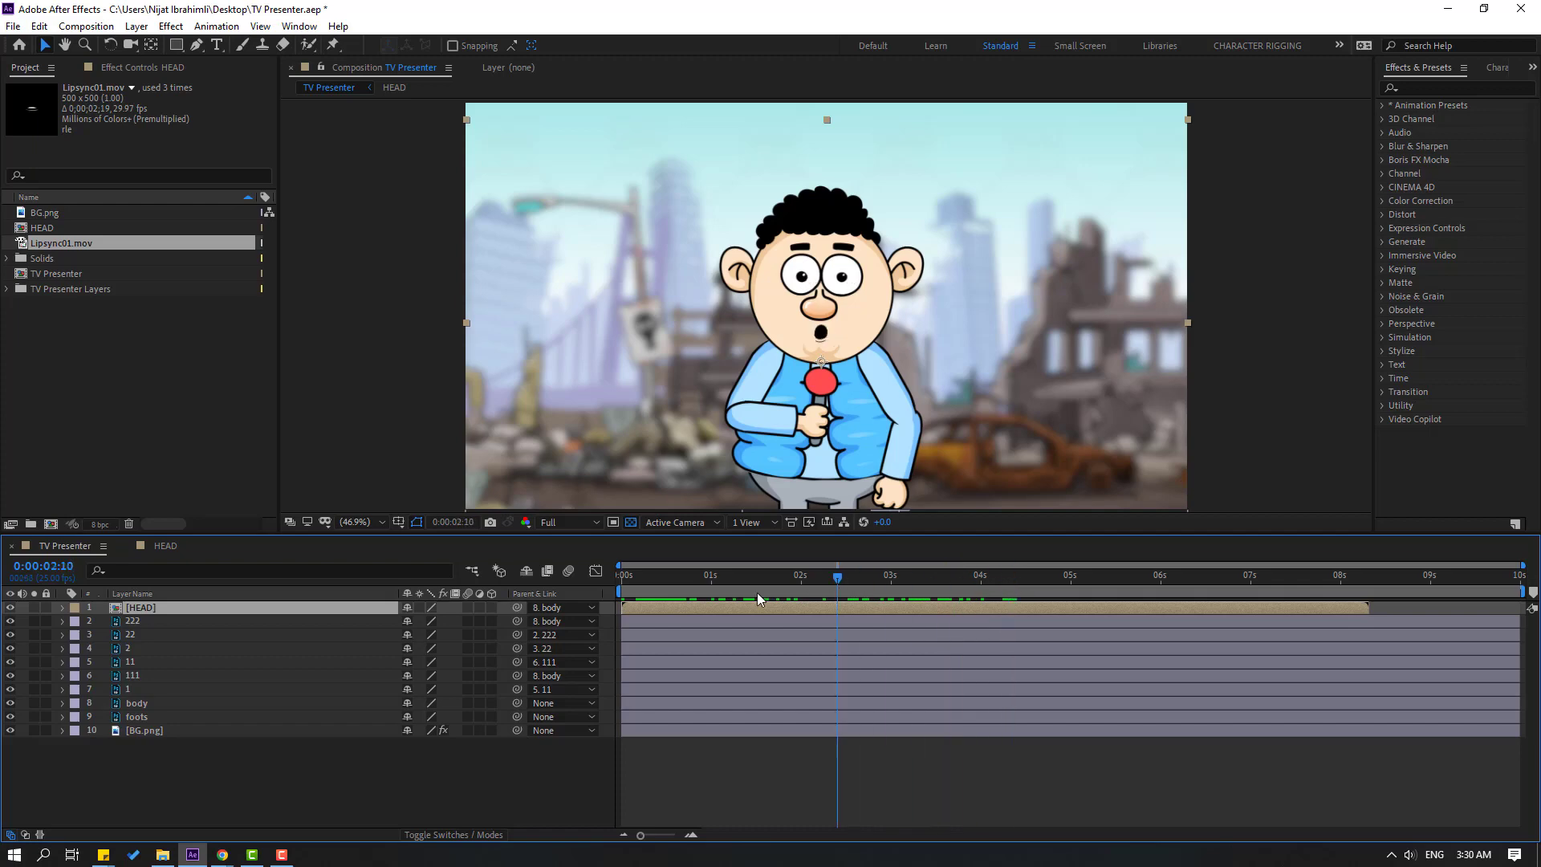
key(Home)
Open the Duik Bassel.2 script, ignore its update notice, and narrow its window and place it beside the character
click(298, 26)
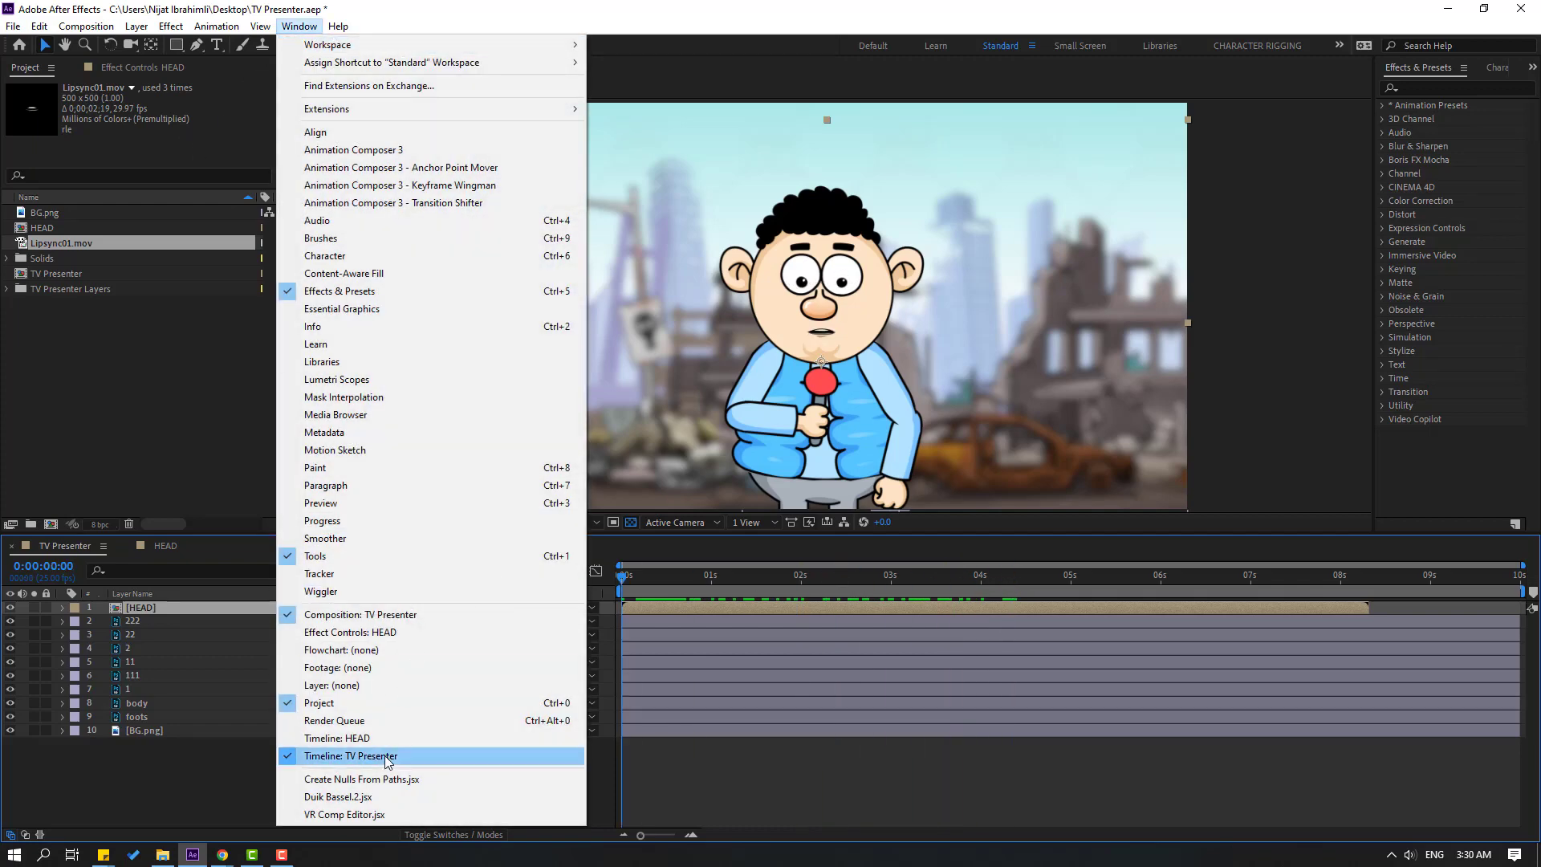
click(329, 798)
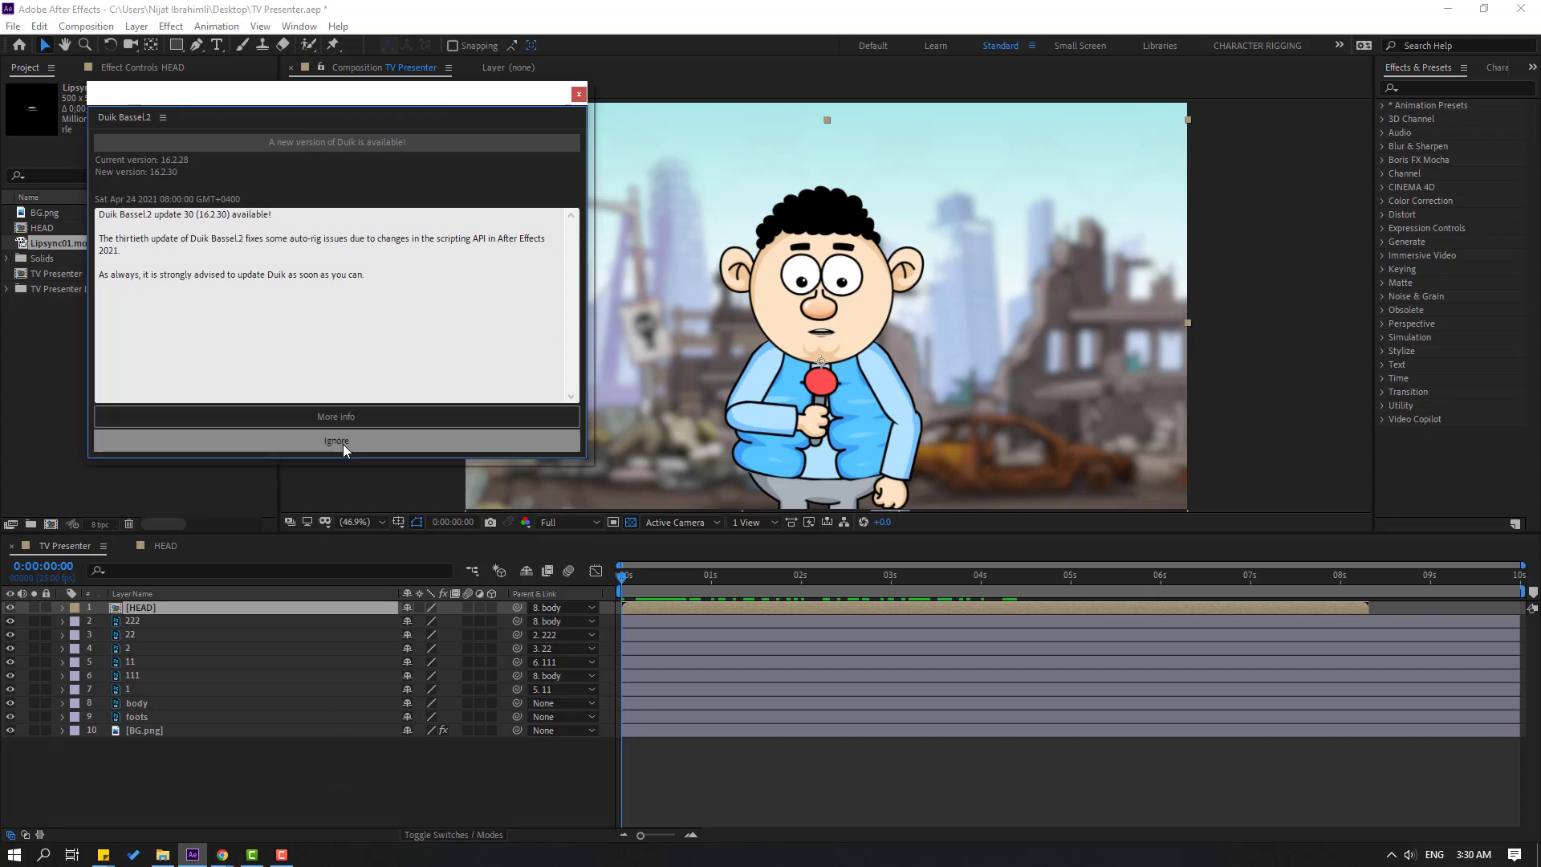
click(332, 444)
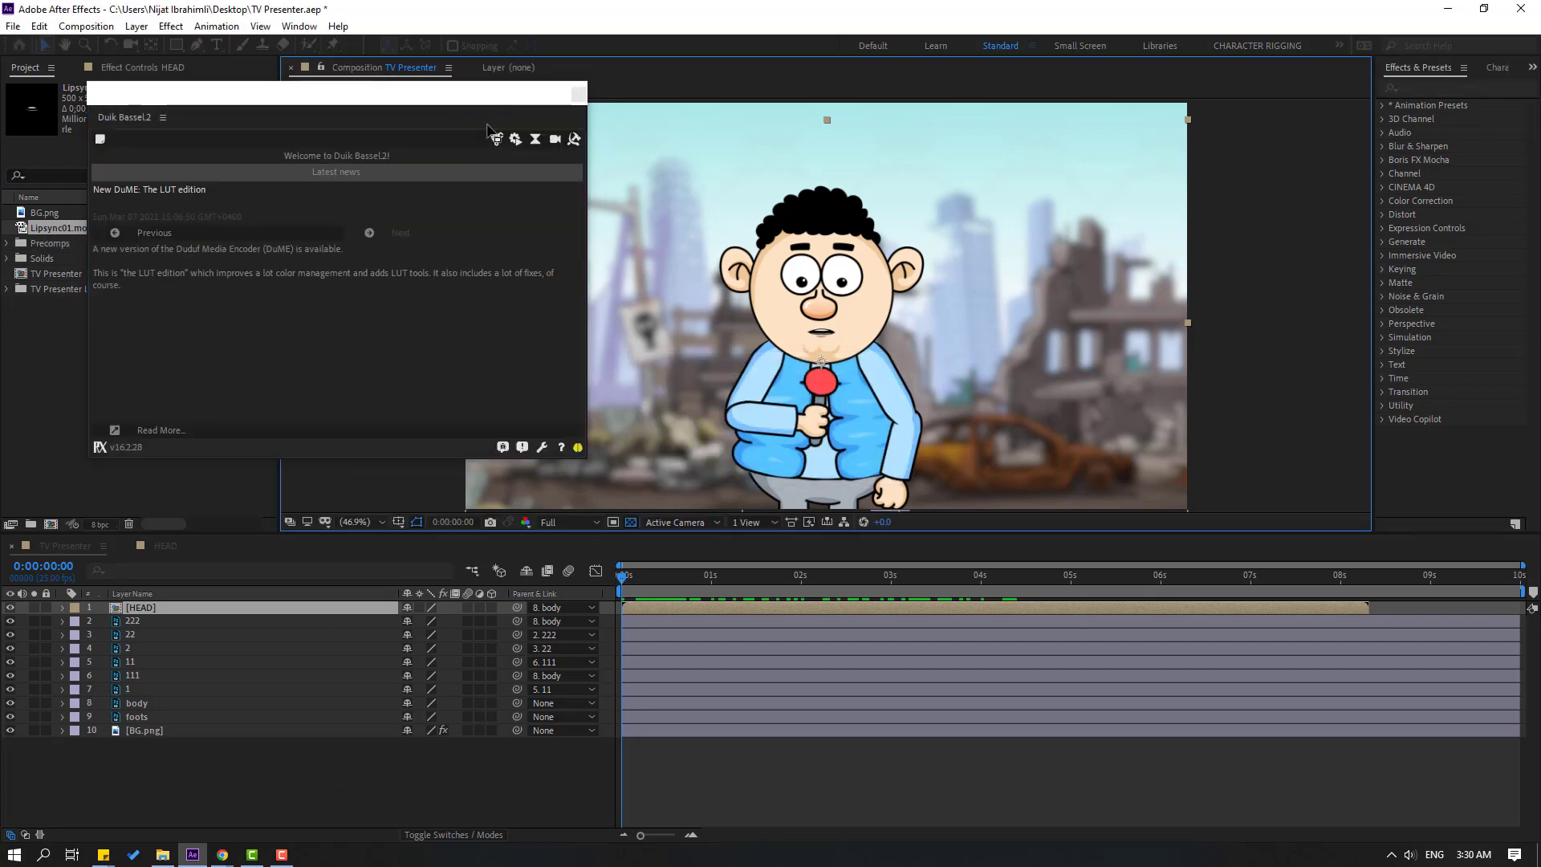
drag(417, 103, 1111, 200)
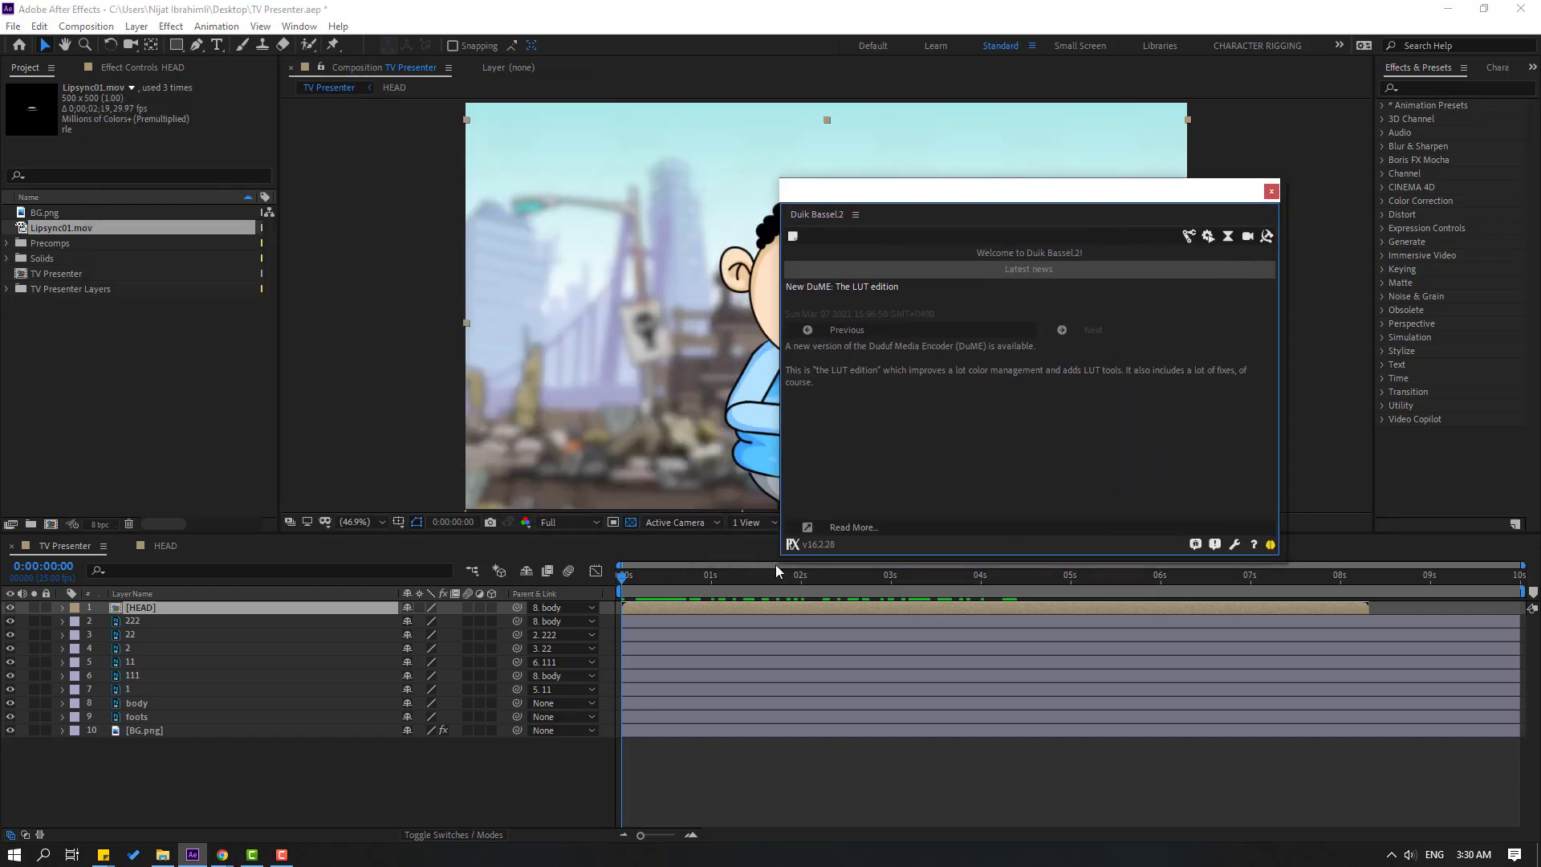
drag(790, 561, 1025, 633)
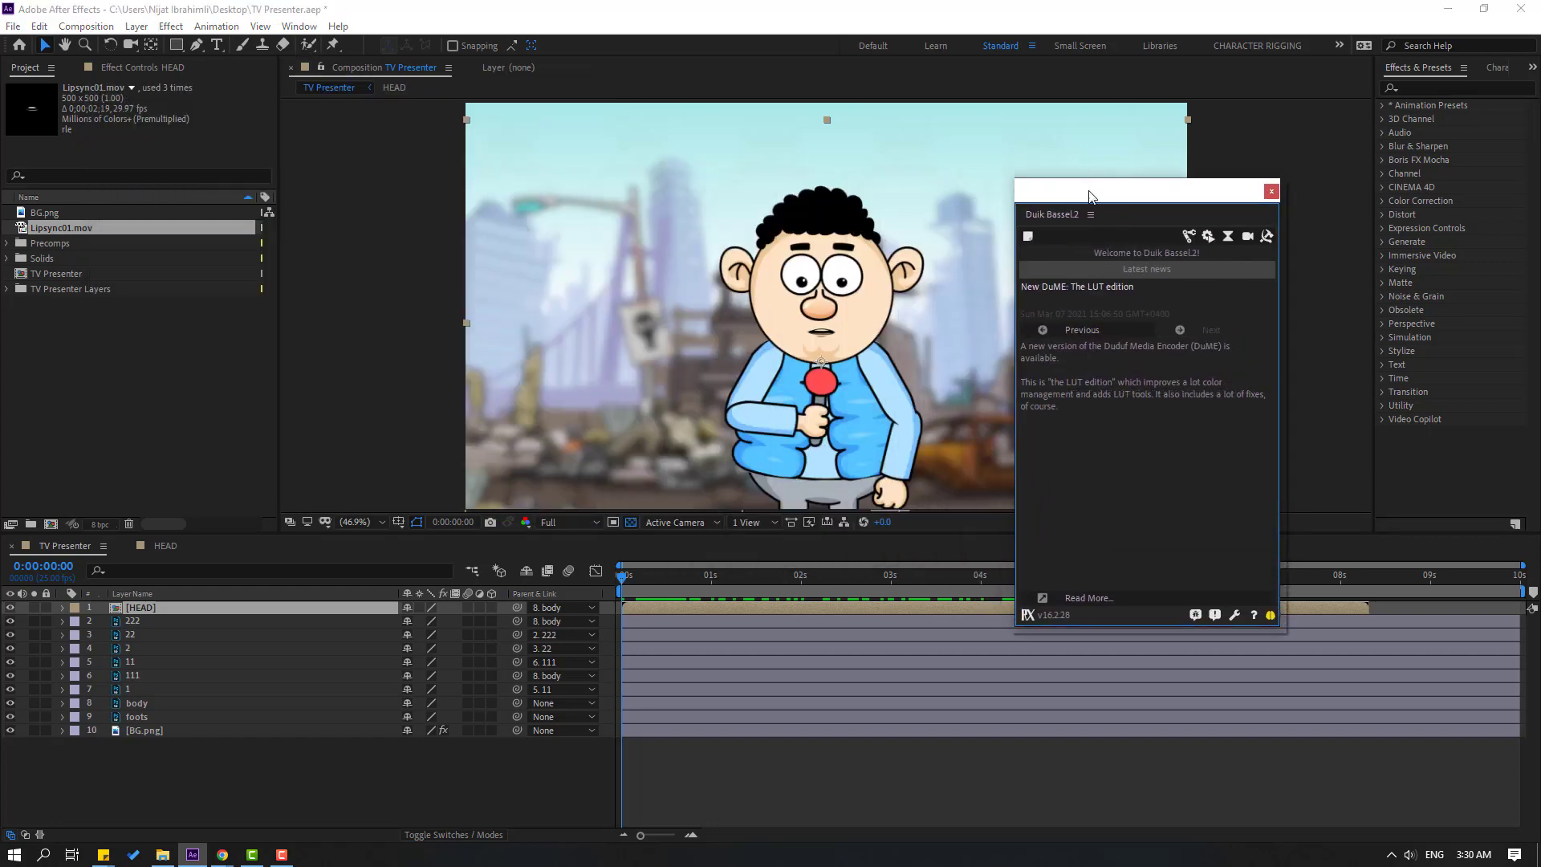
drag(1090, 196, 1189, 146)
Rig the microphone arm by applying Duik's Auto-rig & IK to layers 1, 11 and 111, and collapse the new controller layer's properties
click(136, 690)
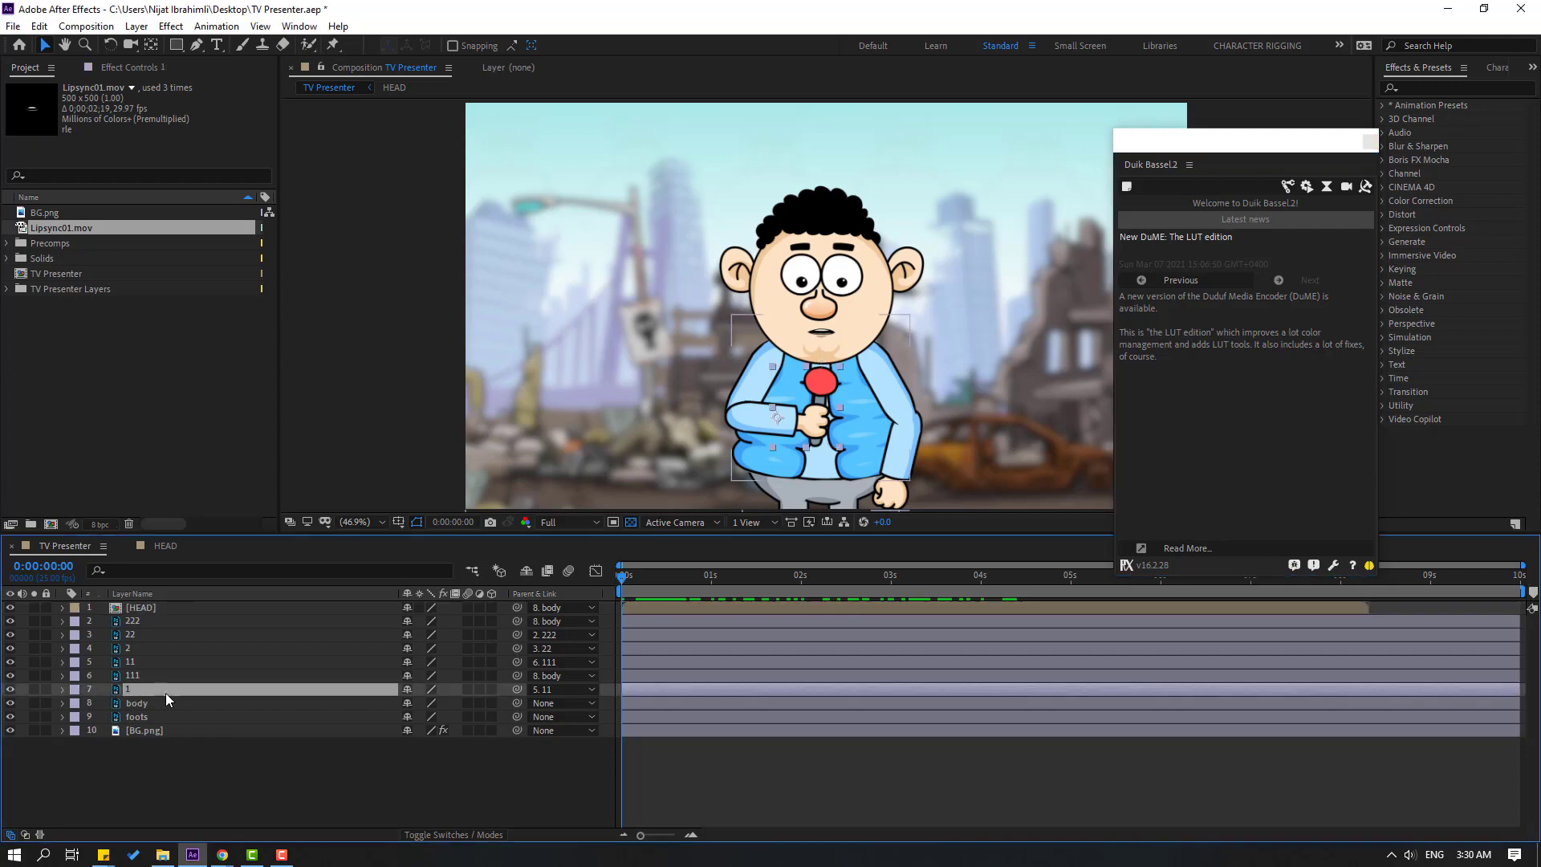
ctrl+click(130, 663)
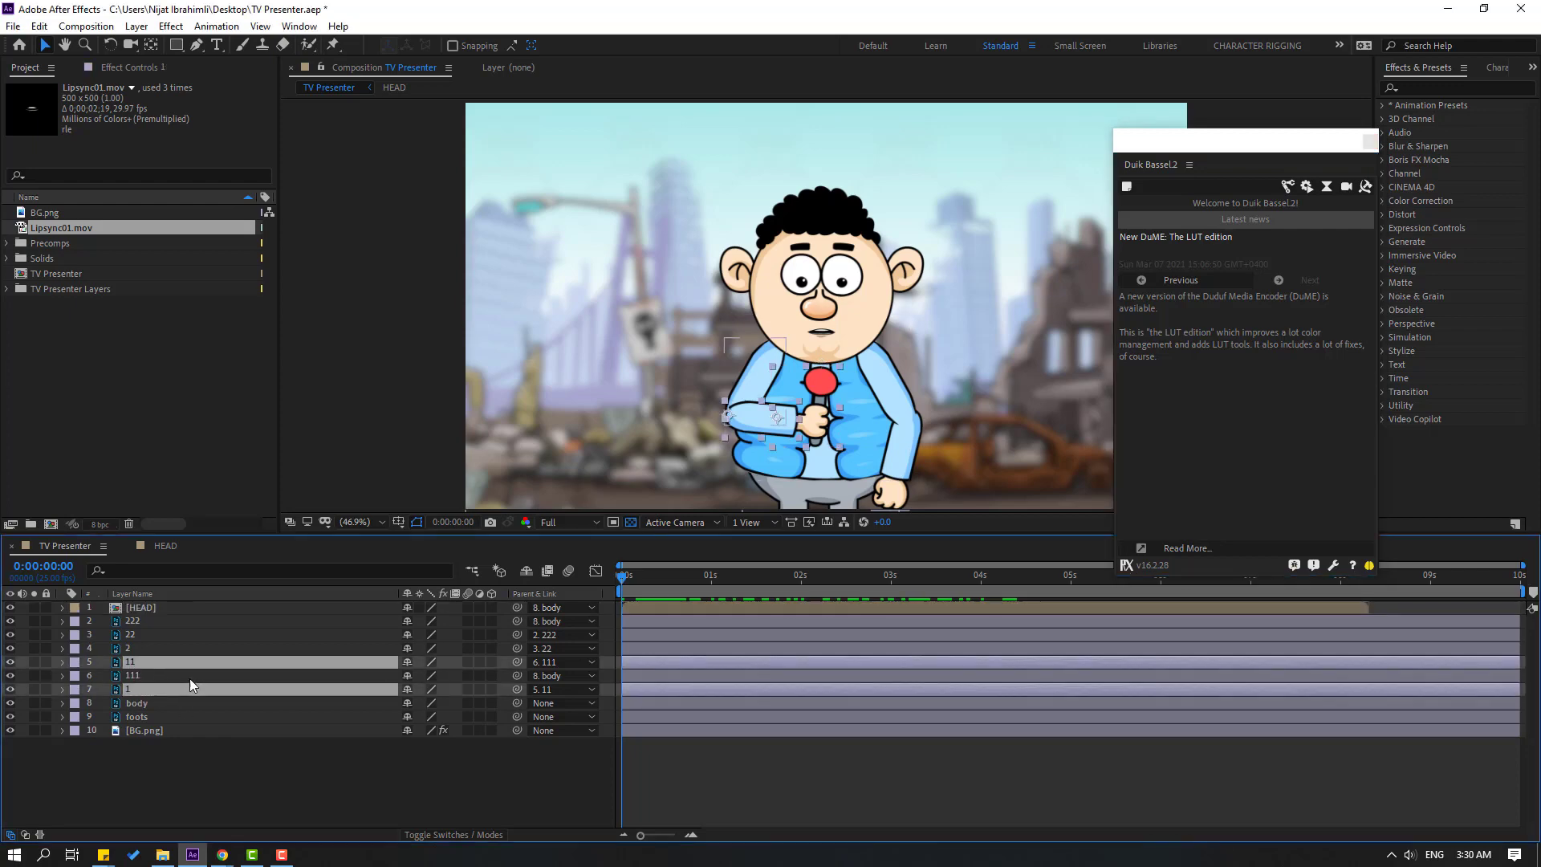
ctrl+click(138, 678)
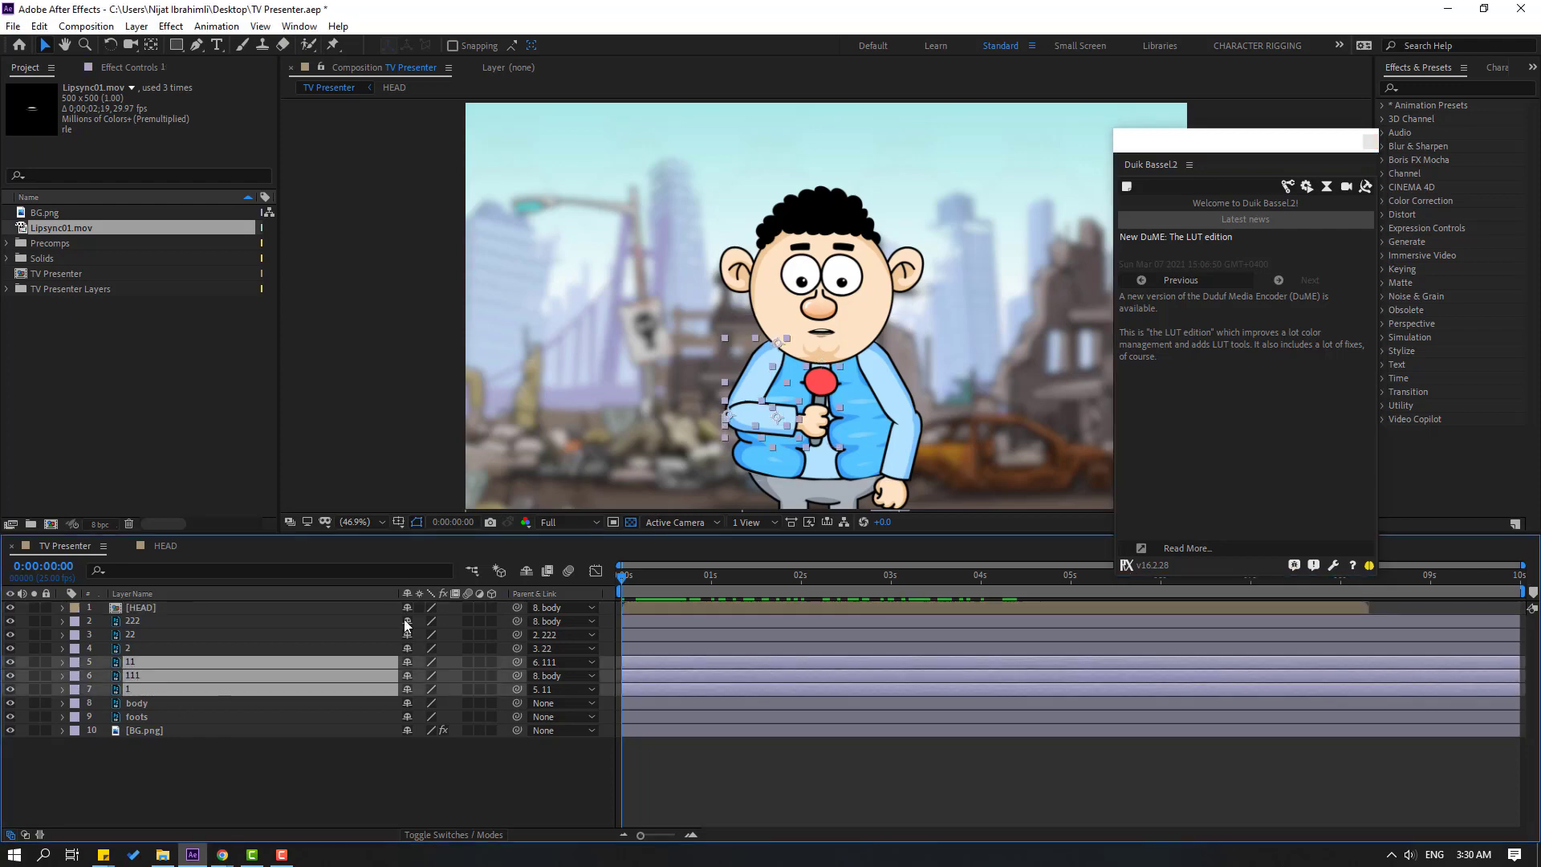
click(1286, 189)
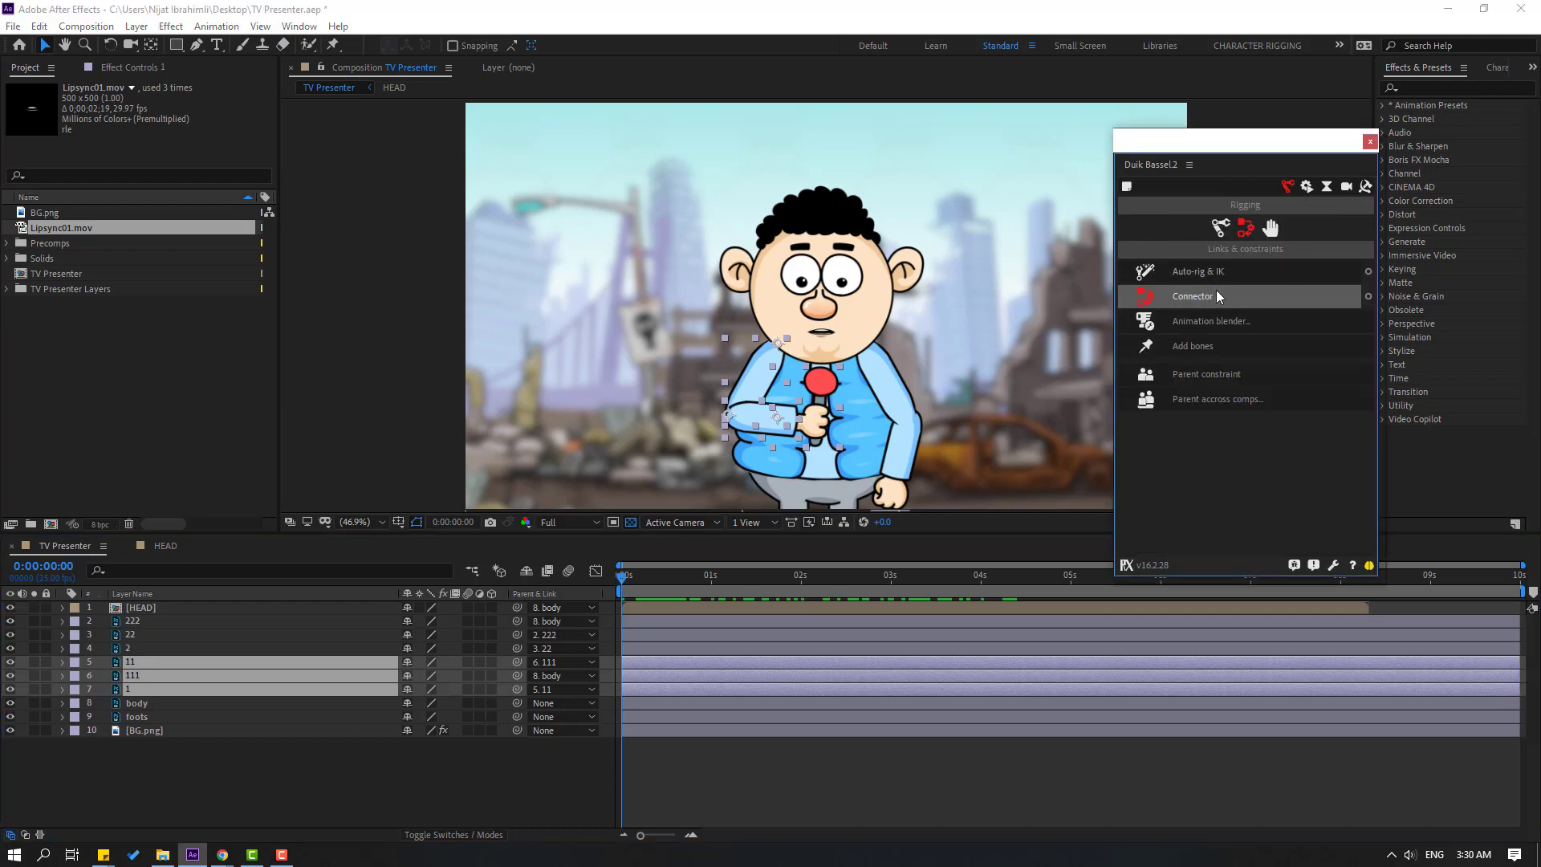
click(1192, 272)
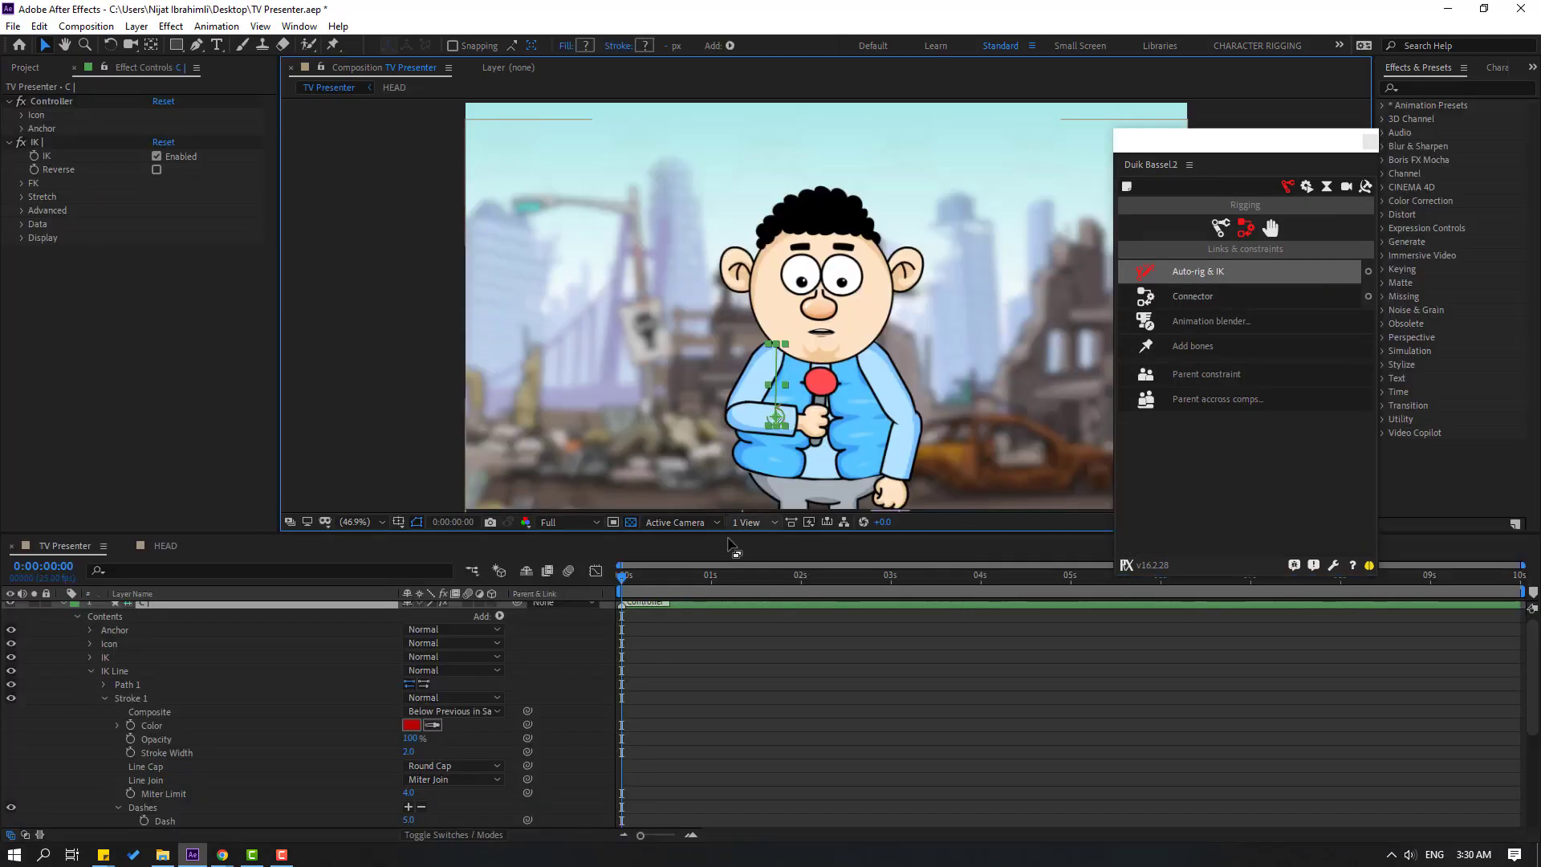
scroll(69, 613, up, 1)
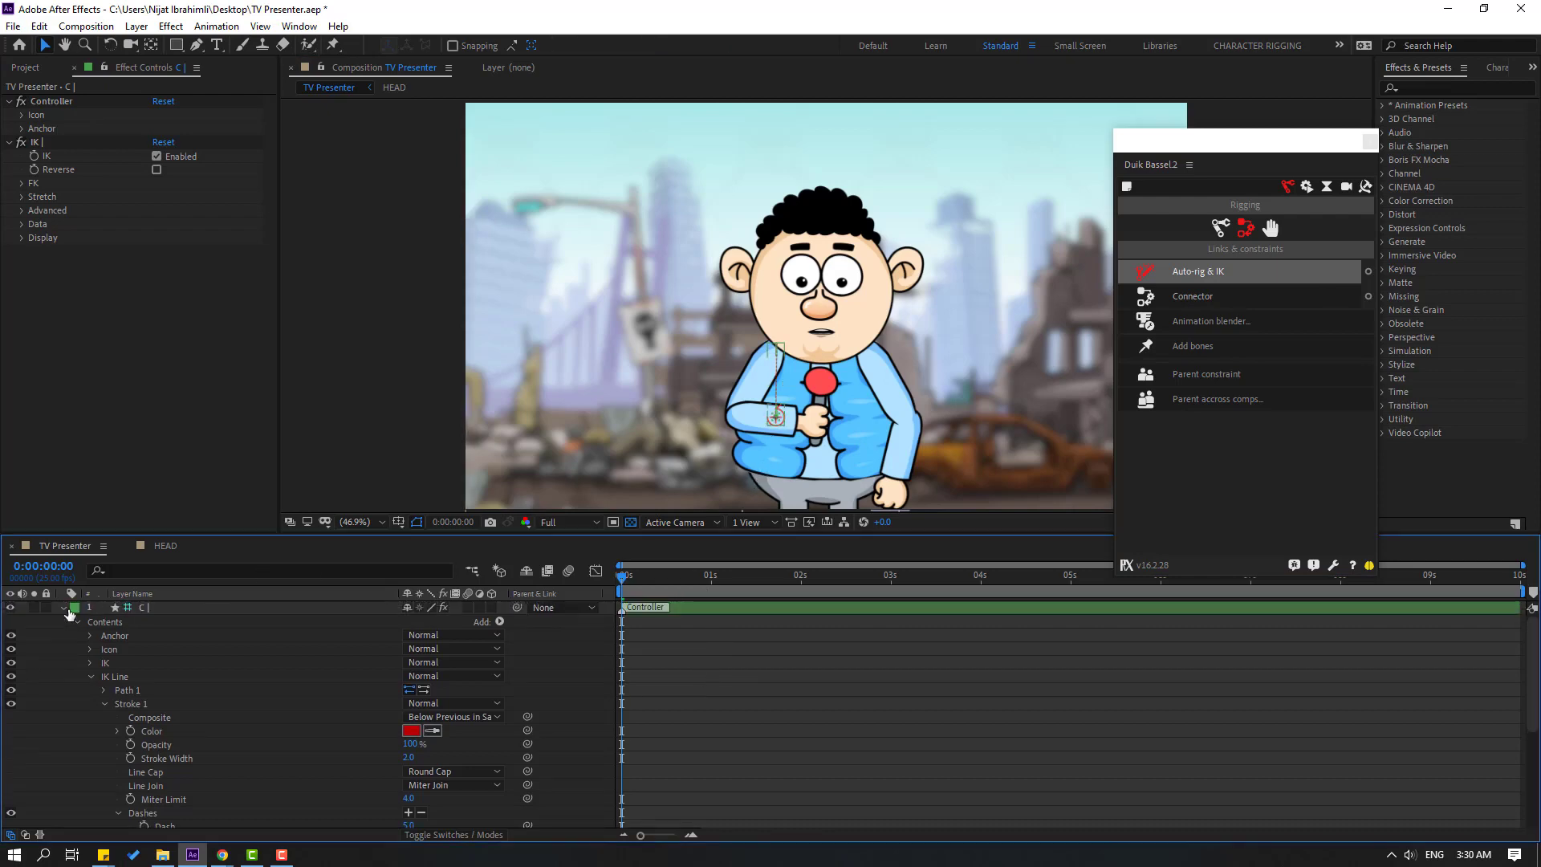
click(63, 608)
Try moving the microphone arm's controller to test the IK rig, and undo the move
scroll(663, 382, up, 3)
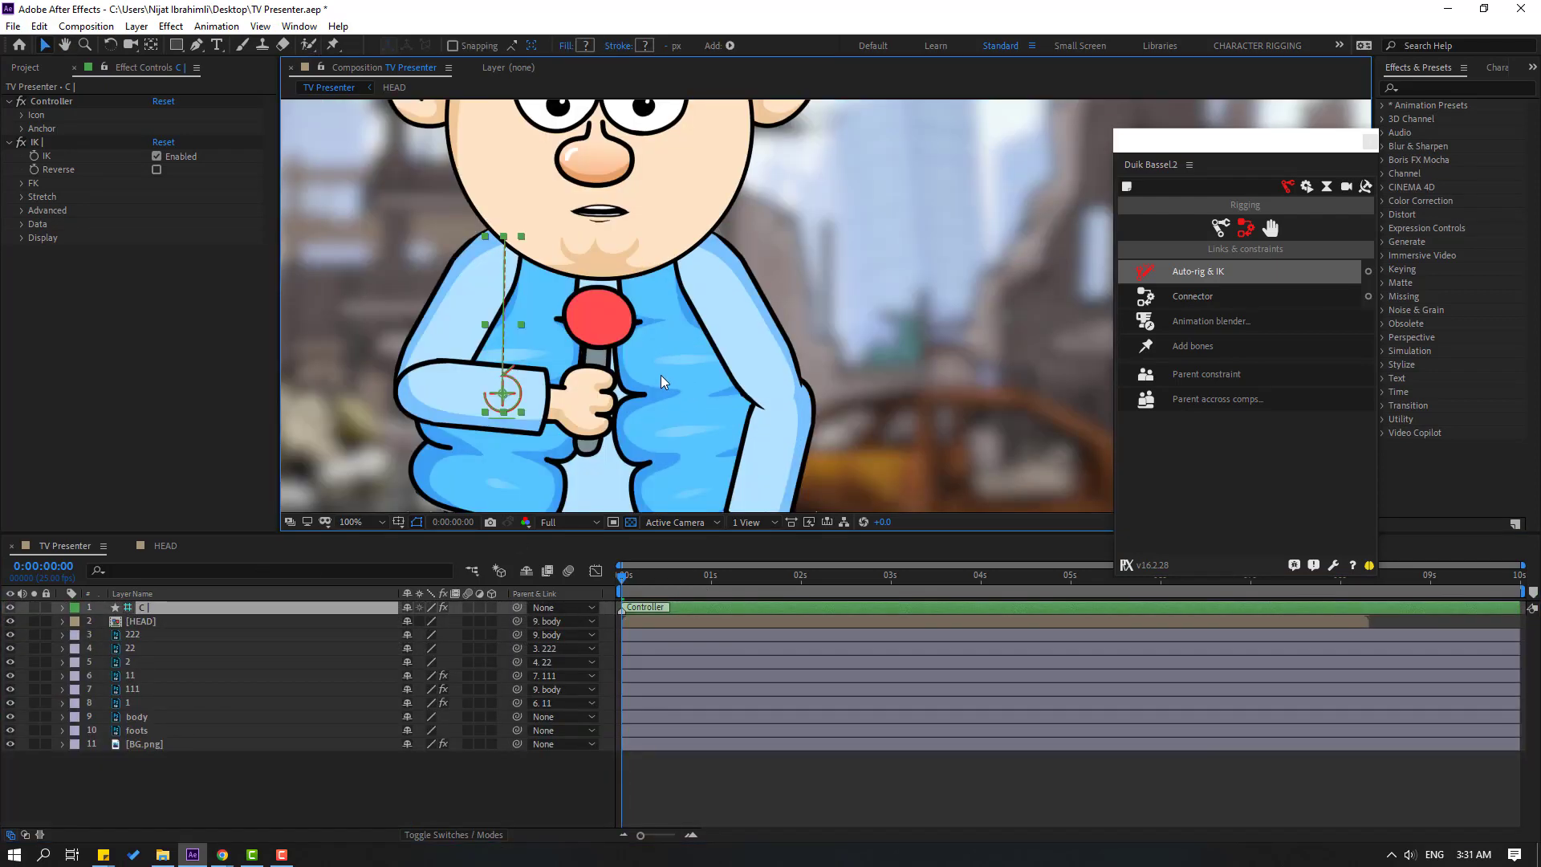
mouse_move(525, 406)
mouse_down()
mouse_move(518, 355)
mouse_move(499, 412)
mouse_move(554, 405)
mouse_move(427, 401)
mouse_move(526, 398)
mouse_move(506, 367)
mouse_move(527, 410)
mouse_up()
key(ctrl+z)
drag(573, 267, 682, 275)
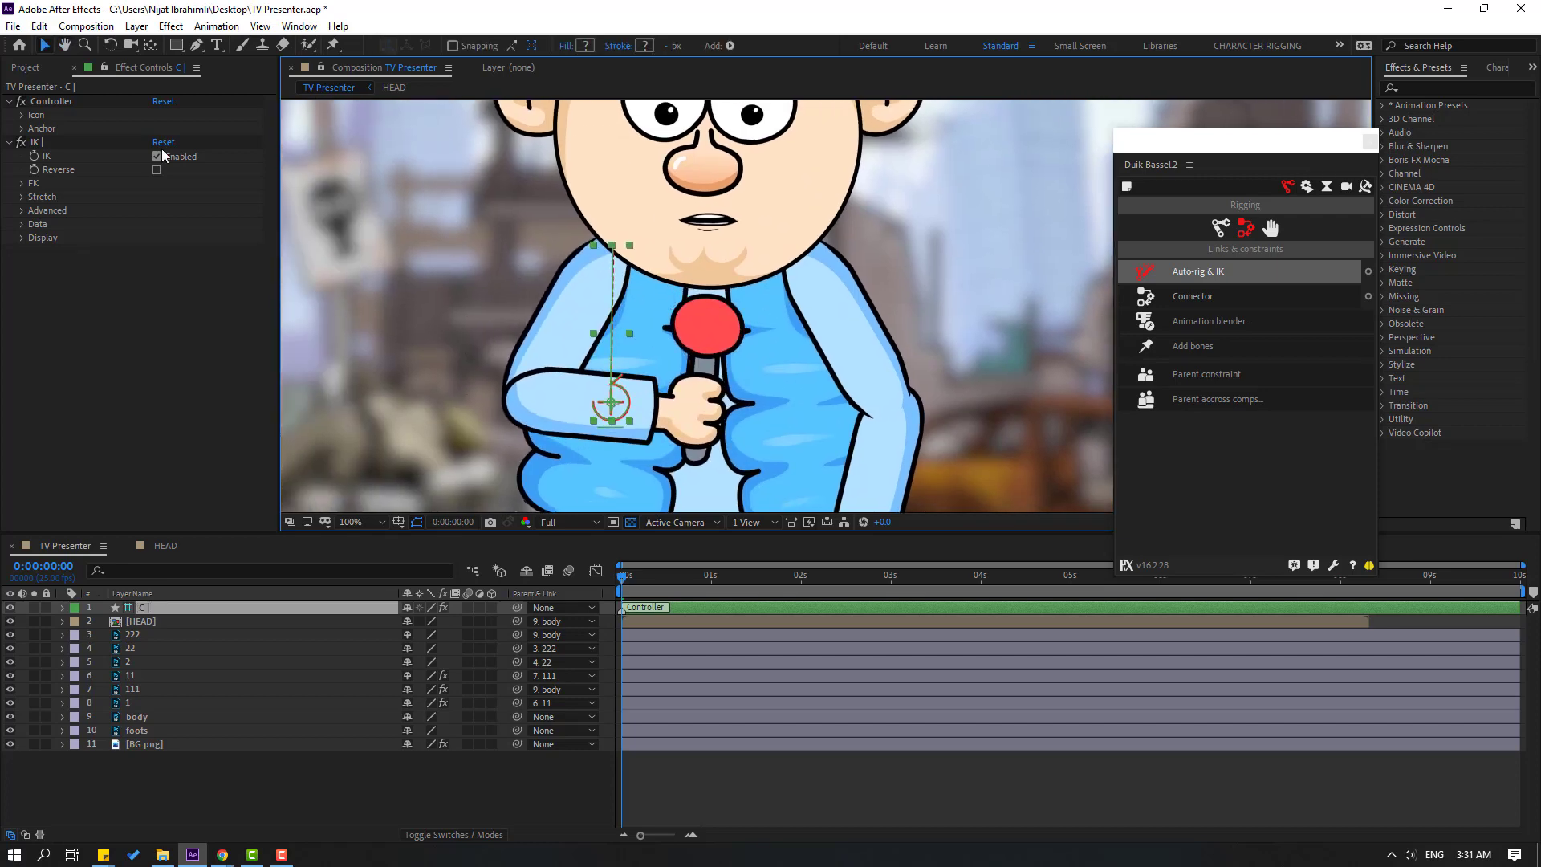
Enlarge the icon of the microphone arm's controller
click(23, 116)
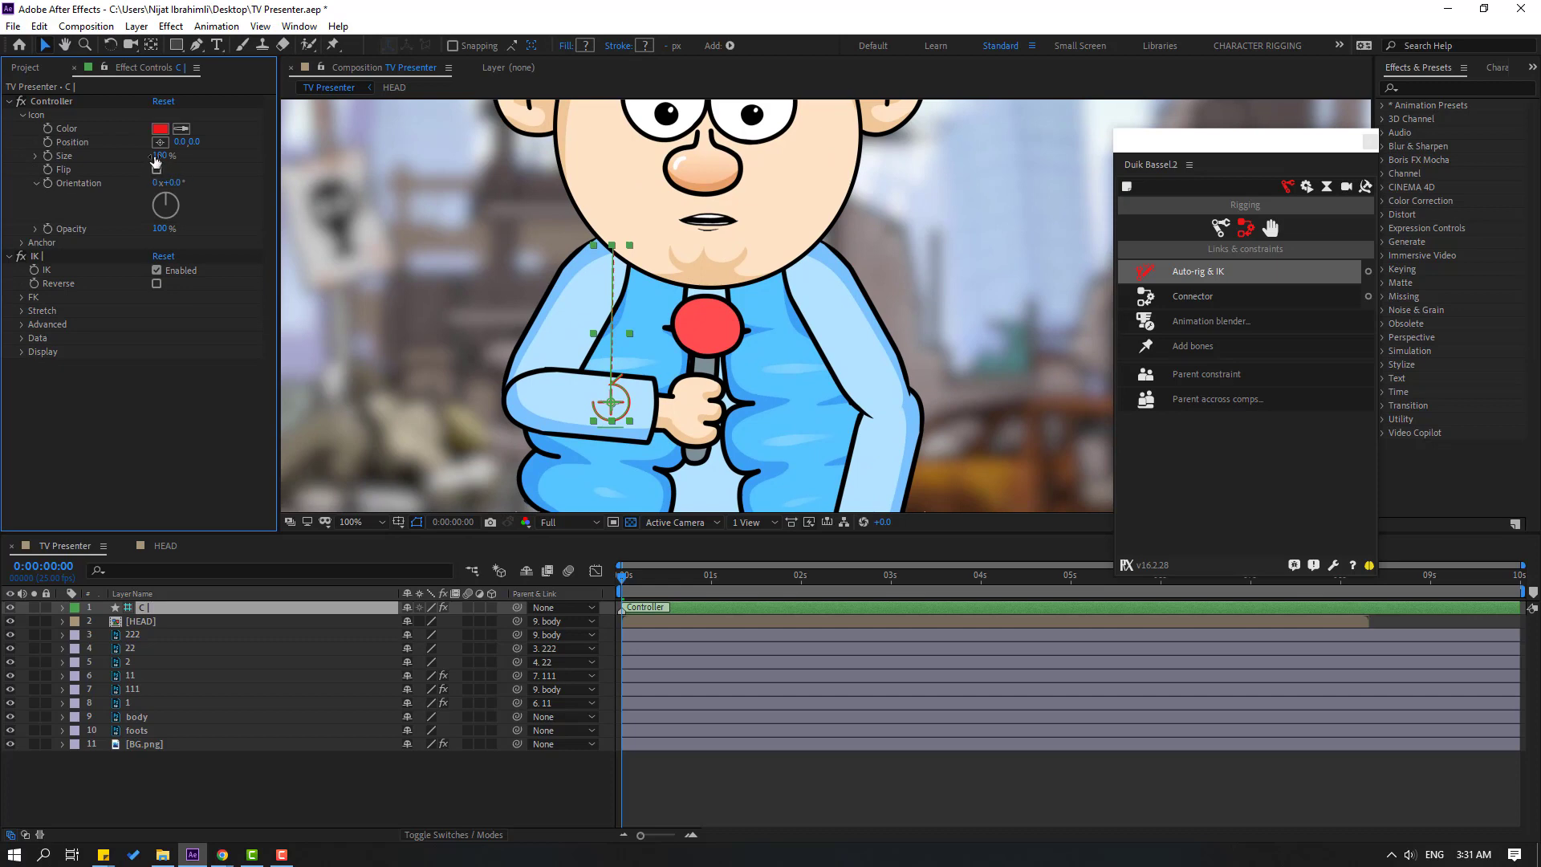
drag(161, 155, 163, 155)
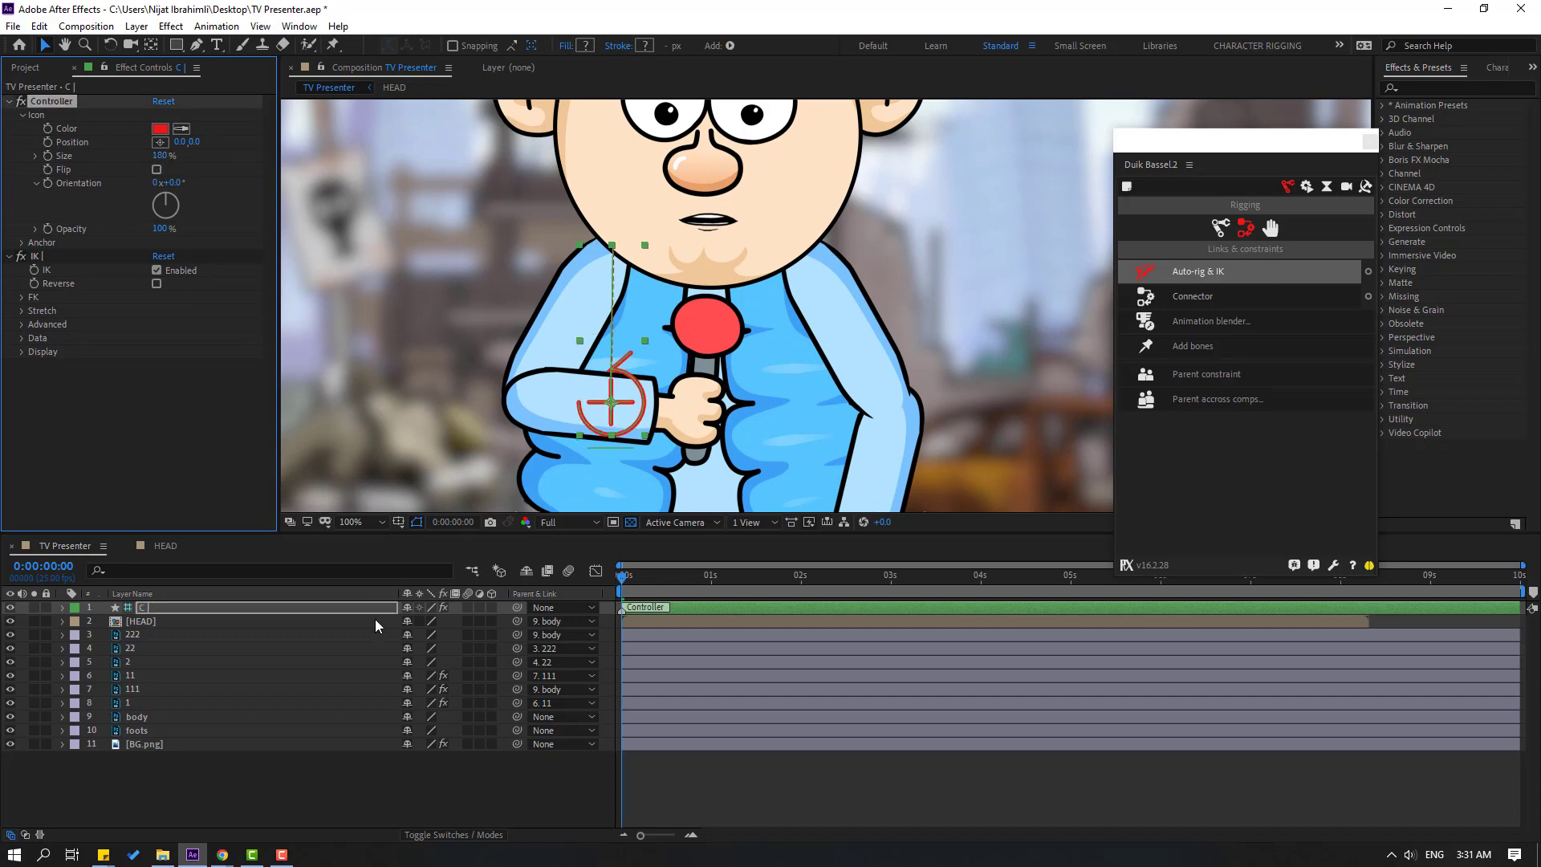
scroll(538, 350, down, 2)
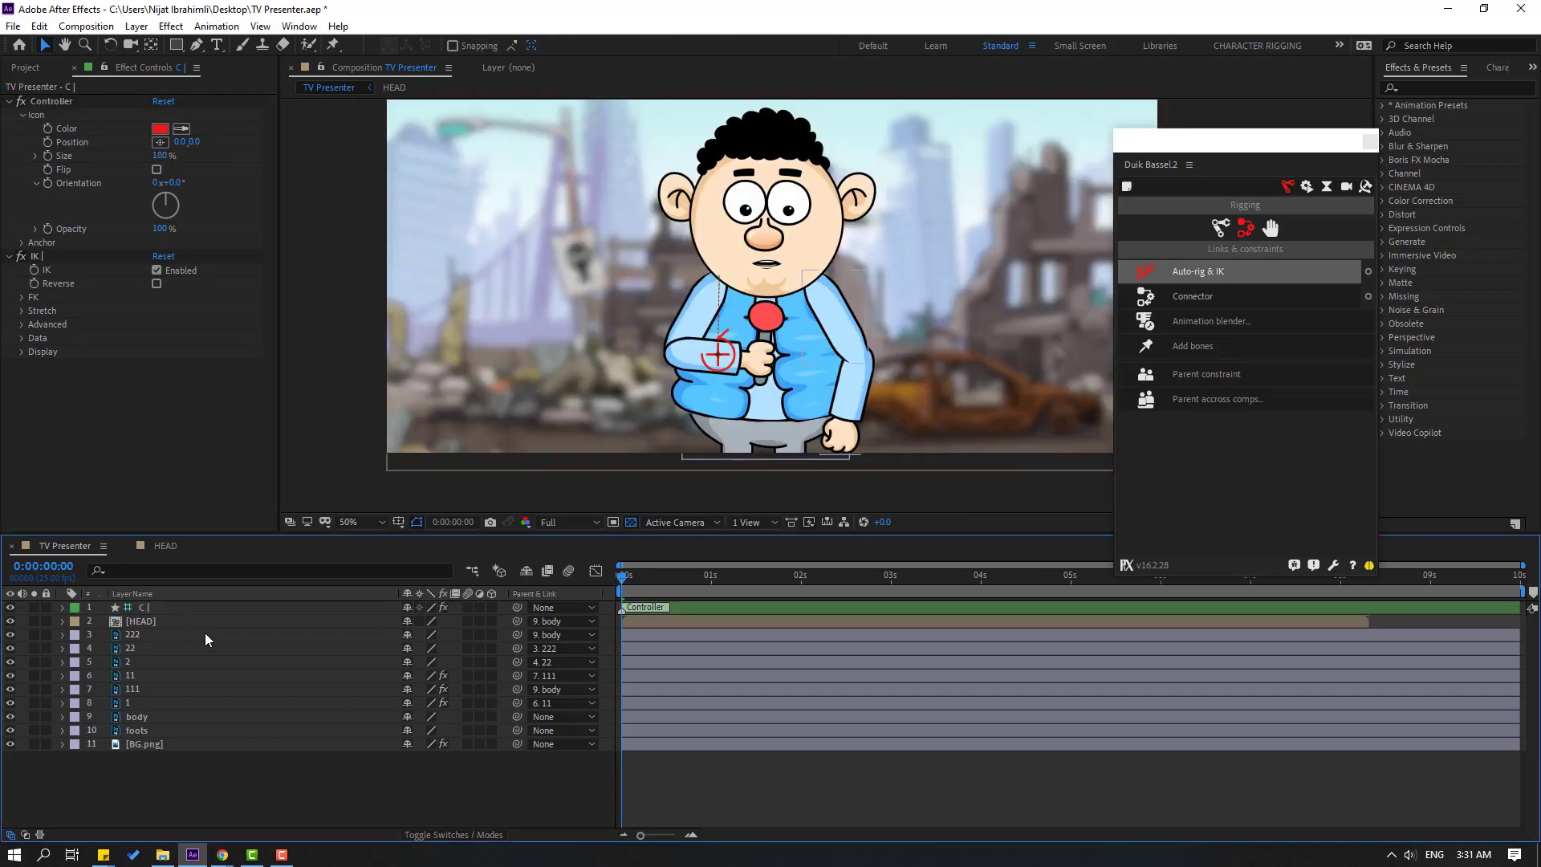
Rig the free arm by applying Duik's Auto-rig & IK to layers 2, 22 and 222
click(133, 660)
shift+click(162, 647)
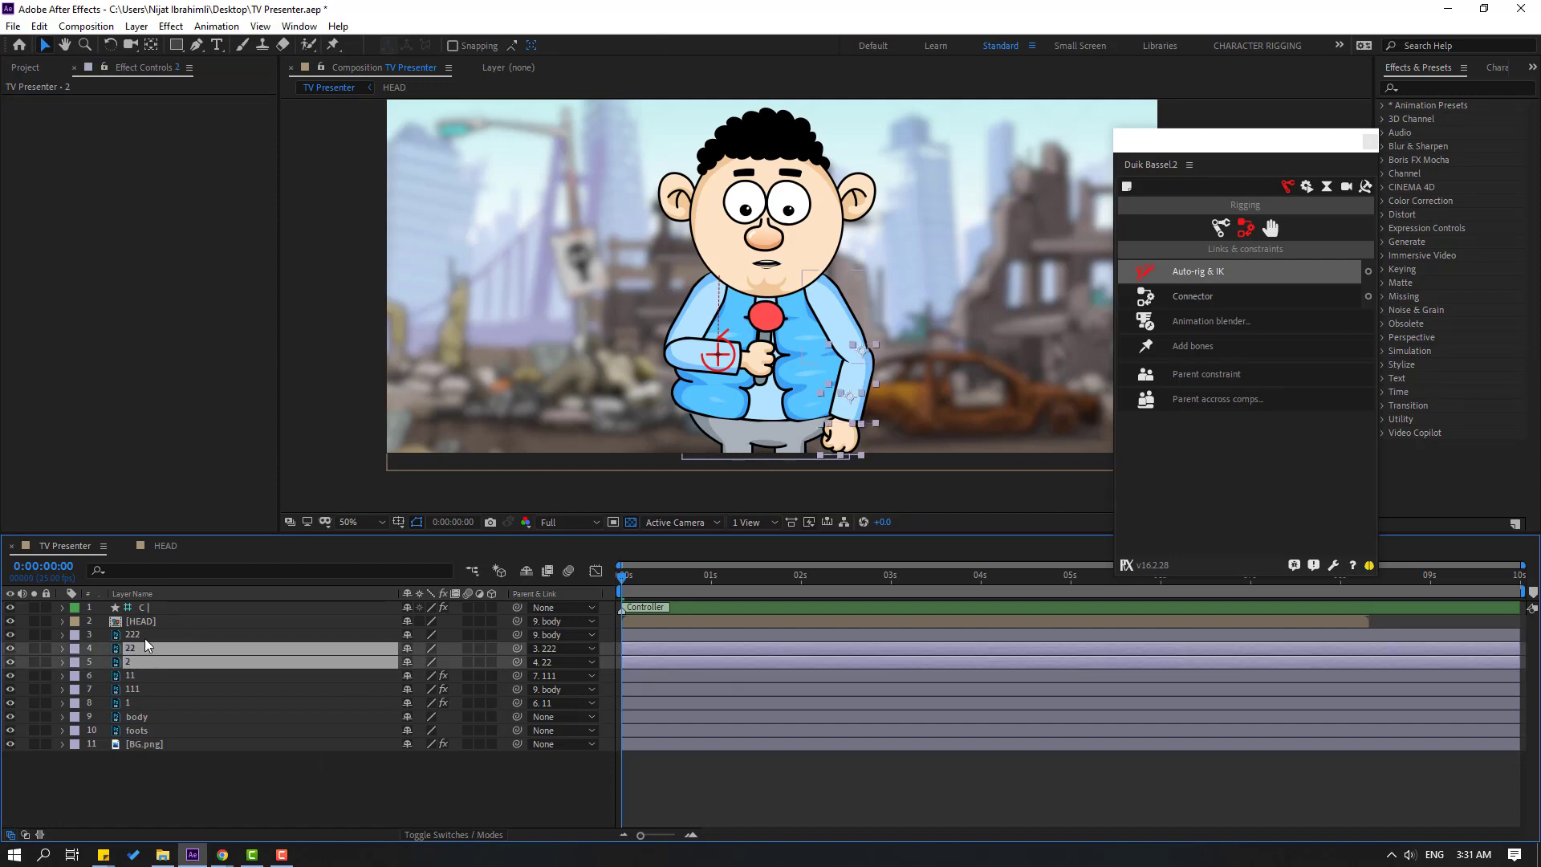
shift+click(143, 634)
drag(933, 360, 841, 359)
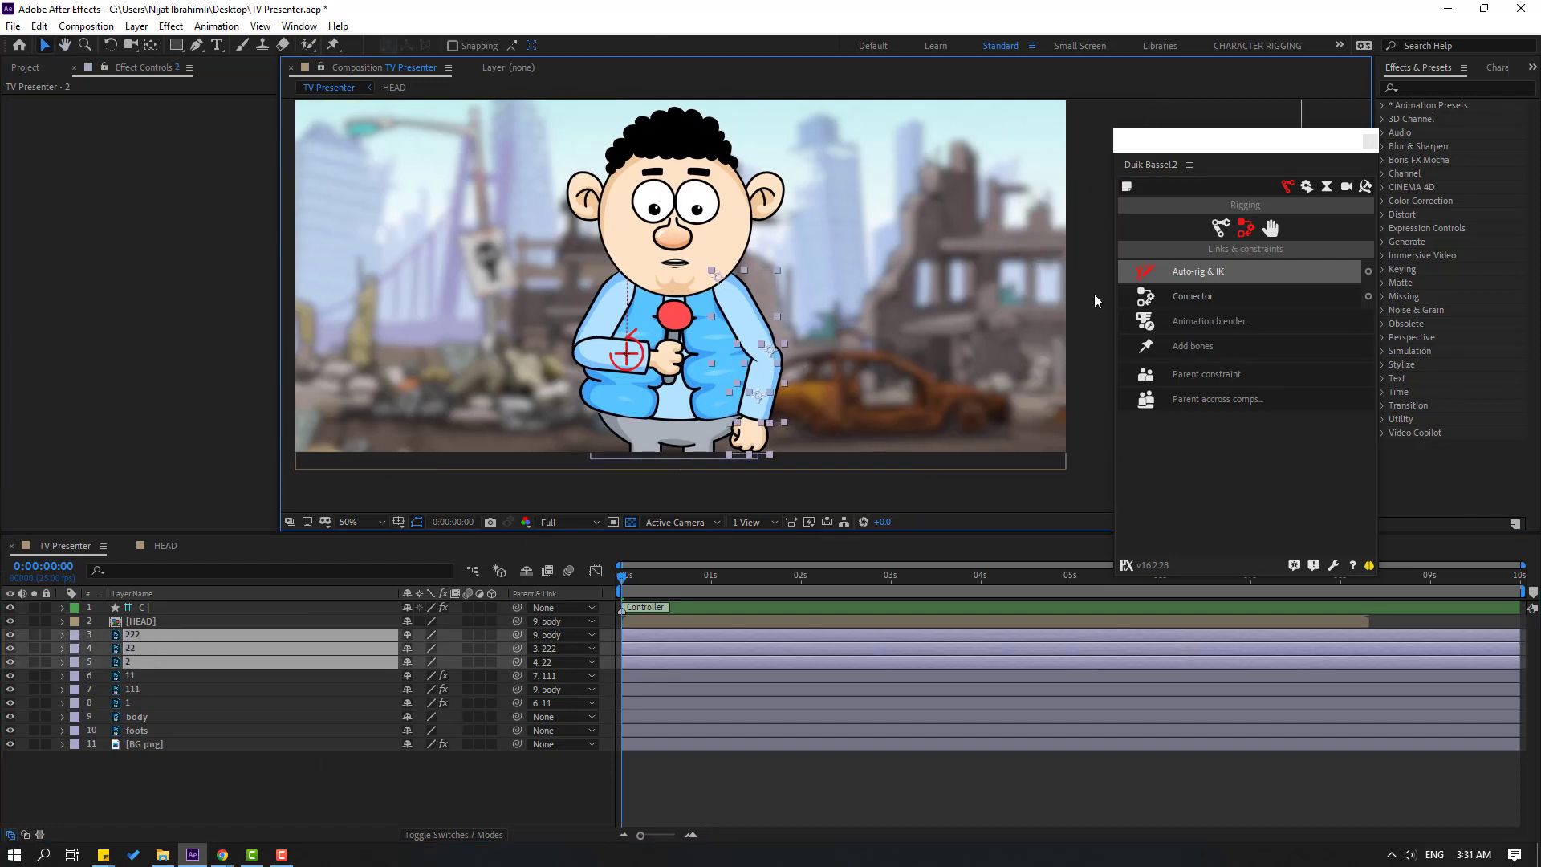
click(1212, 273)
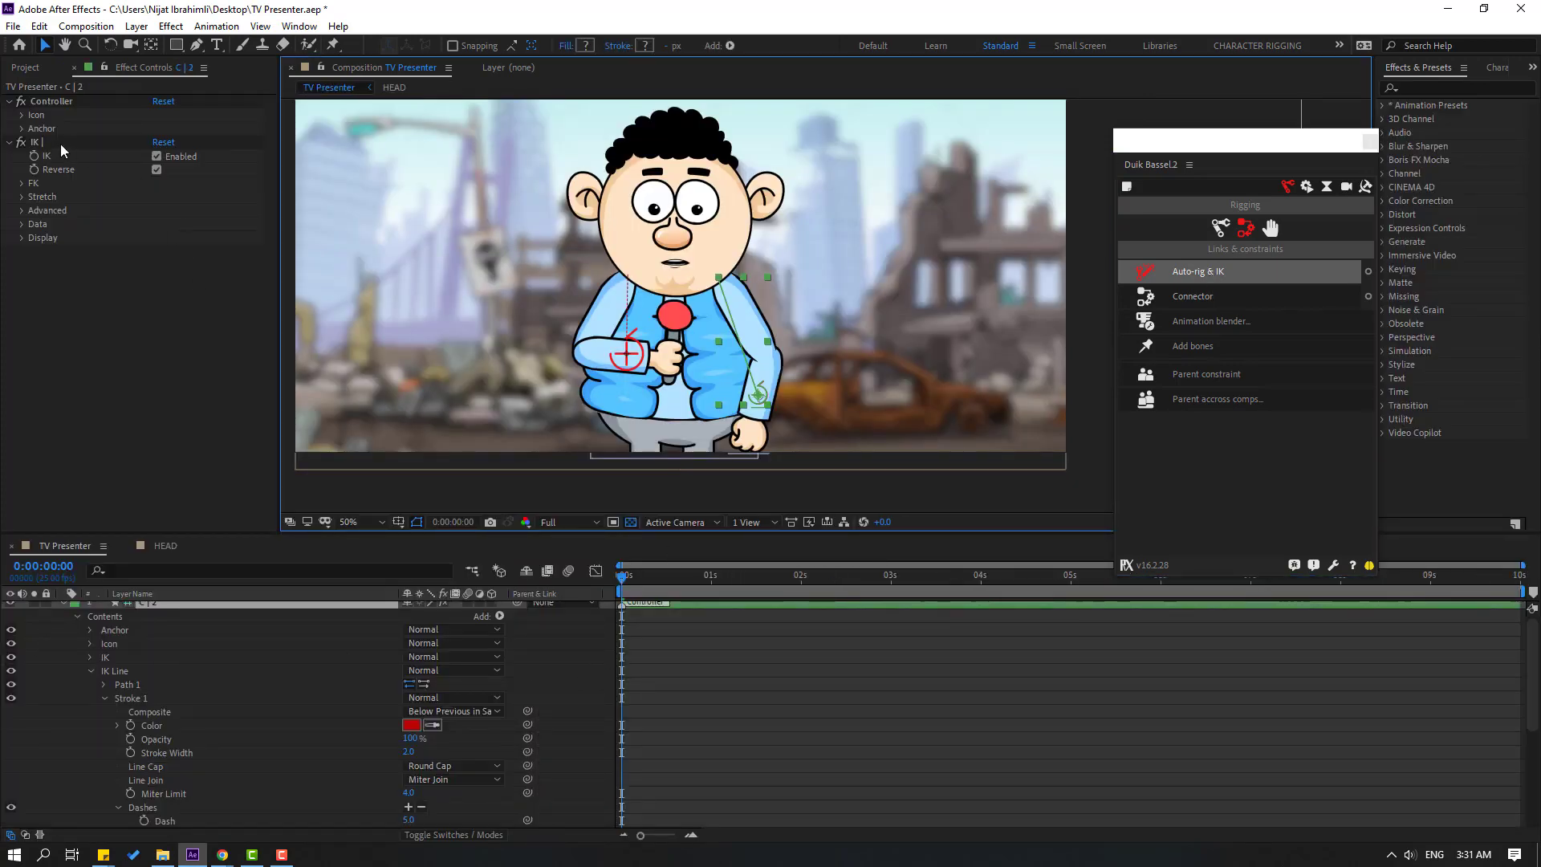
Set the free arm controller's icon size to 200% and collapse the controller layer's properties
click(21, 115)
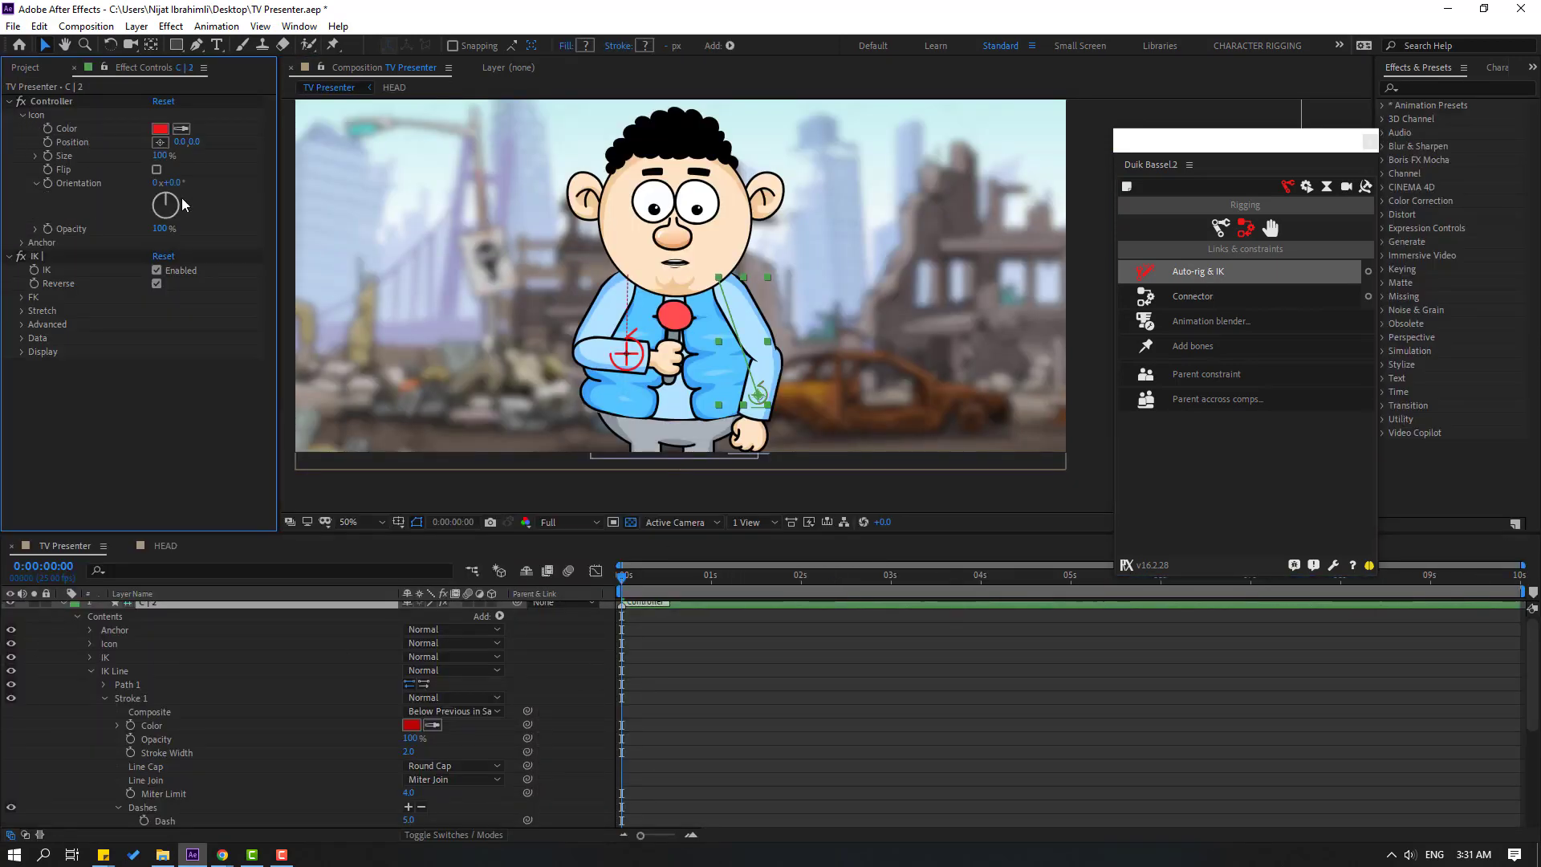
click(163, 158)
text(200)
click(209, 255)
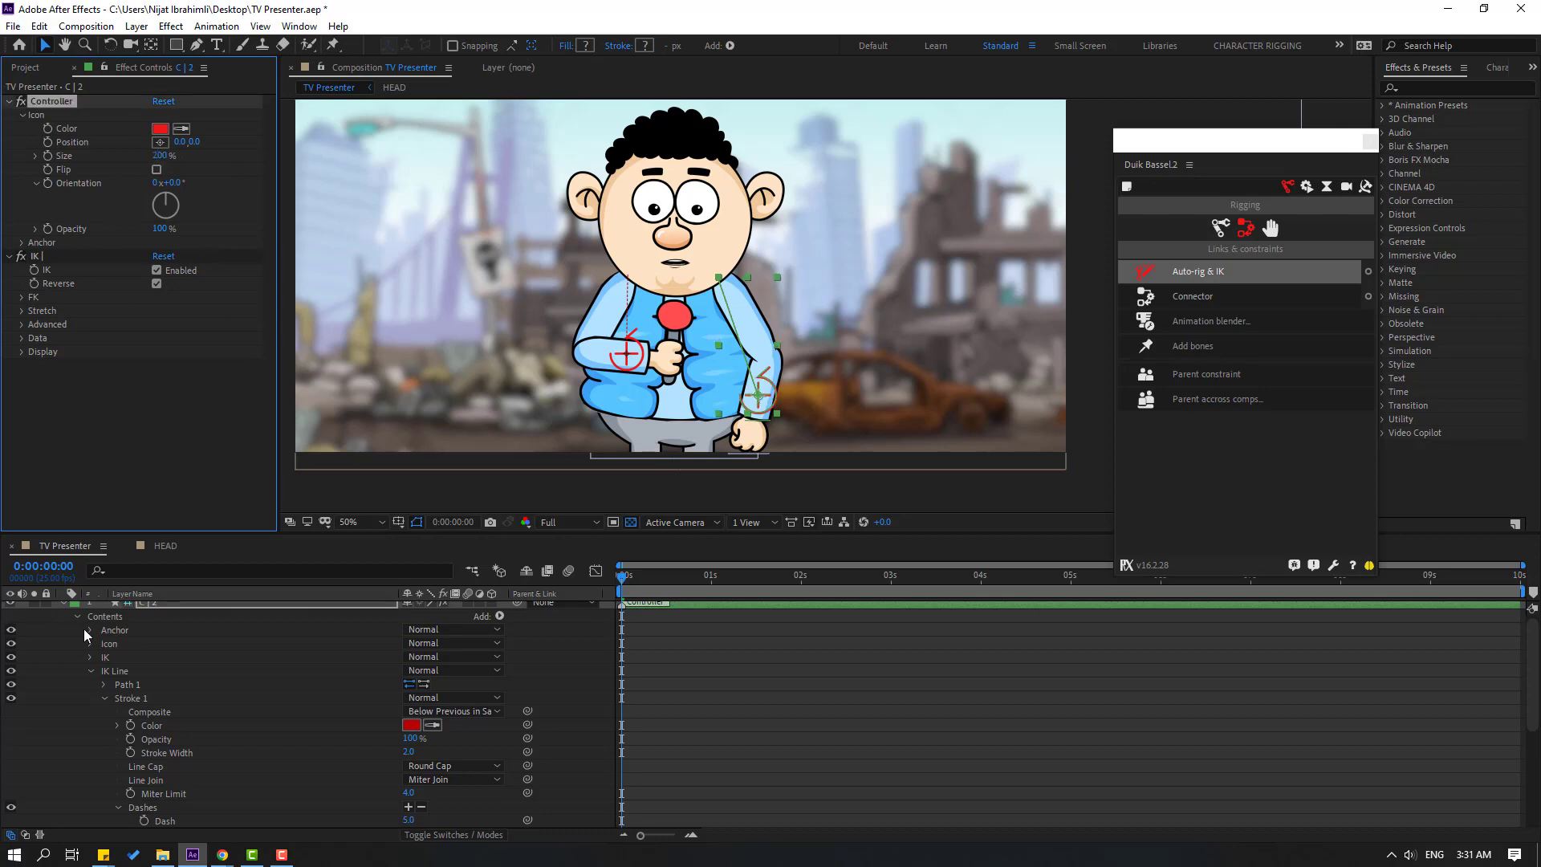
click(62, 604)
Examine both arm controllers up close, clear the layer selection, and fit the whole composition in the viewer
scroll(775, 397, up, 2)
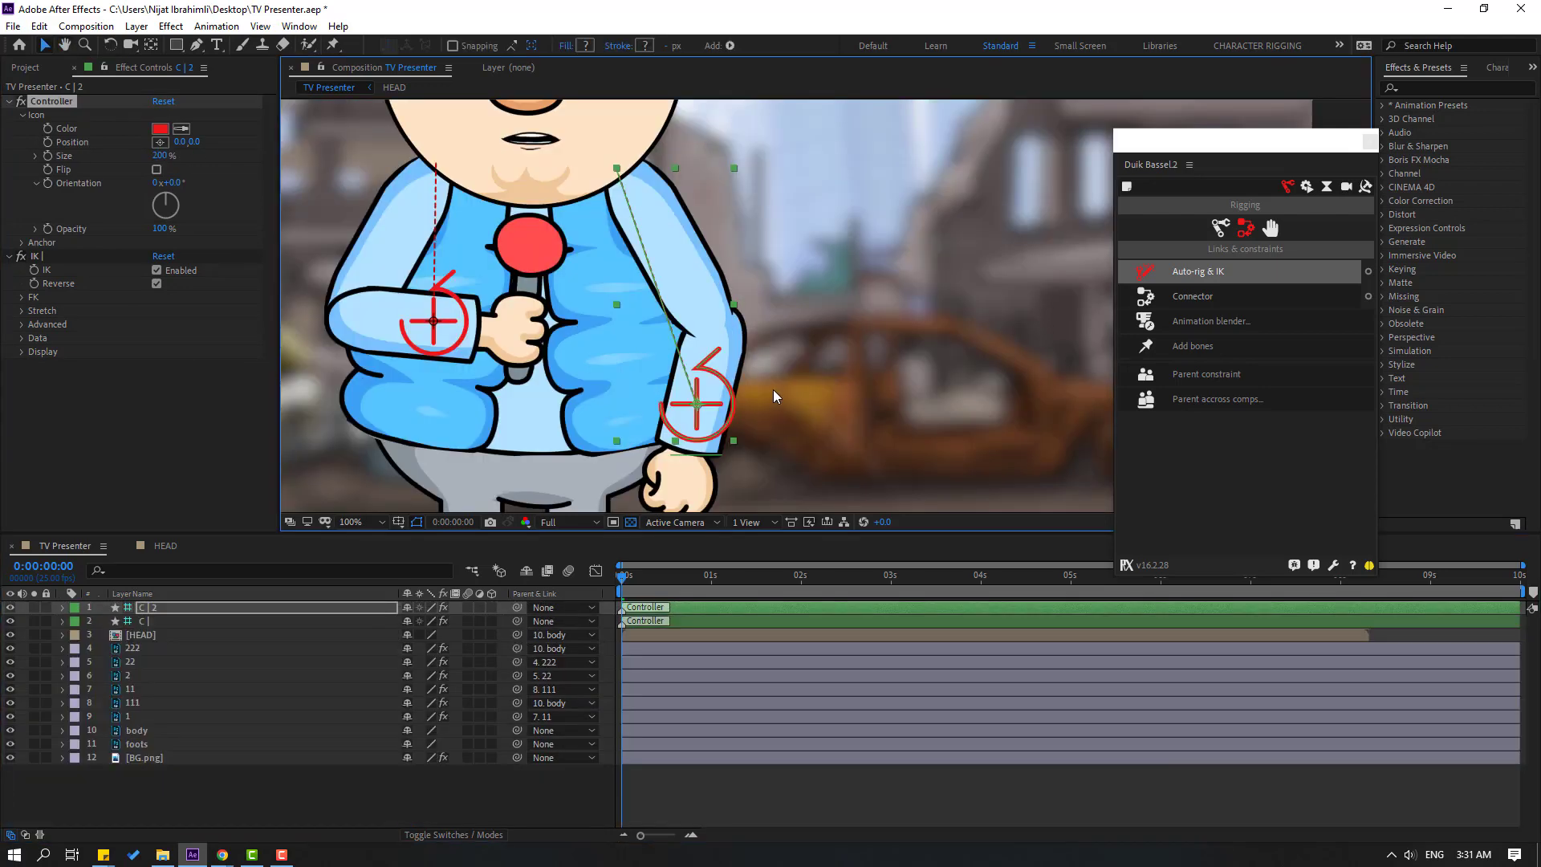
scroll(775, 397, up, 1)
scroll(692, 435, down, 1)
drag(747, 382, 769, 473)
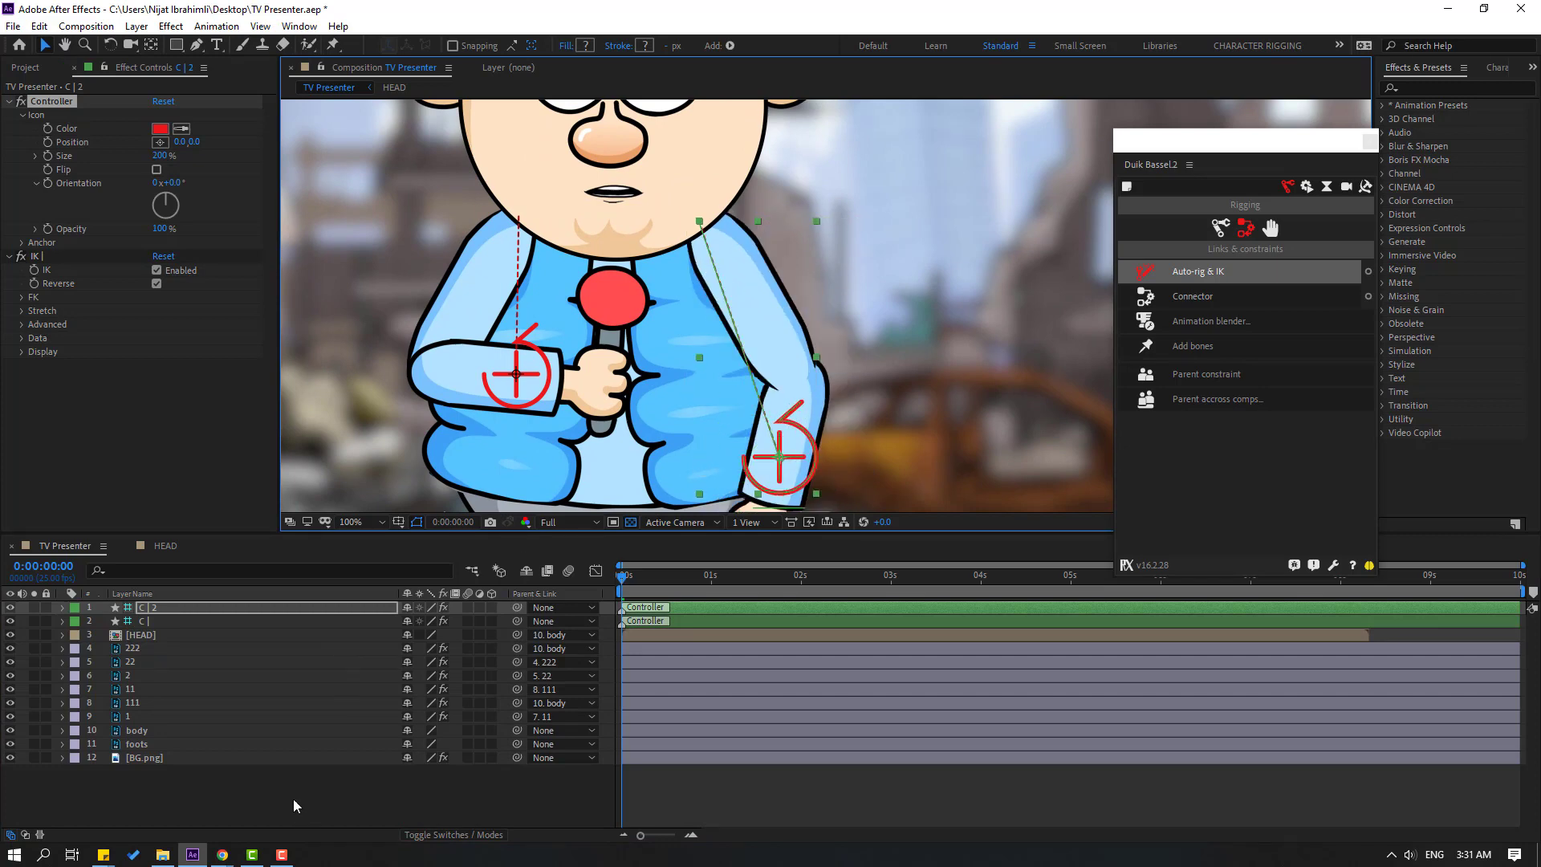
click(294, 806)
click(359, 522)
click(404, 546)
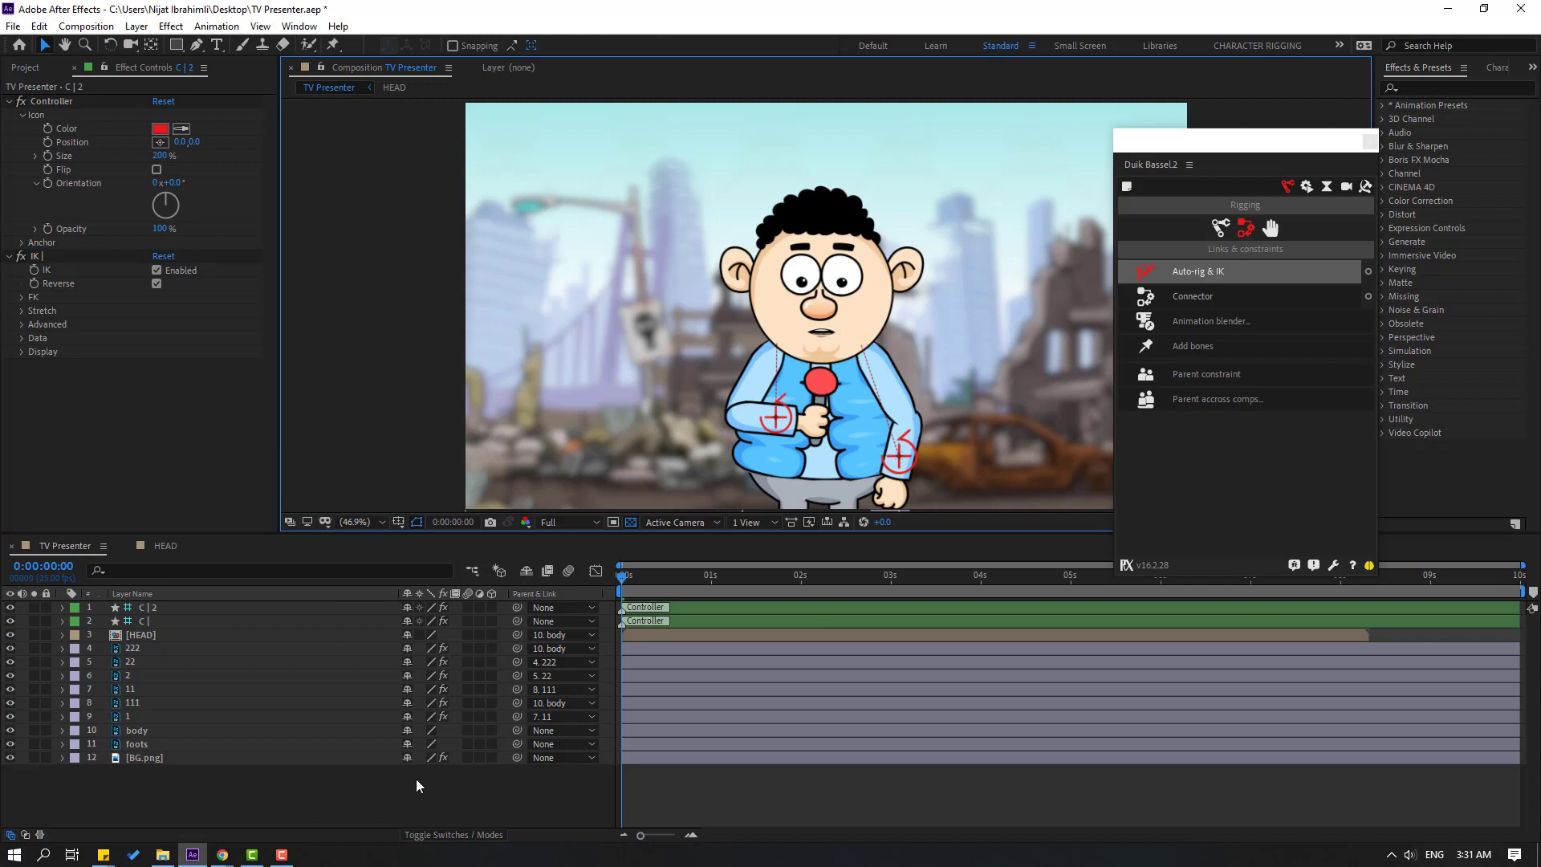
Test the body layer's rotation and undo the change, and close the Duik Bassel.2 panel
click(146, 731)
key(r)
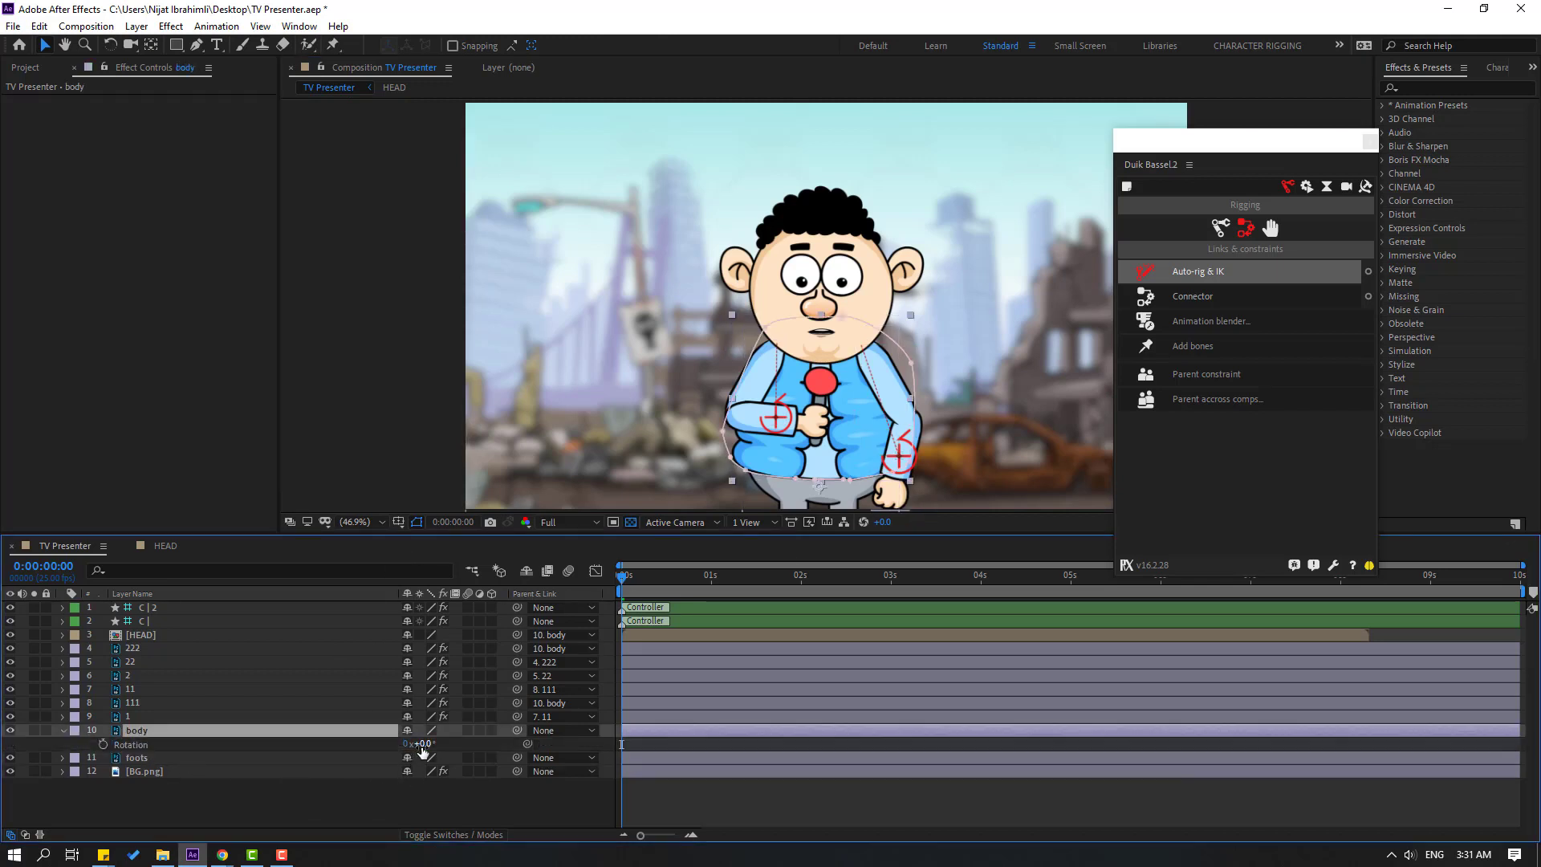
drag(413, 744, 430, 747)
key(ctrl+z)
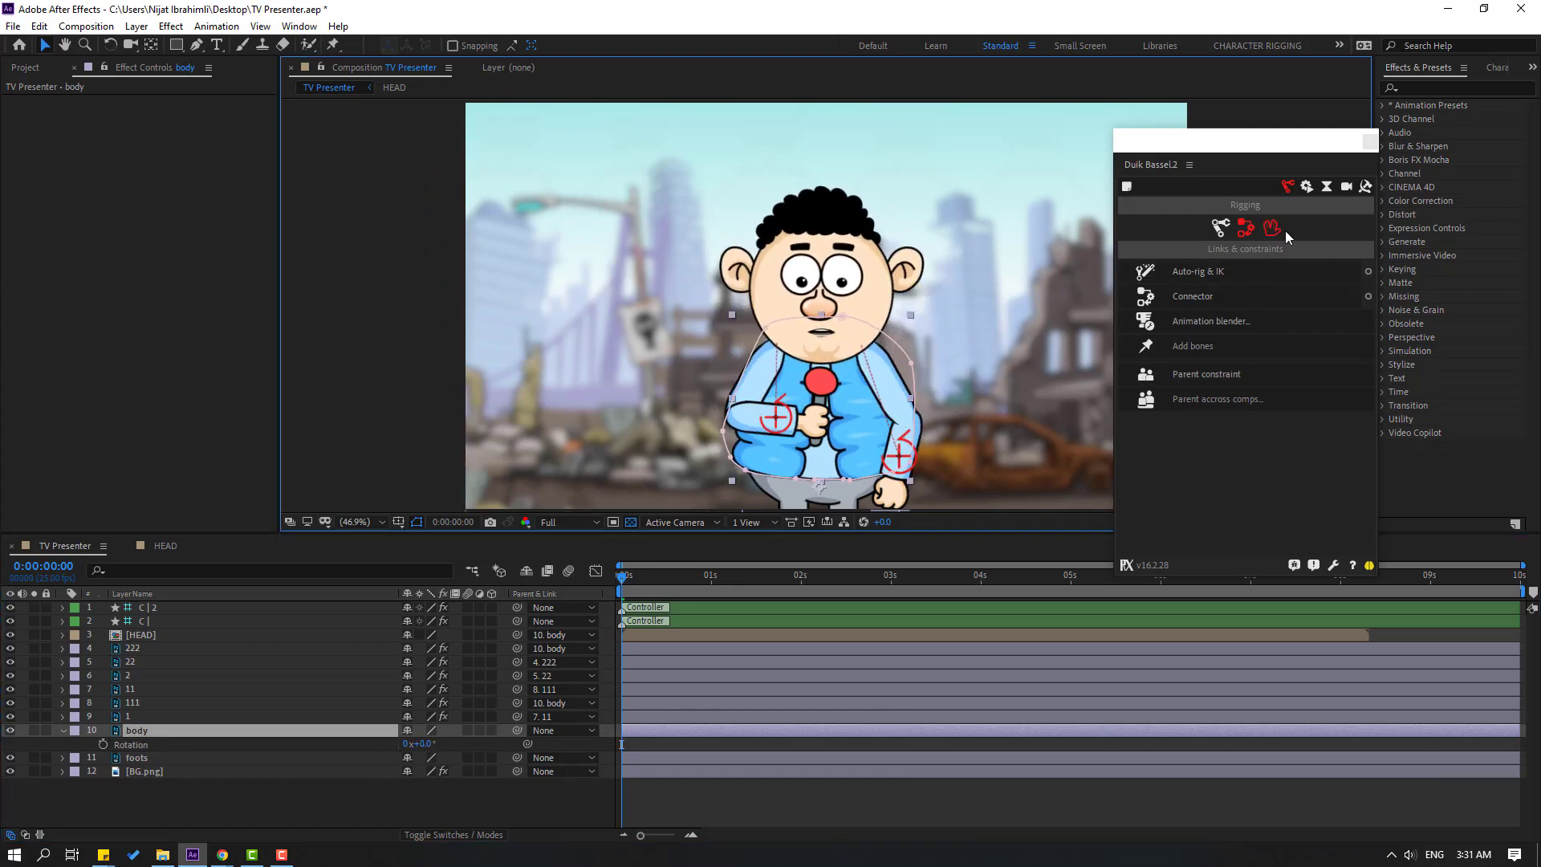
click(1370, 144)
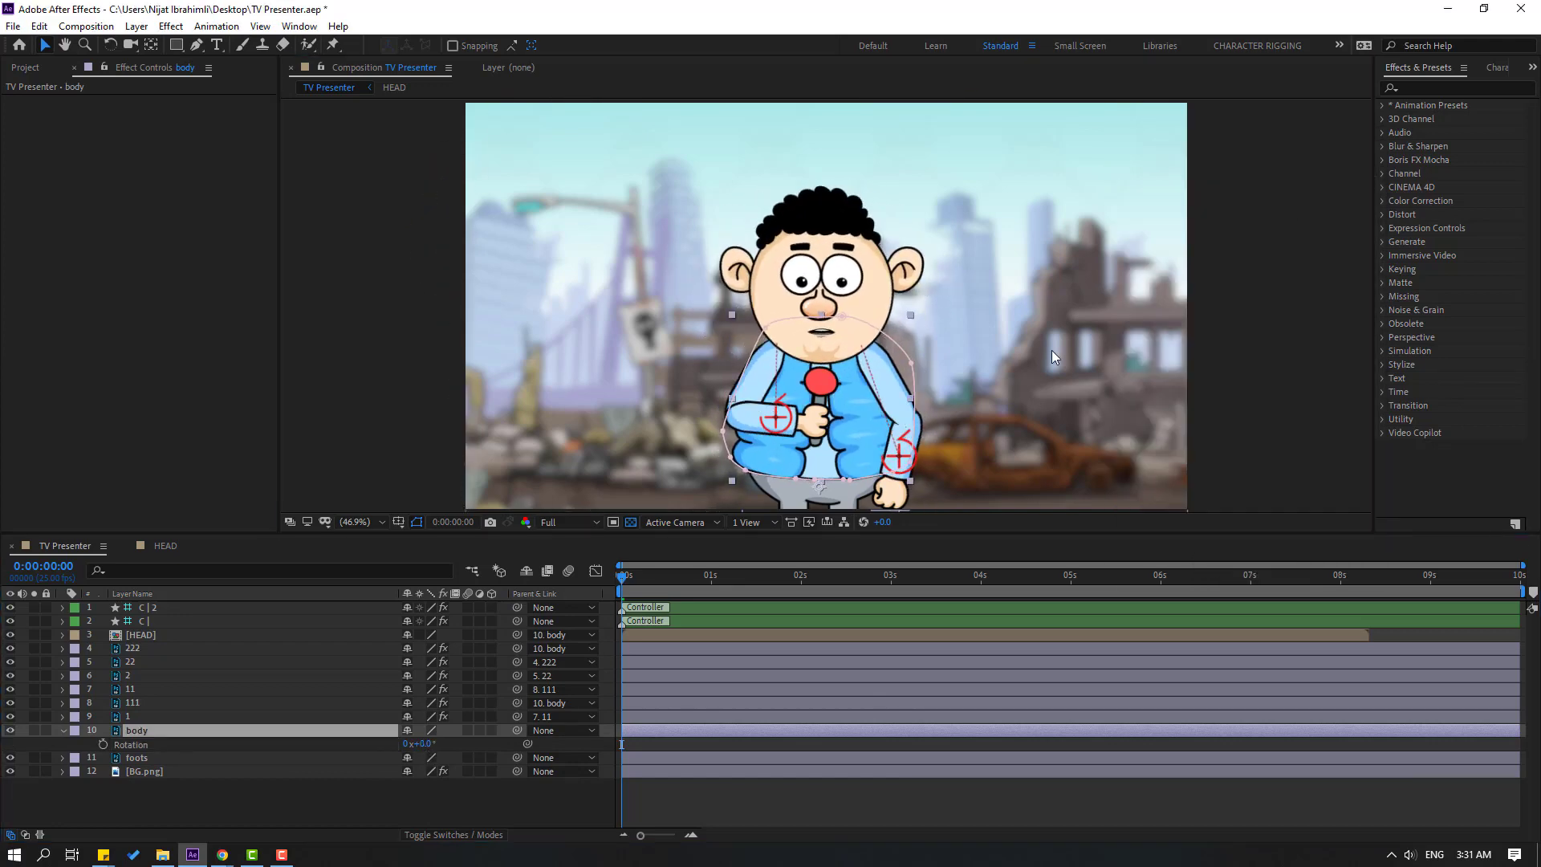
Keyframe the body layer's rotation at 0° at 0:00:00:03 and 3° at 0:00:00:13
click(633, 578)
key(alt+shift+r)
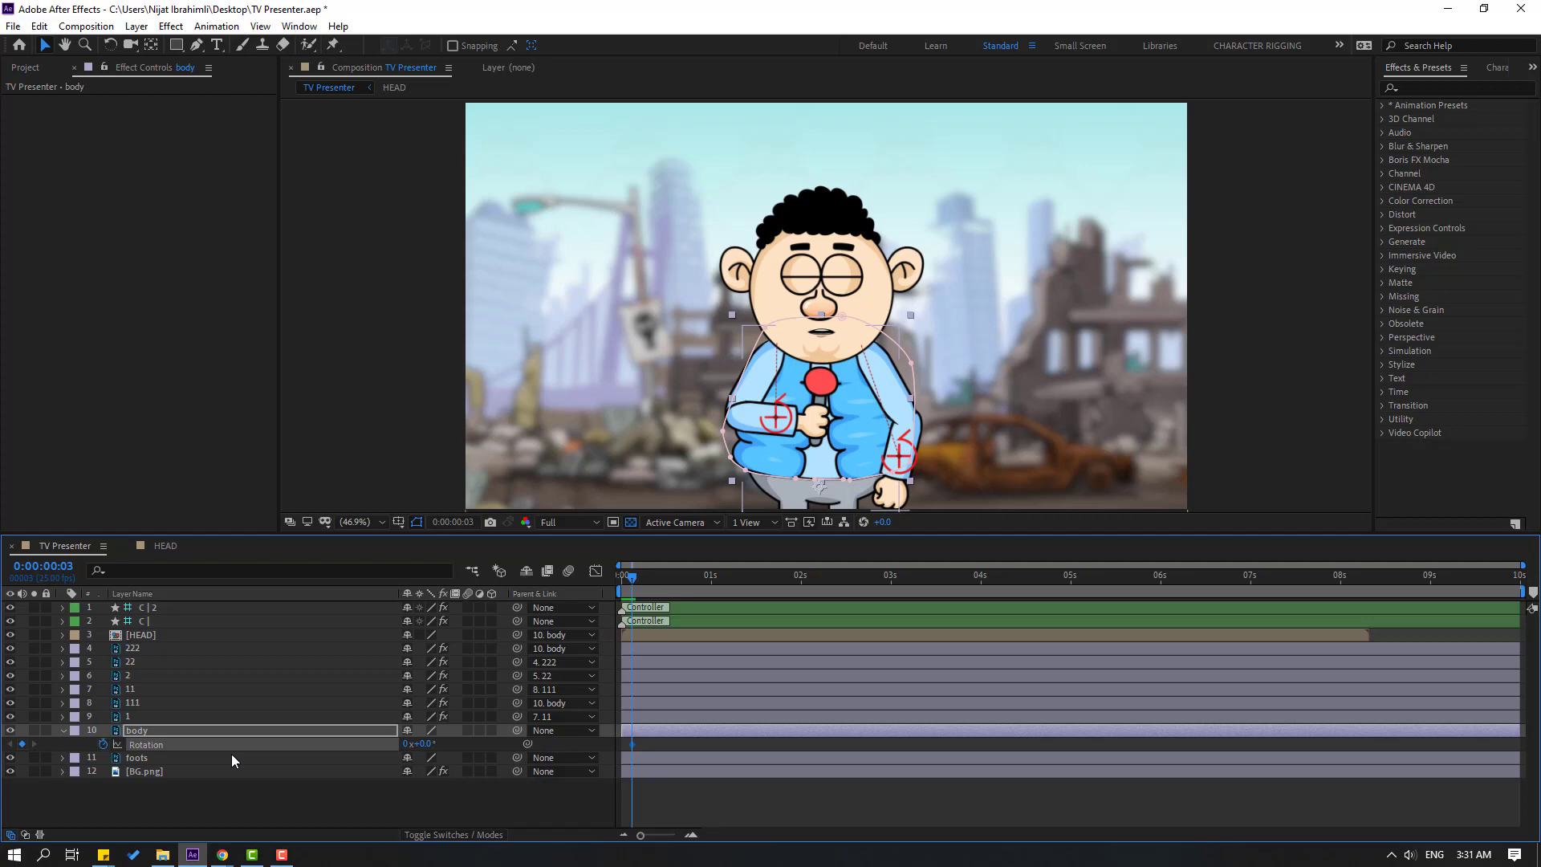
key(shift+Page_Down)
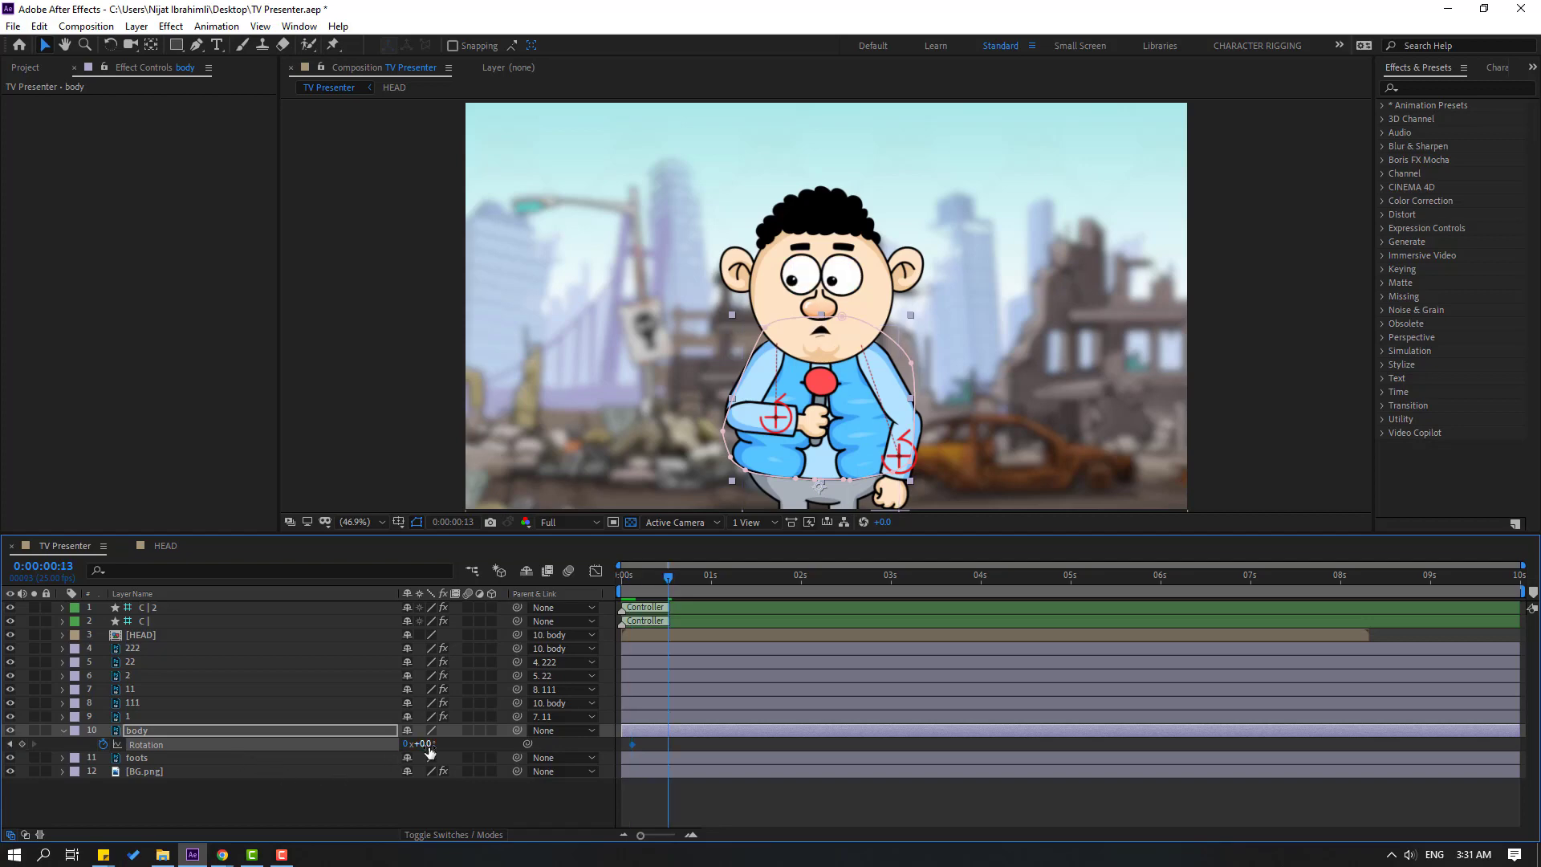
click(426, 745)
key(Return)
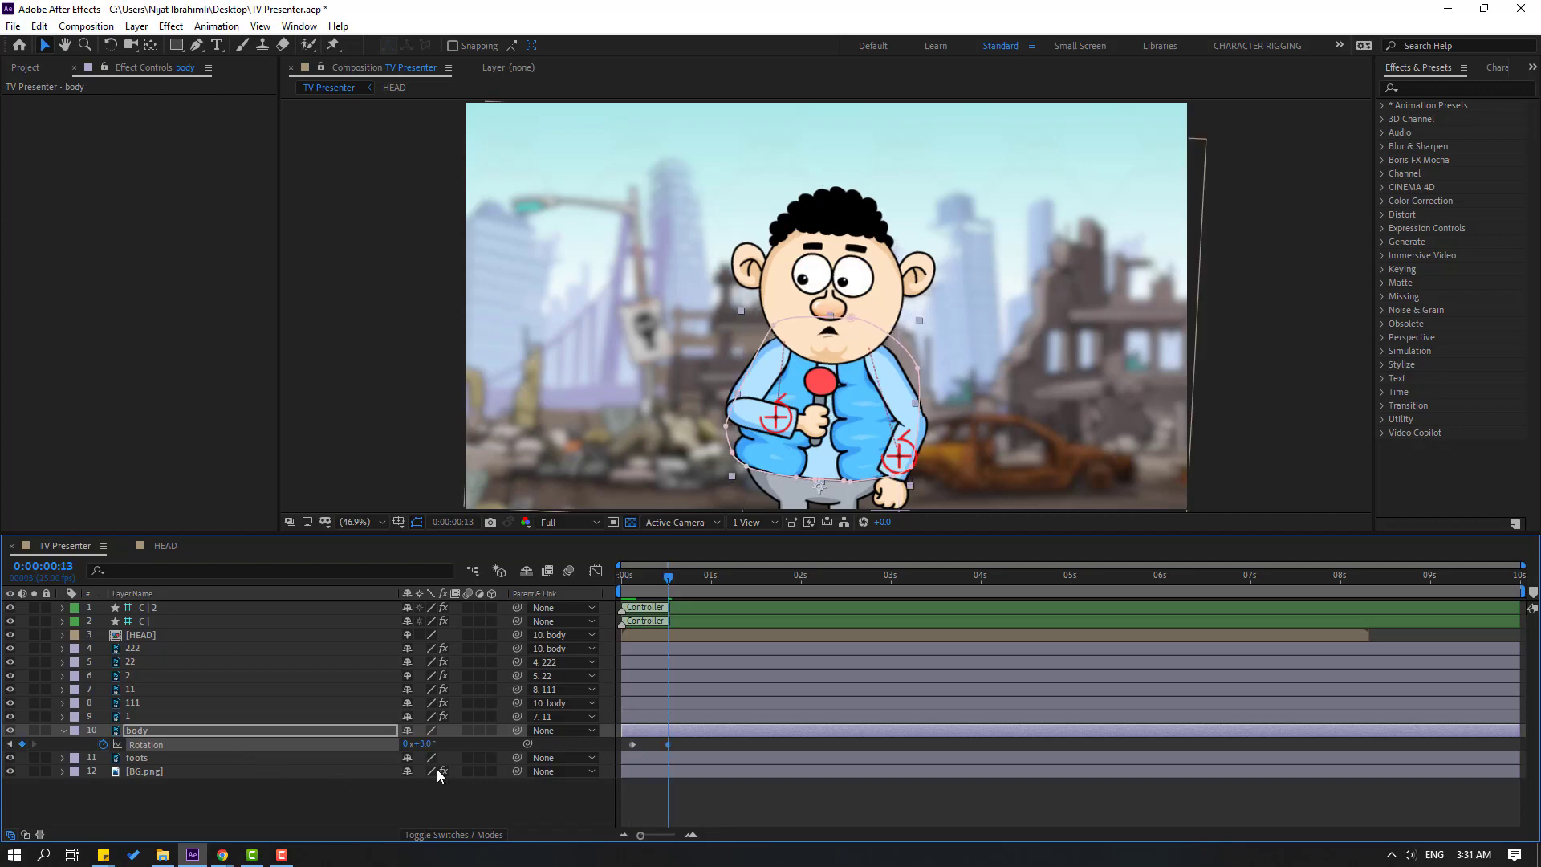
Hold the body's 3° rotation with a keyframe near two seconds, and set the rotation to -3° at 0:00:02:09
drag(666, 583, 784, 599)
key(space)
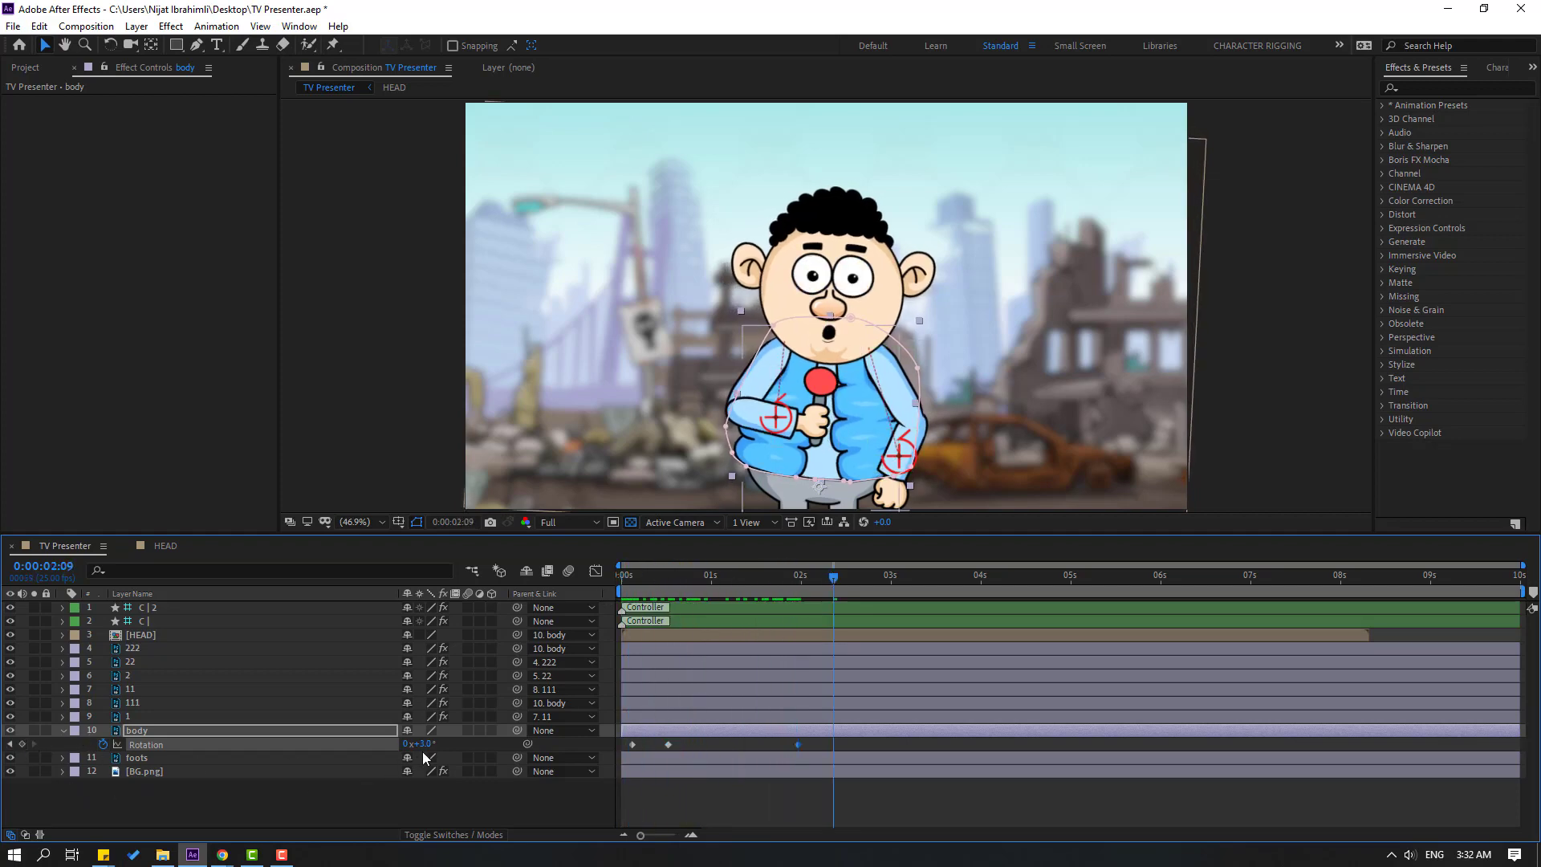
drag(426, 744, 420, 744)
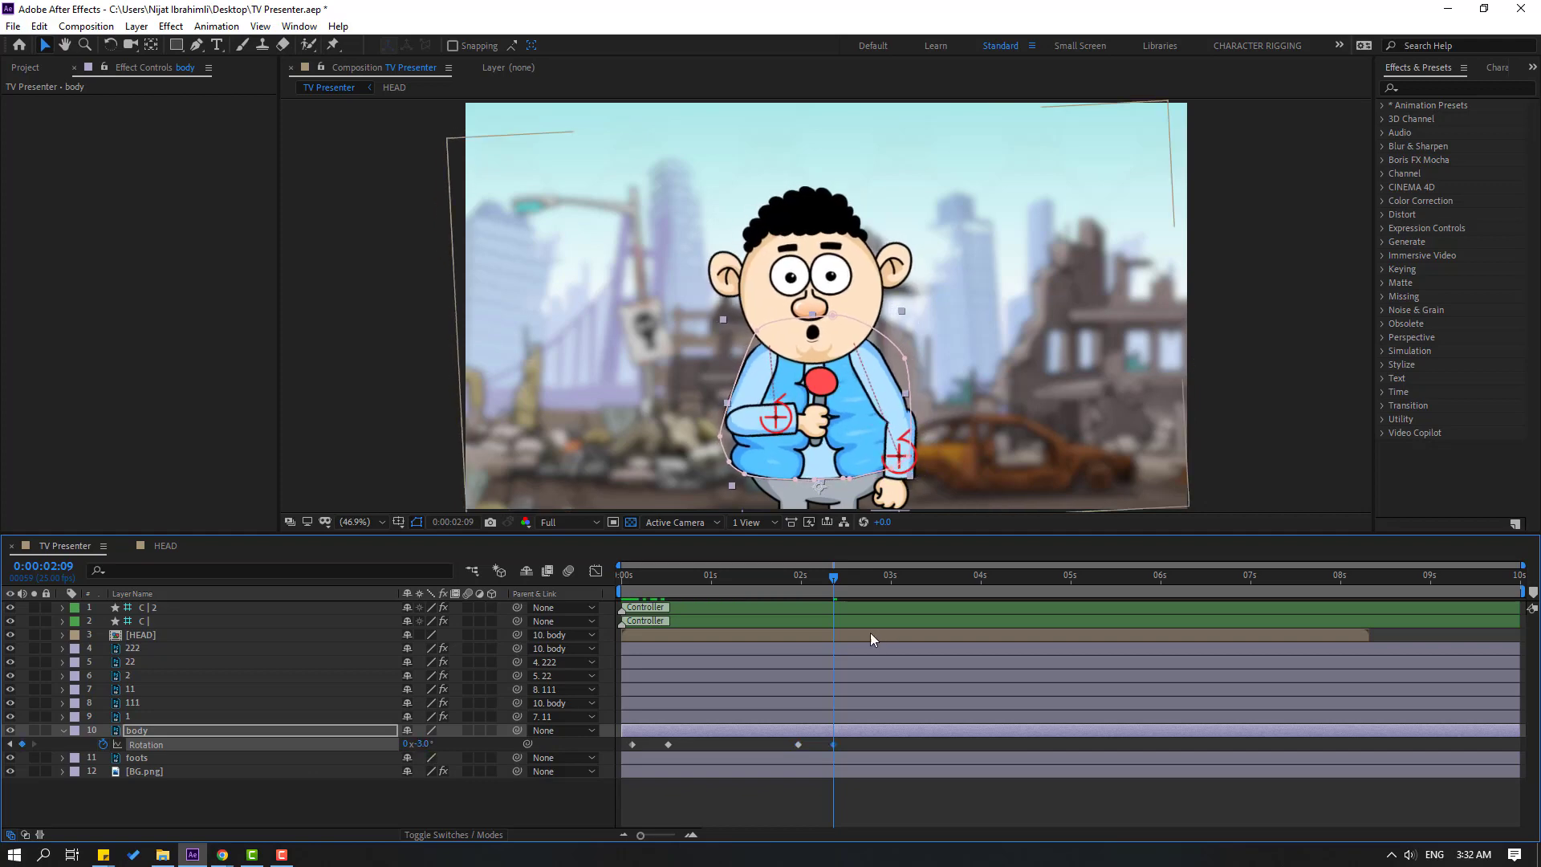
Hold the body's -3° rotation with a keyframe at 0:00:03:17, and set the rotation to 4° at 0:00:04:02
drag(908, 580, 951, 580)
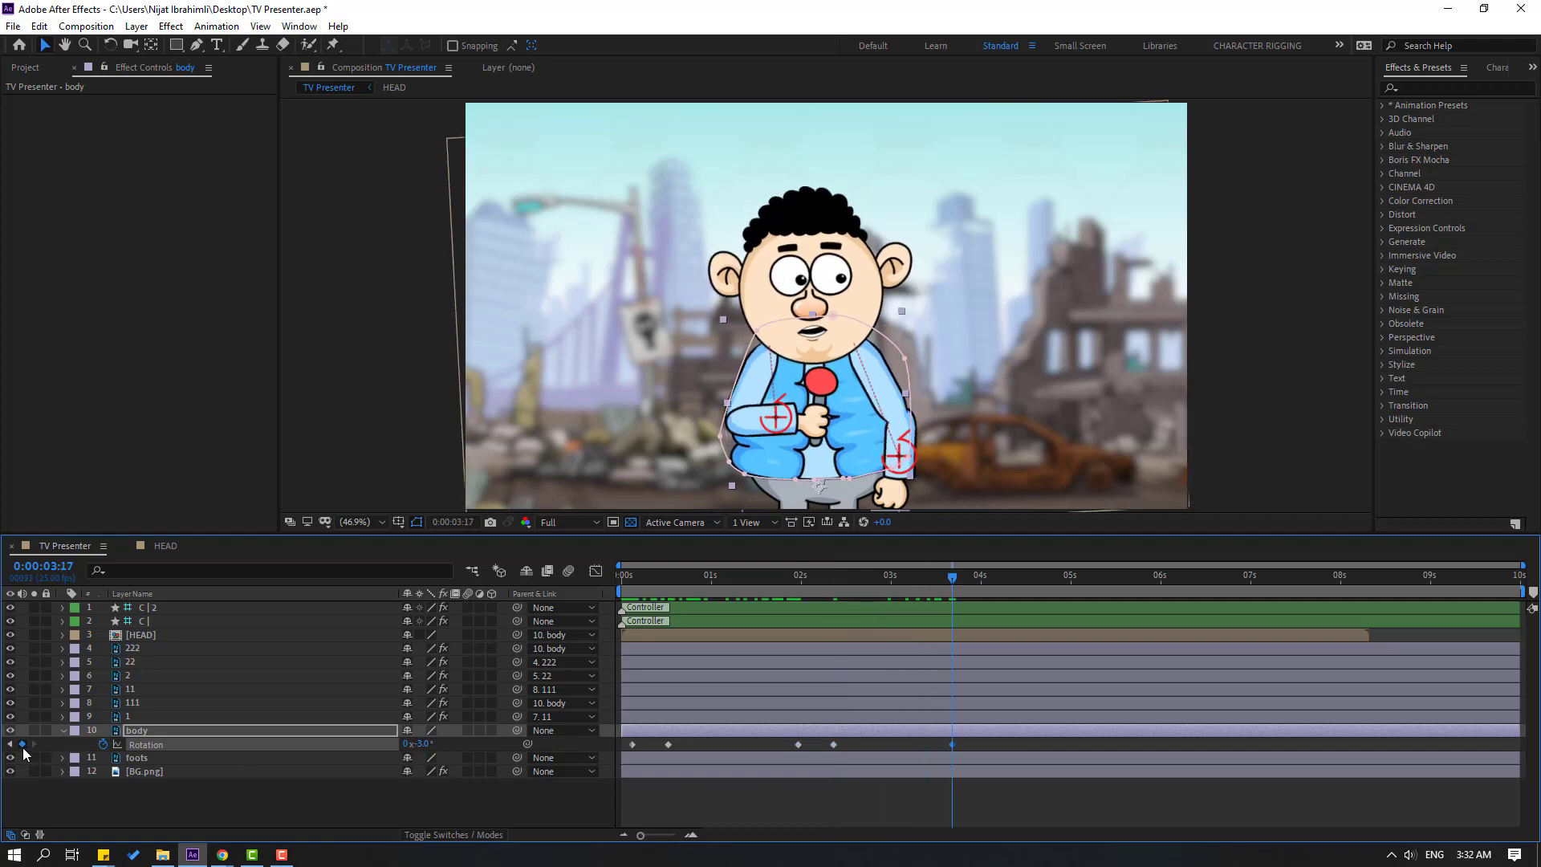
key(shift+Page_Down)
drag(420, 744, 432, 744)
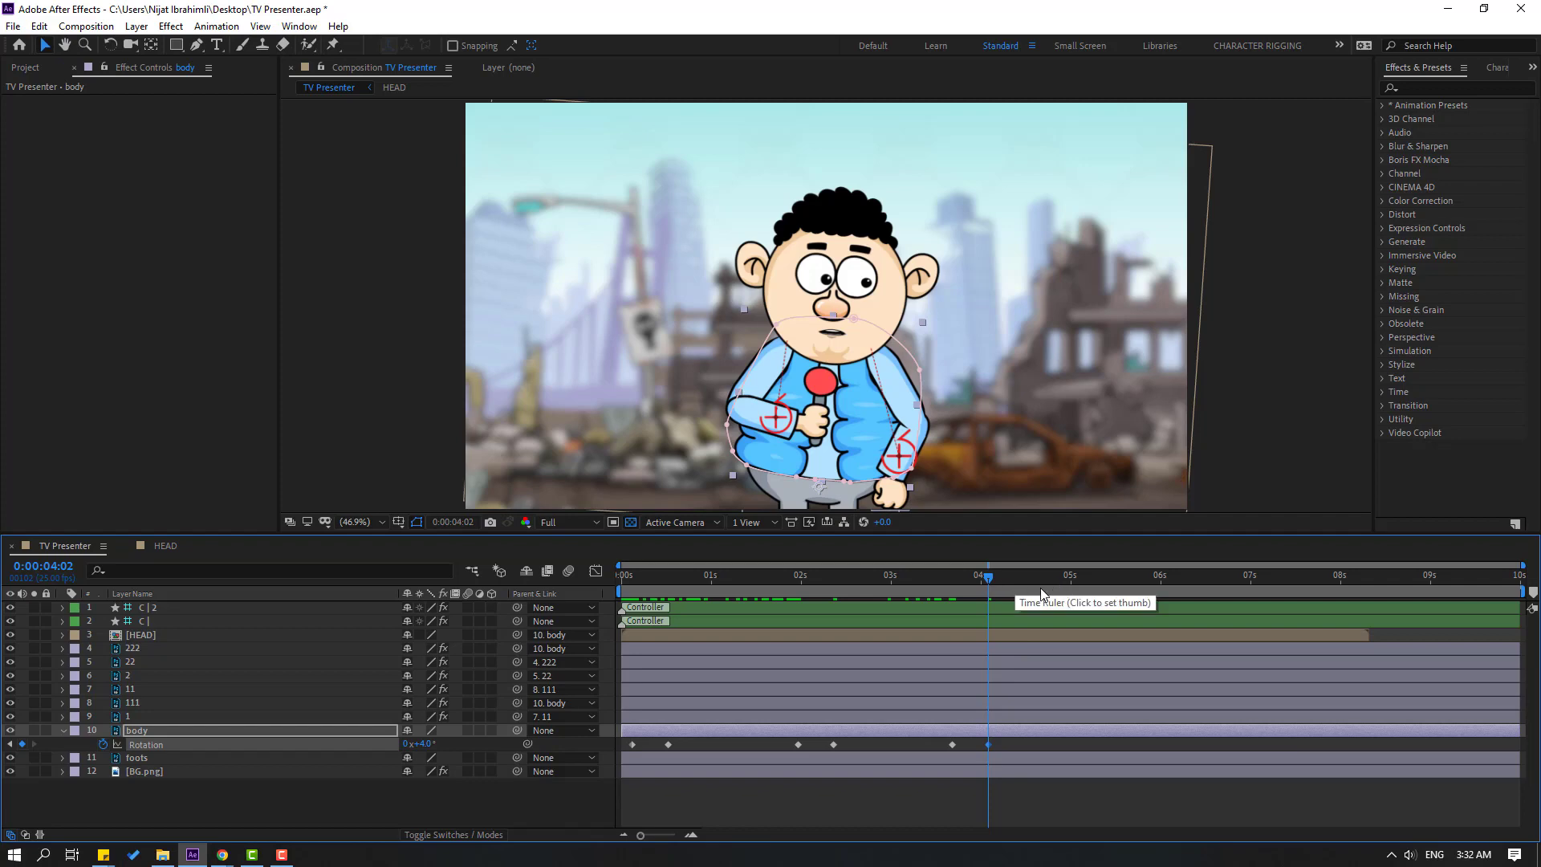
Hold the body's 4° rotation with a keyframe at 0:00:05:13, and set the rotation to -1° at 0:00:05:23
click(1119, 589)
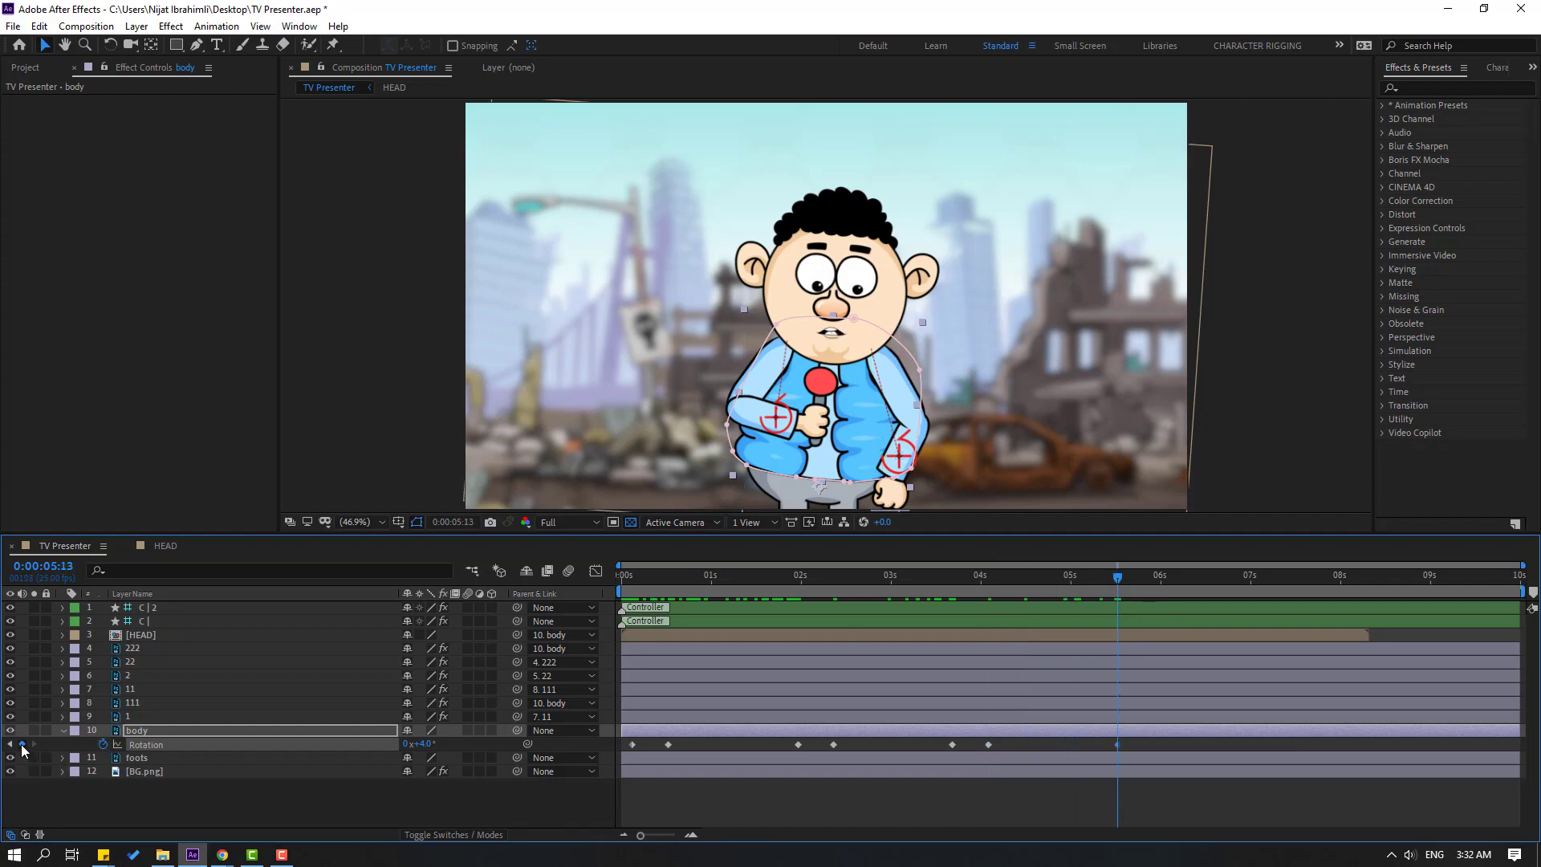
key(shift+Page_Down)
drag(420, 745, 416, 746)
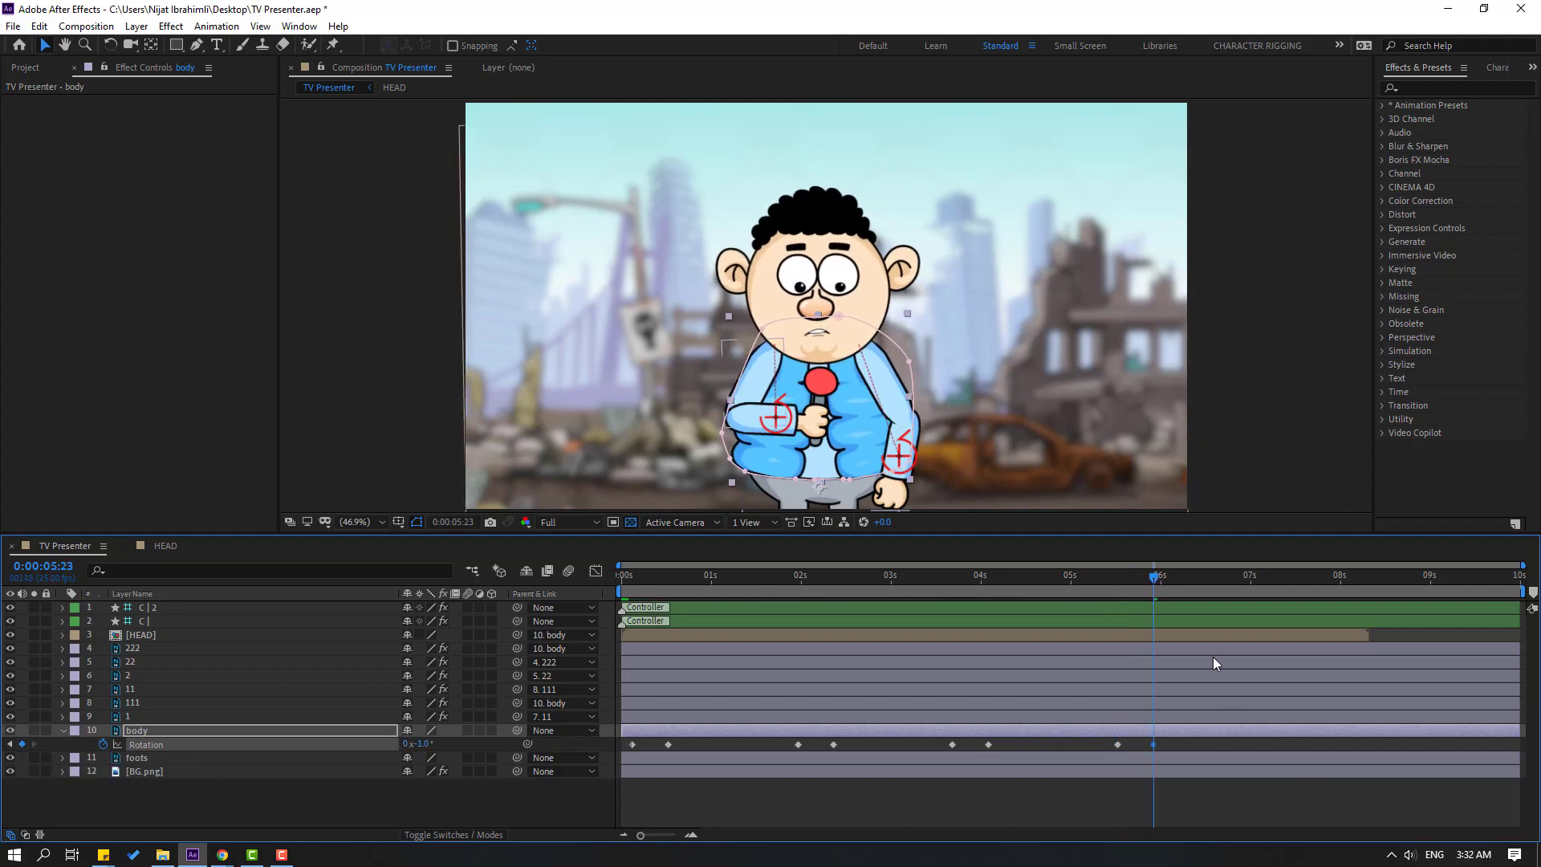
Keyframe the body's rotation at -1° at 0:00:06:21 and 4° at 0:00:07:06, and shift these two keyframes slightly later in time
drag(1212, 581, 1237, 579)
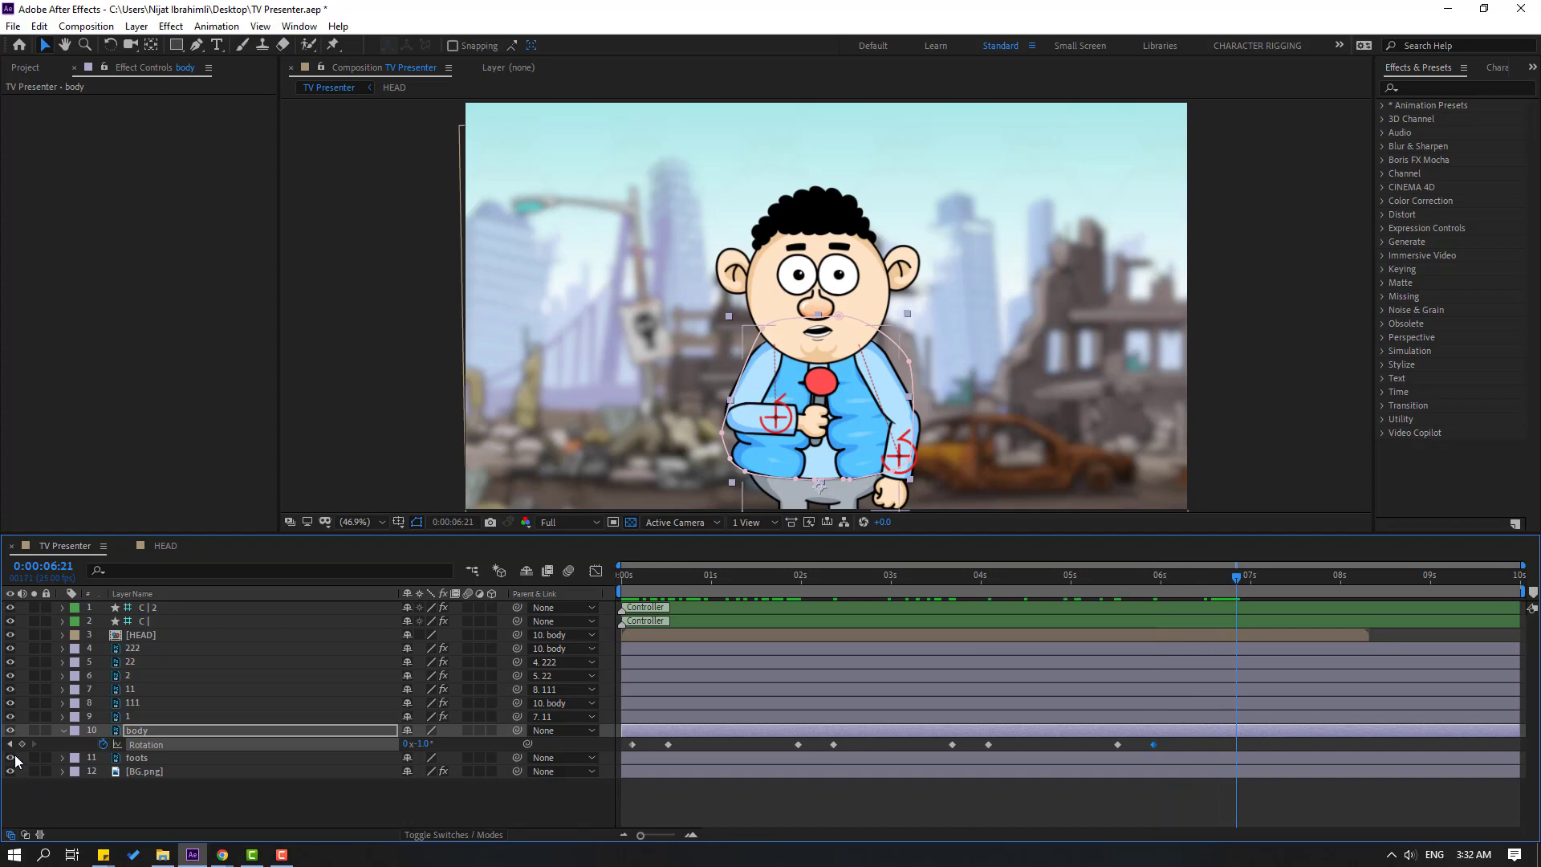
key(shift+Page_Down)
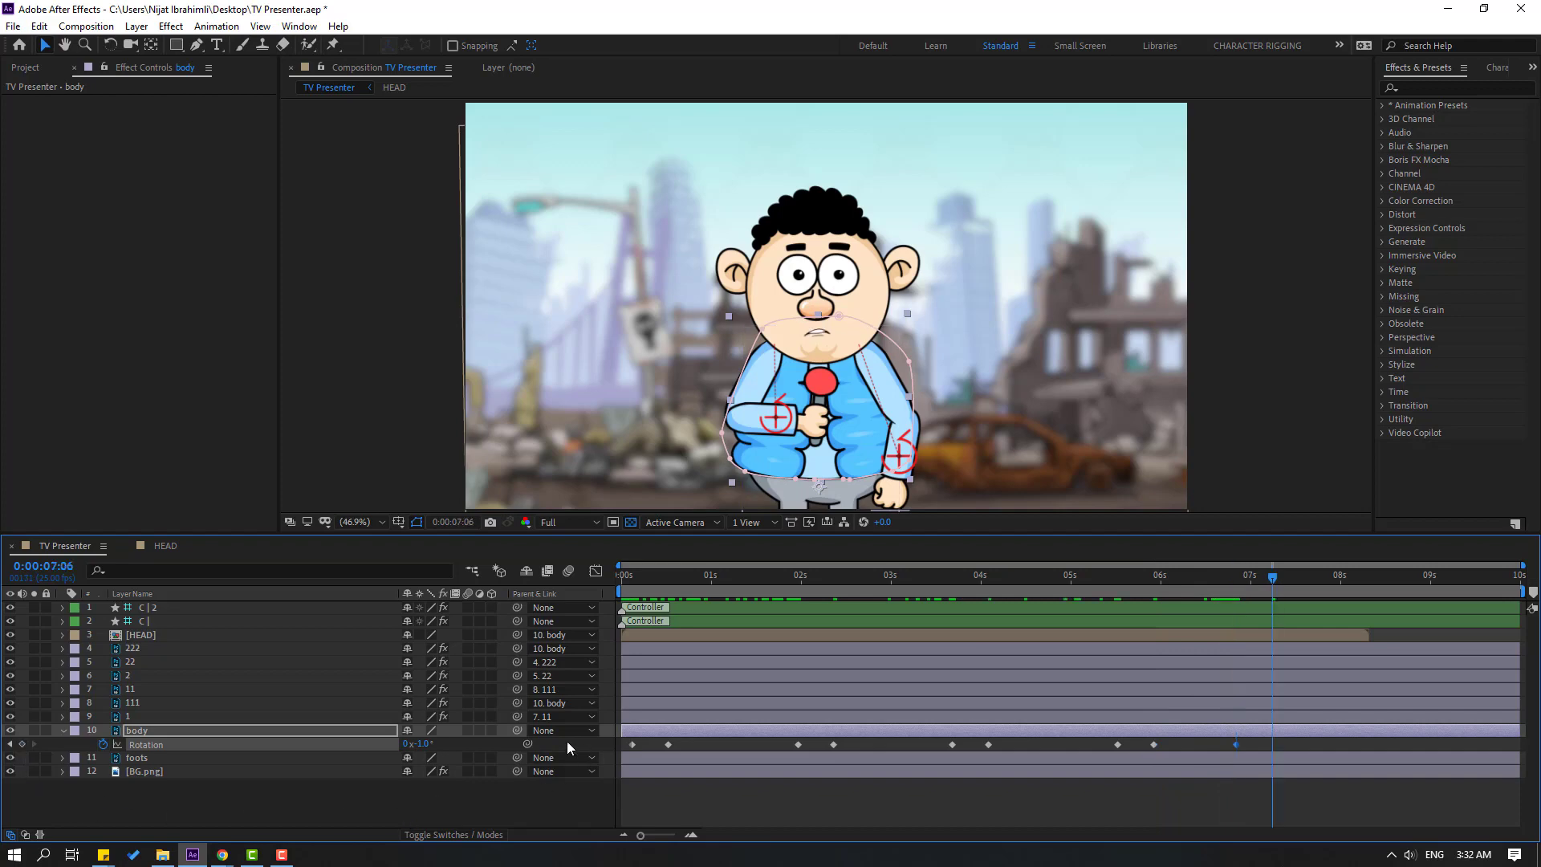
drag(420, 744, 434, 744)
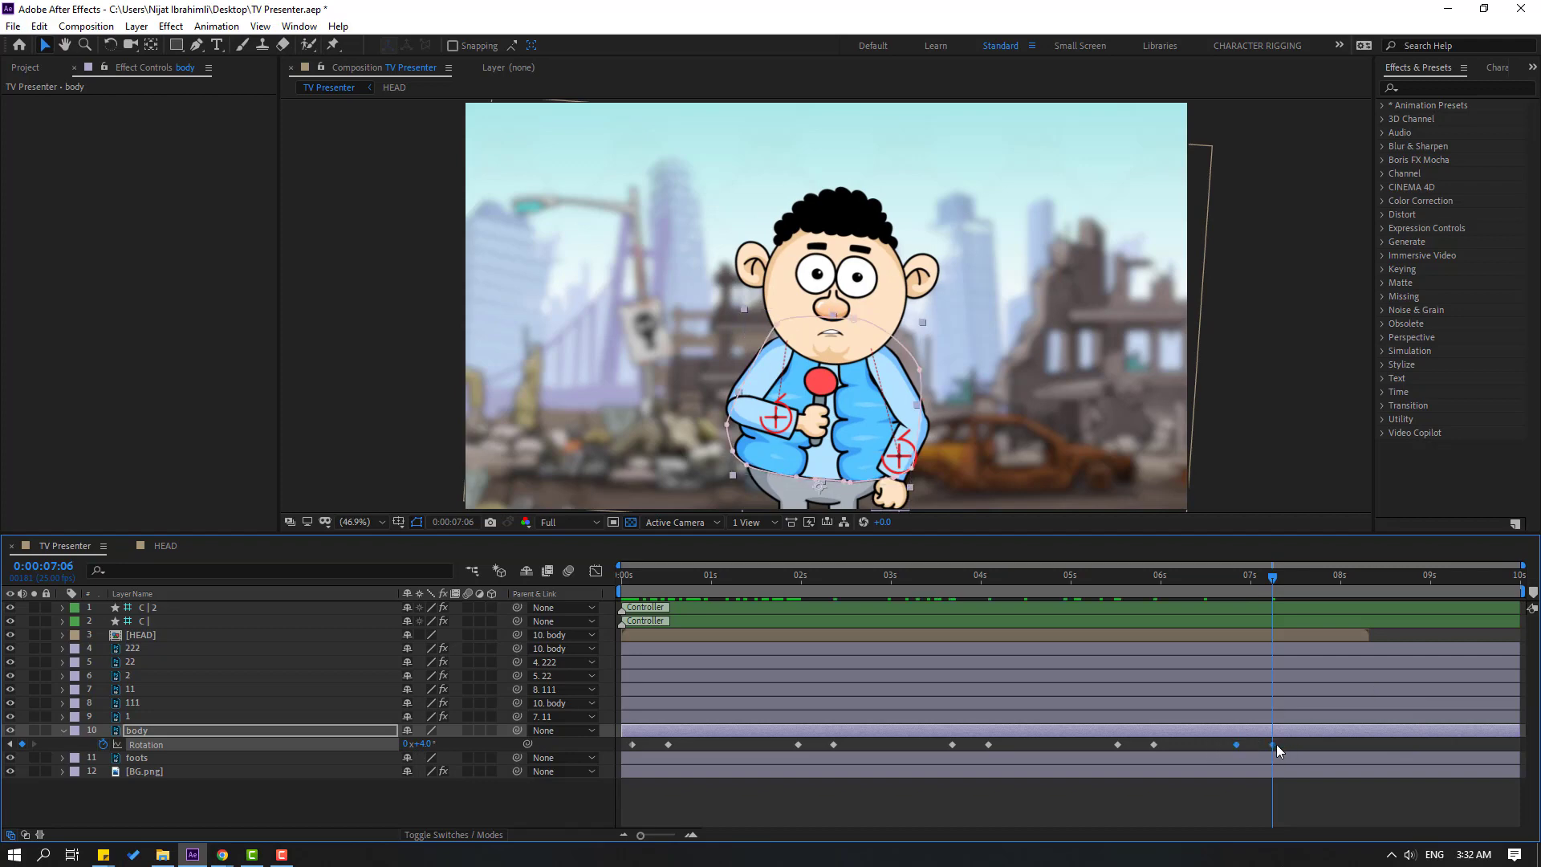
drag(1274, 744, 1288, 746)
Shorten the work area to the end of the HEAD layer and trim the composition to the work area
drag(1529, 593, 1373, 592)
right_click(1355, 593)
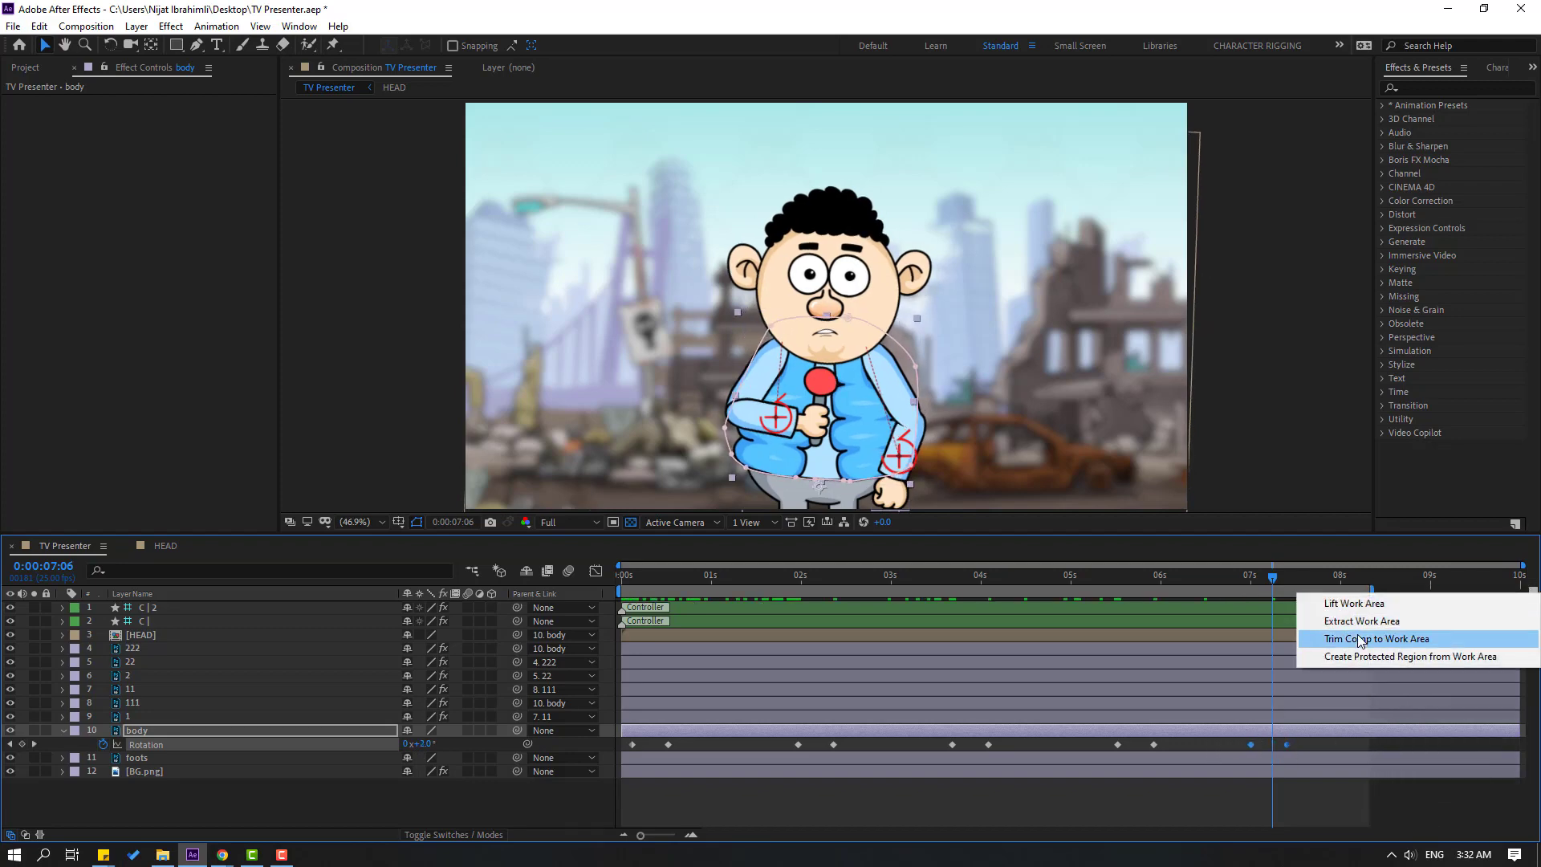
click(1337, 639)
Apply Easy Ease to all of the body layer's rotation keyframes and preview the animation
drag(1444, 748, 634, 748)
right_click(634, 745)
mouse_move(706, 734)
click(855, 628)
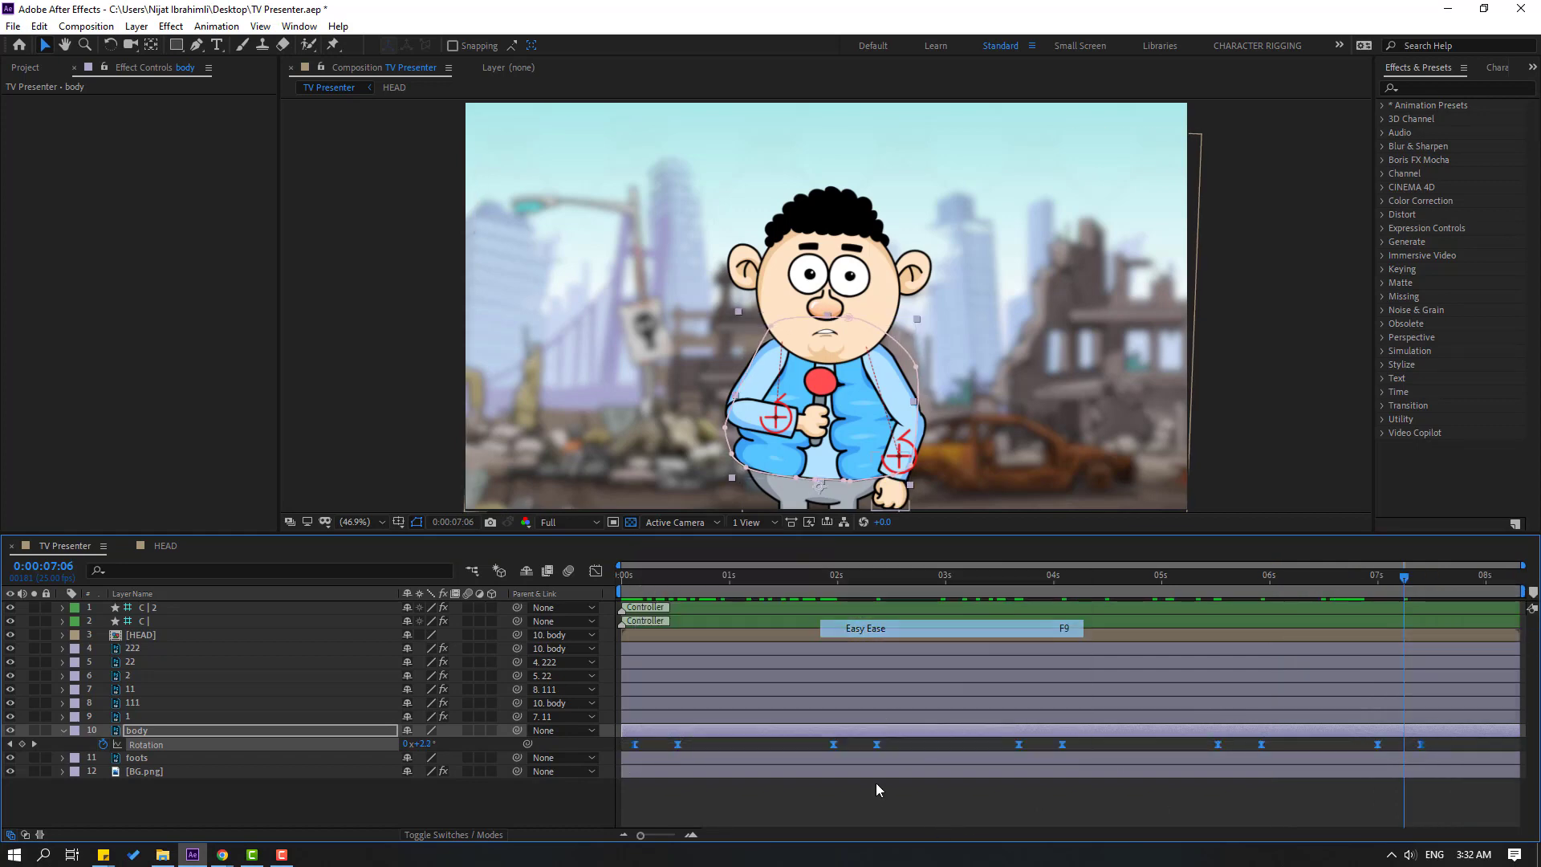
key(space)
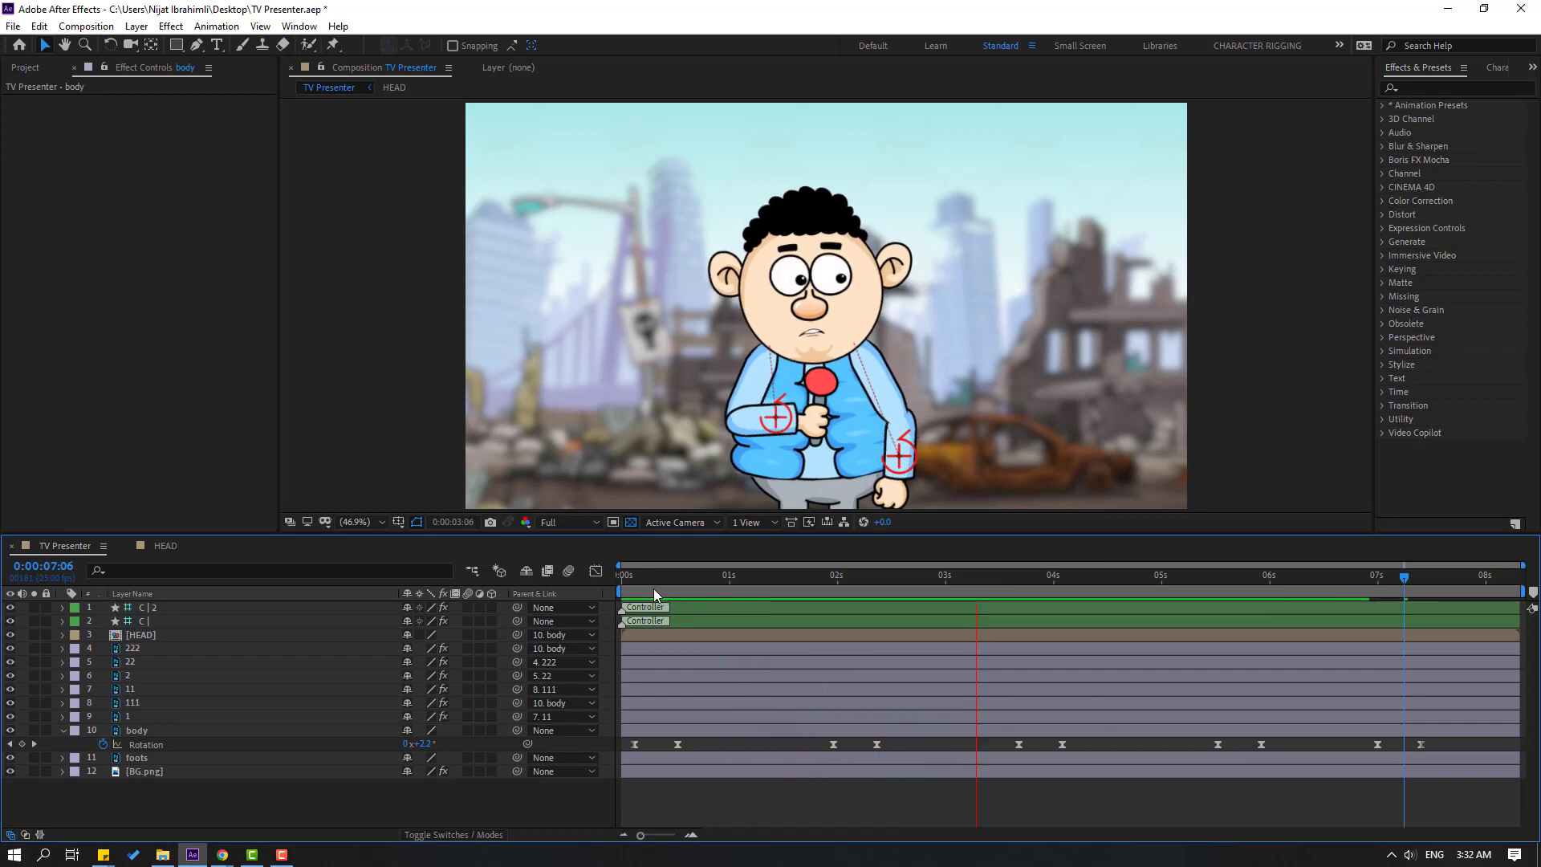
Add a Position keyframe to the body layer at 0:00:00:03, in line with its first rotation keyframe
click(635, 578)
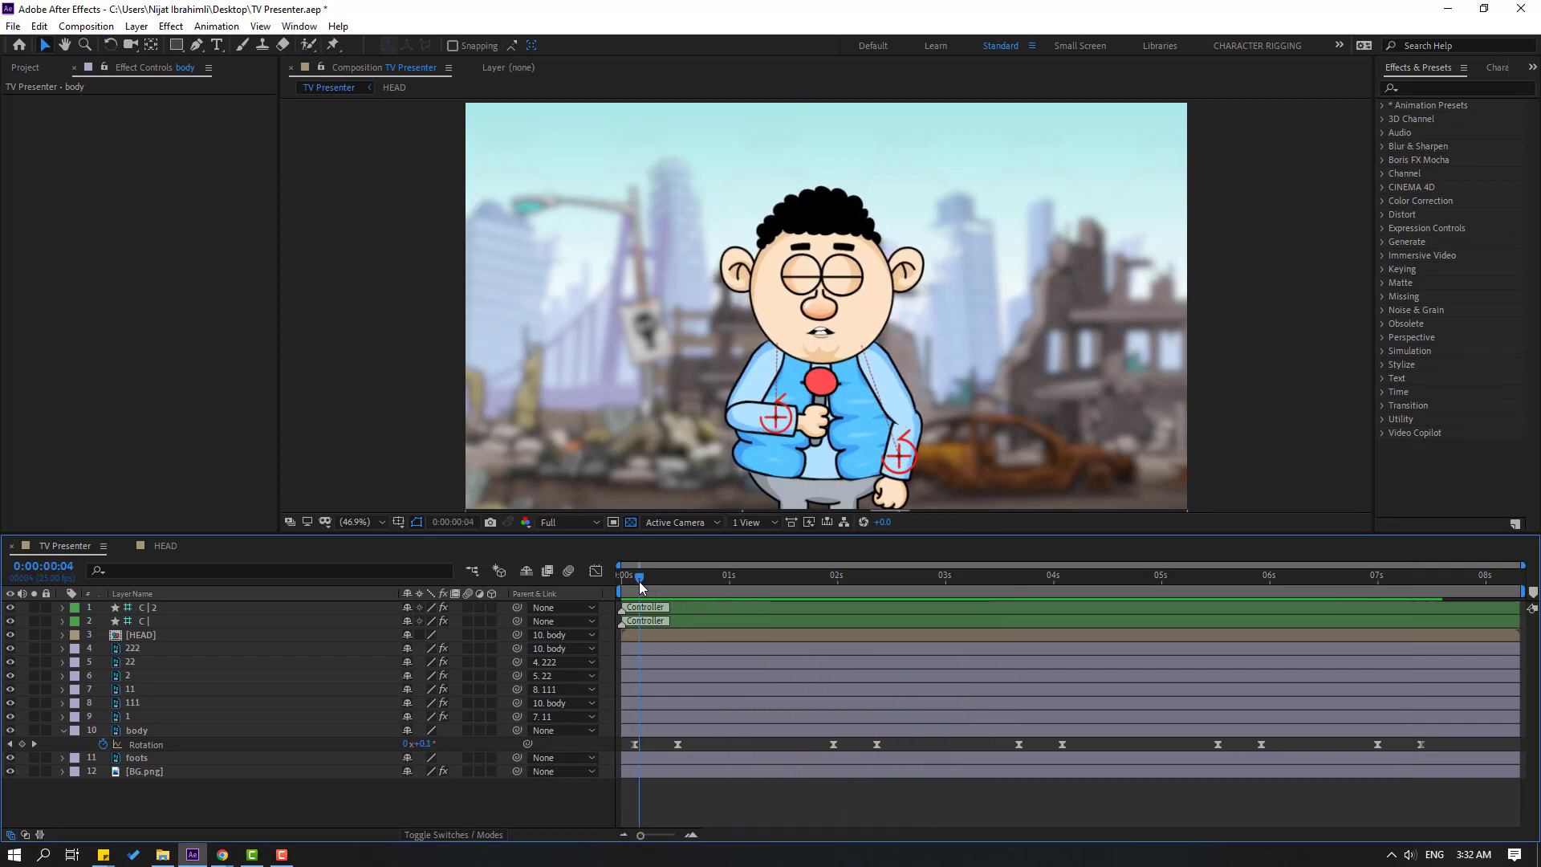
click(137, 731)
key(shift+p)
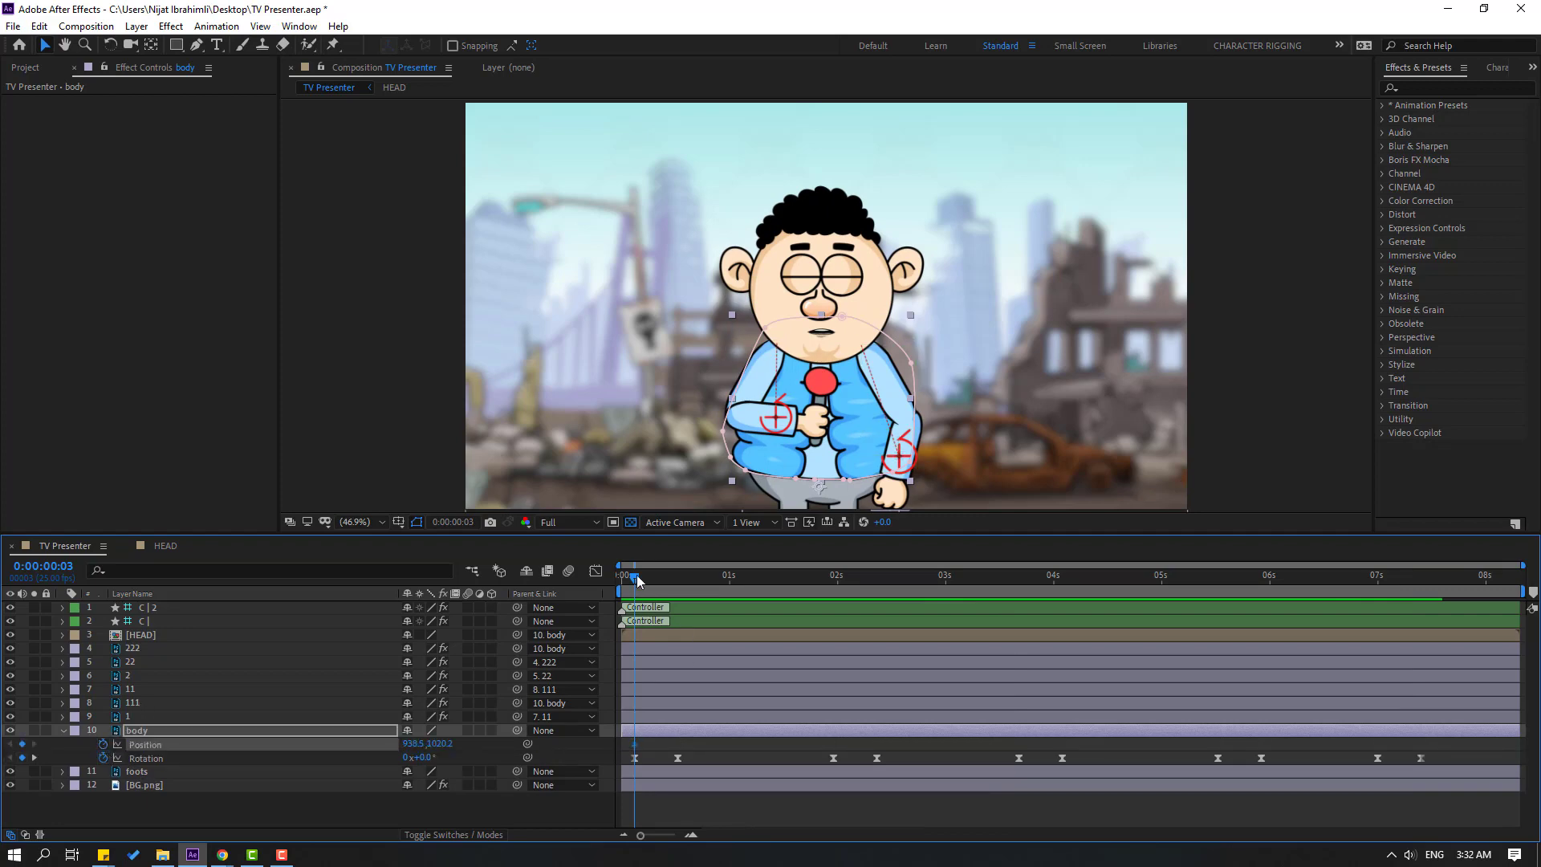
Lower the body layer to a Y position of 1036.2 at 0:00:00:08
drag(638, 575, 656, 576)
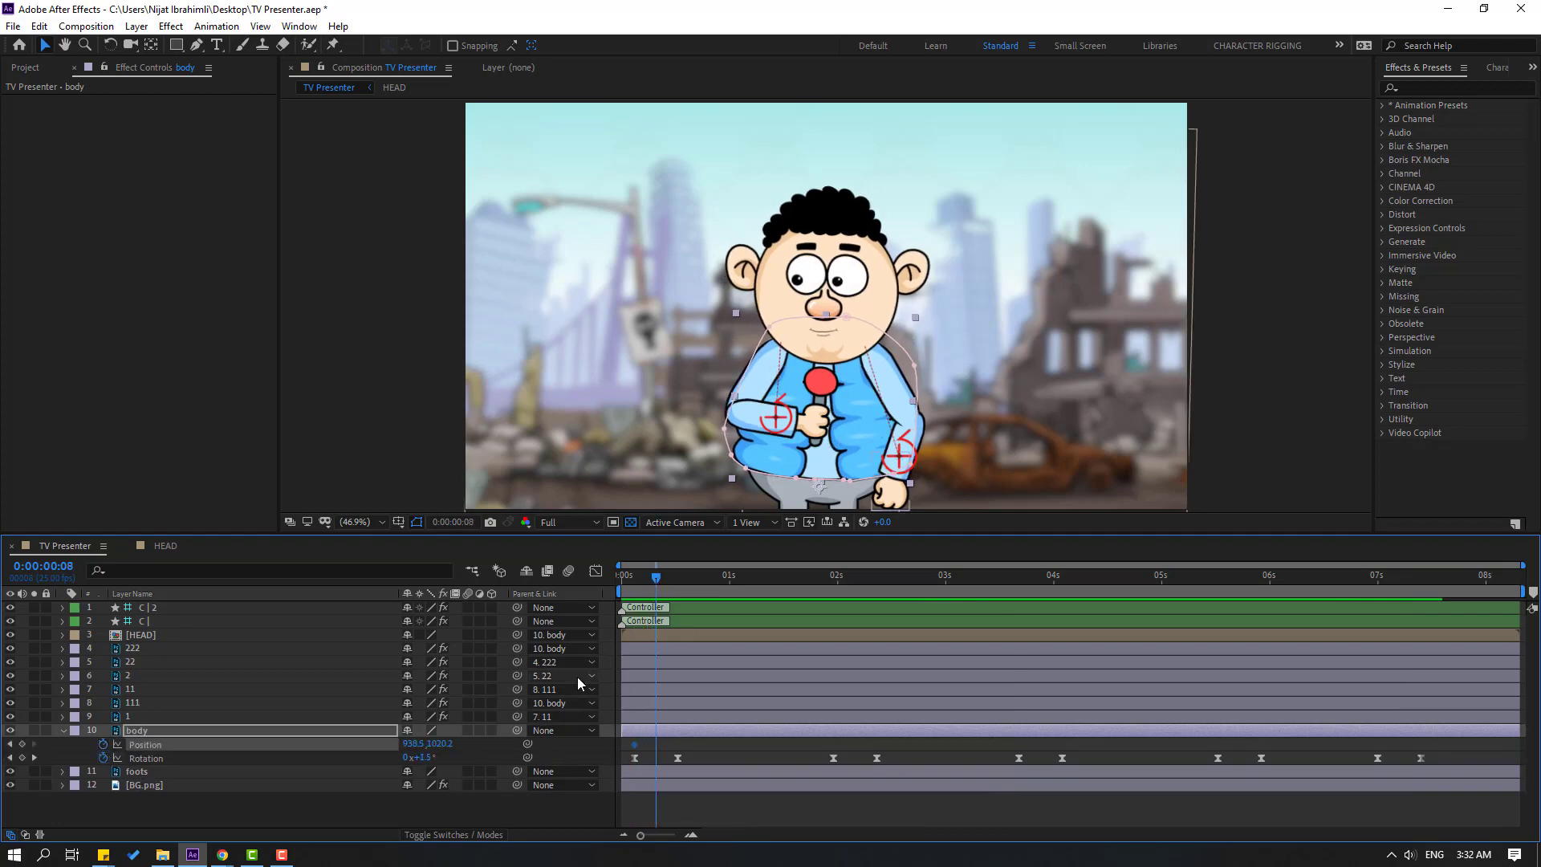
key(Down)
key(Down)
key(Down)
key(Down)
key(Down)
key(Down)
key(Down)
key(Down)
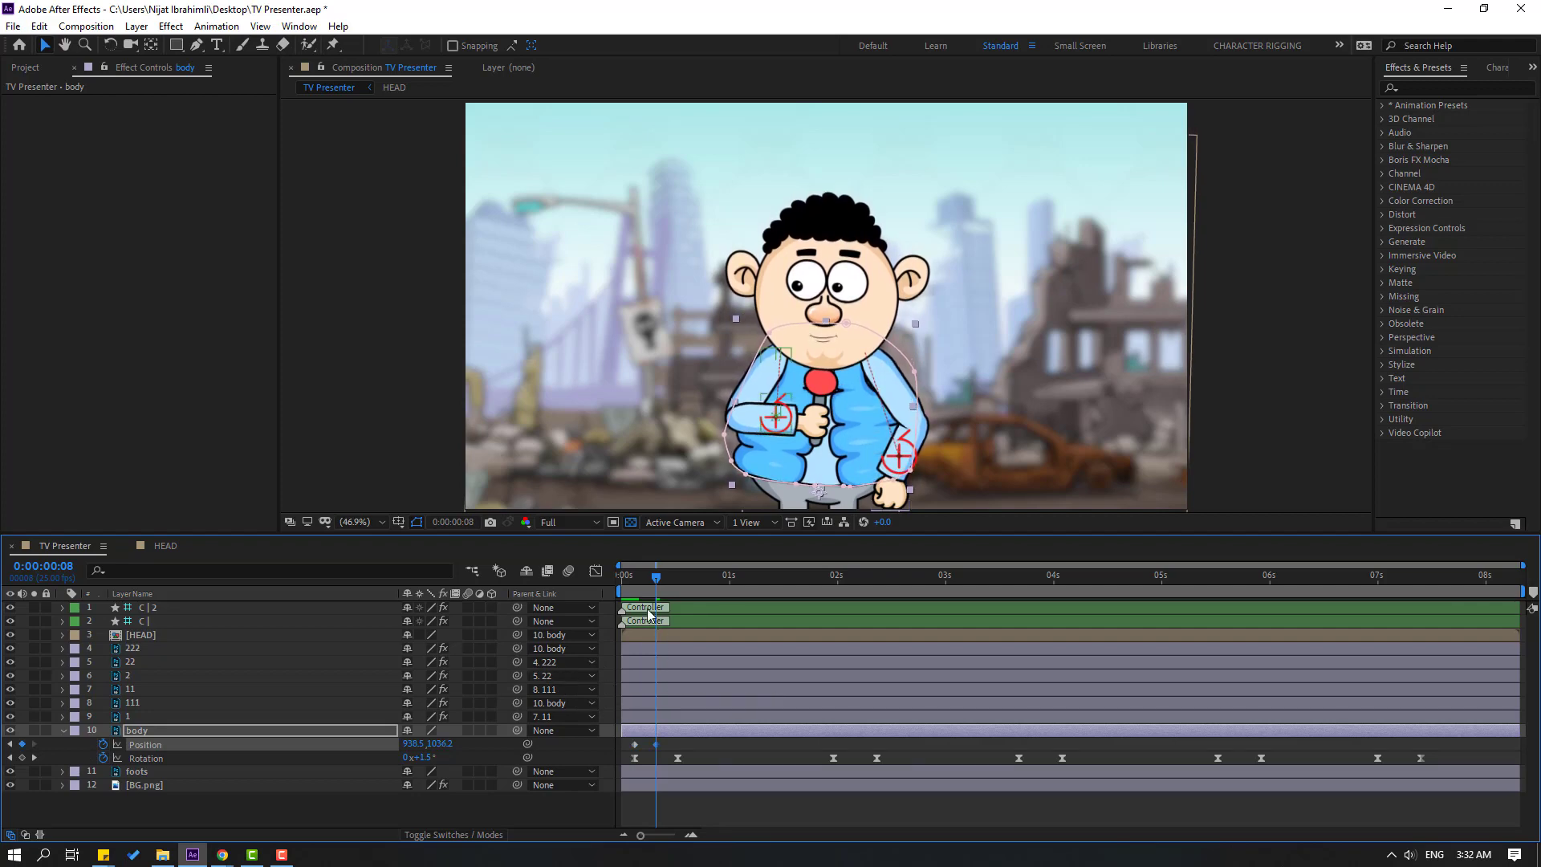
Copy the body layer's first Position keyframe to 0:00:00:13, in line with its second rotation keyframe
key(Page_Down)
key(Page_Down)
key(Page_Down)
key(Page_Down)
key(Page_Down)
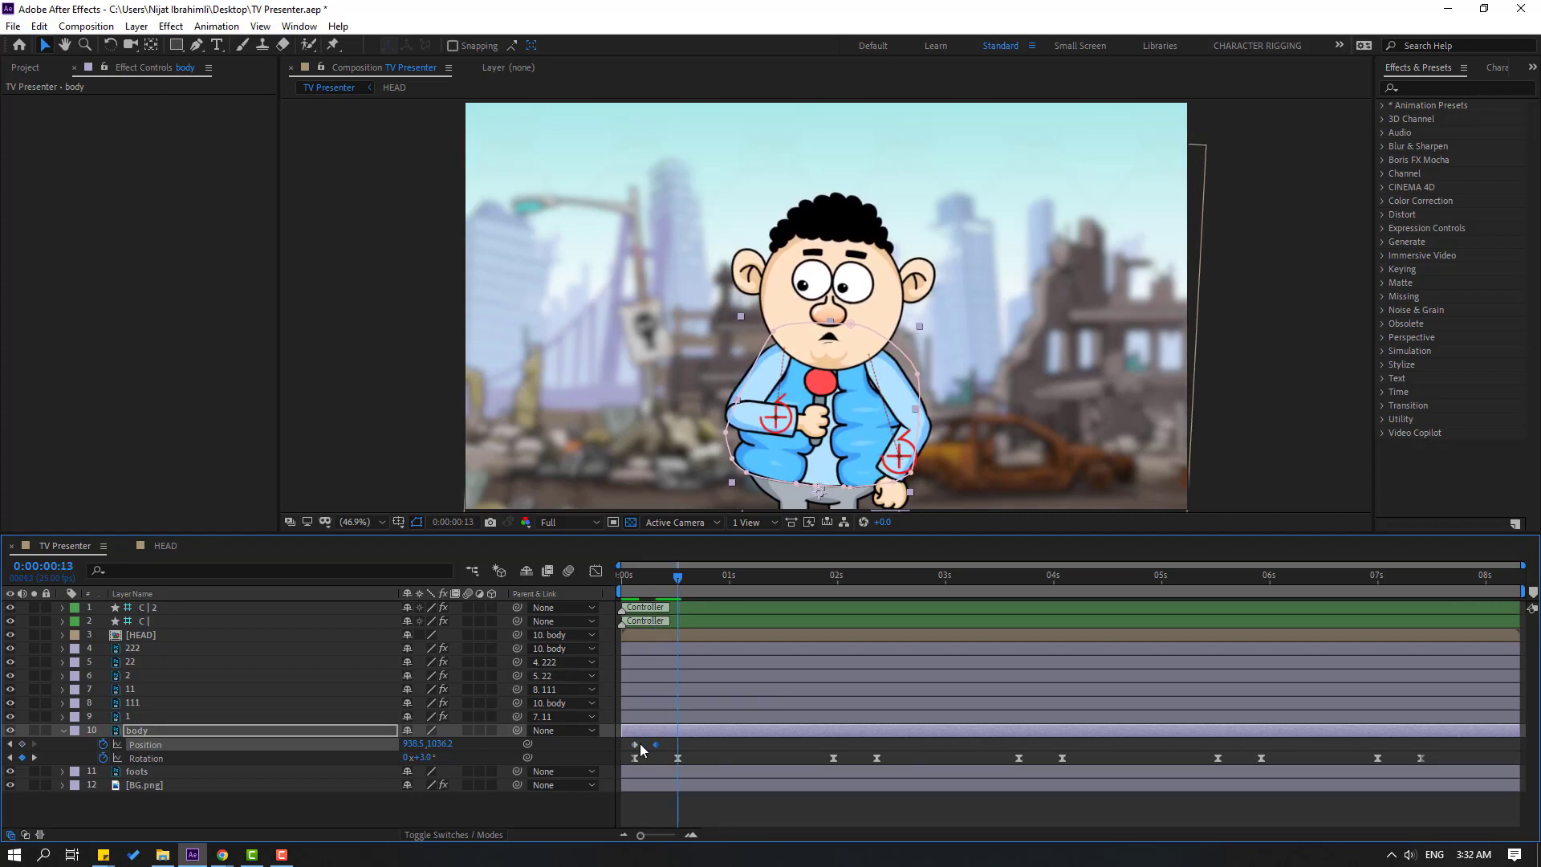
key(ctrl+v)
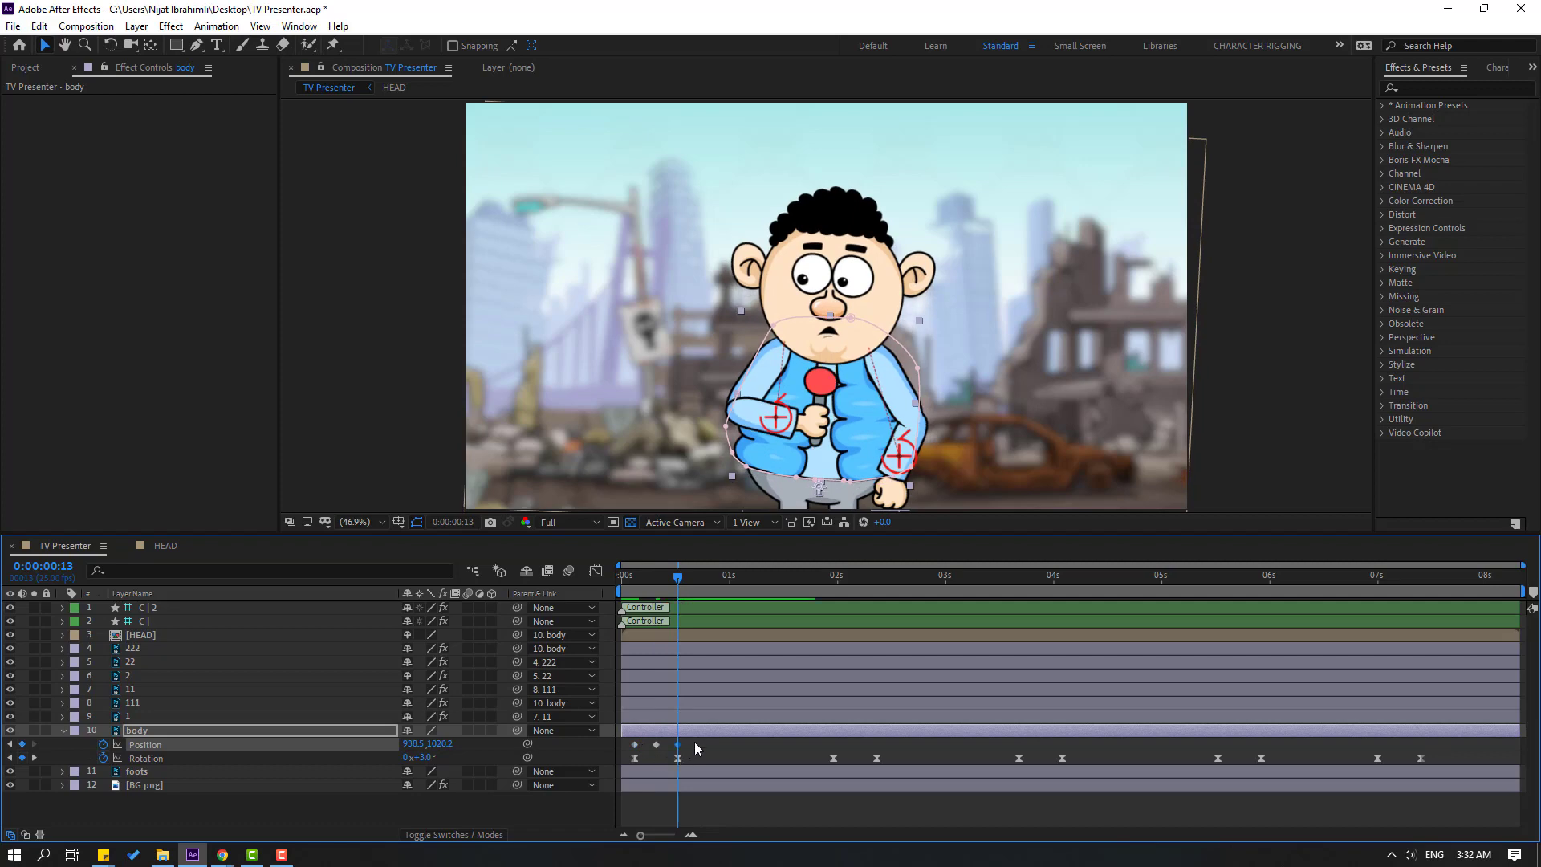
Apply Easy Ease to the body layer's three Position keyframes and preview the movement
right_click(635, 746)
mouse_move(707, 729)
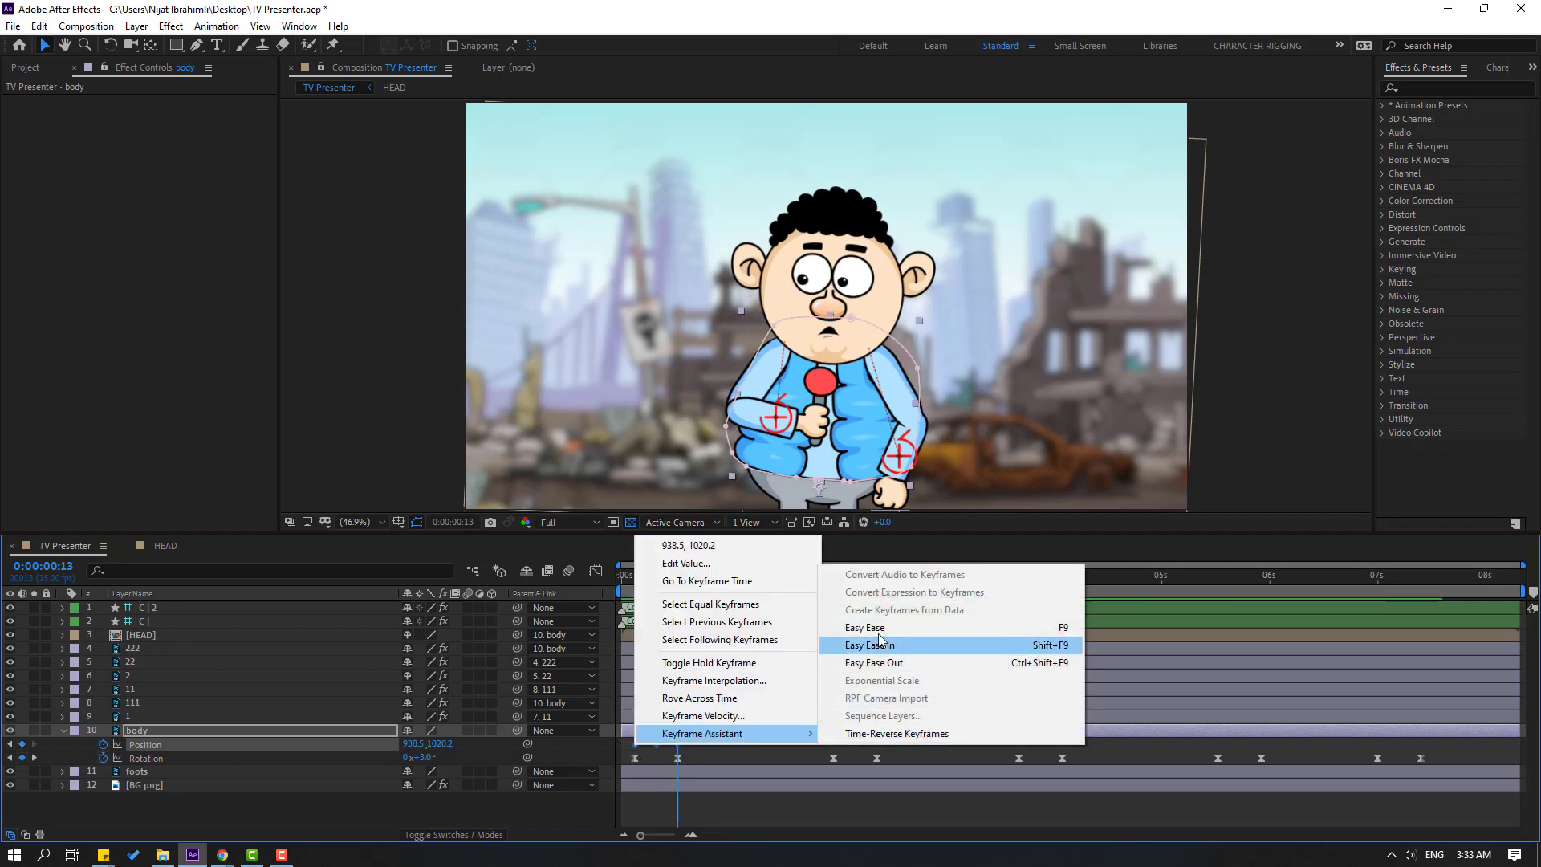
click(851, 629)
click(743, 759)
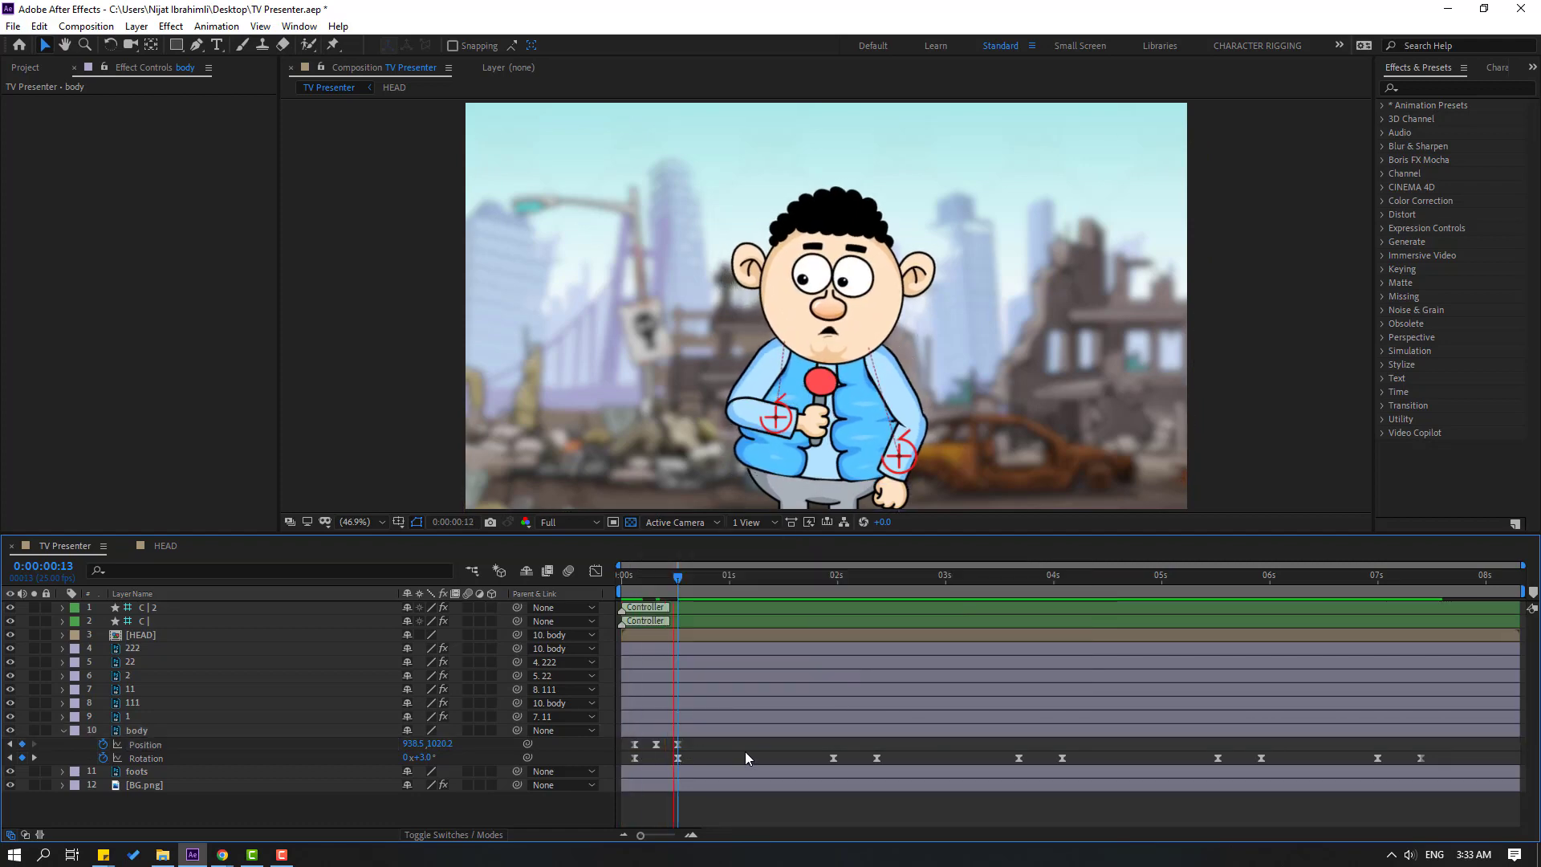
key(space)
key(space)
key(space)
key(space)
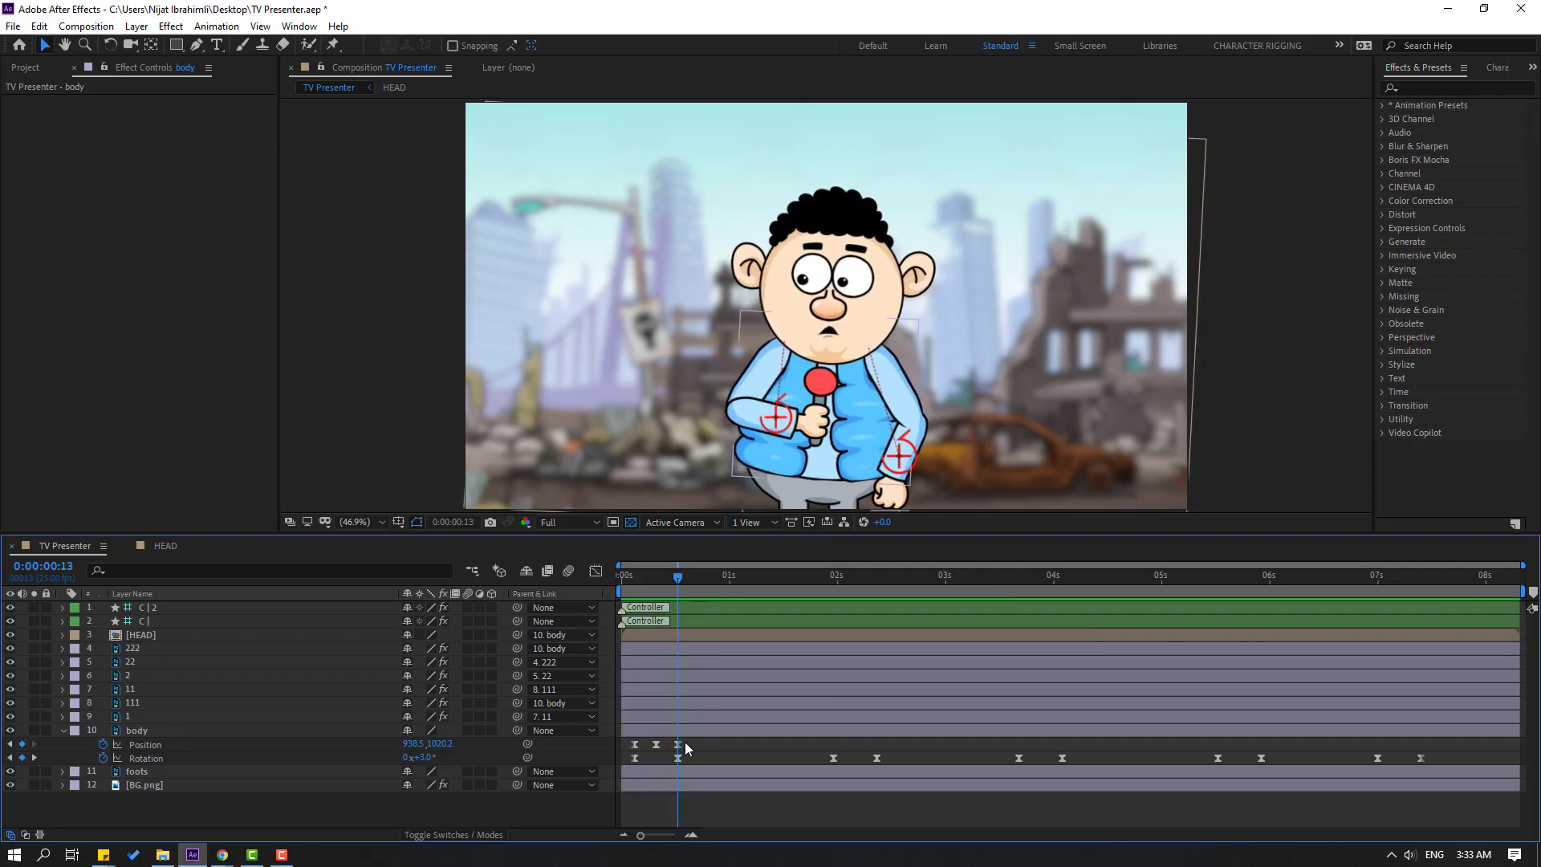
Repeat the body layer's three Position keyframes at the start of each of its four remaining rotation keyframe pairs
drag(687, 742, 607, 748)
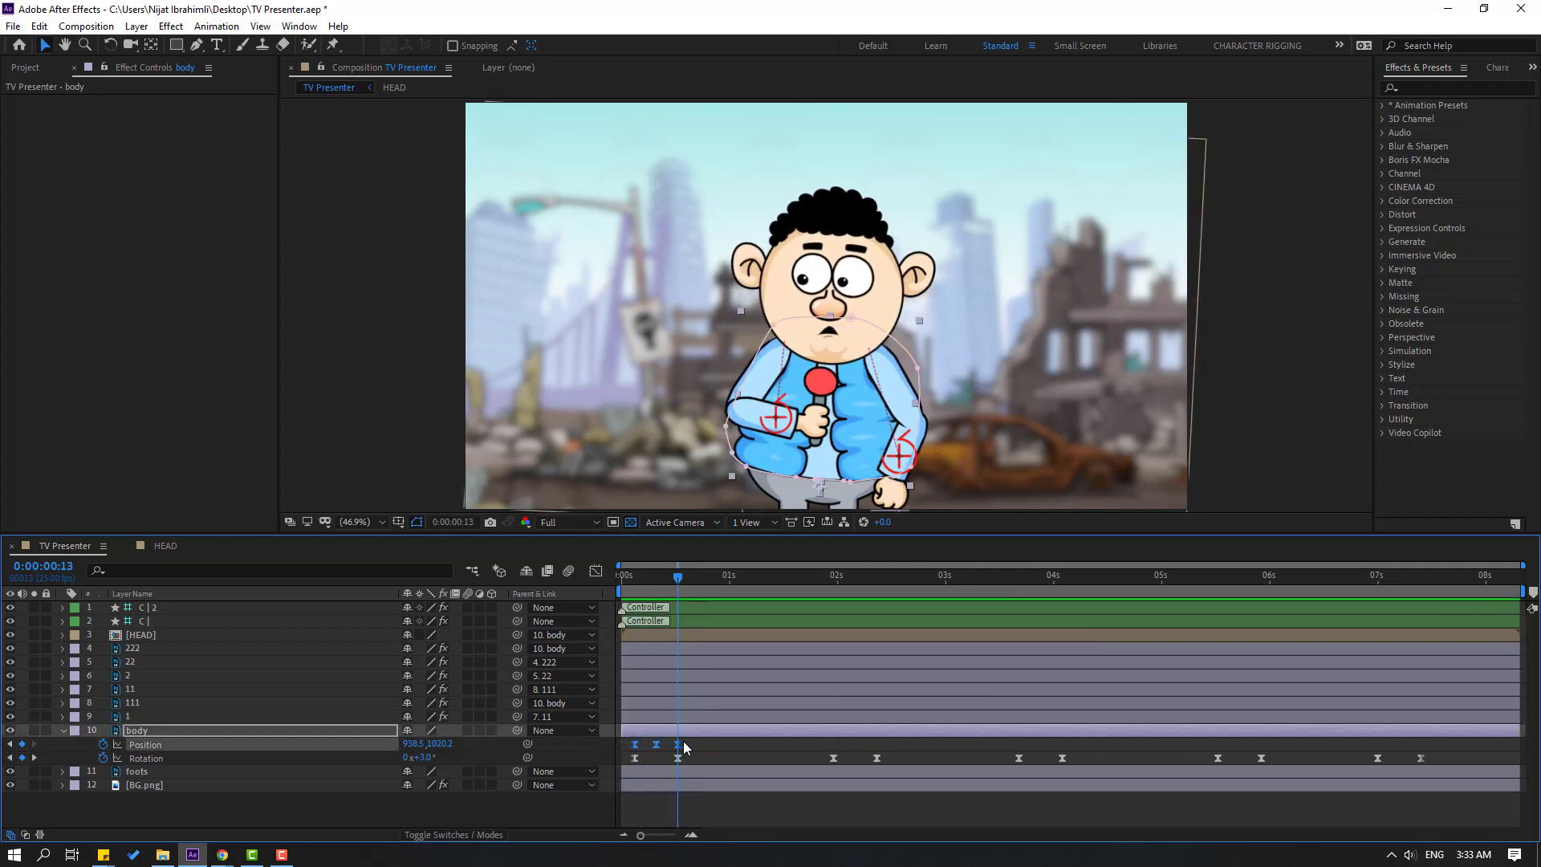
drag(806, 578, 834, 578)
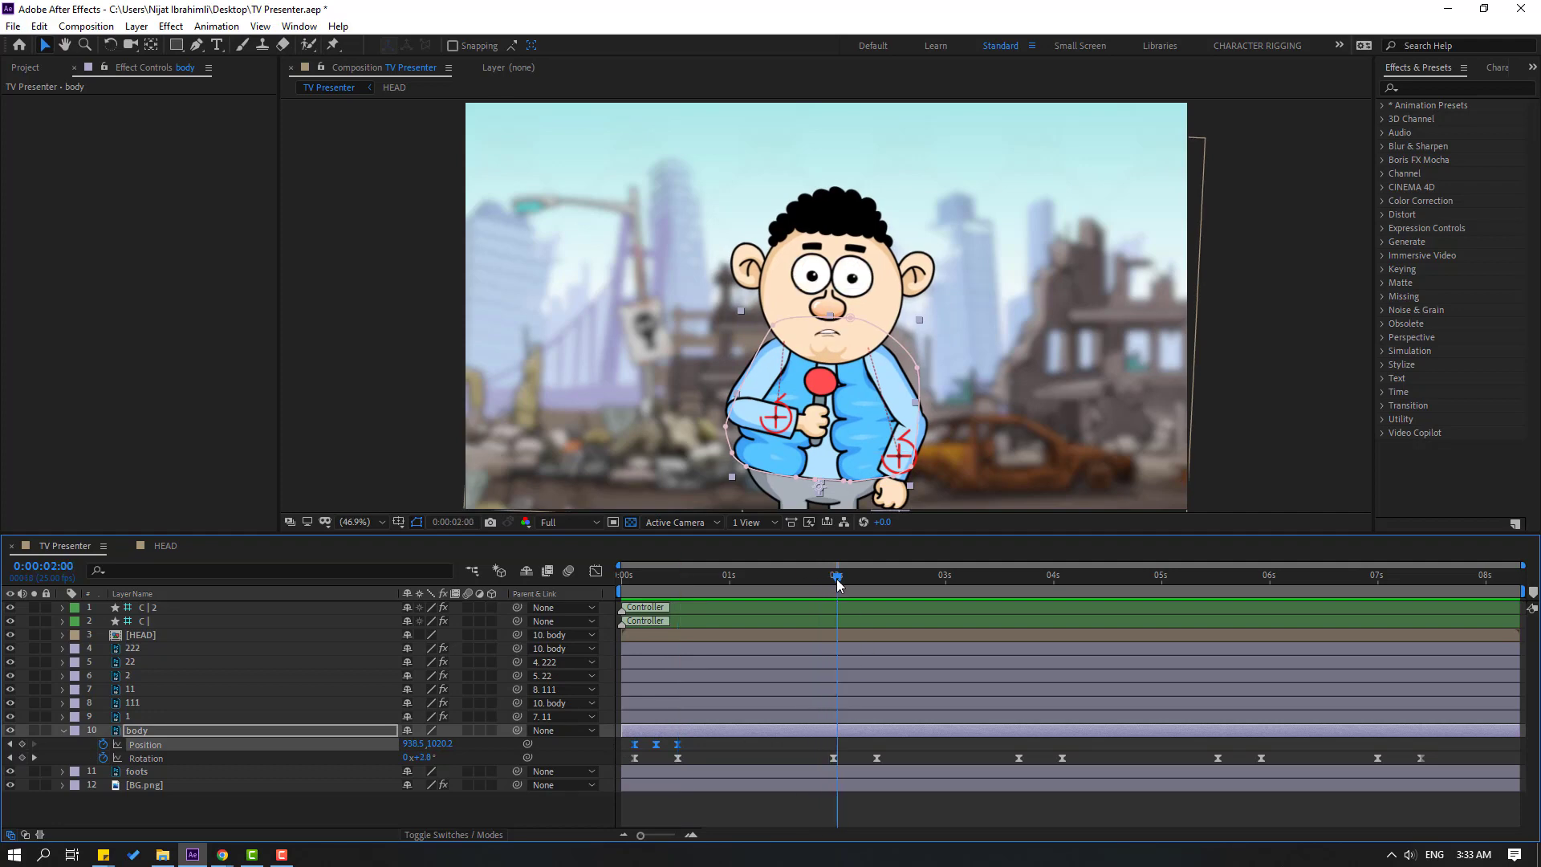
key(ctrl+v)
drag(1013, 575, 1019, 576)
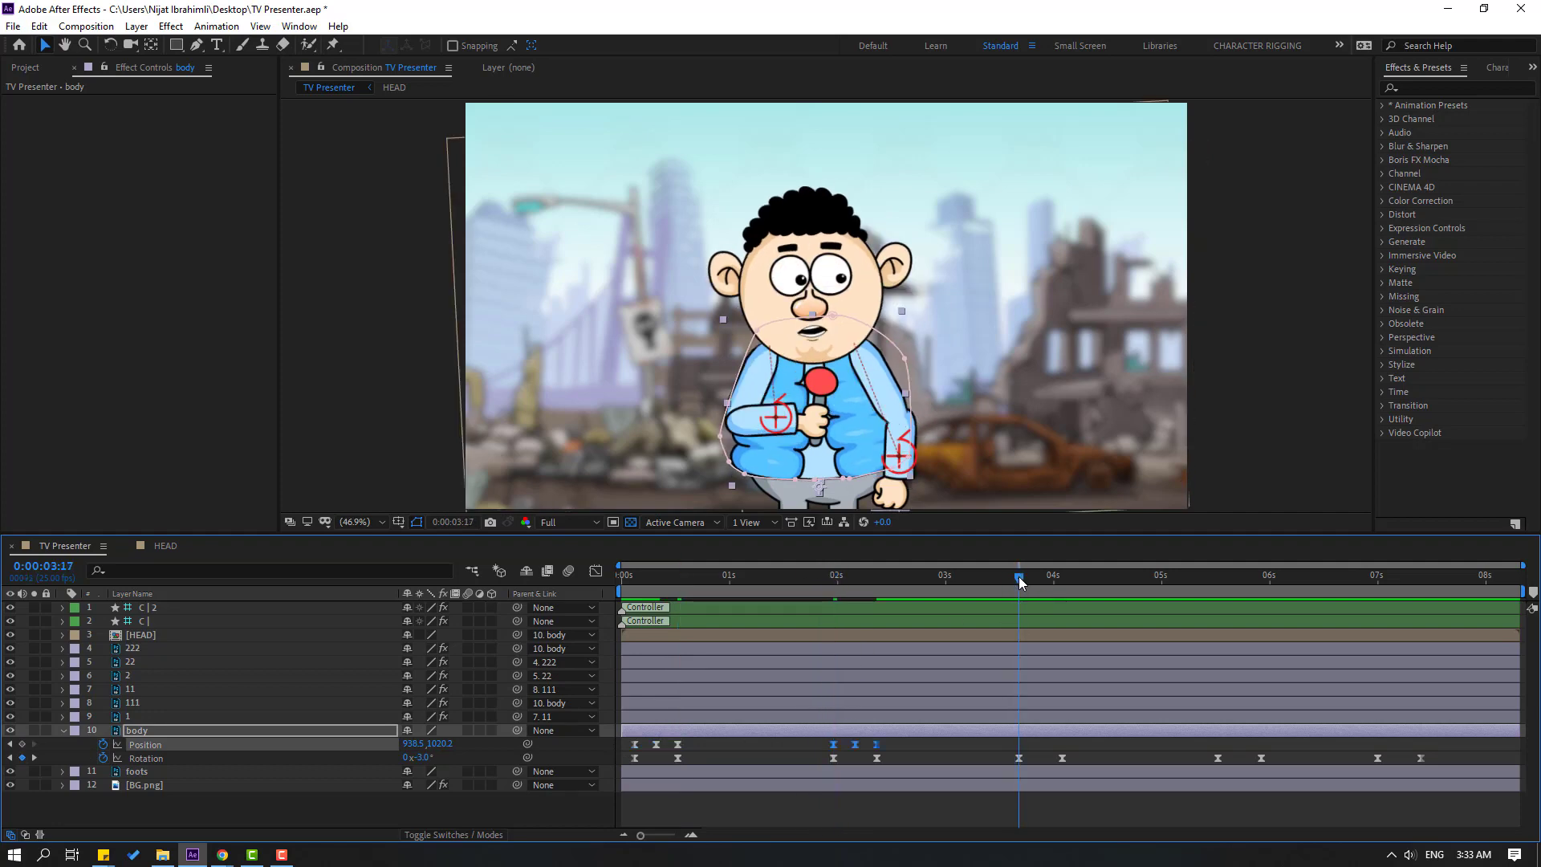
key(ctrl+v)
click(1217, 576)
key(ctrl+v)
click(1377, 574)
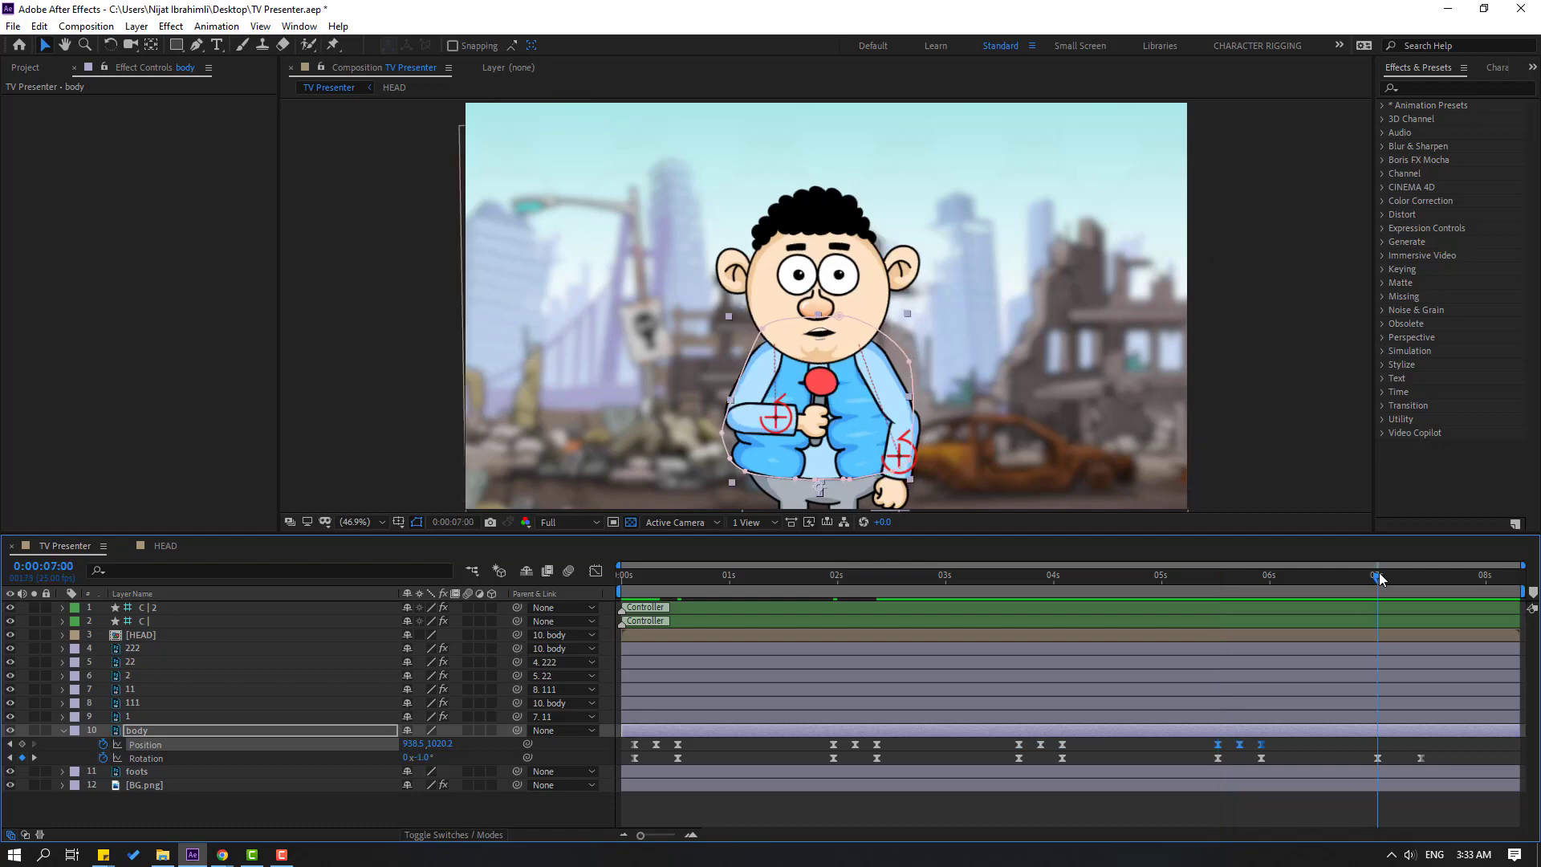
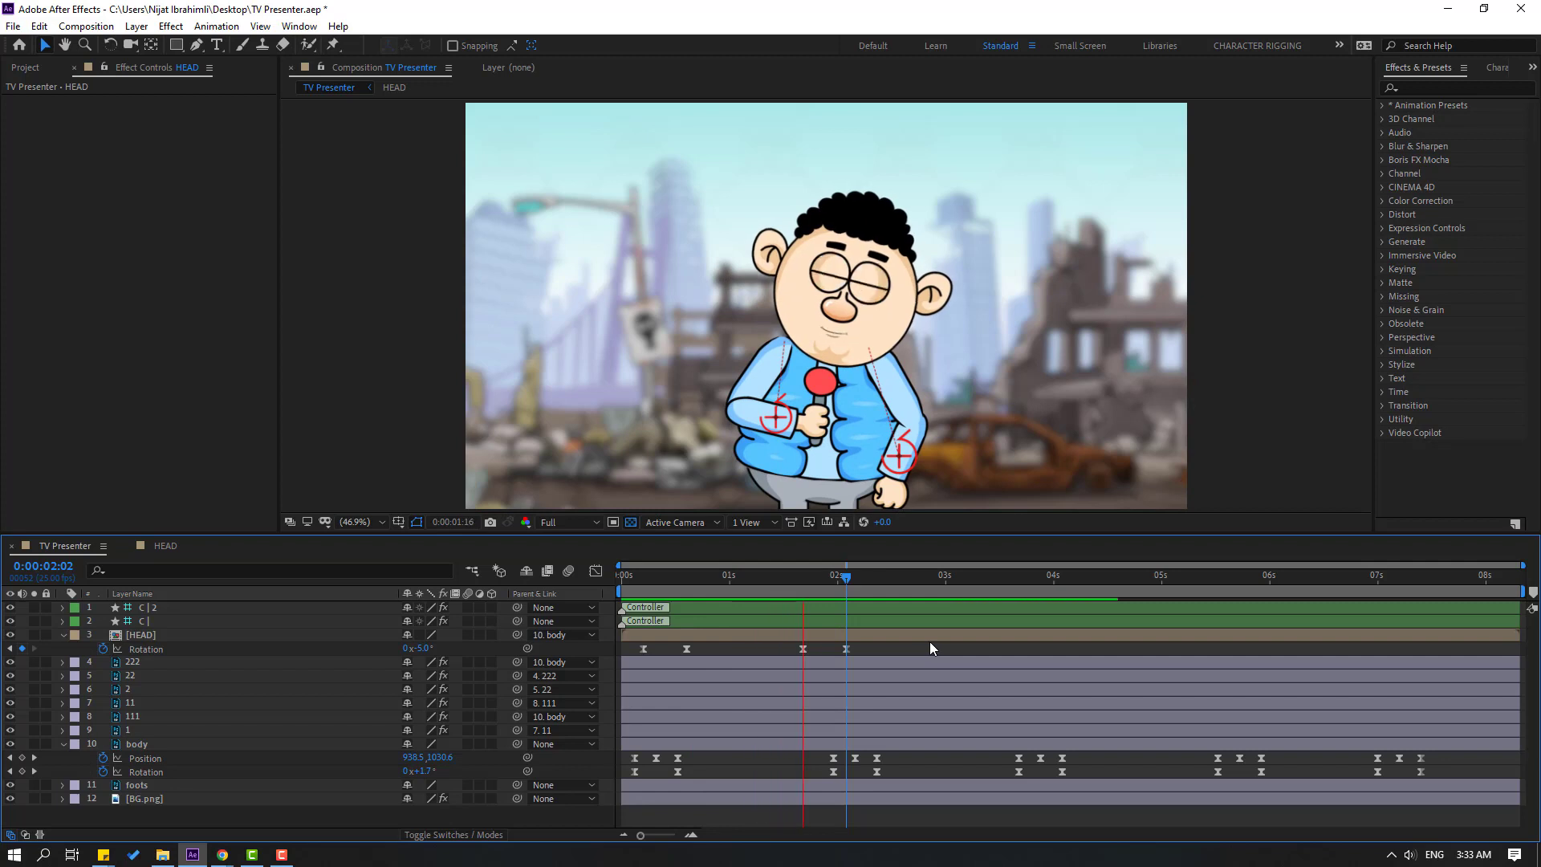
Move the HEAD layer's last two rotation keyframes earlier, to 0:00:01:14 and 0:00:01:24, and preview the animation
drag(858, 643, 789, 652)
key(space)
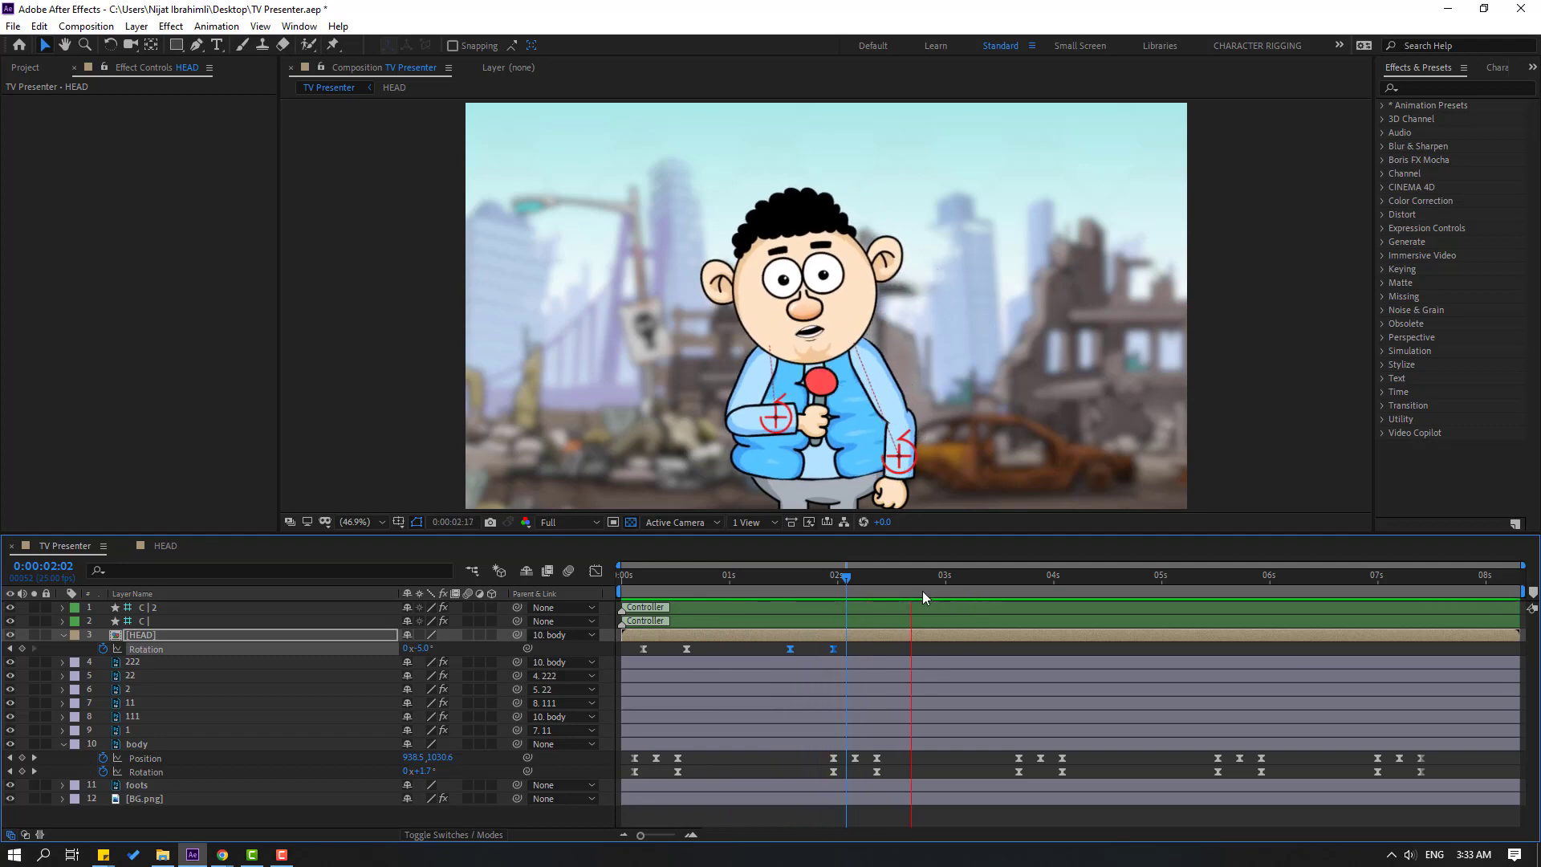
key(space)
Rotate the HEAD layer to 7° at 0:00:03:19, hold it with a keyframe at 0:00:05:05, and rotate it to -6° at 0:00:05:15
drag(850, 580, 1028, 581)
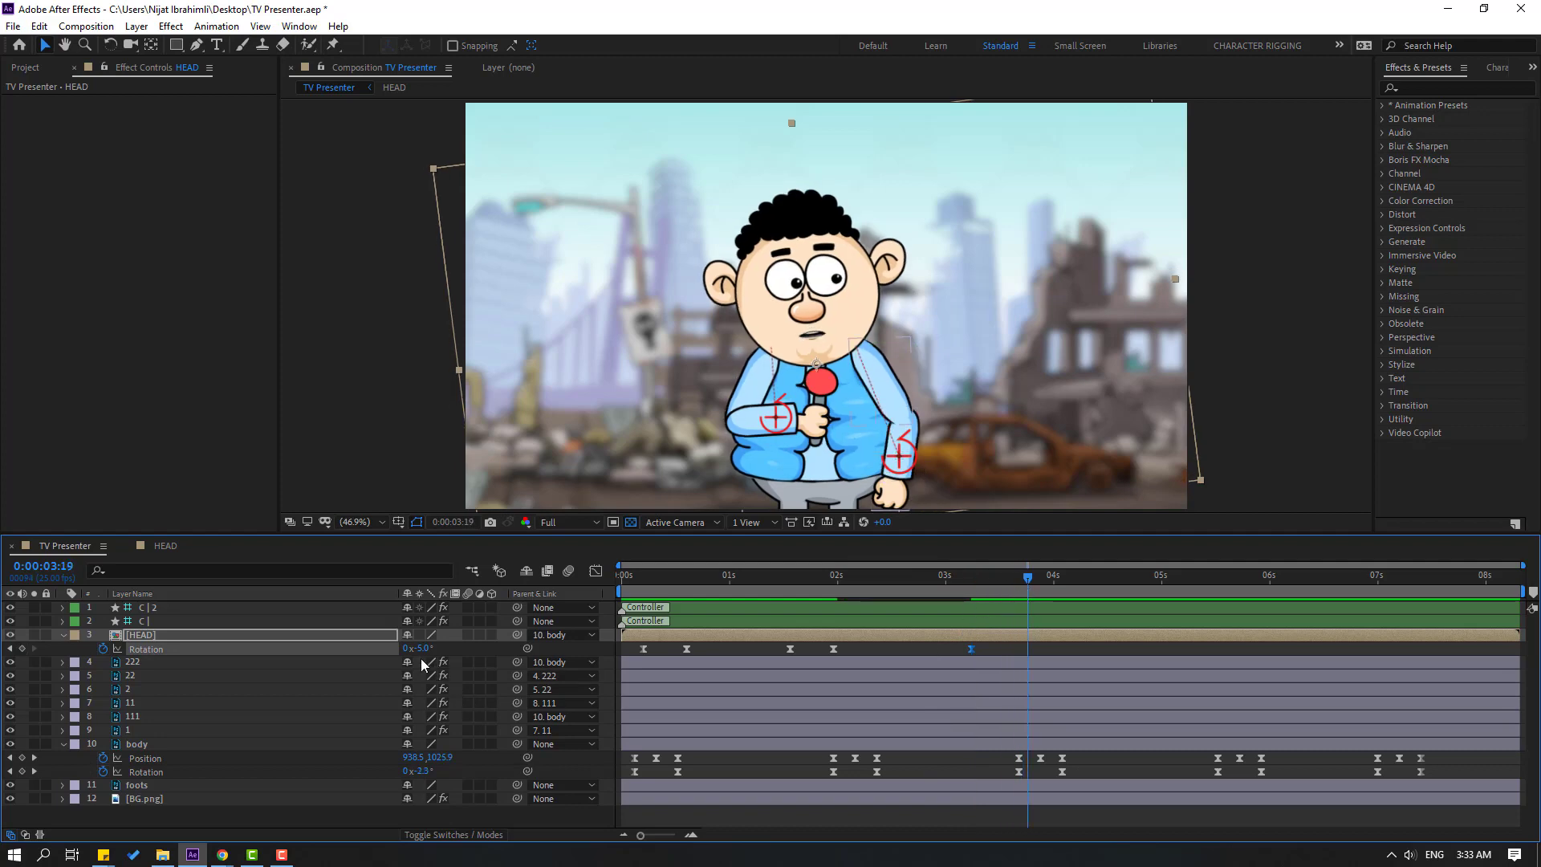
drag(423, 648, 1048, 680)
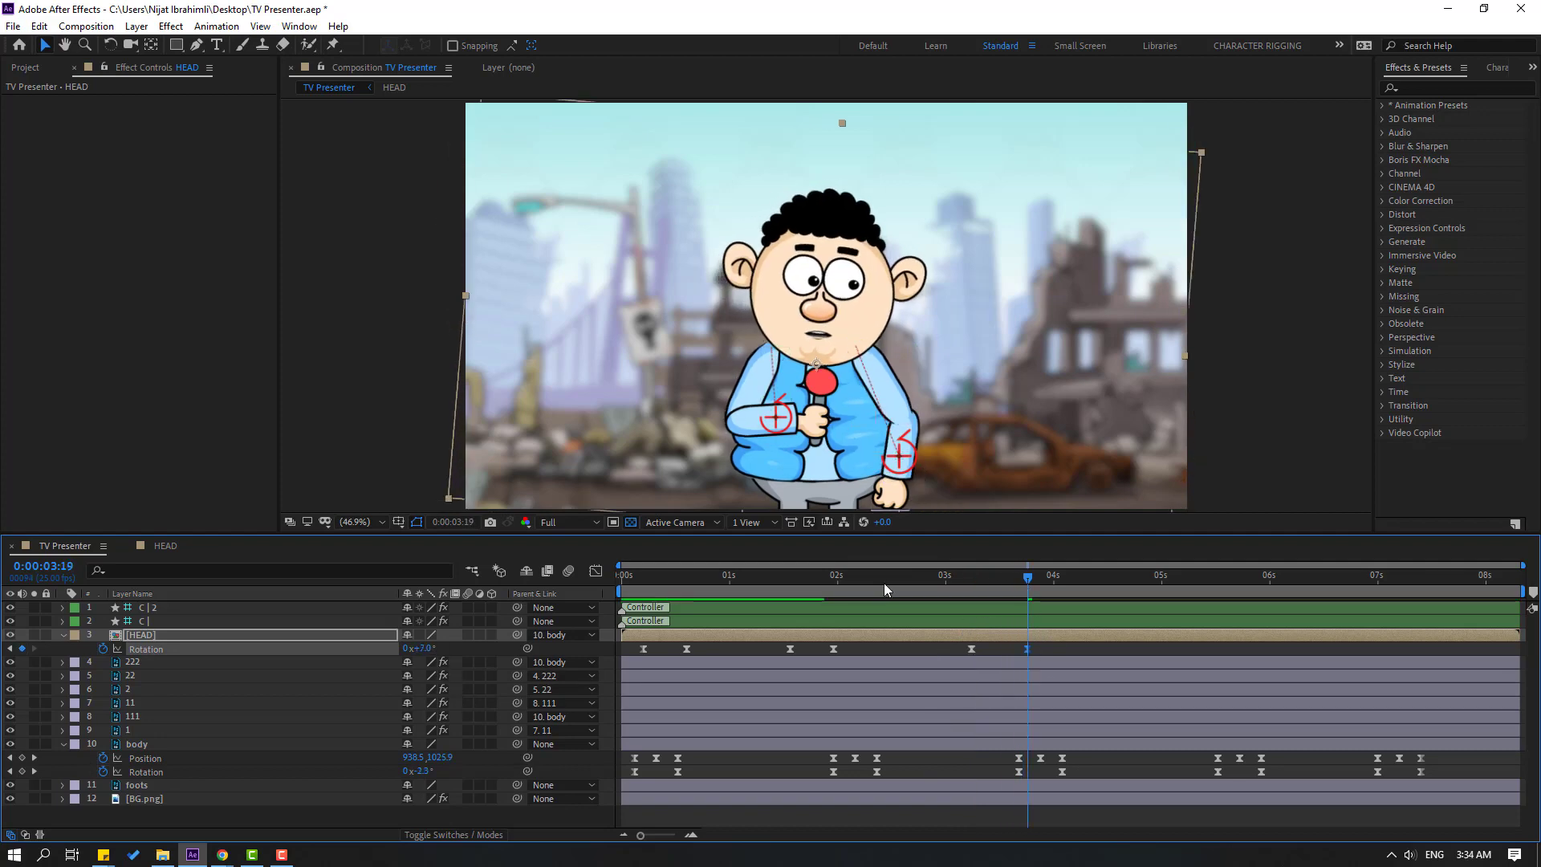
drag(886, 590, 1184, 592)
click(22, 647)
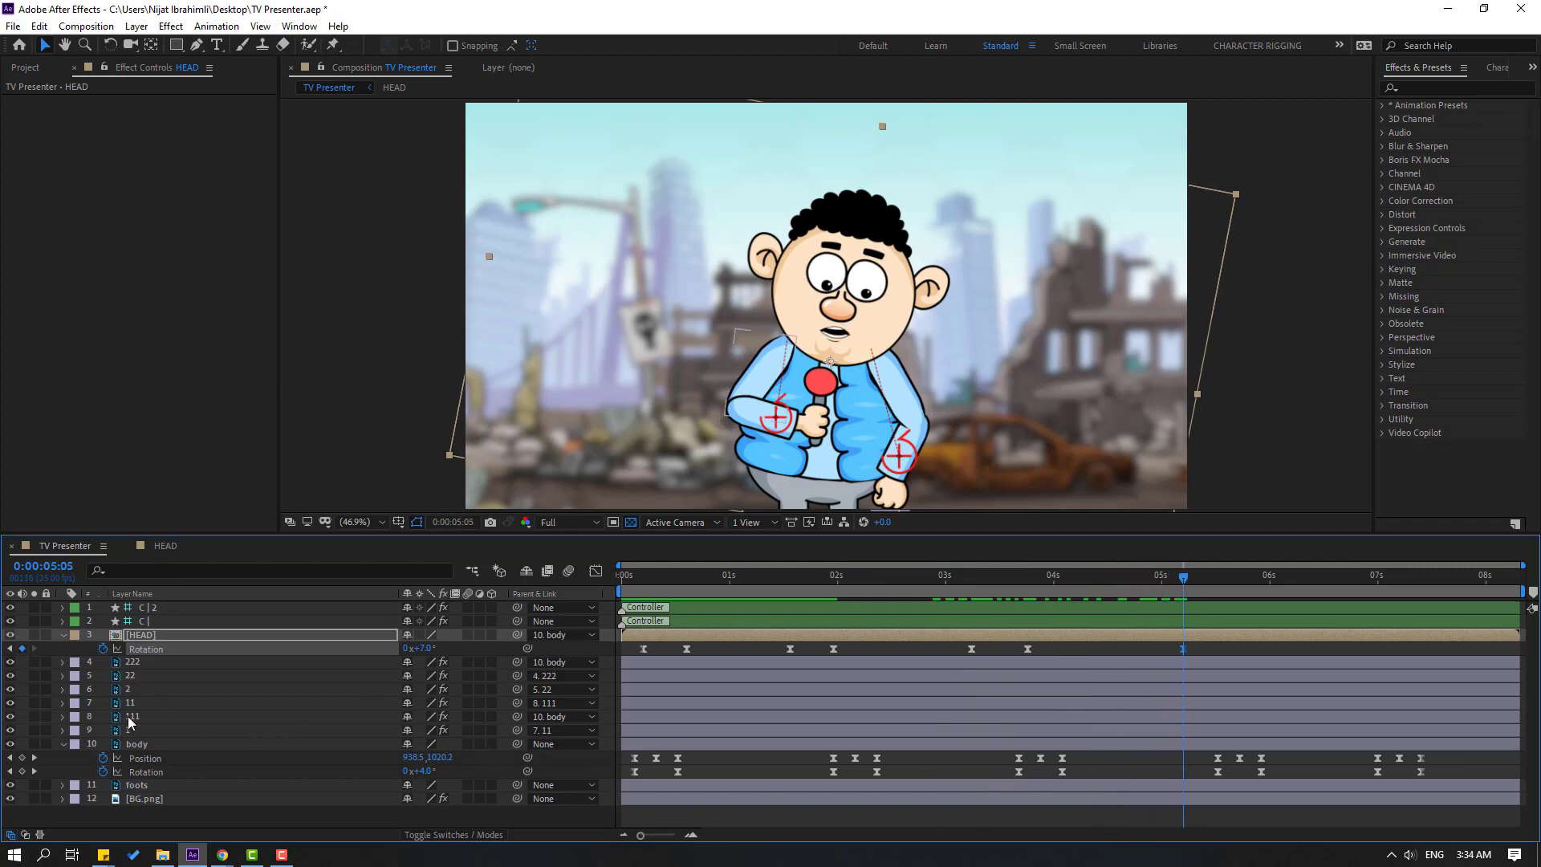
key(shift+Page_Down)
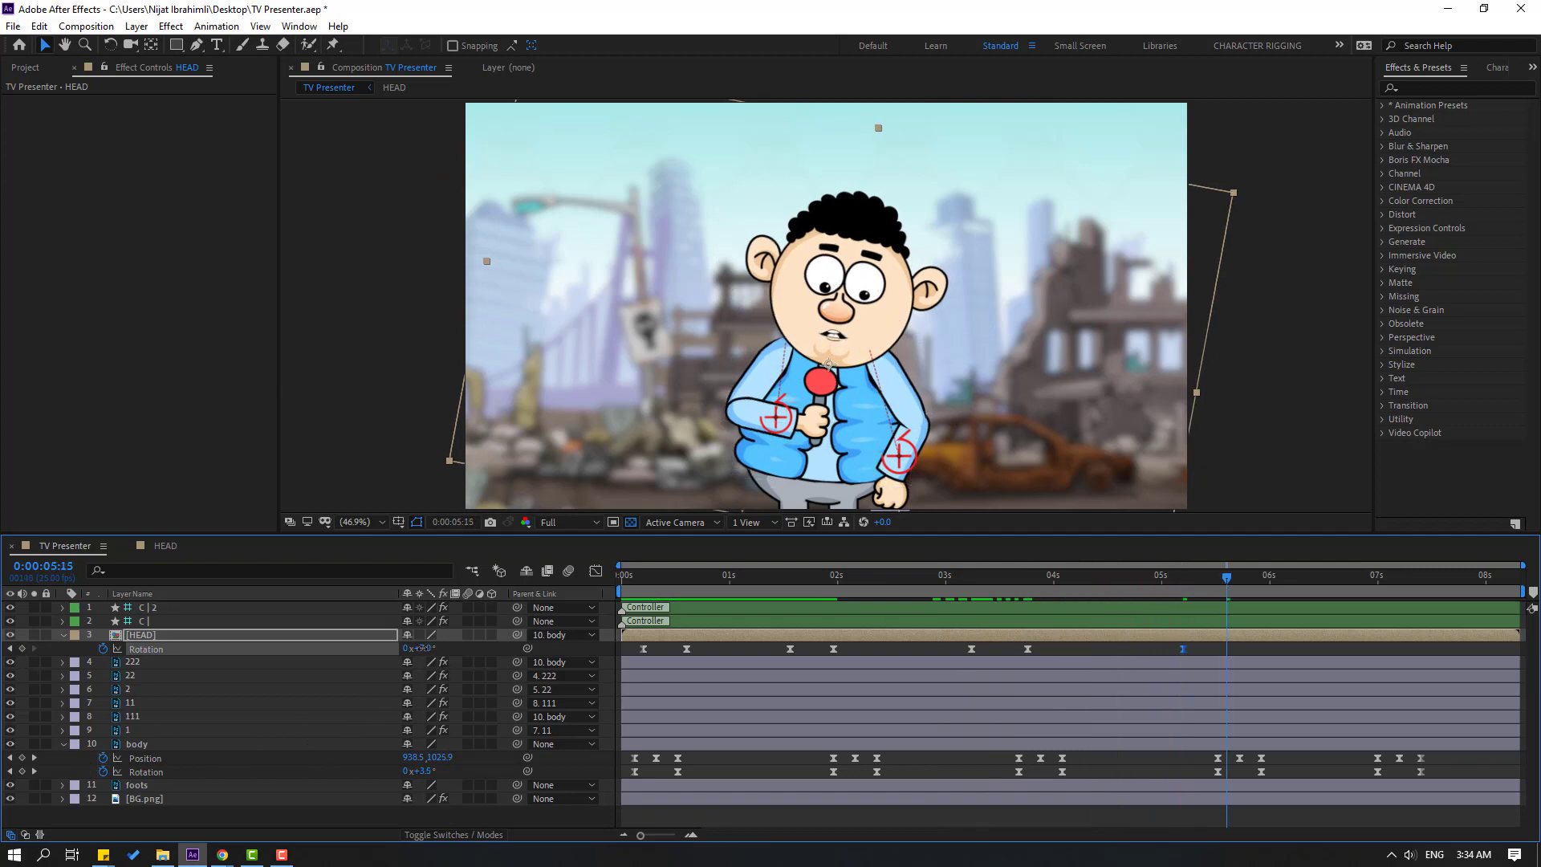
drag(422, 648, 417, 647)
Hold the HEAD layer's rotation with a keyframe at 0:00:06:20 and reset it to 0° at 0:00:07:05
drag(1178, 571, 1336, 571)
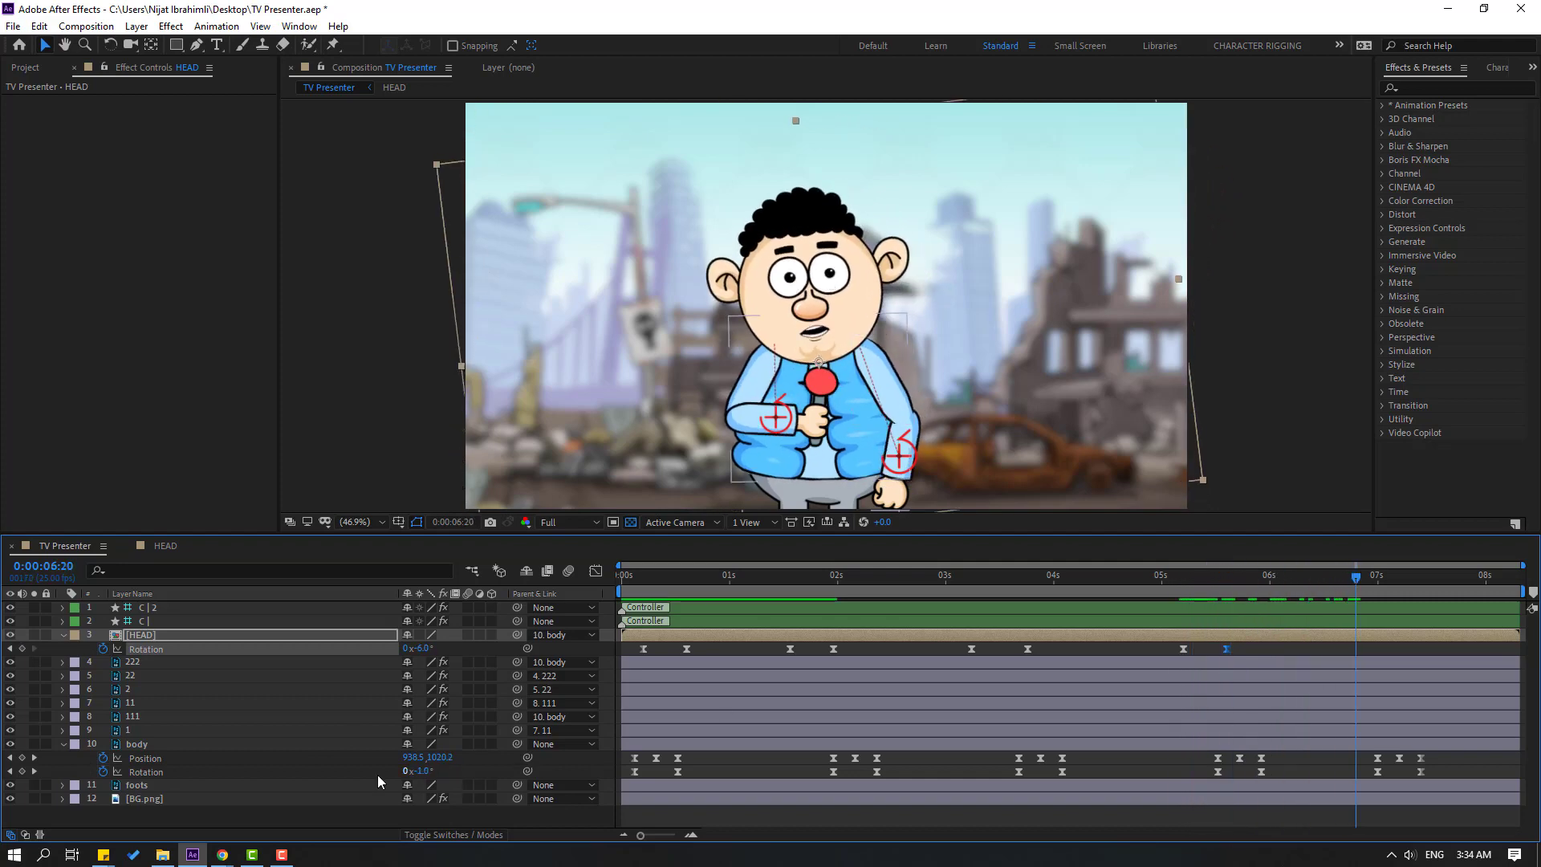
click(22, 648)
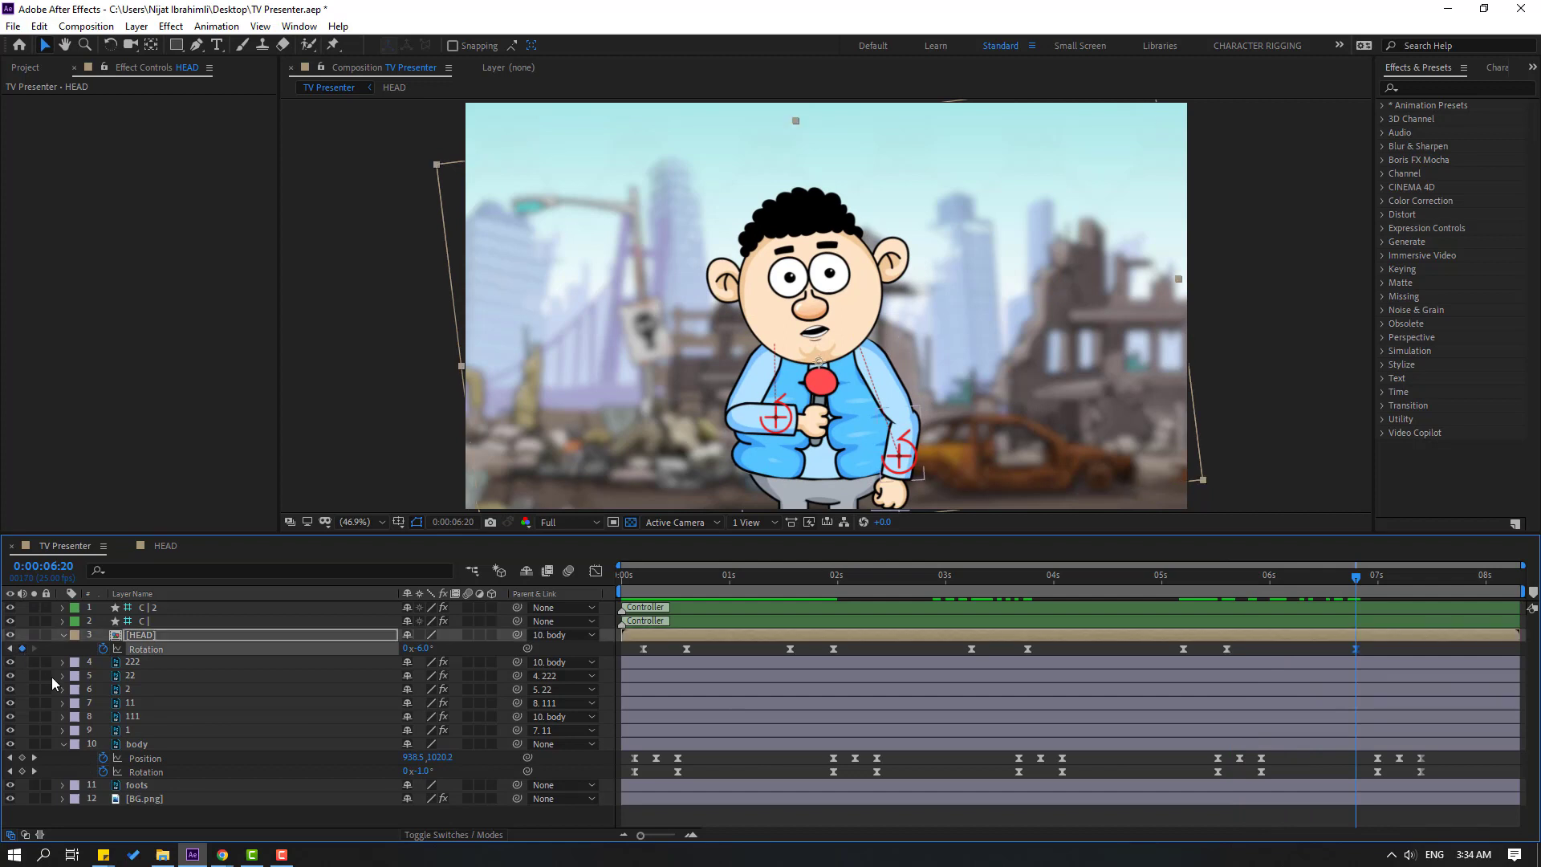
key(shift+Page_Down)
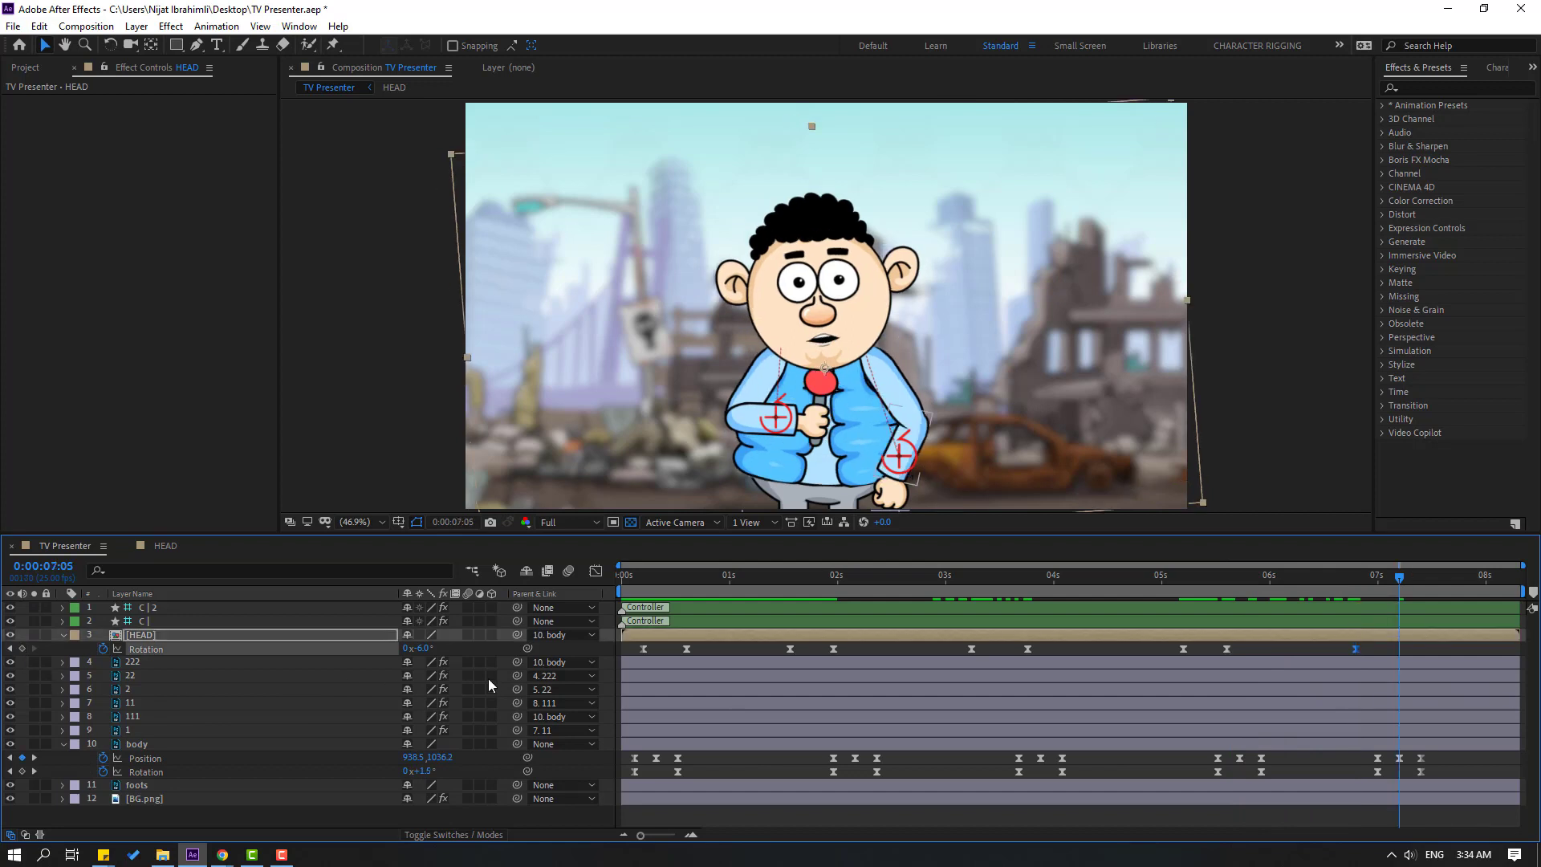
text(0)
key(Return)
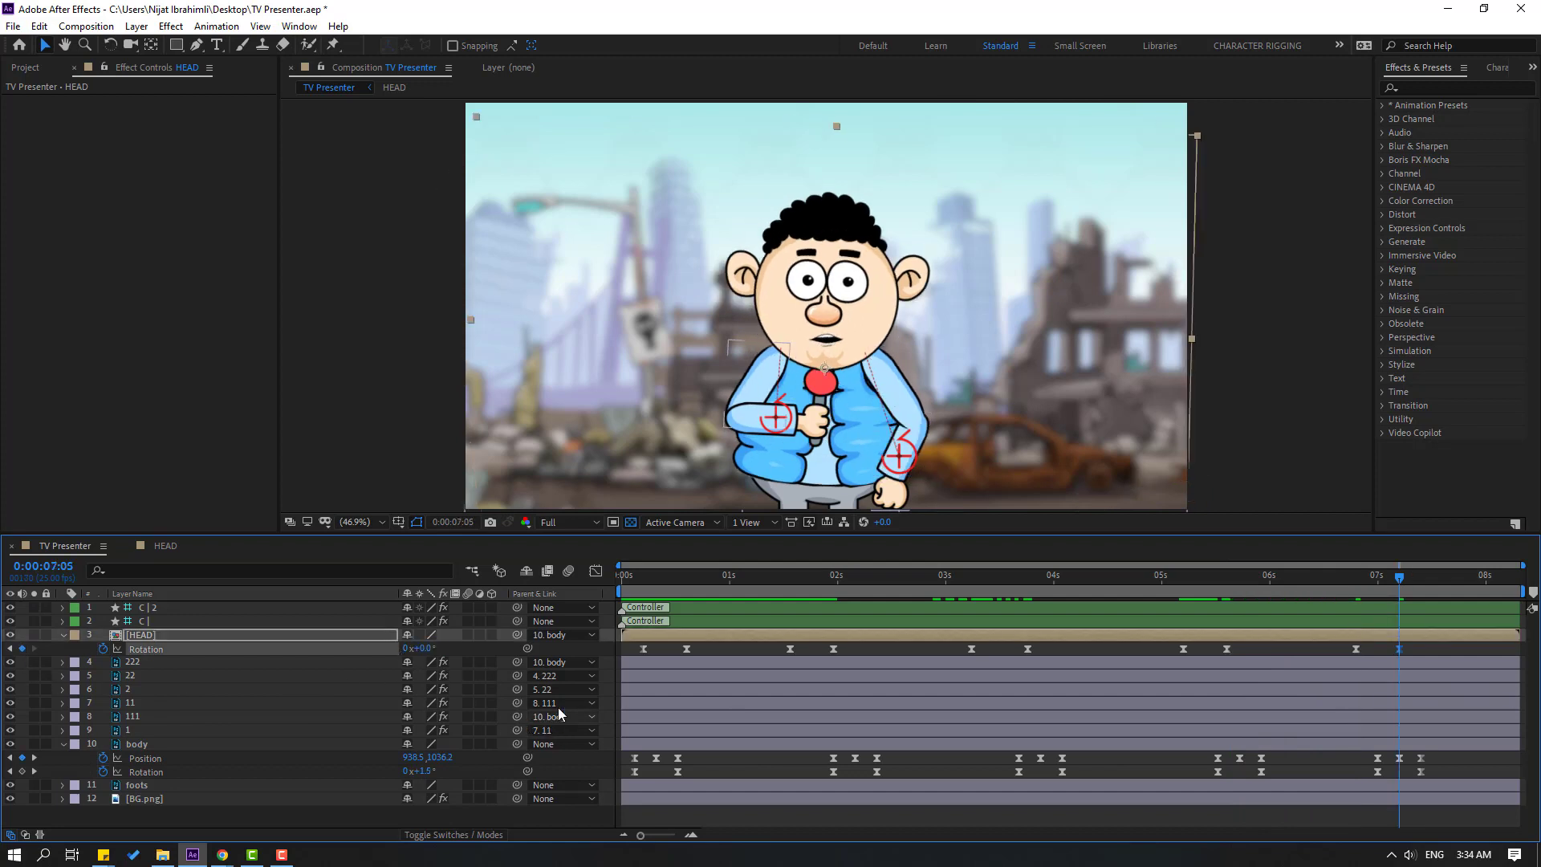
Reveal the HEAD layer's Position alongside Rotation and add a Position keyframe at 0:00:00:05, in line with its first rotation keyframe
drag(654, 579, 643, 581)
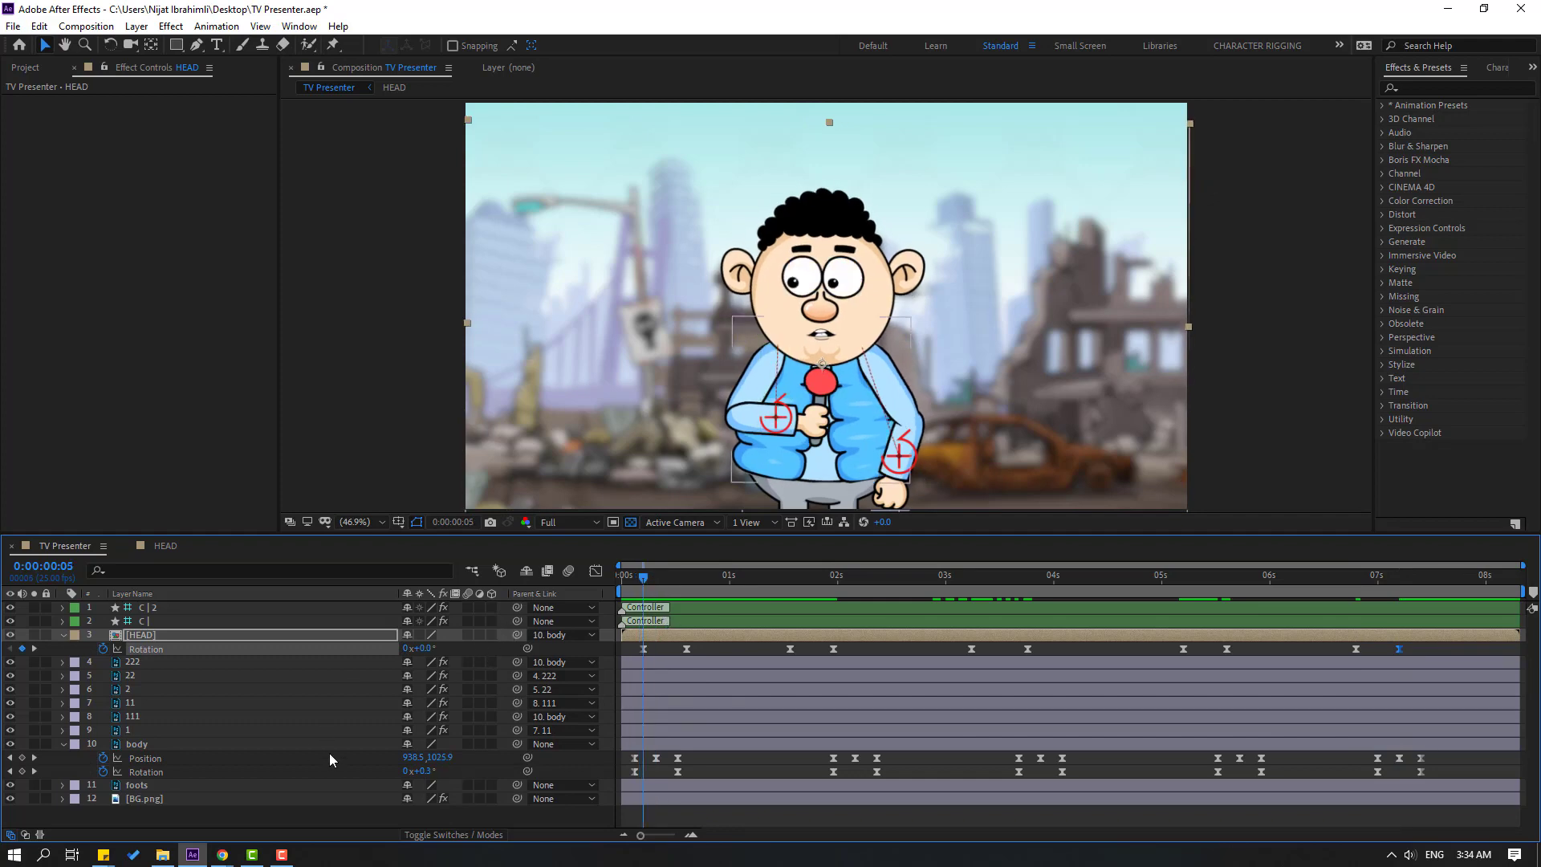
click(141, 637)
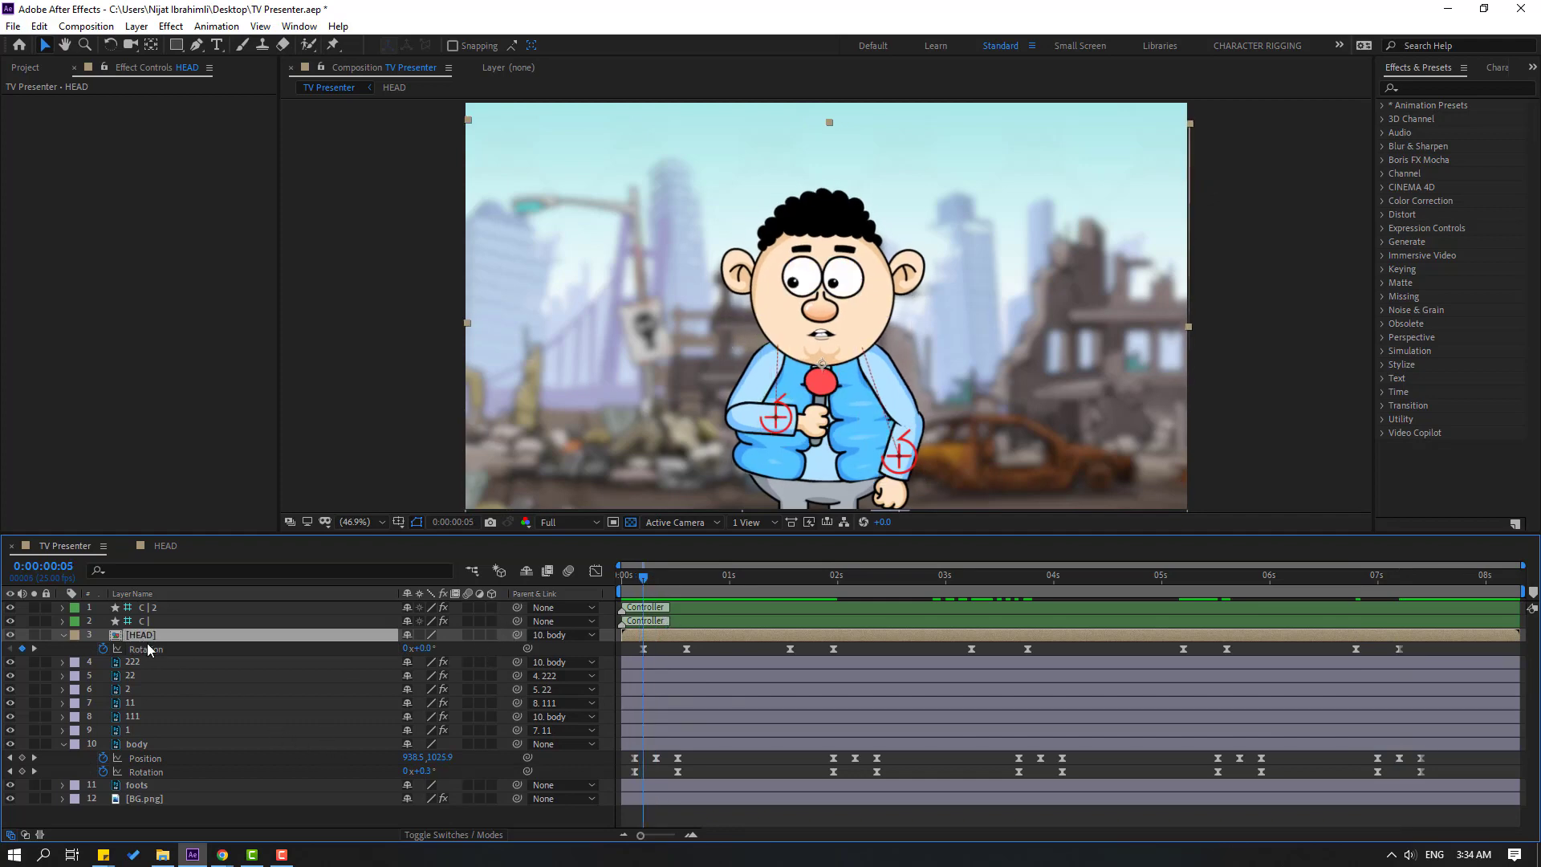
key(shift+p)
click(103, 649)
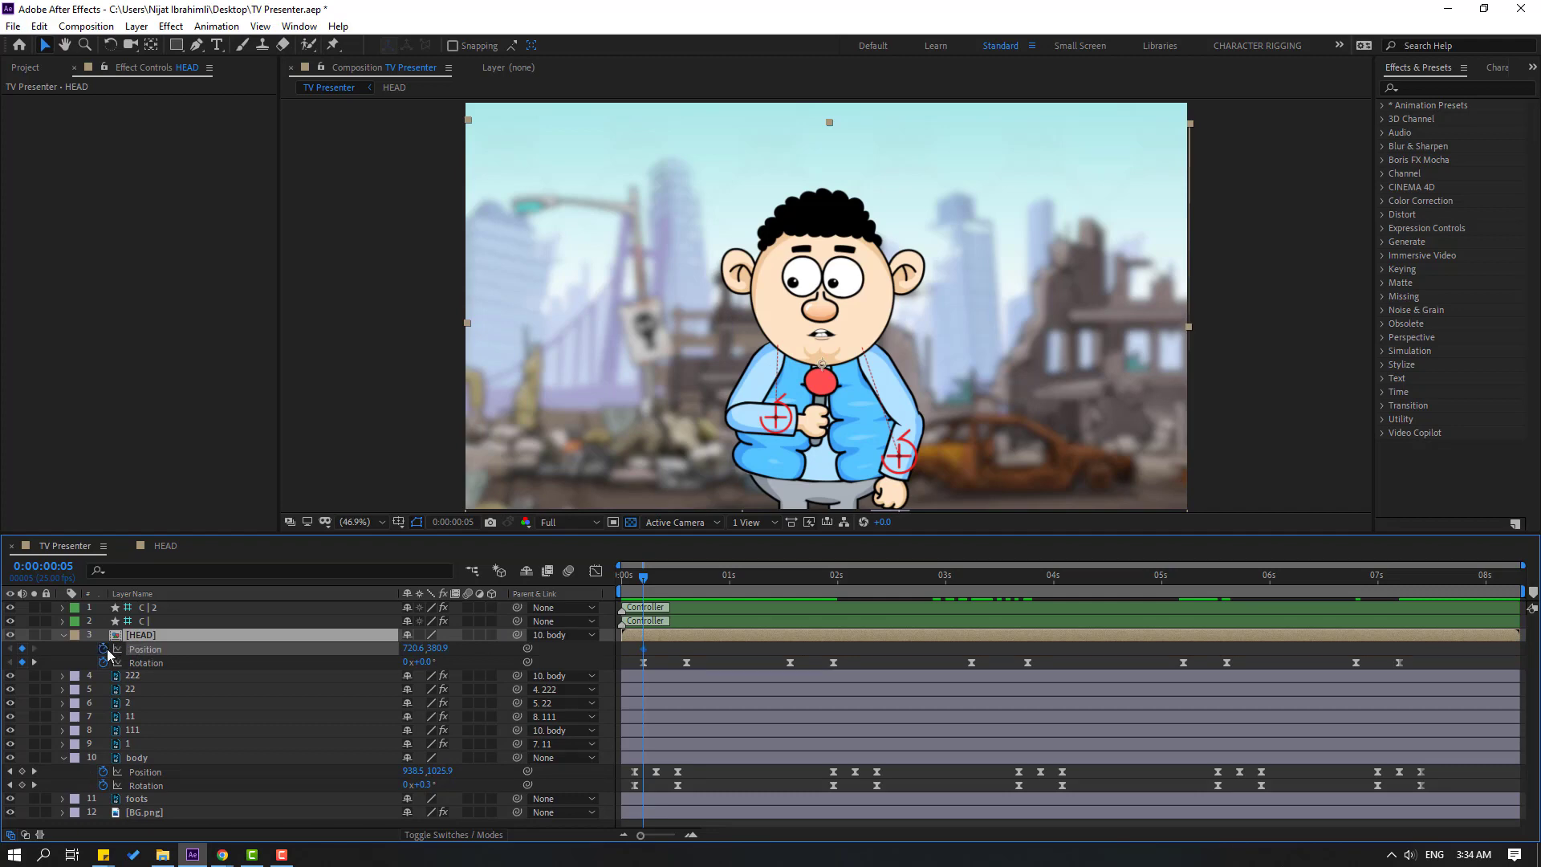
Lower the HEAD layer to a Y position of about 417 at 0:00:00:11
drag(652, 584, 669, 583)
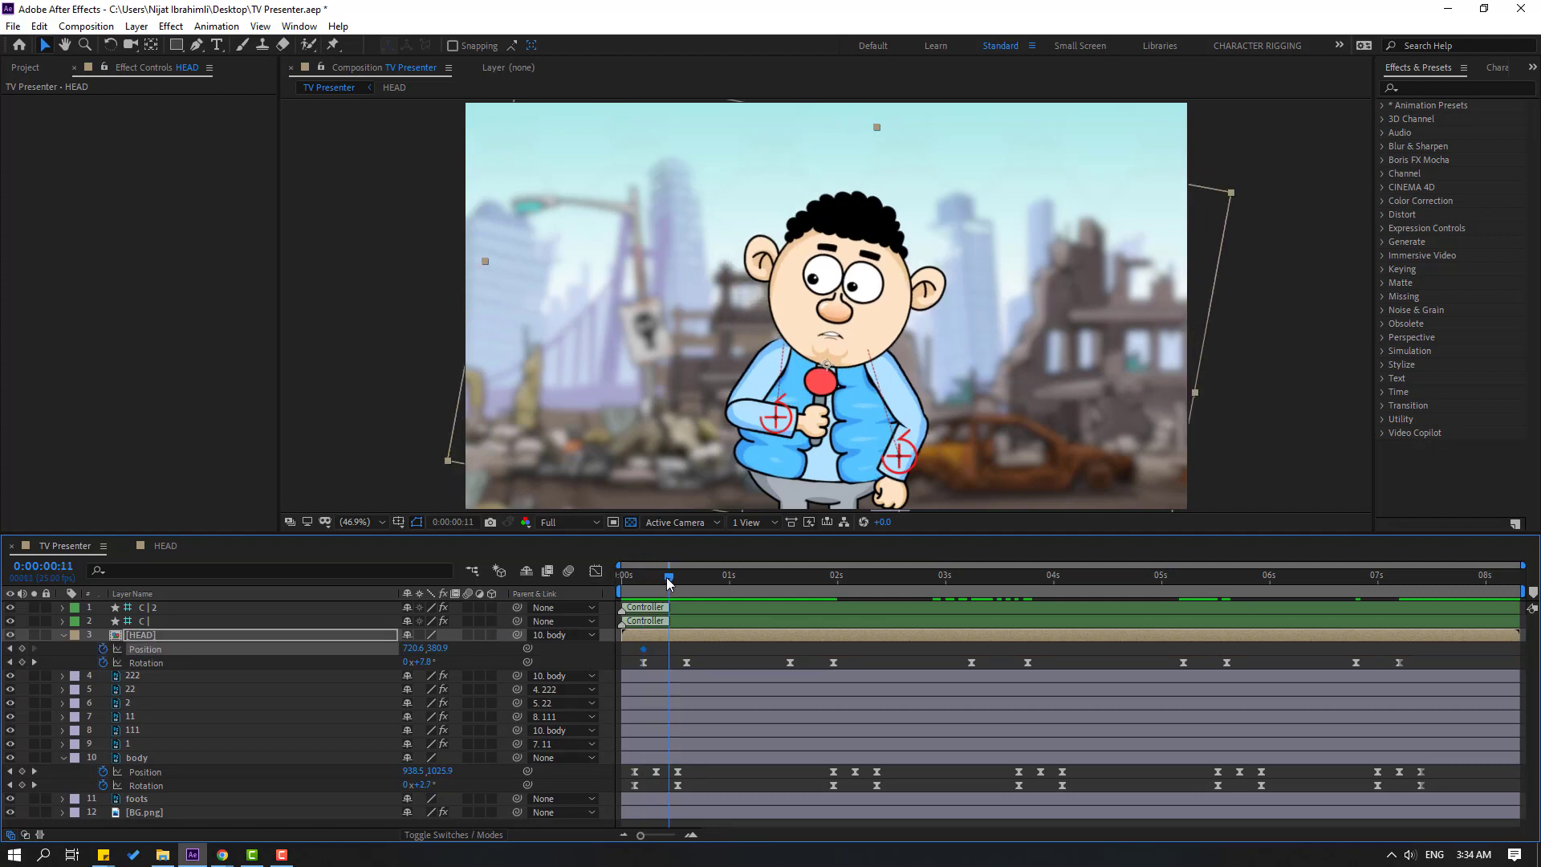
key(Down)
key(Down)
key(Down)
key(Down)
key(Down)
key(Down)
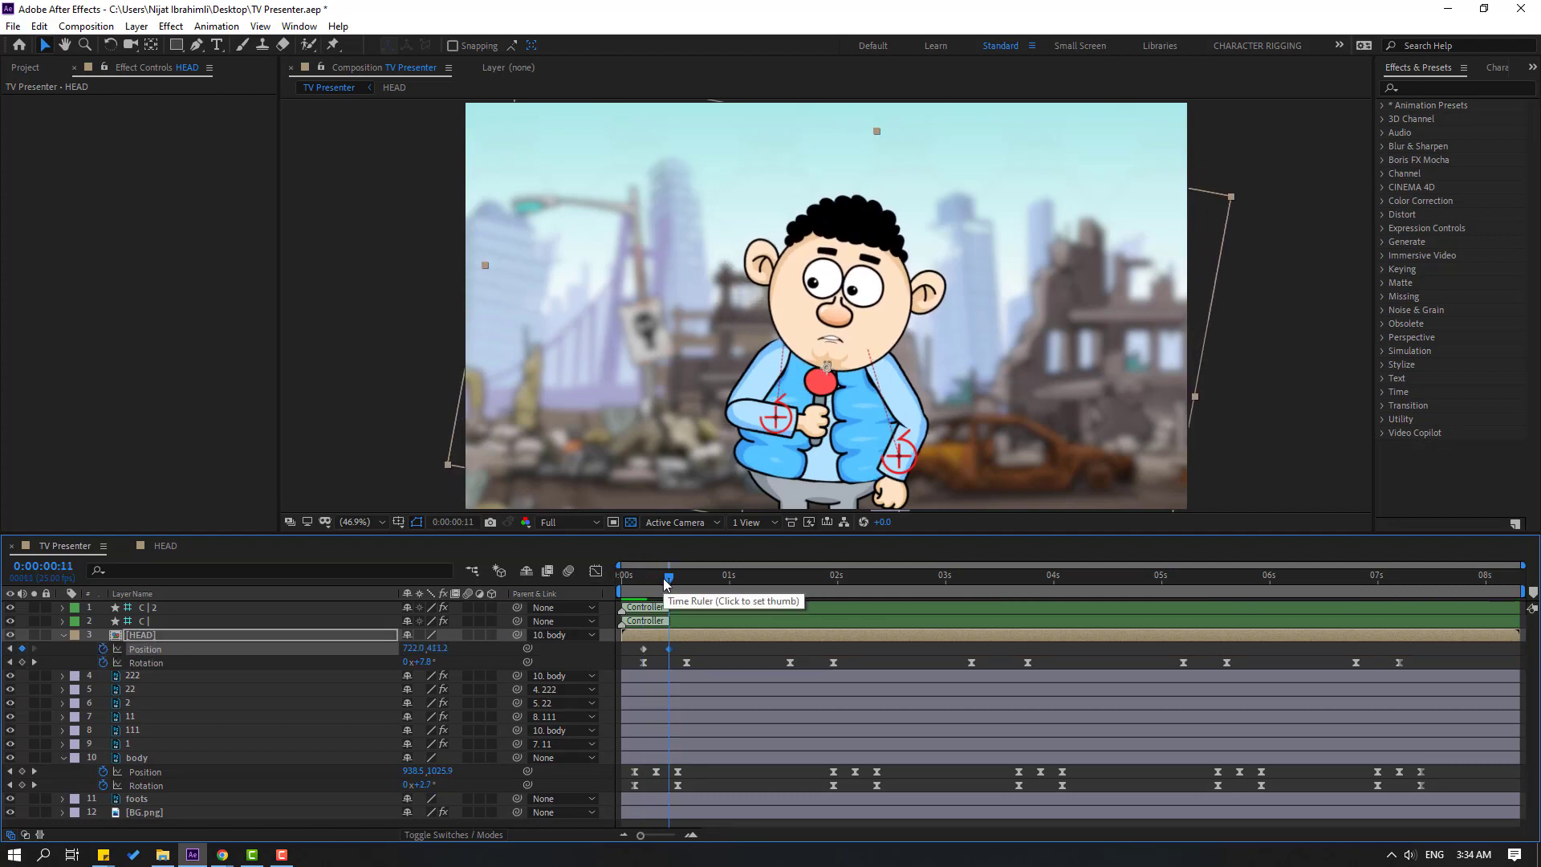
Copy the HEAD layer's first Position keyframe to 0:00:00:15, in line with its second rotation keyframe
drag(672, 578, 690, 584)
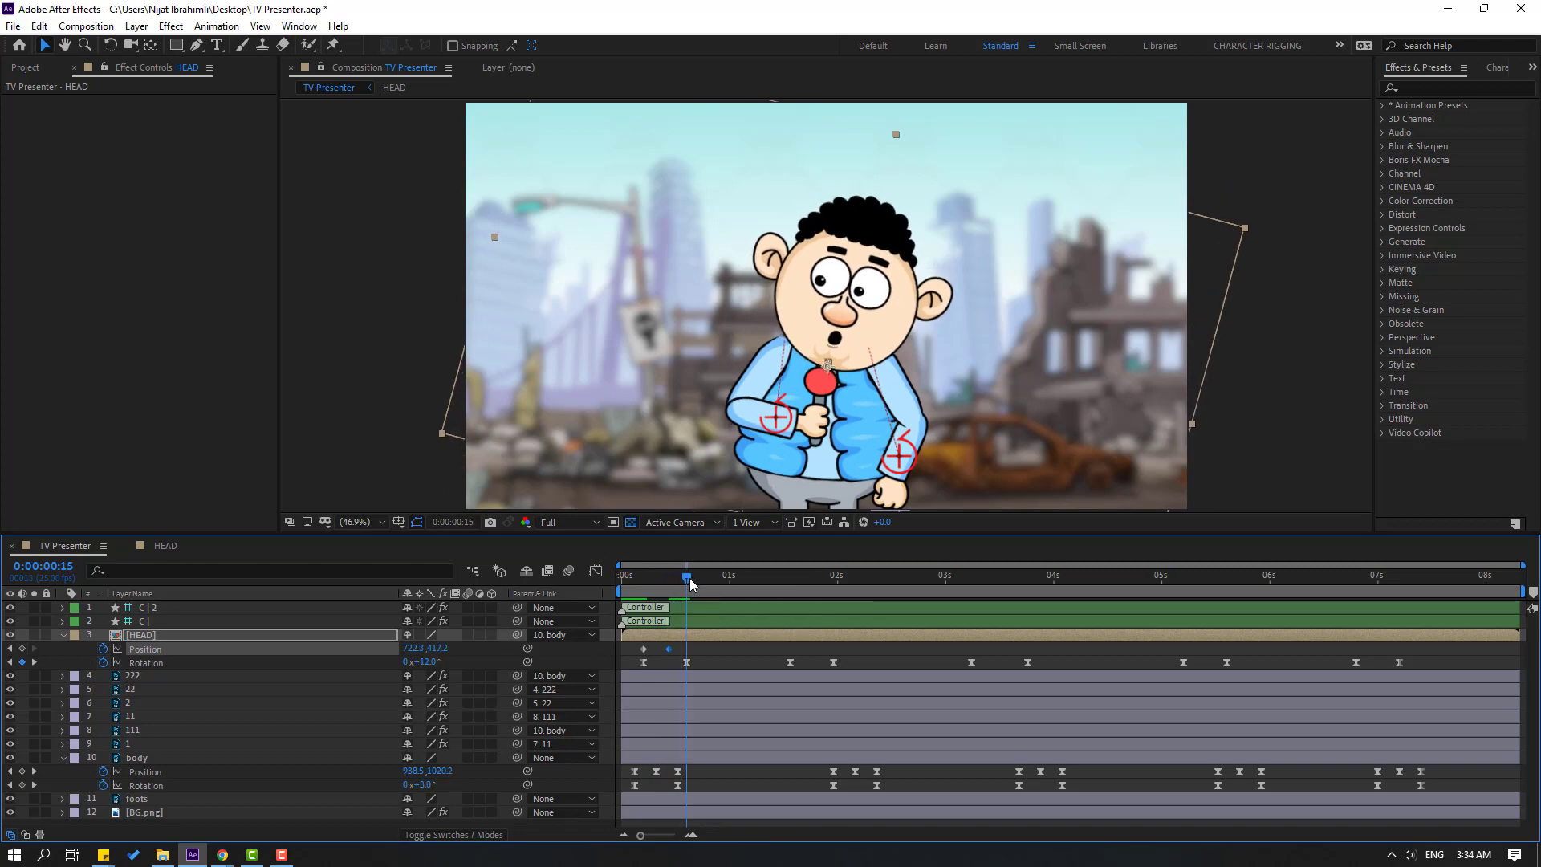
key(ctrl+c)
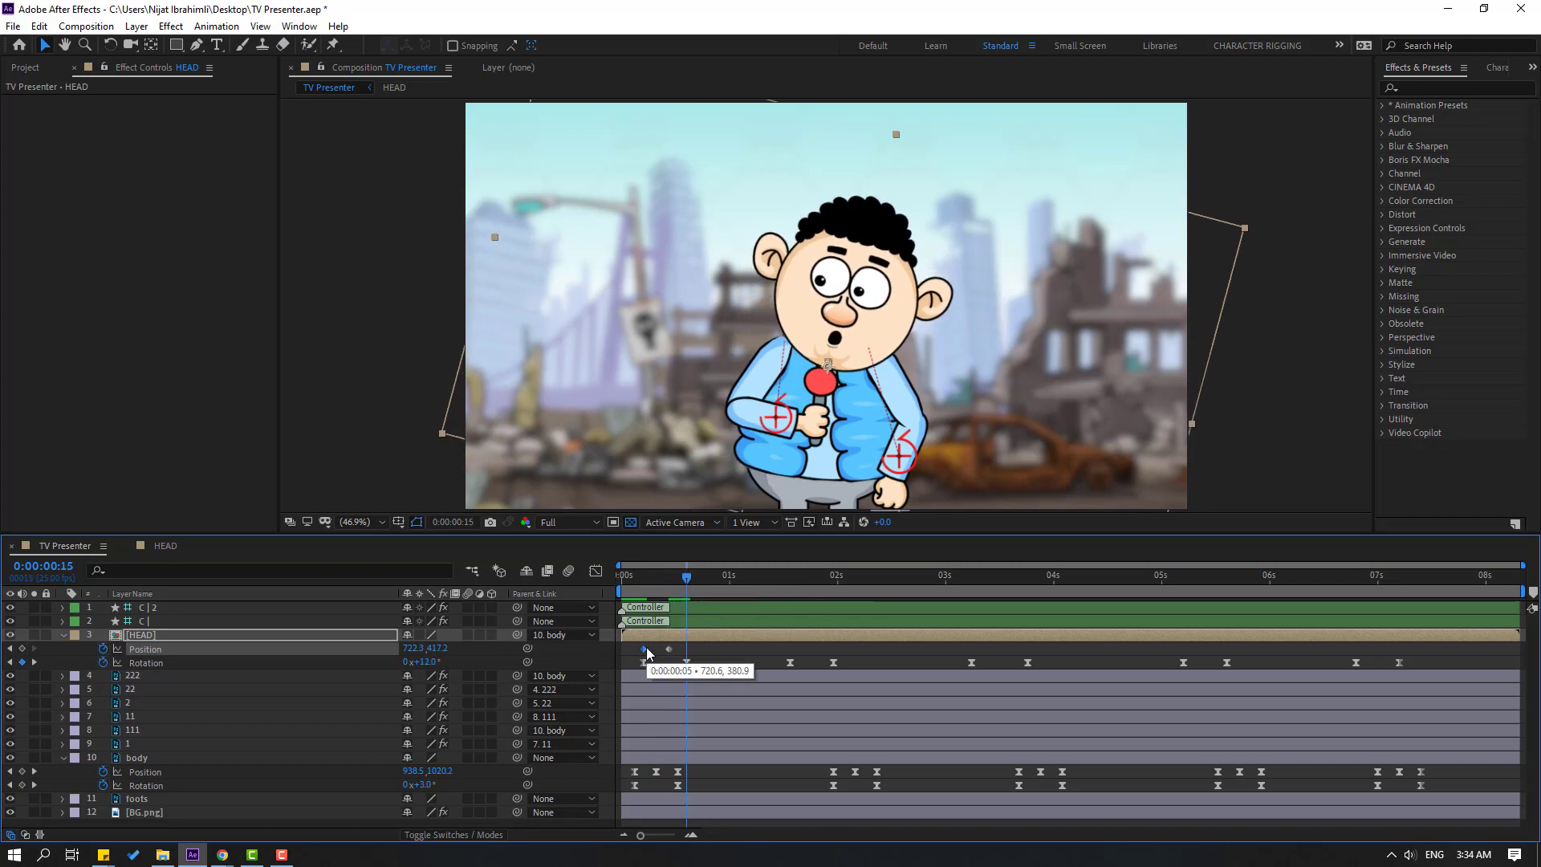
key(ctrl+v)
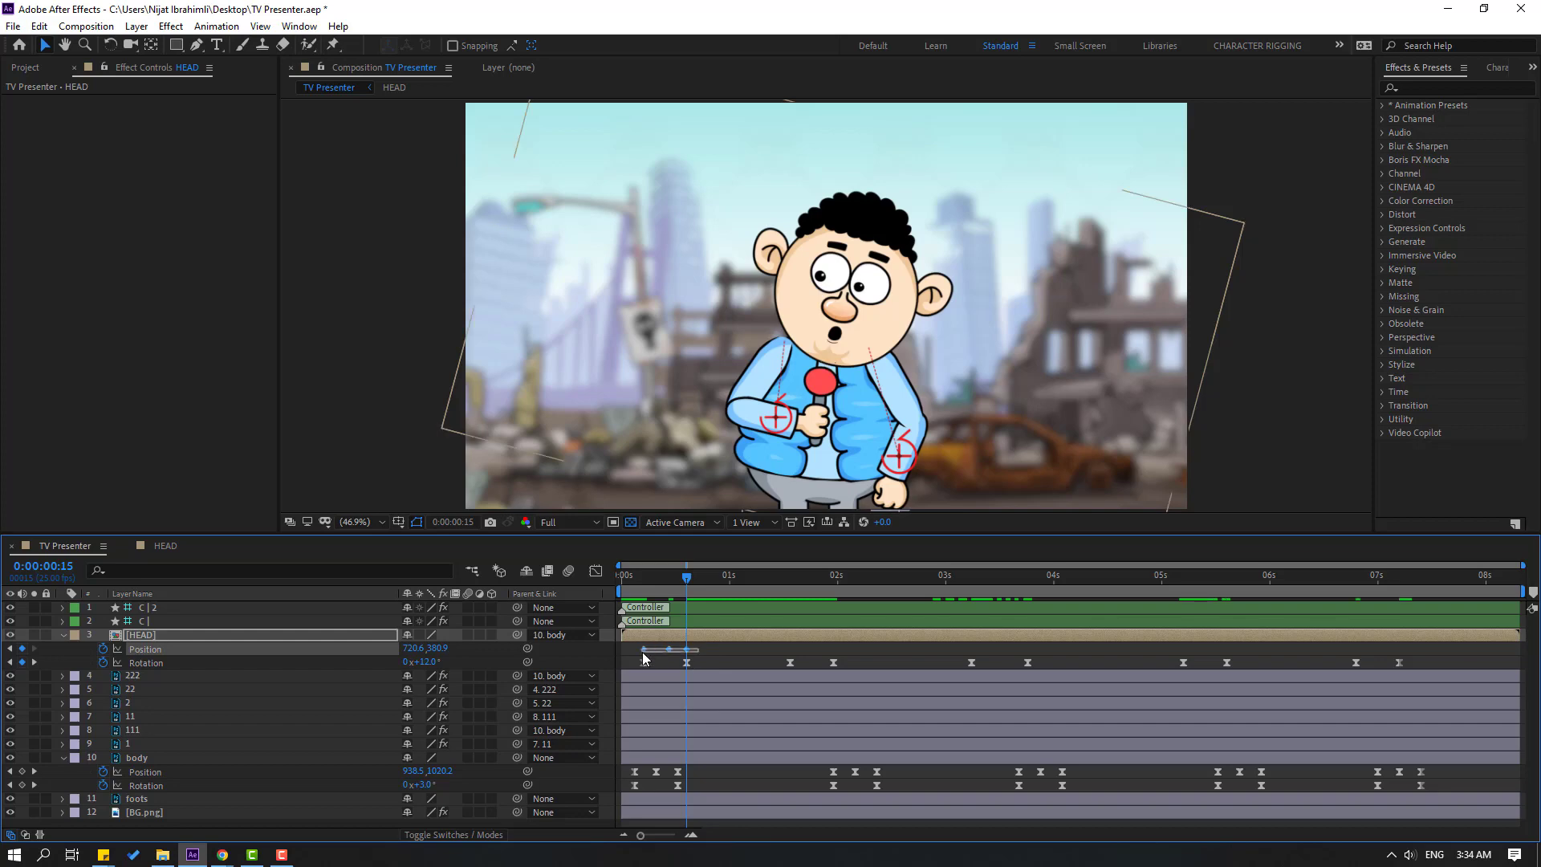
Apply Easy Ease to the HEAD layer's three Position keyframes, with the middle one centered between the others, and preview the head movement
right_click(644, 649)
mouse_move(810, 639)
click(875, 691)
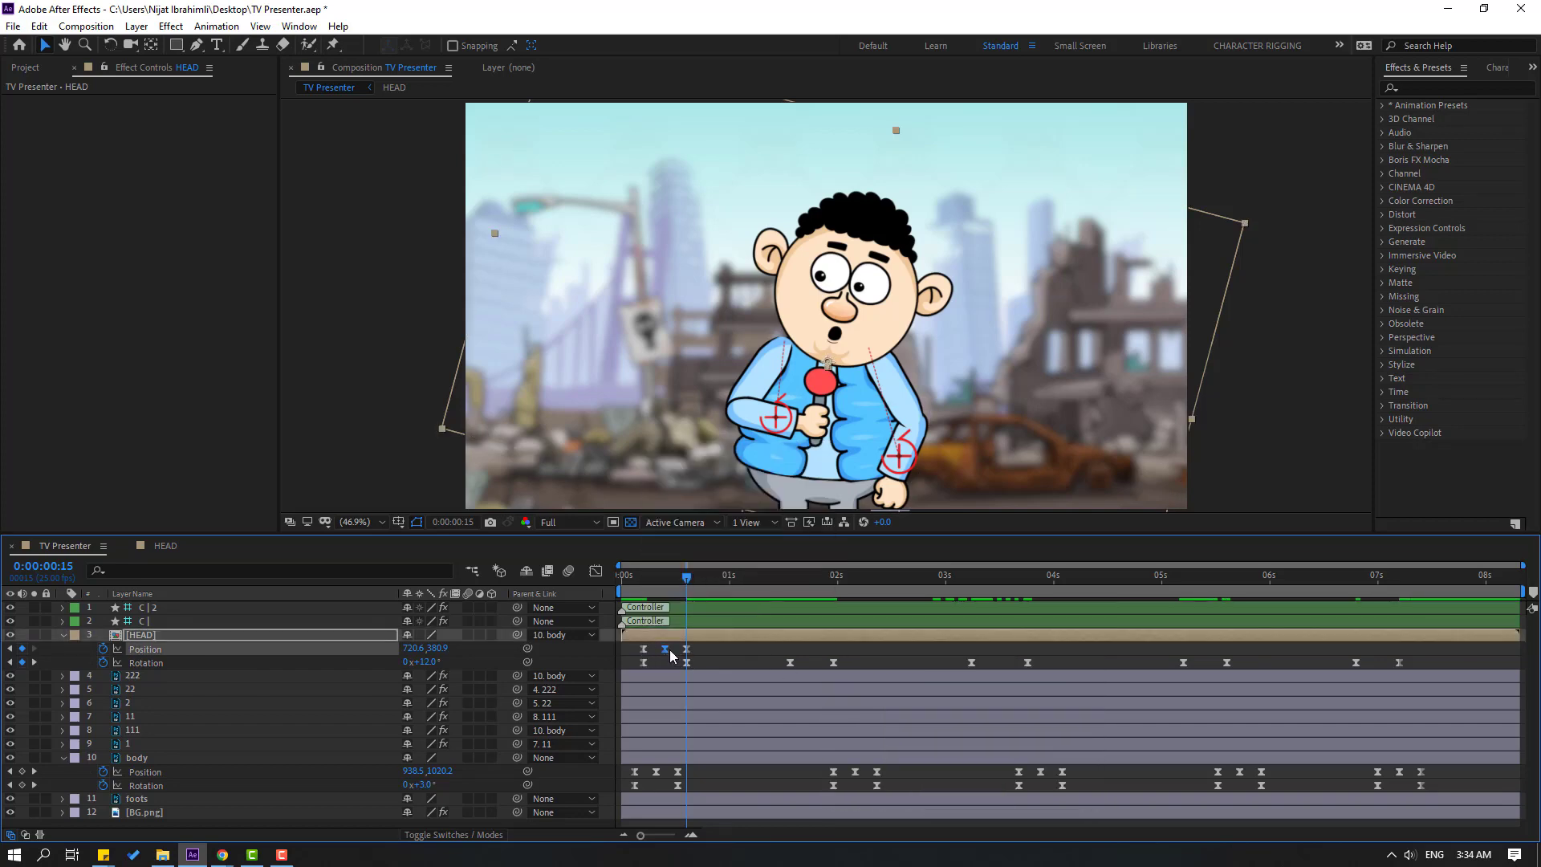
drag(684, 581, 663, 590)
key(space)
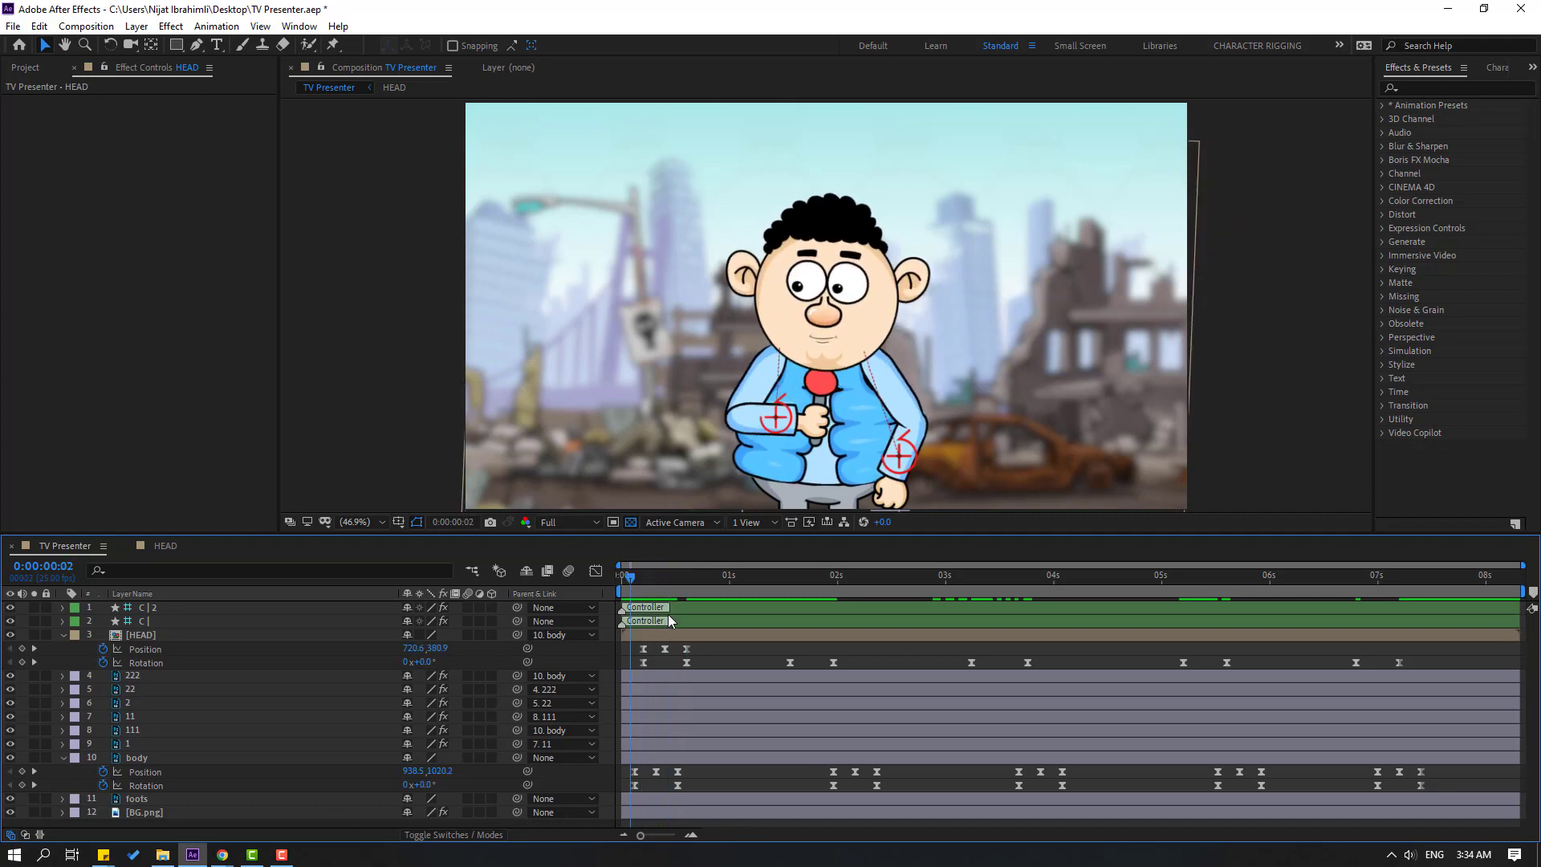
key(space)
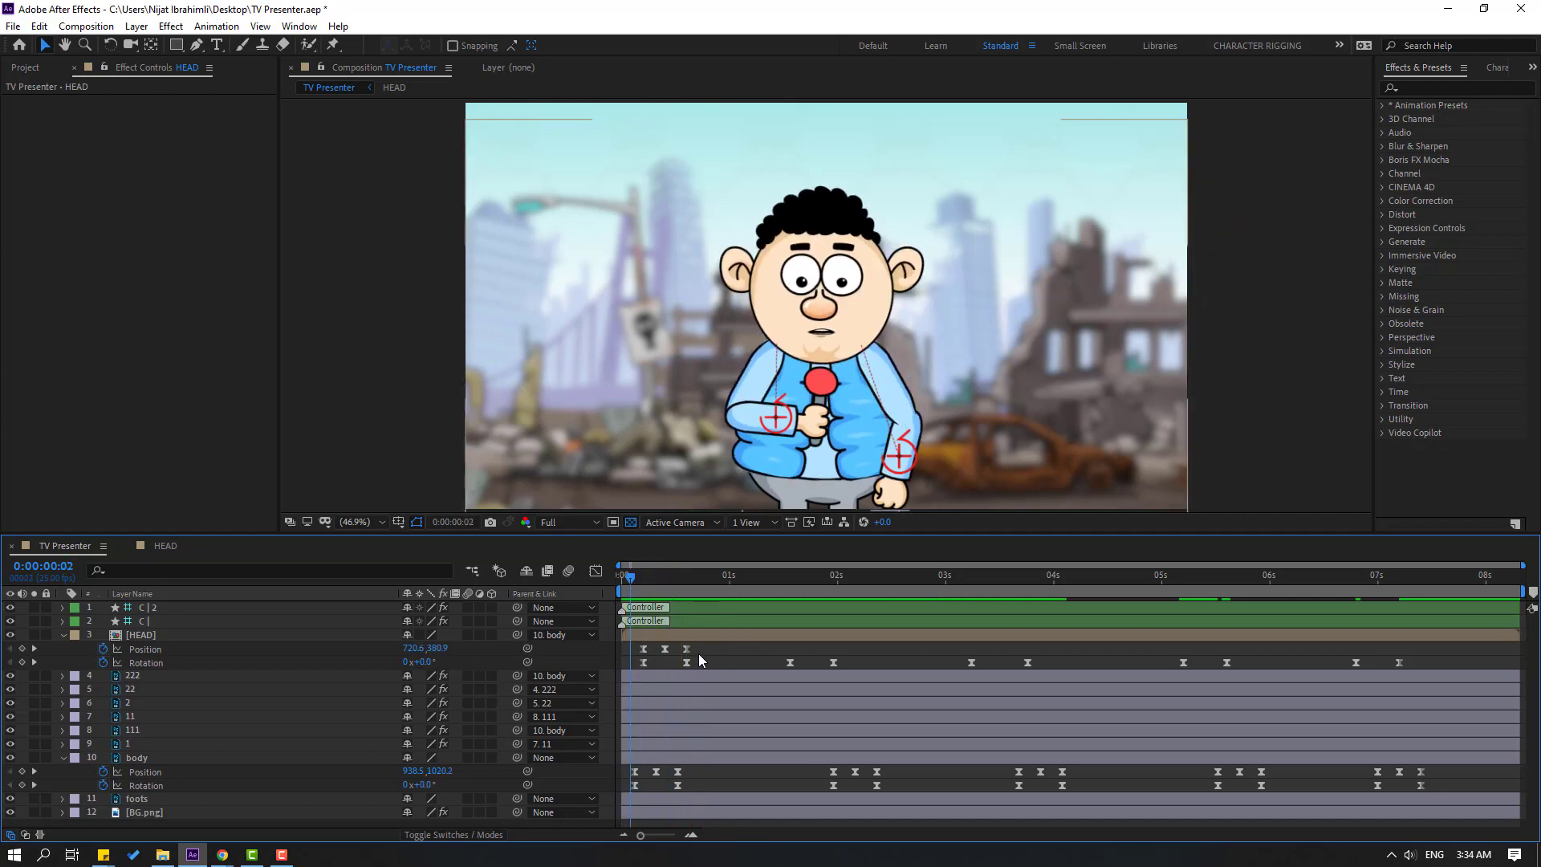
Copy the HEAD layer's three Position keyframes to 0:00:01:14 and 0:00:03:06, stretching the second set toward the end of its rotation move
drag(701, 654, 628, 644)
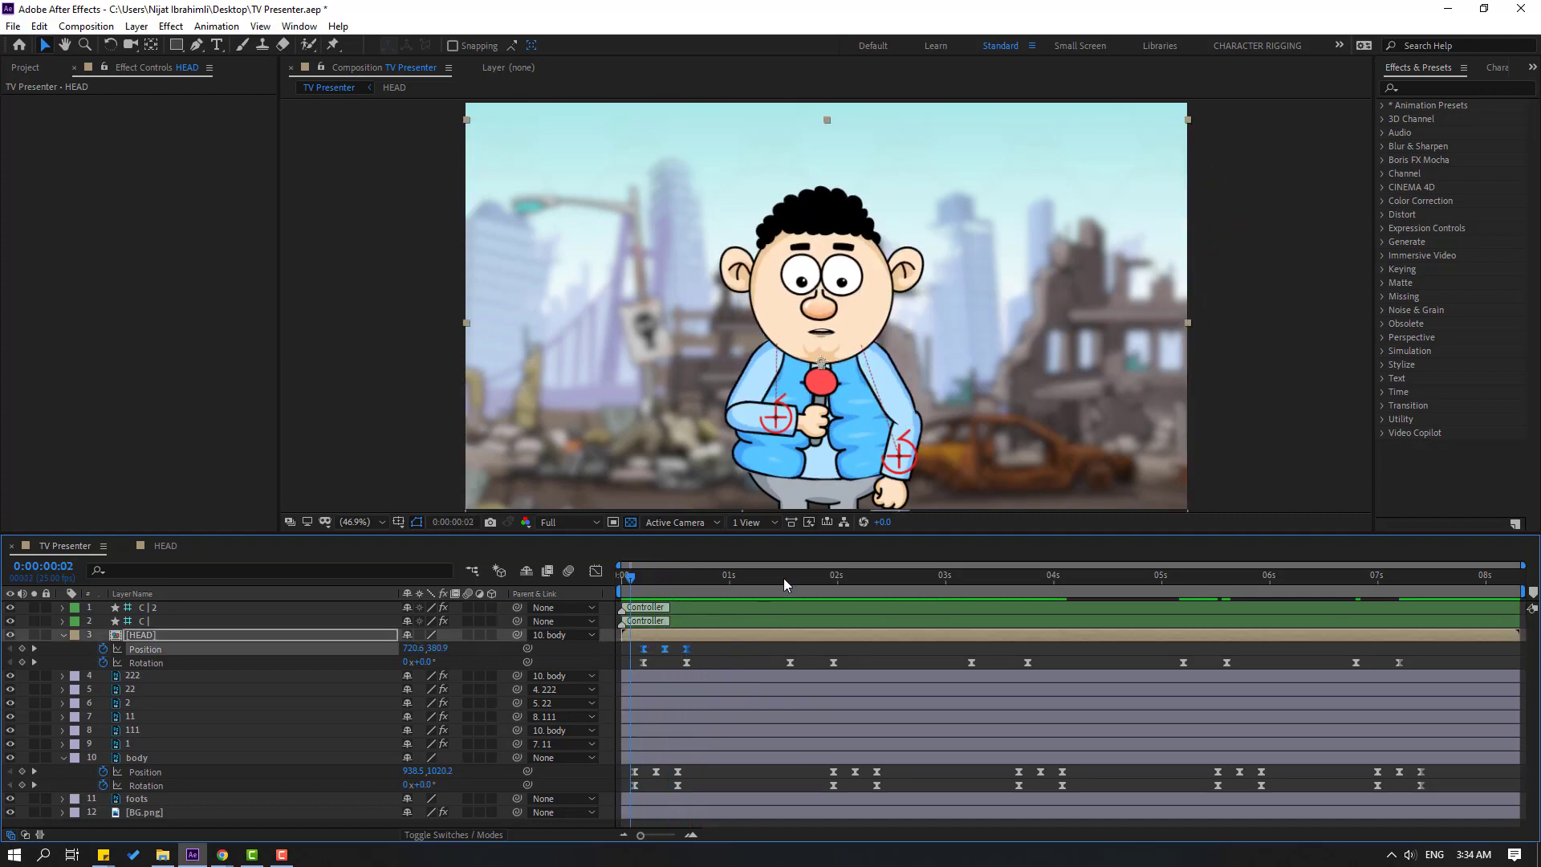
drag(784, 578, 791, 581)
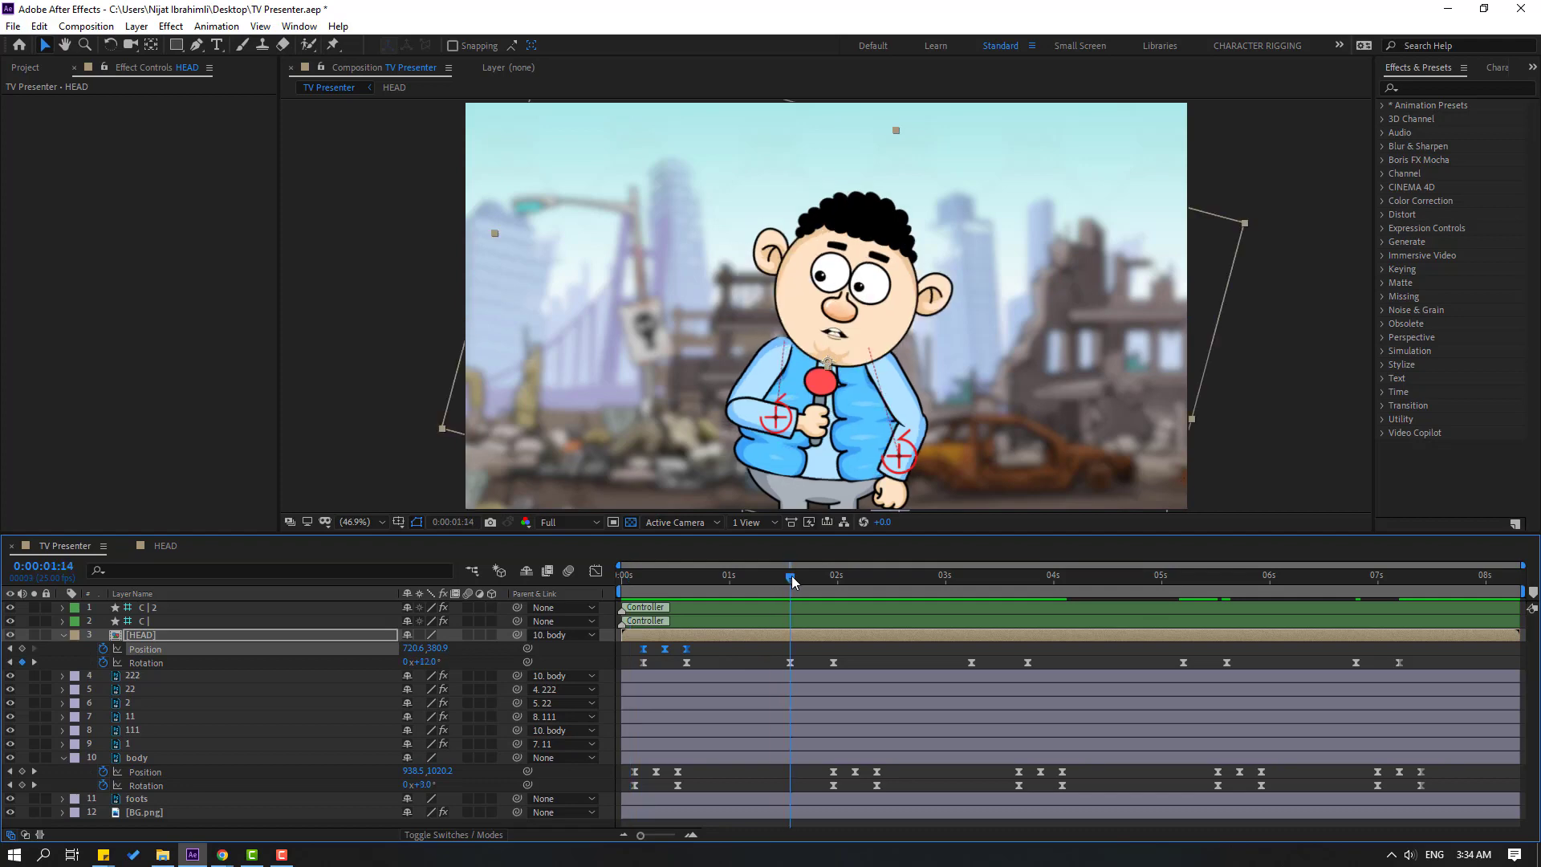
click(971, 575)
key(ctrl+v)
drag(1015, 651, 1024, 652)
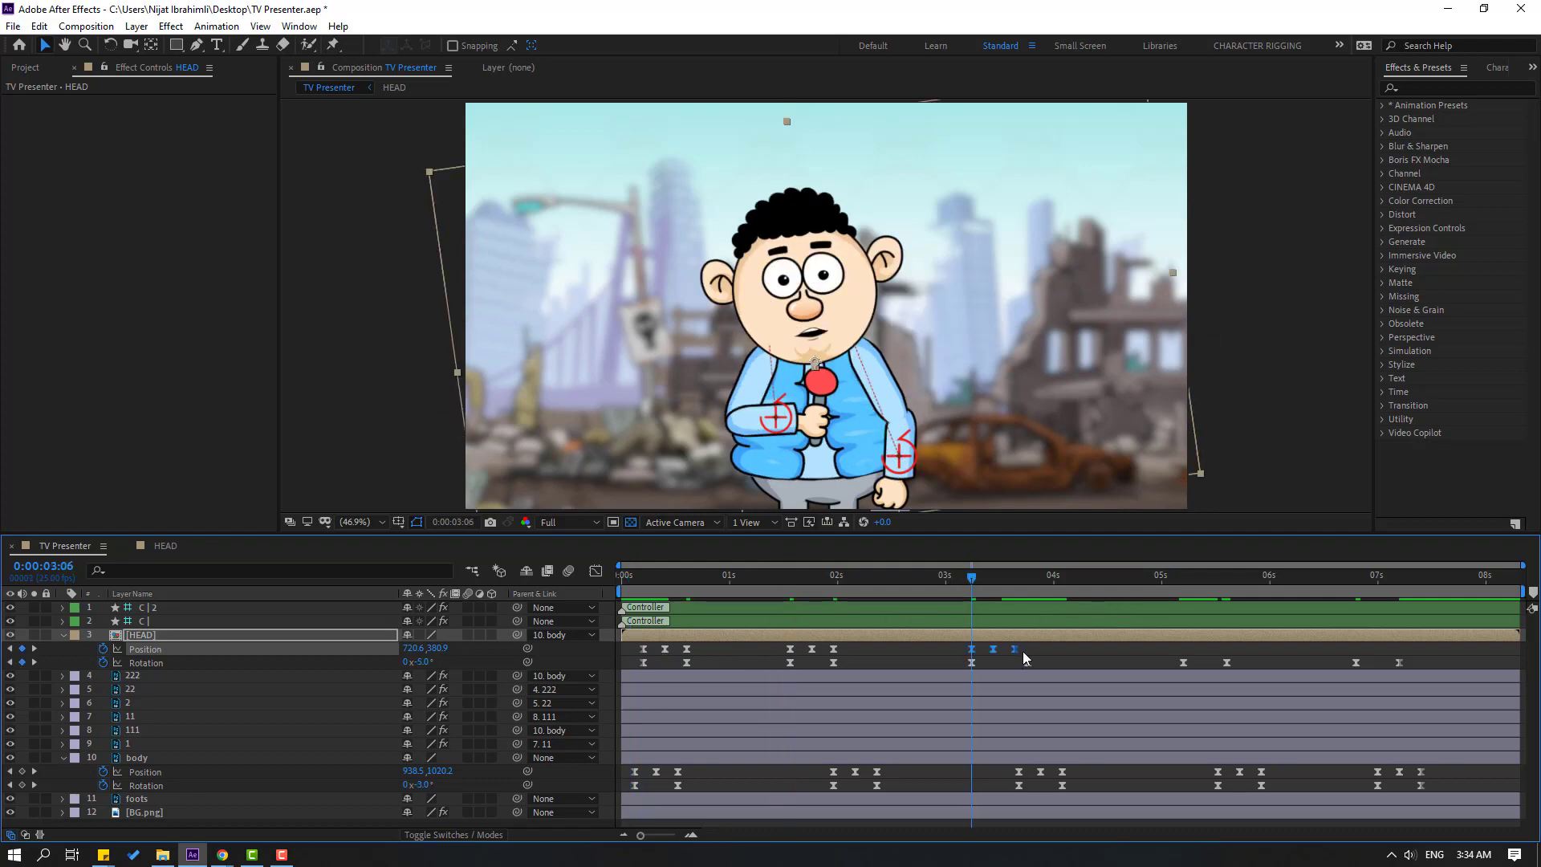
Paste the HEAD layer's Position keyframes at its last two rotation moves, starting at 0:00:05:05 and 0:00:06:20
click(1184, 579)
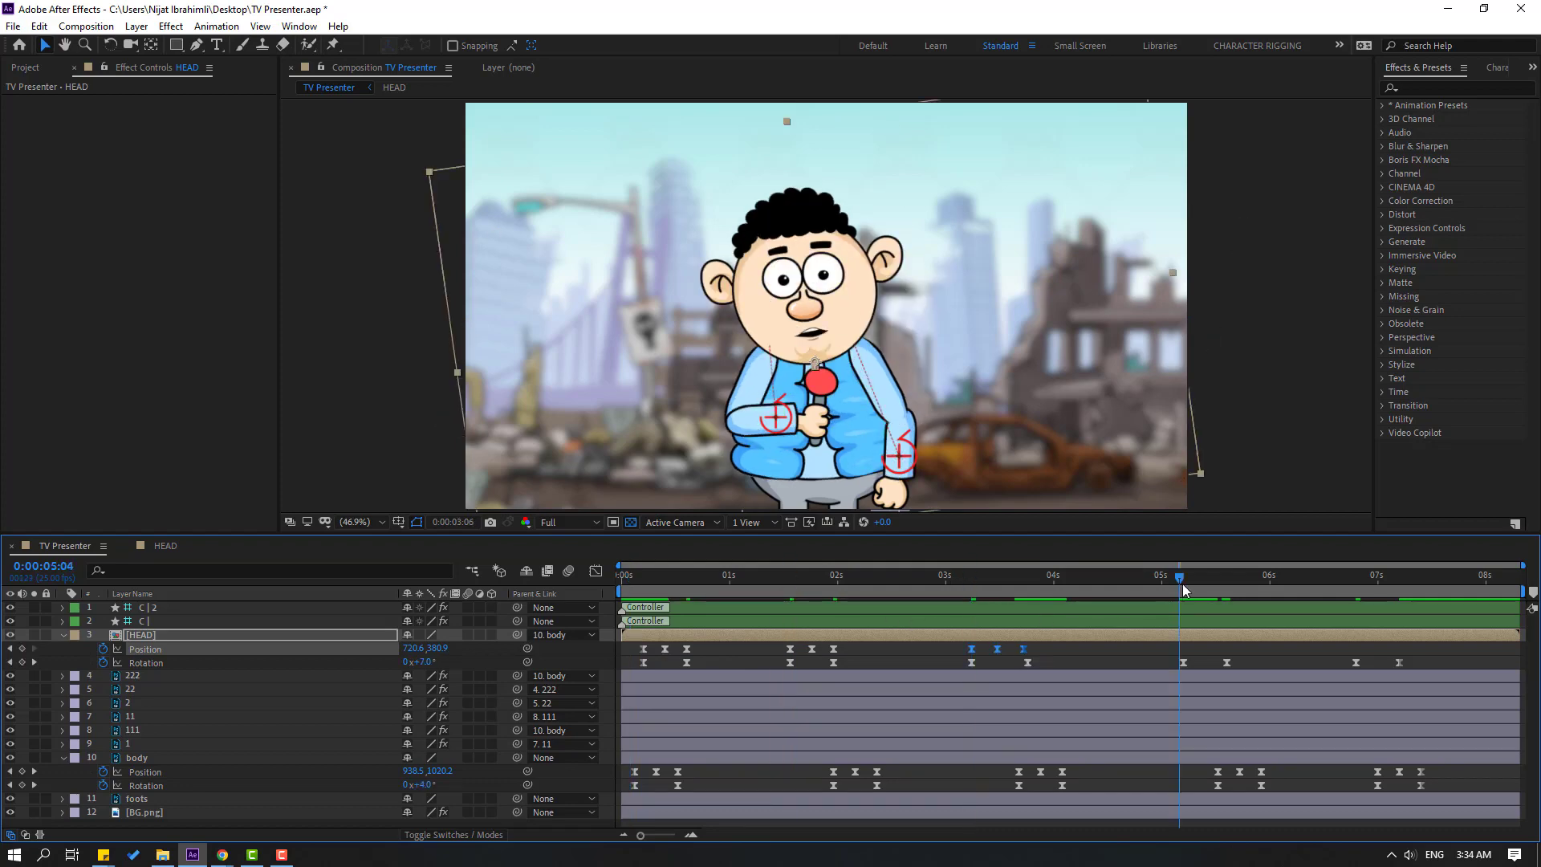
click(1355, 581)
key(ctrl+v)
click(1307, 654)
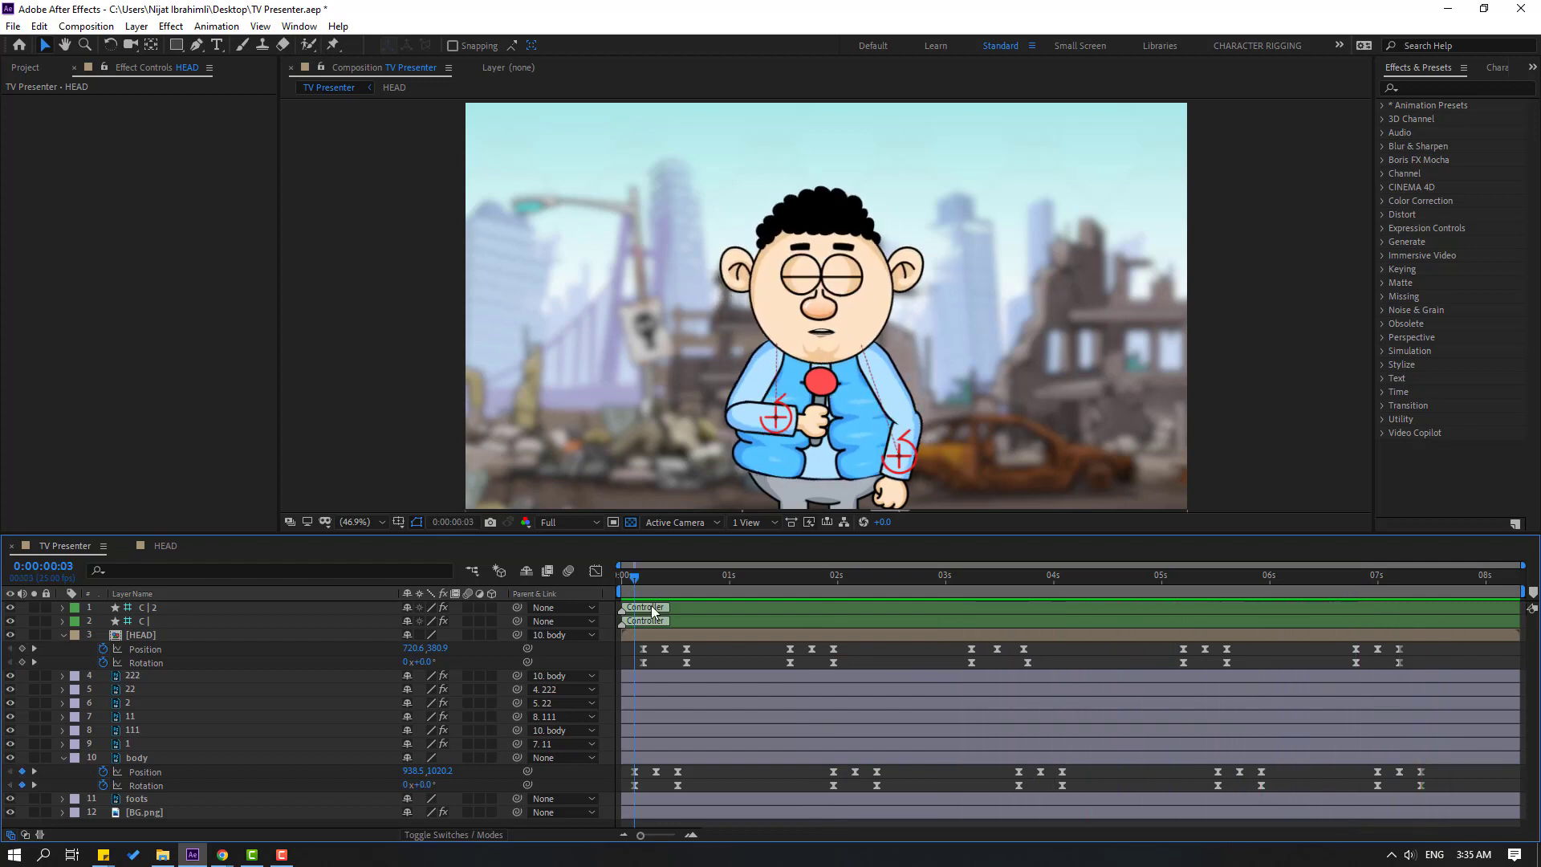
Keyframe the microphone arm controller C |'s Position at 0:00:00:03, and move the controller to about 833, 838 at 0:00:00:13
click(783, 427)
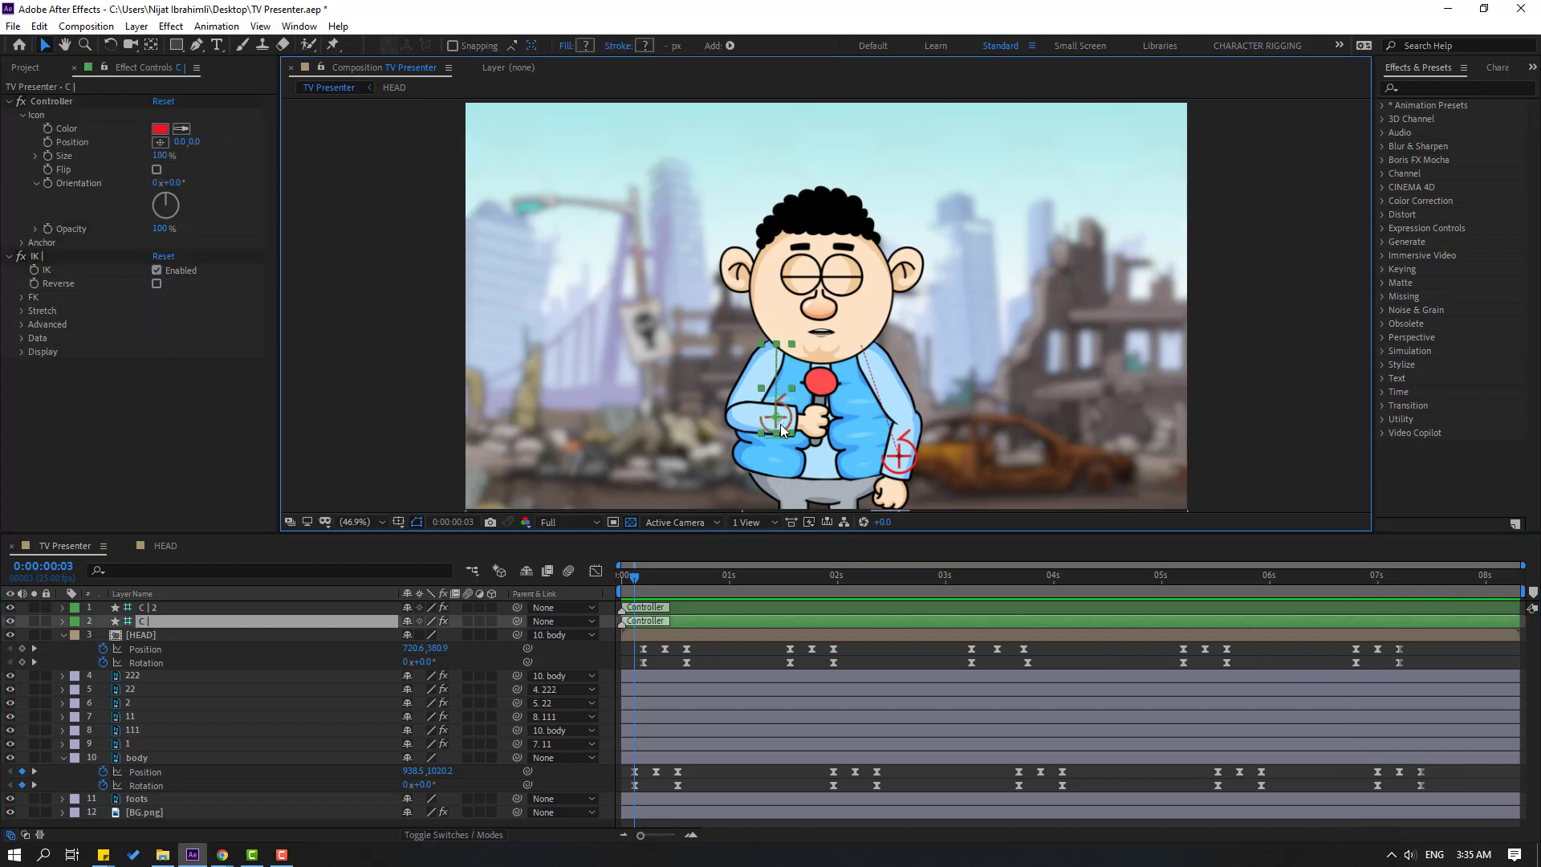
key(p)
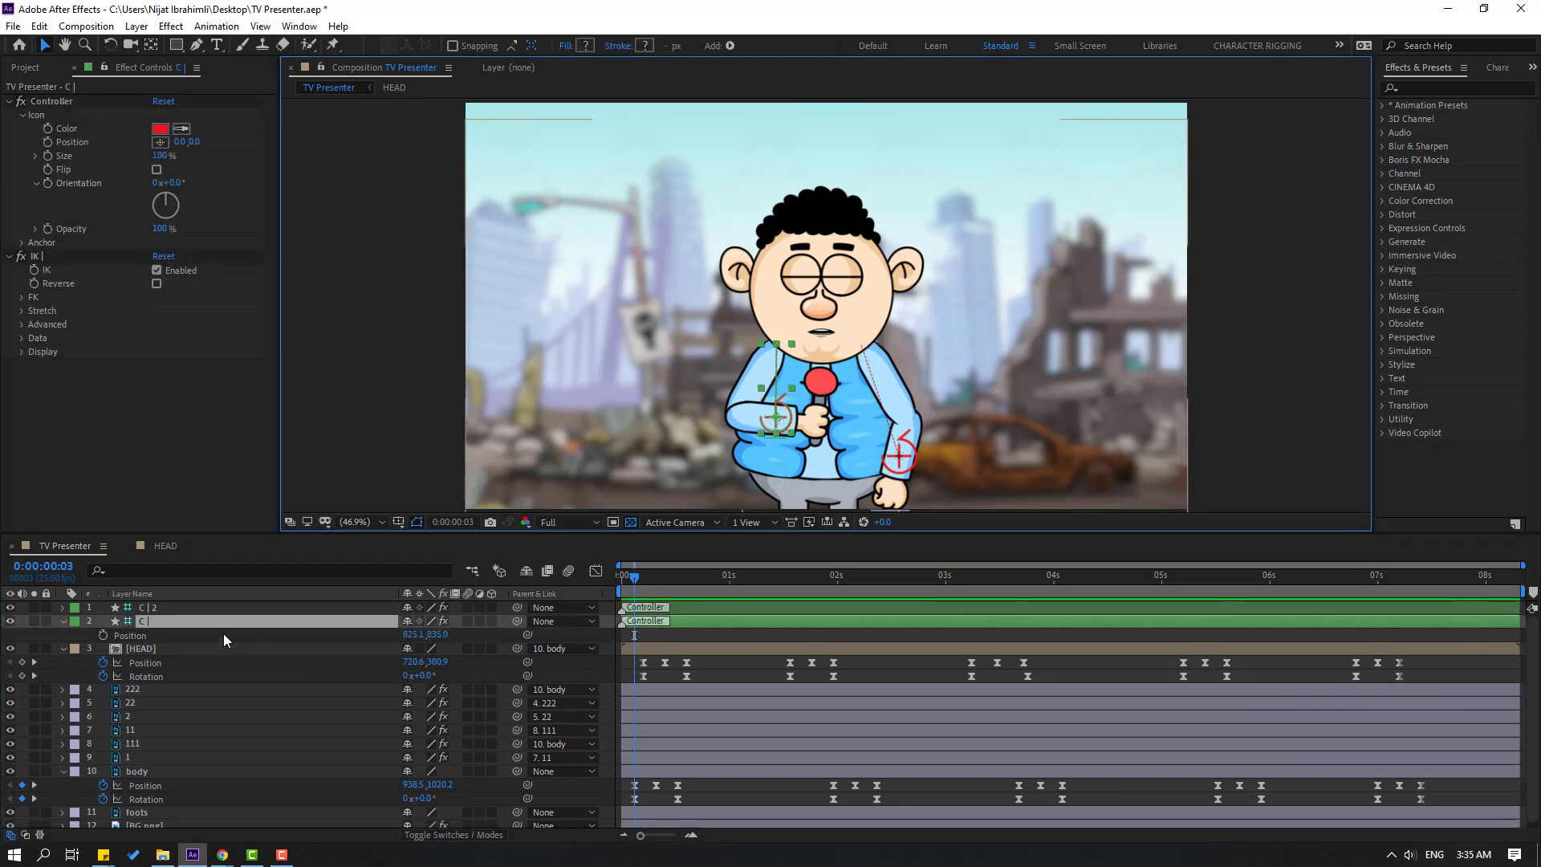
click(104, 635)
click(677, 576)
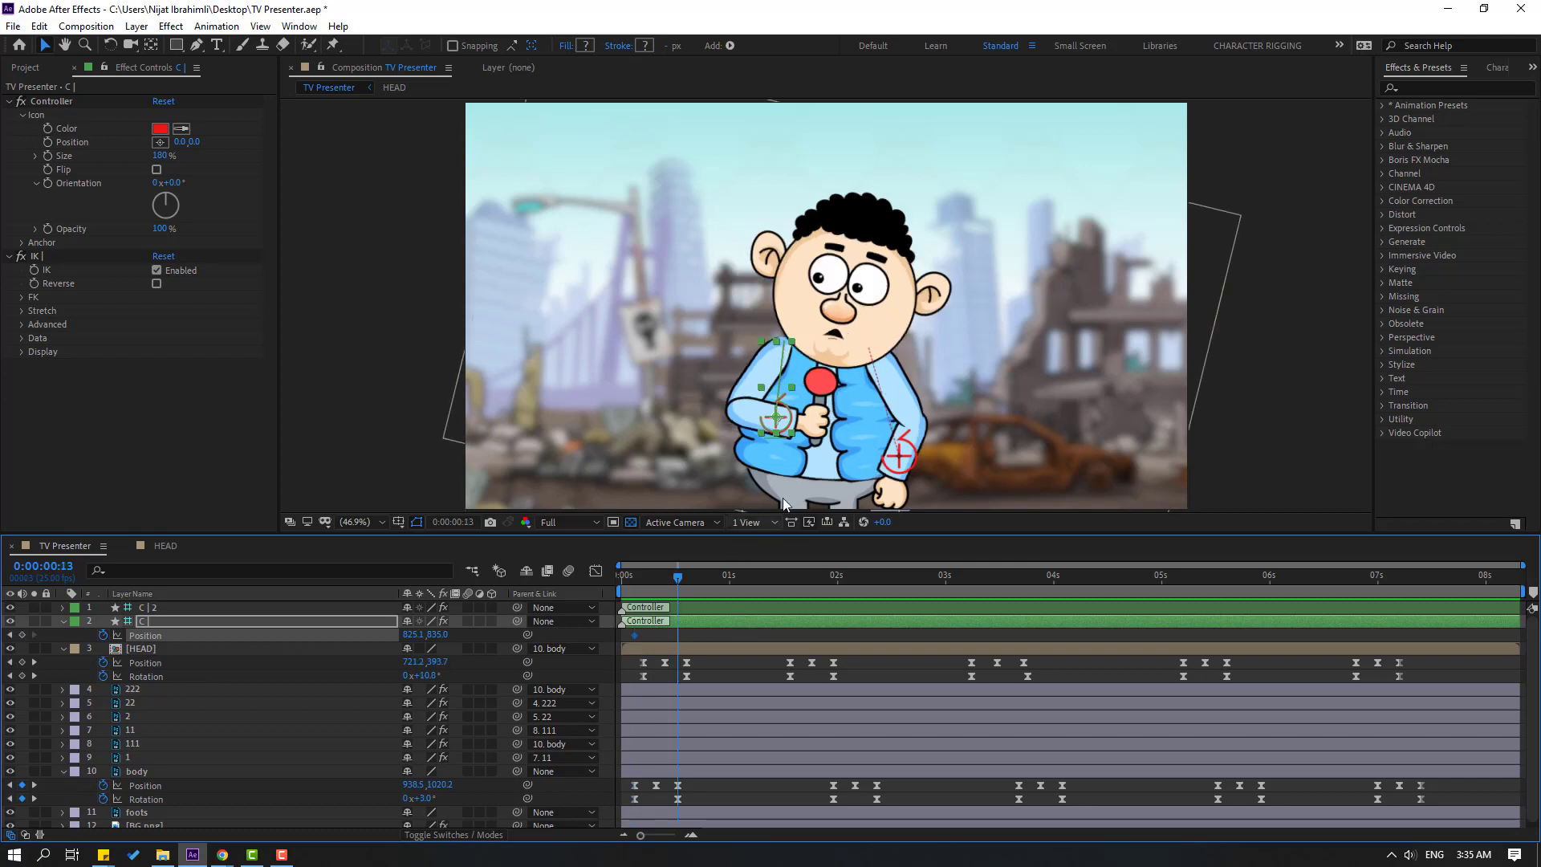
scroll(774, 478, up, 1)
drag(795, 452, 759, 421)
scroll(743, 411, up, 1)
drag(657, 419, 660, 369)
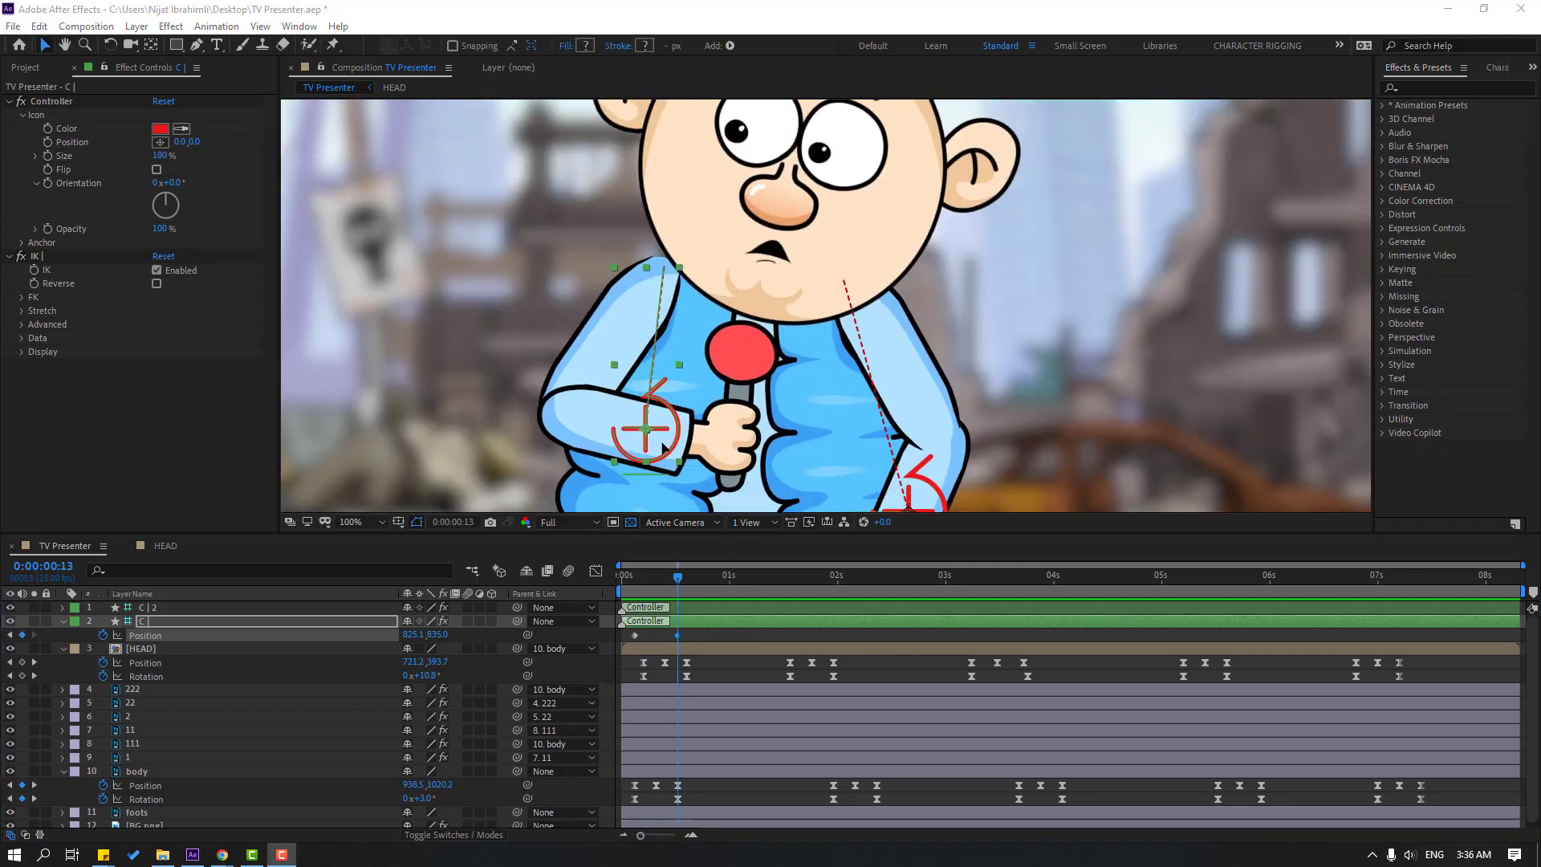
drag(662, 442, 666, 443)
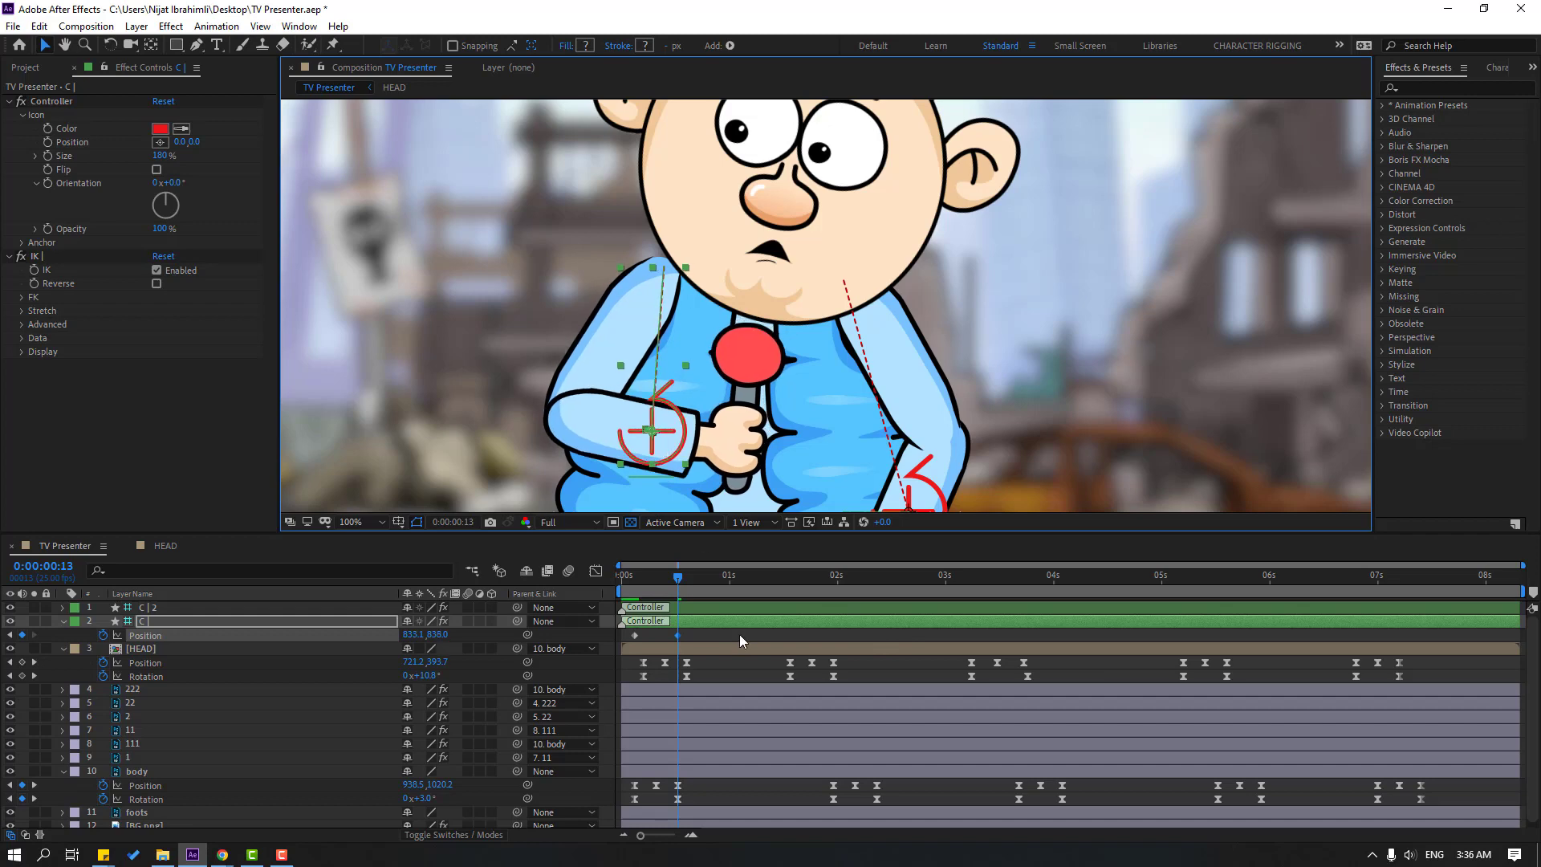
Add a hold Position keyframe to C | and another at about 802, 840, shifting them to about 0:00:01:20 and 0:00:02:07
drag(697, 576, 733, 576)
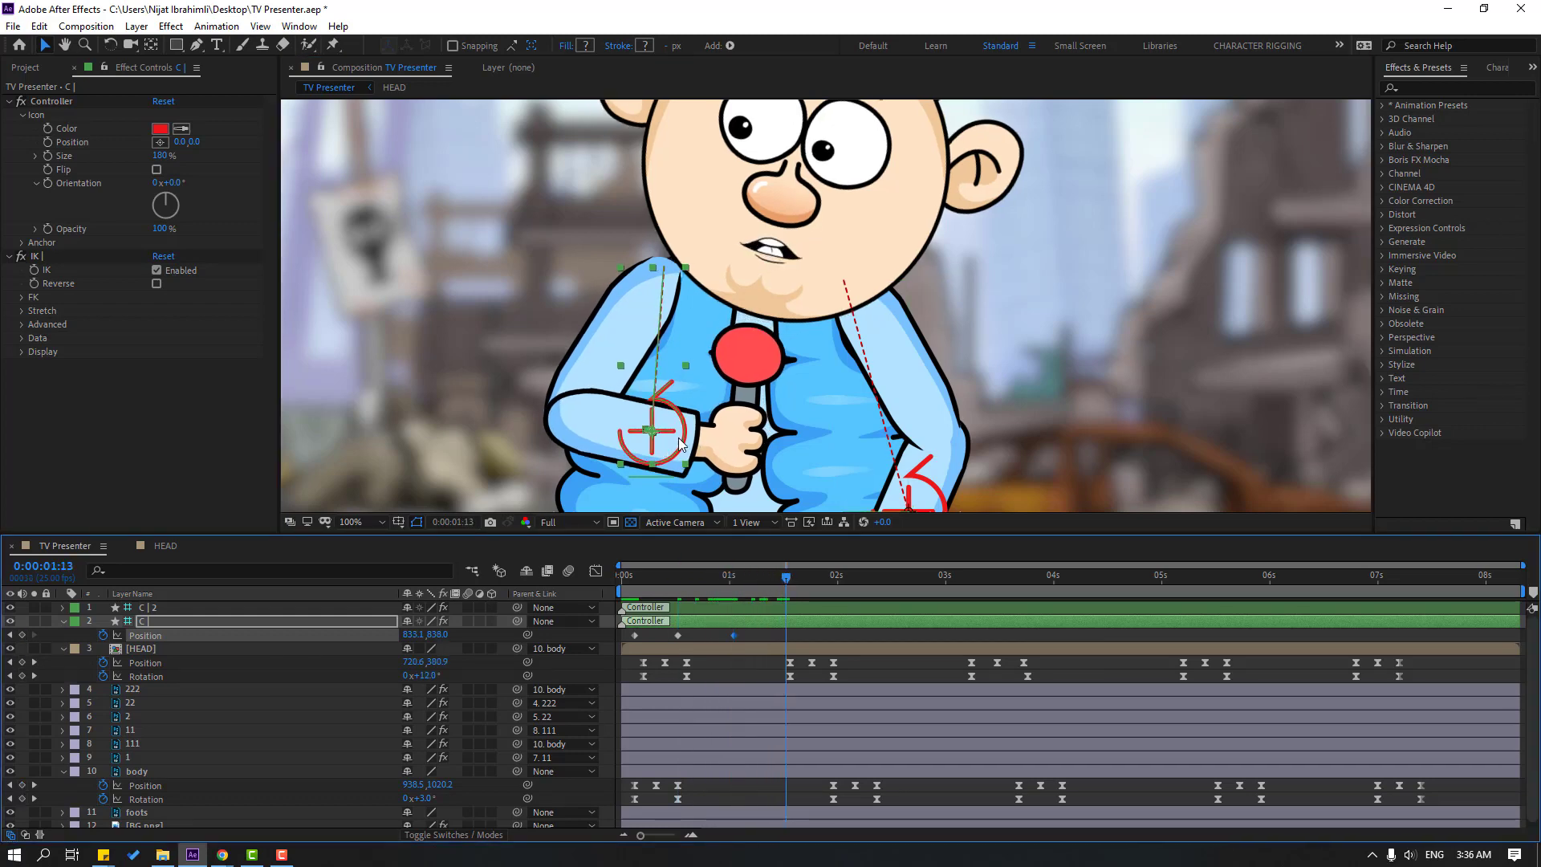
drag(680, 443, 663, 454)
drag(811, 639, 724, 635)
drag(733, 635, 777, 635)
drag(777, 579, 876, 580)
drag(828, 637, 869, 635)
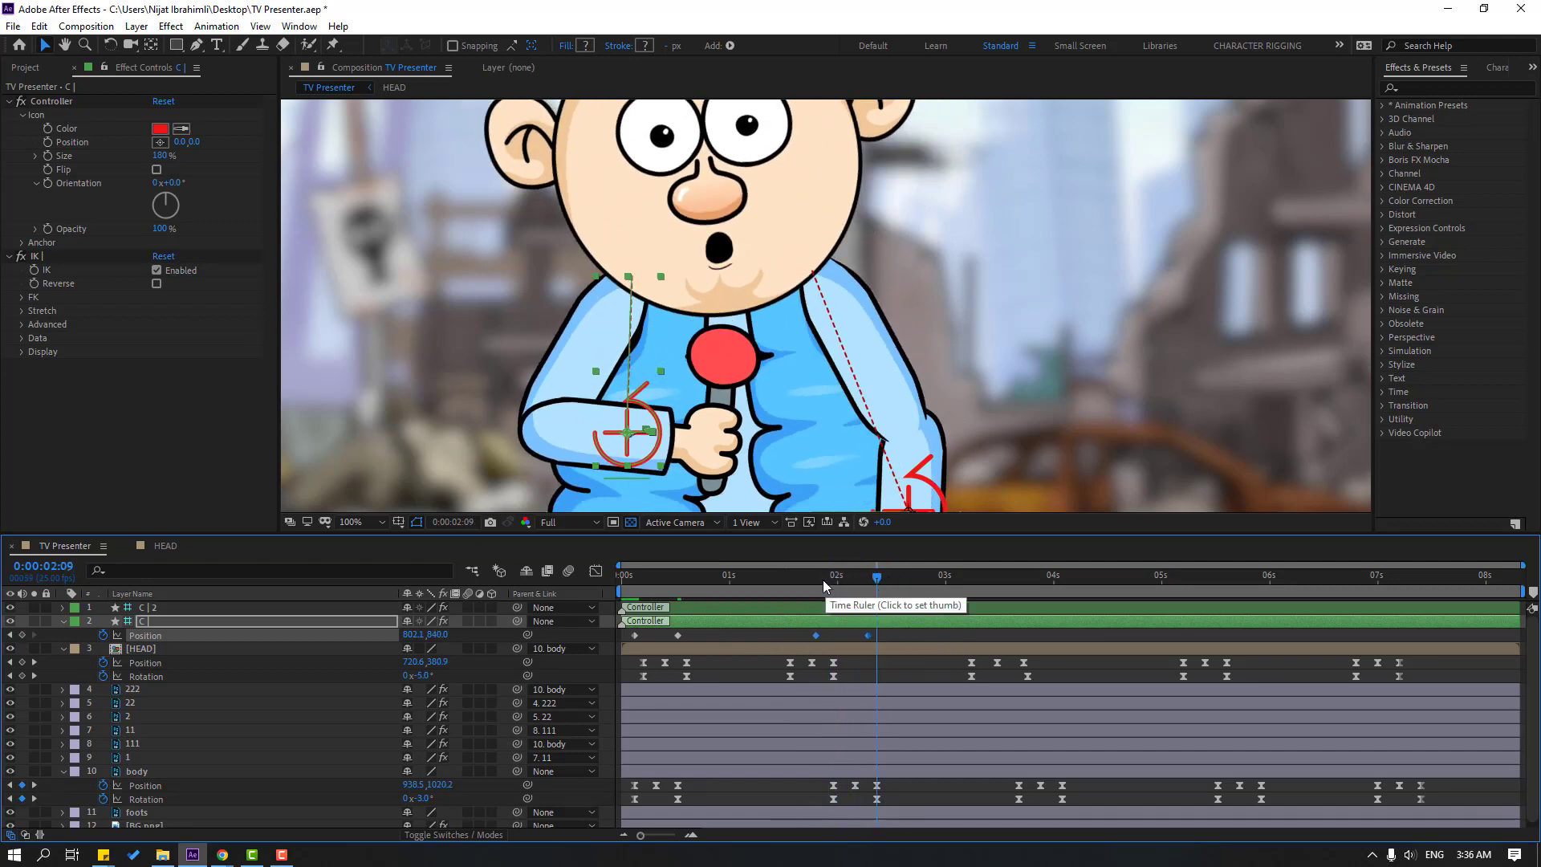
Move the C | controller's last Position keyframe to 0:00:02:12 and place the controller at about 792, 832 there
drag(816, 579, 890, 638)
click(876, 636)
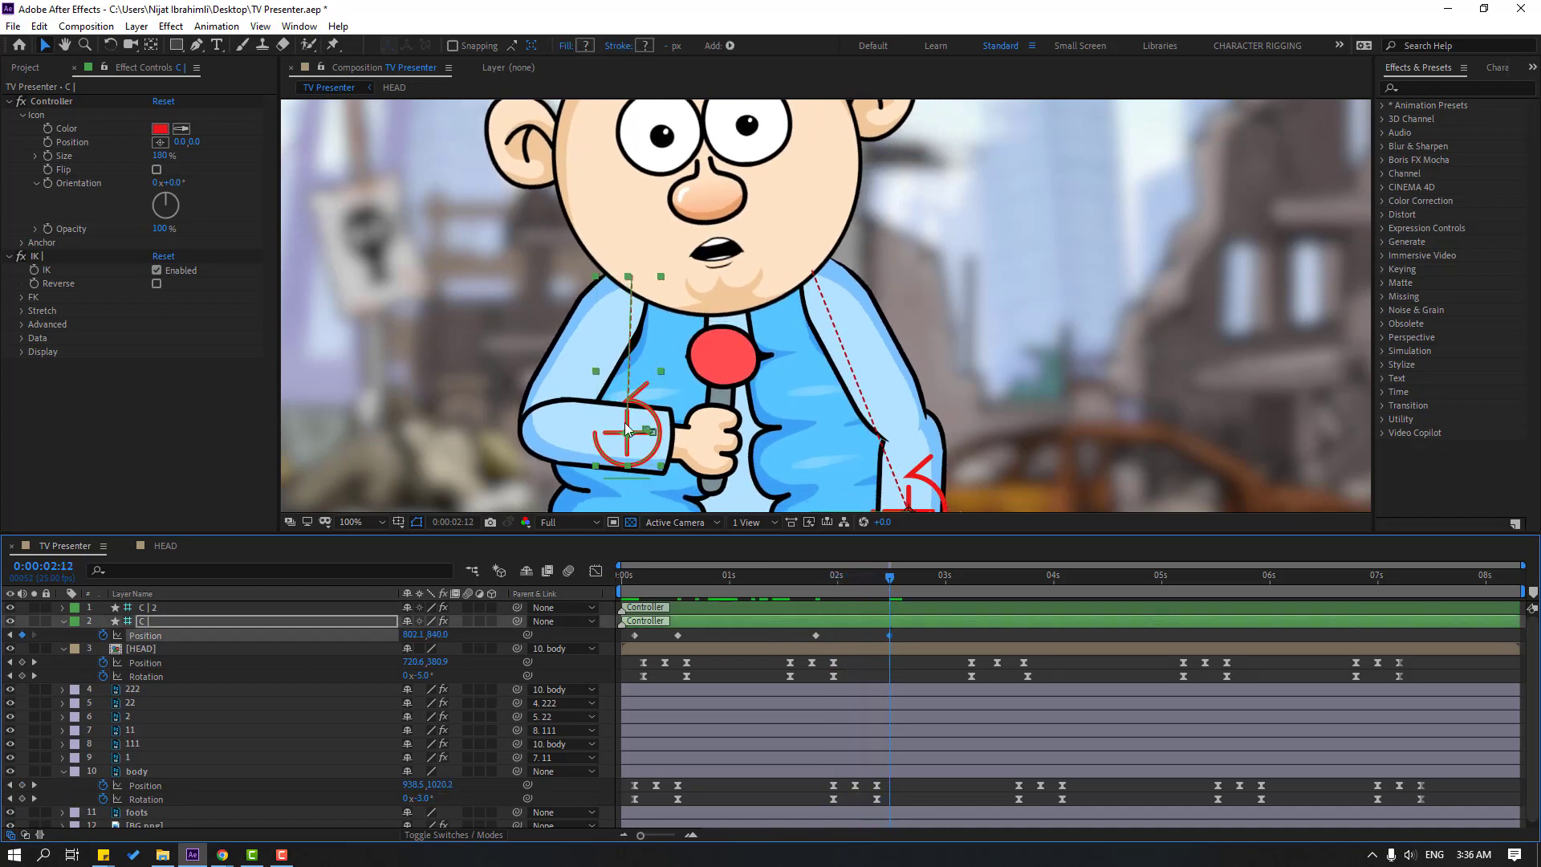
drag(627, 430, 632, 441)
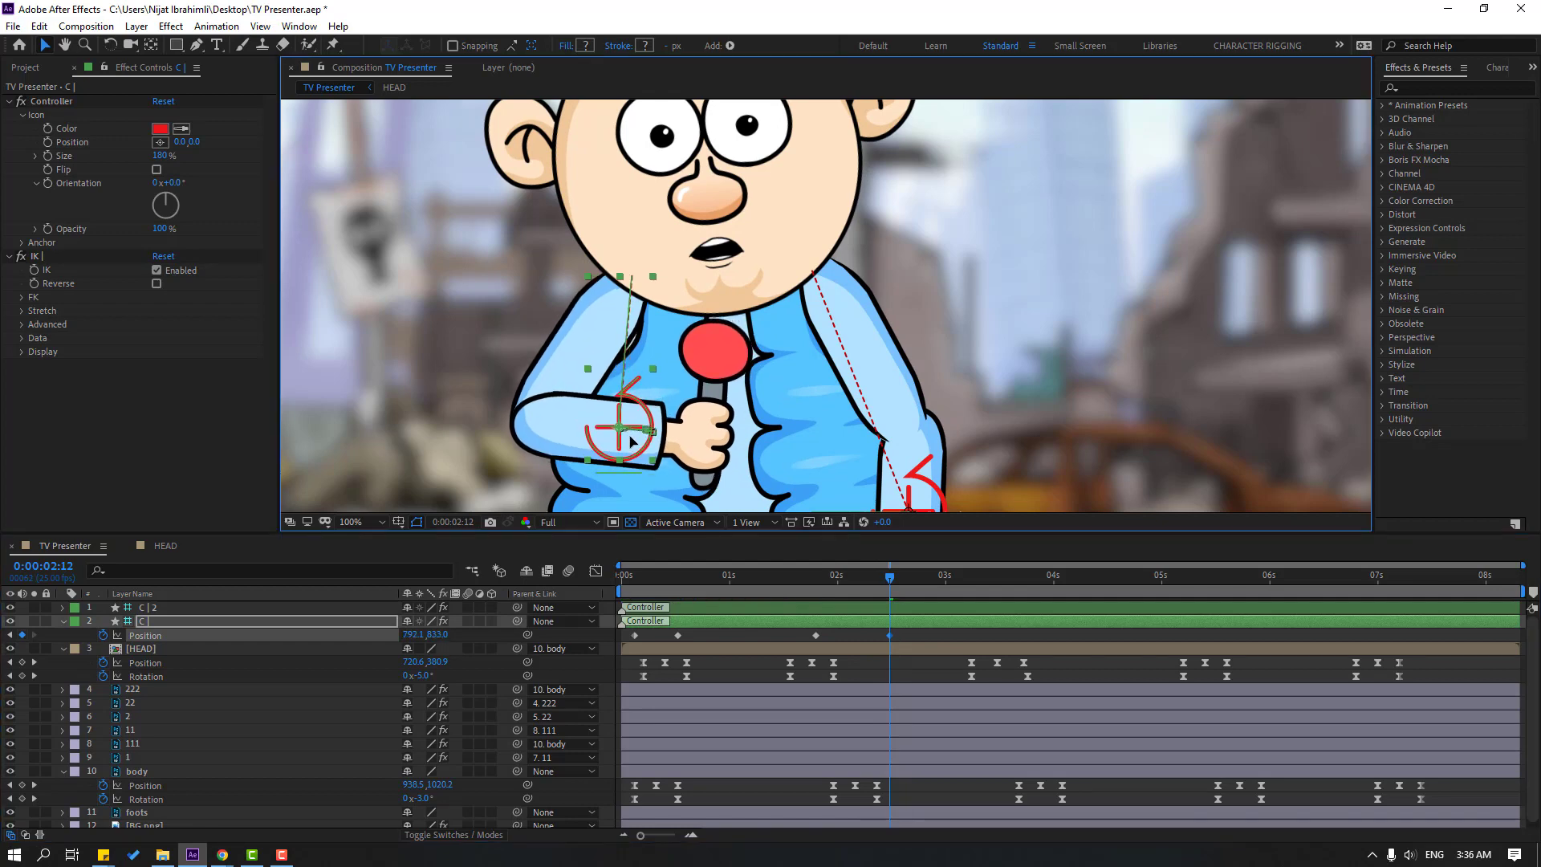
Apply Easy Ease to the C | controller's four Position keyframes, move the third to 0:00:02:00, and preview the arm motion
drag(899, 633, 599, 645)
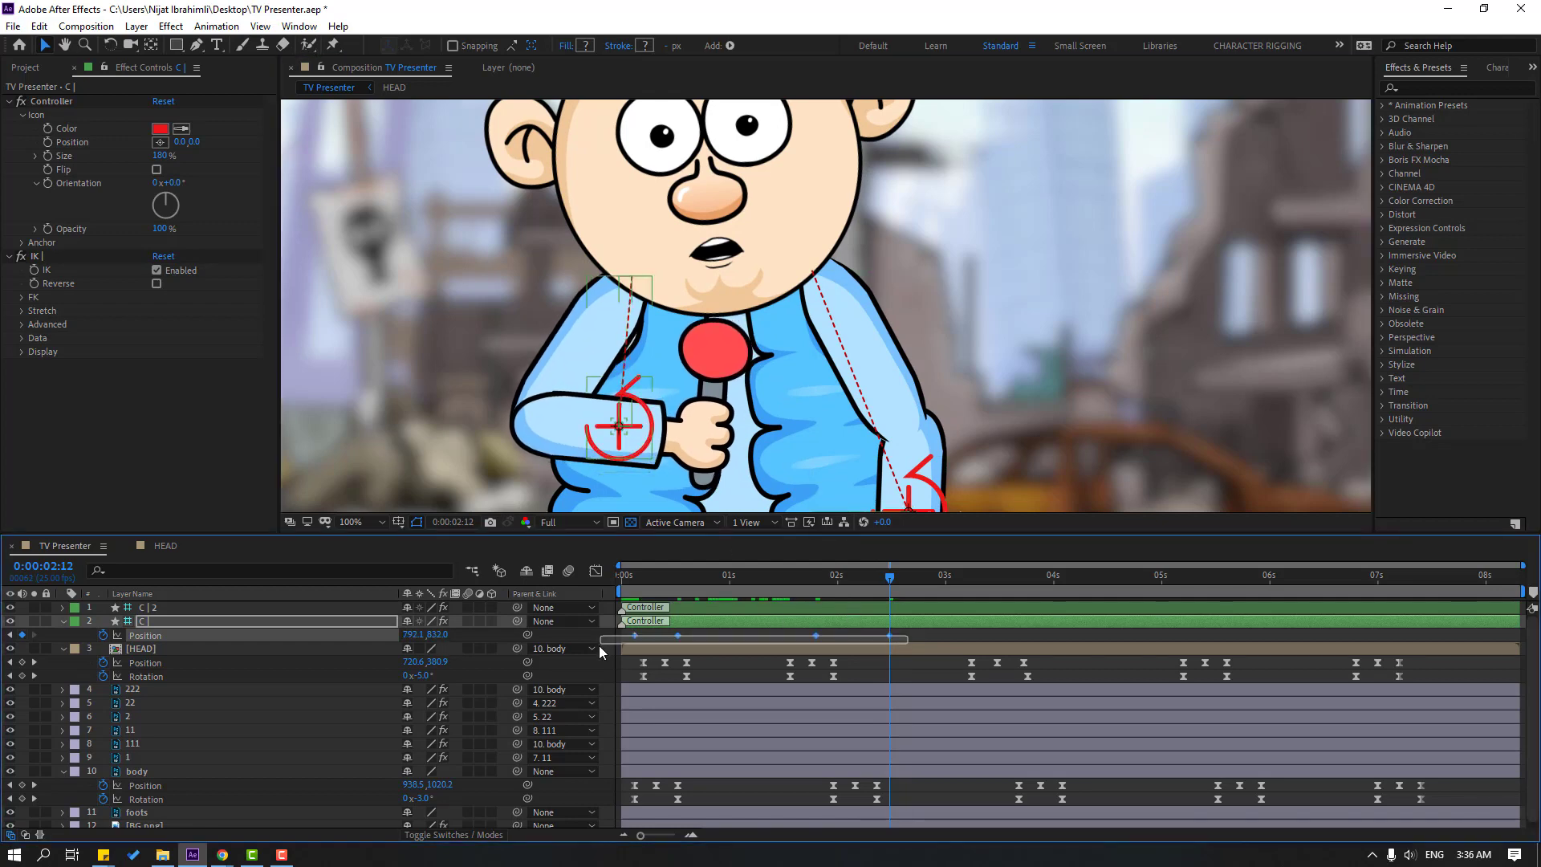
right_click(677, 636)
mouse_move(687, 631)
click(903, 684)
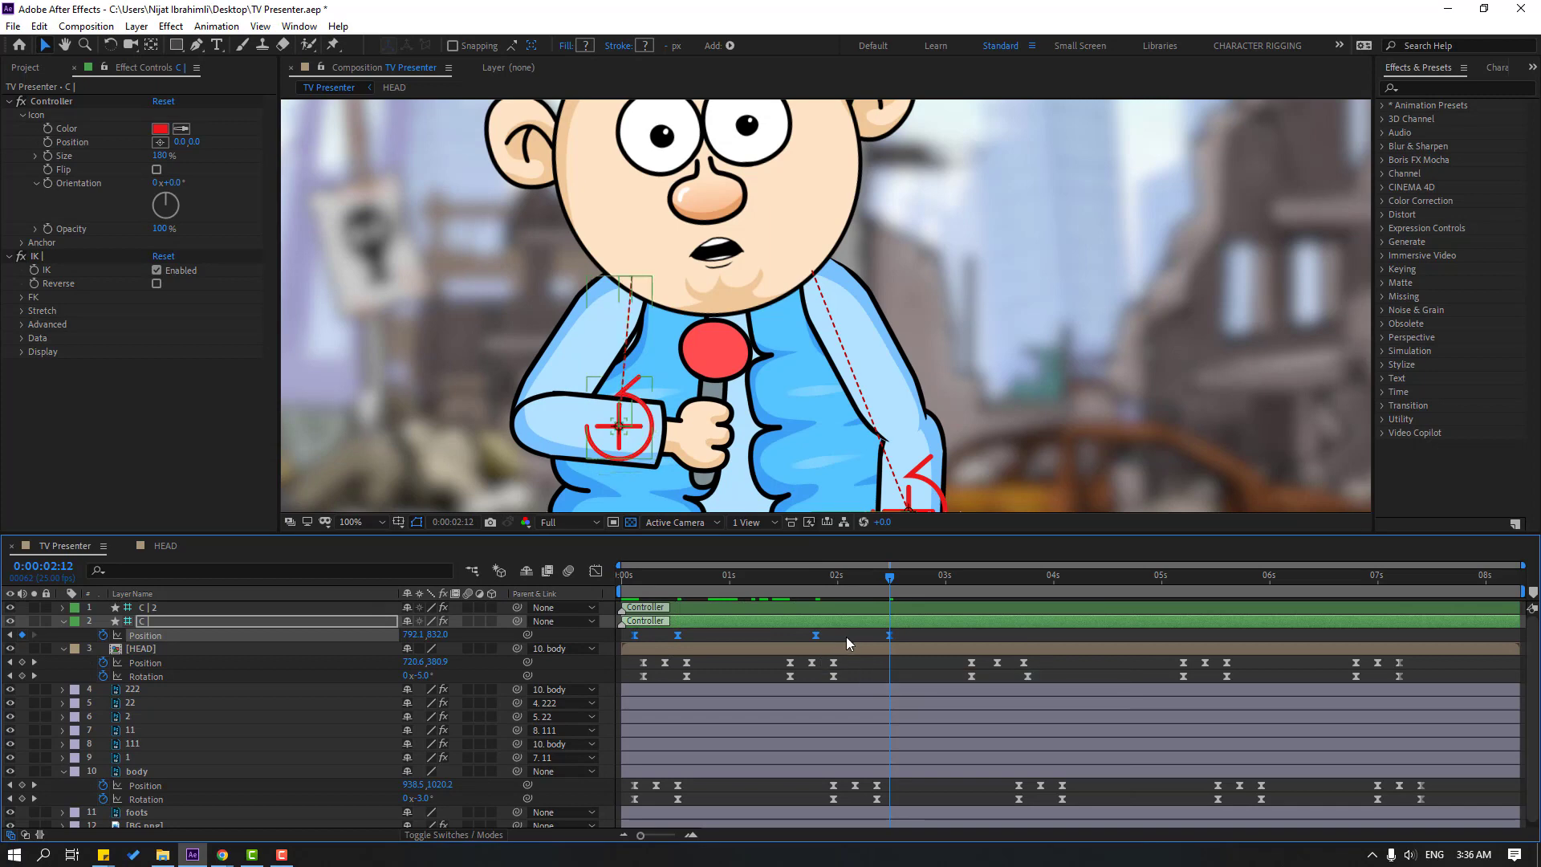
drag(815, 635, 837, 635)
scroll(928, 435, down, 2)
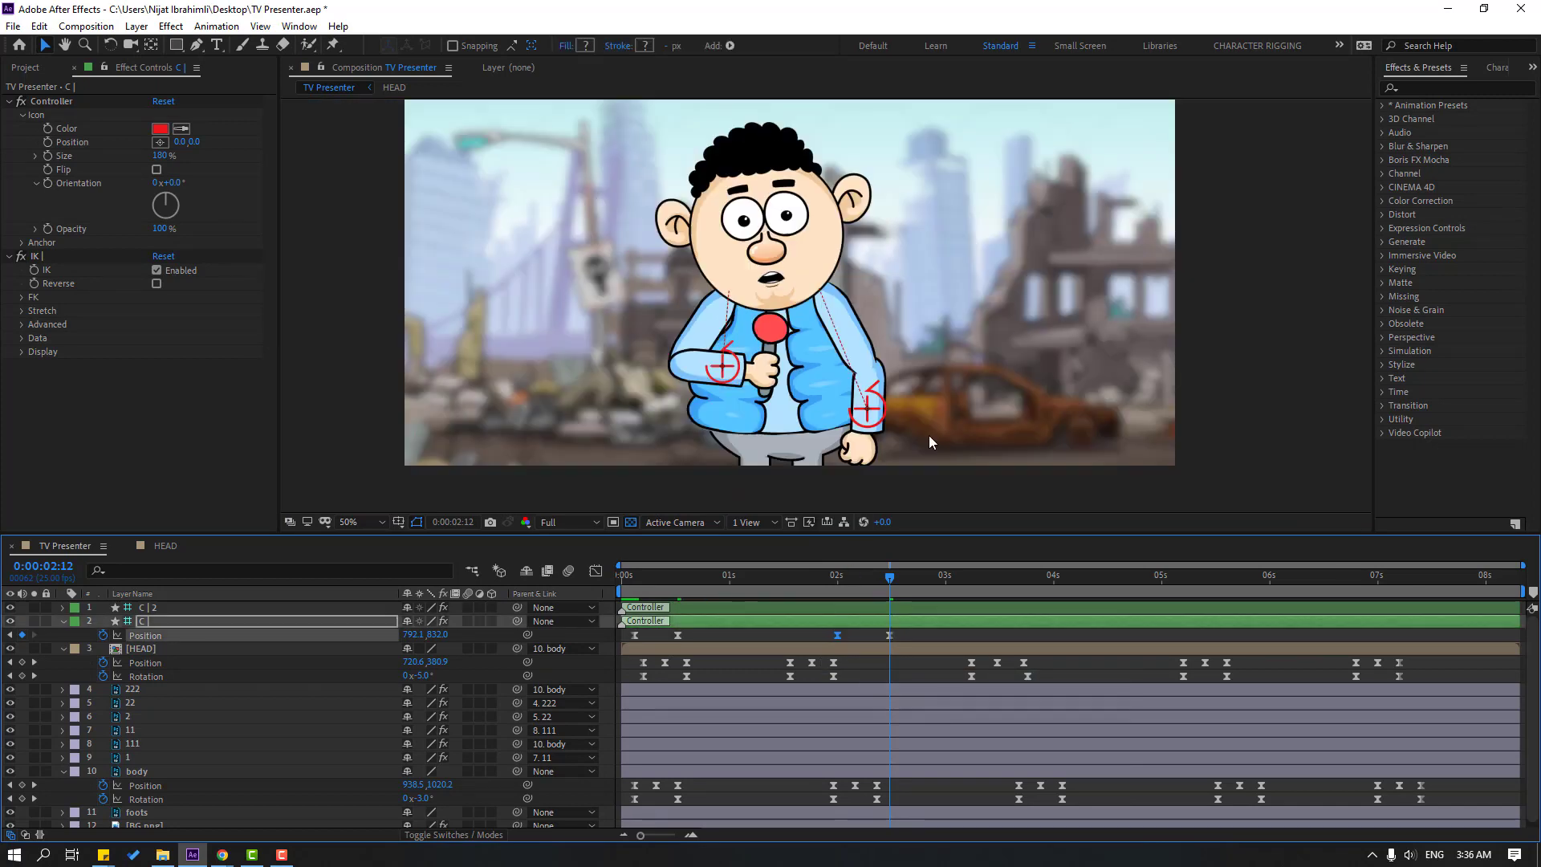
key(space)
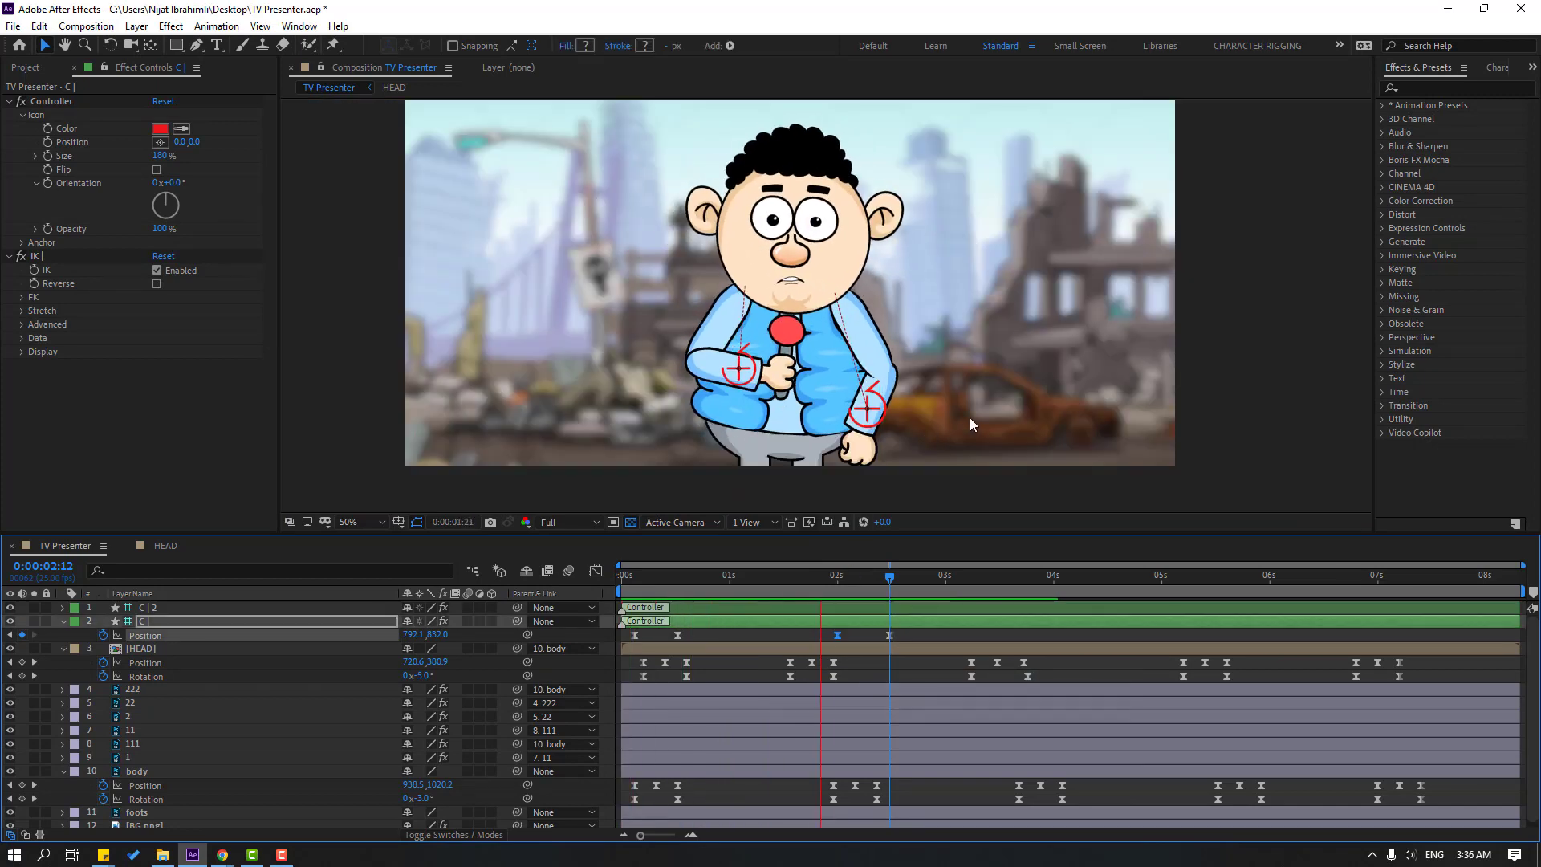
Lower the C | controller to about 818, 871 at its first Position keyframe, 0:00:00:03
drag(685, 575, 633, 576)
click(634, 635)
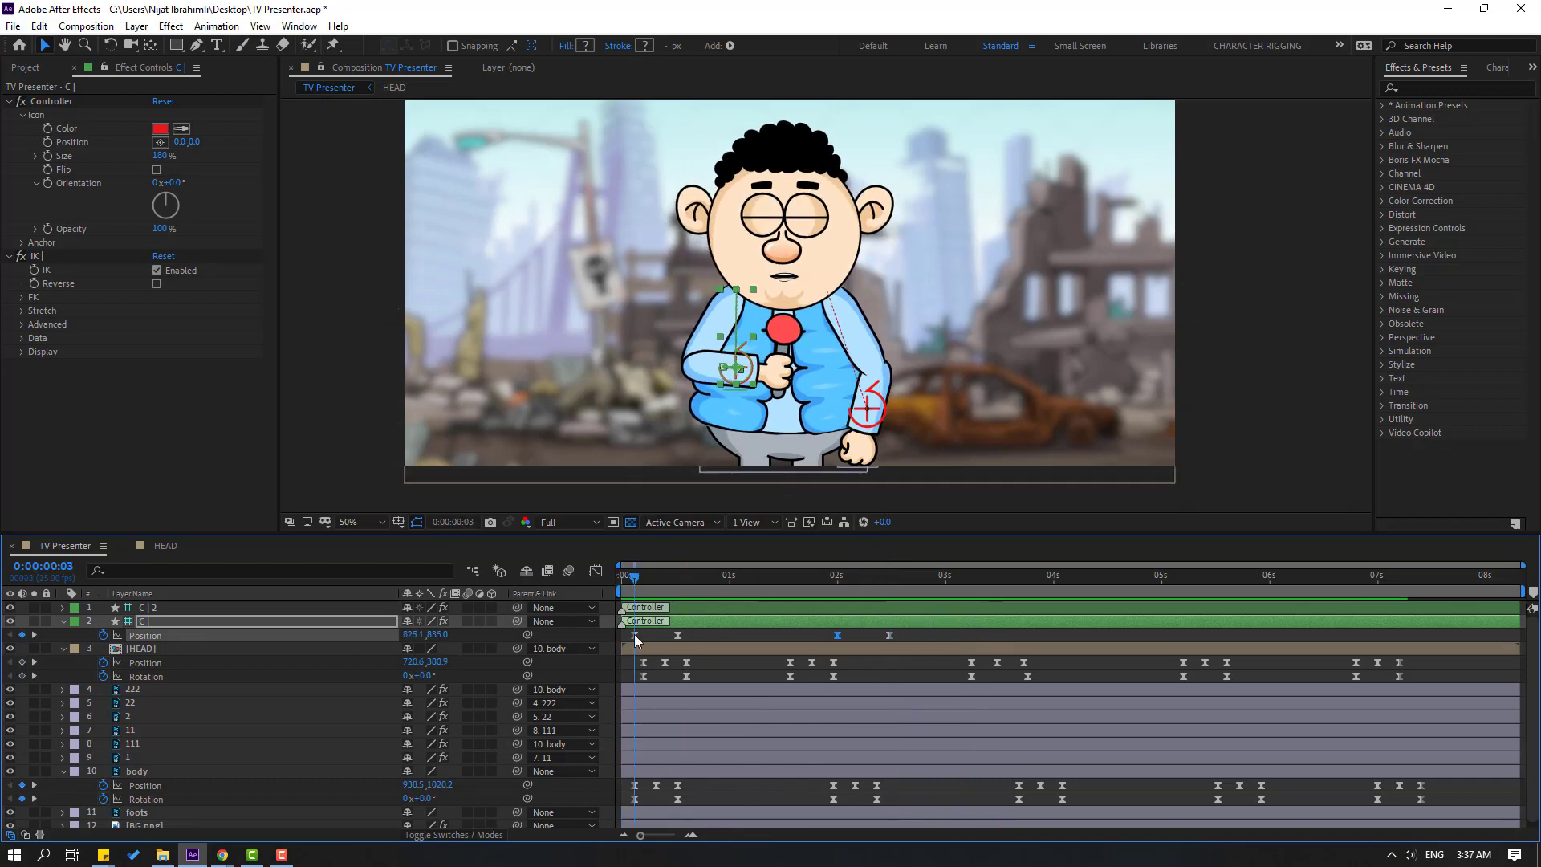
key(slash)
drag(669, 447, 663, 476)
drag(800, 386, 781, 327)
Keyframe the C | controller's Rotation at 18° on 0:00:00:03 and 2° on 0:00:00:13
key(shift+r)
click(103, 651)
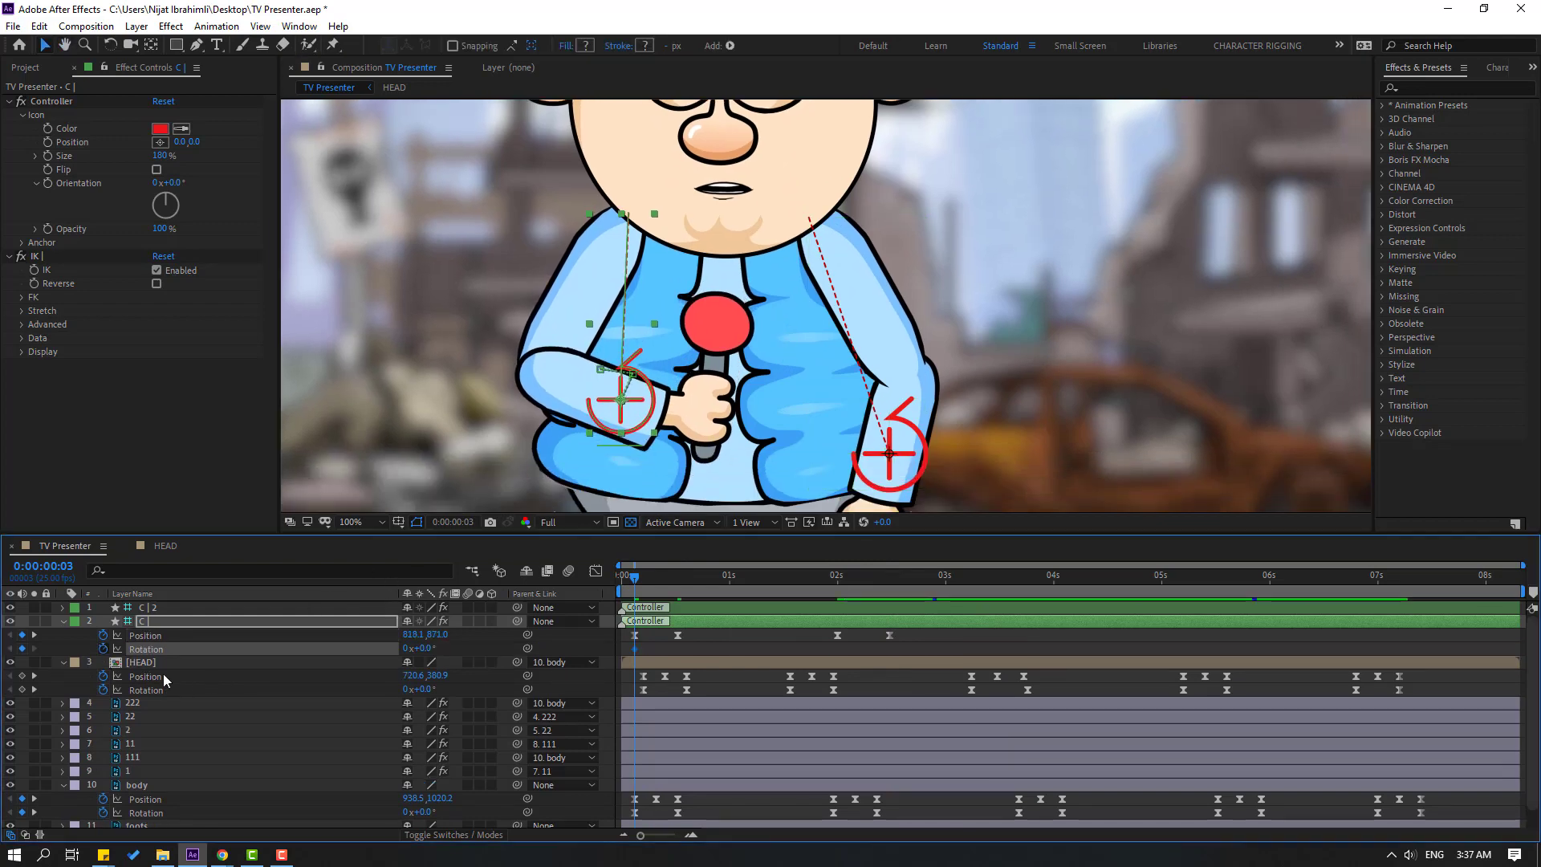
drag(433, 649, 442, 648)
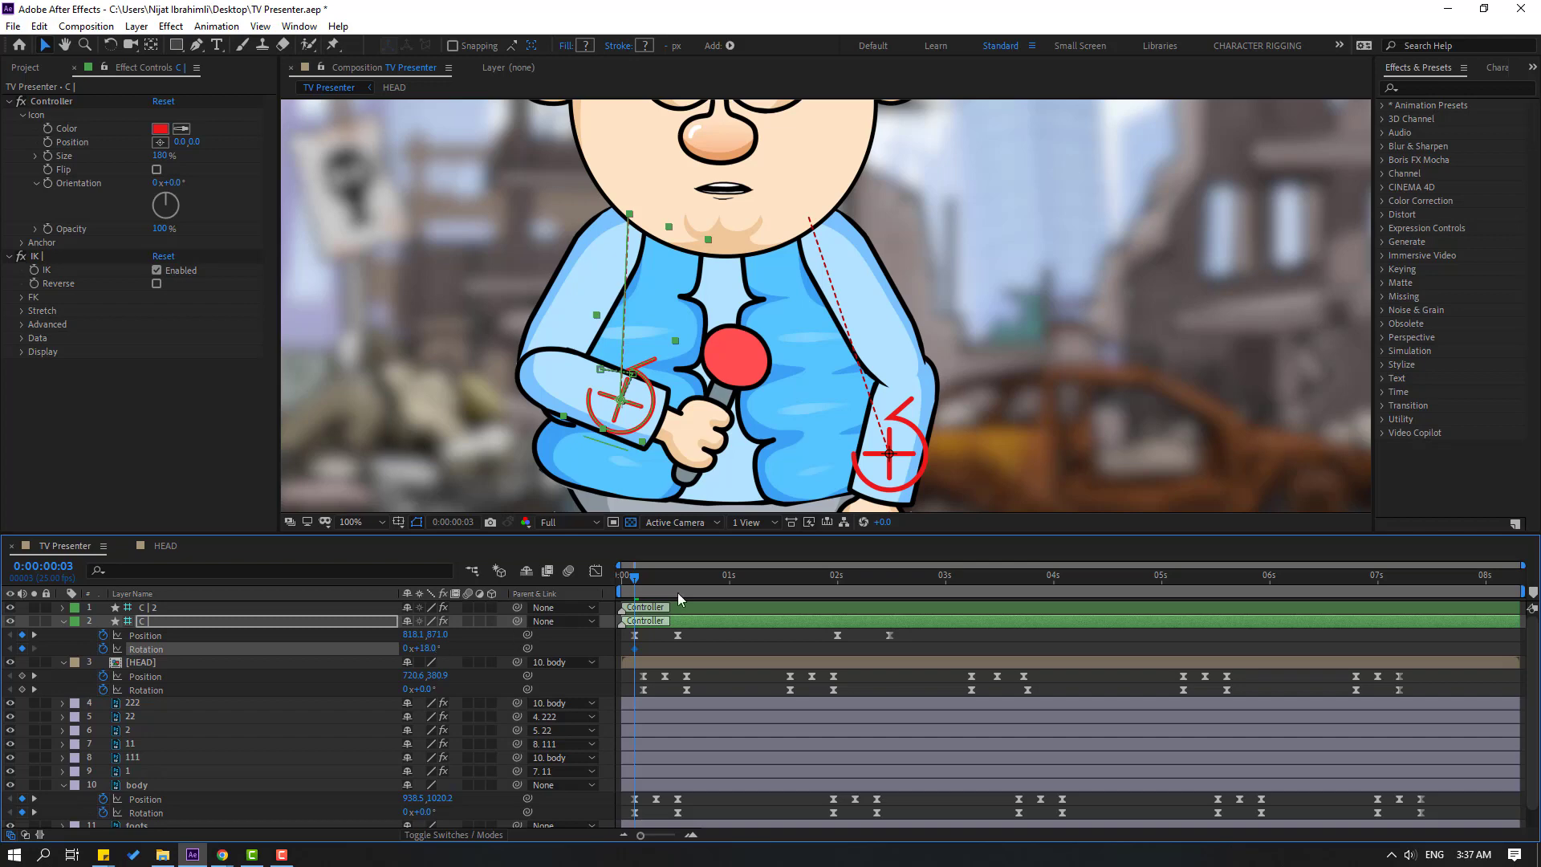
drag(651, 576, 678, 575)
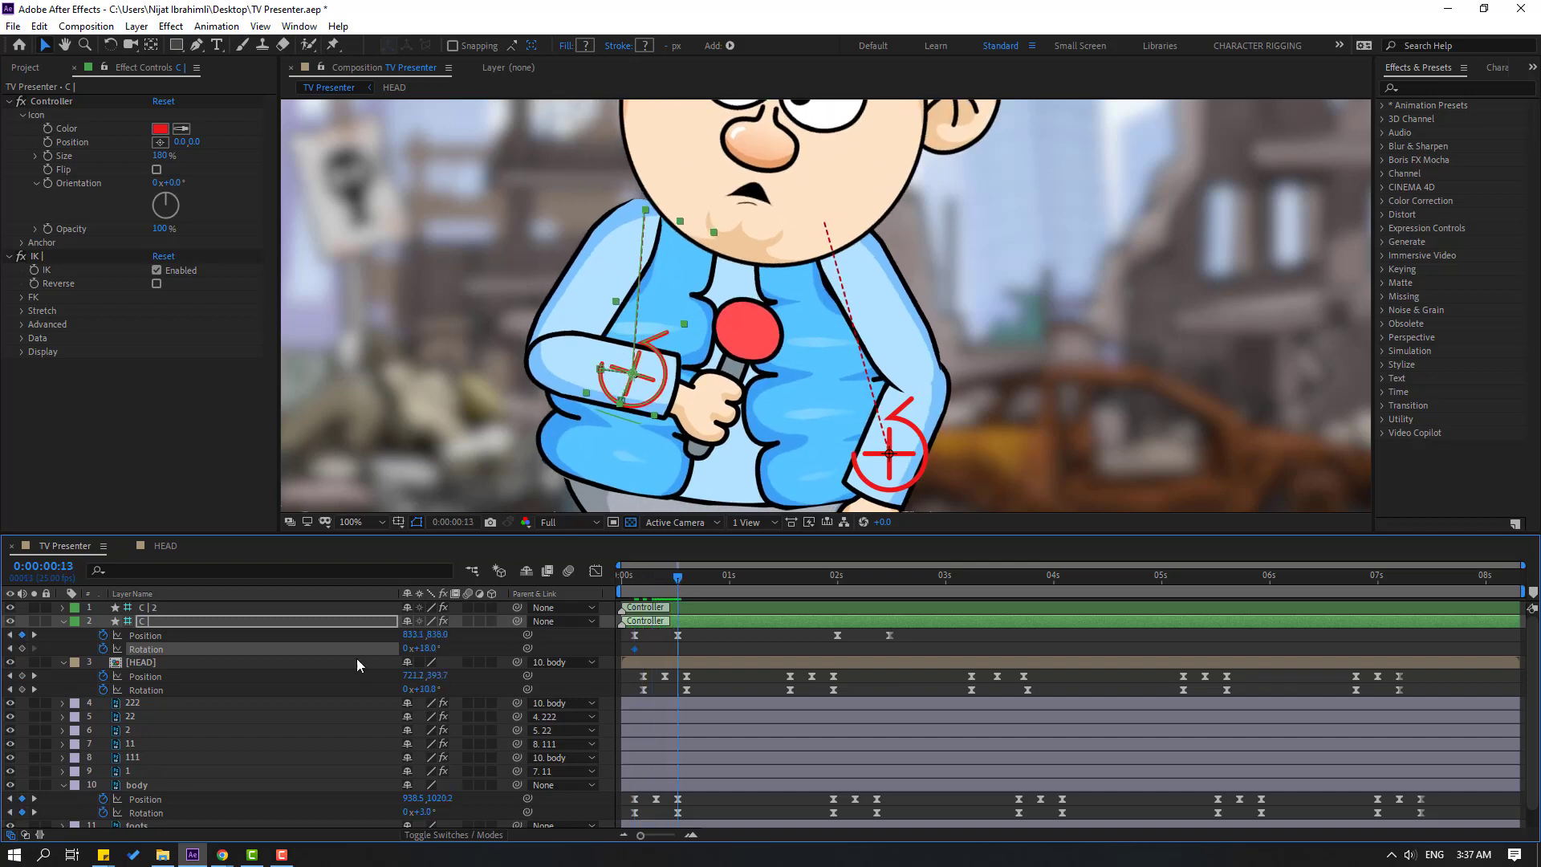
drag(425, 649, 412, 649)
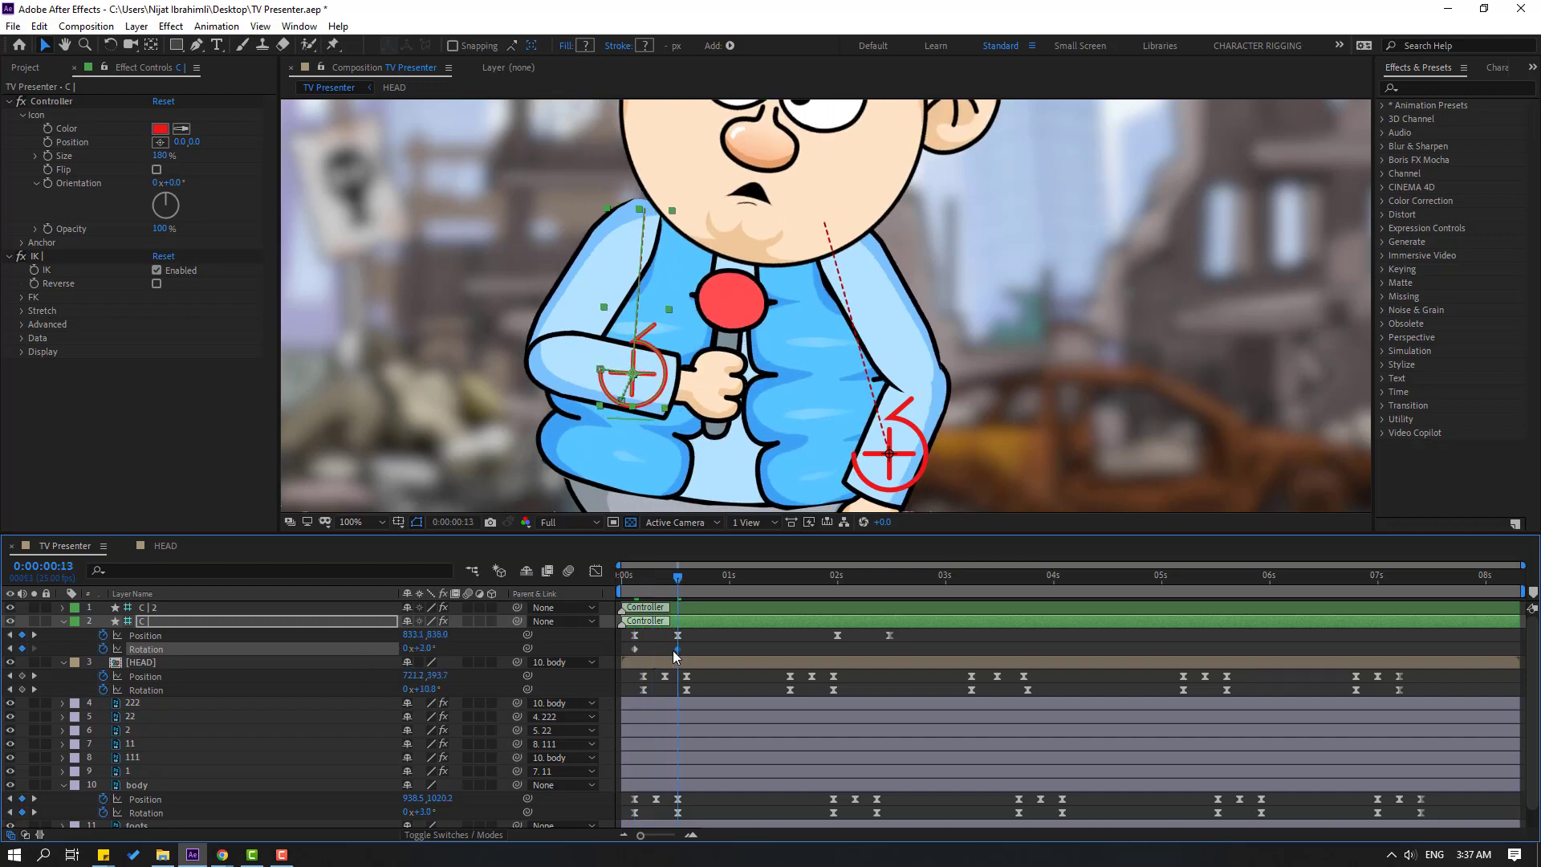
Apply Easy Ease to the C | controller's two Rotation keyframes and preview the hand movement
drag(688, 648, 630, 654)
right_click(635, 649)
mouse_move(723, 633)
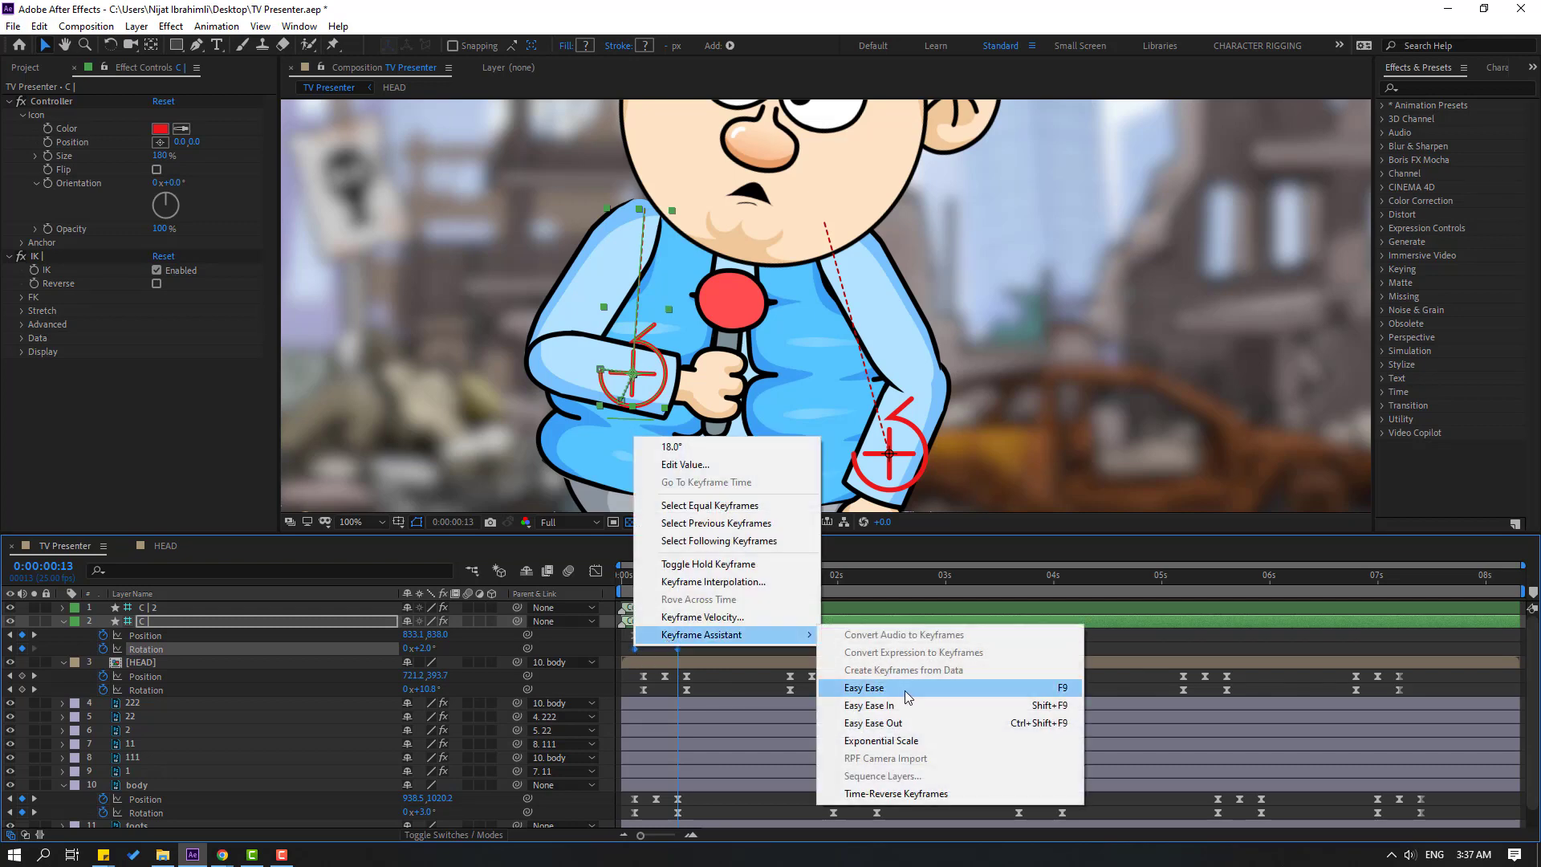
click(863, 688)
scroll(896, 383, down, 2)
key(space)
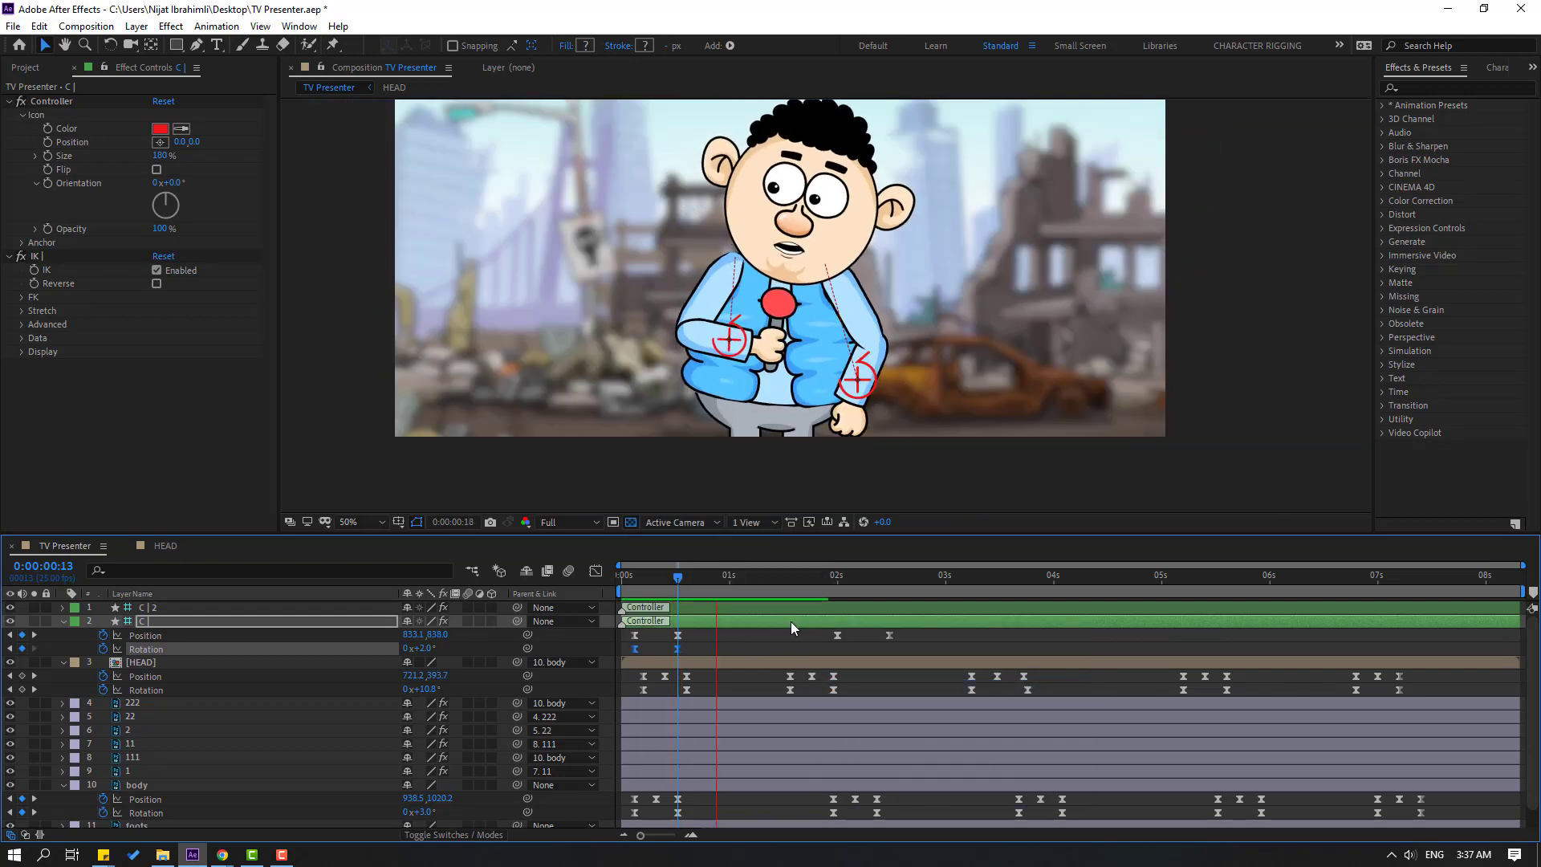
Add a hold Rotation keyframe to C | at 0:00:01:08, set Rotation to 7° at 0:00:01:20, and preview the turn
drag(707, 581, 766, 582)
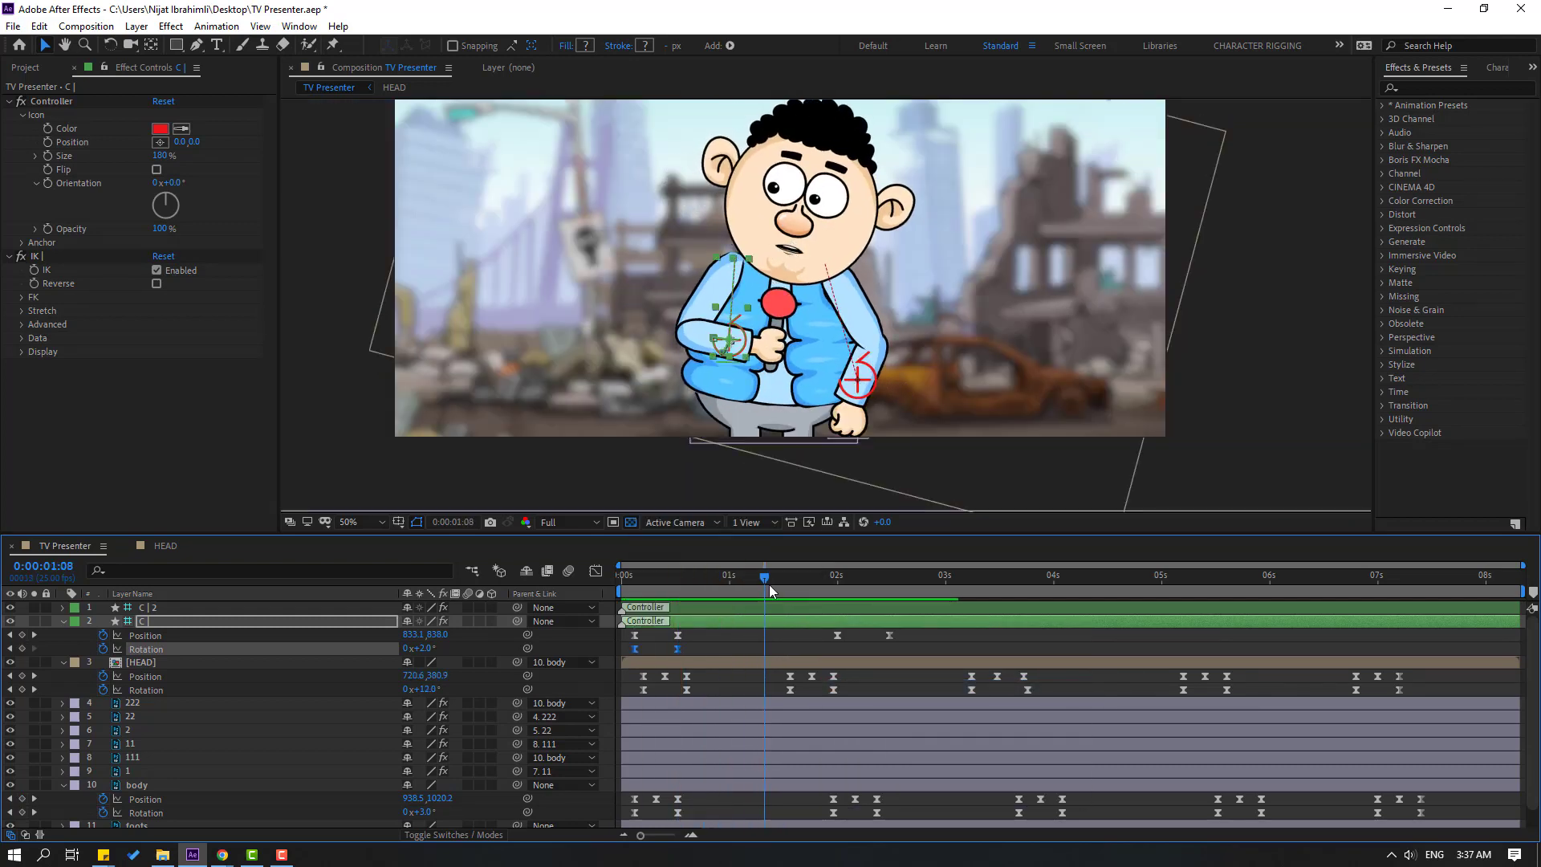
click(22, 649)
drag(762, 591, 816, 592)
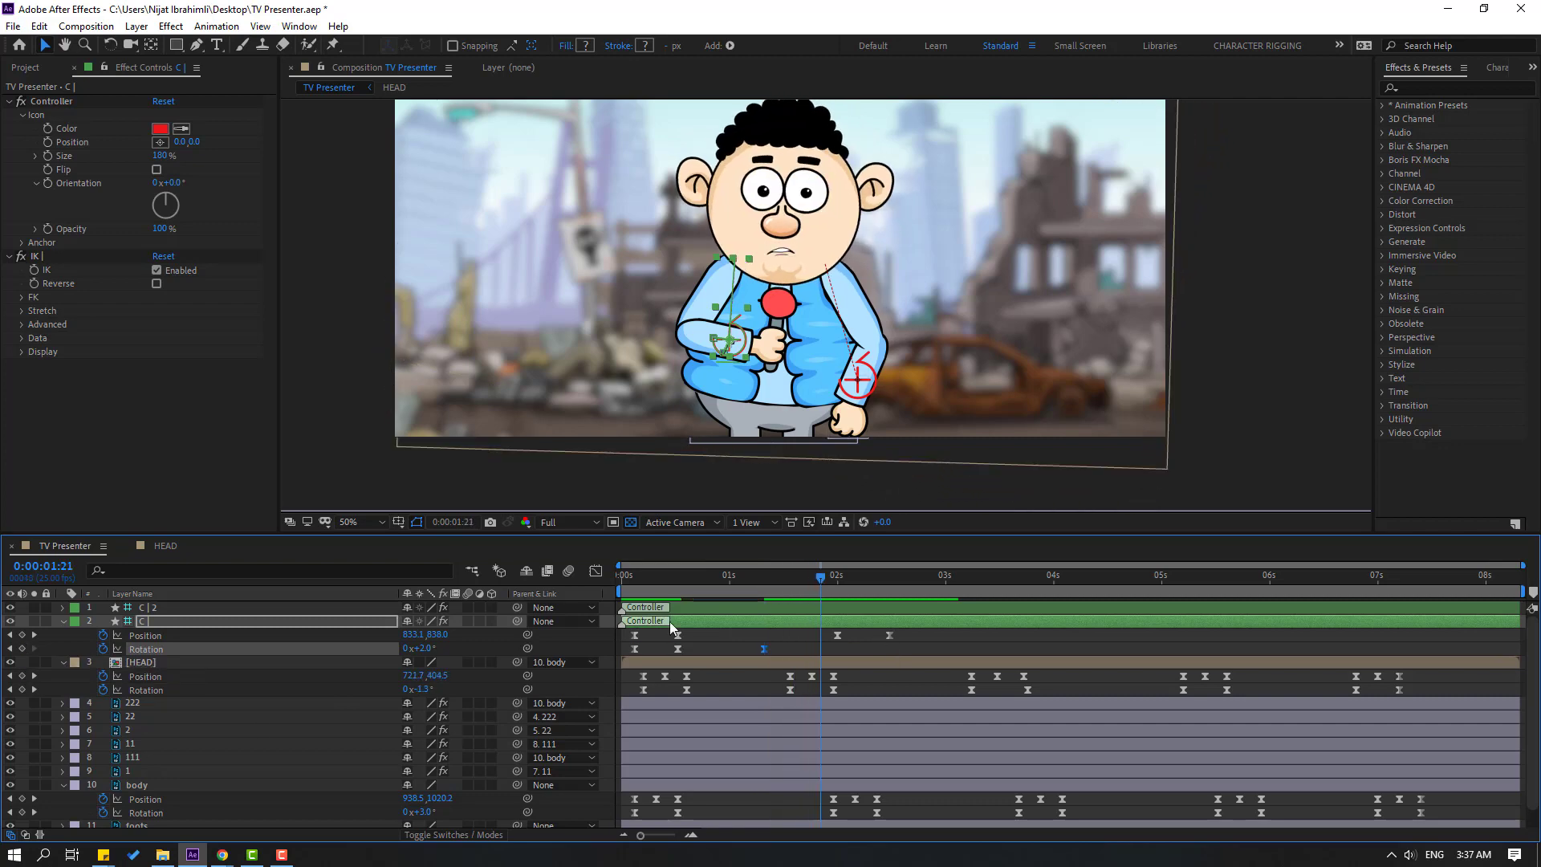
drag(421, 649, 429, 649)
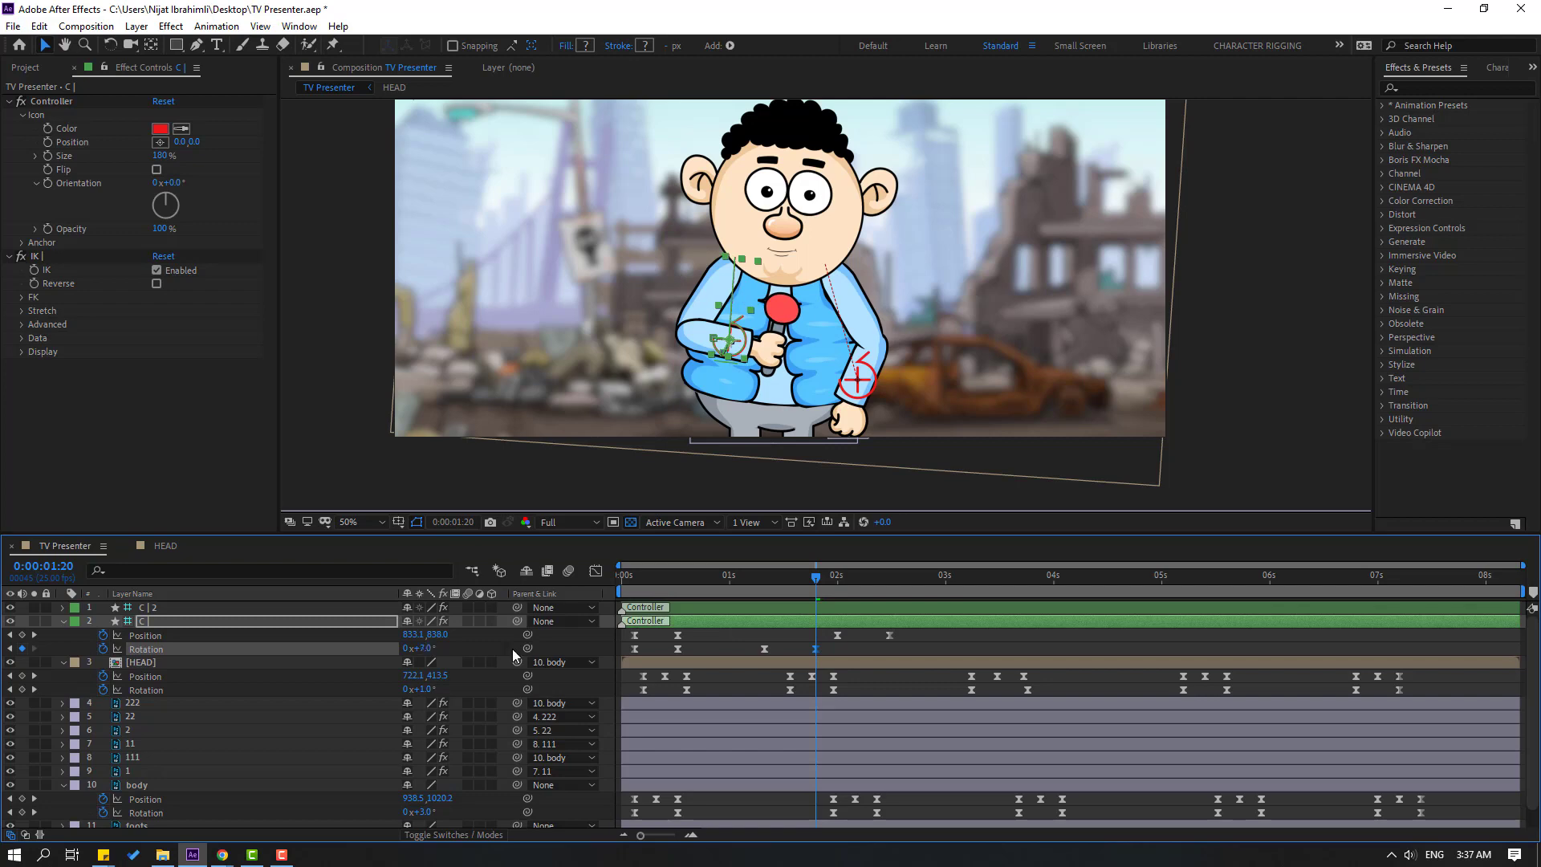
drag(753, 587, 775, 588)
key(space)
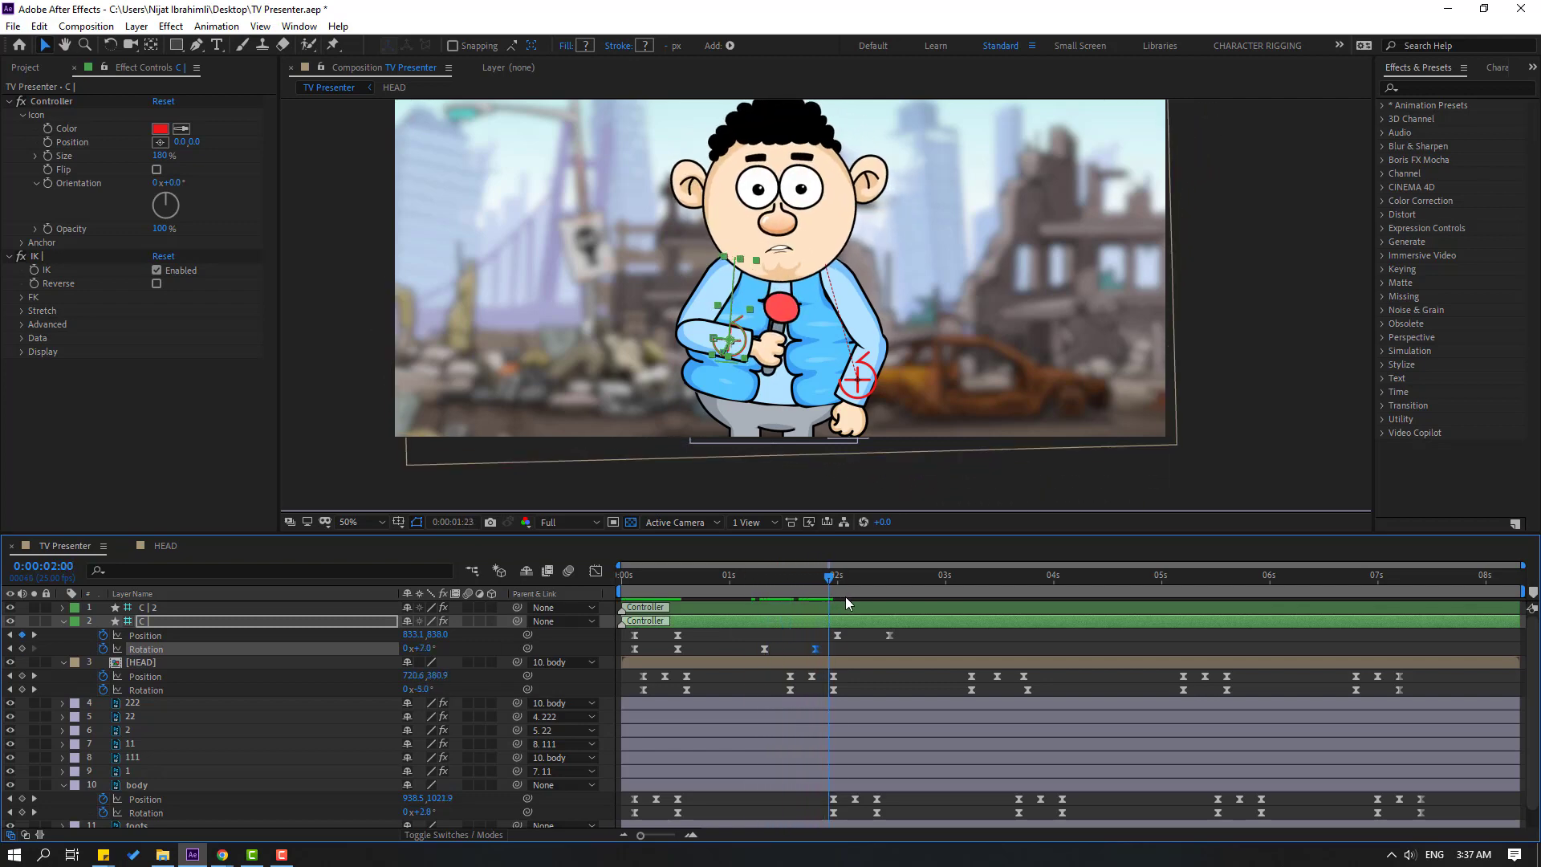
Move the C | controller's last two Rotation keyframes to about 0:00:01:24 and 0:00:02:12, setting the final one to 2°
shift+click(765, 648)
drag(764, 648, 834, 649)
drag(843, 584, 890, 594)
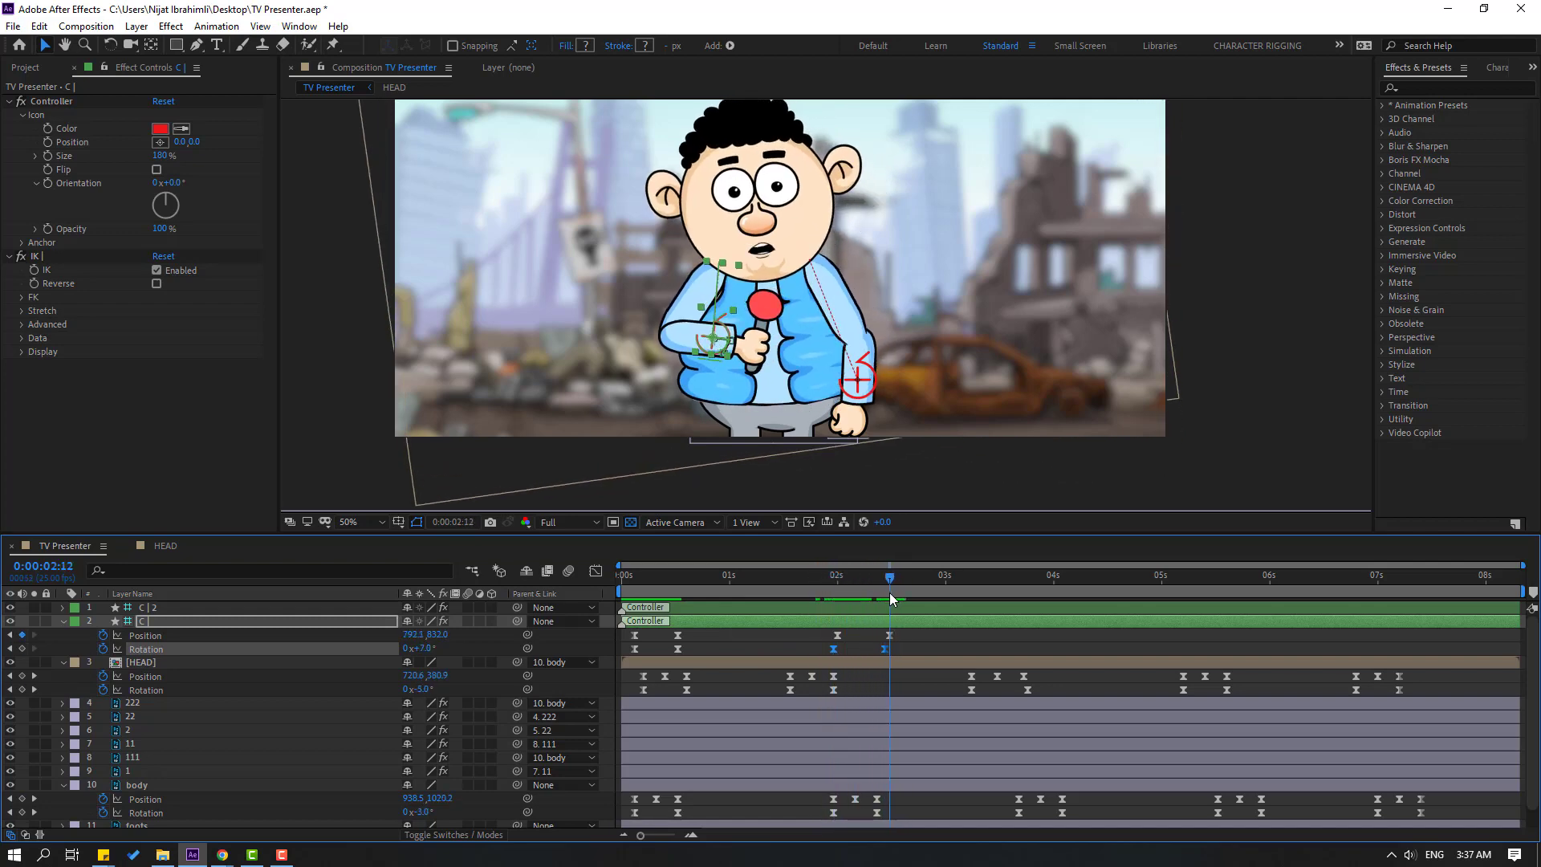
drag(908, 661, 889, 651)
click(898, 651)
key(ctrl+z)
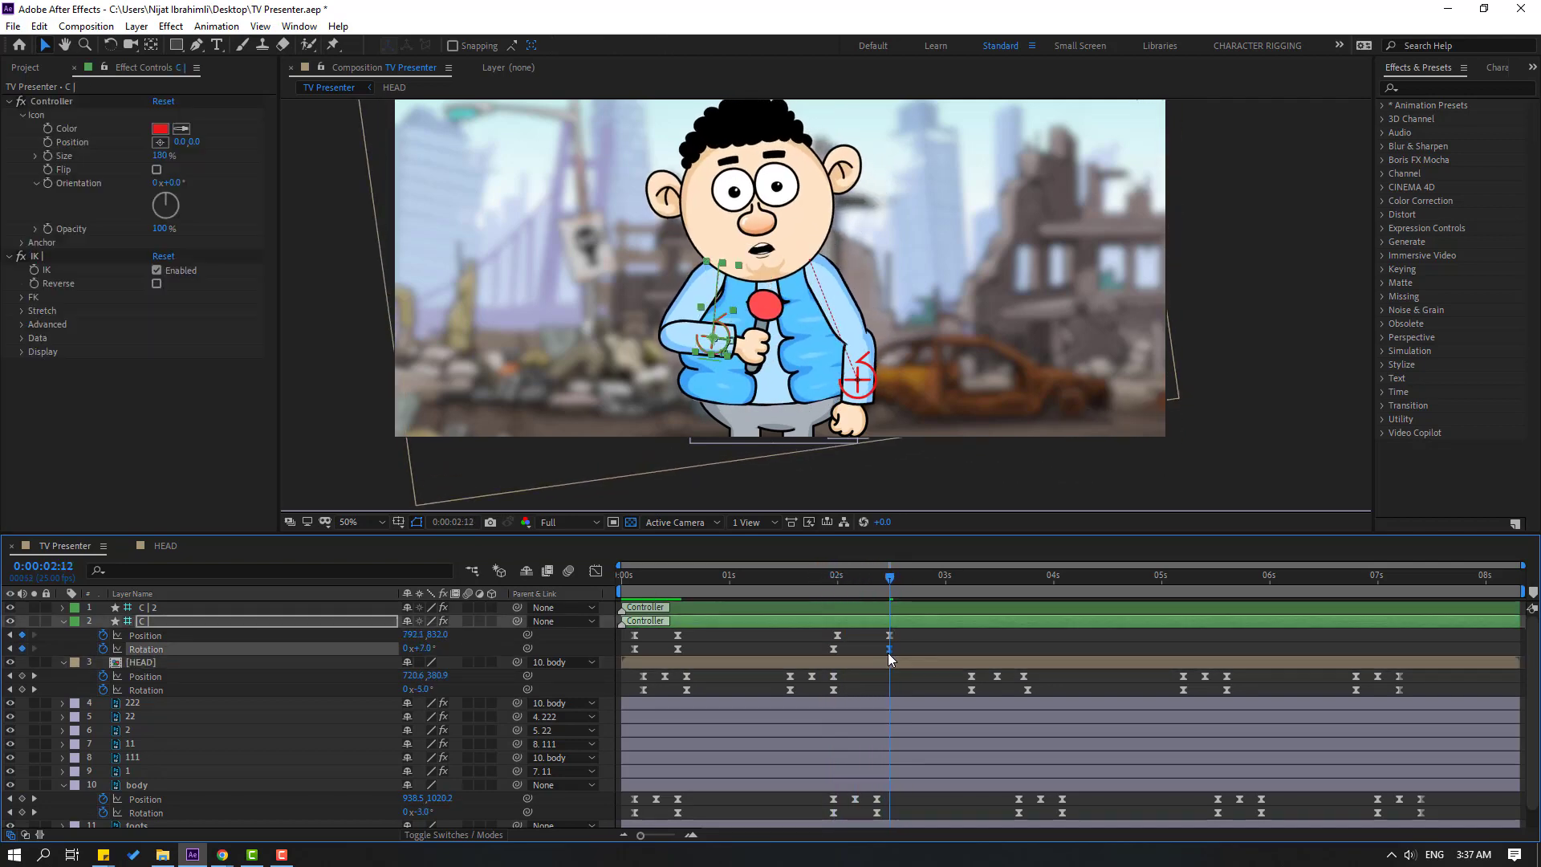
drag(432, 647, 424, 648)
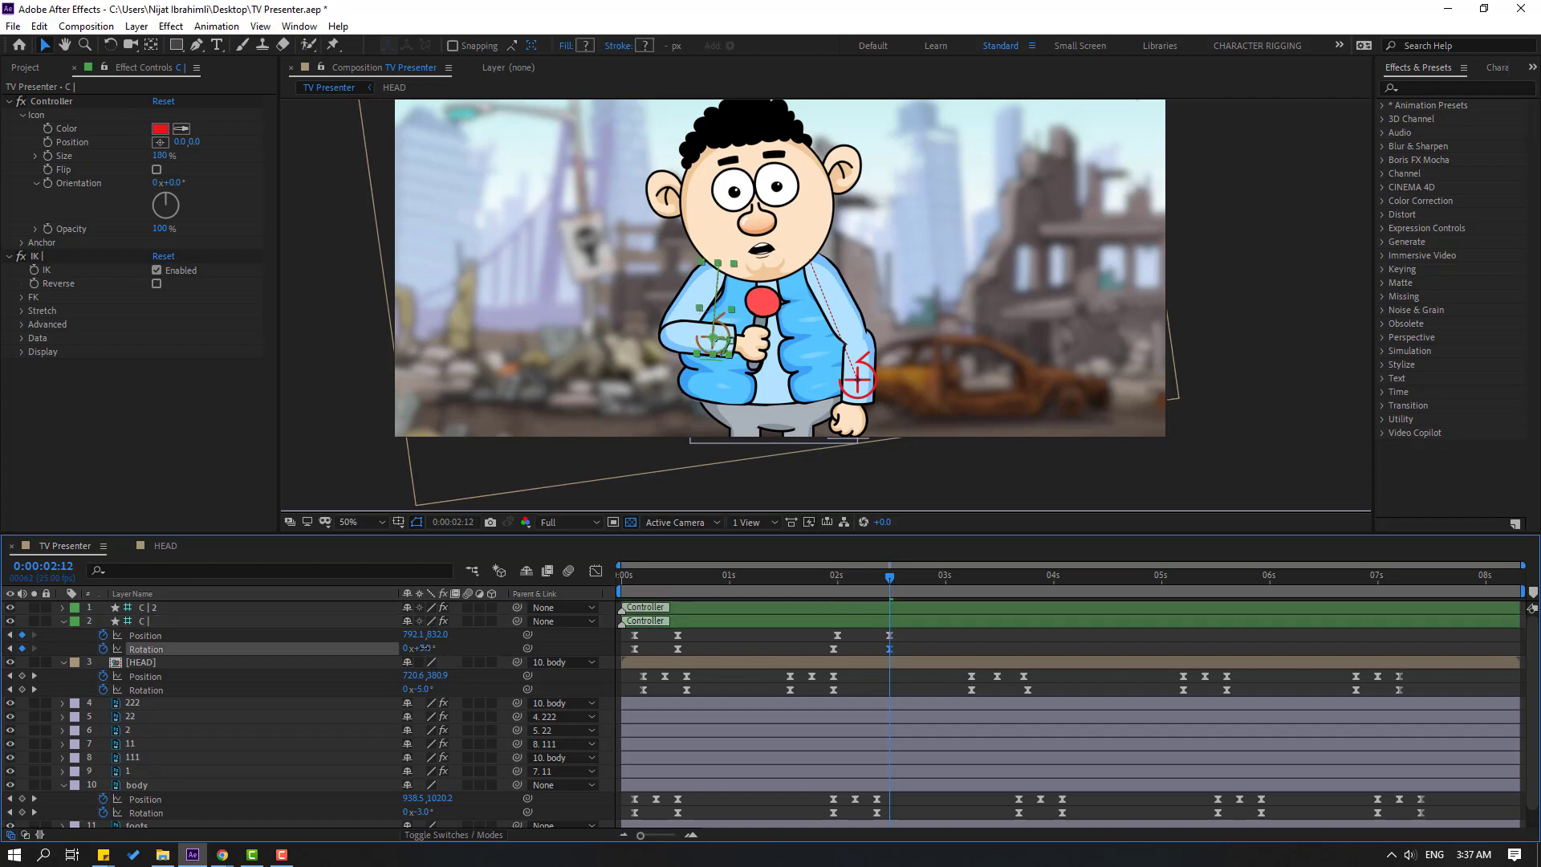
key(Return)
Keyframe the C | controller's Position at about 808, 834 on 0:00:03:00 and about 806, 843 on 0:00:03:15
mouse_move(938, 581)
mouse_down()
mouse_move(999, 569)
mouse_move(946, 574)
mouse_up()
scroll(734, 329, up, 2)
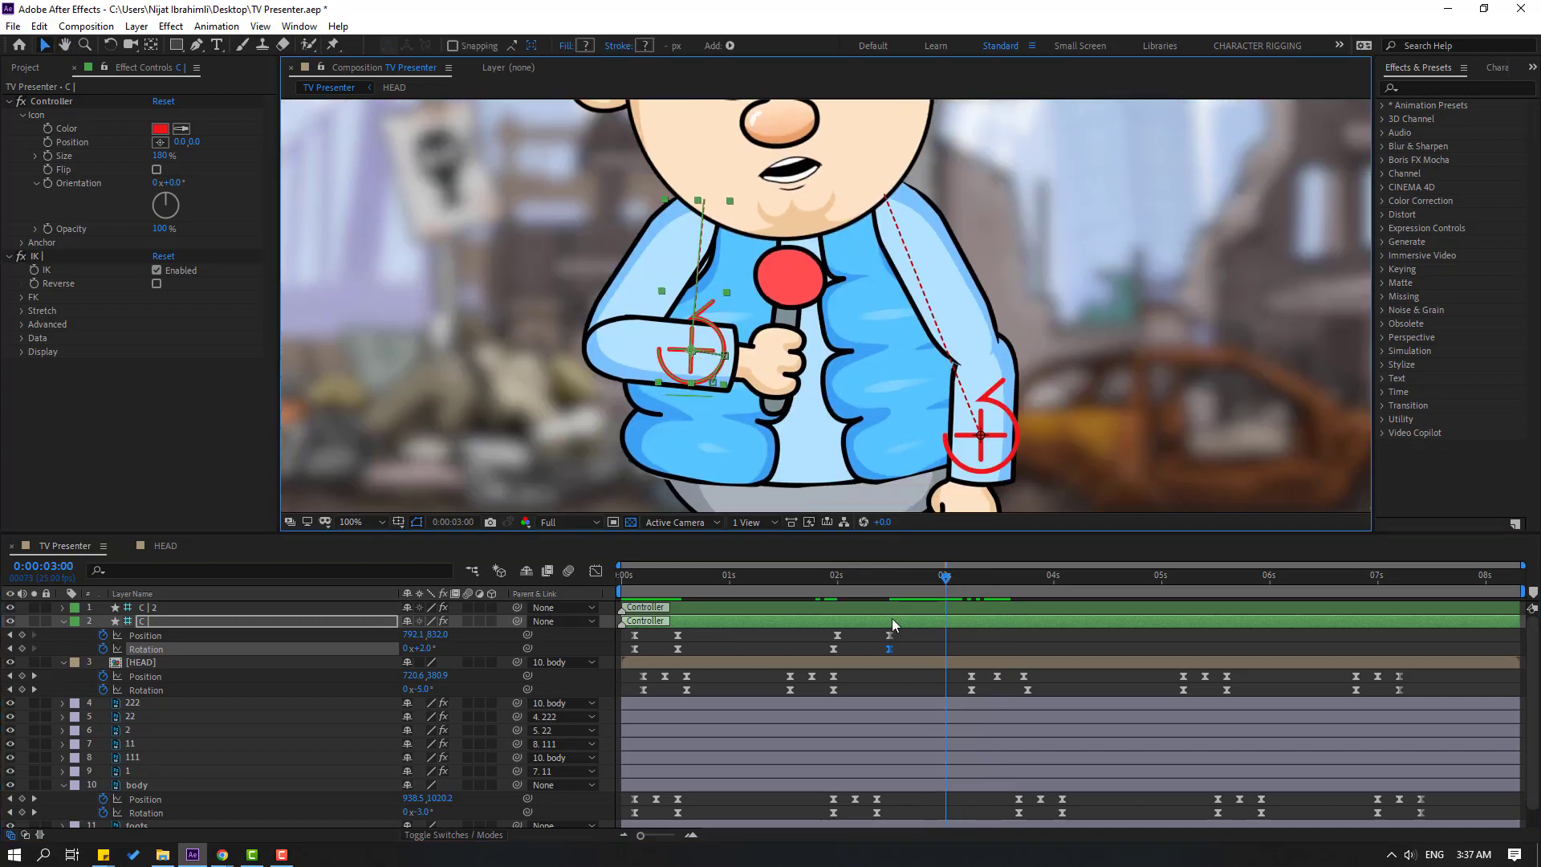
drag(709, 331, 721, 334)
drag(870, 573, 1010, 586)
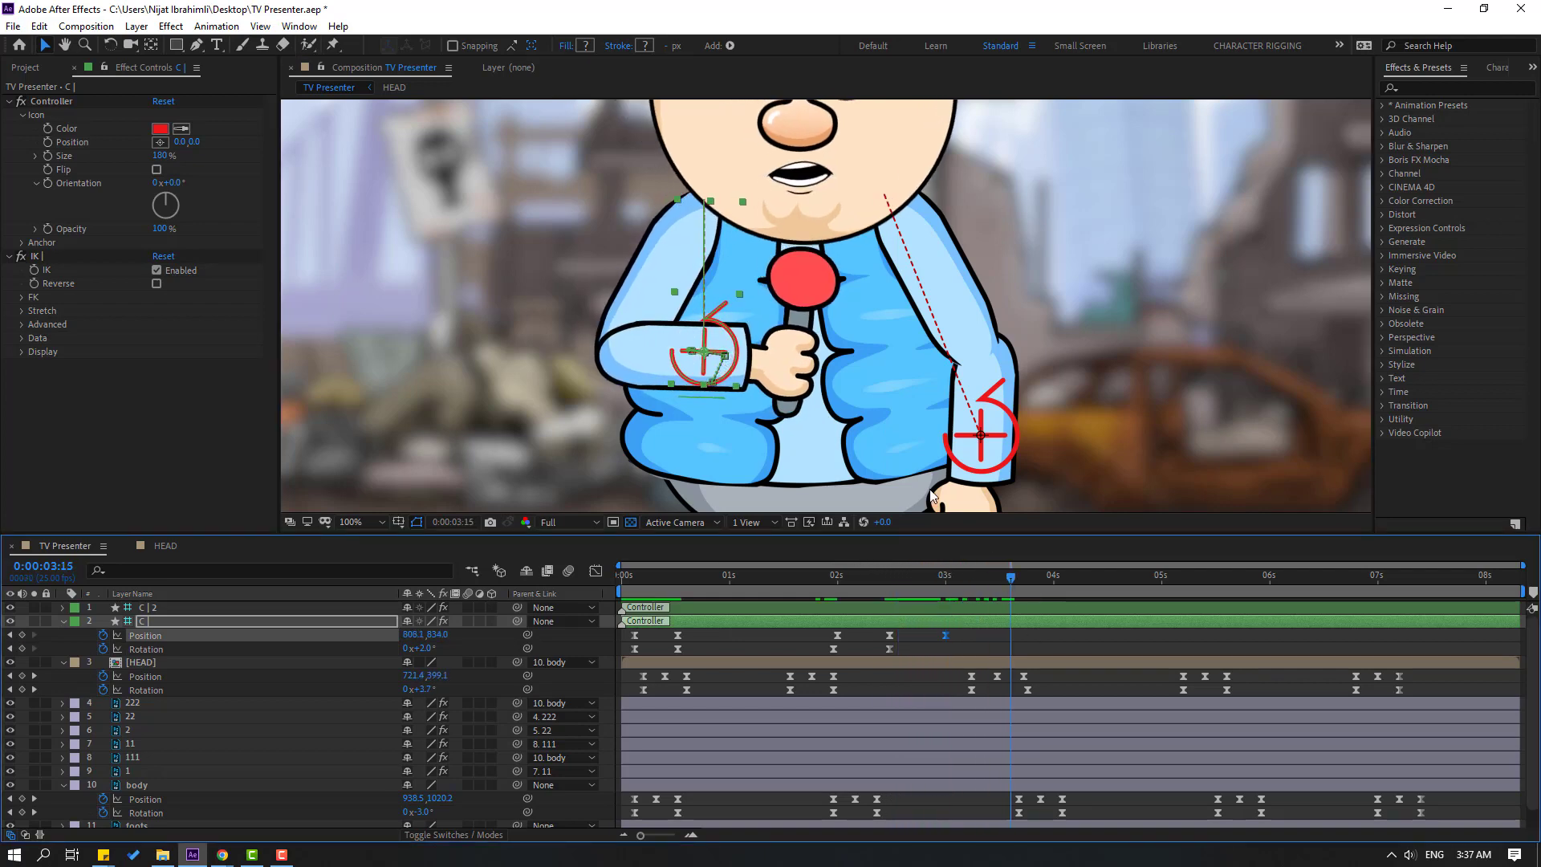
drag(727, 343, 725, 351)
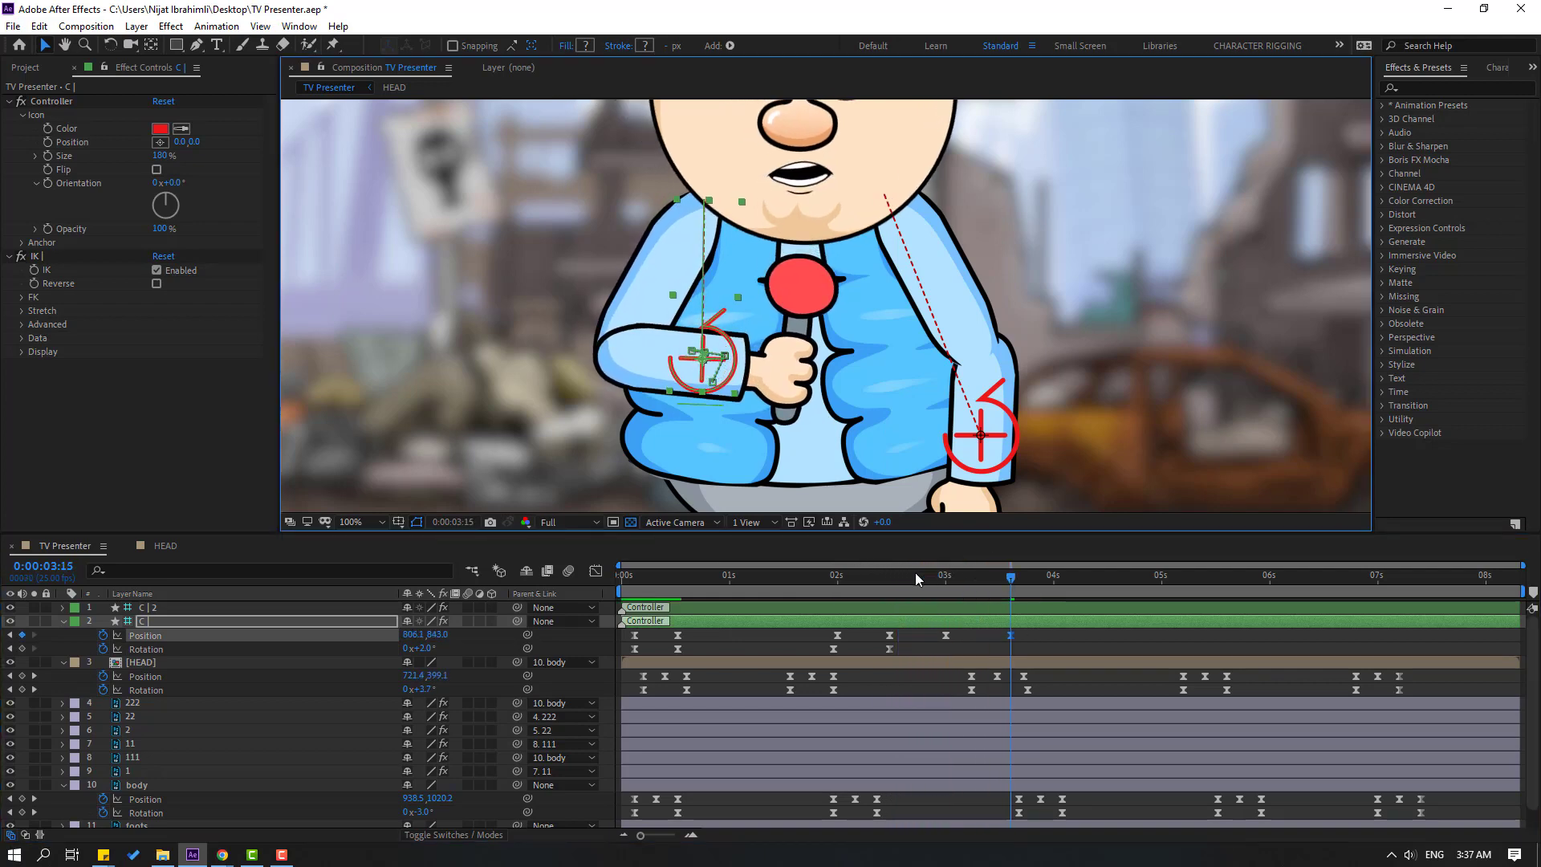
Add a hold Position keyframe to C | at 0:00:03:20 and one at about 857, 834, moved to about 0:00:04:05
drag(916, 571, 1033, 578)
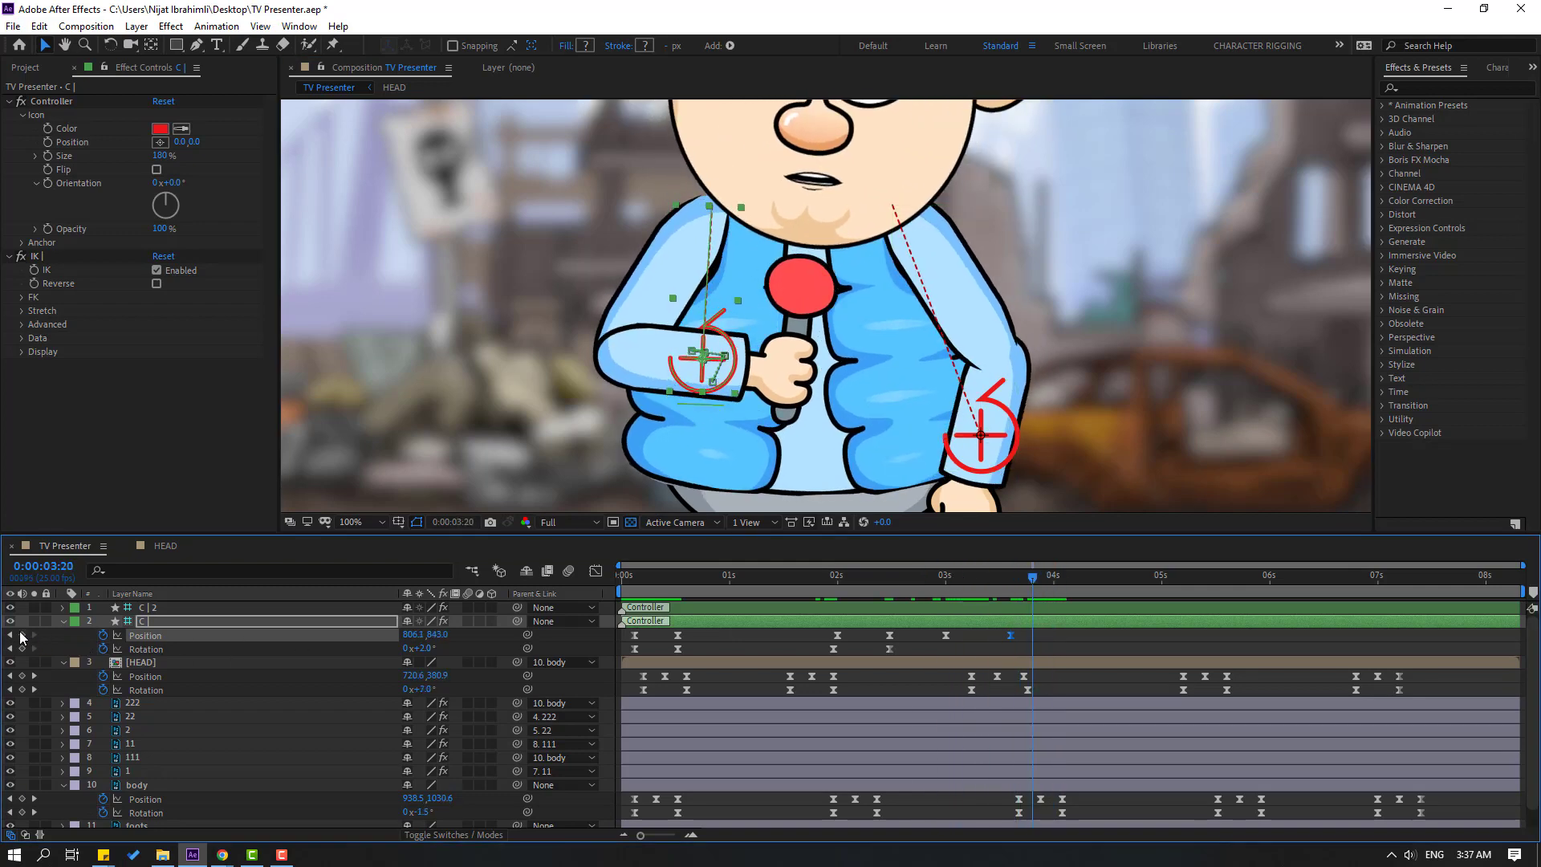
drag(1065, 579, 1091, 579)
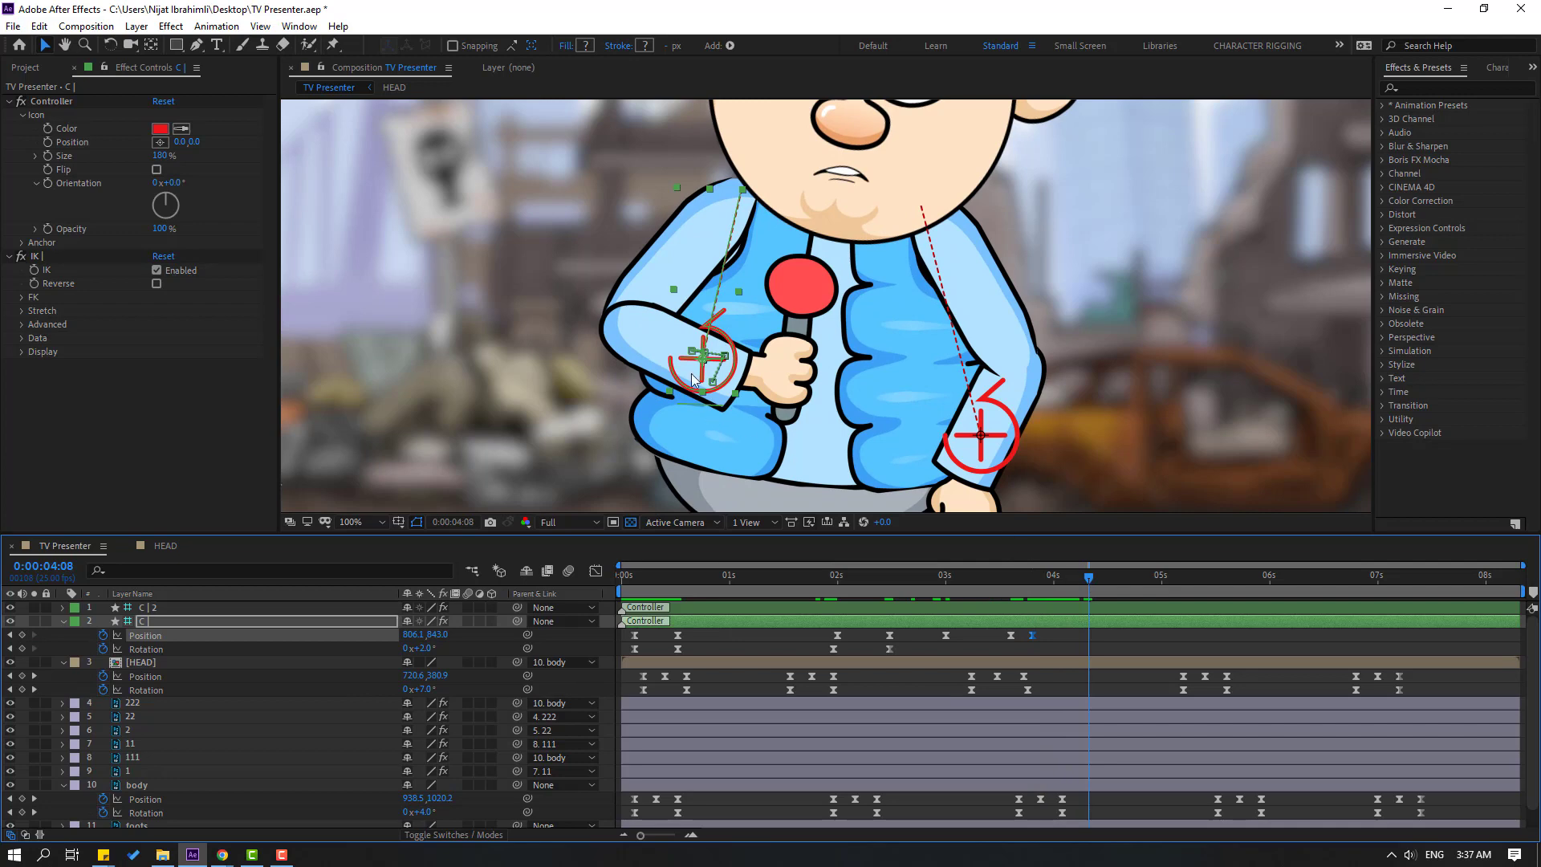
drag(692, 391, 734, 382)
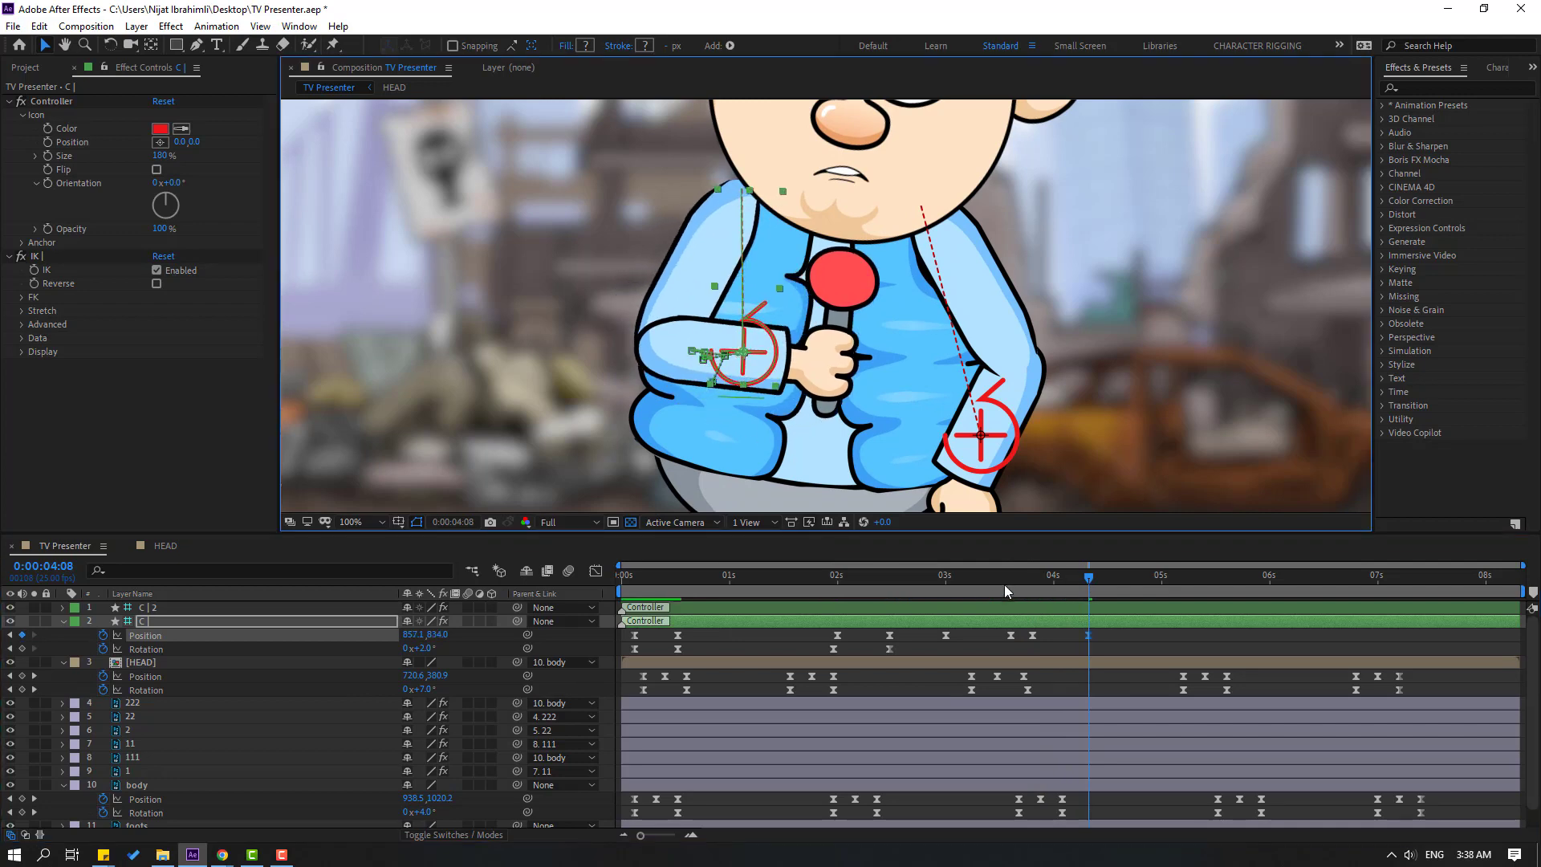
mouse_move(1030, 579)
mouse_down()
mouse_move(1082, 580)
mouse_move(1042, 580)
mouse_up()
drag(1093, 635, 1080, 635)
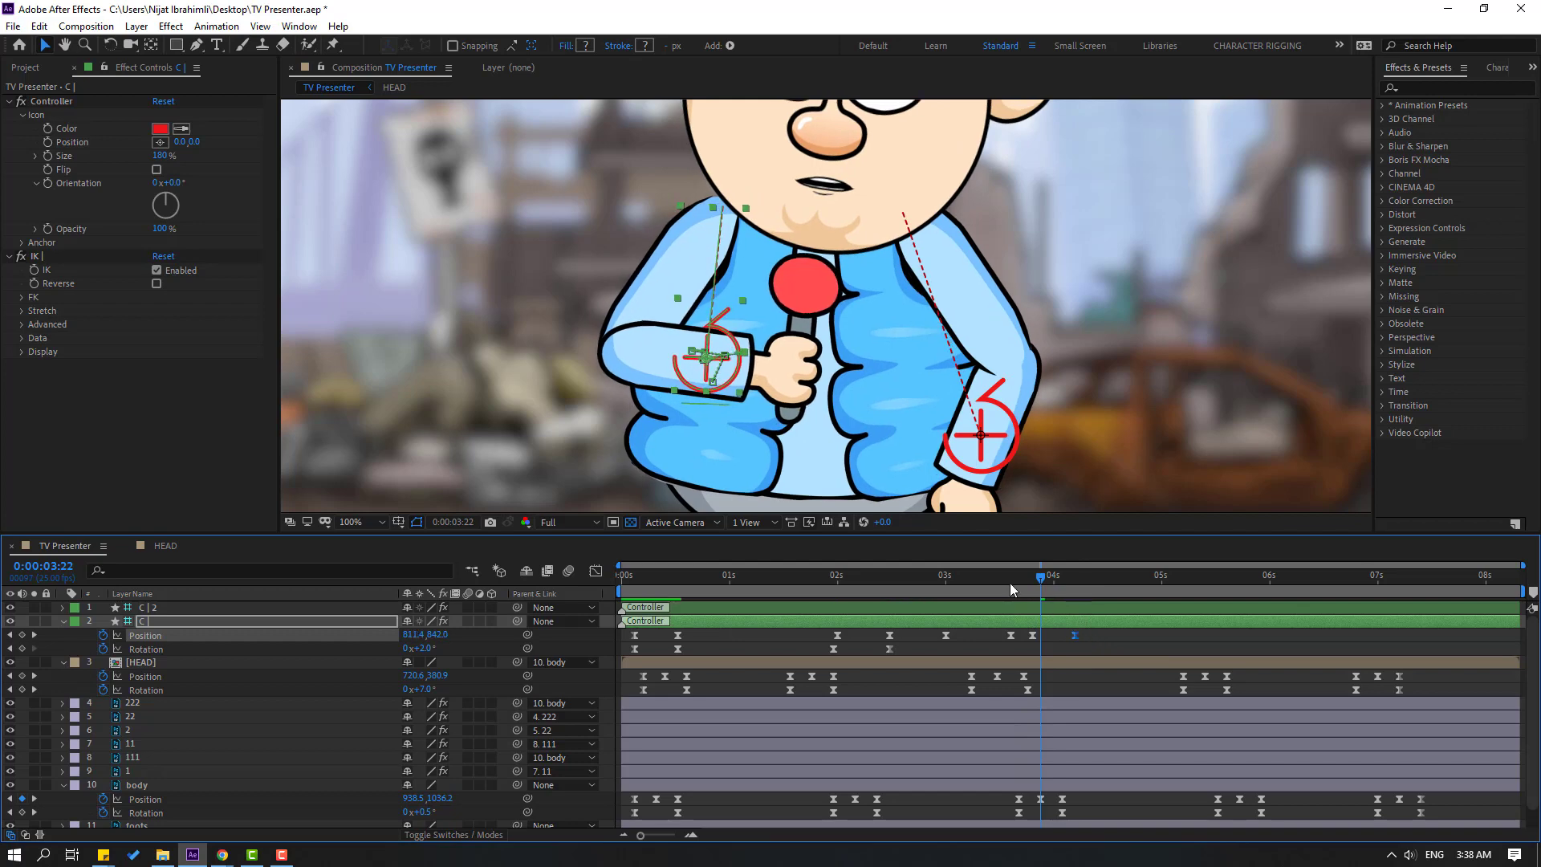
mouse_move(1010, 583)
mouse_down()
mouse_move(1060, 581)
mouse_move(1033, 586)
mouse_up()
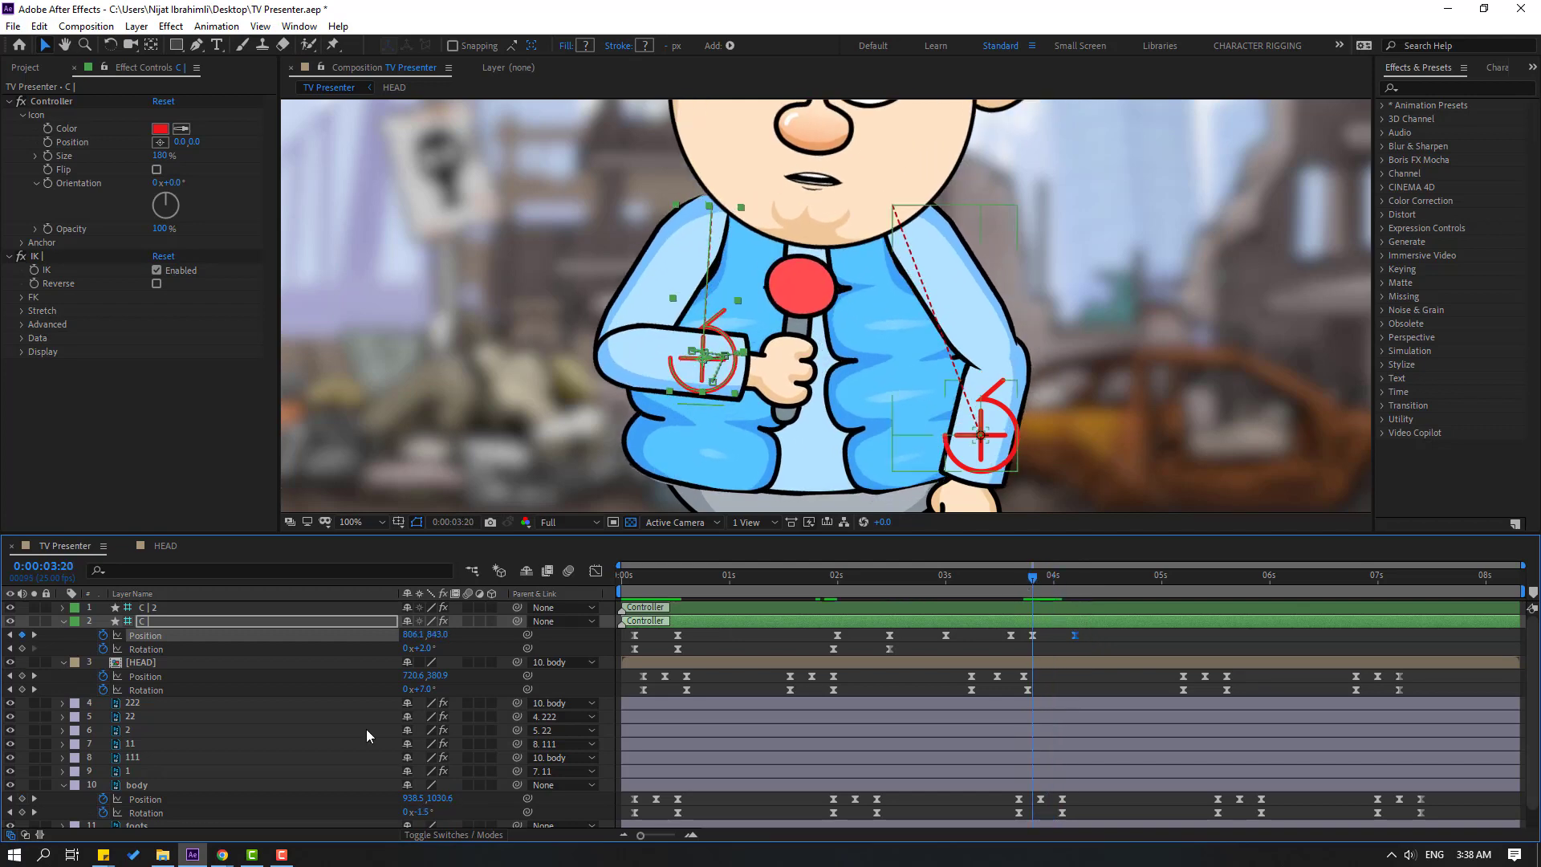
Key C | Rotation at 0:00:03:20 and 7° at 0:00:04:05, then shift the last two Position and Rotation pairs to about 0:00:03:16 and 0:00:04:01
key(alt+shift+r)
key(shift+Page_Down)
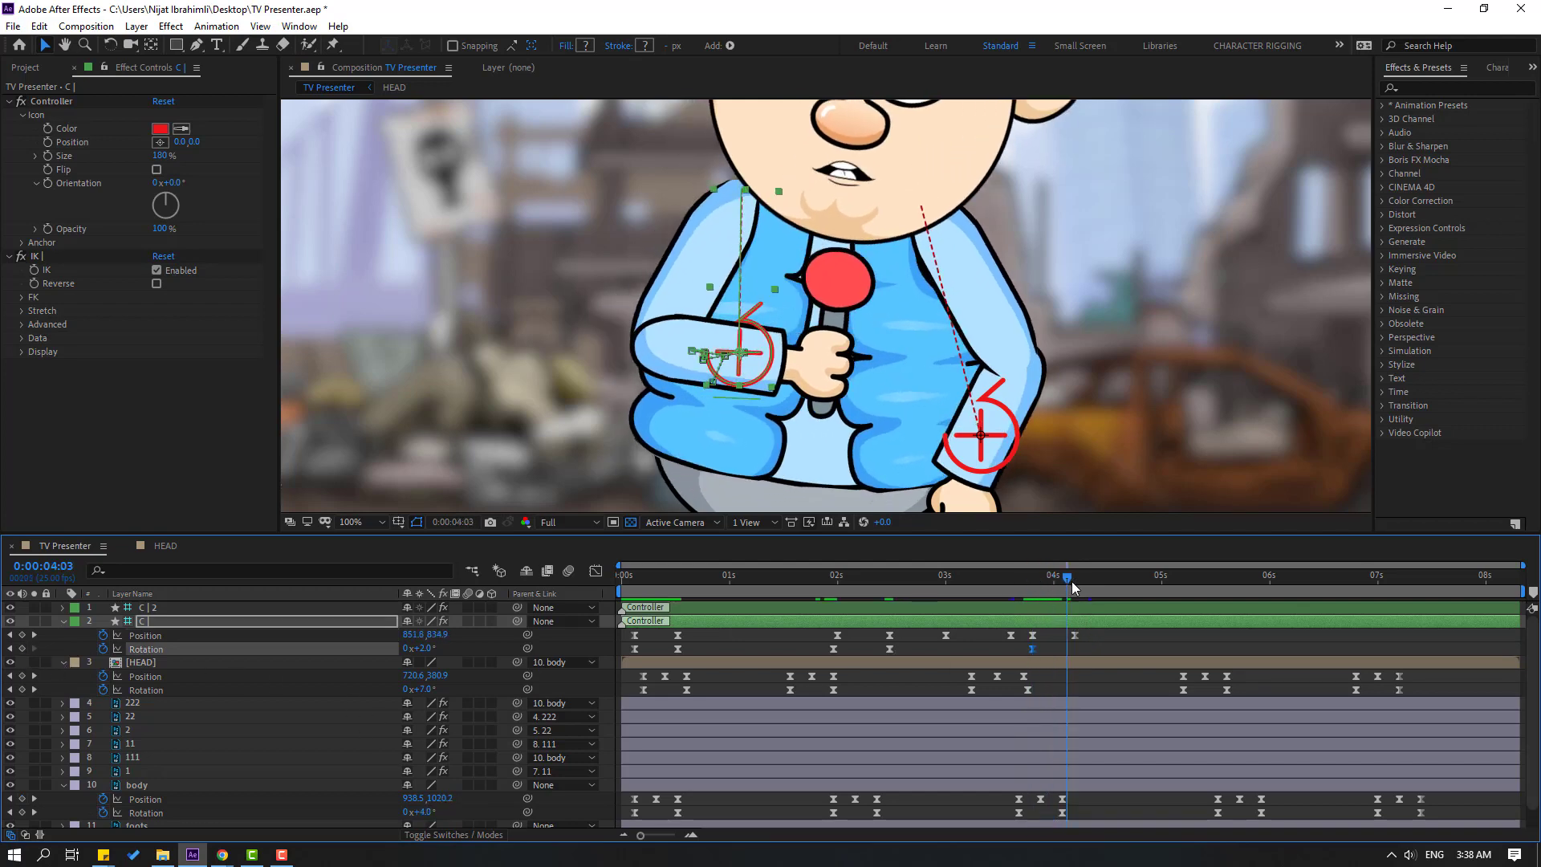
drag(424, 649, 773, 654)
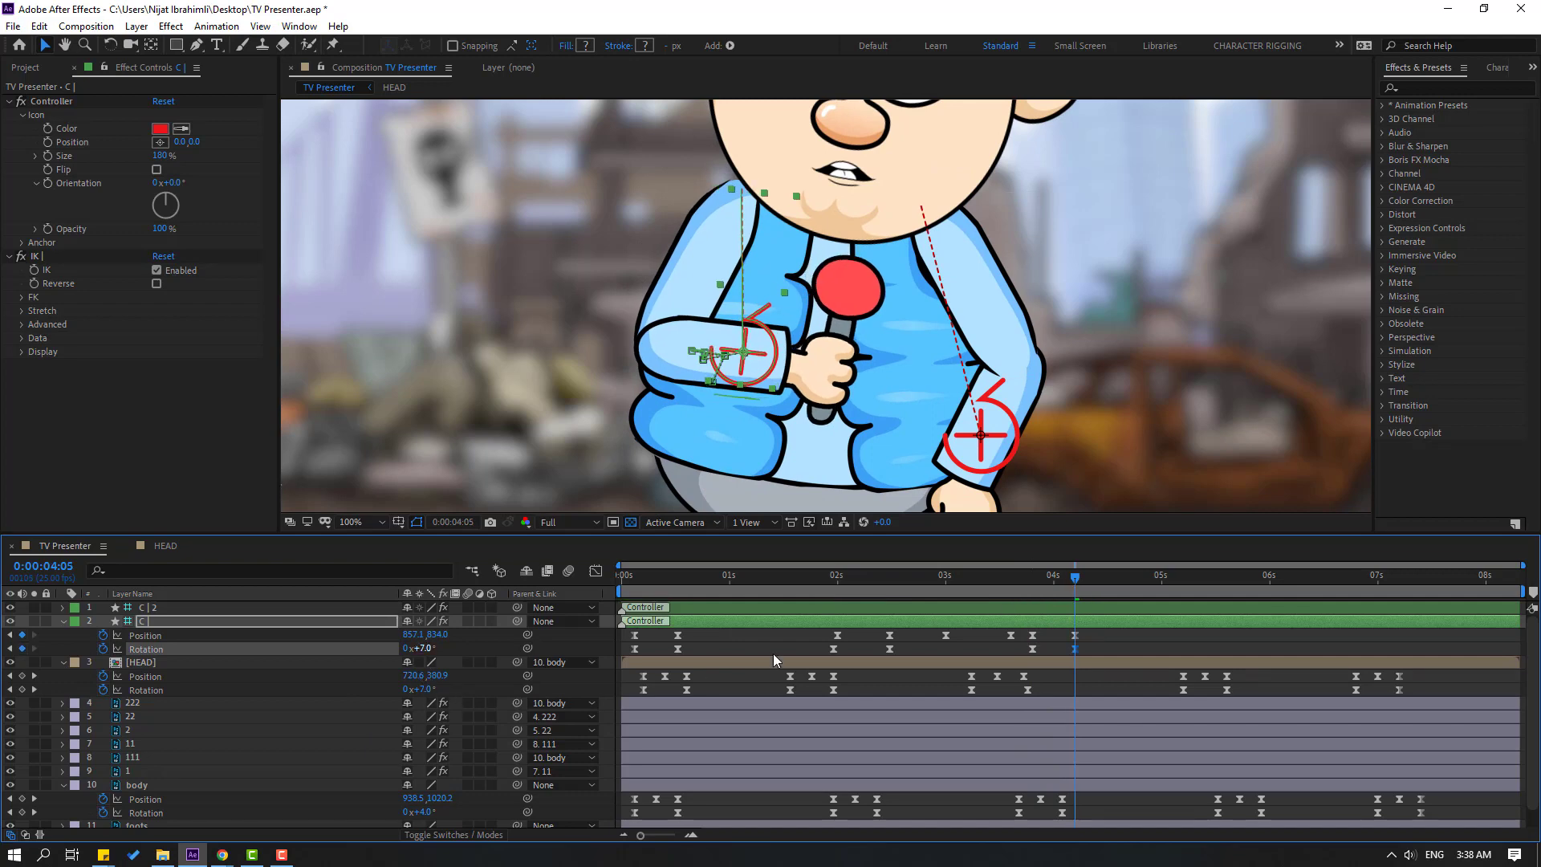
drag(1028, 581, 1018, 637)
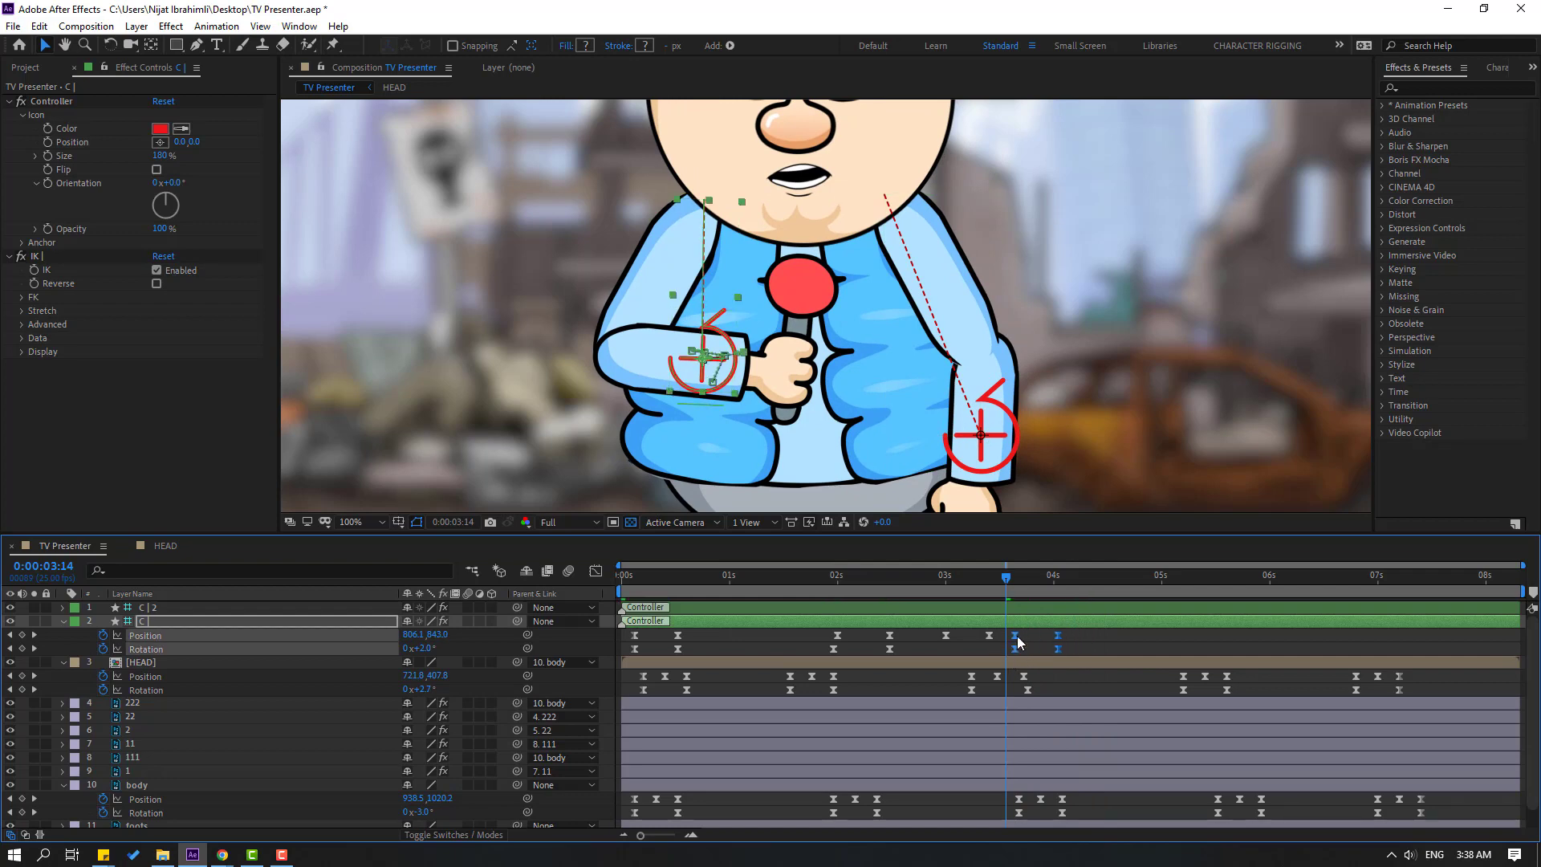
Hold C | Position and Rotation at 0:00:04:13, and set them to about 836, 831 and 13° at 0:00:05:02
drag(1013, 581, 1115, 588)
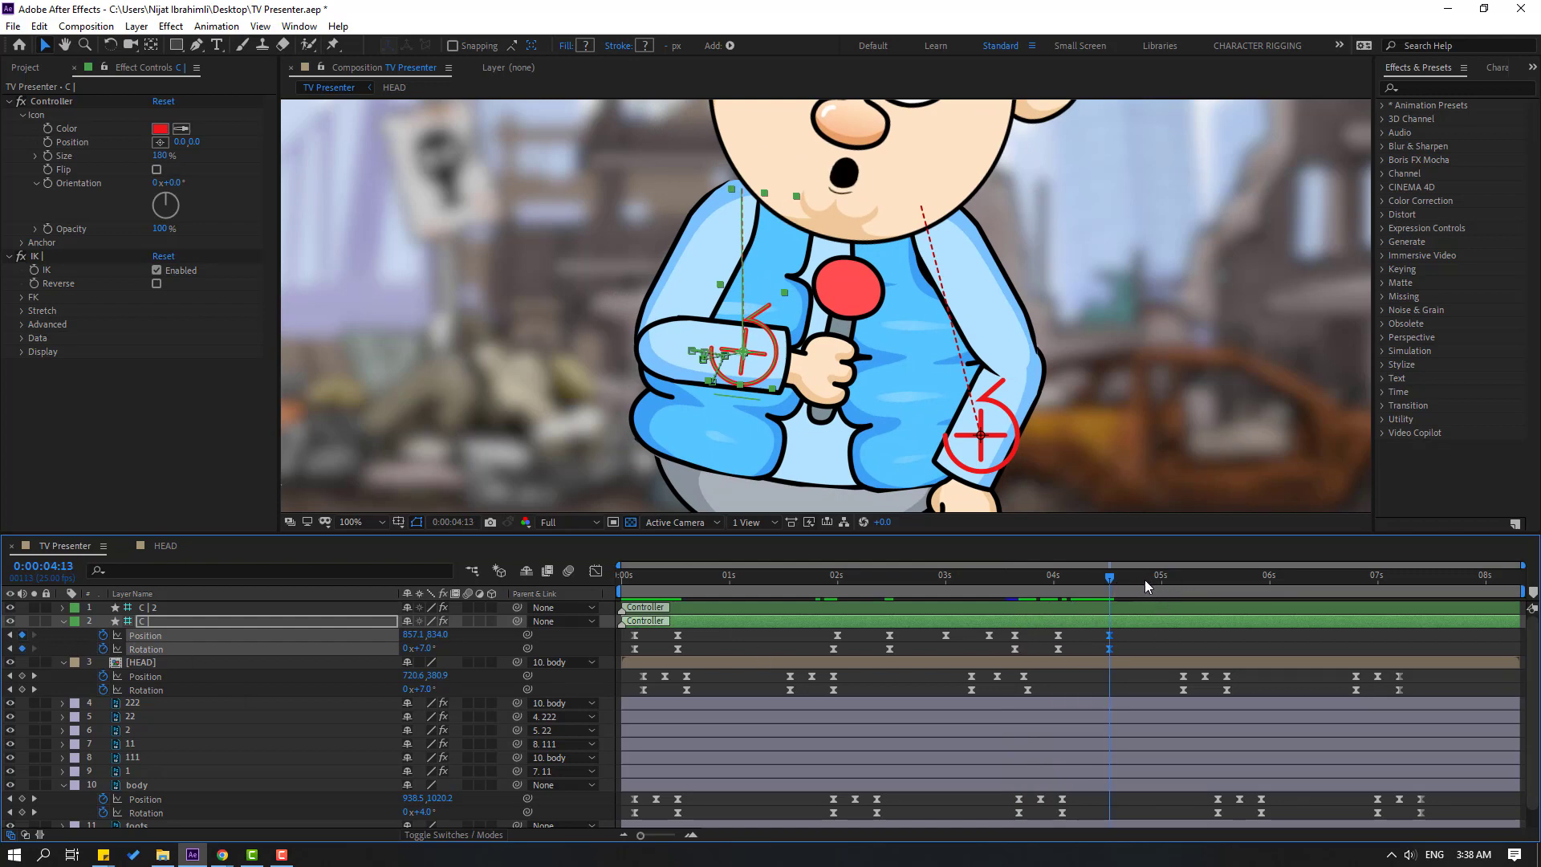
drag(1146, 586, 1168, 586)
click(959, 647)
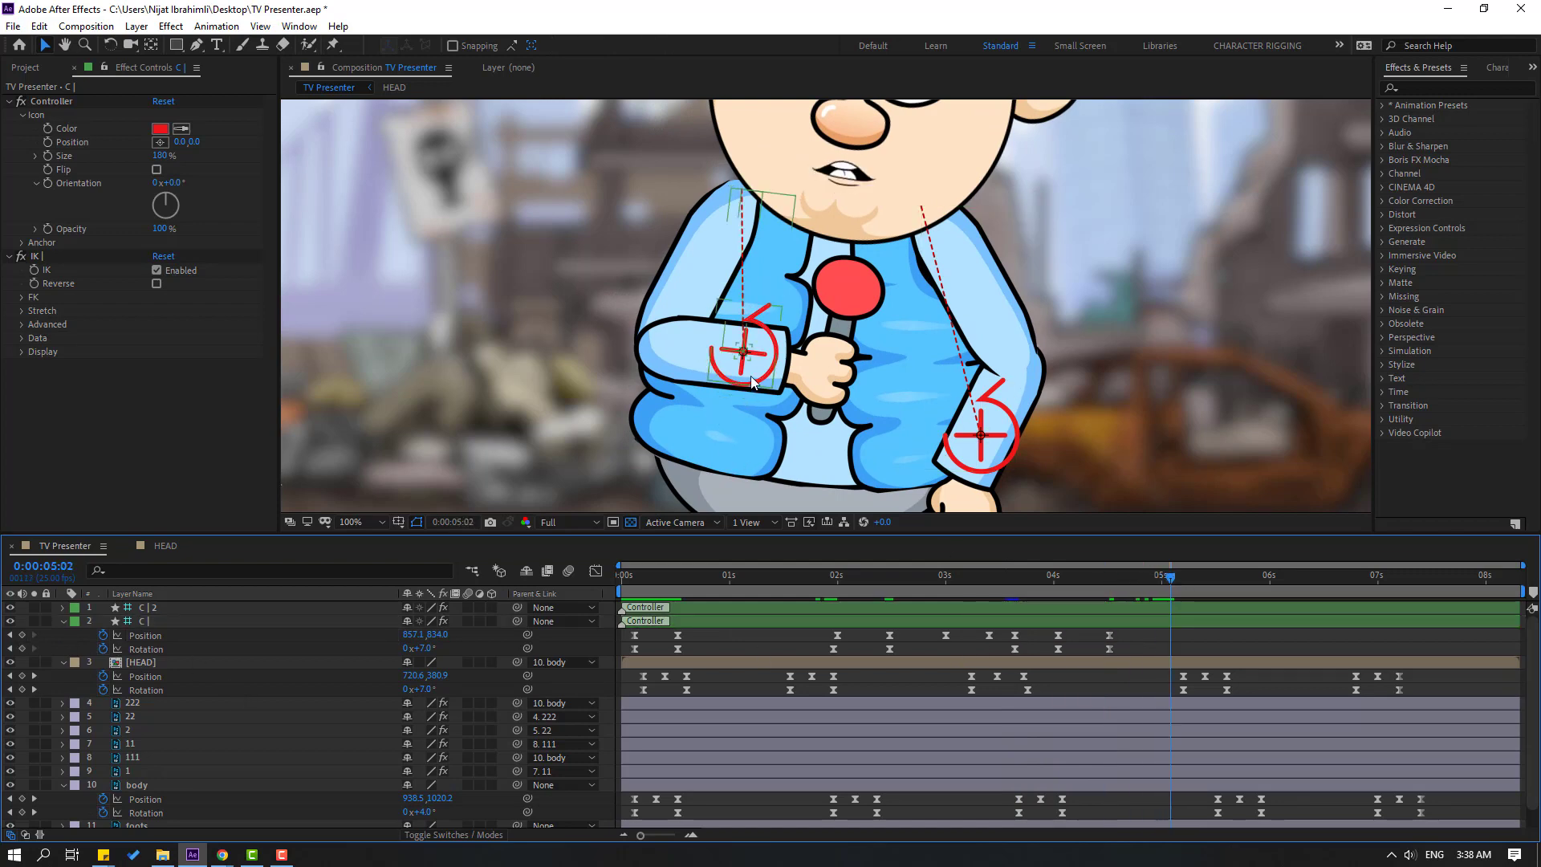
drag(752, 383, 734, 381)
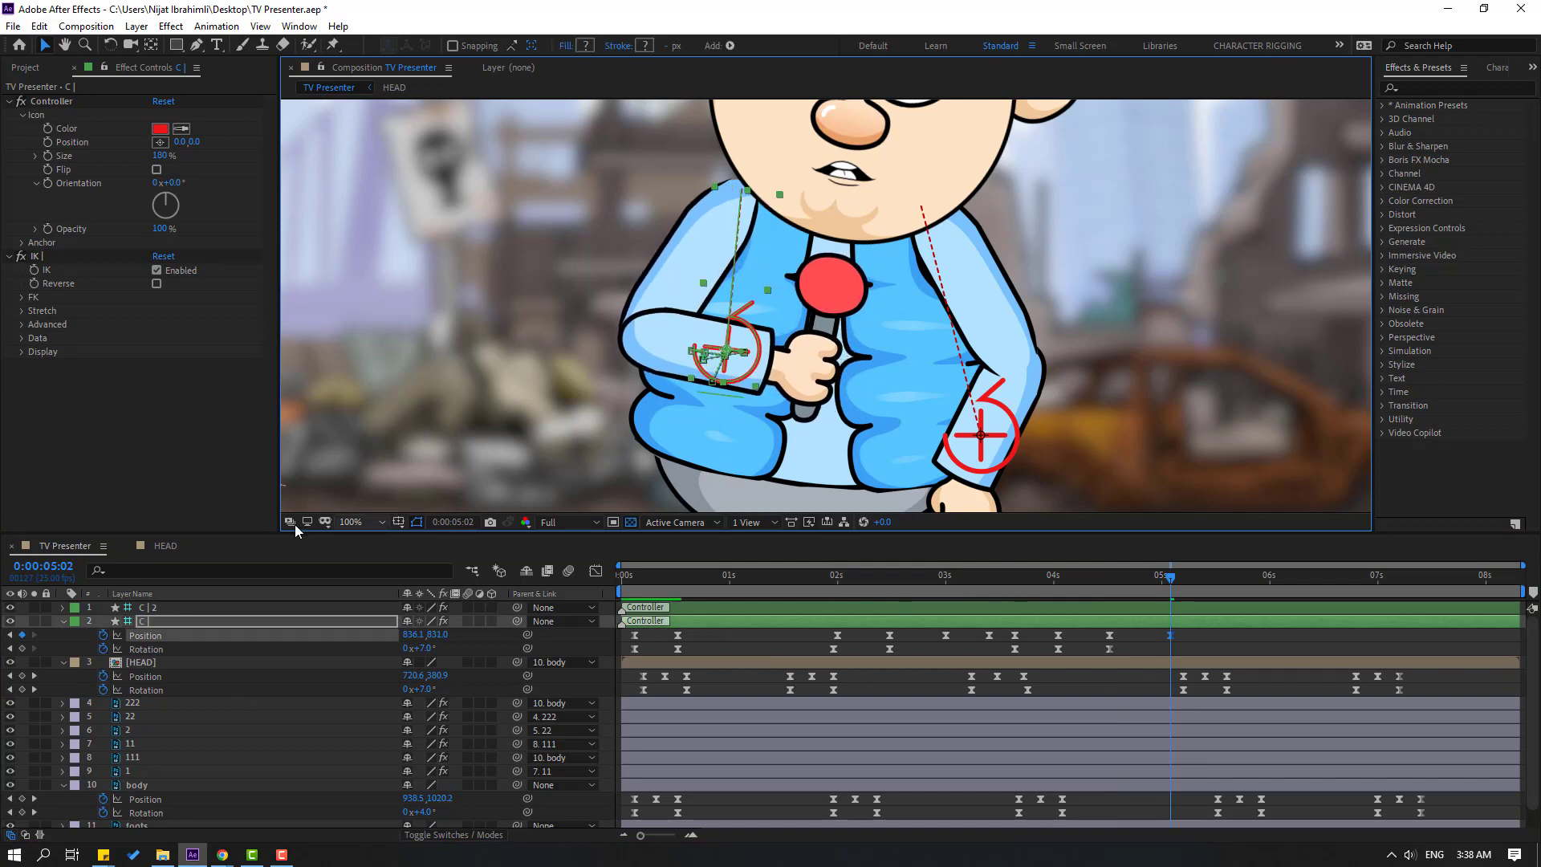
drag(422, 648, 426, 649)
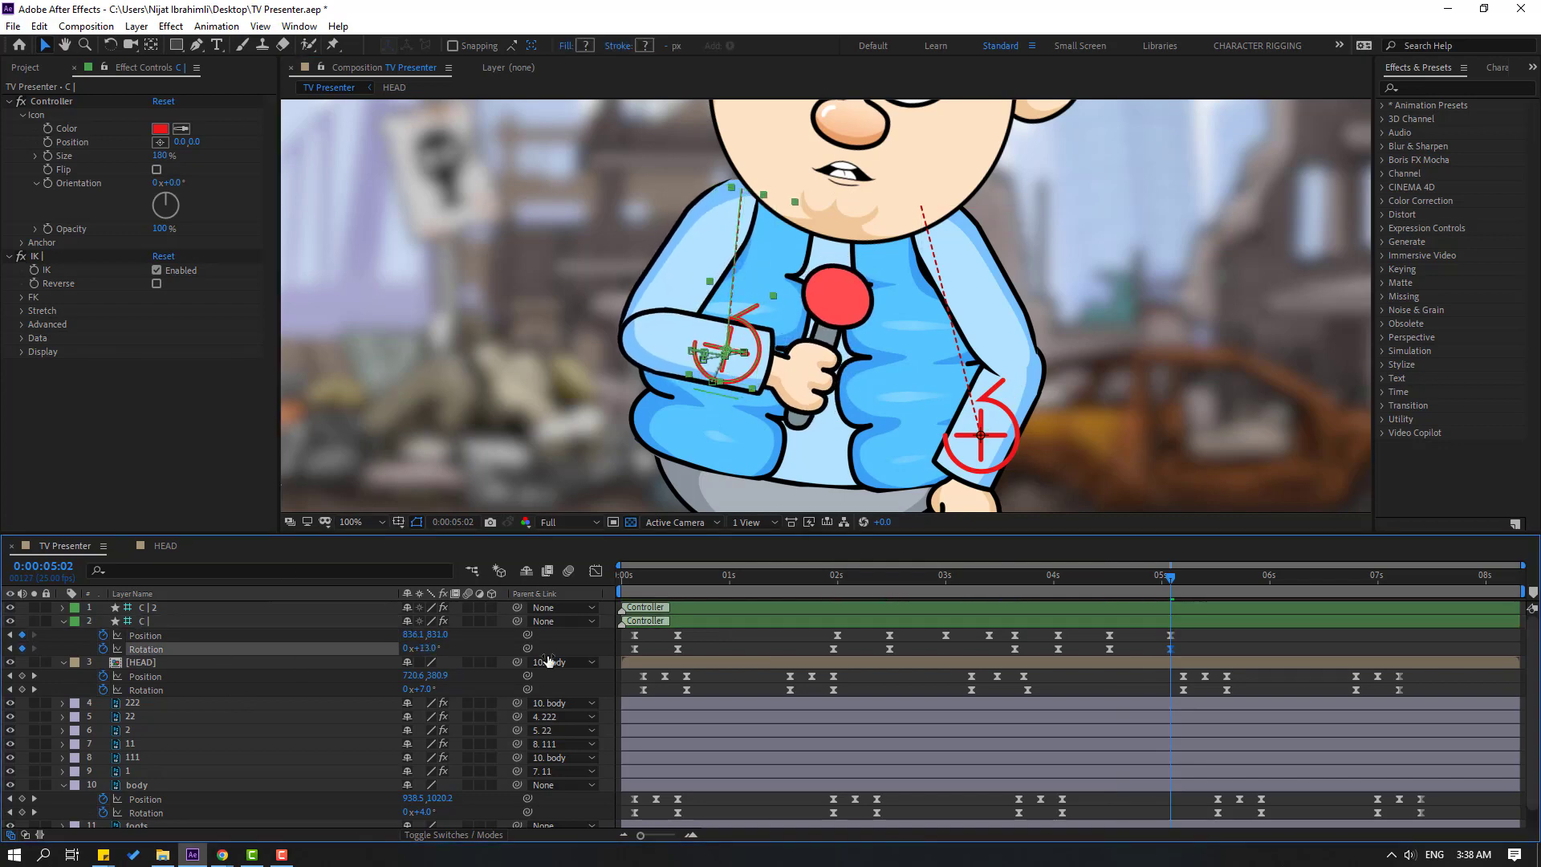
Hold C | Position and Rotation at 0:00:05:10, and set them to about 799, 830 and 1° at 0:00:05:22
drag(1119, 579, 1205, 595)
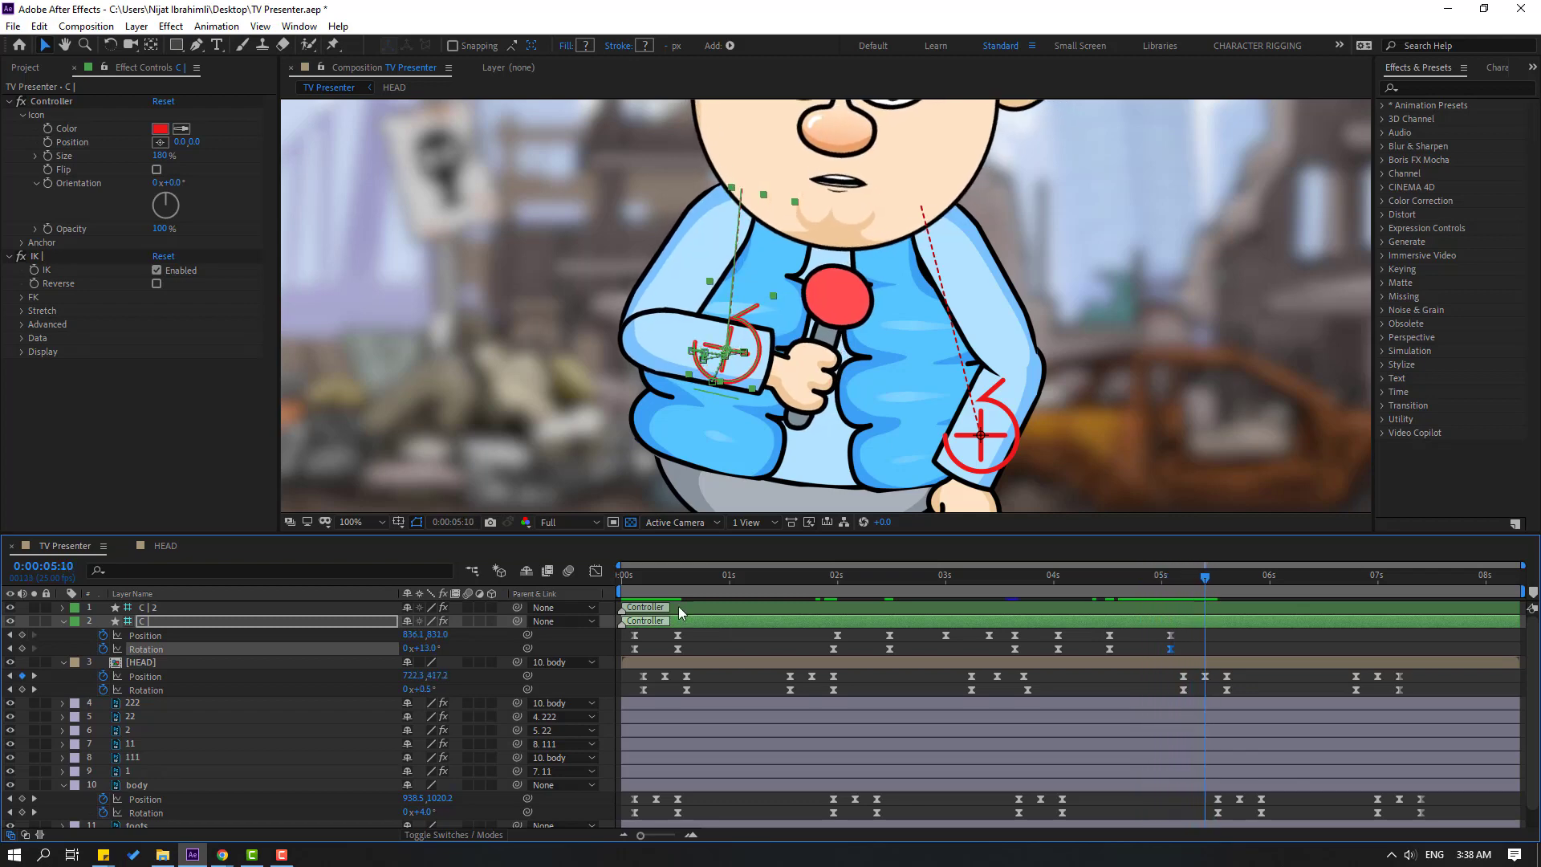
click(22, 635)
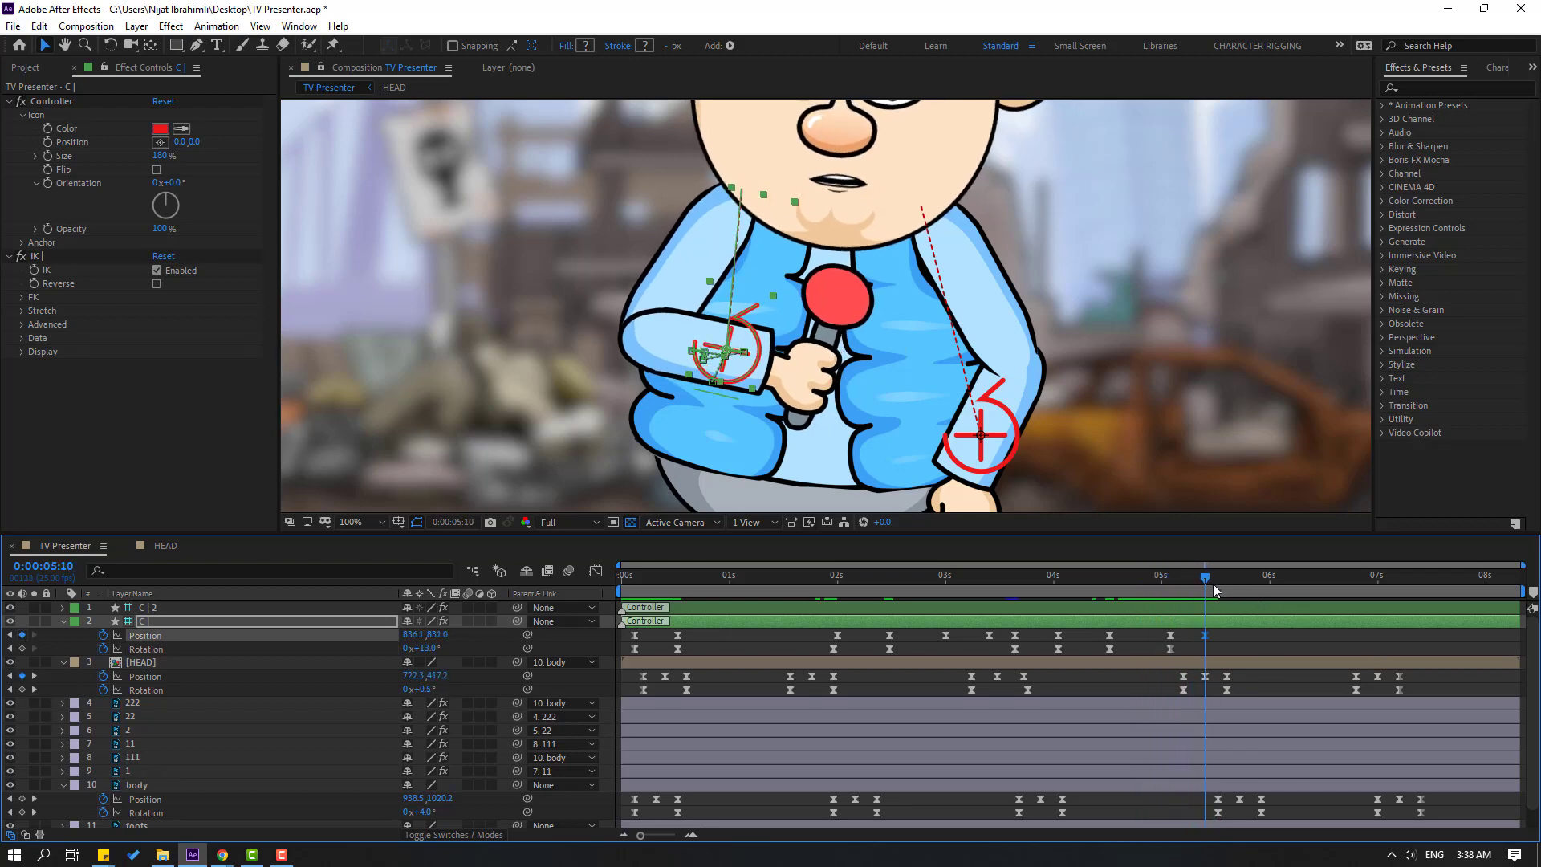
key(space)
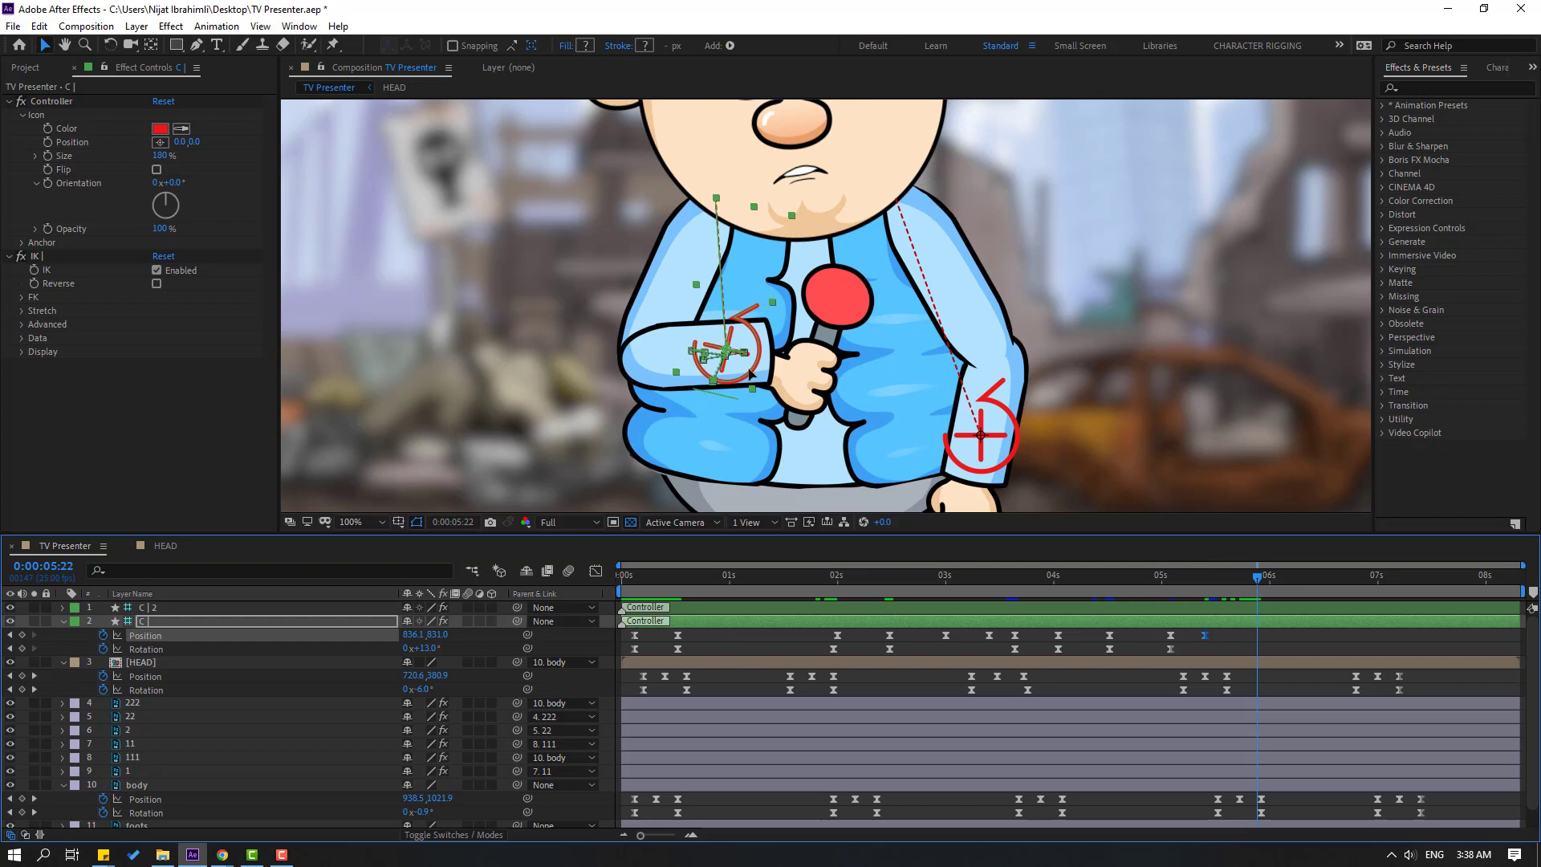
drag(750, 373, 721, 374)
click(10, 635)
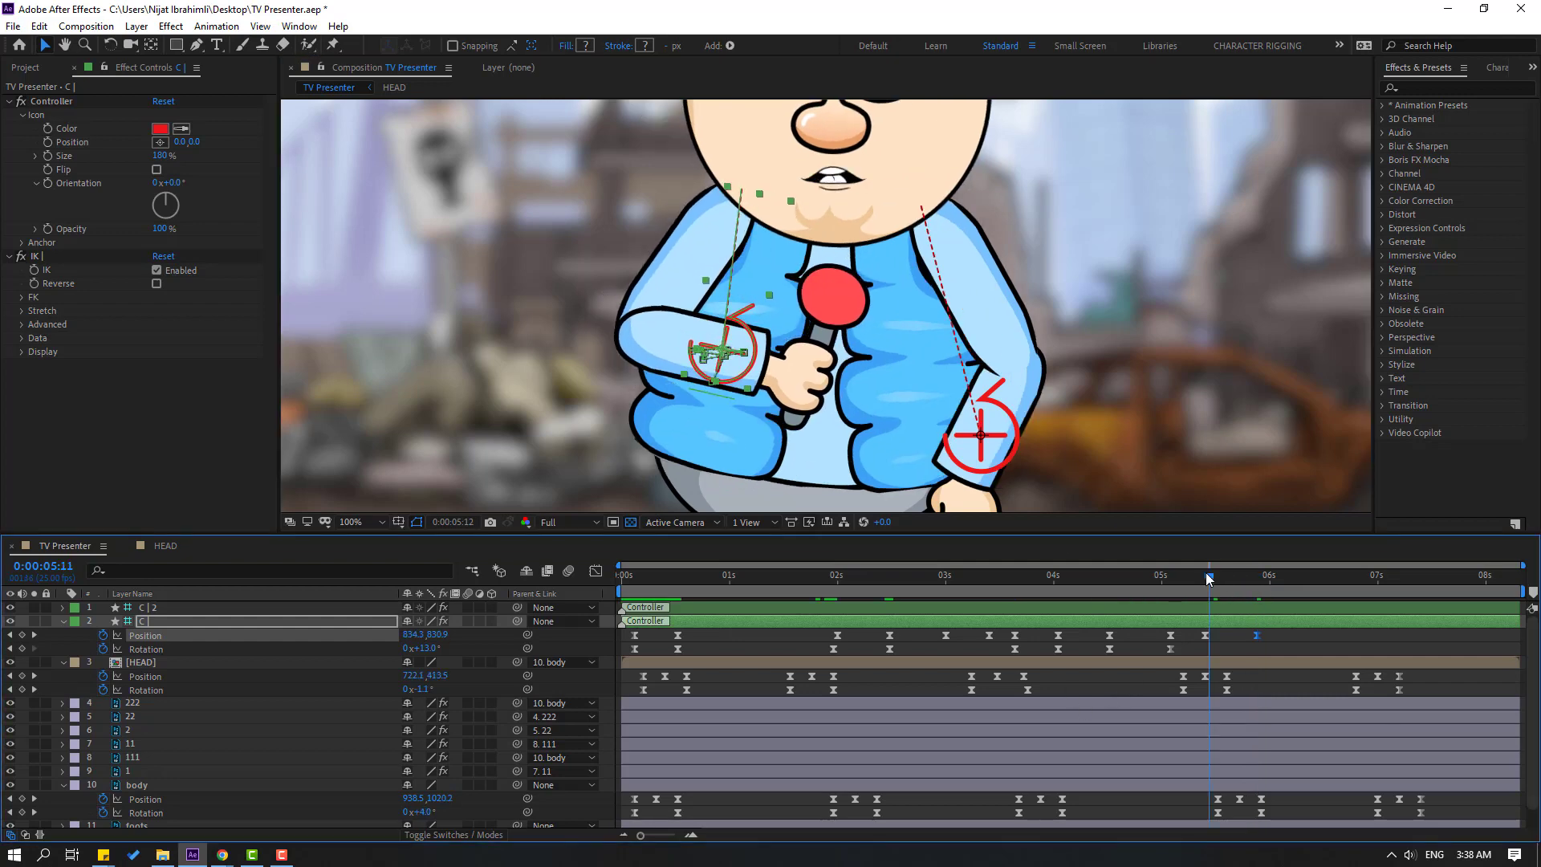
click(21, 649)
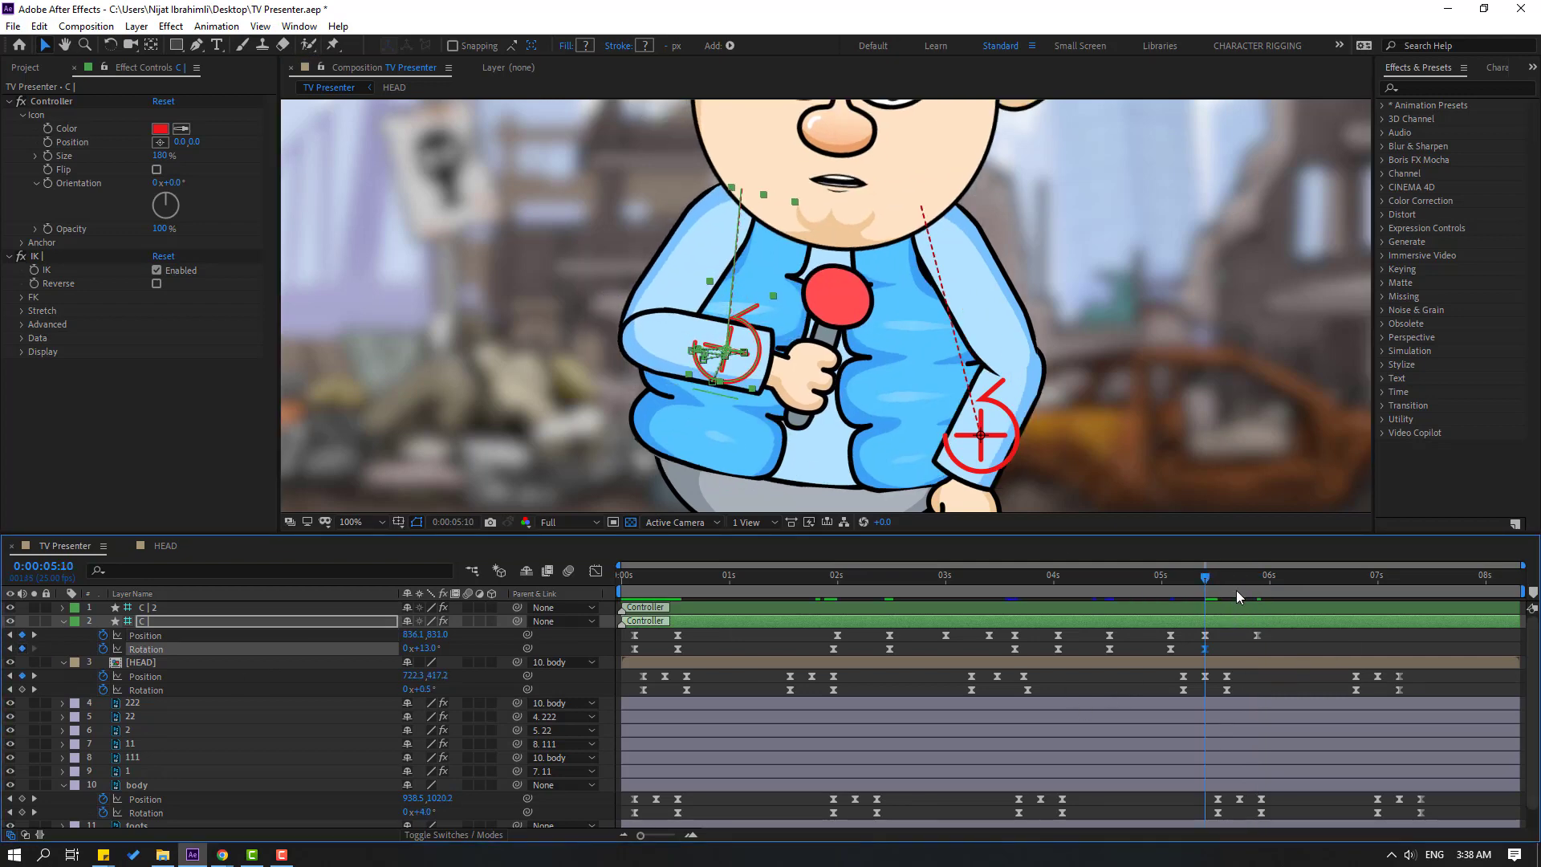
click(1258, 583)
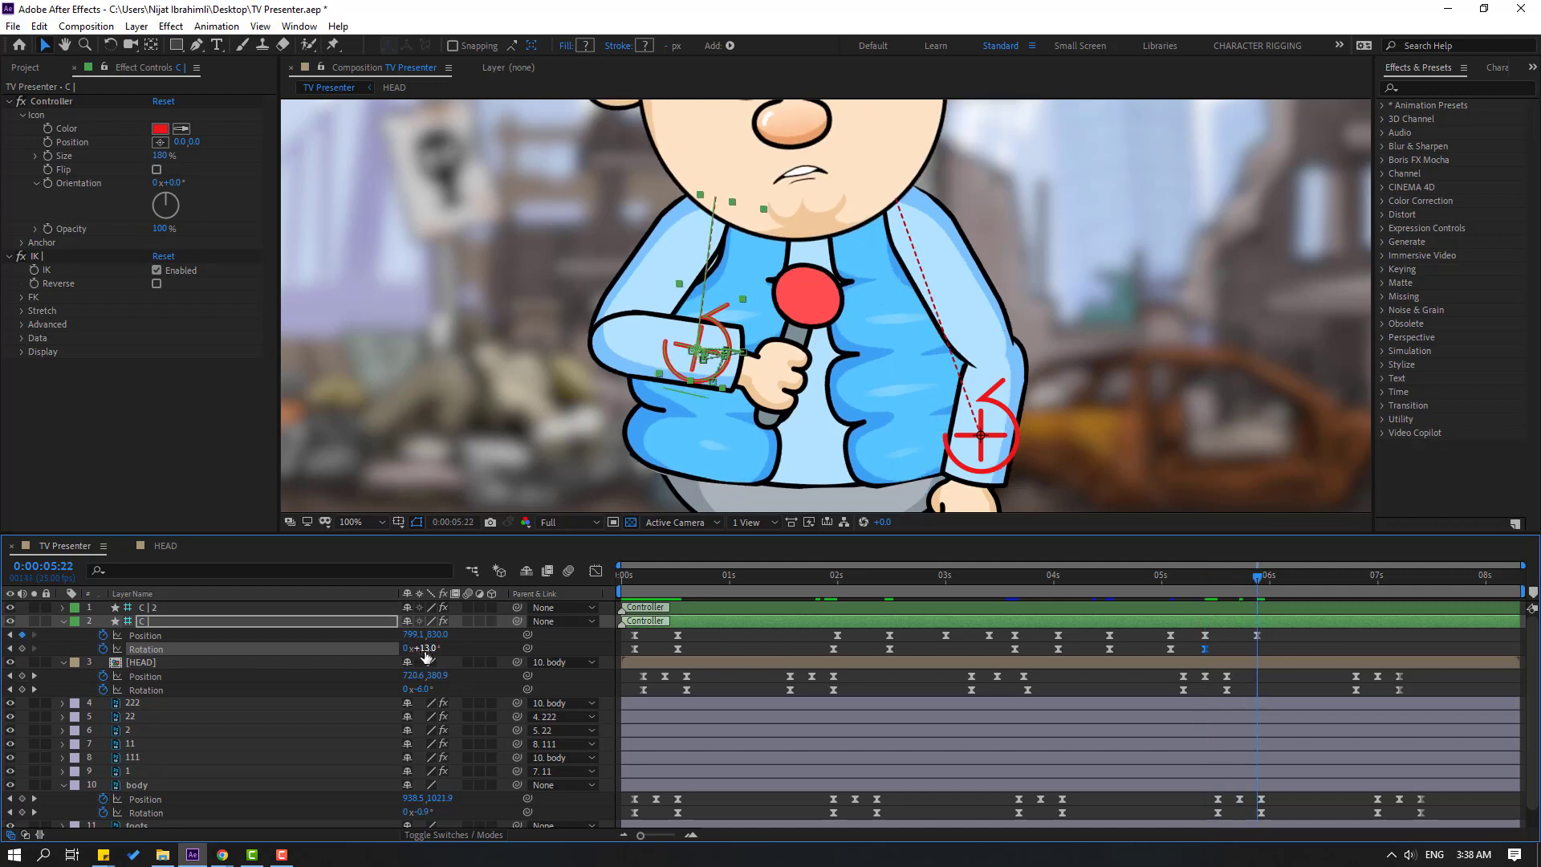
drag(425, 654, 413, 650)
Add a hold Position keyframe to C | at about 0:00:06:07 and set Position to about 810, 835 at 0:00:06:16
drag(1182, 579, 1285, 585)
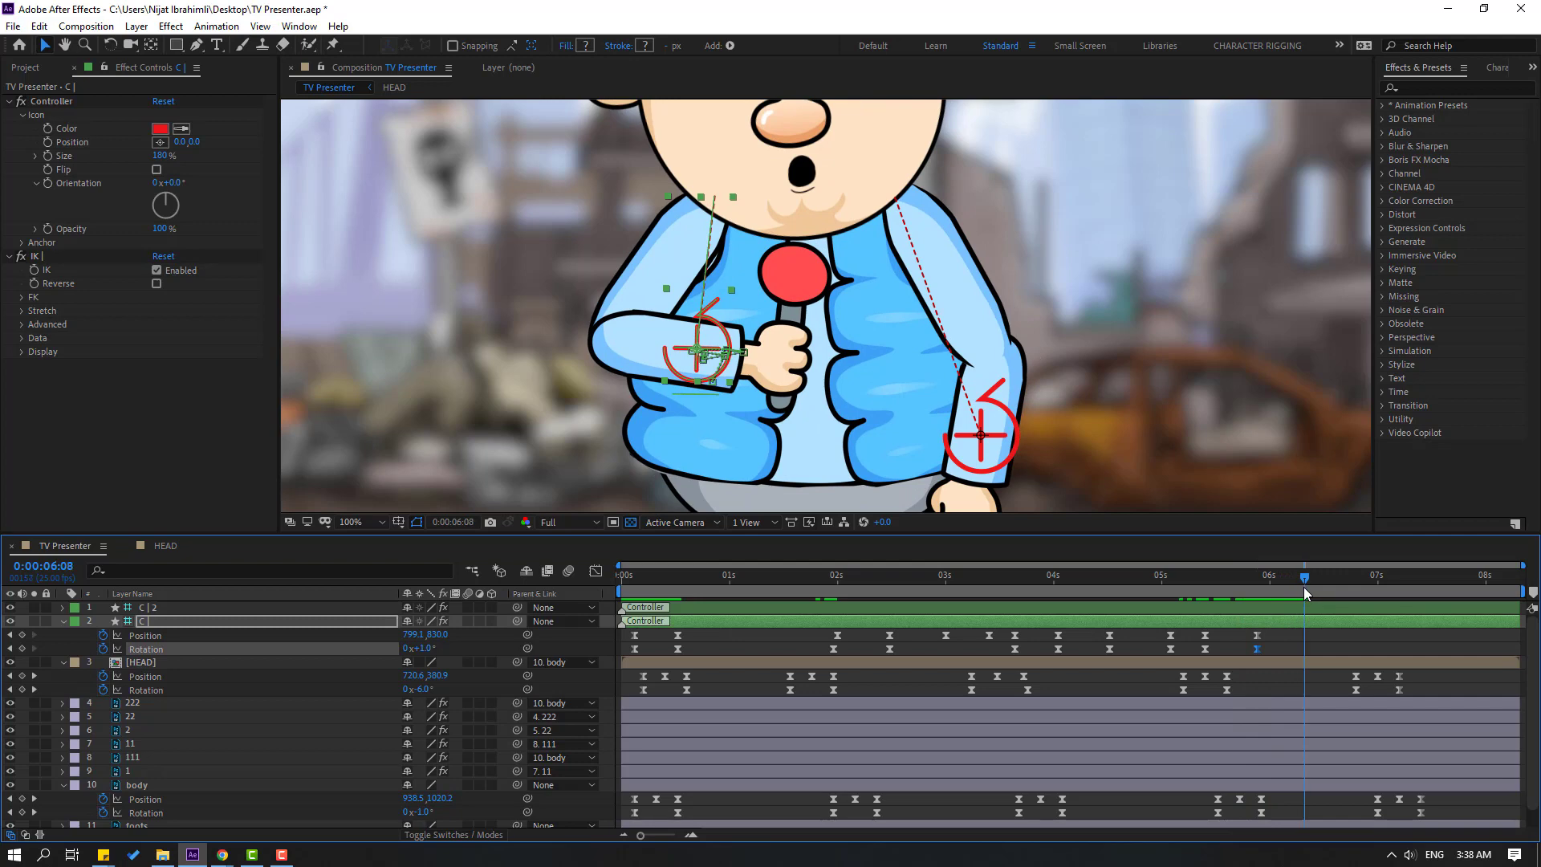
click(22, 635)
click(1327, 585)
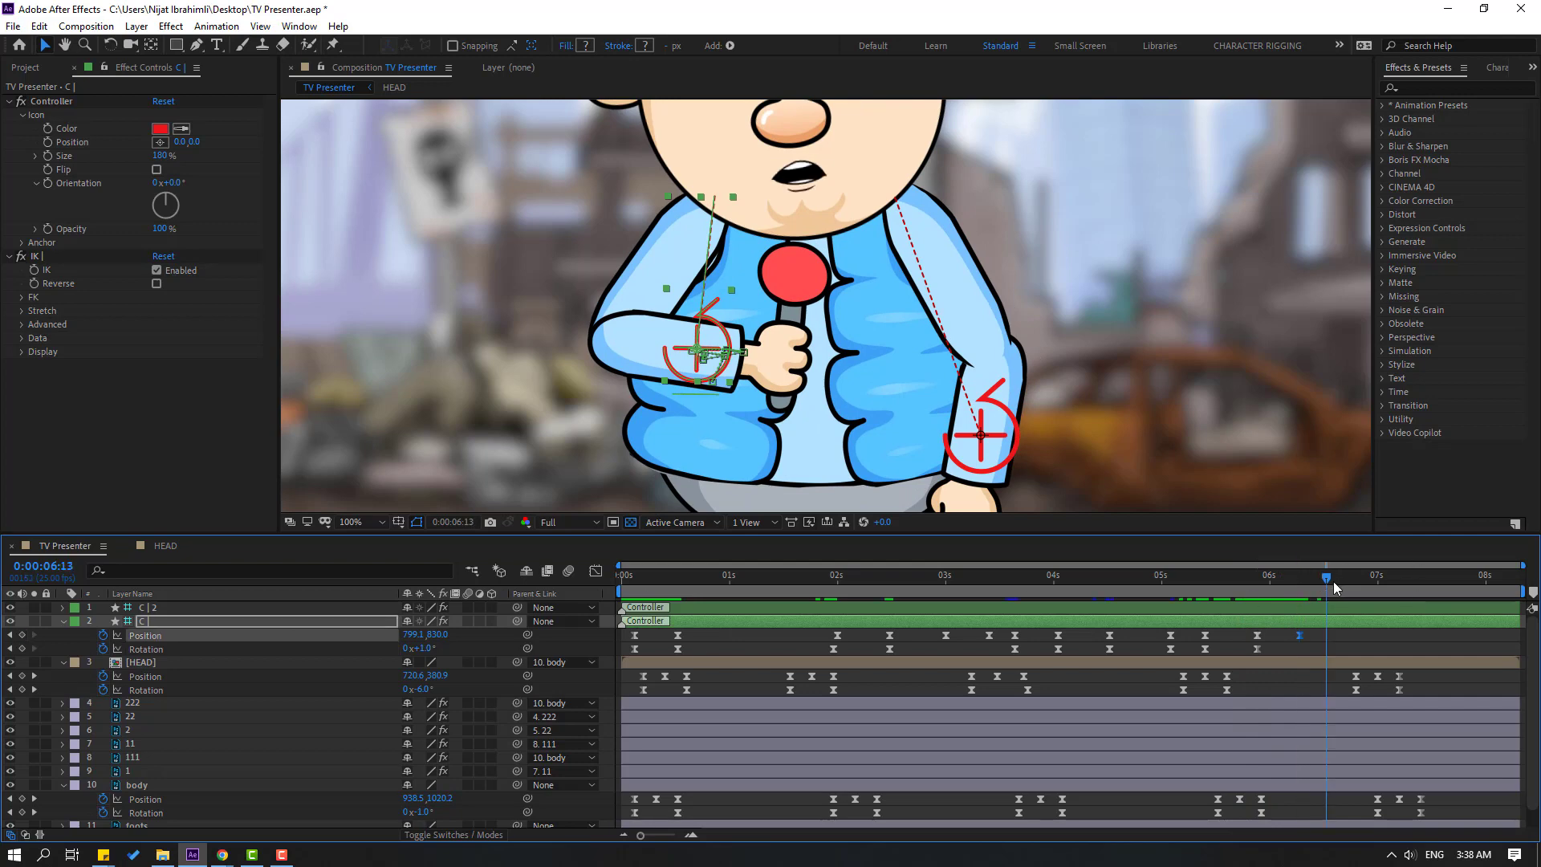
drag(722, 337, 728, 338)
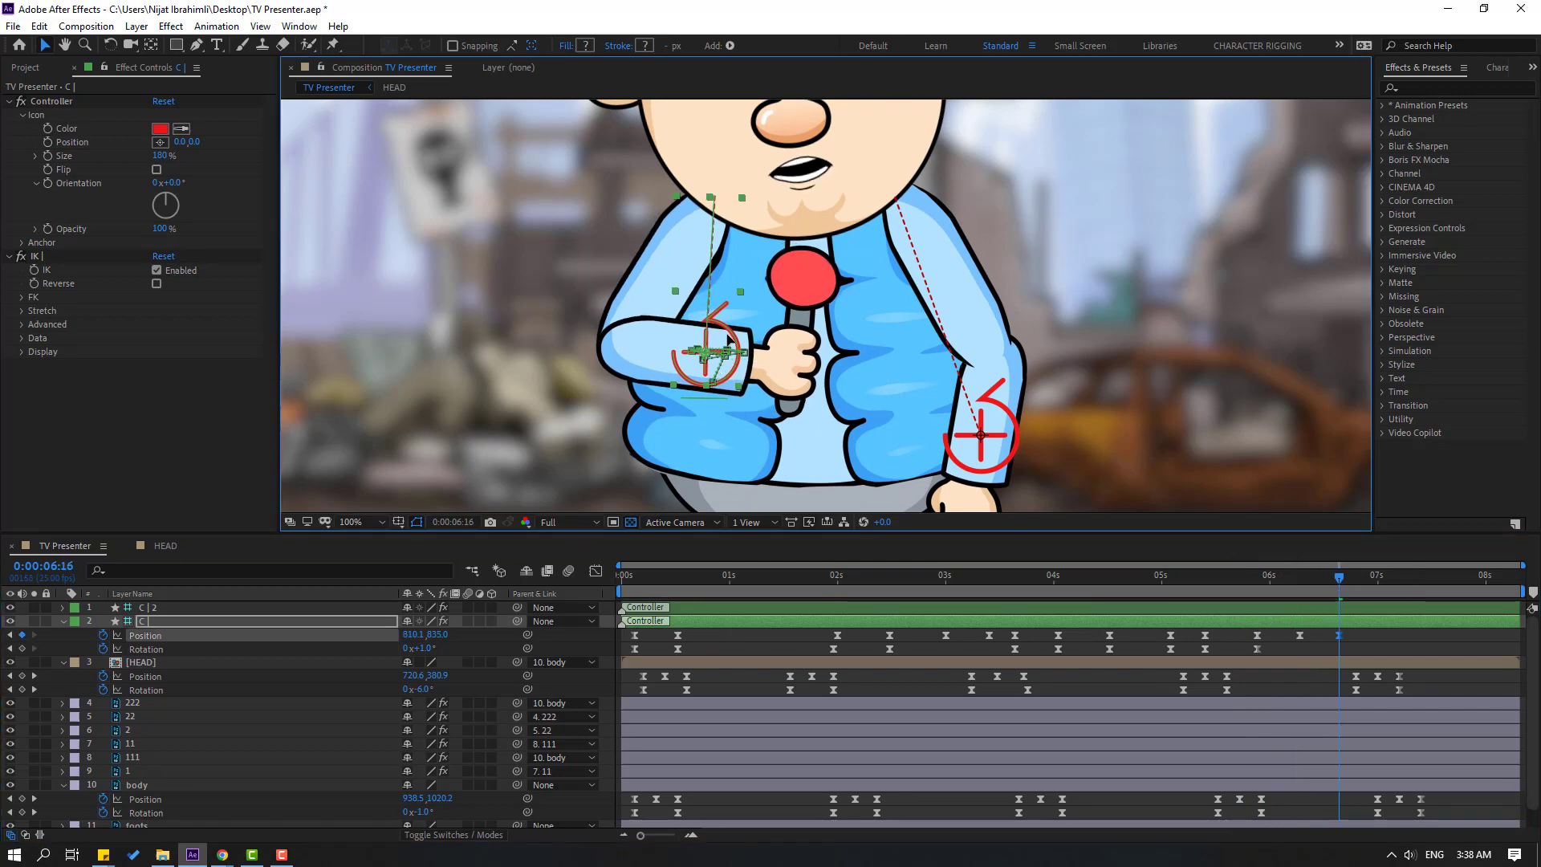
Hold C | Position and Rotation at 0:00:07:00, set them to about 843, 850 and 6° at 0:00:07:10, and preview the fitted composition
click(1377, 579)
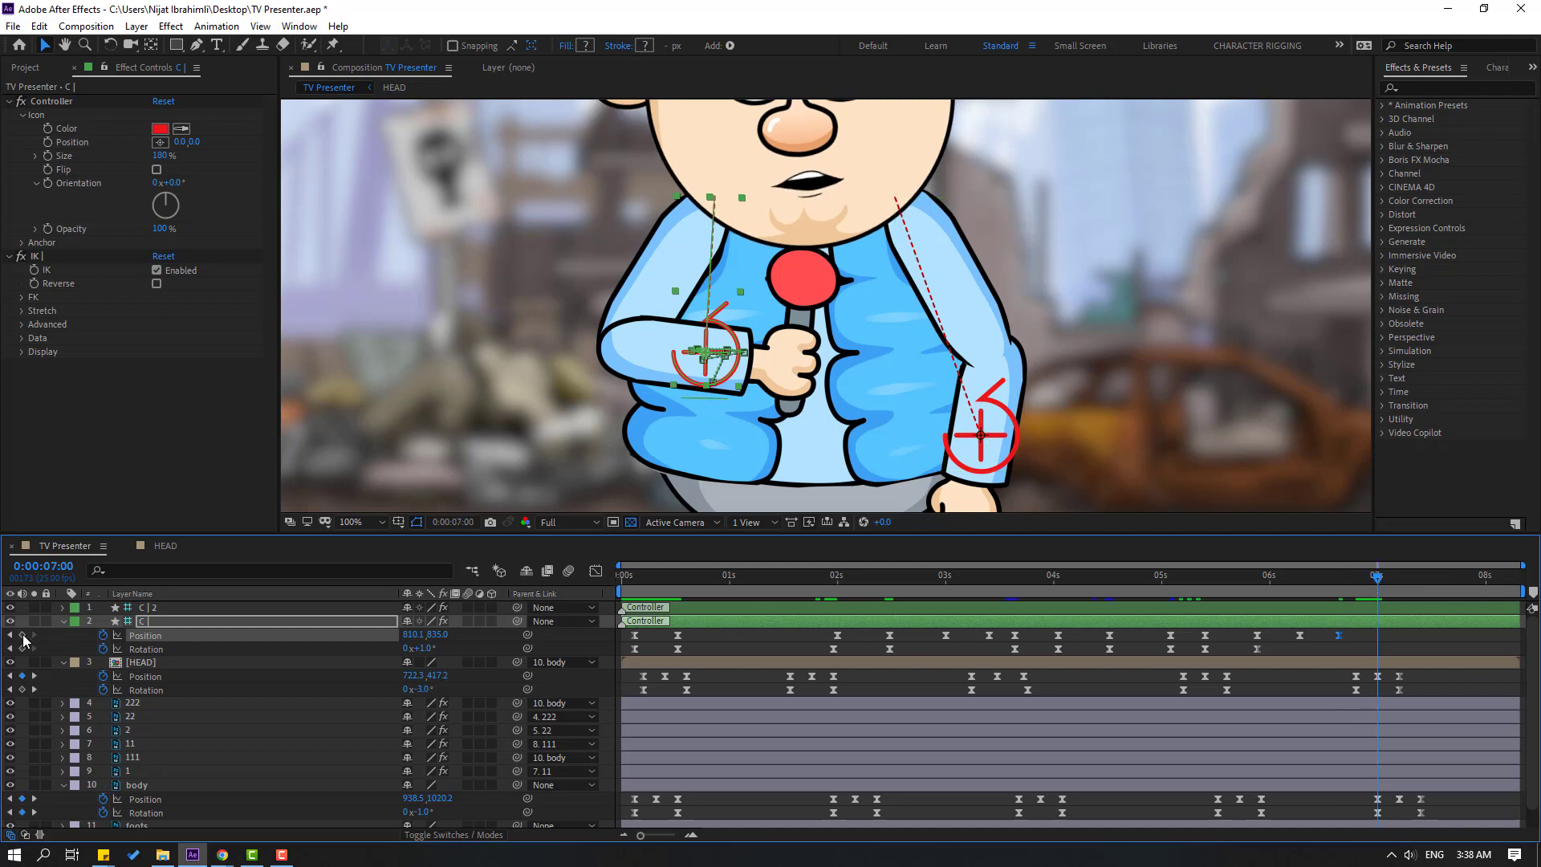
click(22, 635)
click(21, 649)
drag(1378, 587, 1423, 589)
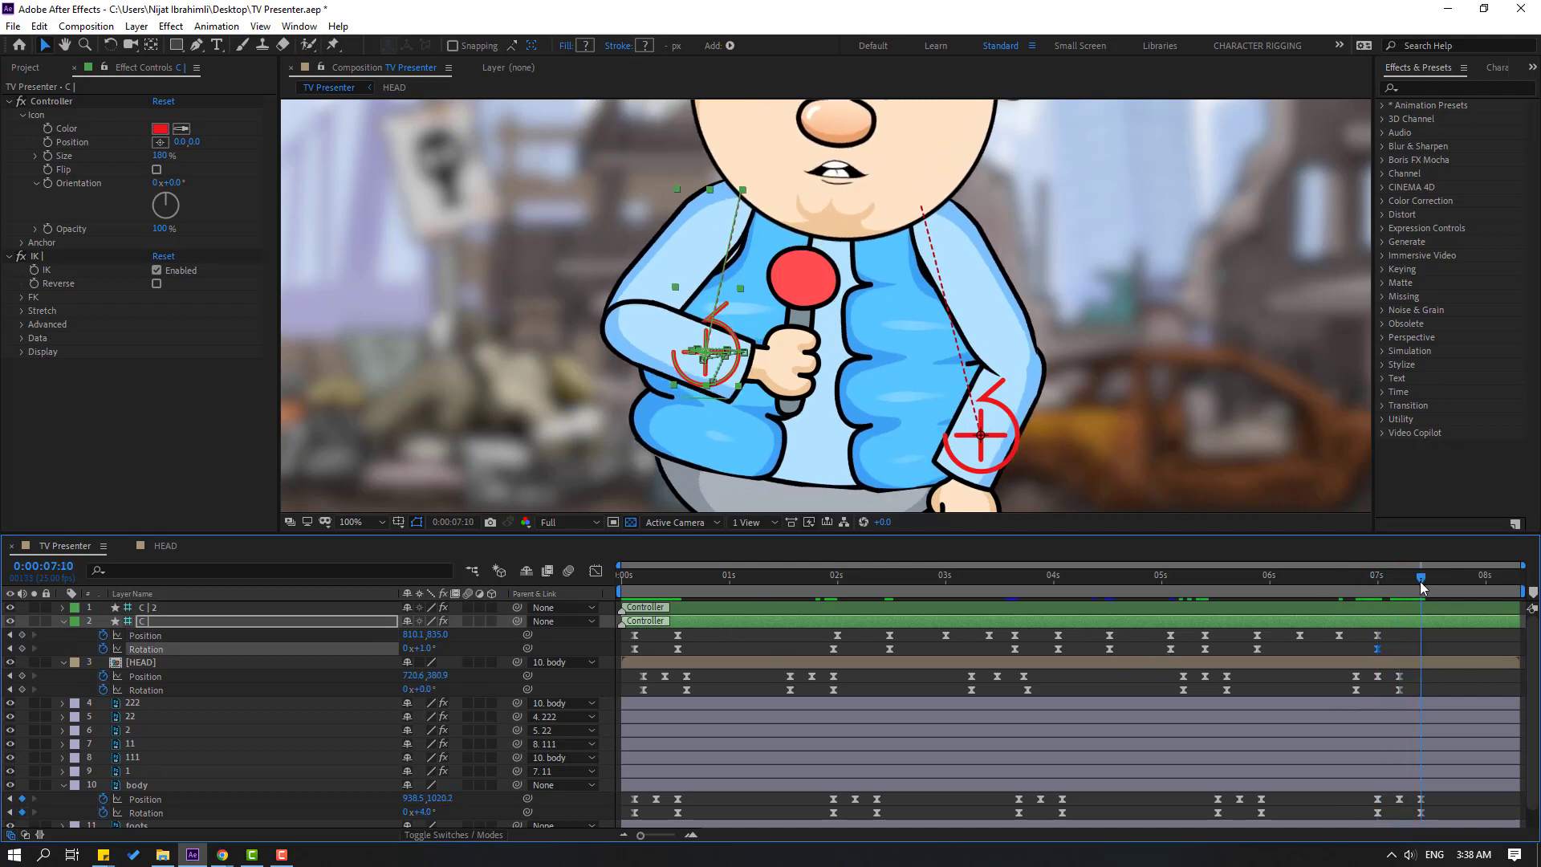
click(1294, 640)
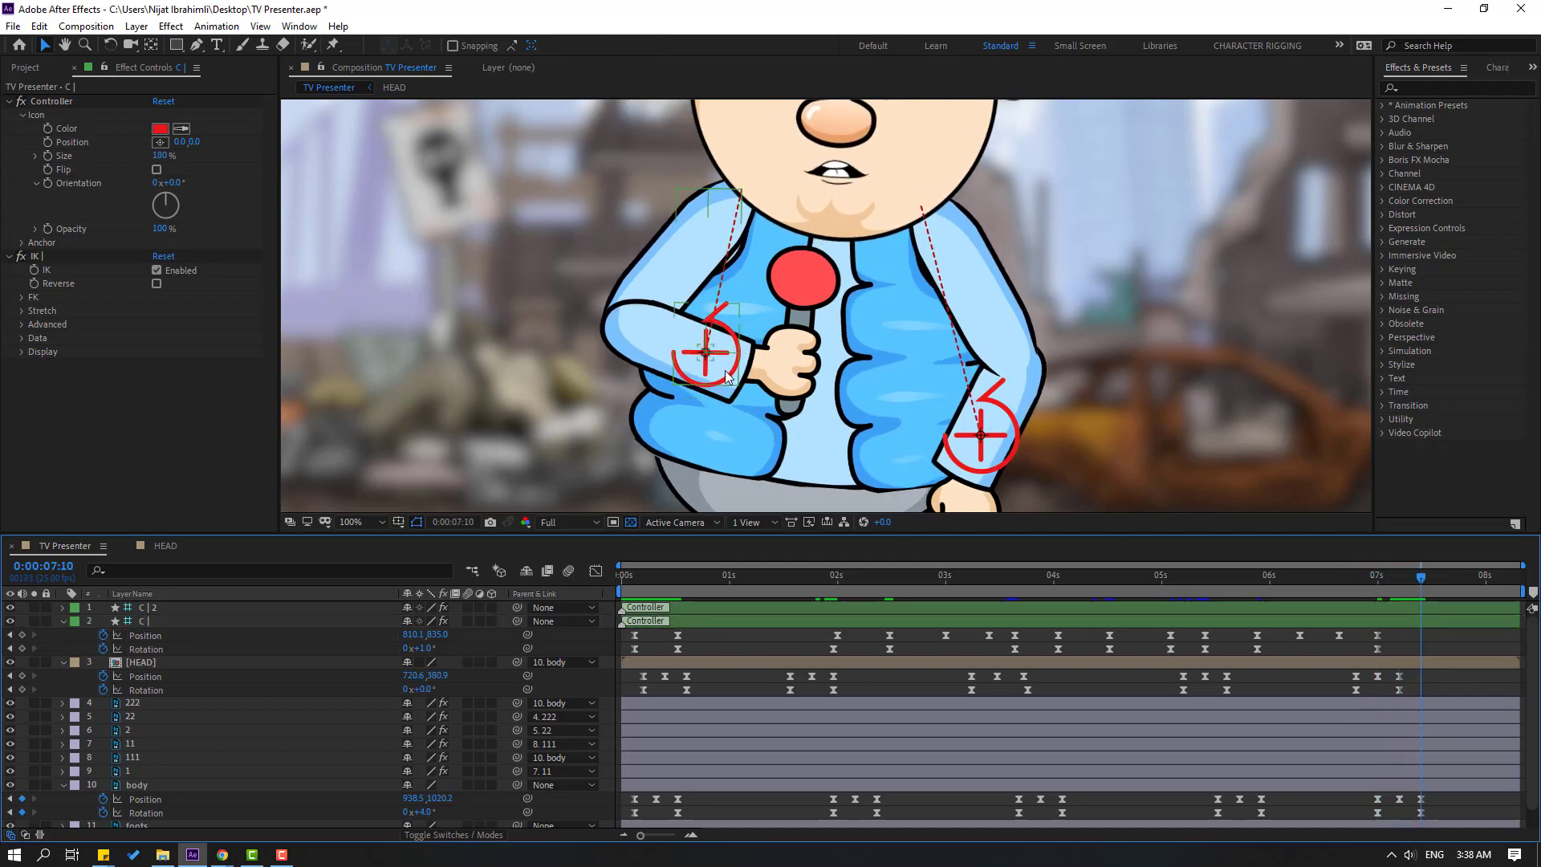
drag(725, 371, 751, 383)
drag(424, 650, 429, 651)
scroll(756, 484, down, 1)
click(373, 524)
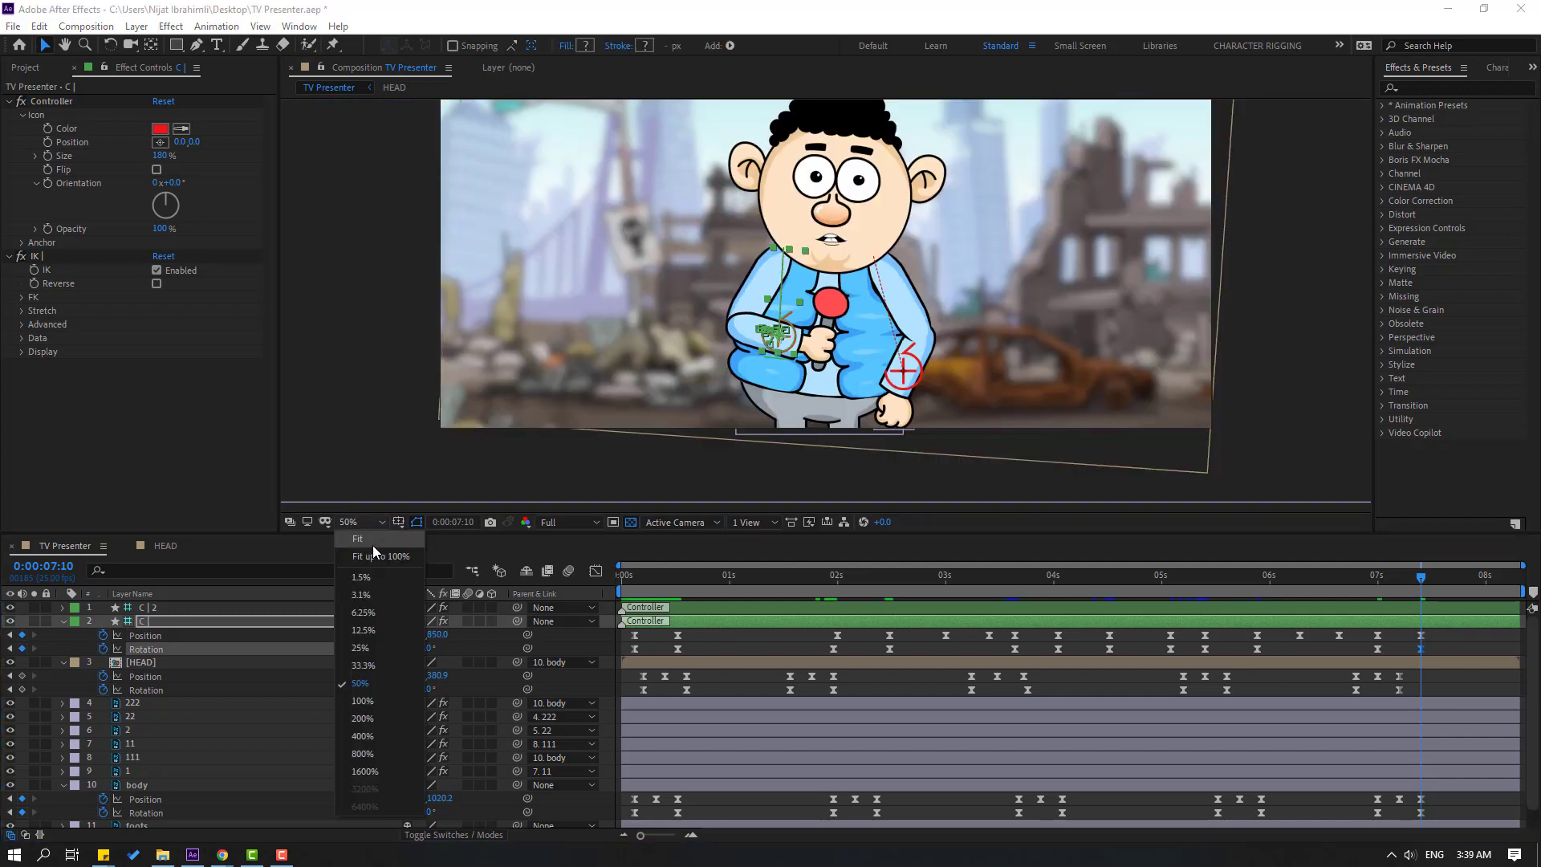
click(381, 552)
key(space)
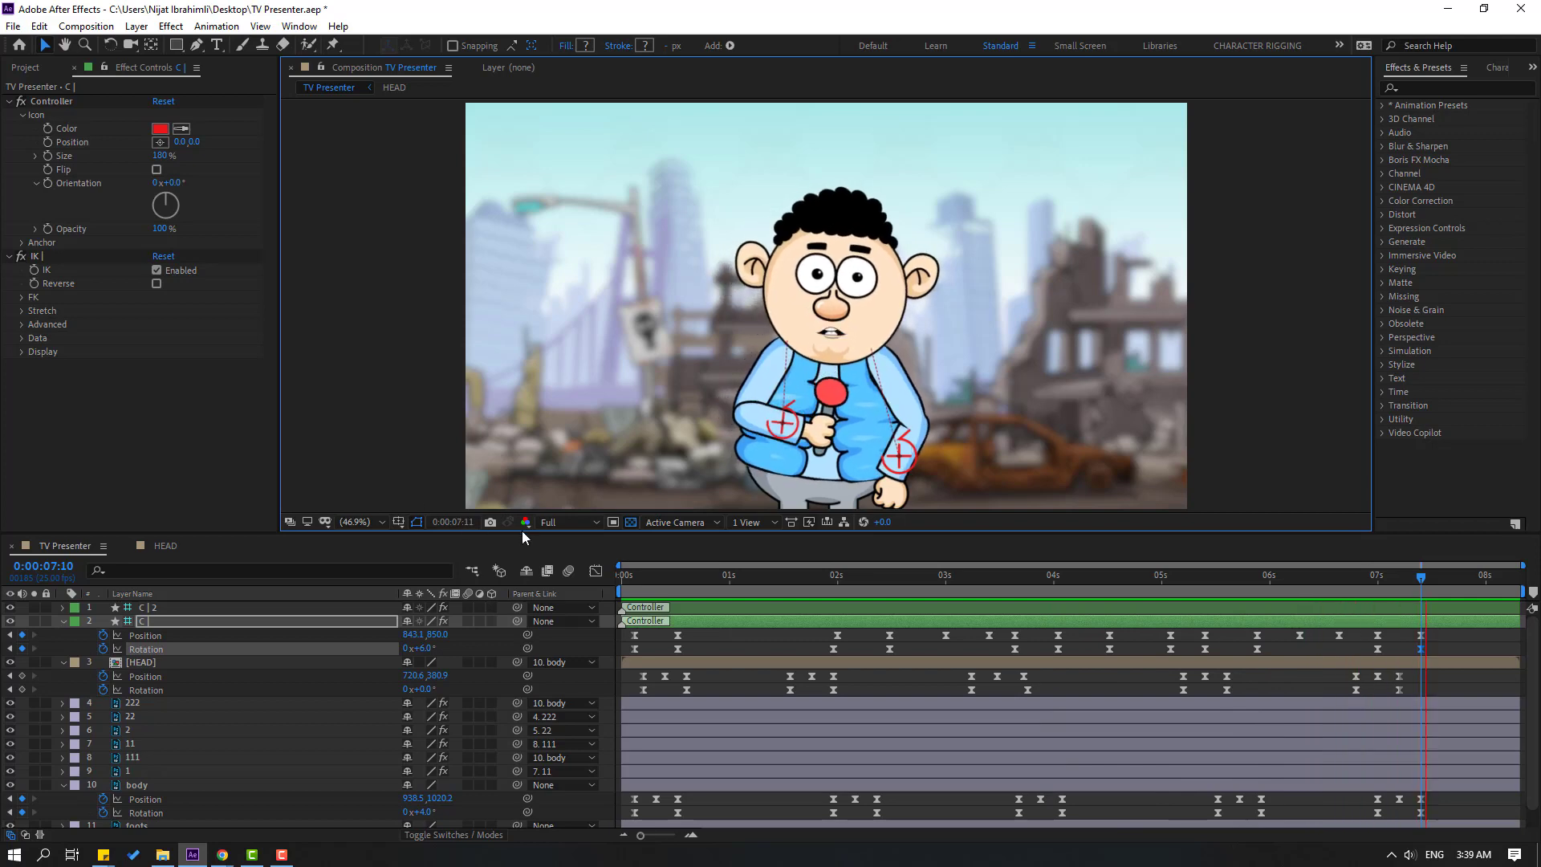
Keyframe the C | 2 controller's Position at 0:00:00:04 and at about 1129, 902 on 0:00:00:14
click(658, 581)
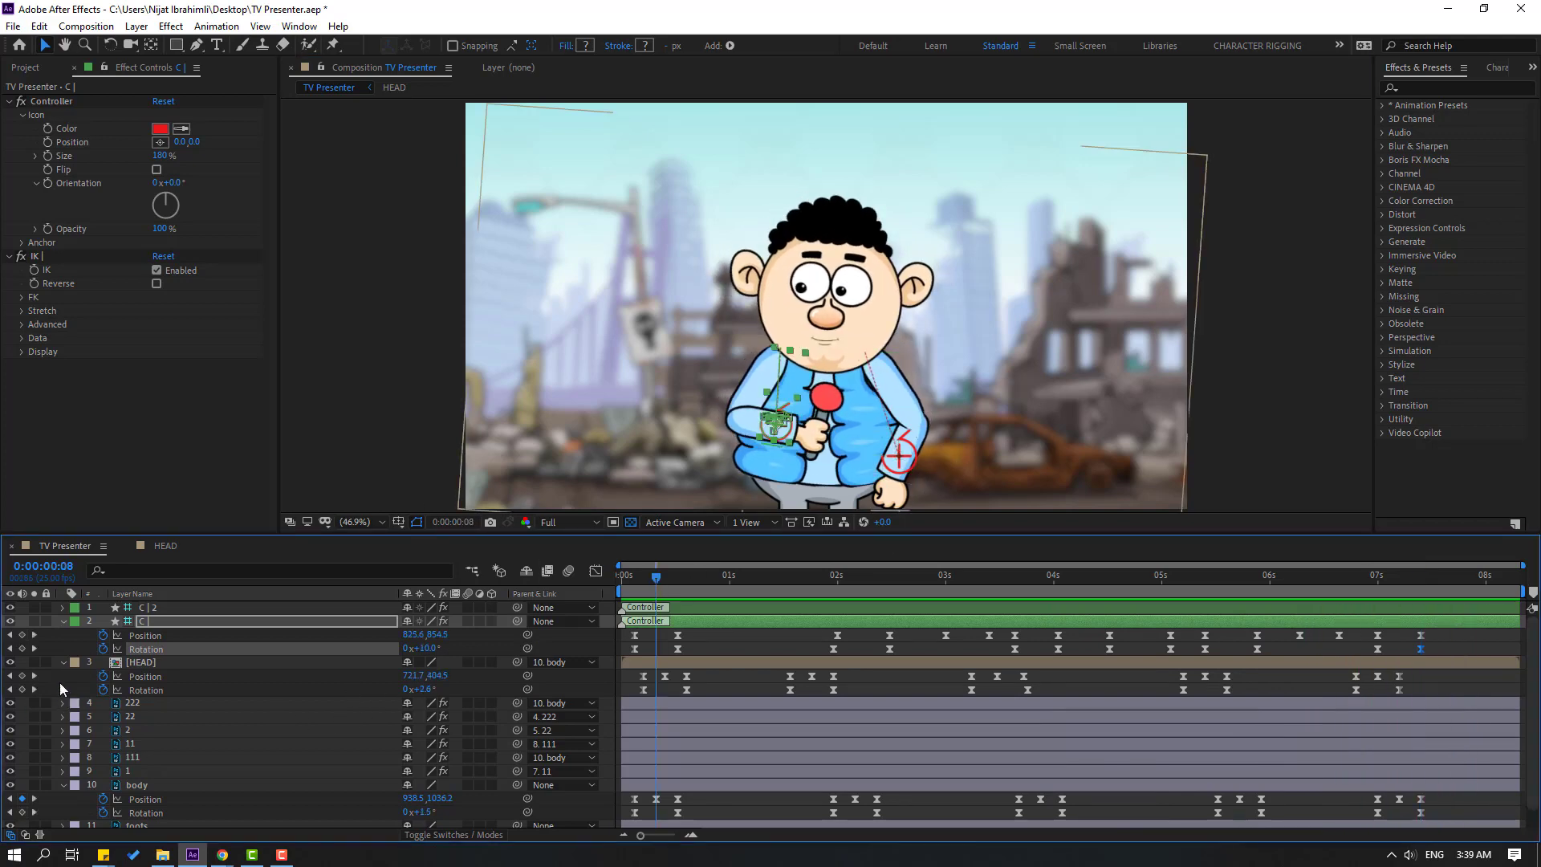
click(145, 608)
key(p)
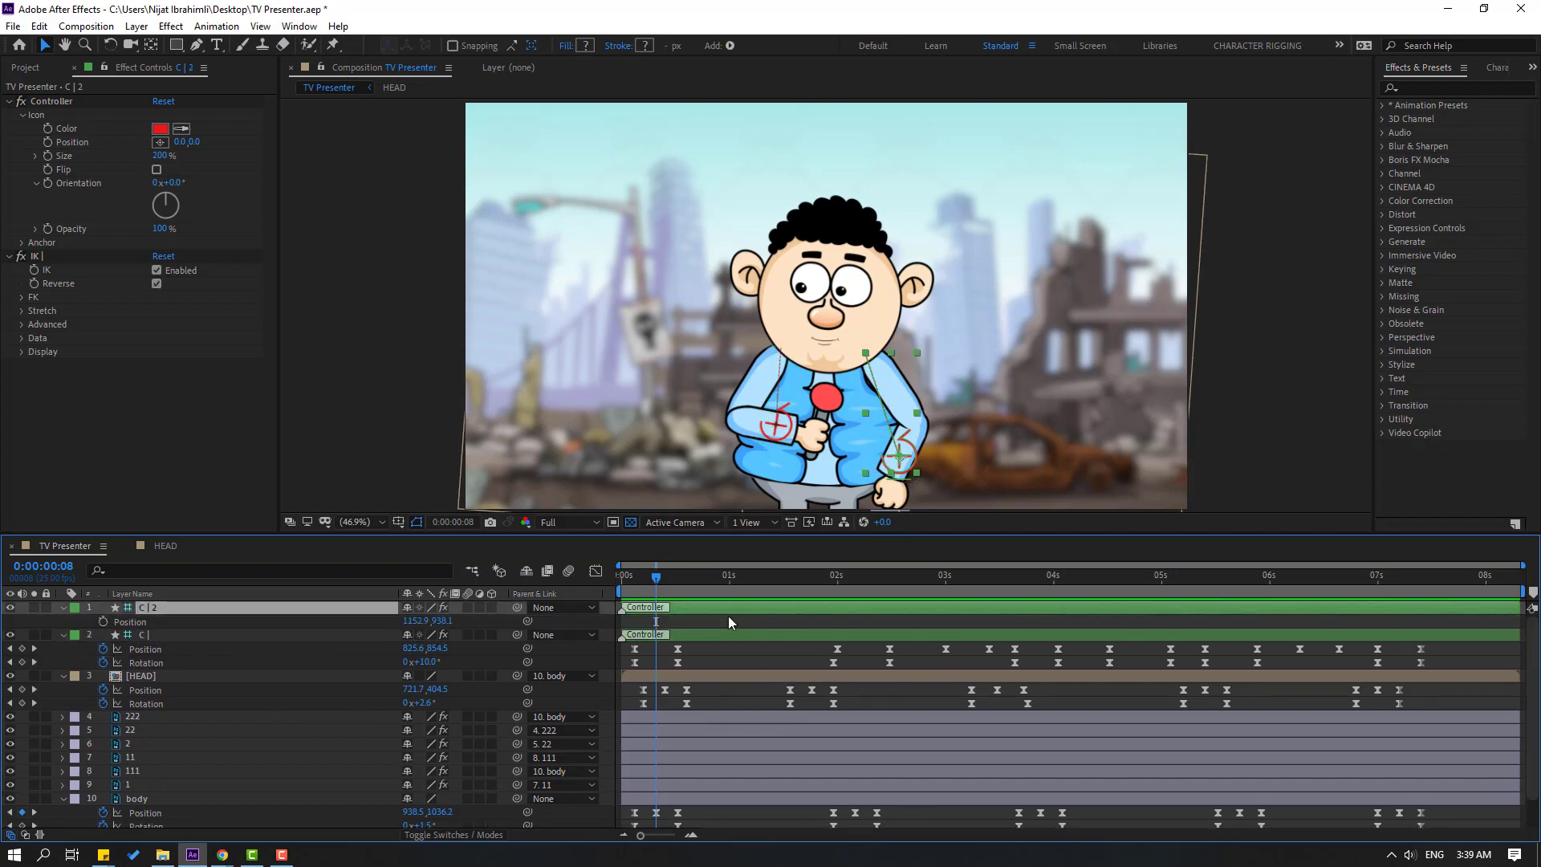
key(Page_Up)
key(Page_Up)
key(Page_Up)
key(Page_Up)
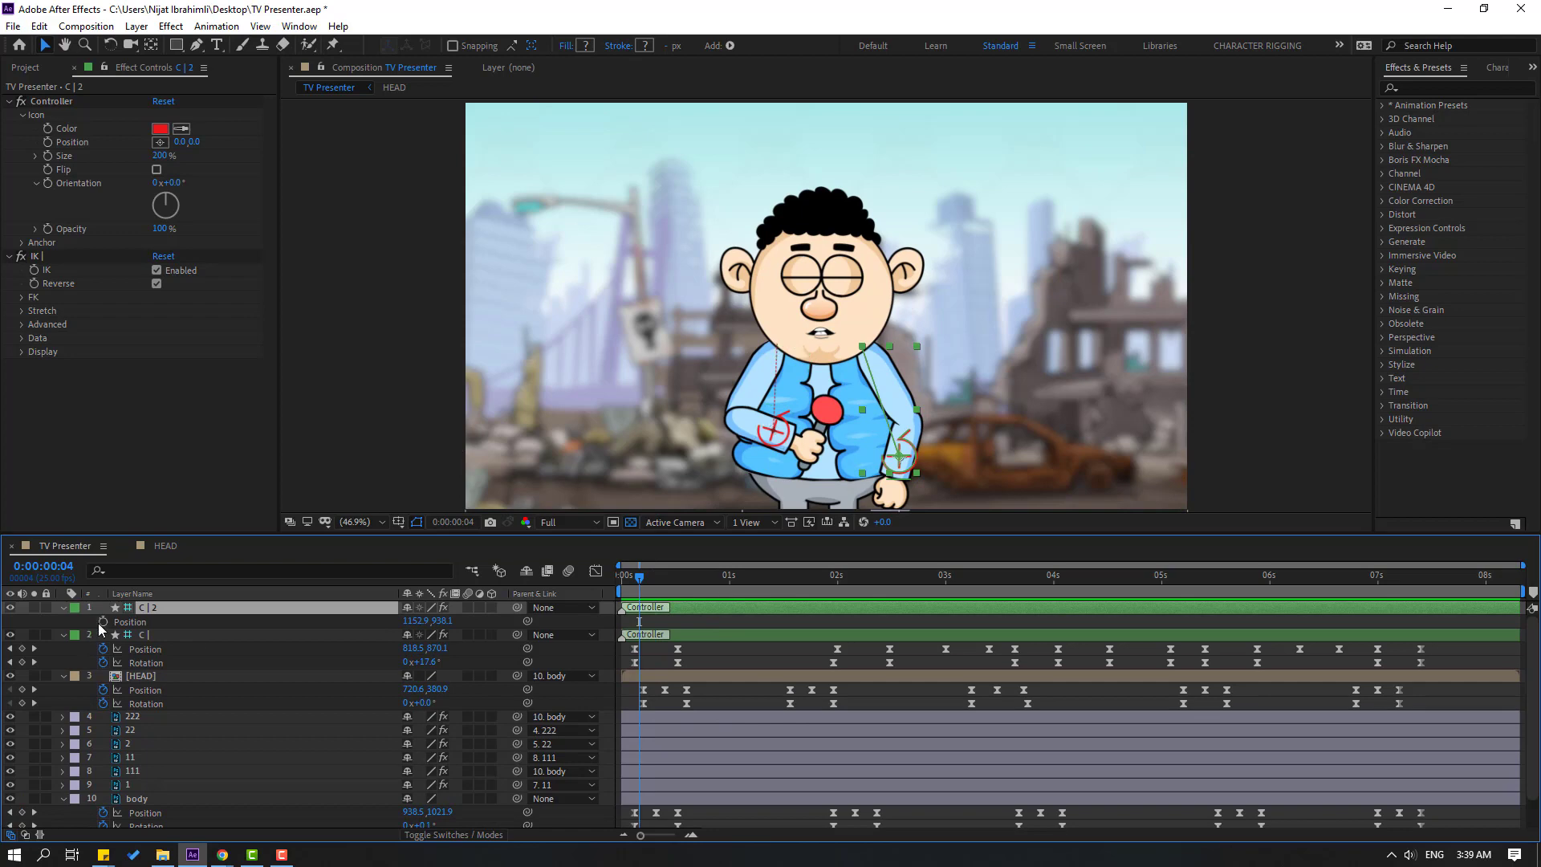
click(103, 622)
scroll(795, 402, up, 1)
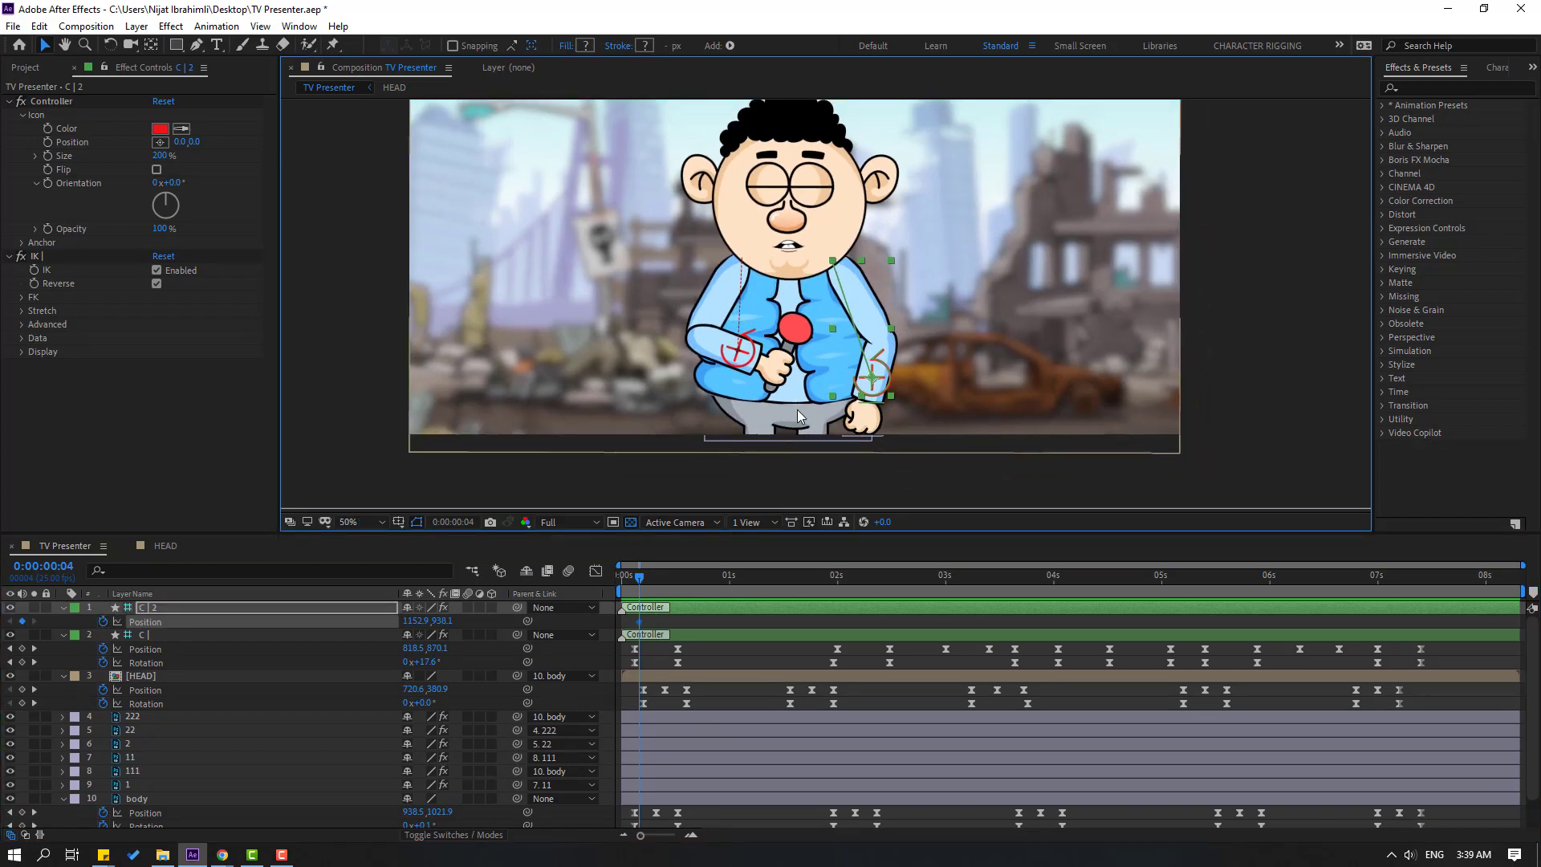
key(space)
drag(865, 395, 854, 381)
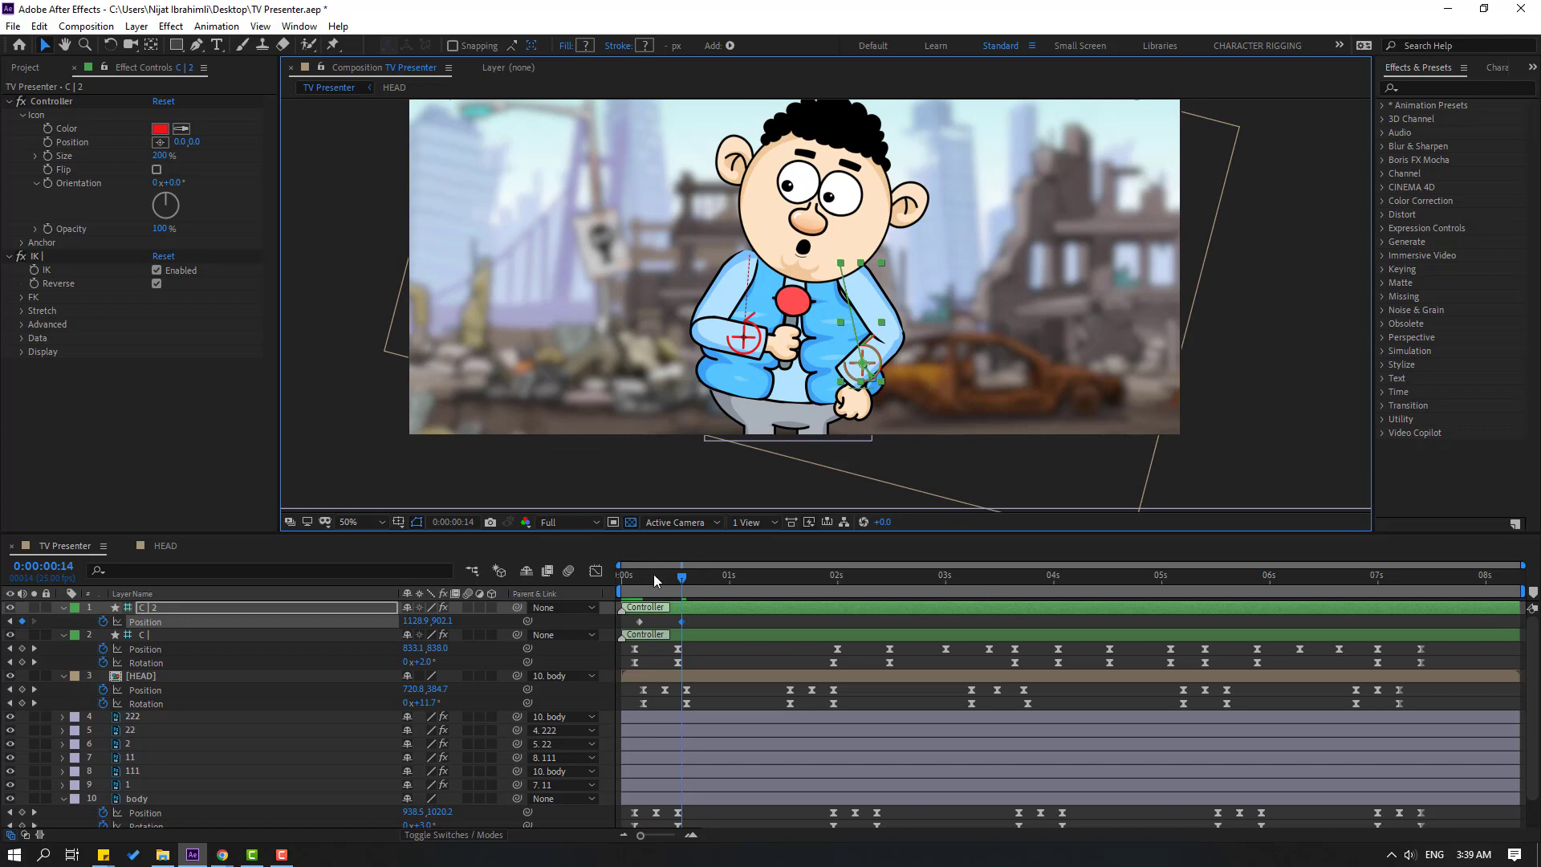
Keyframe the C | 2 controller's Rotation at 0:00:00:04 and set it to 28° at 0:00:00:13
click(639, 574)
key(shift+r)
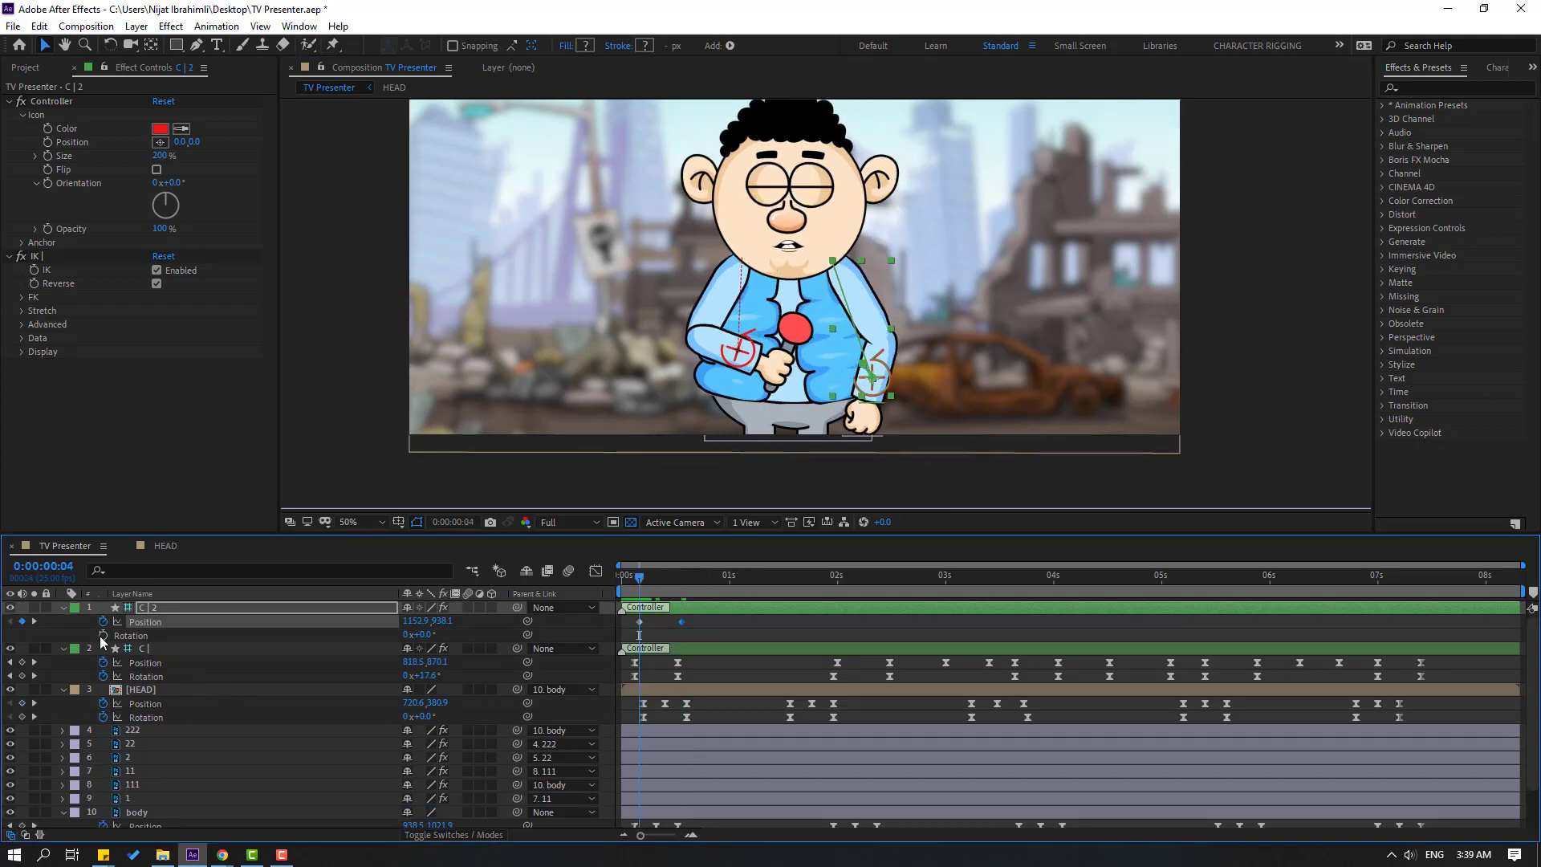
click(103, 635)
click(678, 575)
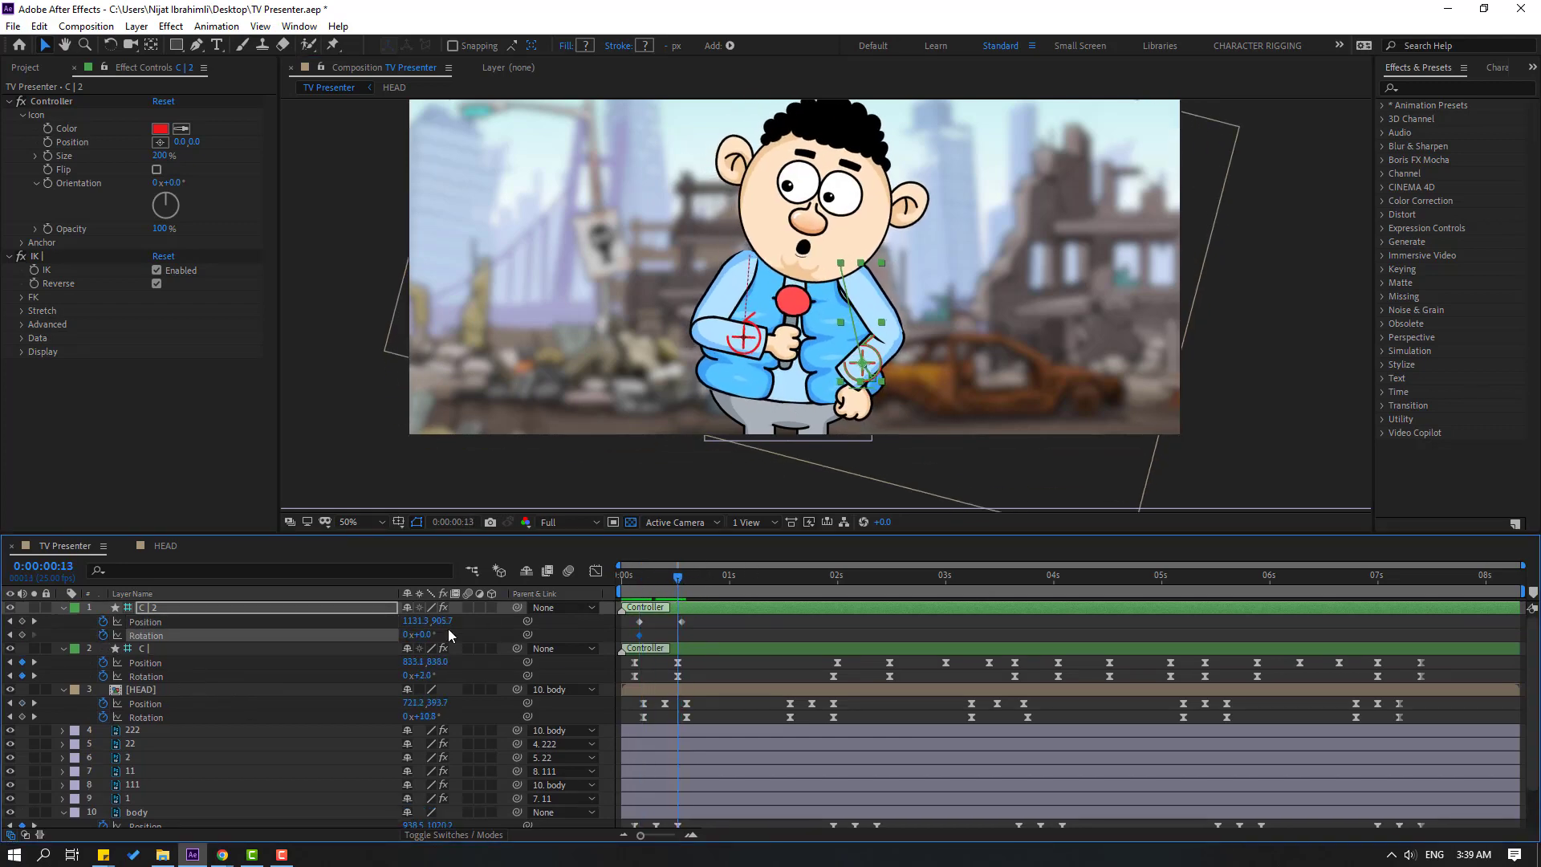
drag(425, 635, 450, 633)
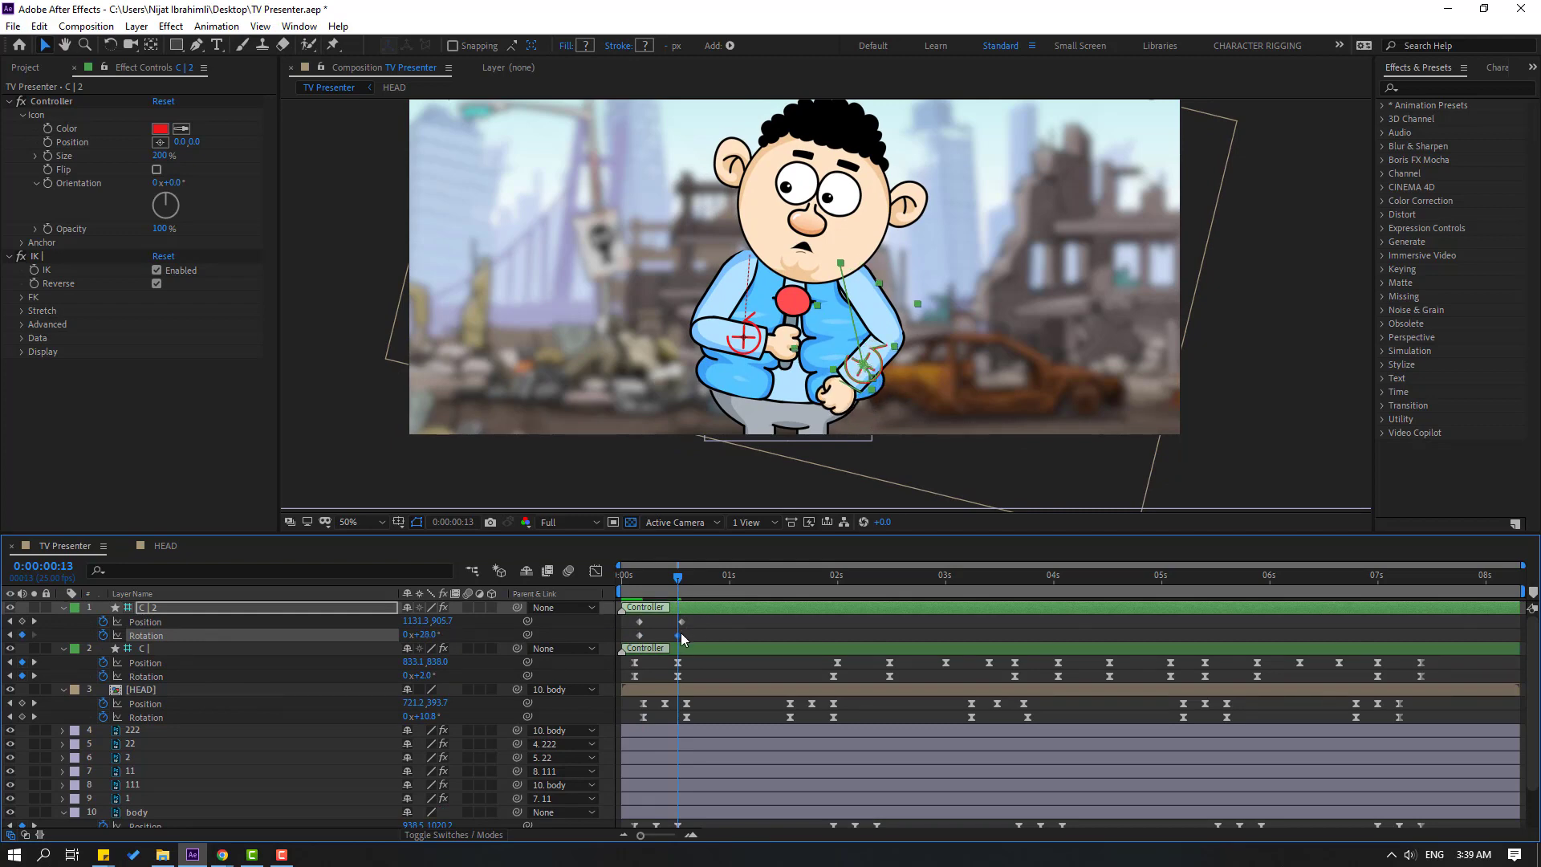
Align C | 2's second Rotation keyframe to 0:00:00:14 and apply Easy Ease to its Position and Rotation keyframes
right_click(640, 635)
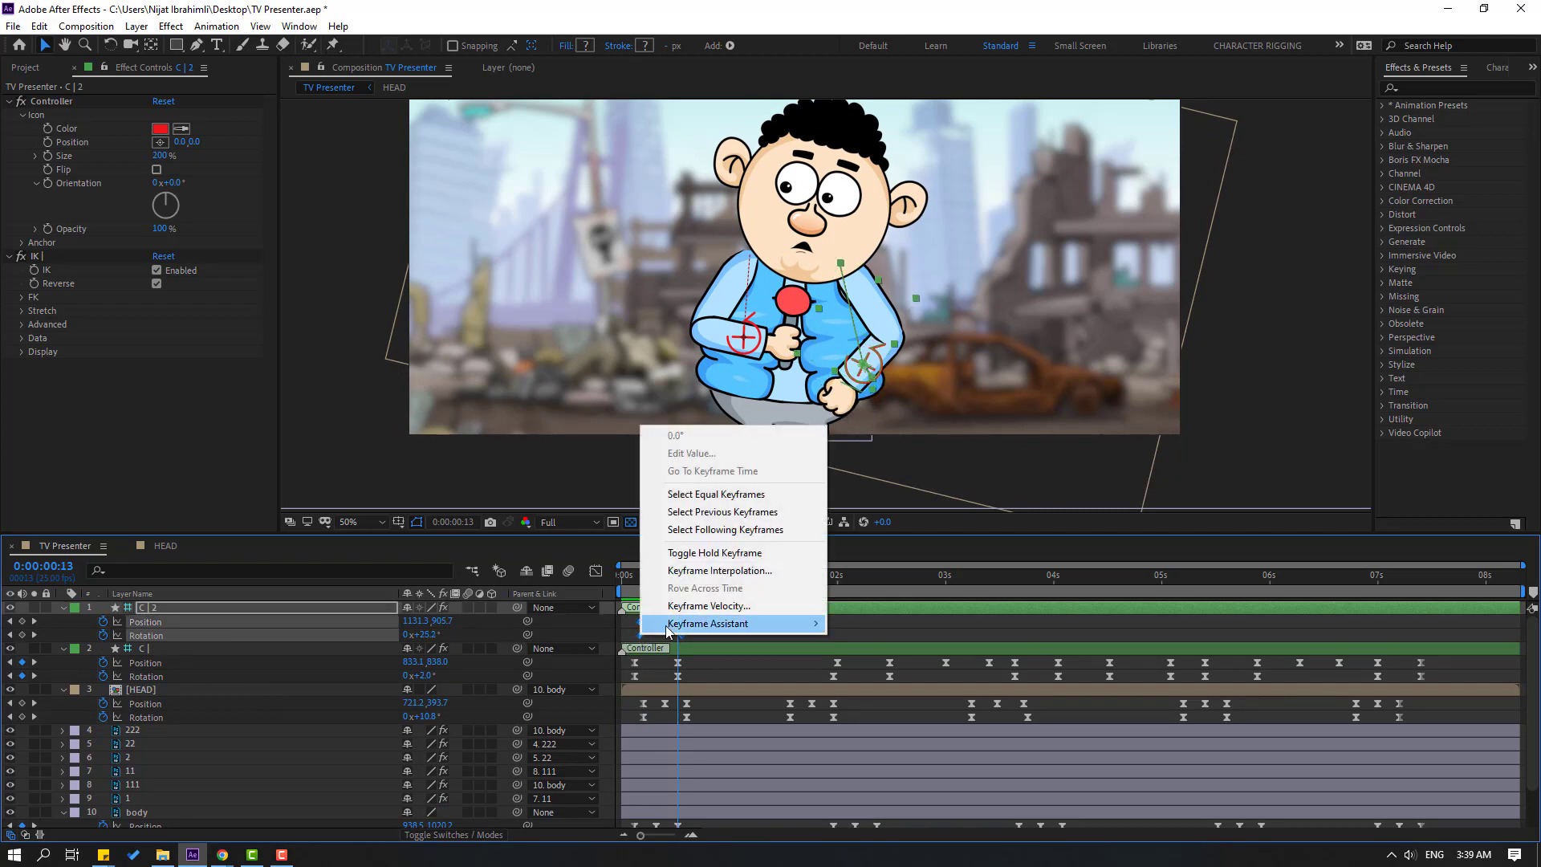
mouse_move(722, 624)
click(870, 676)
Hold C | 2's Position and Rotation at 0:00:01:00, and set them to about 1167, 936 and 14° at 0:00:01:12
drag(646, 592, 720, 591)
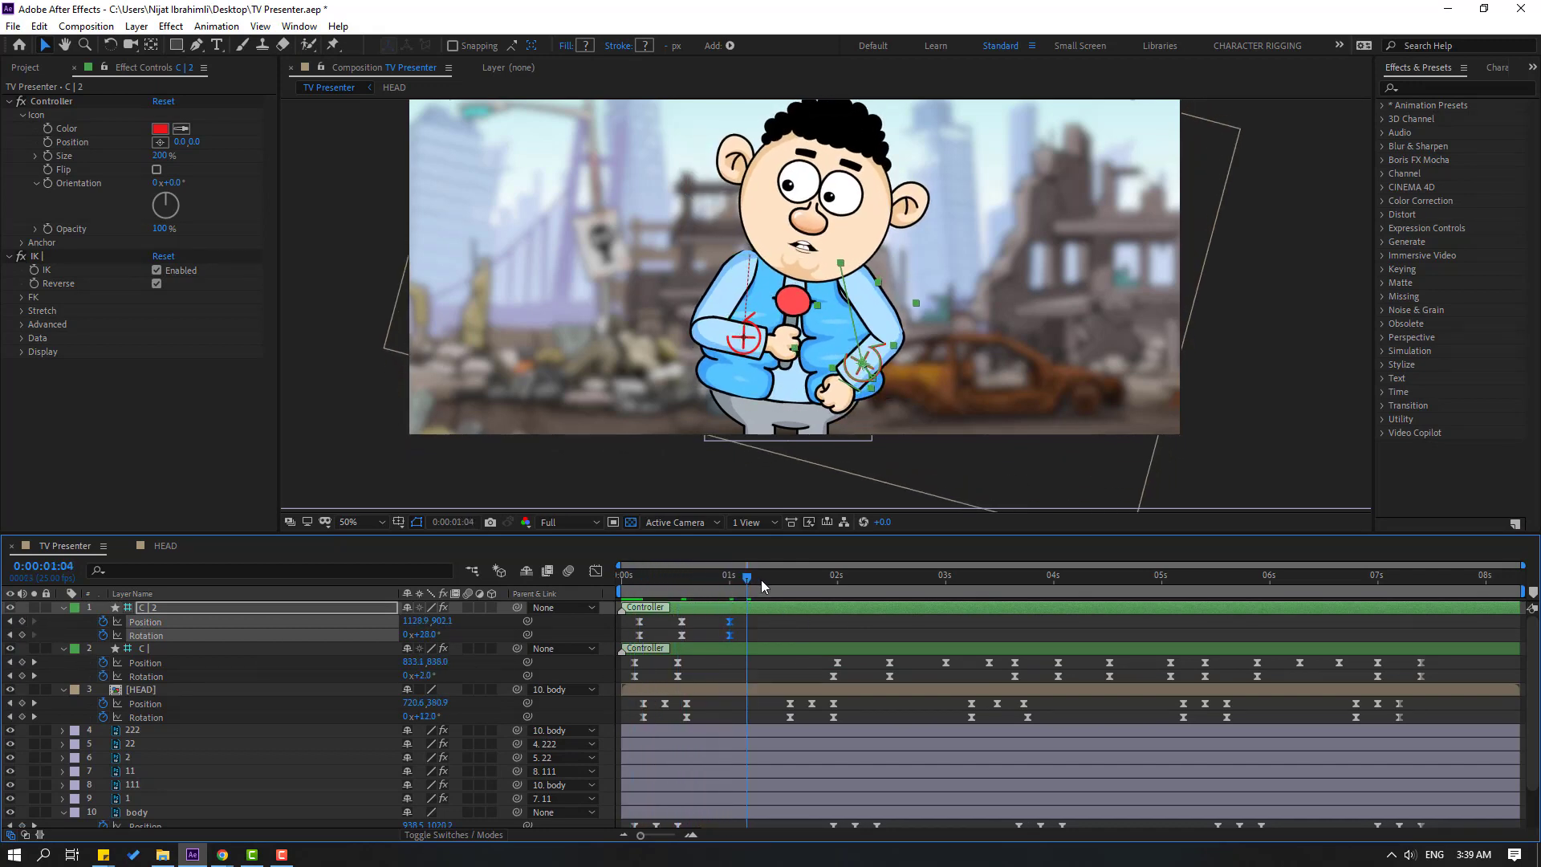
click(452, 639)
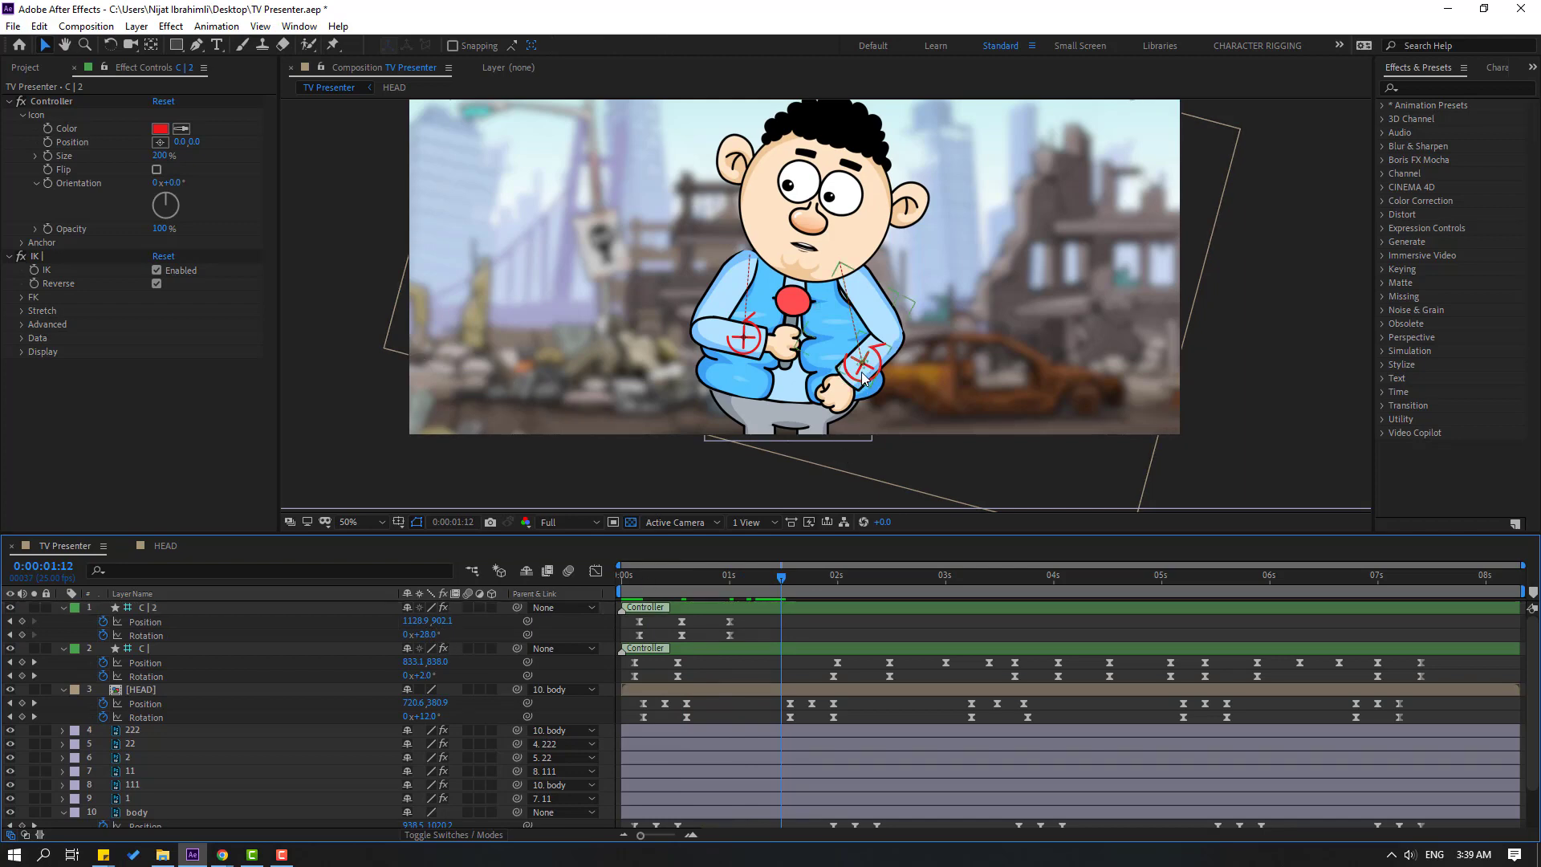
drag(864, 375, 879, 388)
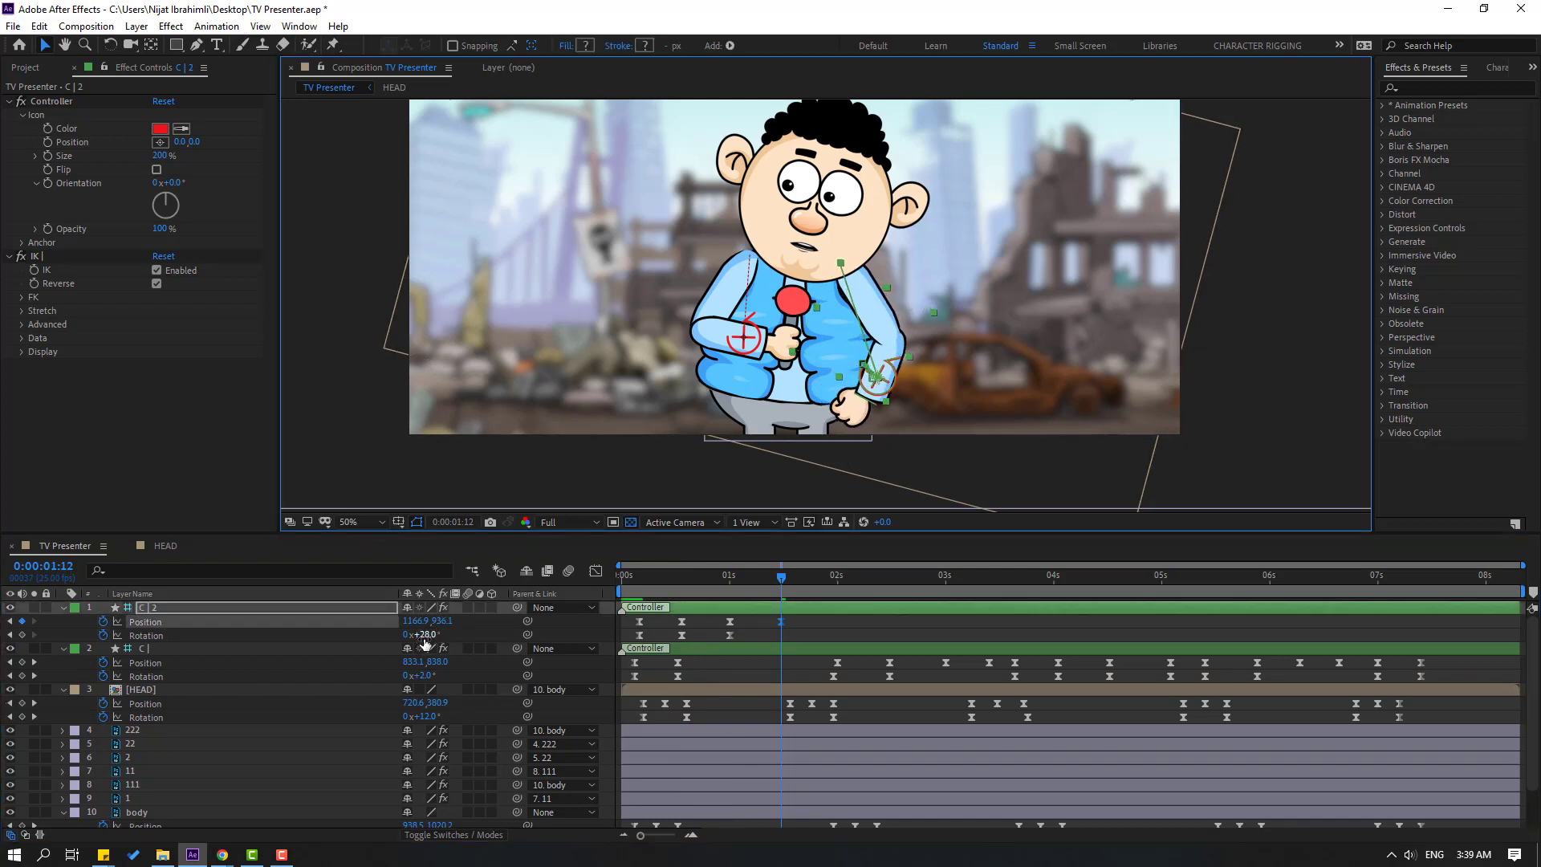
drag(426, 638, 418, 638)
Move C | 2's last two Position and Rotation keyframe pairs to about 0:00:01:07 and 0:00:01:19, and preview the arm motion
drag(798, 619, 727, 638)
drag(729, 637, 791, 639)
key(space)
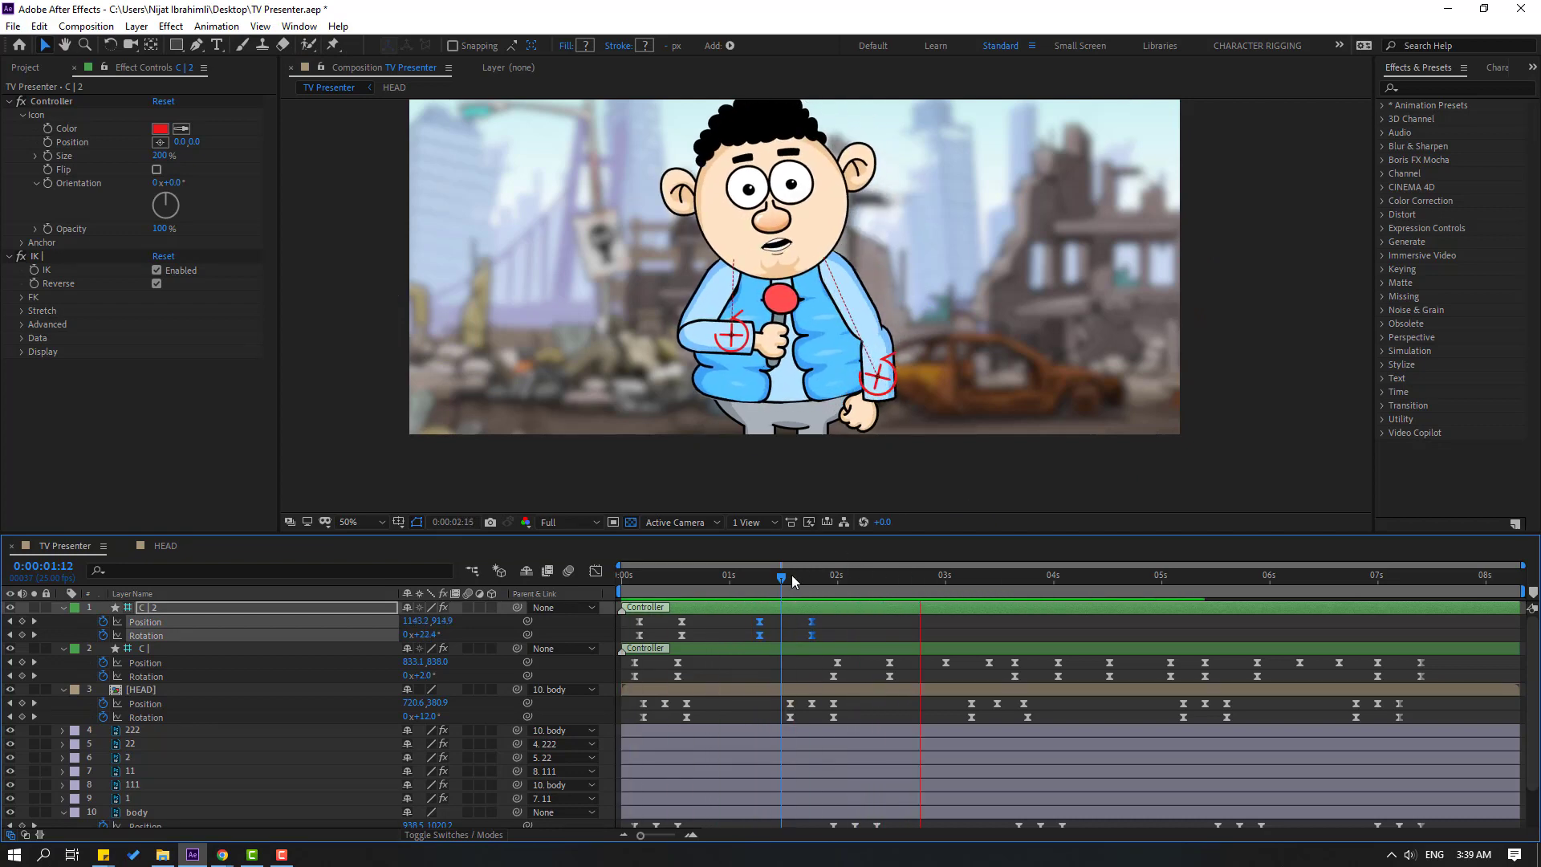
drag(782, 576, 840, 575)
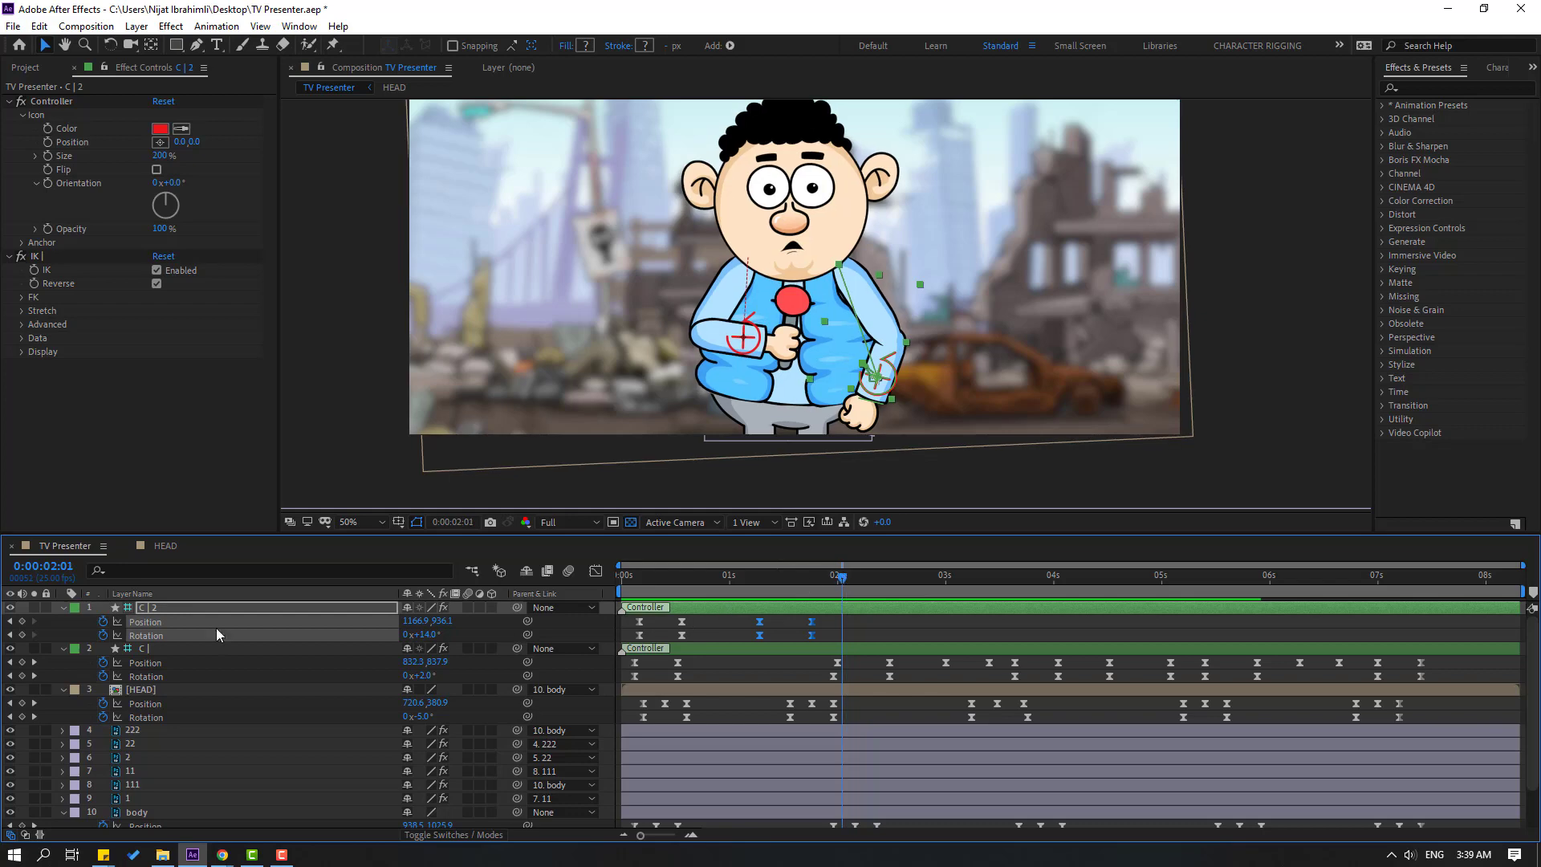
Hold C | 2's Position and Rotation at 0:00:02:01, and set them to about 1199, 908 and -6° at 0:00:02:07
click(493, 634)
click(24, 621)
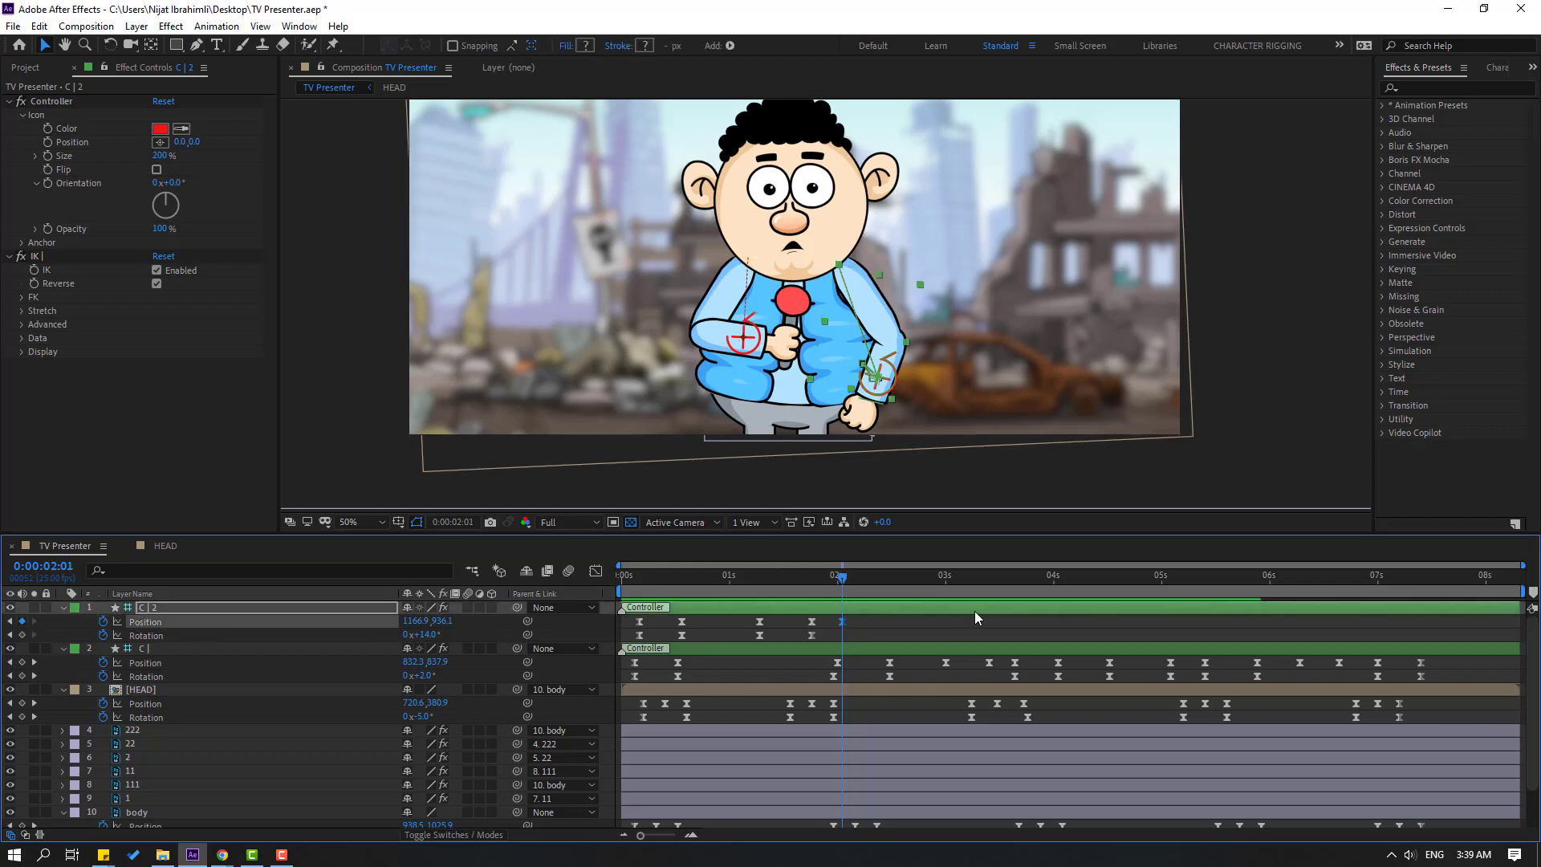
drag(850, 577, 868, 577)
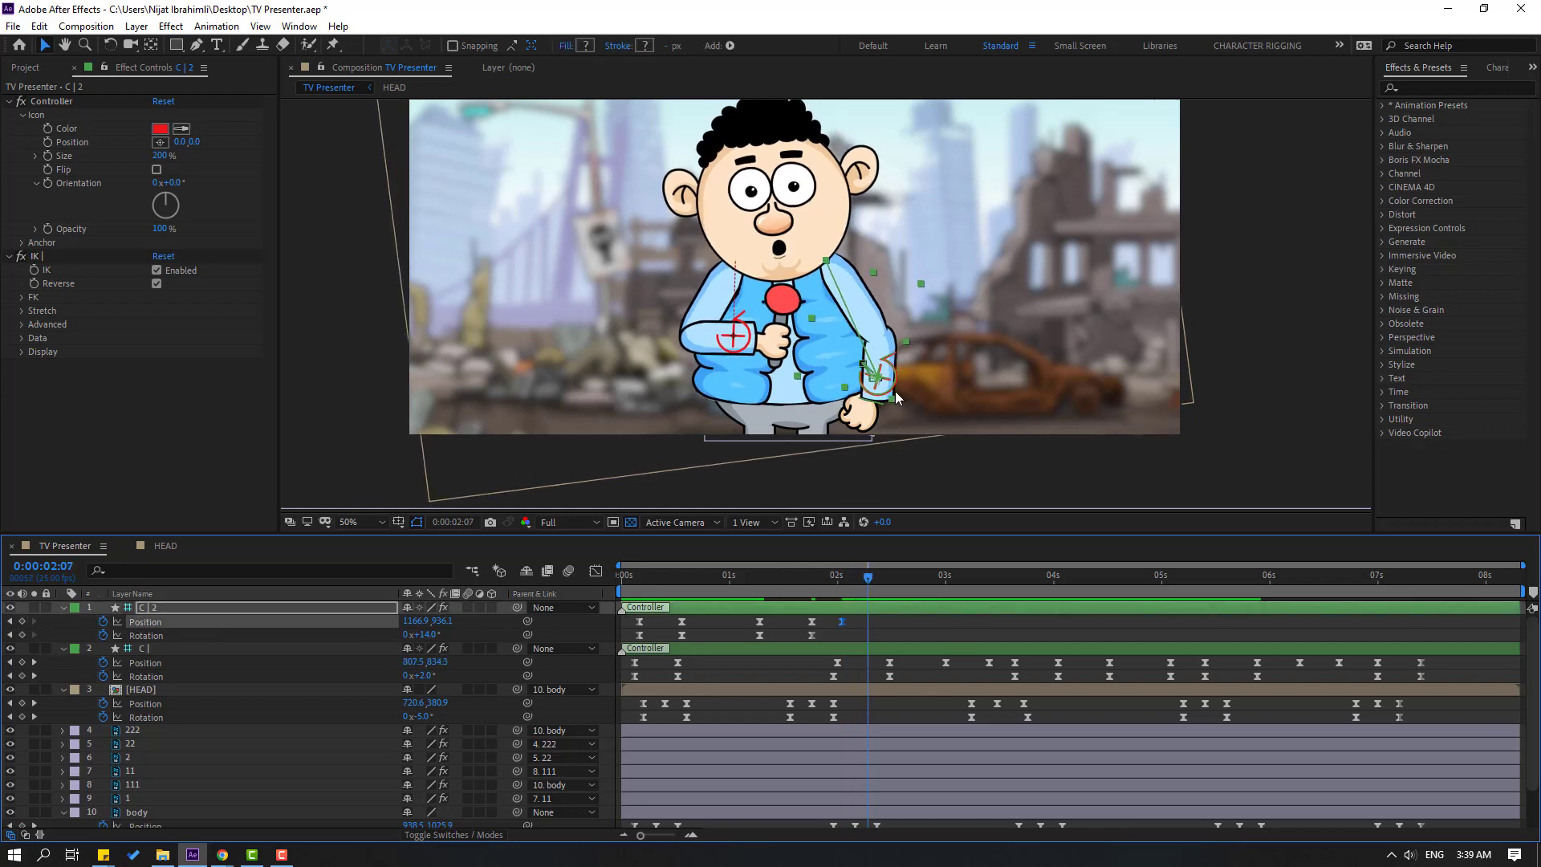
drag(895, 388, 893, 380)
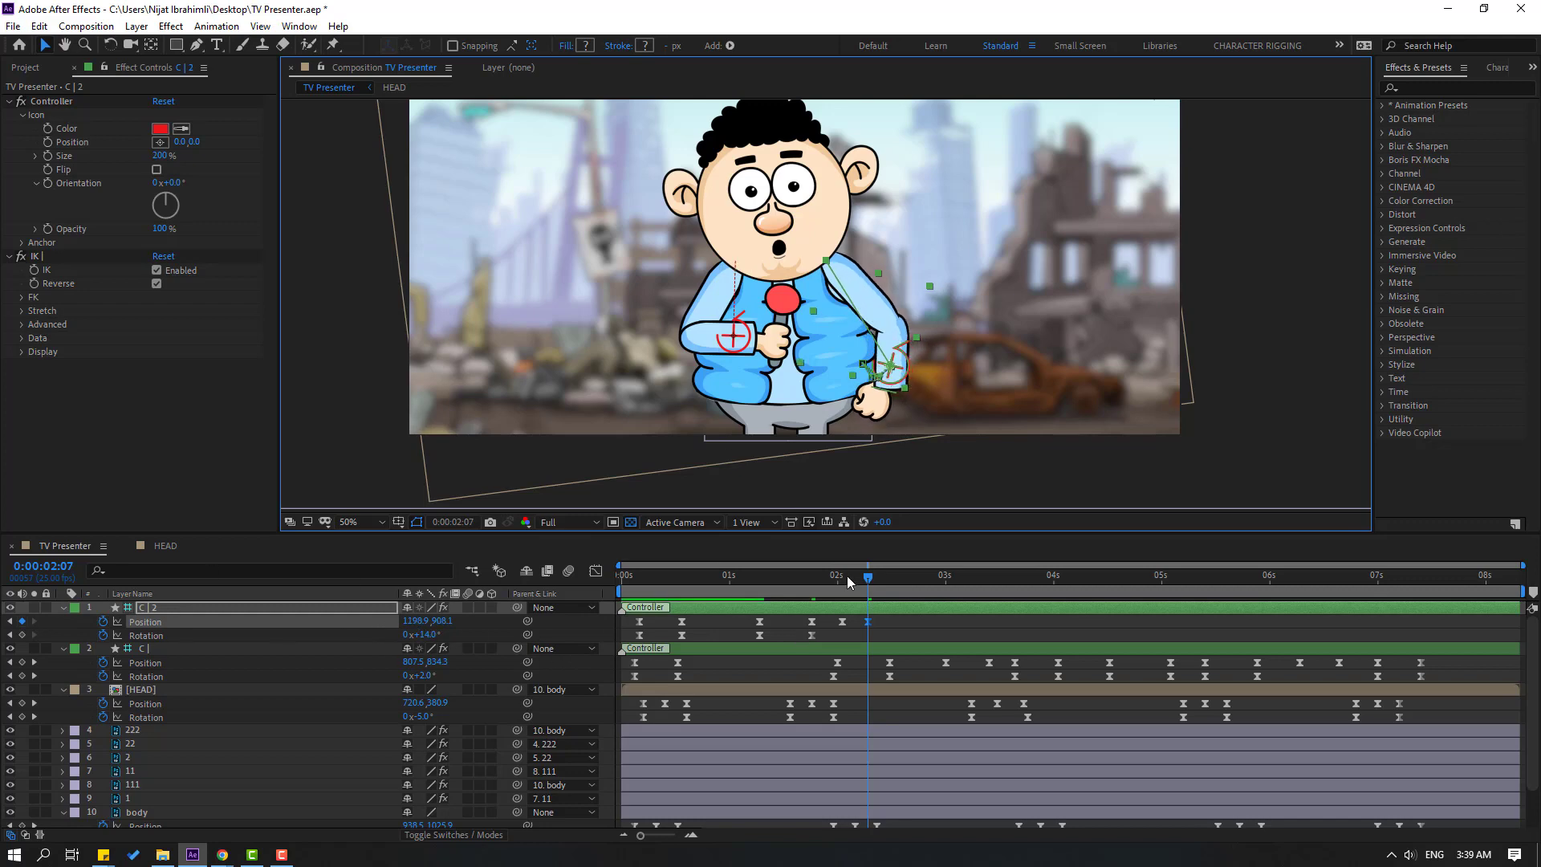
click(843, 577)
click(21, 635)
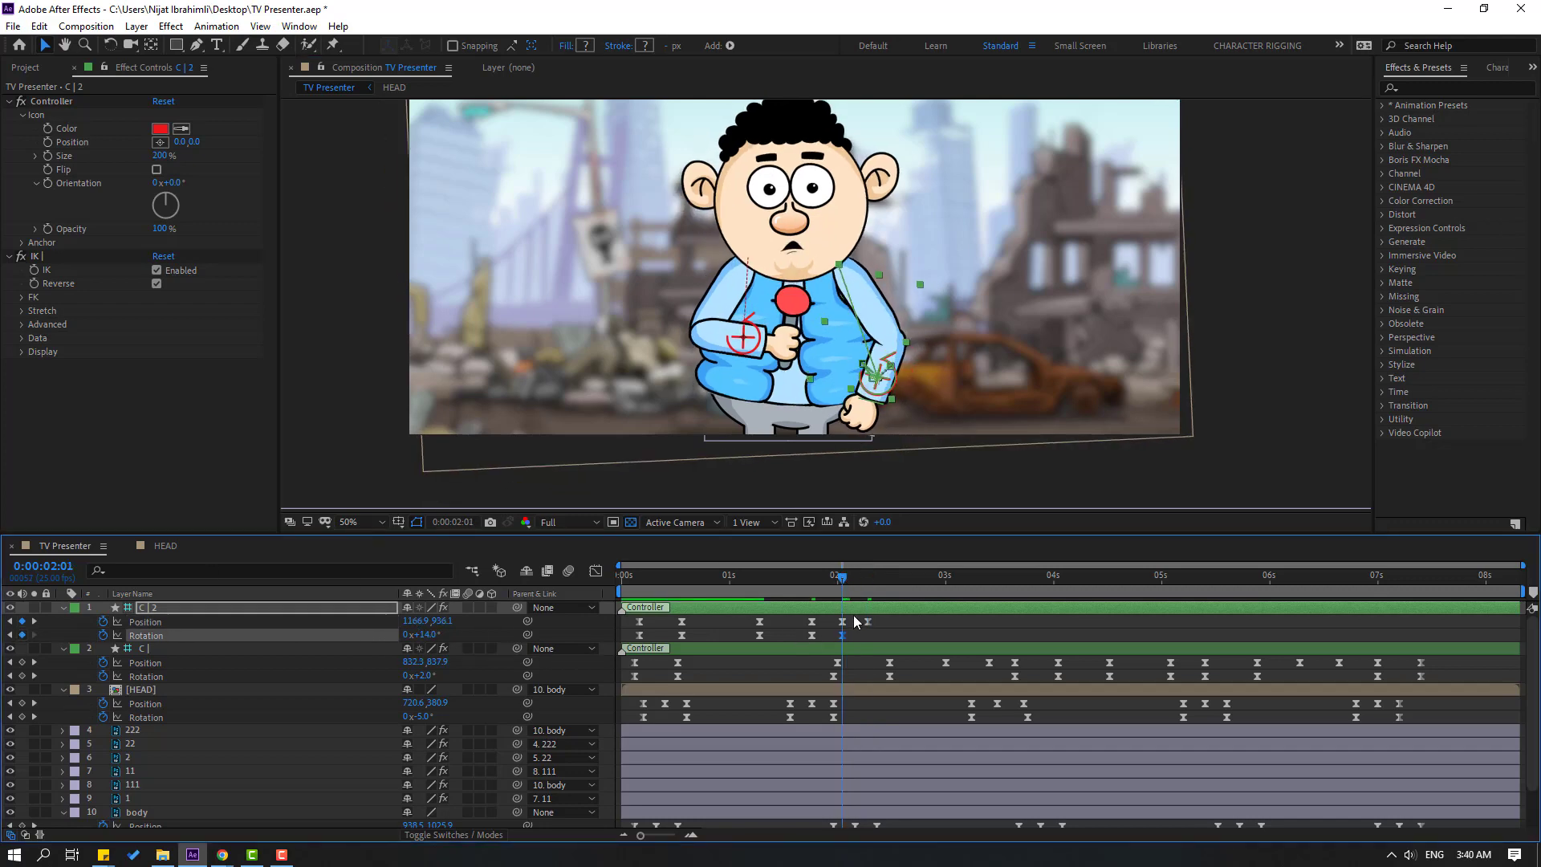
click(868, 581)
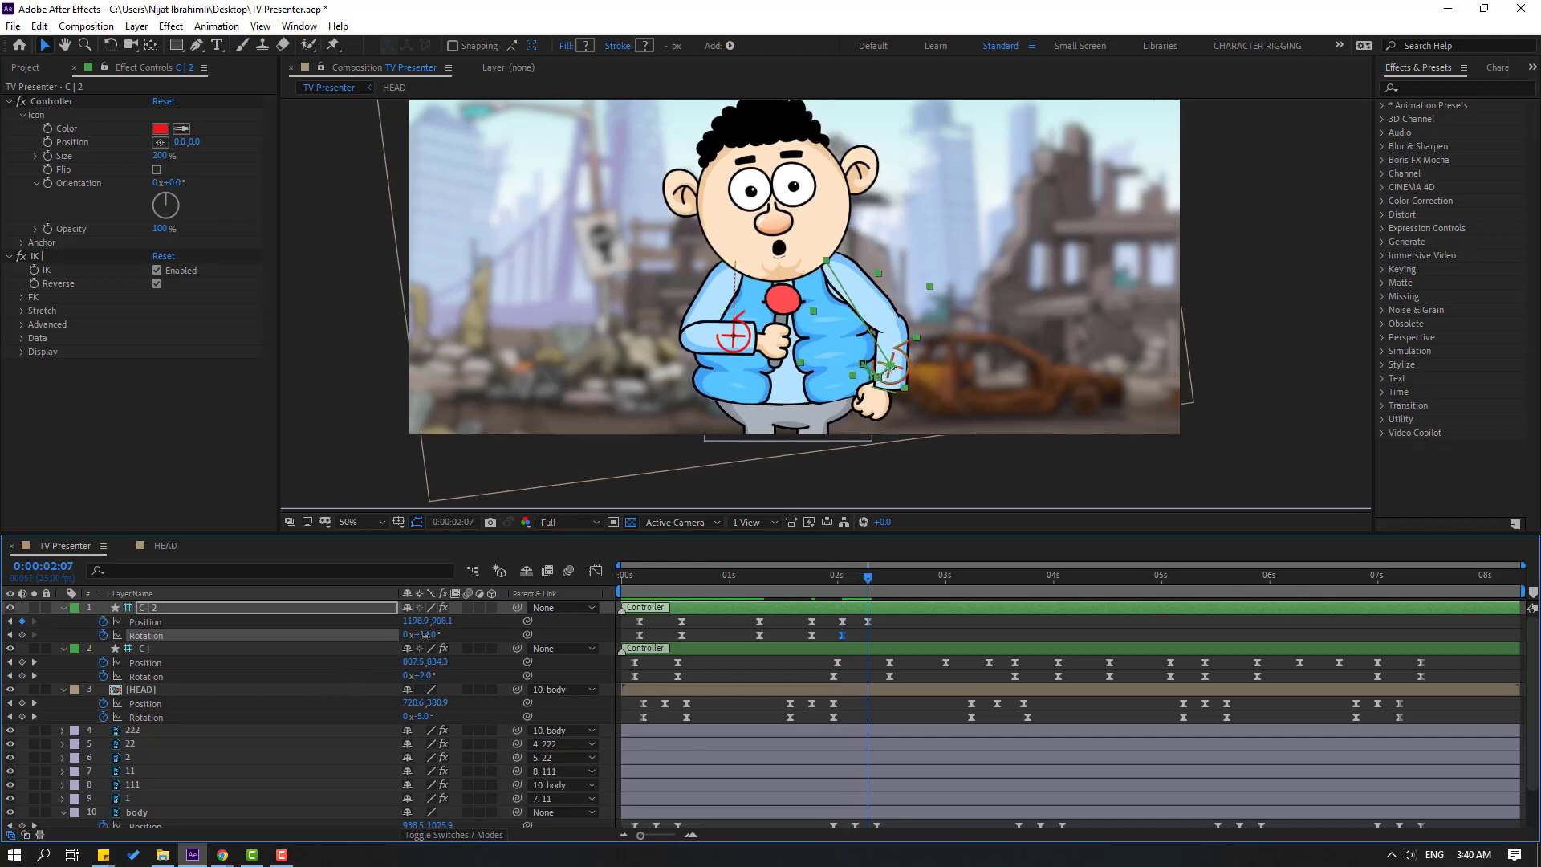
drag(423, 635, 418, 636)
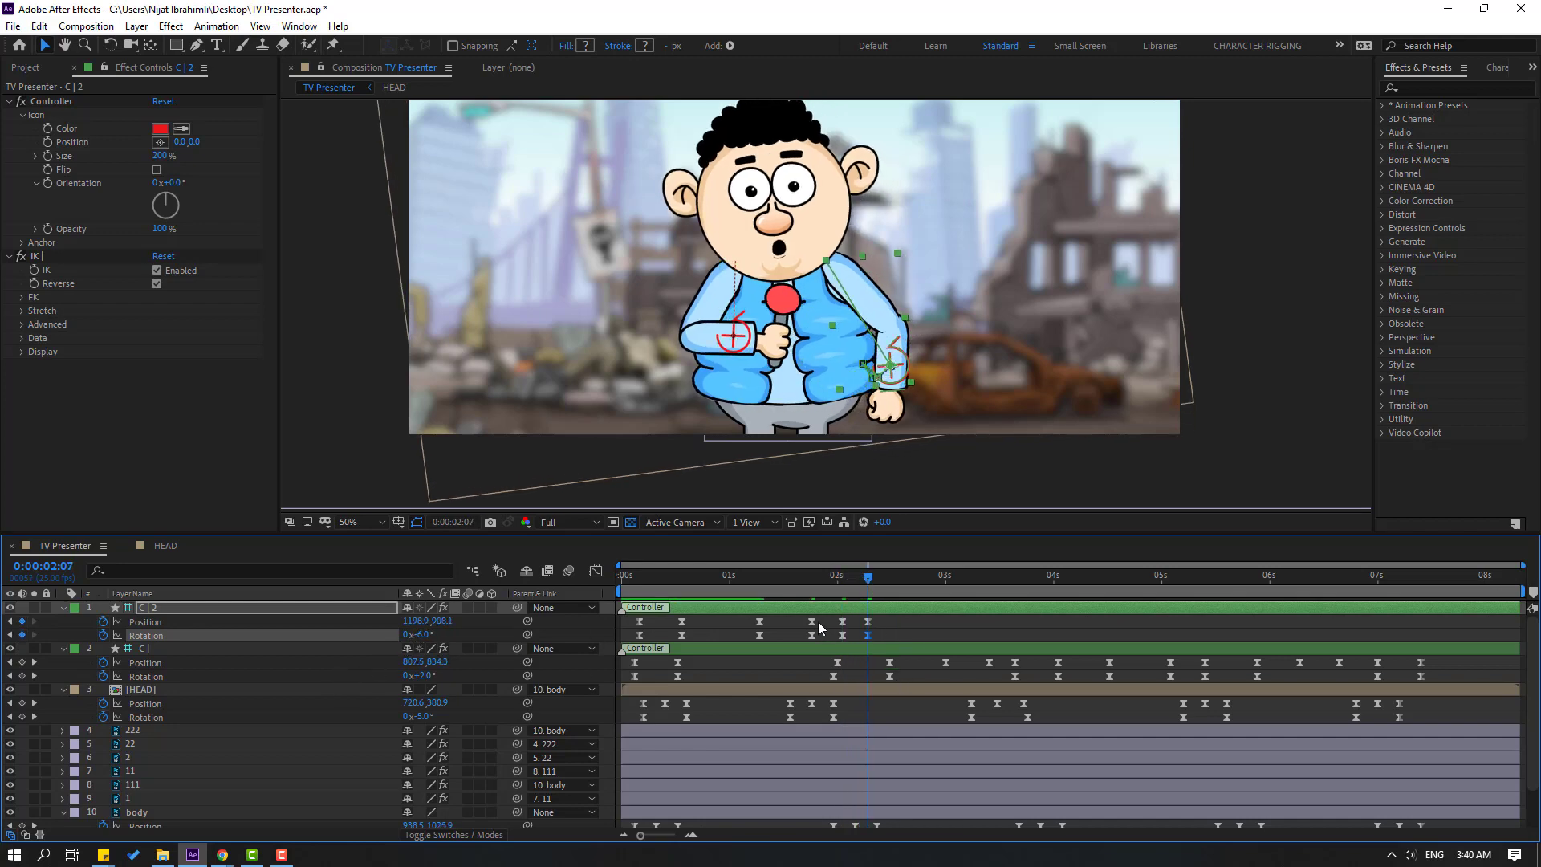
Move C | 2's third and fourth Position and Rotation keyframe pairs to about 0:00:01:03 and 0:00:01:12, and preview the motion
drag(820, 619, 752, 643)
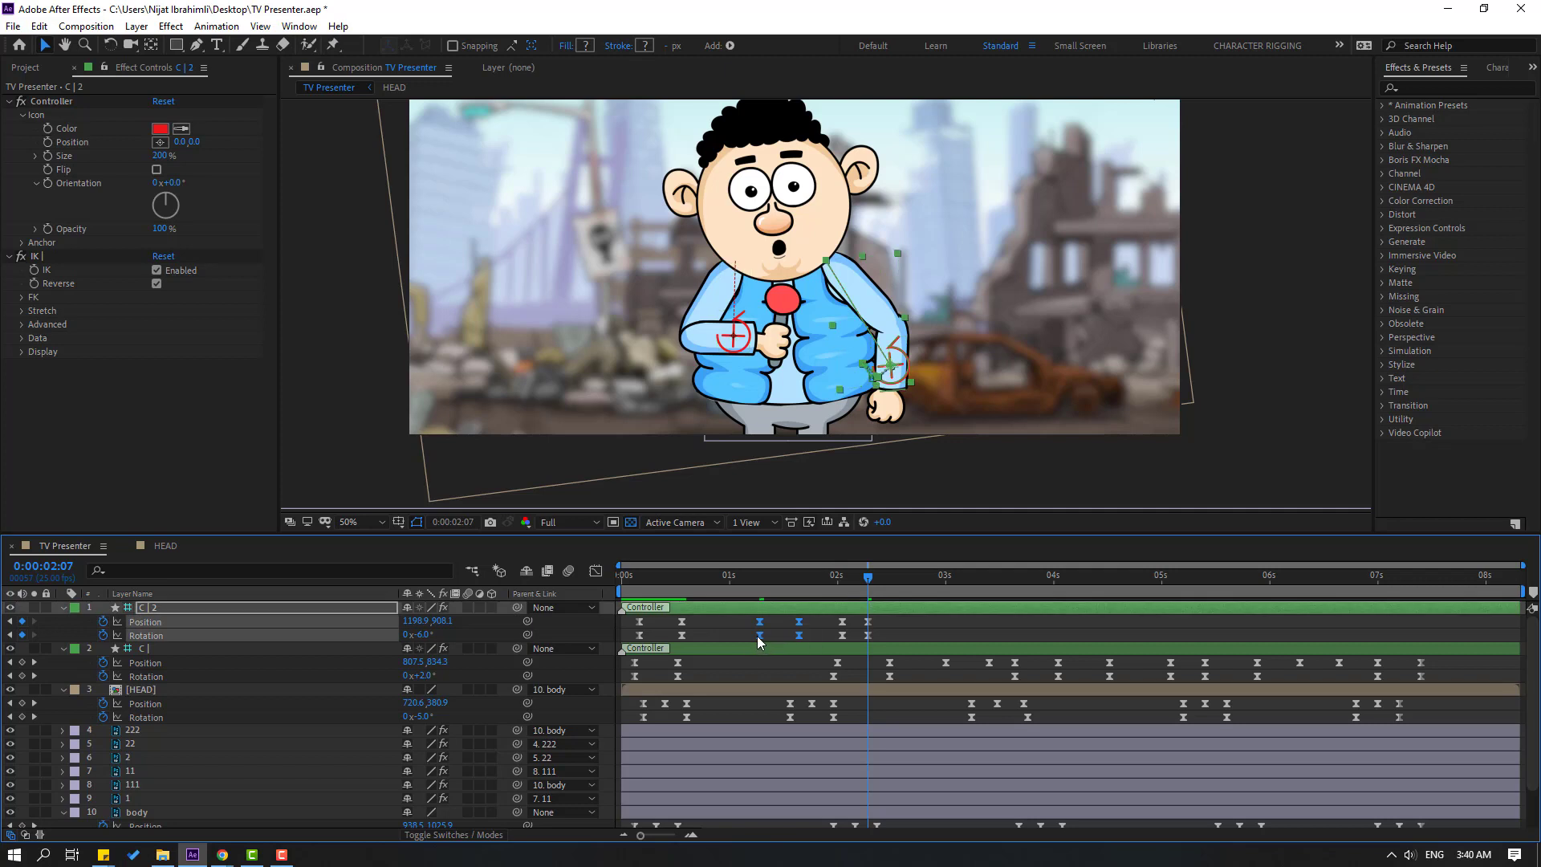
key(space)
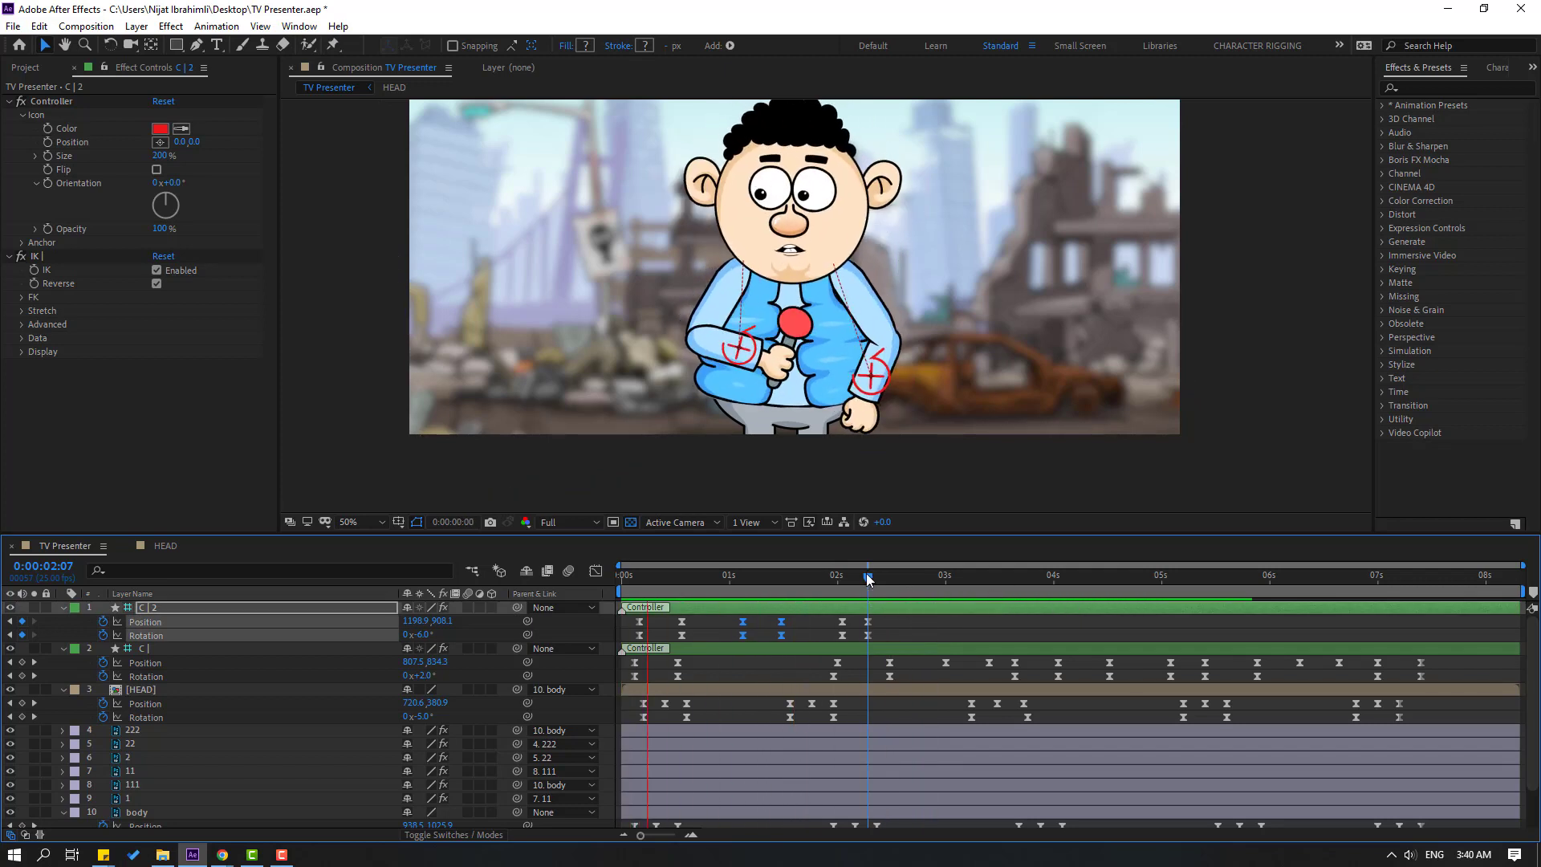
Hold C | 2's Position and Rotation around 0:00:02:14, and set Position X to about 1168 and Rotation to 5° at 0:00:02:22
click(892, 575)
click(49, 628)
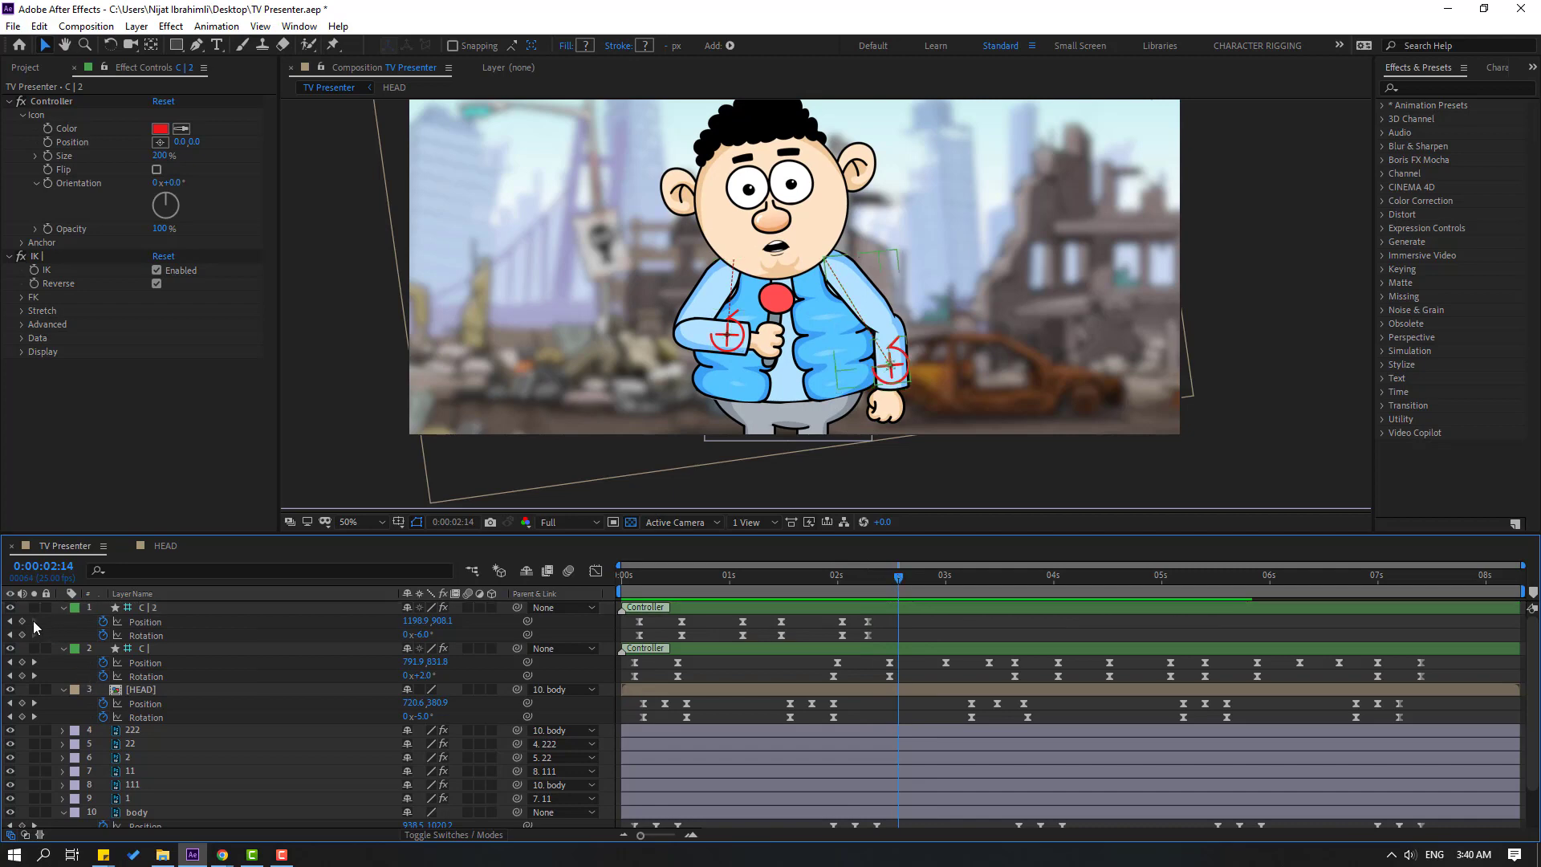
click(22, 621)
drag(900, 576, 934, 577)
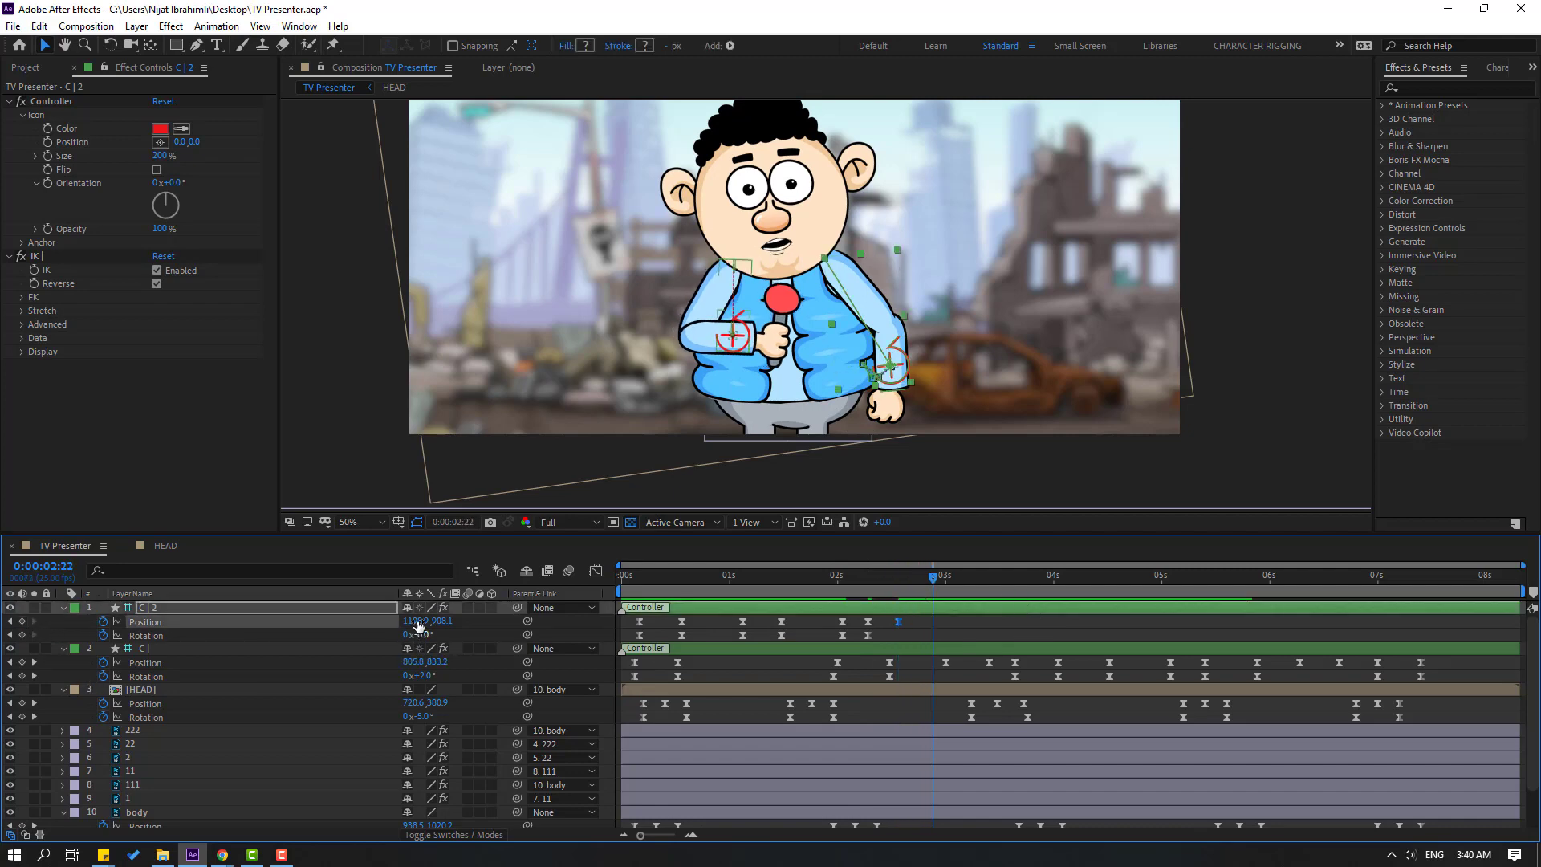
drag(418, 625, 444, 643)
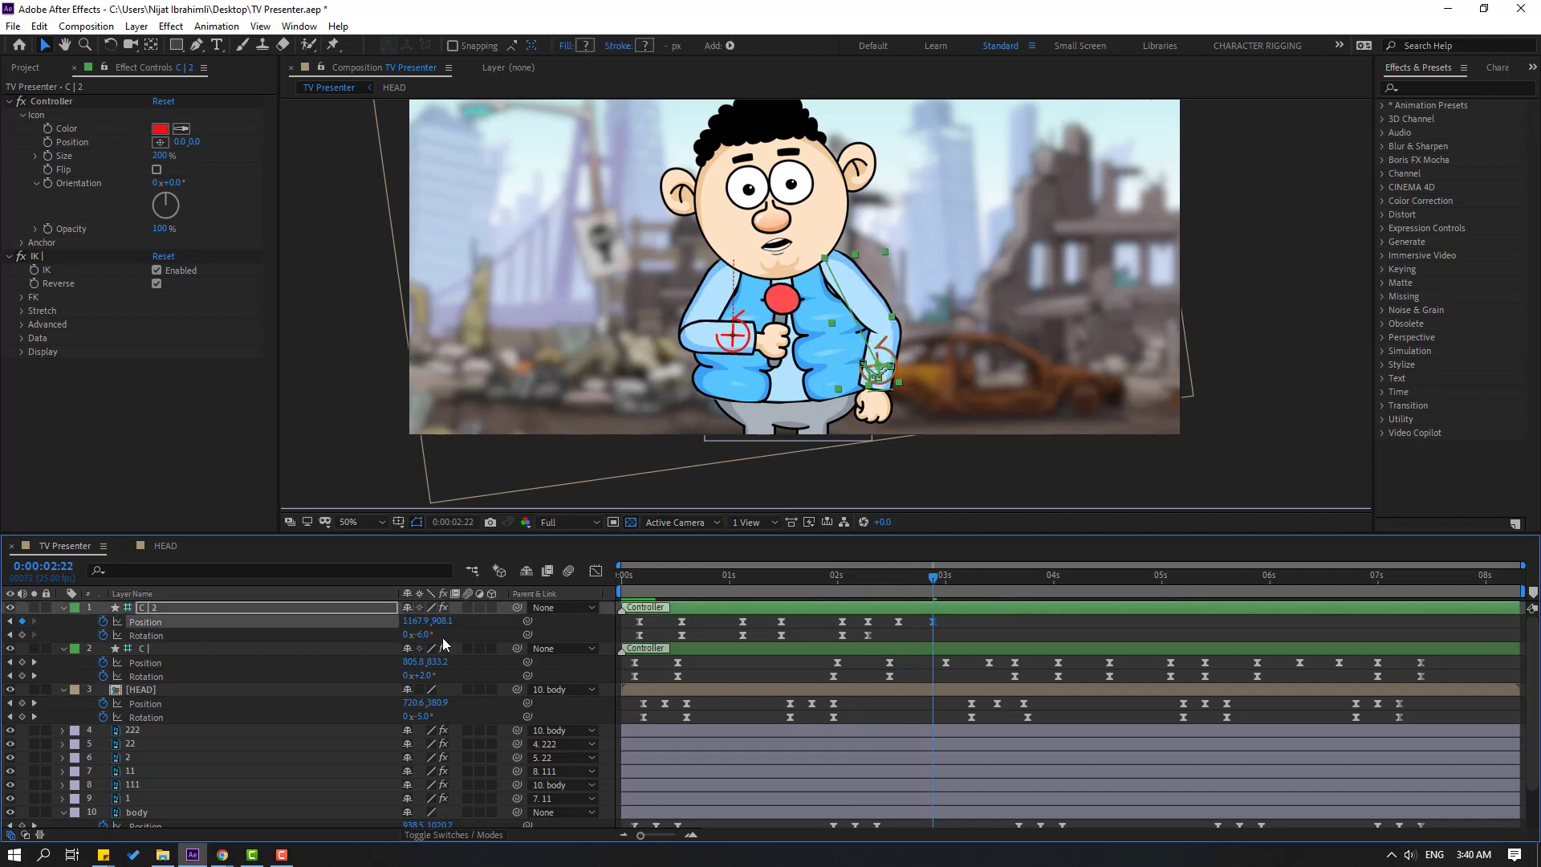
click(21, 635)
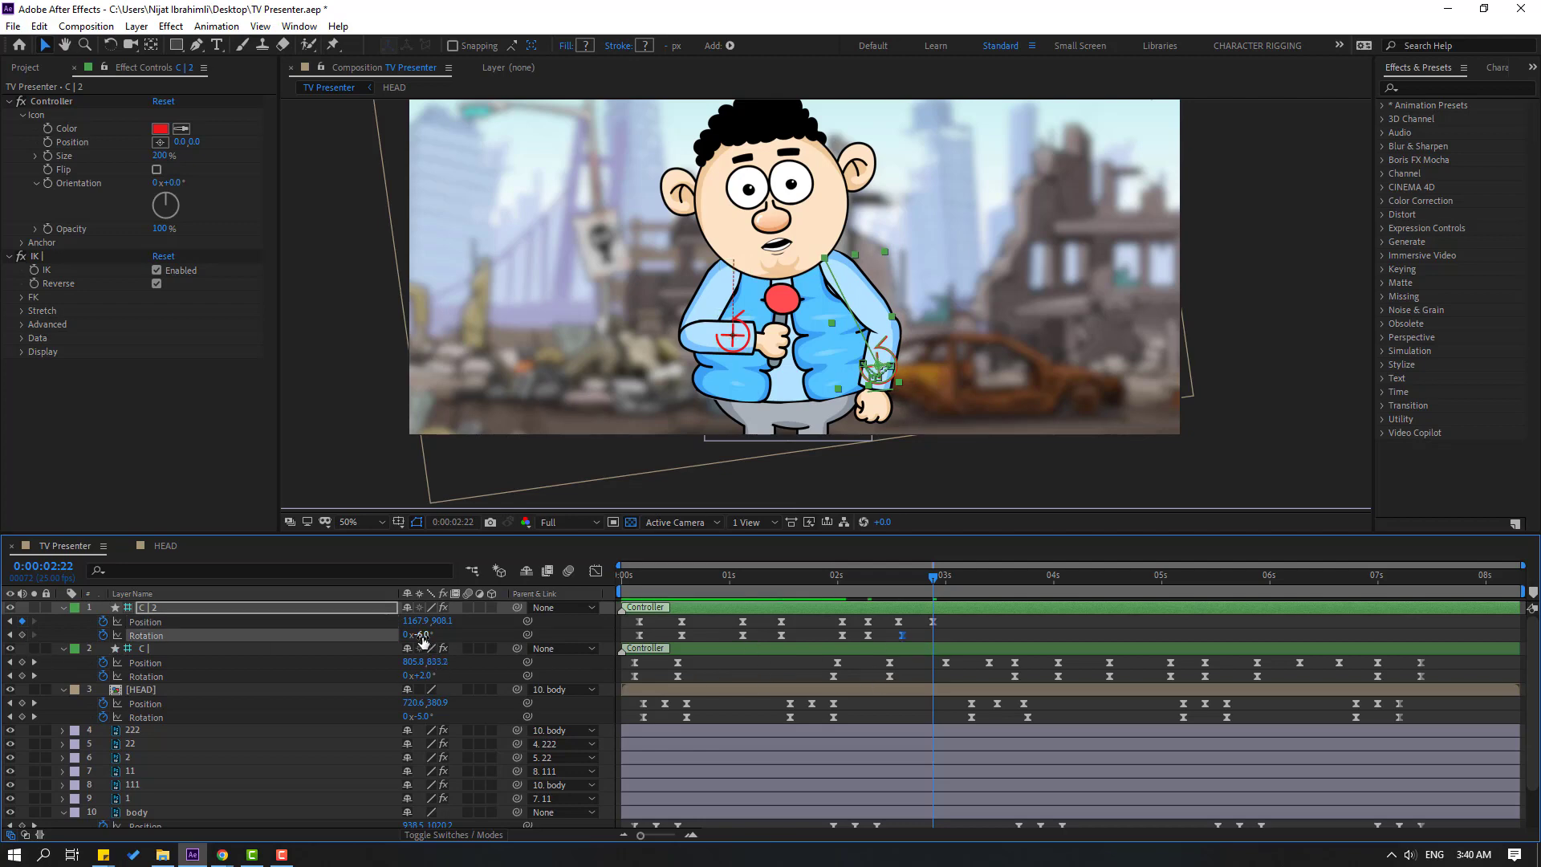
drag(424, 637, 432, 635)
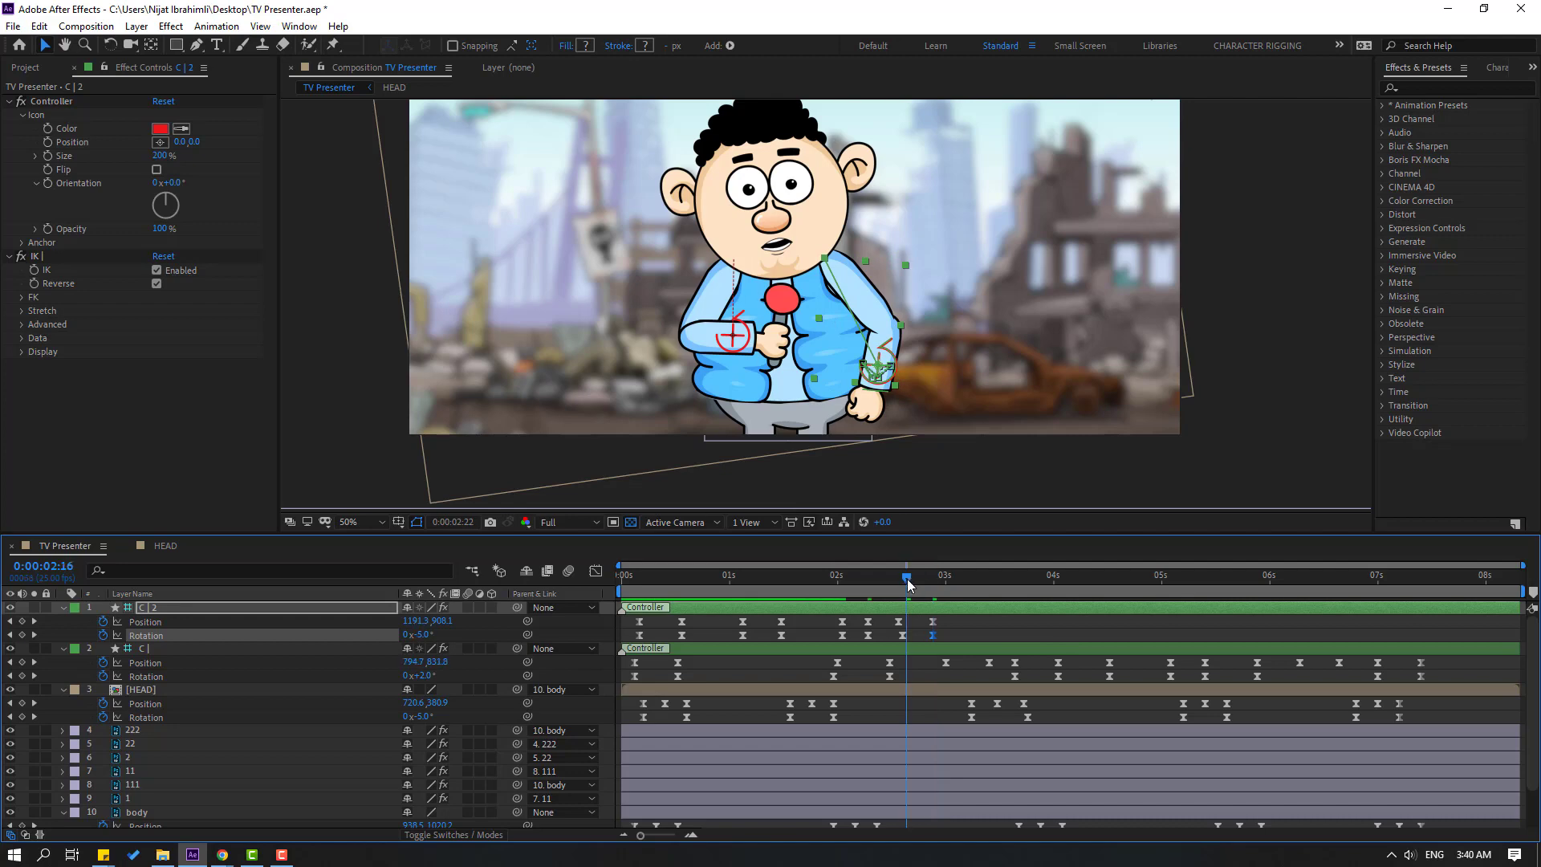
Copy all of C | 2's Position and Rotation keyframes and paste them at 0:00:03:11 and again at about 0:00:06:11
drag(908, 585, 621, 640)
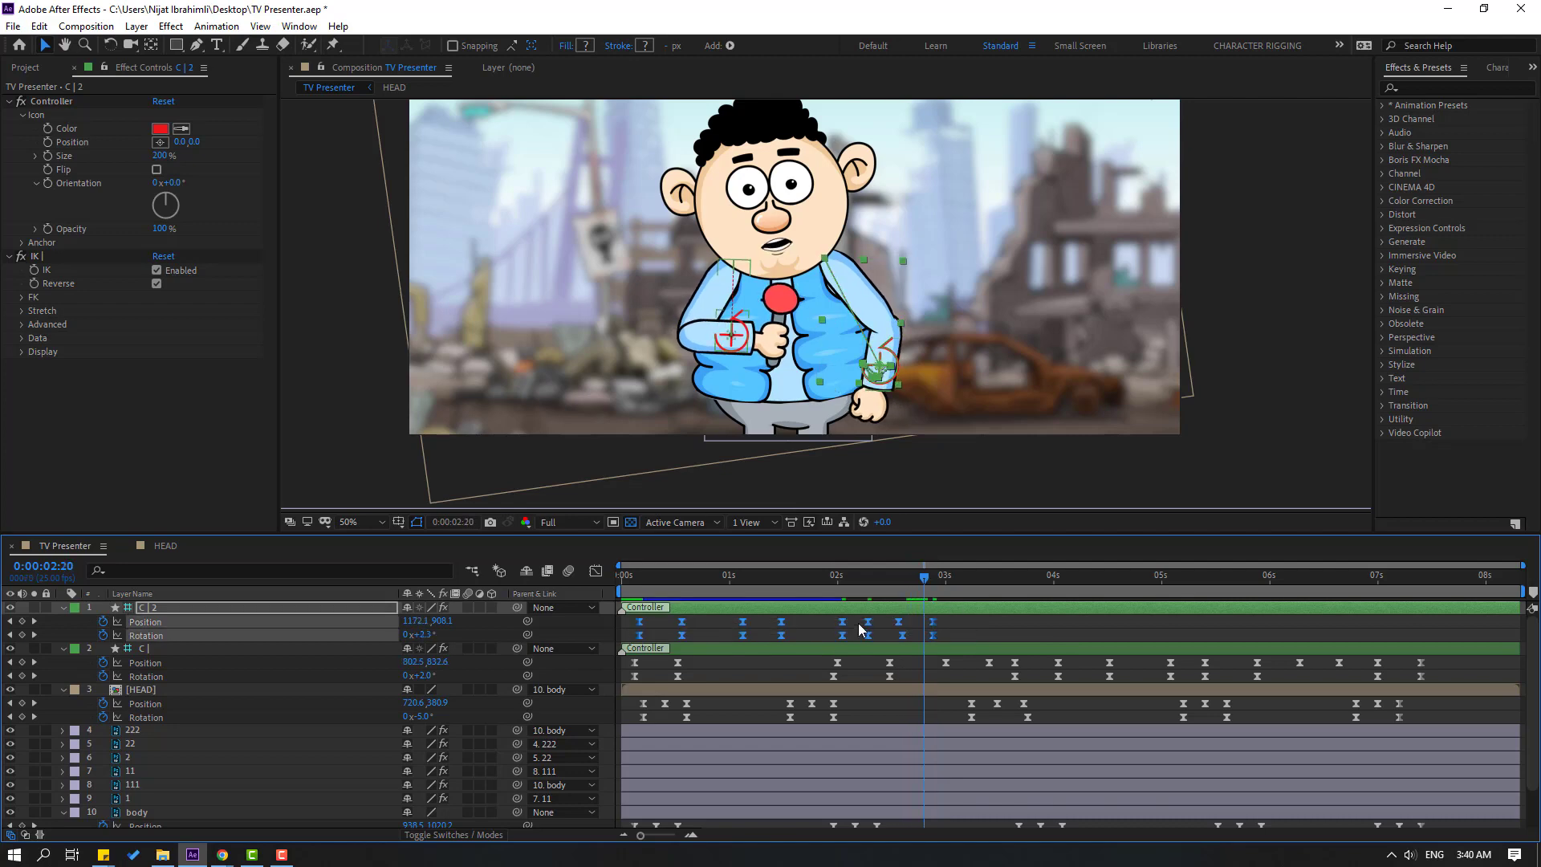
drag(937, 578, 994, 583)
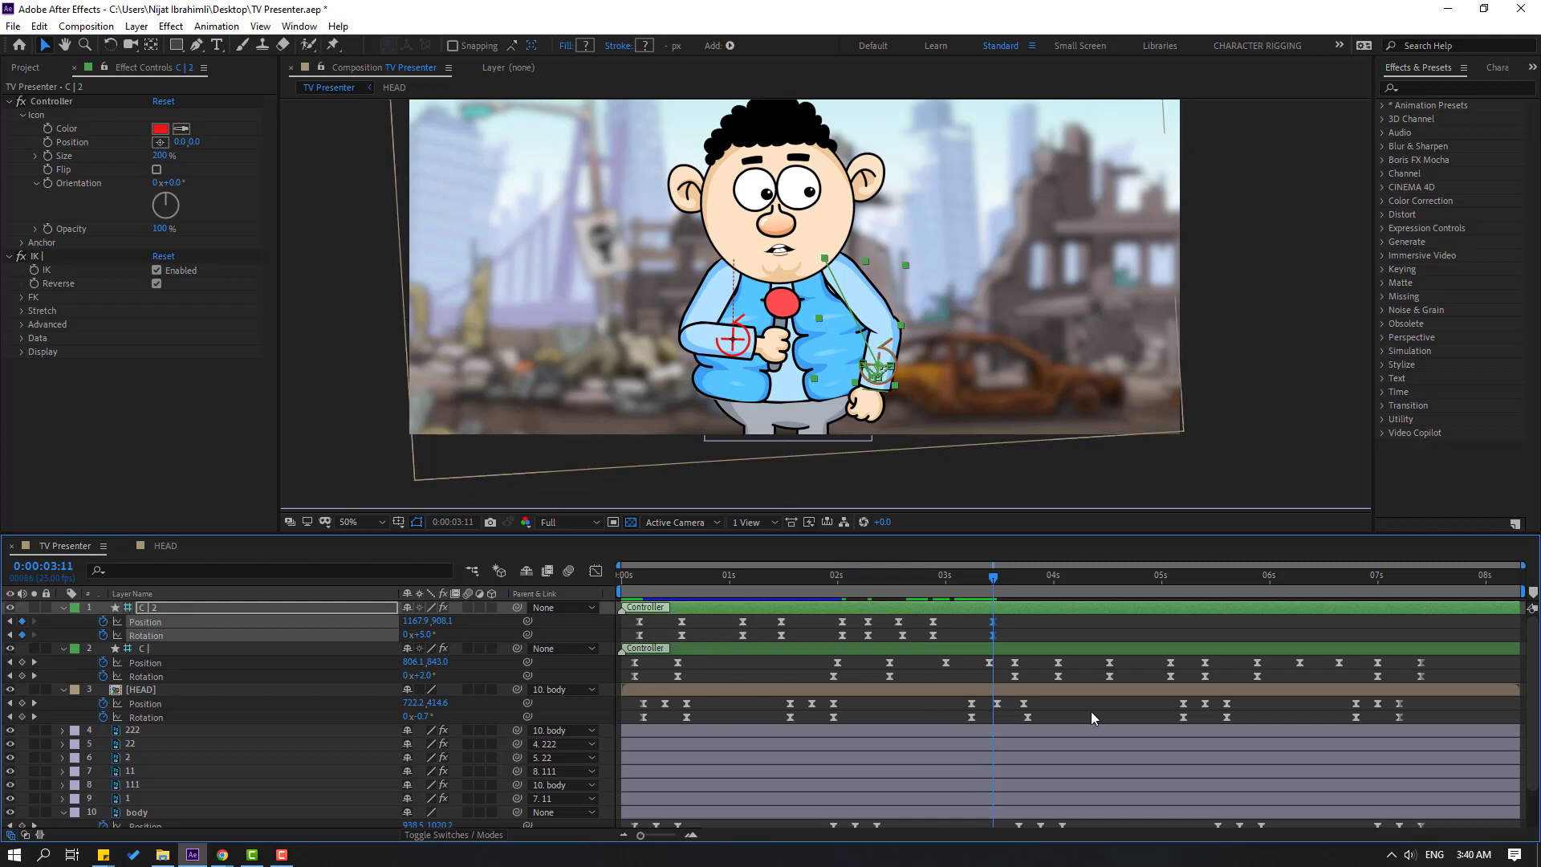
key(ctrl+v)
drag(997, 575, 1302, 590)
key(ctrl+v)
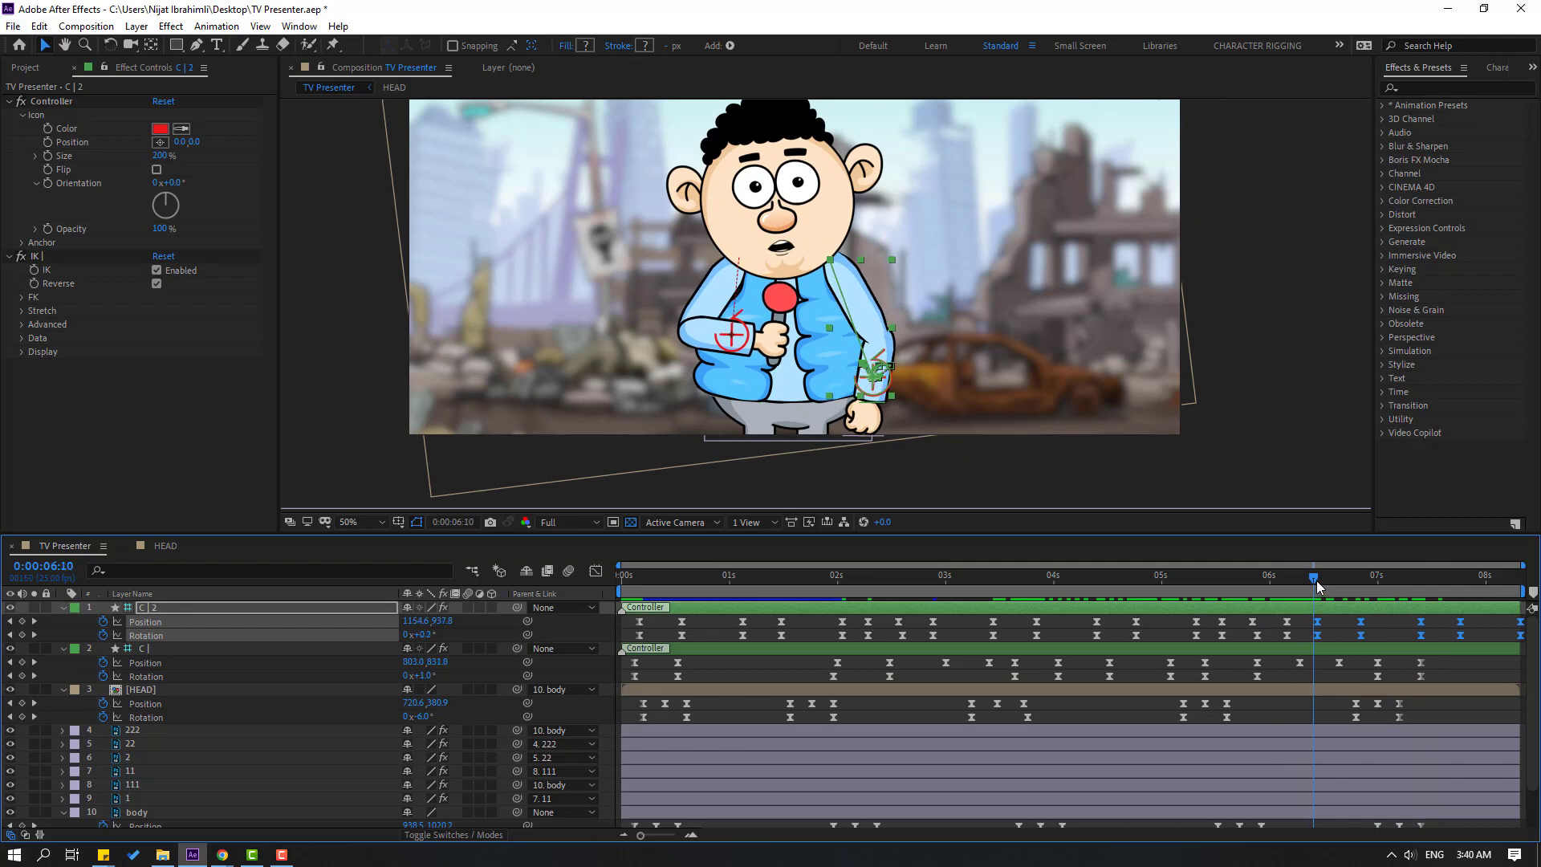
Fit the whole composition in the viewer and preview the full character animation
click(359, 522)
click(366, 559)
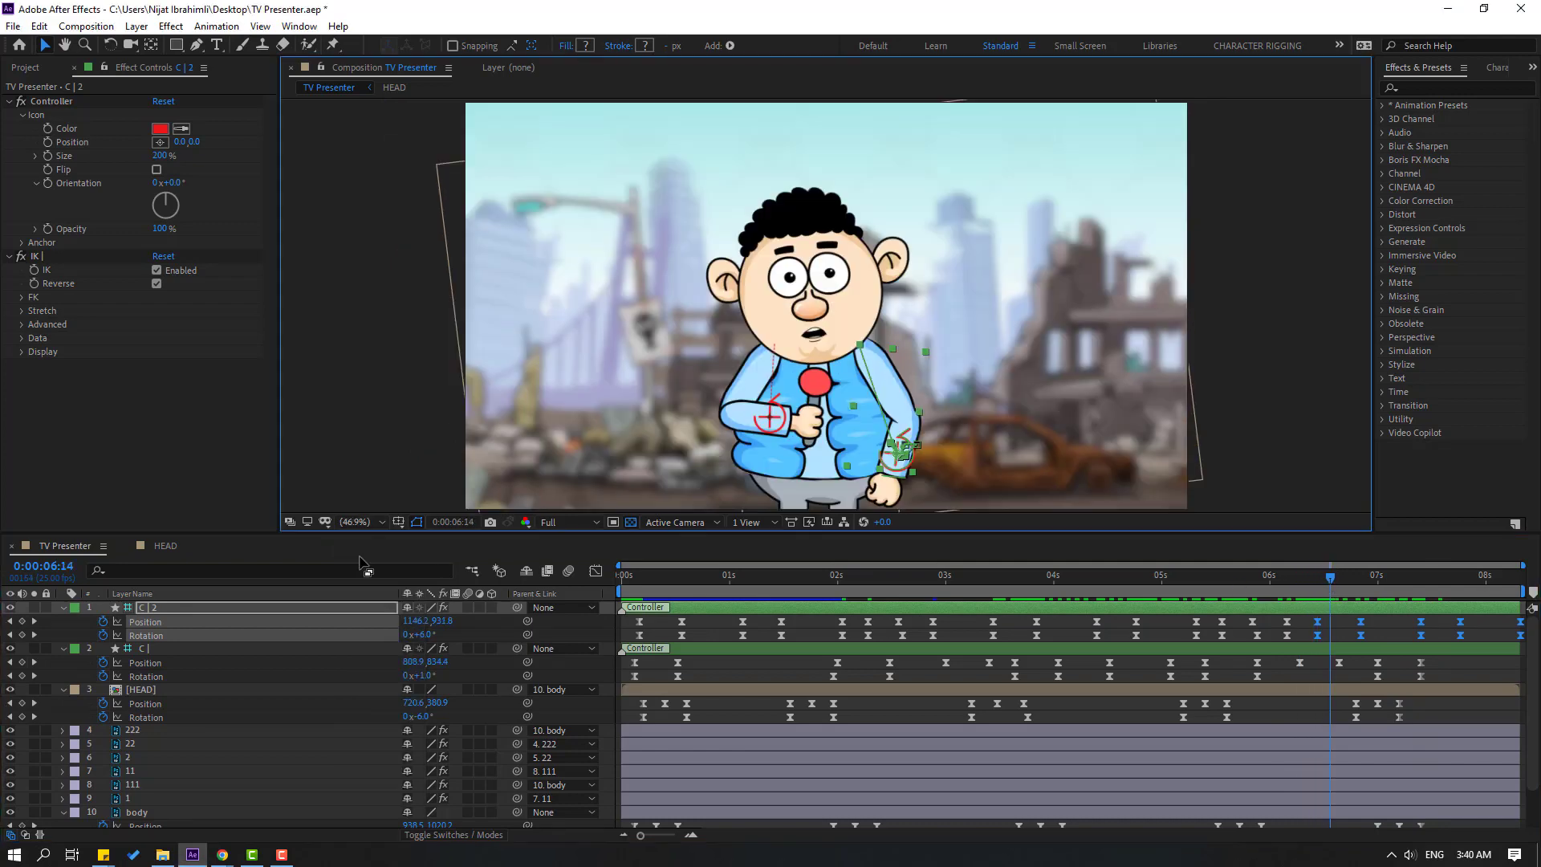
key(space)
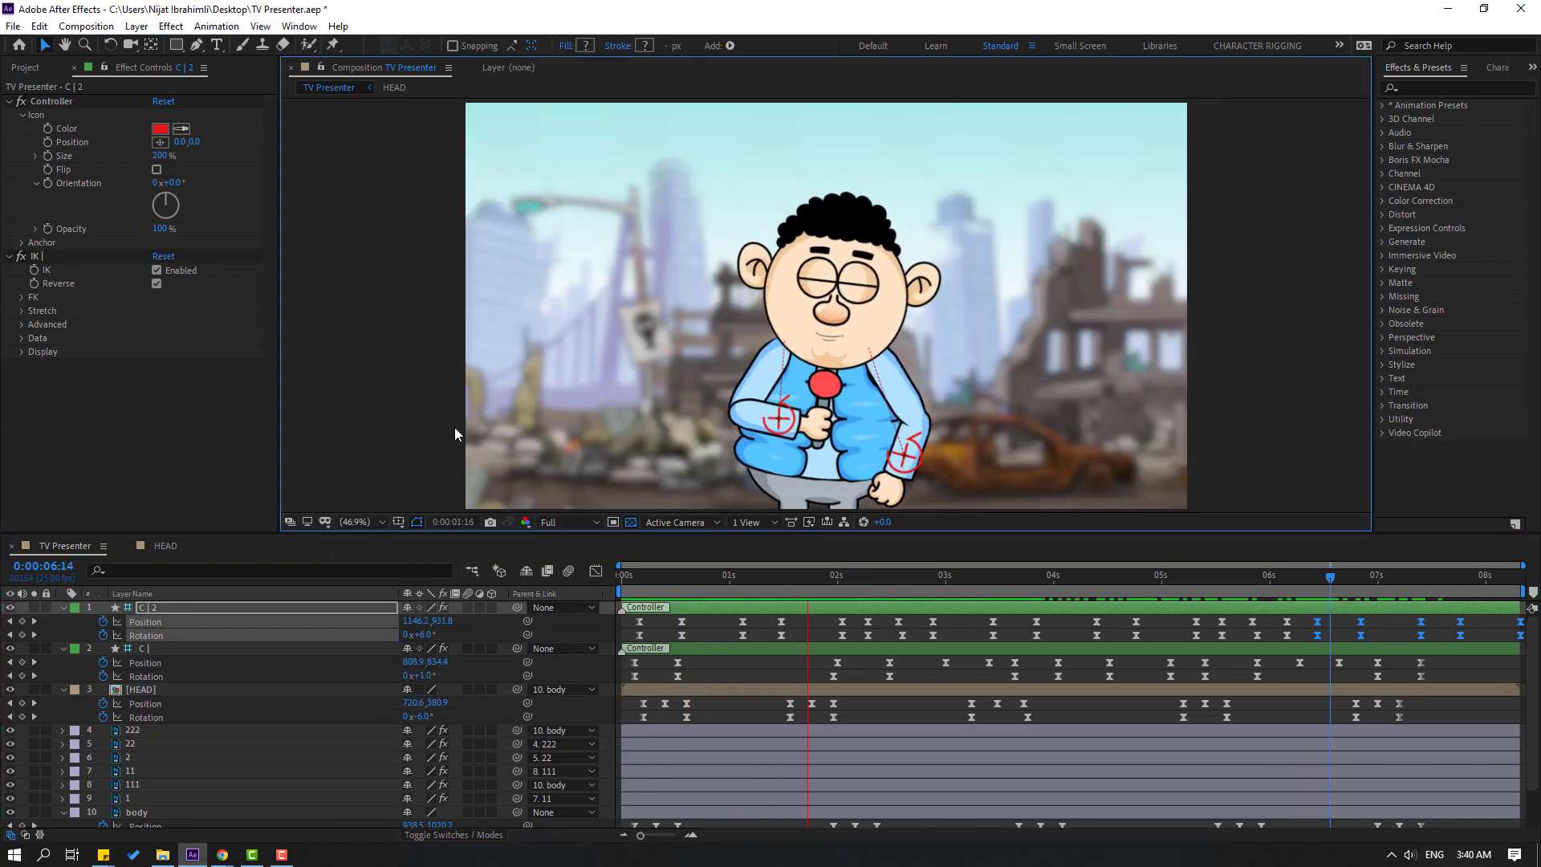